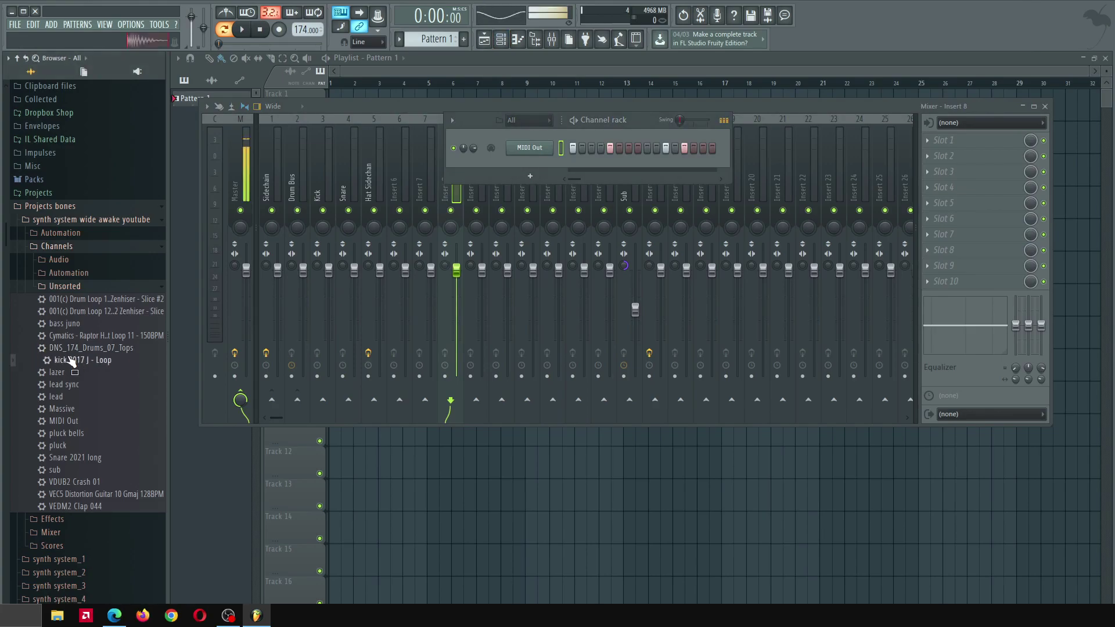
Add the kick 2017 J - Loop preset as a new channel and place a kick on step 1
left_click_drag(74, 362, 583, 210)
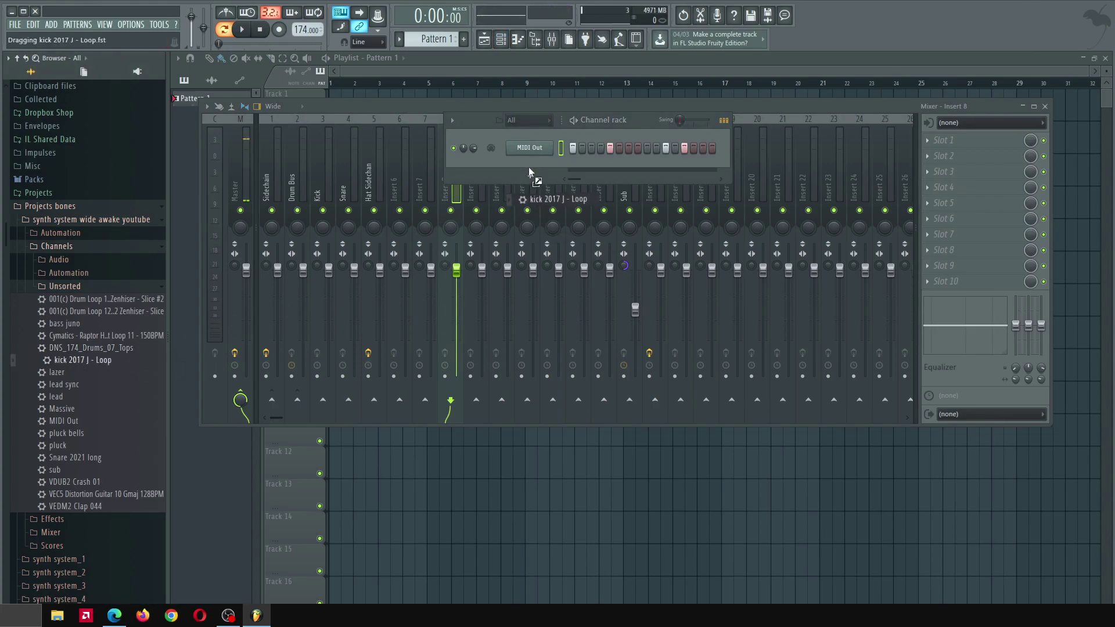
left_click_drag(528, 166, 529, 169)
left_click(573, 166)
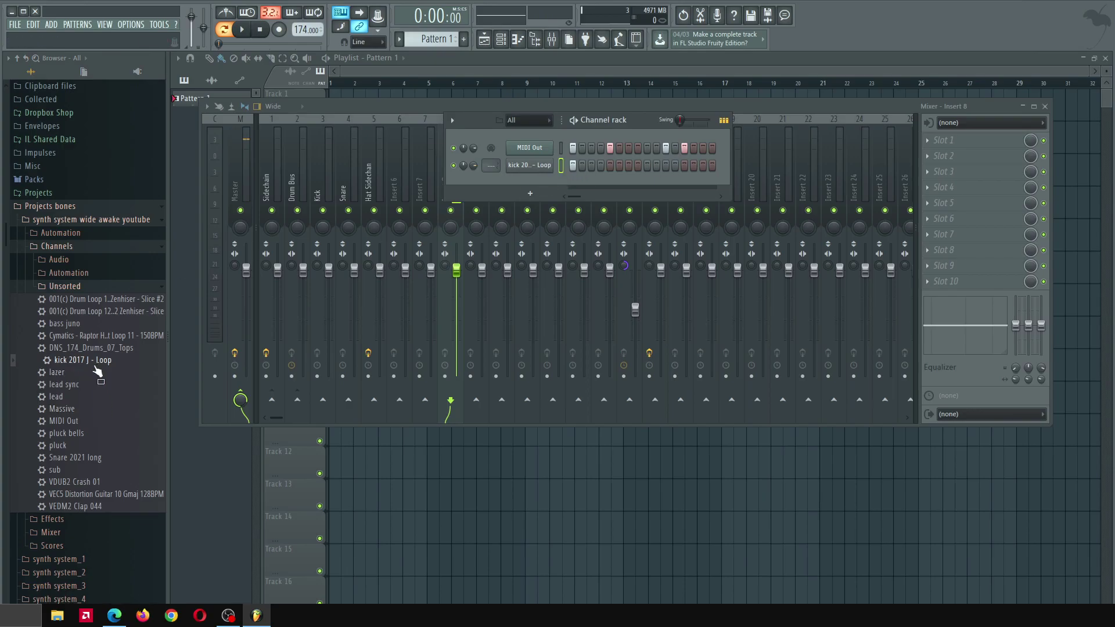
Add Snare 2021 long as a channel, and place a kick on step 11 and snares on steps 5 and 13
left_click_drag(93, 458, 581, 181)
key("space")
left_click(666, 166)
left_click(684, 183)
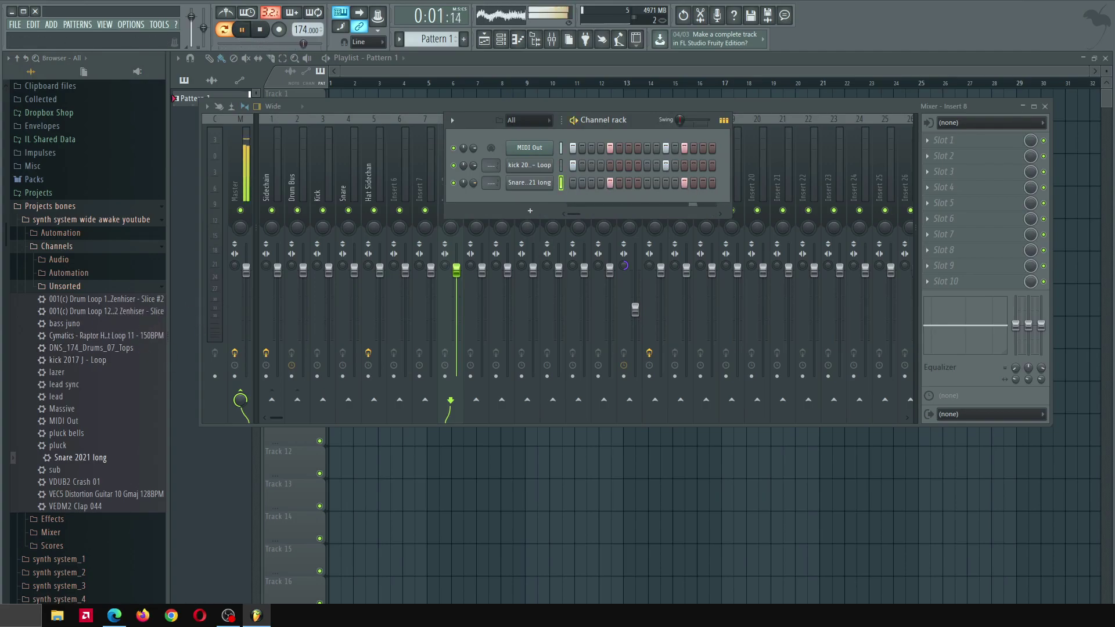
Open DNS_174_Drums_07_Tops in a new channel and slice the loop in 1/2 beats
right_click(77, 348)
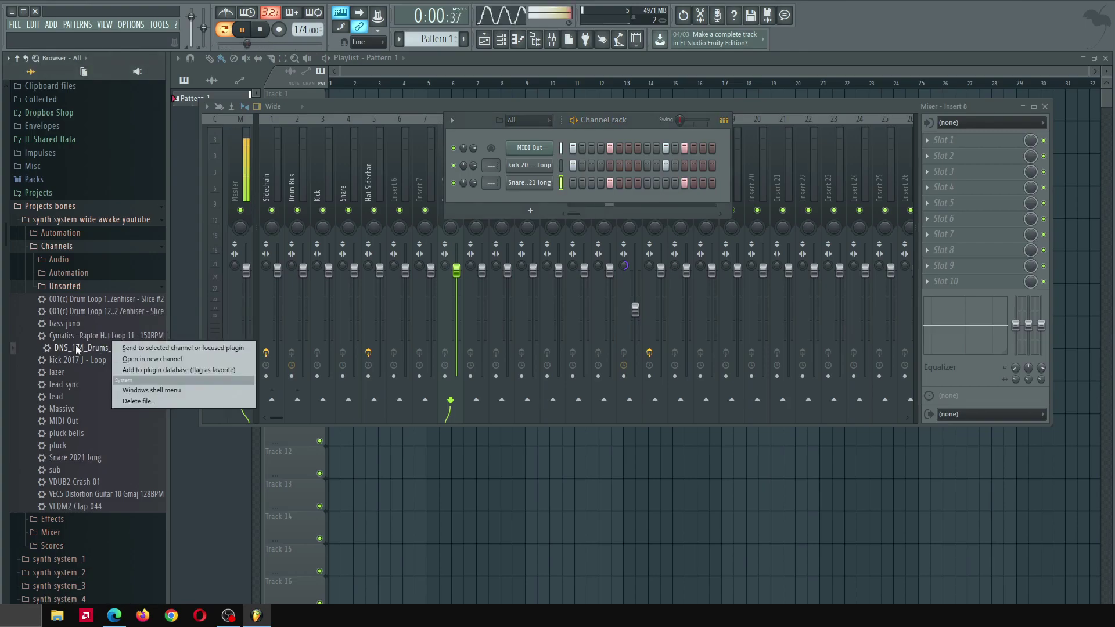
left_click(152, 359)
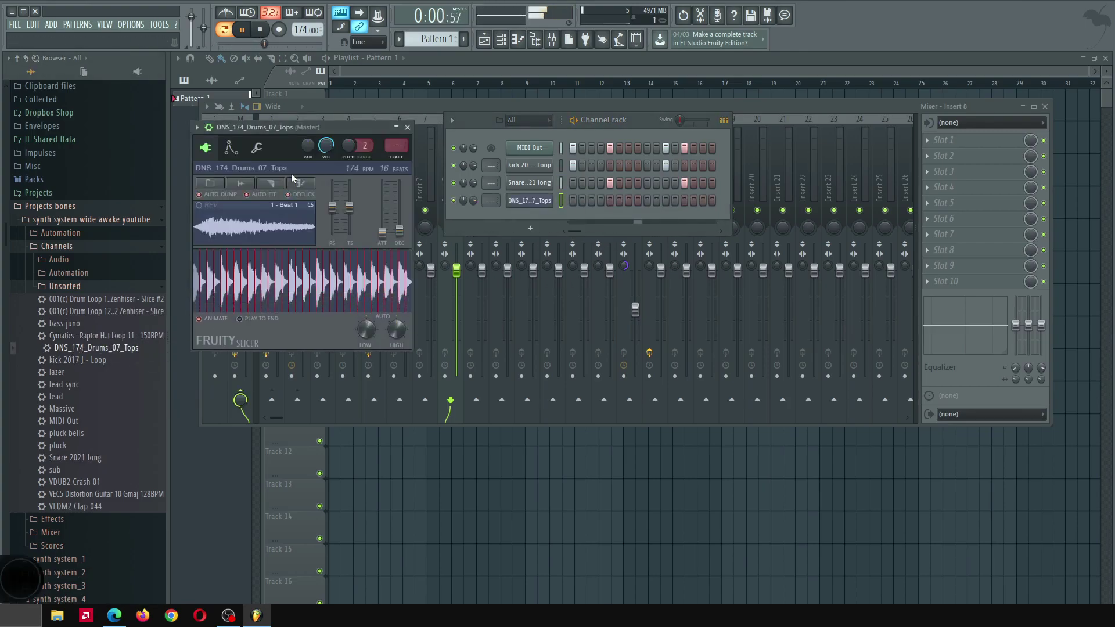
key("space")
left_click(271, 183)
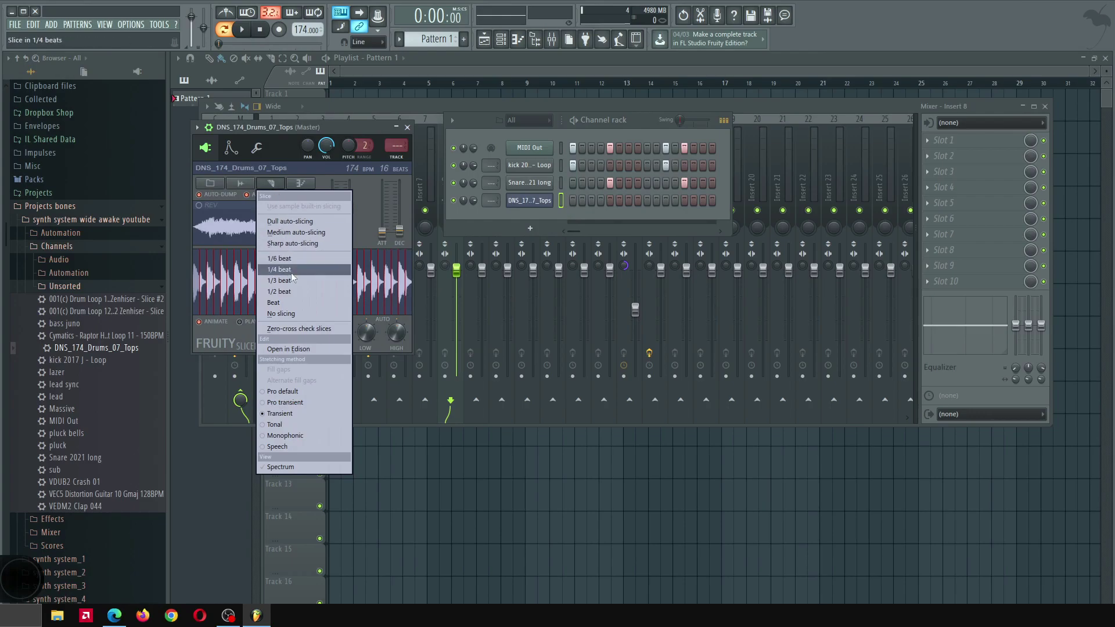
left_click(292, 292)
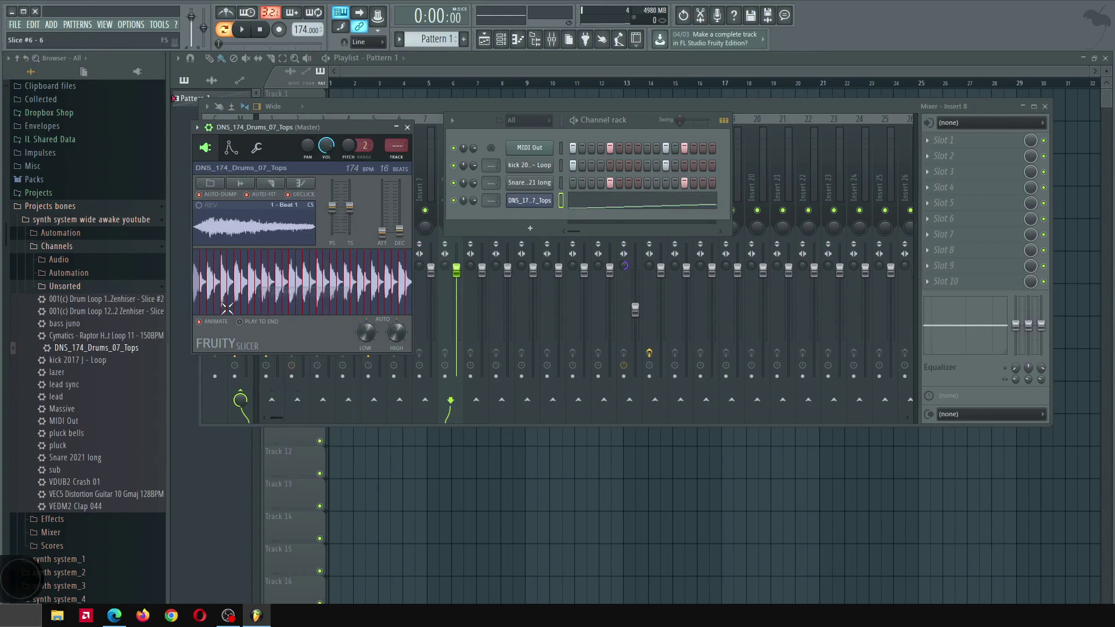
Trim the DNS_174_Drums_07_Tops notes to the first bar, keeping slices 1 to 8, and play the pattern
left_click(591, 212)
left_click_drag(717, 229, 676, 320)
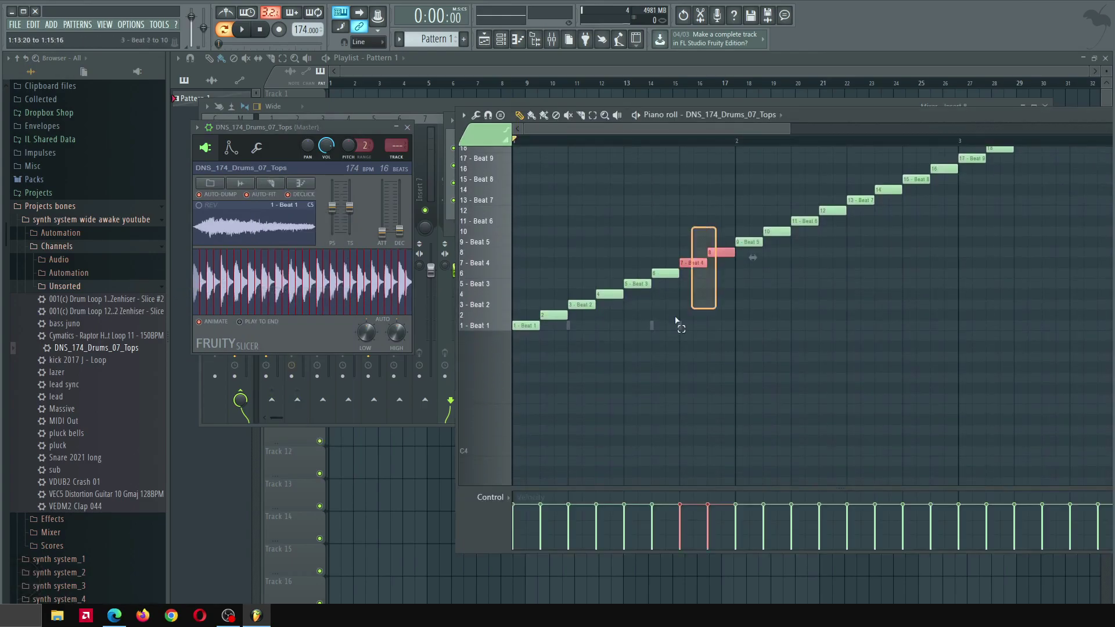
key("ctrl+a")
key("Delete")
key("ctrl+z")
key("space")
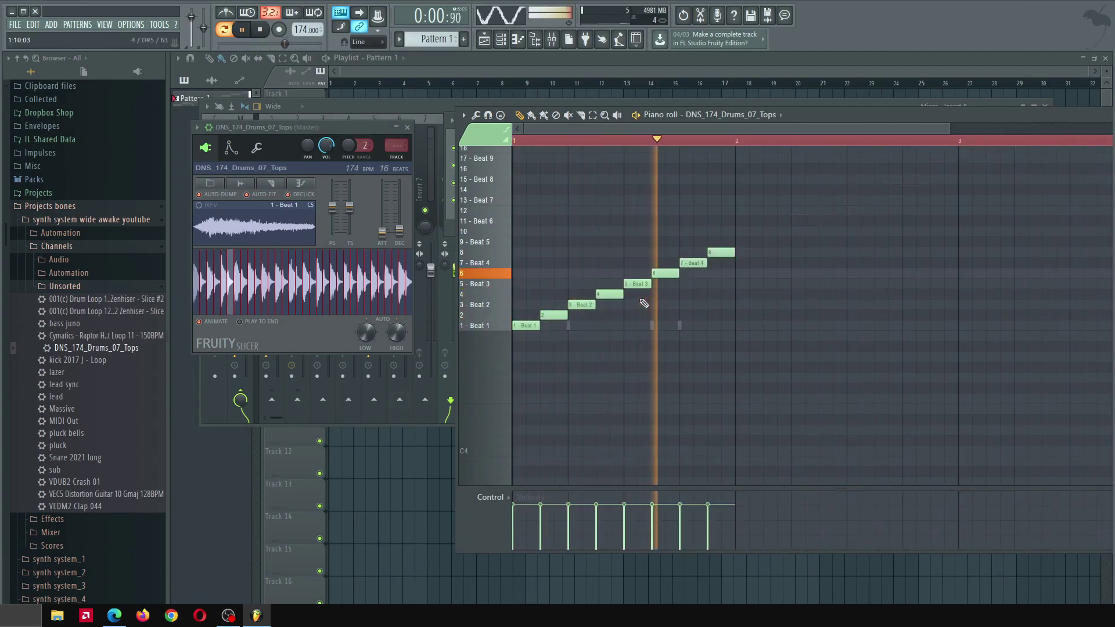
Rearrange the tops loop by moving its first note to slice 2 and its fifth note to slice 4
key("ctrl+d")
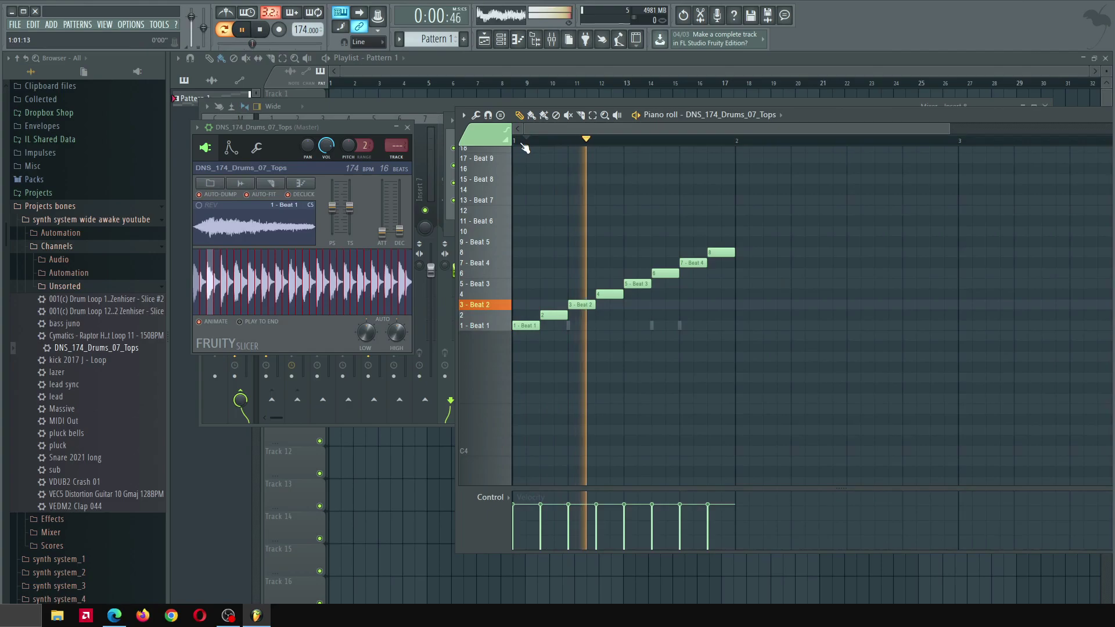
left_click_drag(522, 312, 522, 315)
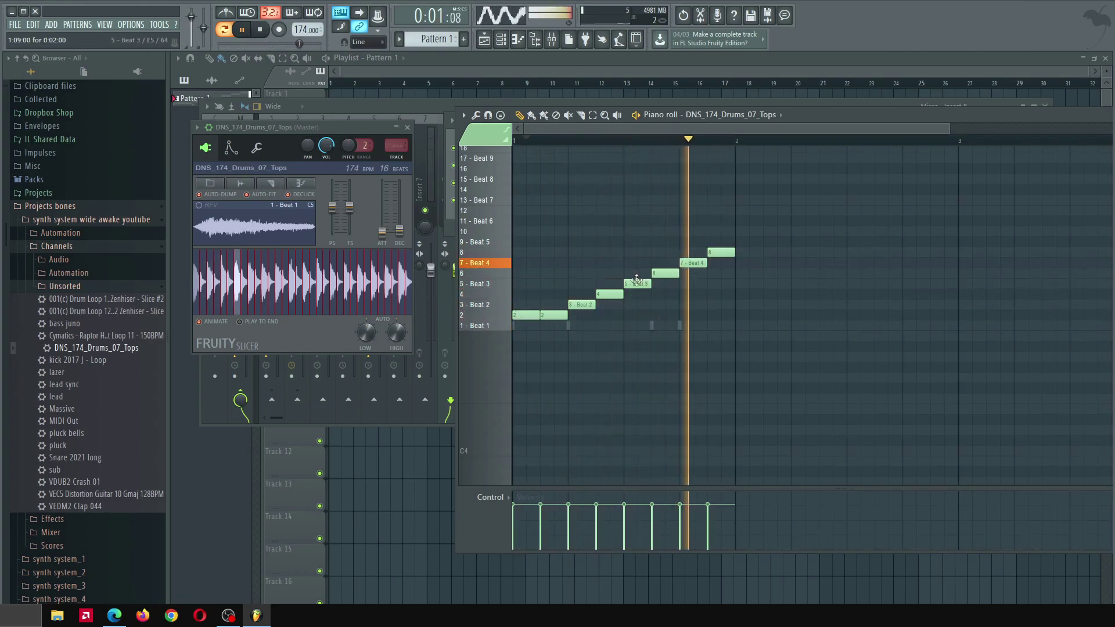
left_click_drag(636, 284, 635, 297)
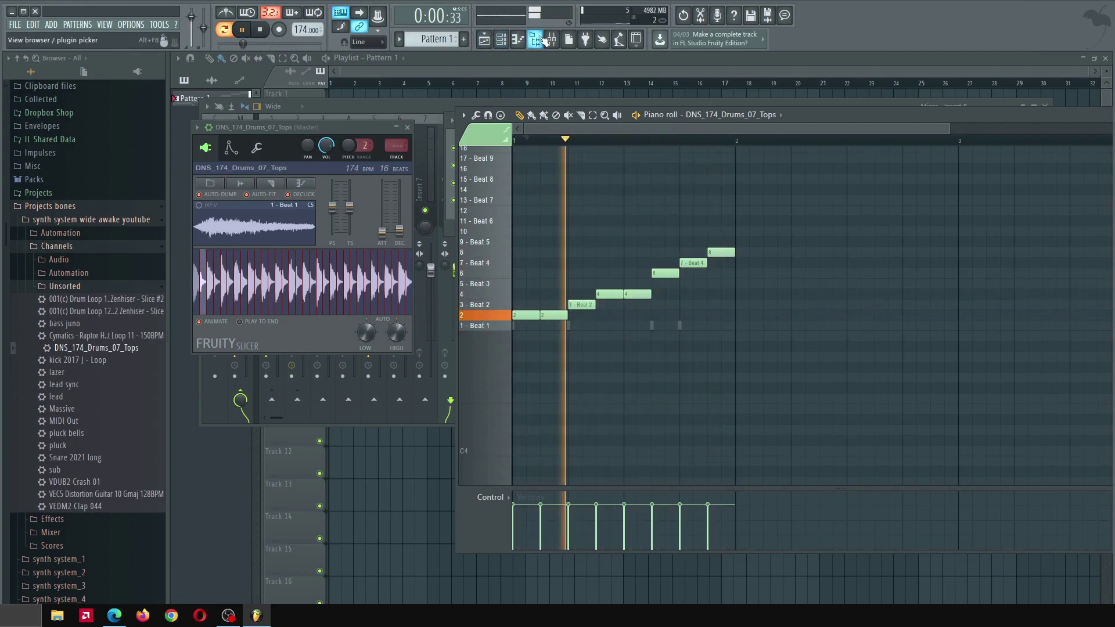
Open the Snare 2021 long channel settings and adjust the sample's quick fade out
key("F6")
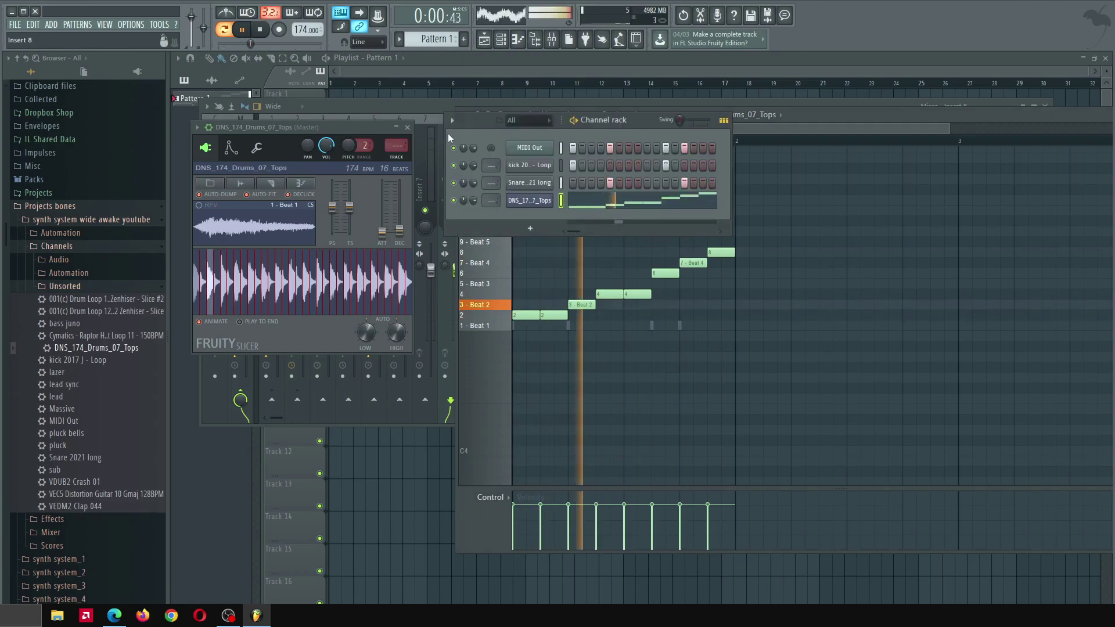
left_click(528, 183)
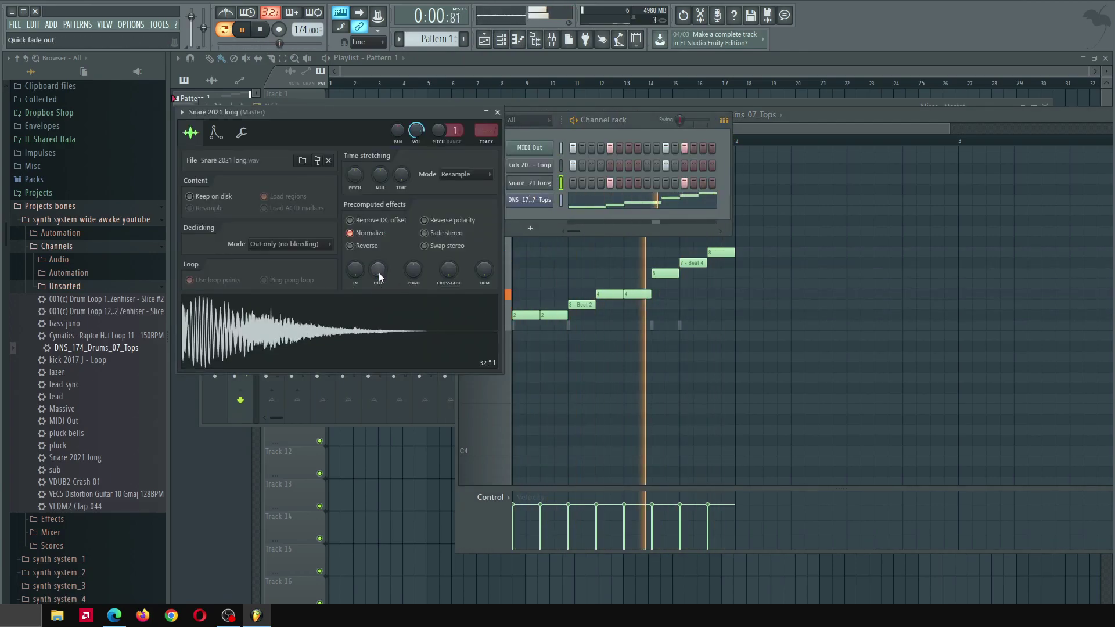
key("space")
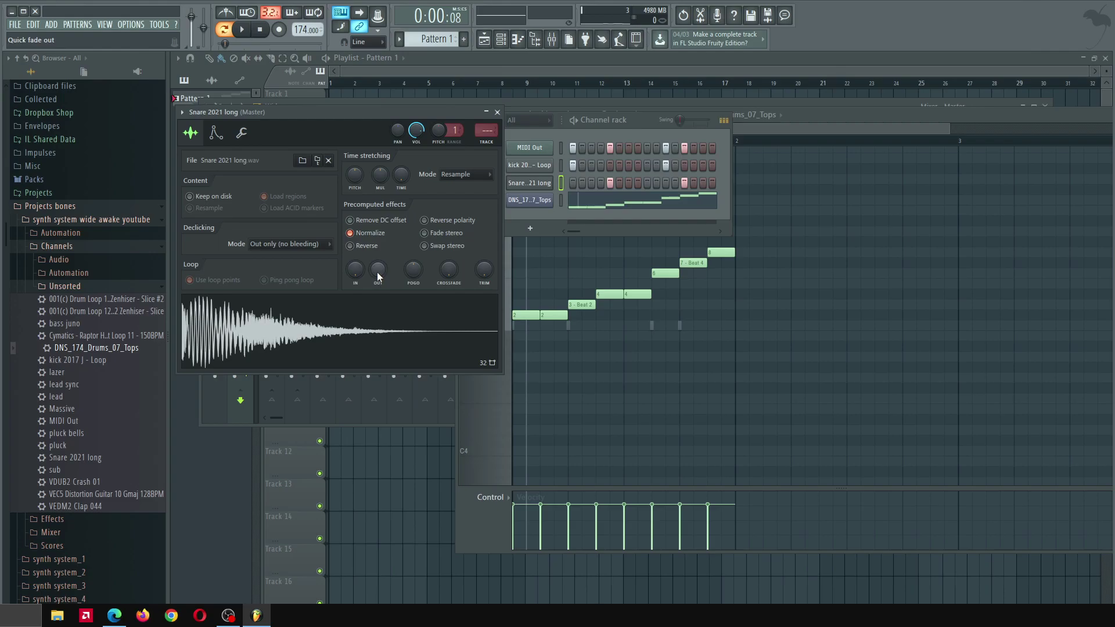
mouse_move(377, 273)
left_mouse_down()
mouse_move(377, 247)
mouse_move(381, 265)
left_mouse_up()
Link the DNS_174_Drums_07_Tops channel to mixer track 6 and route that track only to Hat Sidechan
left_click(539, 201)
left_click(552, 40)
left_click(398, 168)
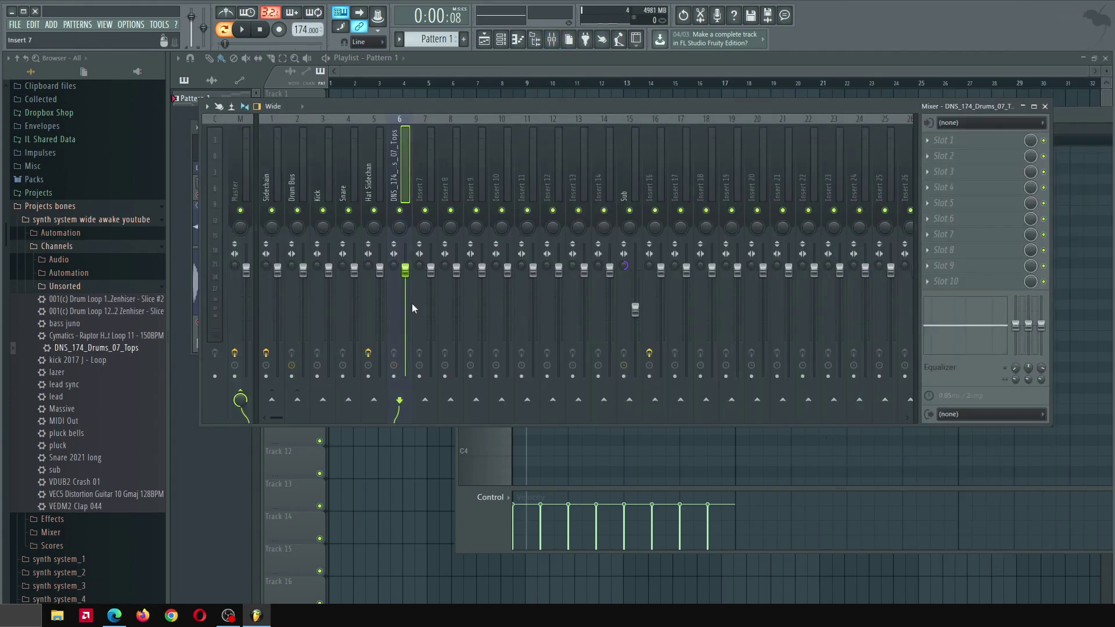
right_click(382, 396)
left_click(410, 406)
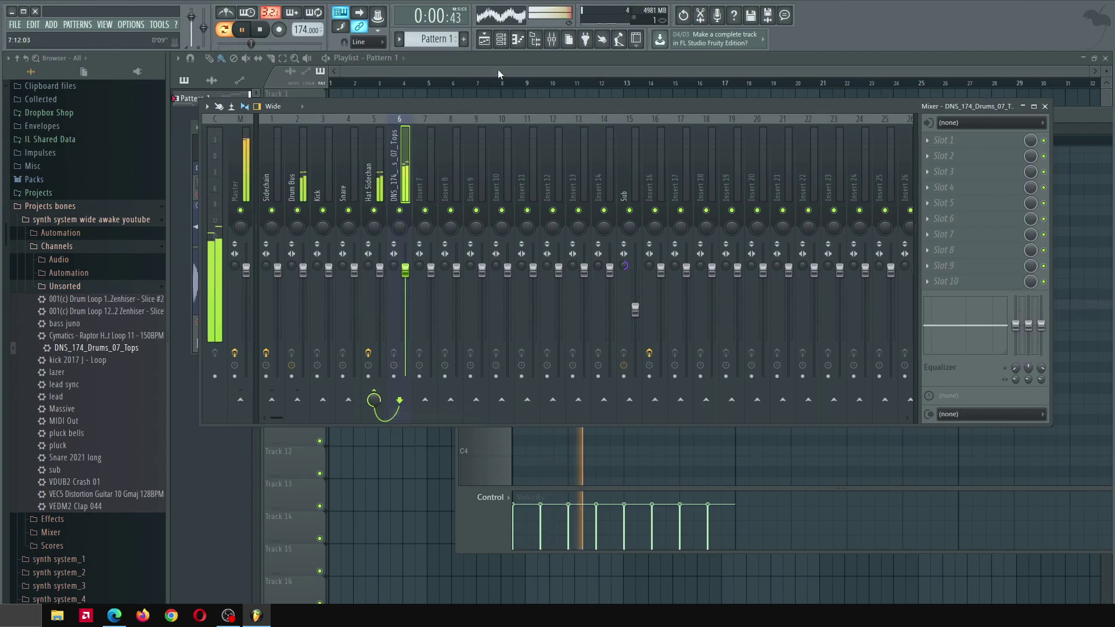
Assign the kick channel to mixer track 3 (Kick) and the snare channel to mixer track 4 (Snare)
left_click(501, 40)
left_click(313, 176)
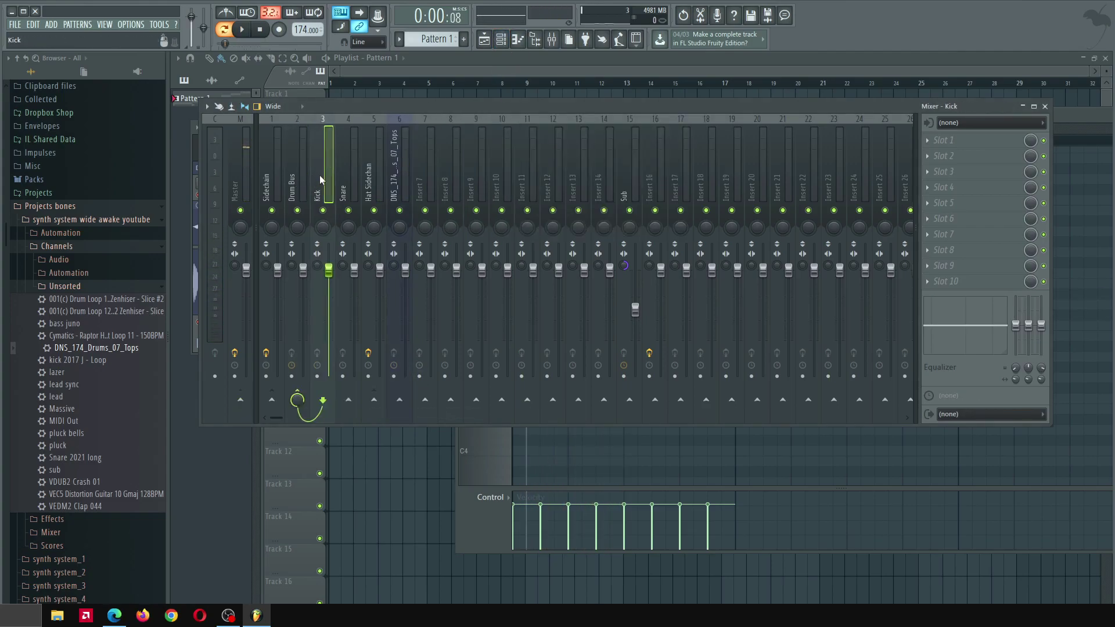
key("space")
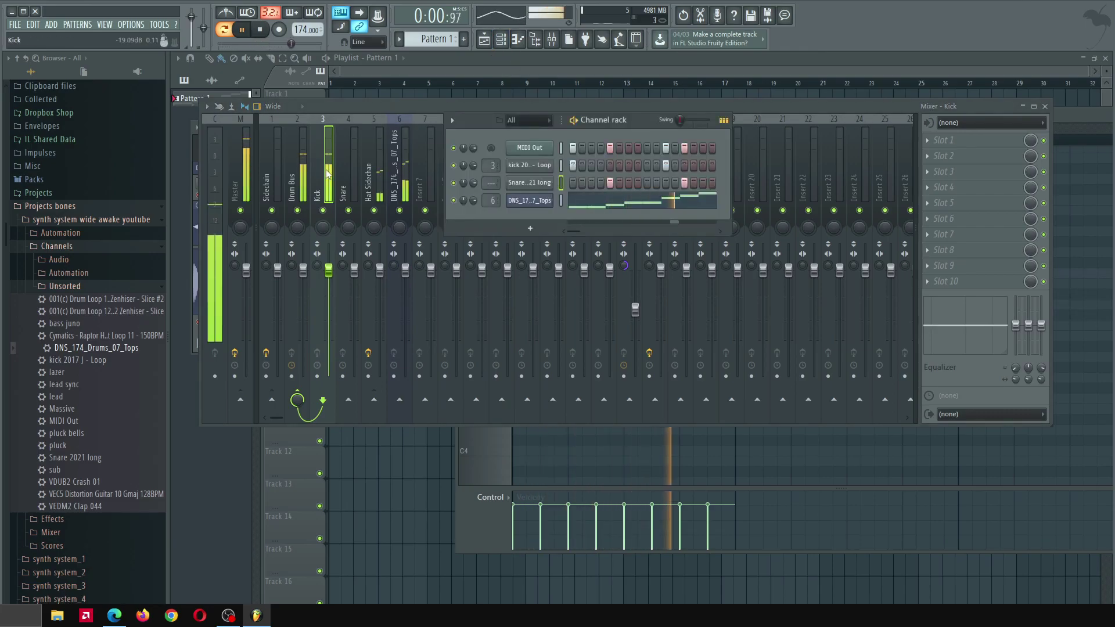
left_click(350, 169)
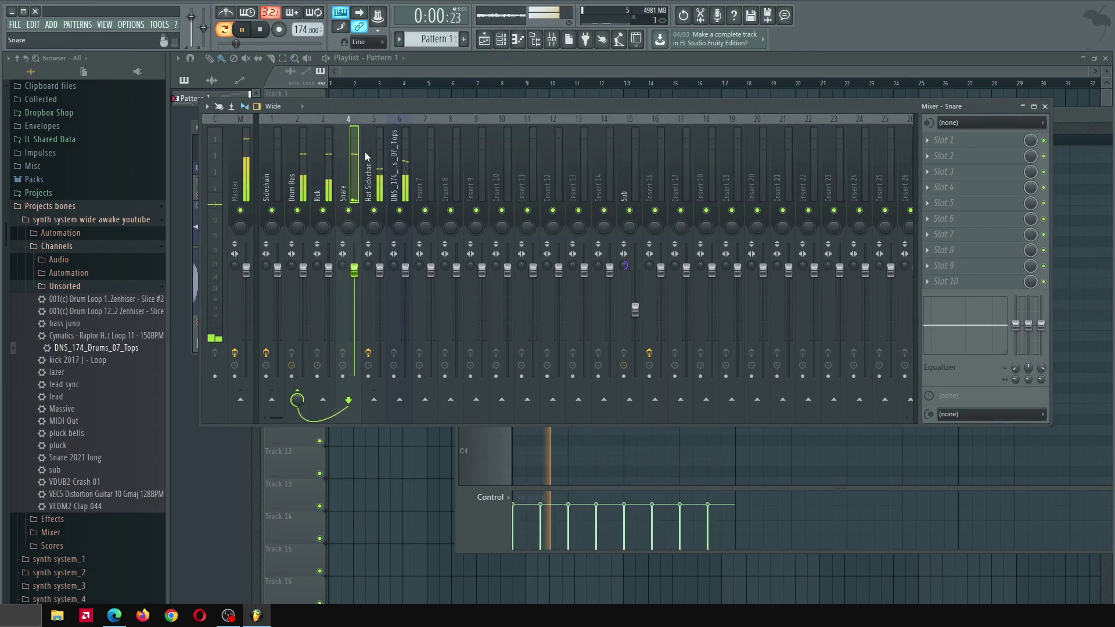
key("space")
Examine the routing of the tops, Hat Sidechan and Drum Bus mixer tracks and audition the drum pattern
left_click(399, 166)
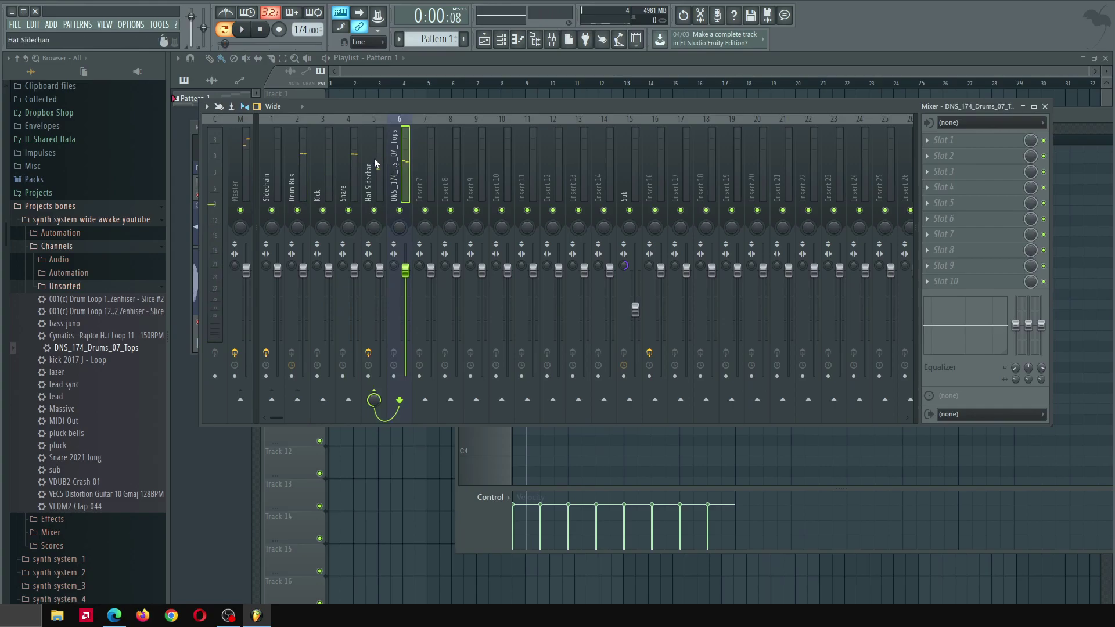
left_click(380, 169)
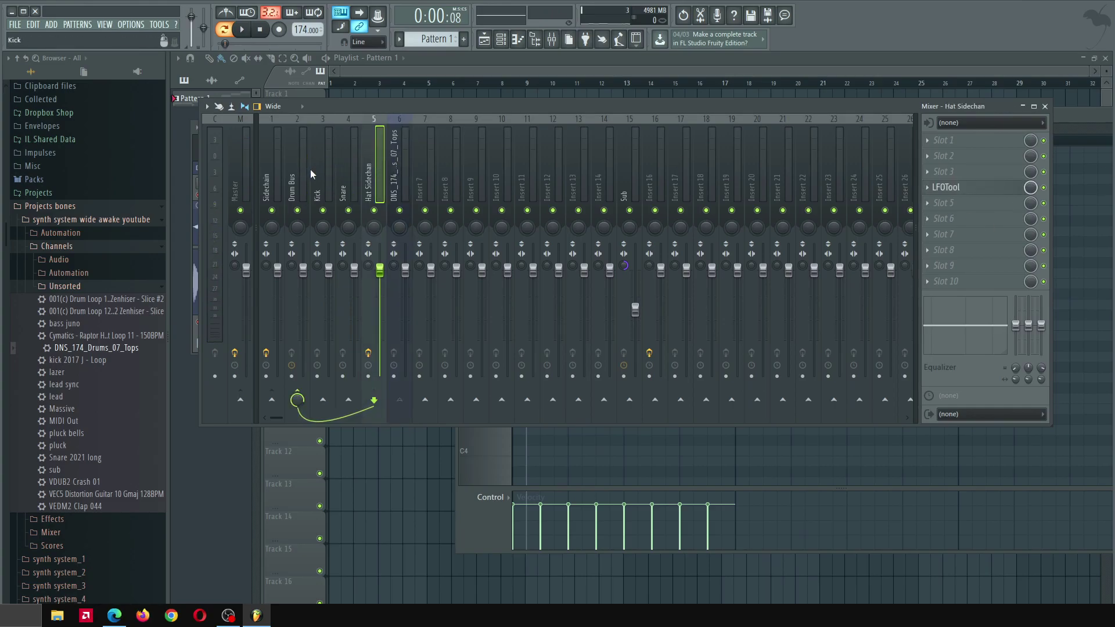
left_click(298, 177)
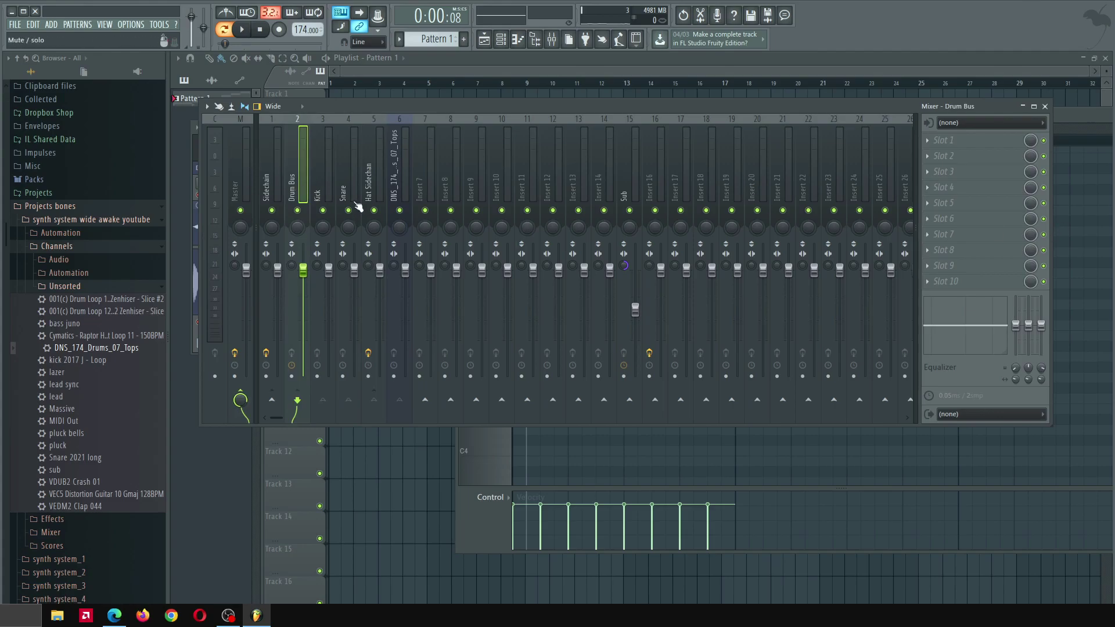
key("space")
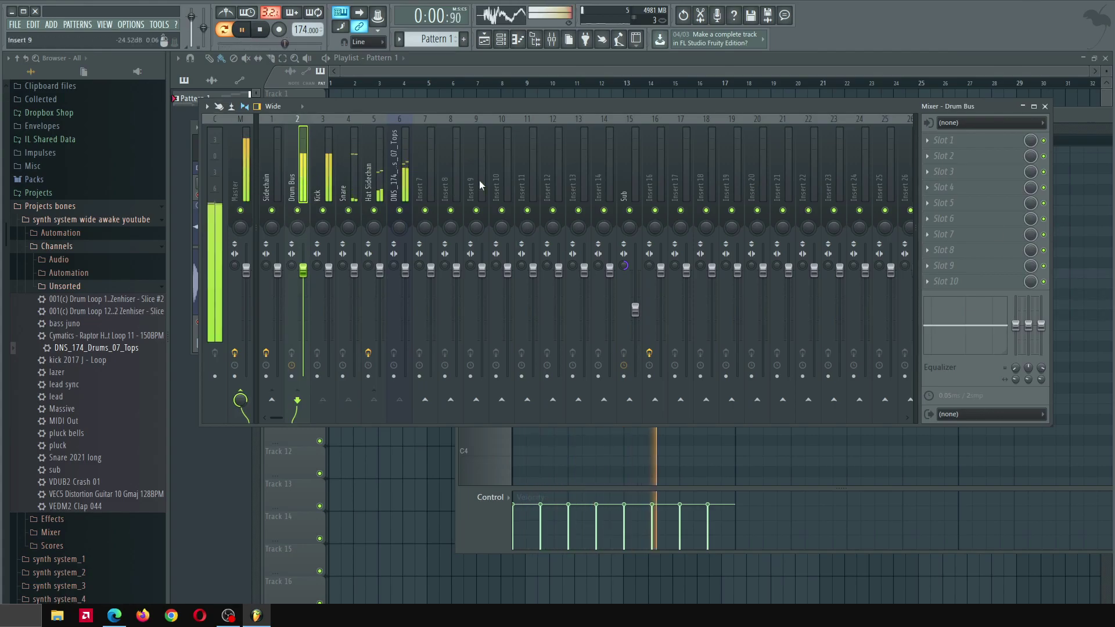
key("space")
left_click(500, 40)
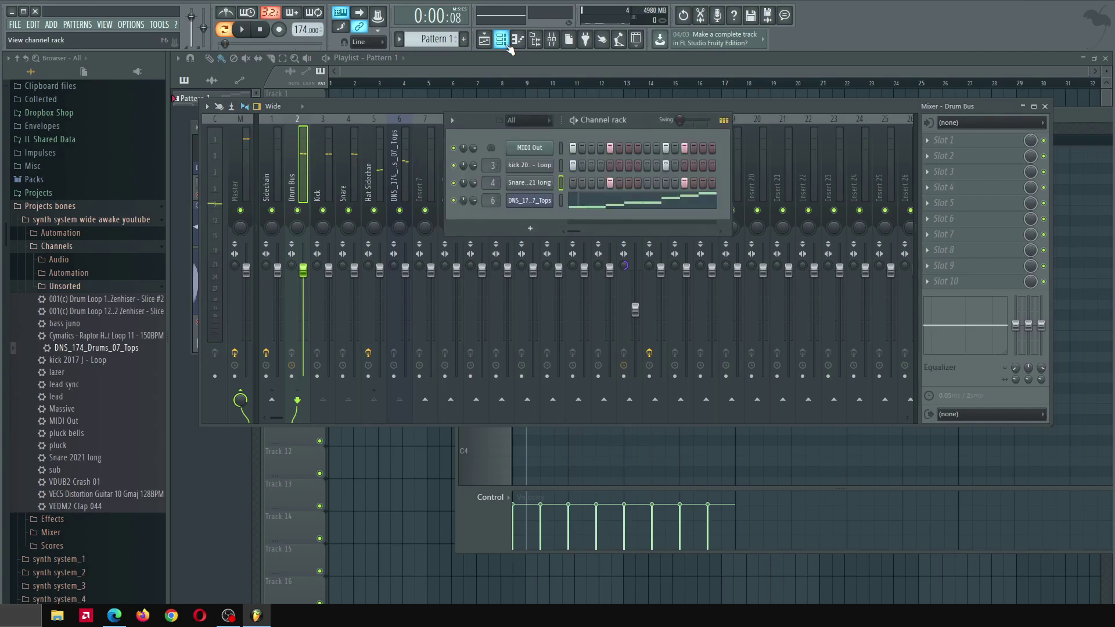
key("space")
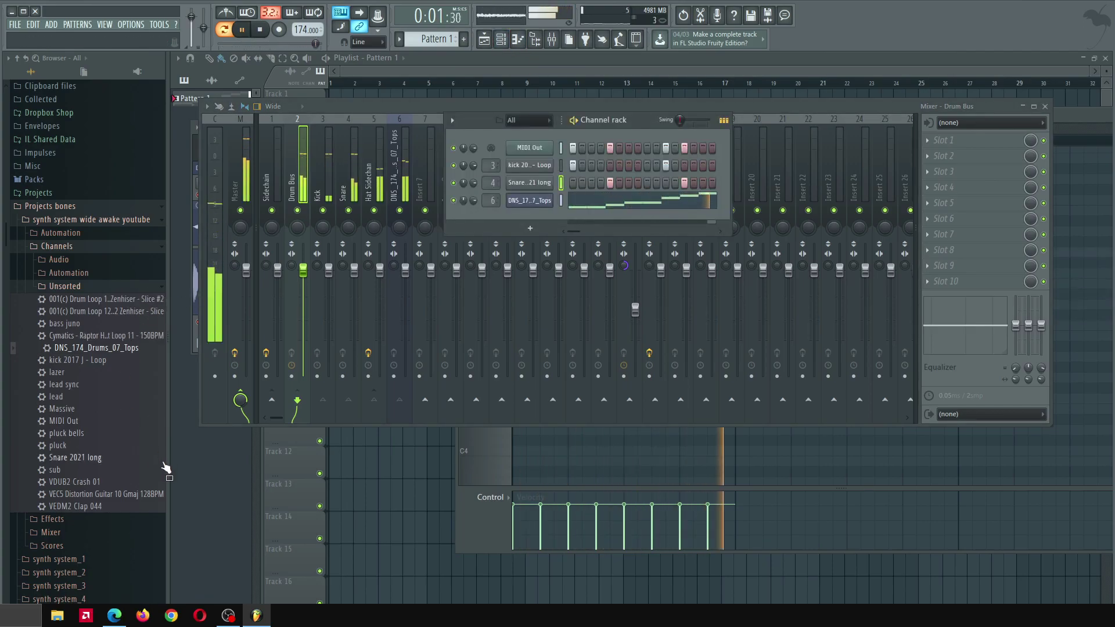
key("space")
Add the Cymatics - Raptor Hihat Loop 11 - 150BPM preset as a channel and slice it in 1/2 beats
left_click(102, 335)
right_click(99, 338)
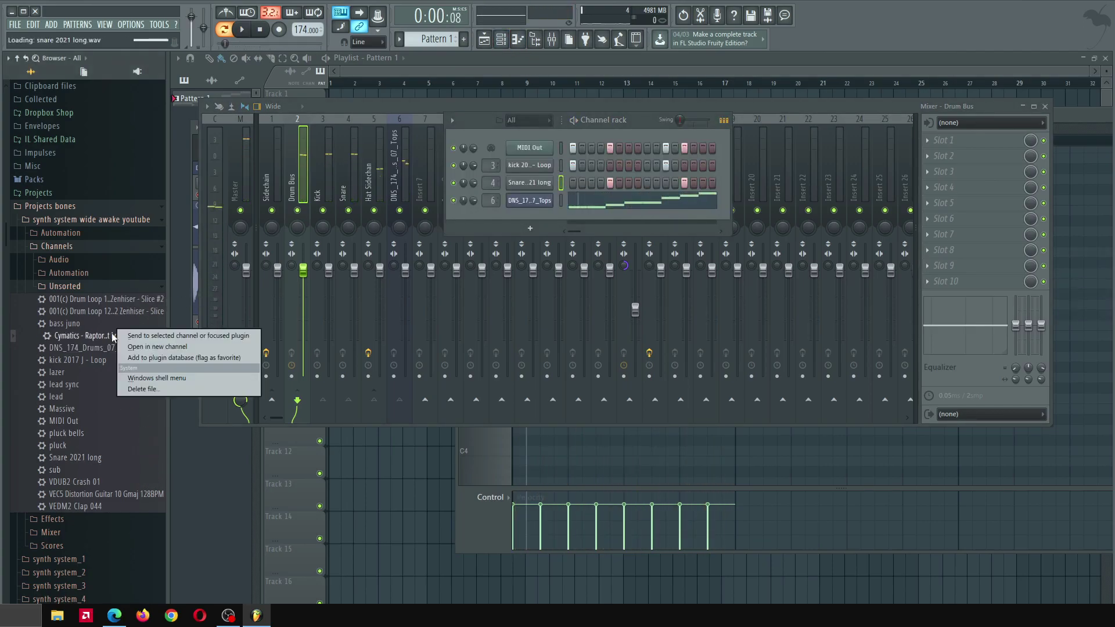
key("Escape")
left_click_drag(100, 340, 550, 221)
left_click(252, 228)
left_click(361, 331)
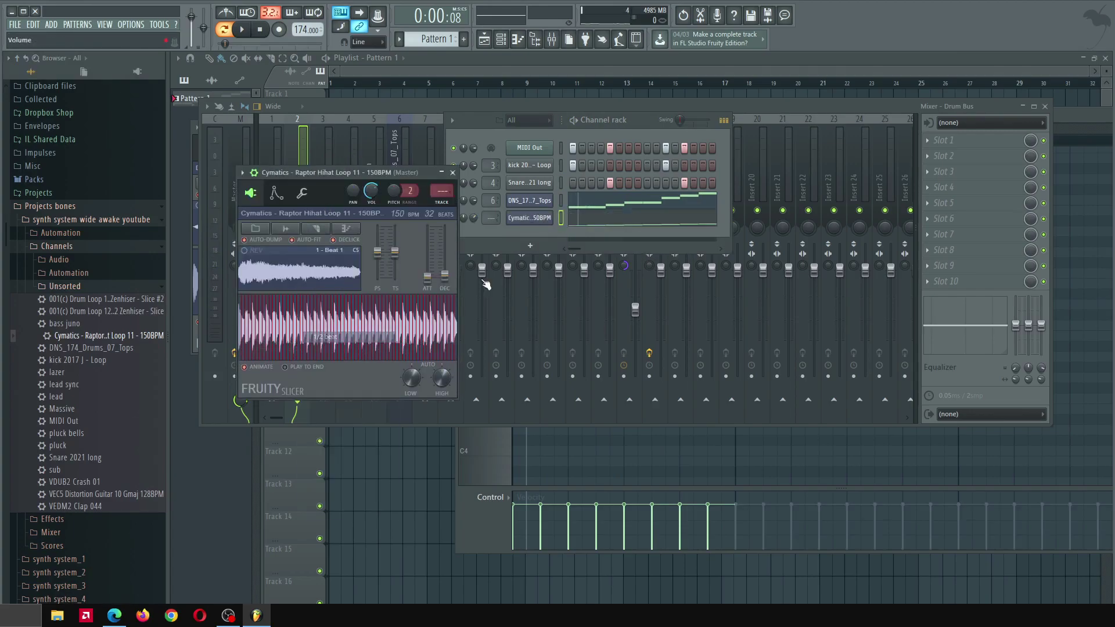
Reduce the Raptor Hihat Loop notes to the first bar, keeping only slices 1 to 8
left_click_drag(725, 228, 513, 414)
key("ctrl+c")
key("ctrl+a")
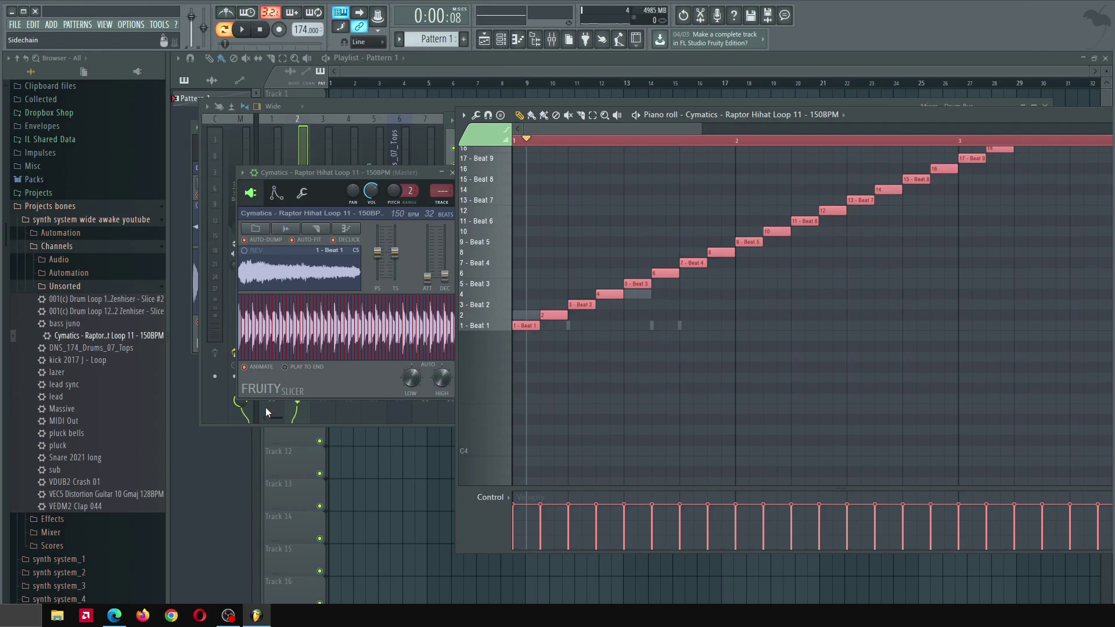
key("Delete")
key("ctrl+v")
left_click(666, 367)
Move the first hi-hat note to slice 4 while auditioning the pattern
left_click_drag(525, 328, 525, 284)
key("space")
left_click(526, 141)
key("space")
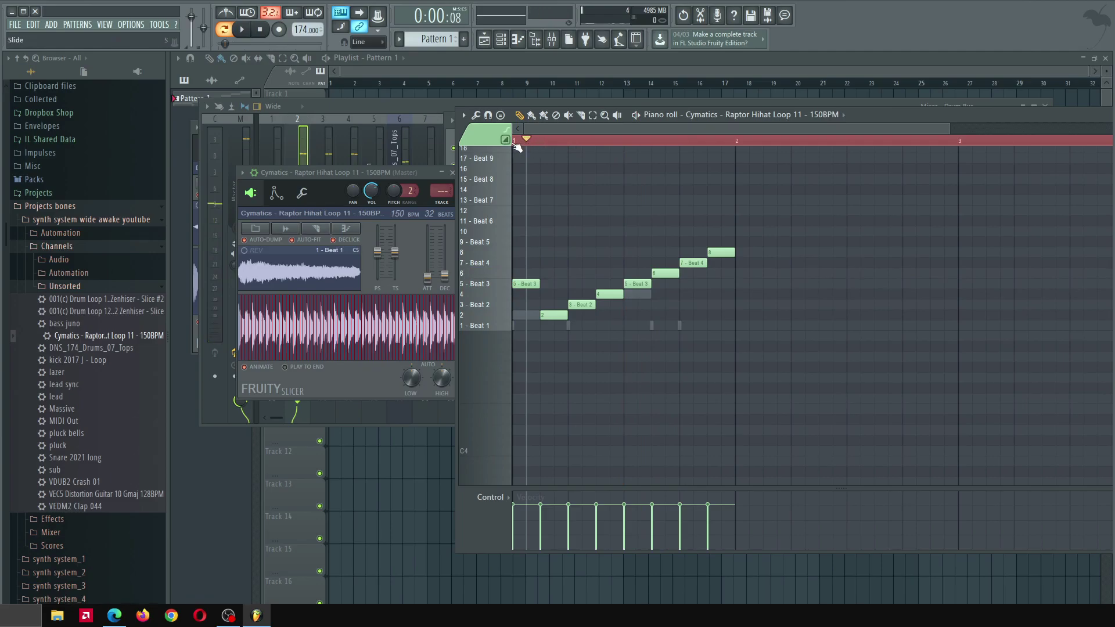
key("space")
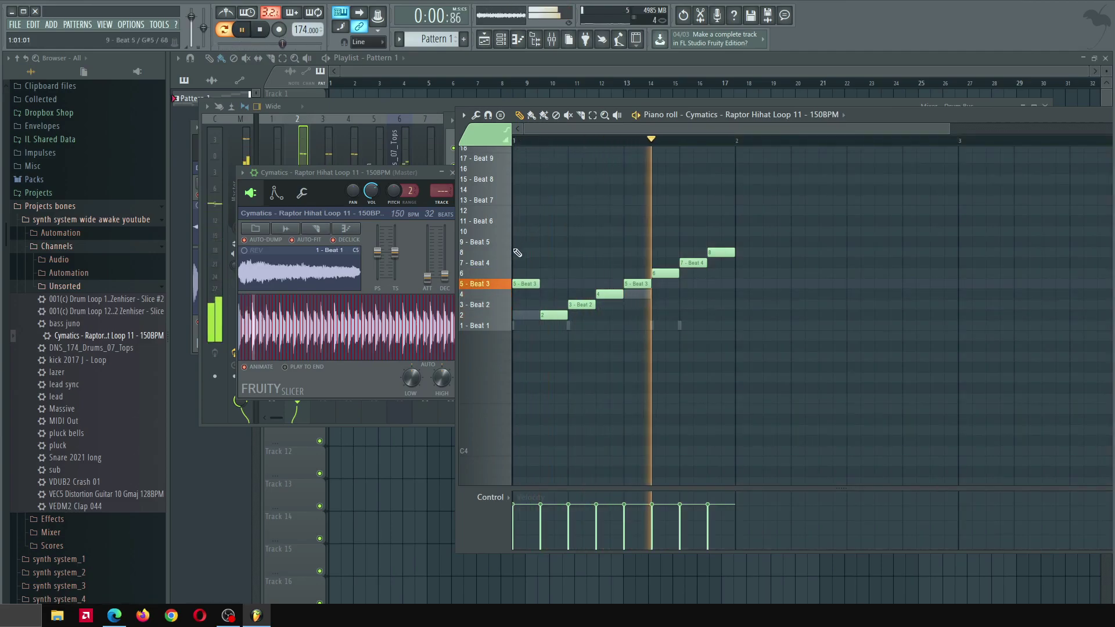
mouse_move(518, 283)
left_mouse_down()
mouse_move(519, 305)
mouse_move(519, 291)
left_mouse_up()
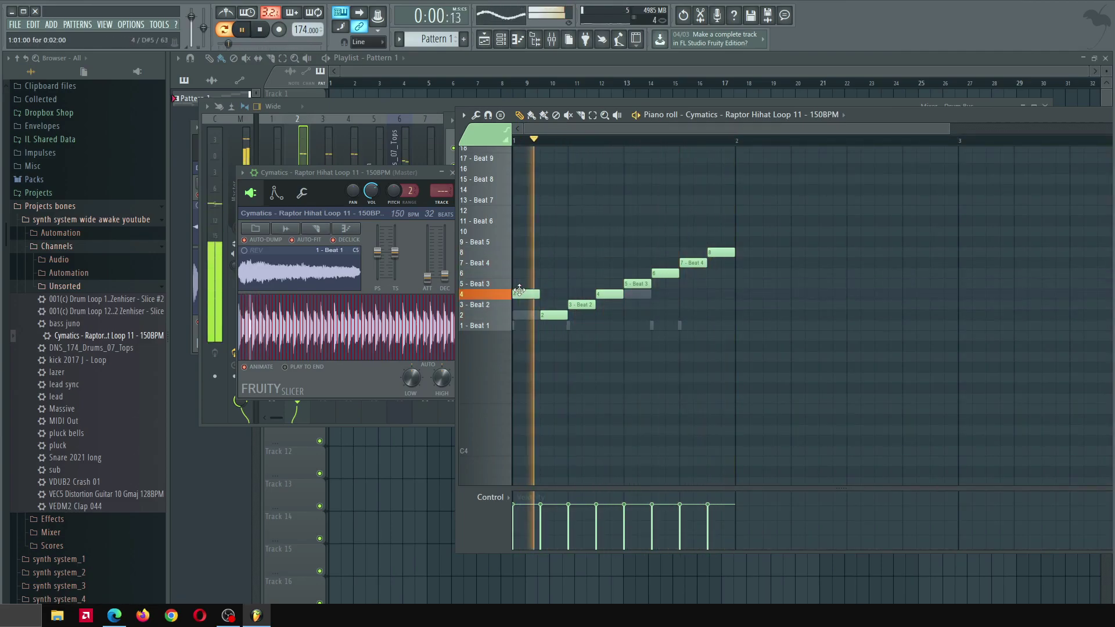
Link the Raptor Hihat Loop channel to mixer track 7 and route that track only to Hat Sidechan
left_click(423, 168)
key("space")
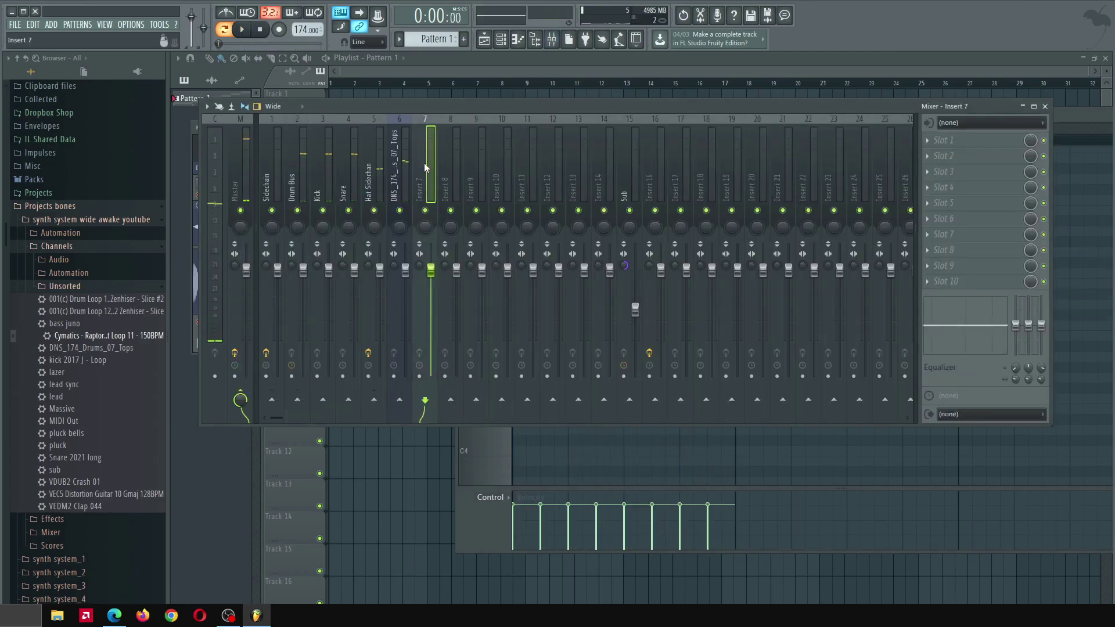
key("ctrl+l")
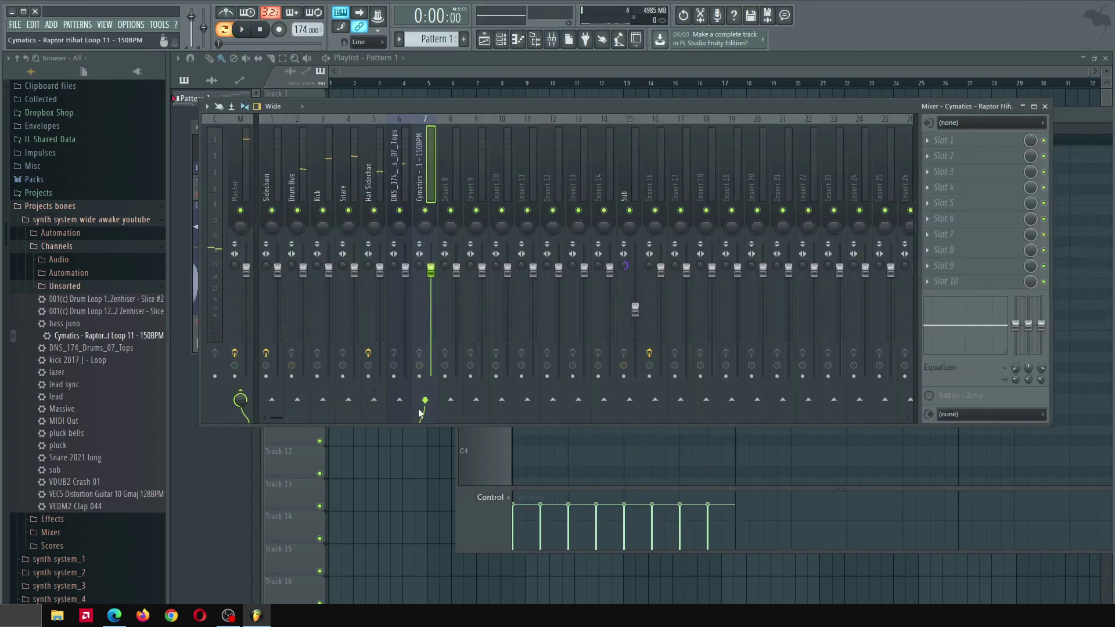
key("space")
right_click(374, 400)
left_click(406, 421)
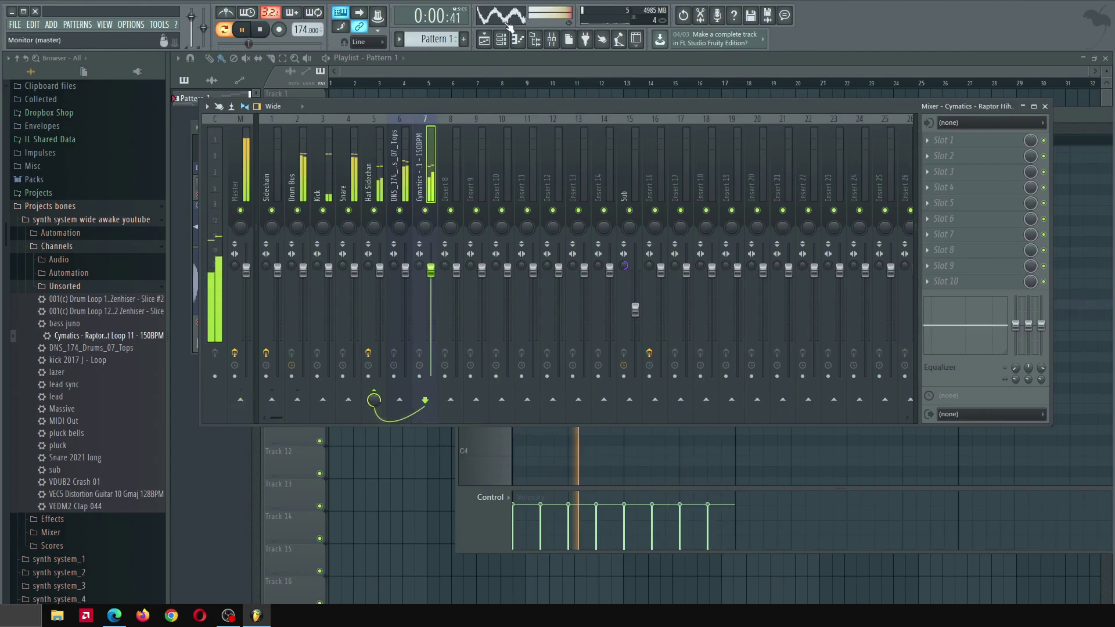
Stop playback, add the VEDM2 Clap 044 preset as a channel and place claps on steps 5 and 13
left_click(503, 39)
key("space")
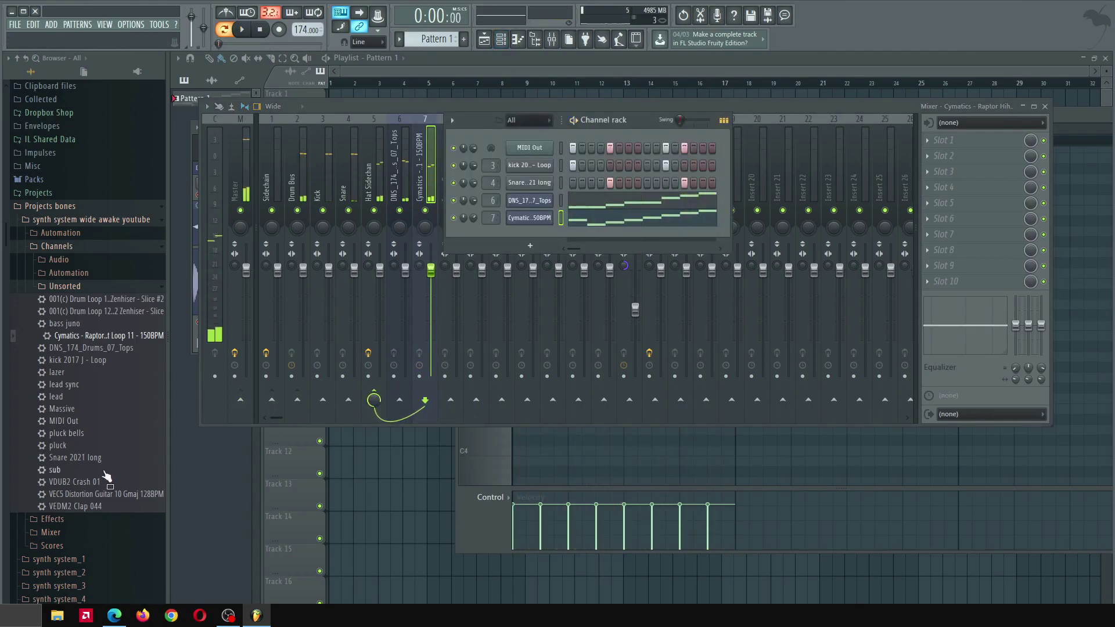
left_click(103, 486)
left_click_drag(76, 506, 545, 193)
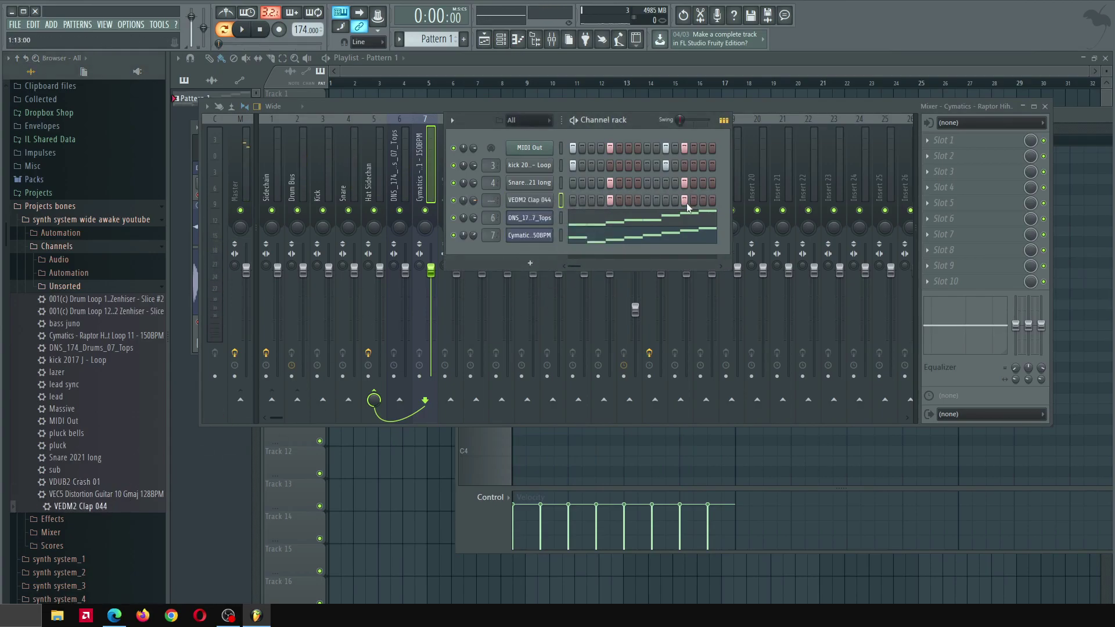
Link the VEDM2 Clap 044 channel to mixer track 8 and route that track only to Hat Sidechan
left_click(438, 162)
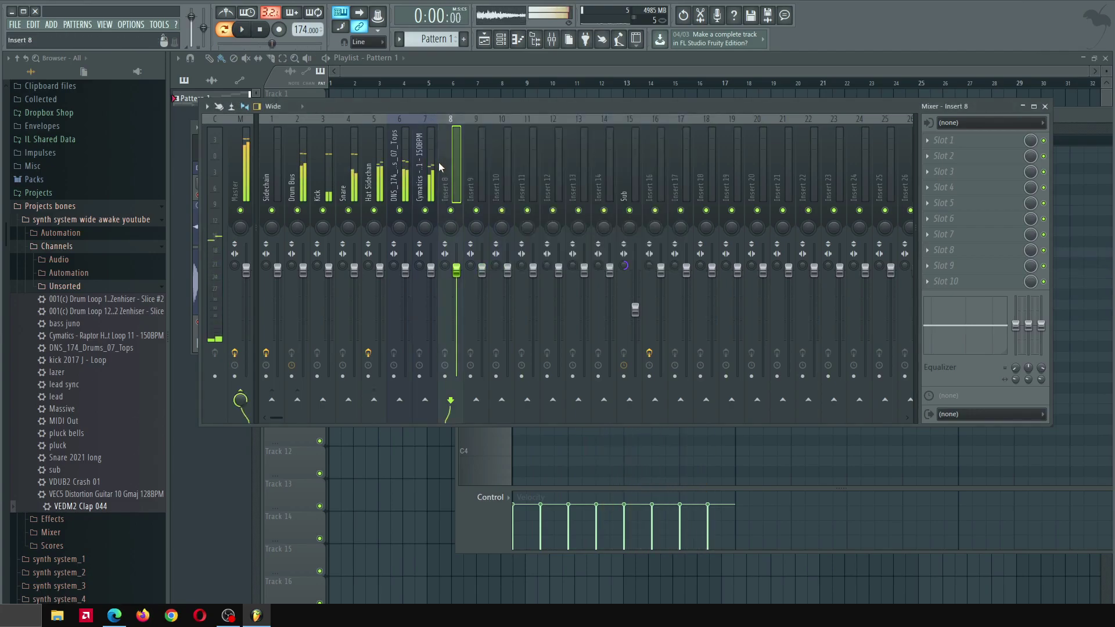
key("ctrl+l")
right_click(374, 399)
left_click(426, 416)
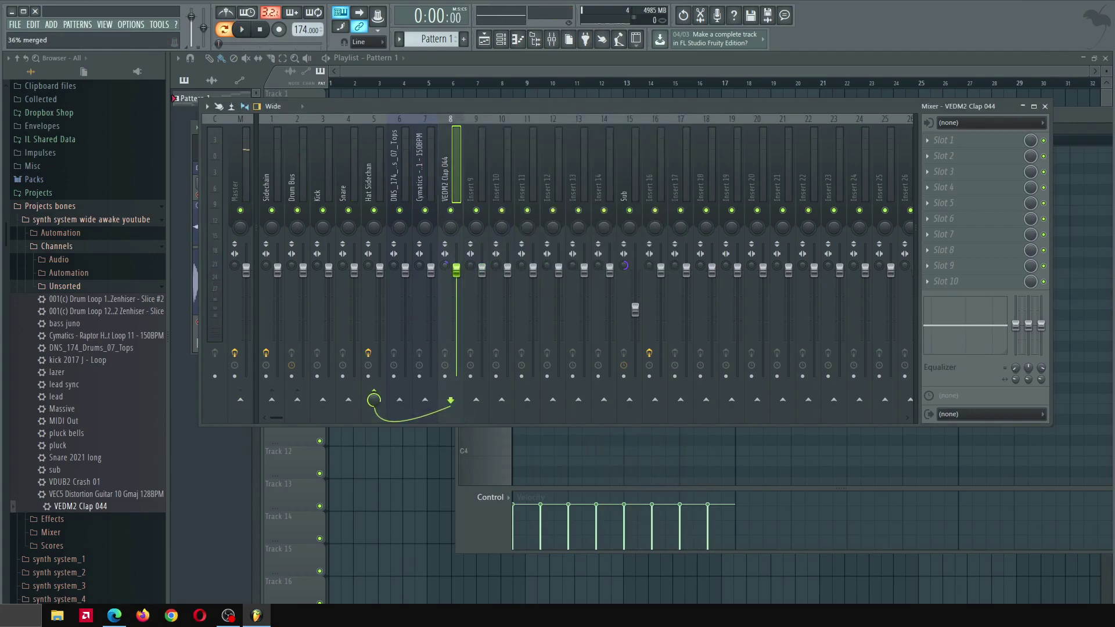
Narrow the stereo separation of the Raptor Hihat Loop and clap mixer tracks, setting the clap to 44% merged
left_click(418, 262)
key("space")
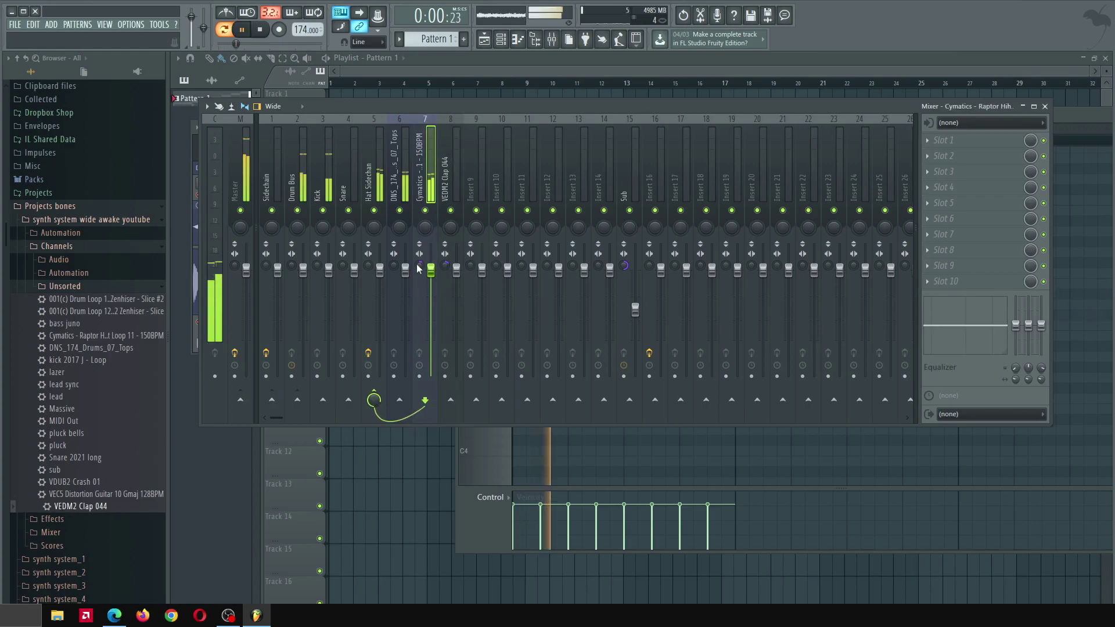
left_click(443, 267)
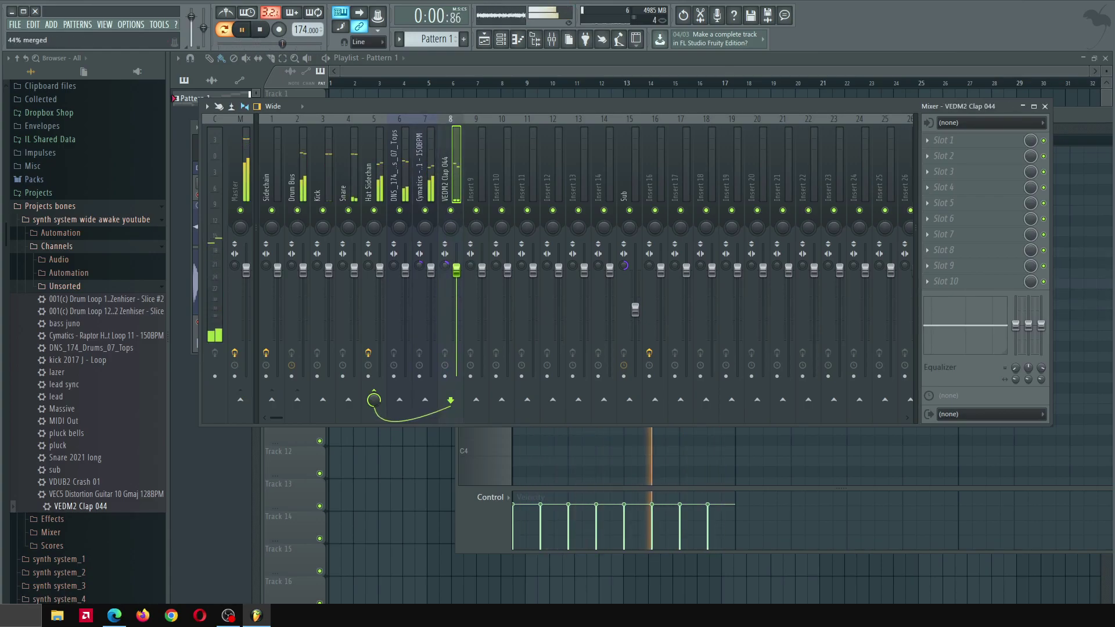
Apply a fade-out of about 28% to the VEDM2 Clap 044 sample while auditioning the pattern
key("F6")
left_click(529, 200)
left_click_drag(488, 388, 488, 381)
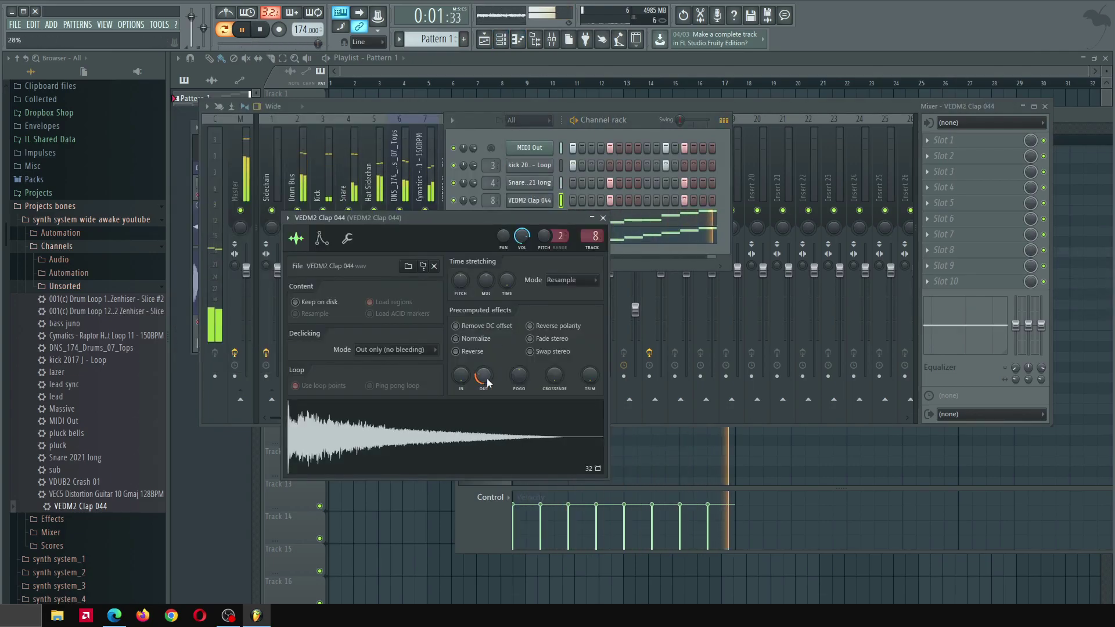
key("space")
left_click_drag(484, 380, 484, 386)
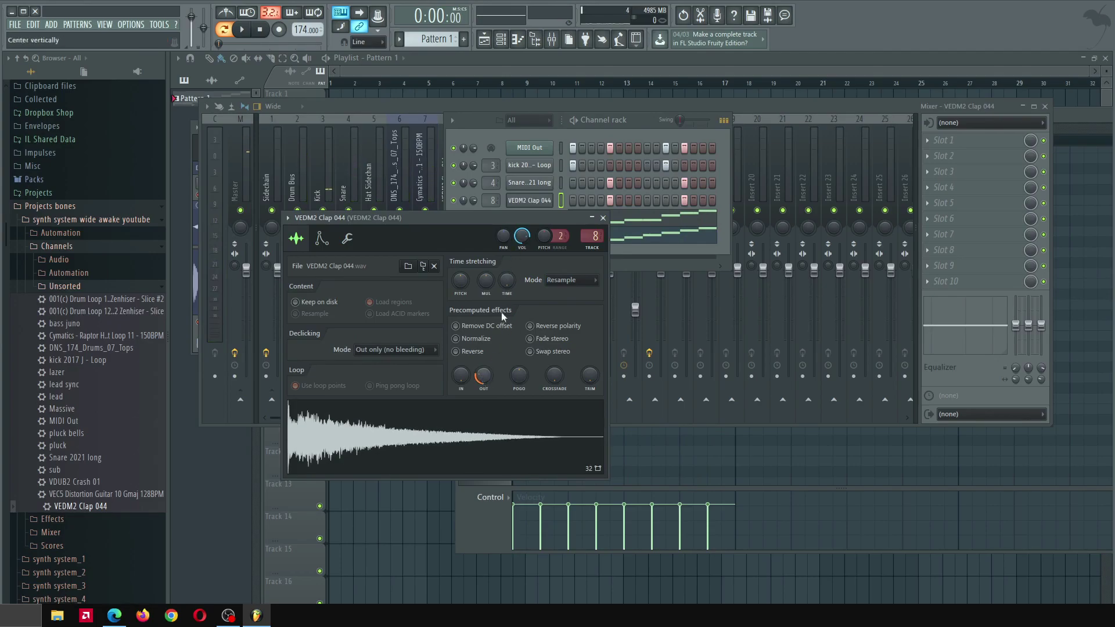
Try fade-out adjustments on the Snare 2021 long and kick 2017 J - Loop samples while auditioning the pattern
left_click(530, 184)
mouse_move(378, 270)
left_mouse_down()
mouse_move(378, 250)
mouse_move(382, 284)
left_mouse_up()
left_click(529, 200)
key("space")
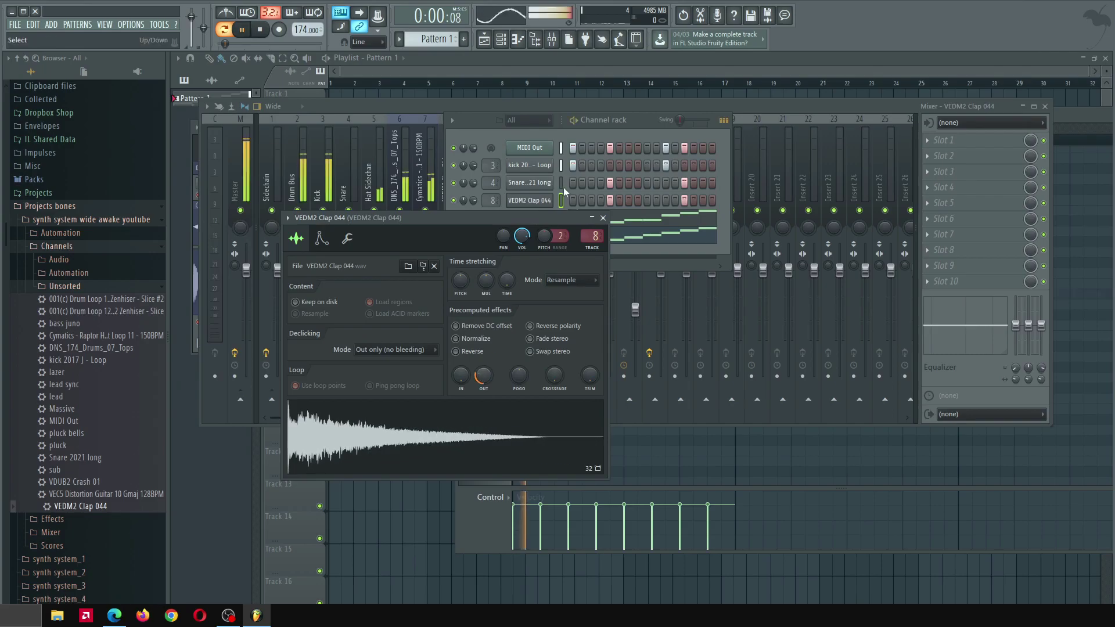
left_click(529, 183)
left_click_drag(382, 267, 382, 276)
key("space")
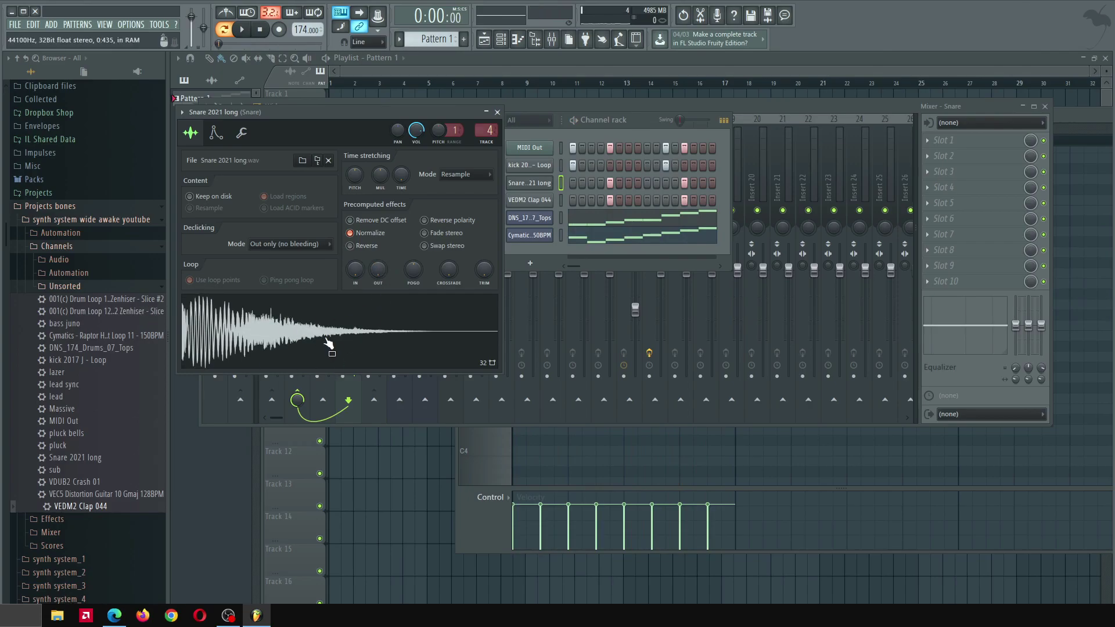
mouse_move(379, 271)
left_mouse_down()
mouse_move(379, 259)
mouse_move(379, 271)
left_mouse_up()
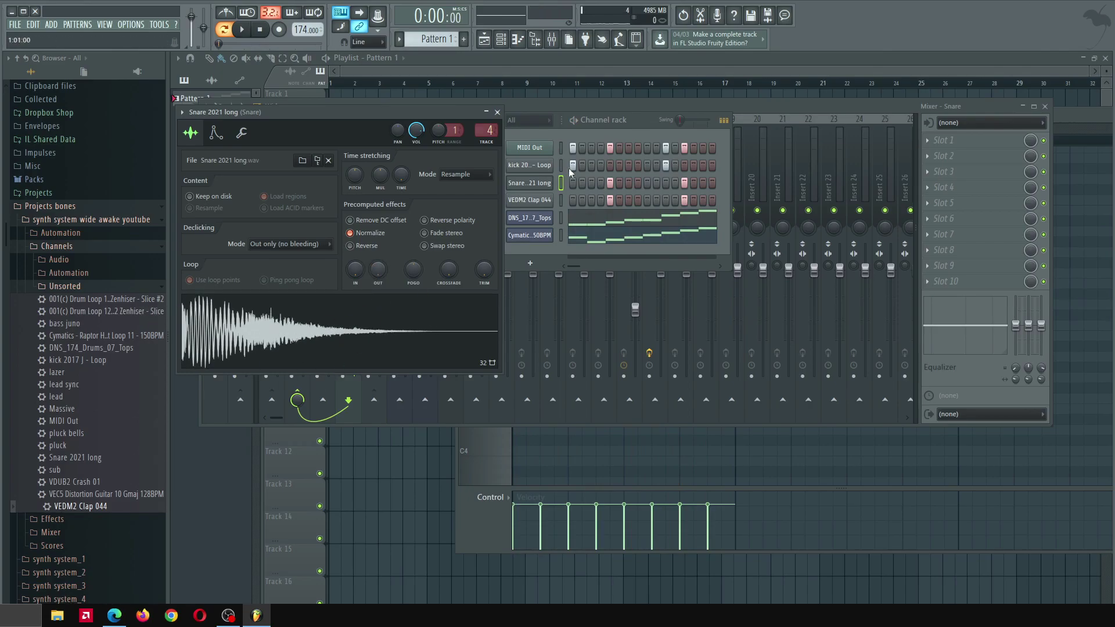
left_click(530, 166)
mouse_move(483, 375)
left_mouse_down()
mouse_move(484, 364)
mouse_move(487, 373)
left_mouse_up()
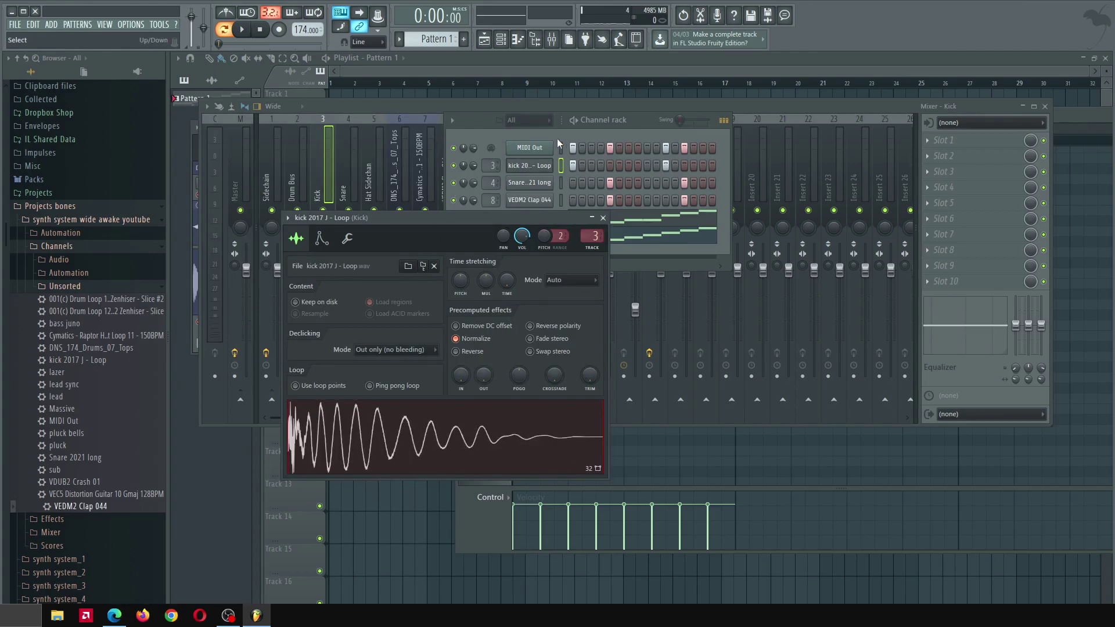
Paint Pattern 1 clips along playlist track 2 from bar 1 through bar 8
left_click(491, 72)
key("space")
scroll(310, 183, "up", 3)
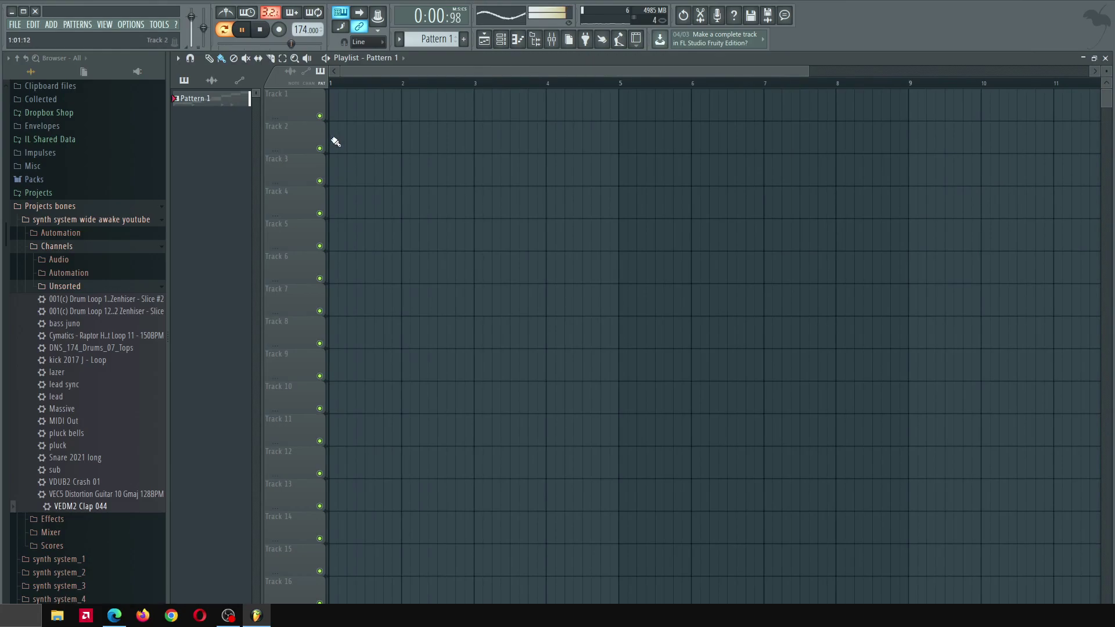
left_click(337, 141)
left_click_drag(338, 144, 863, 147)
Delete the Pattern 1 clips in bars 5 to 8 of track 2 and switch to the Draw tool
right_click(865, 145)
right_click(801, 144)
right_click(726, 144)
right_click(653, 144)
key("space")
left_click(209, 60)
key("space")
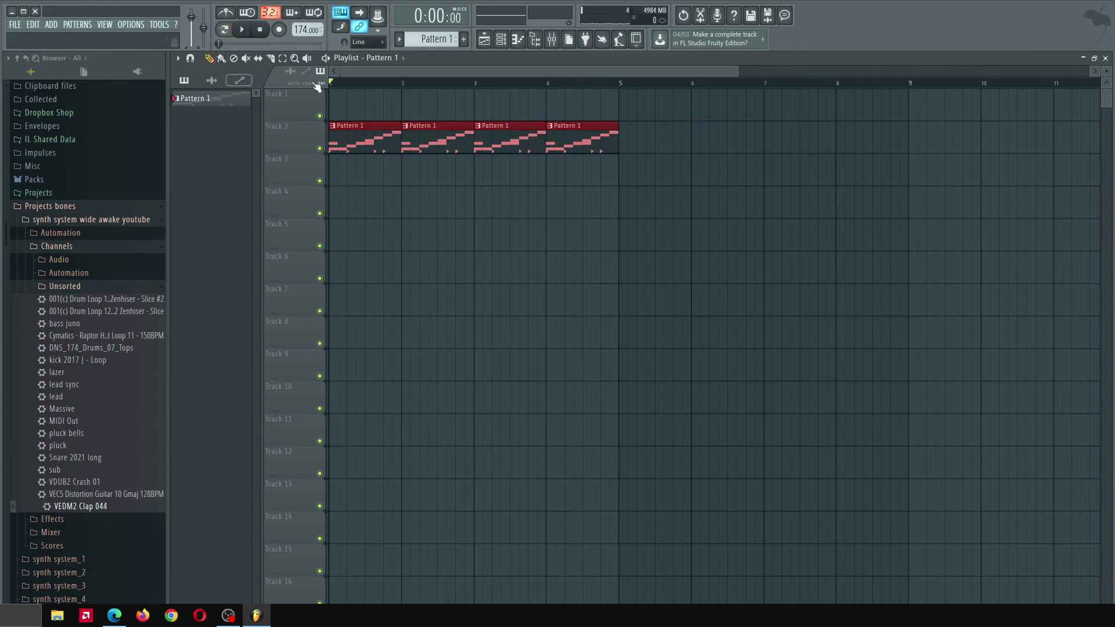
Place an empty Pattern 2 clip at bar 1 of playlist track 6
scroll(440, 48, "down", 1)
left_click(360, 273)
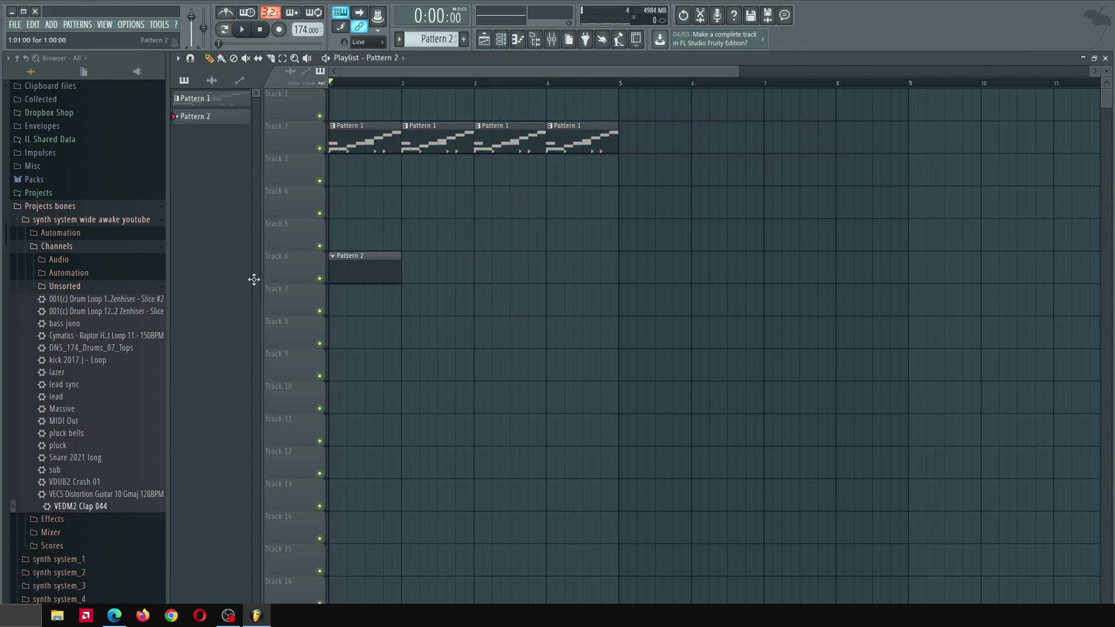
Examine Pattern 1's MIDI Out notes and plugin settings, as well as the mixer tracks
left_click(502, 40)
double_click(384, 138)
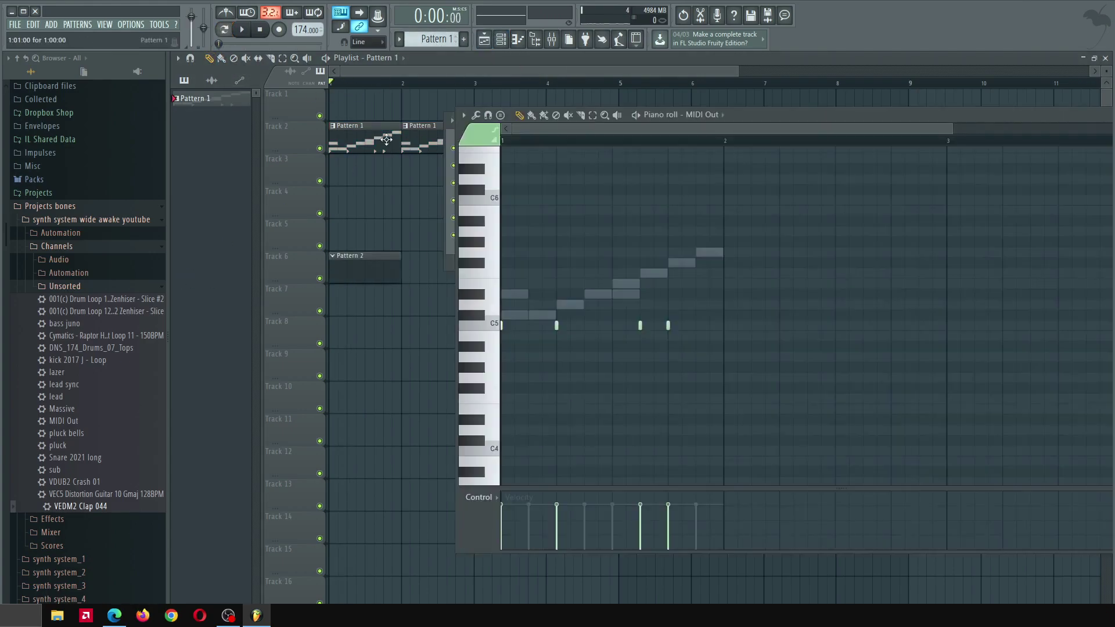
left_click(501, 40)
left_click(527, 149)
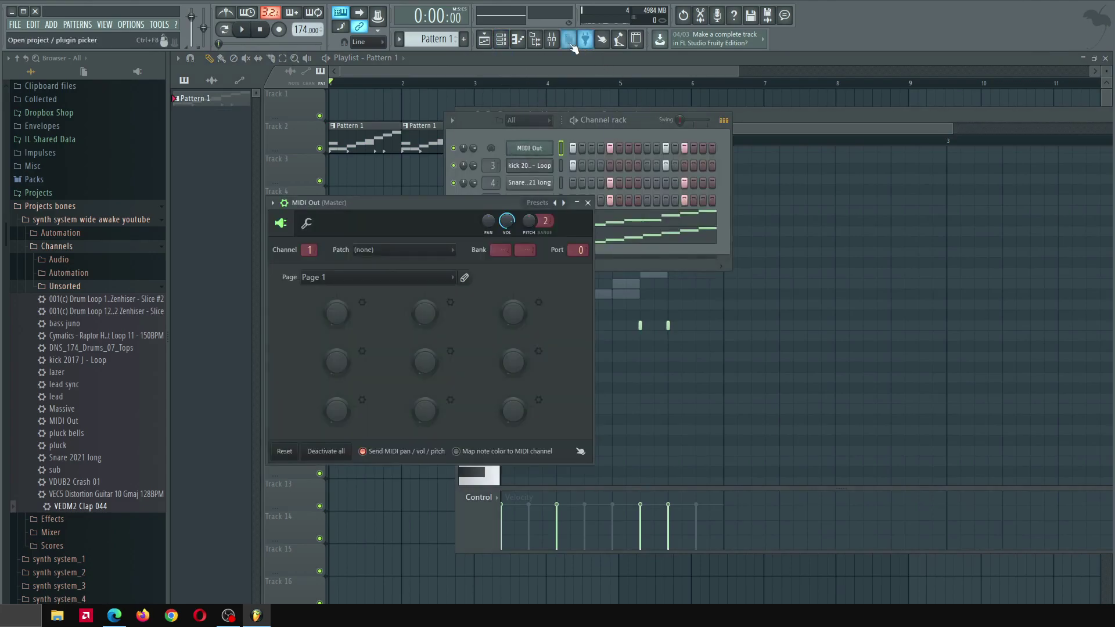
left_click(552, 40)
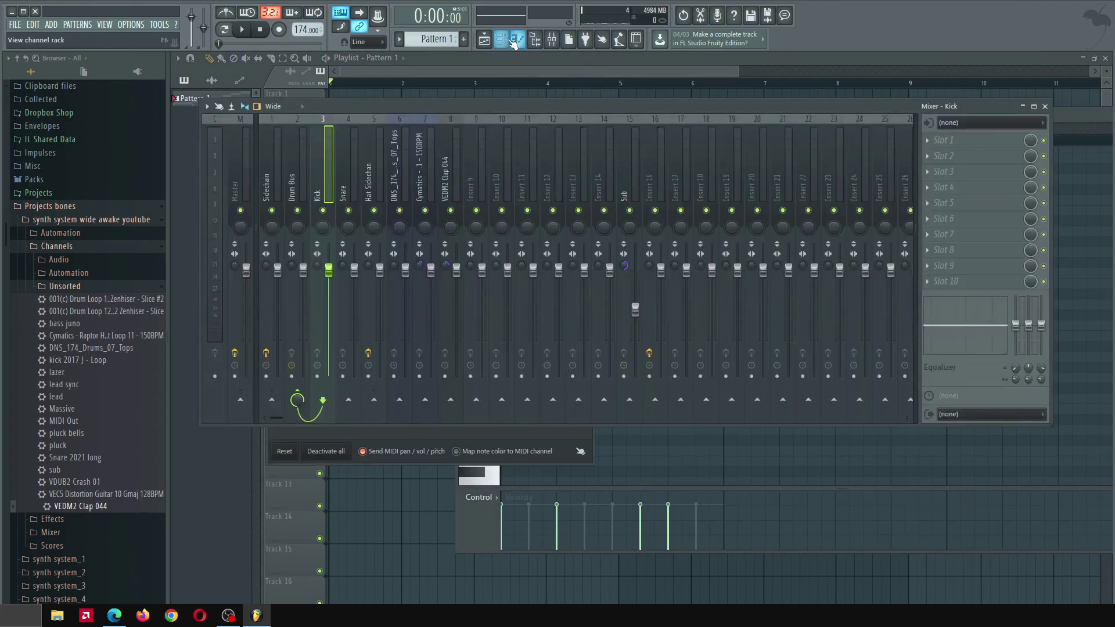
key("F12")
key("space")
key("space")
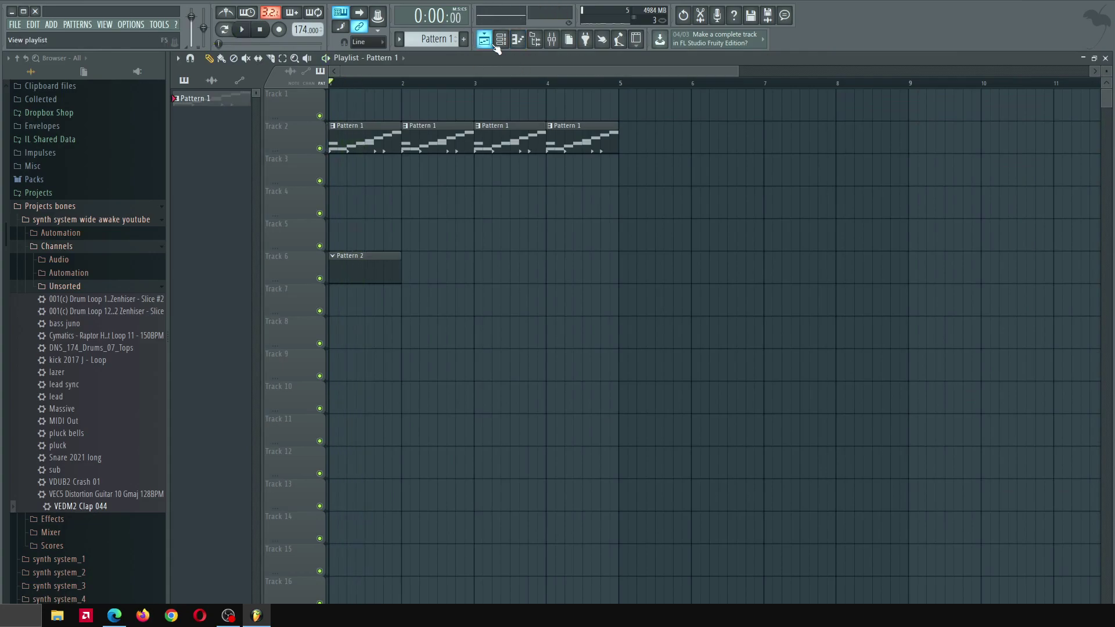
Browse the project's saved scores, and add the sub preset from the Unsorted channels folder as a new channel
left_click(502, 40)
left_click(64, 288)
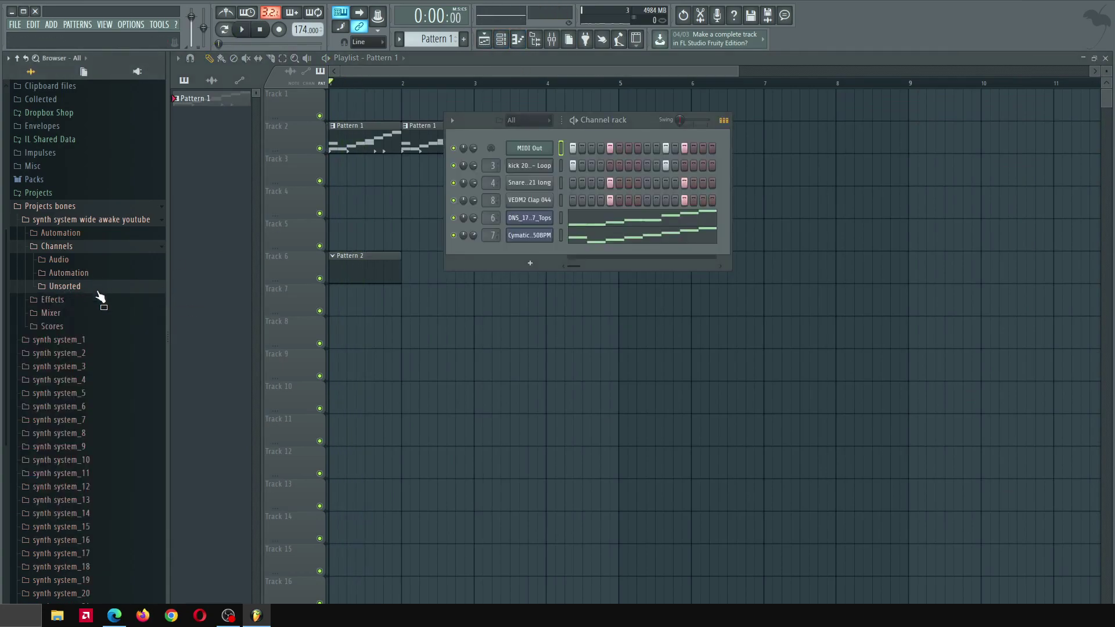
left_click(68, 326)
scroll(70, 262, "down", 8)
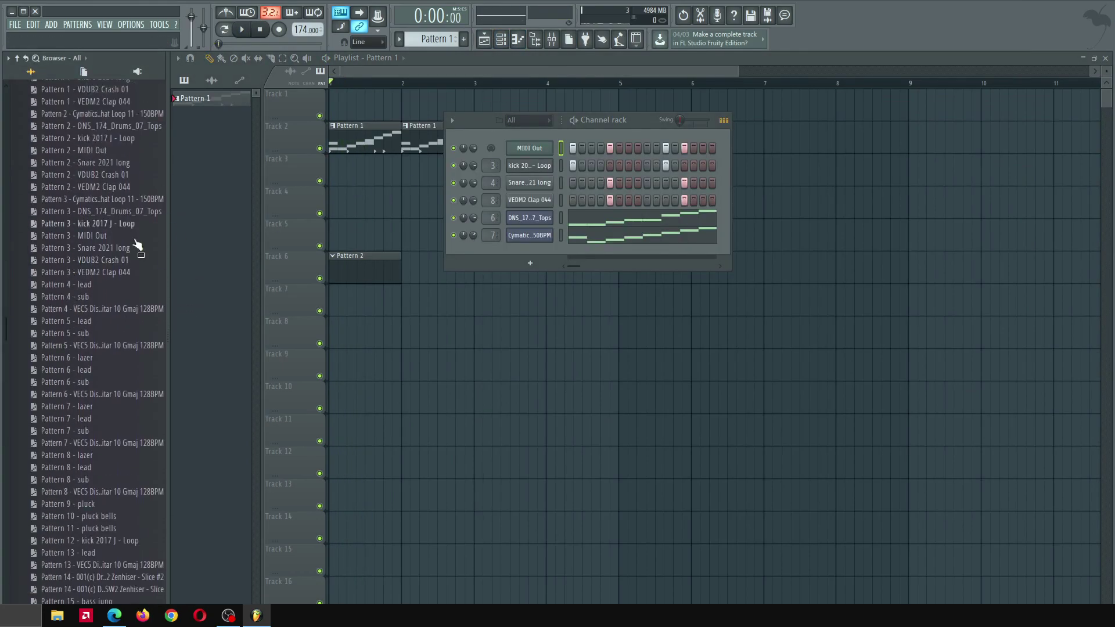
scroll(88, 290, "up", 9)
left_click(74, 268)
left_click(76, 311)
scroll(87, 330, "down", 3)
left_click_drag(83, 429, 534, 255)
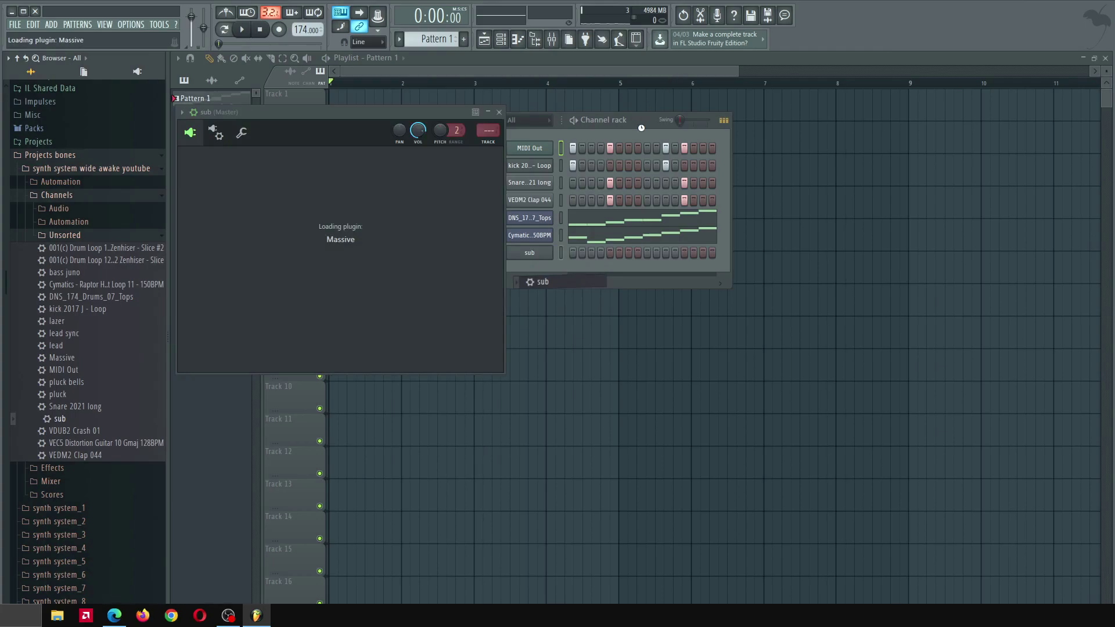
Add the VEC5 Distortion Guitar 10 Gmaj 128BPM preset as a new channel below sub
left_click(503, 41)
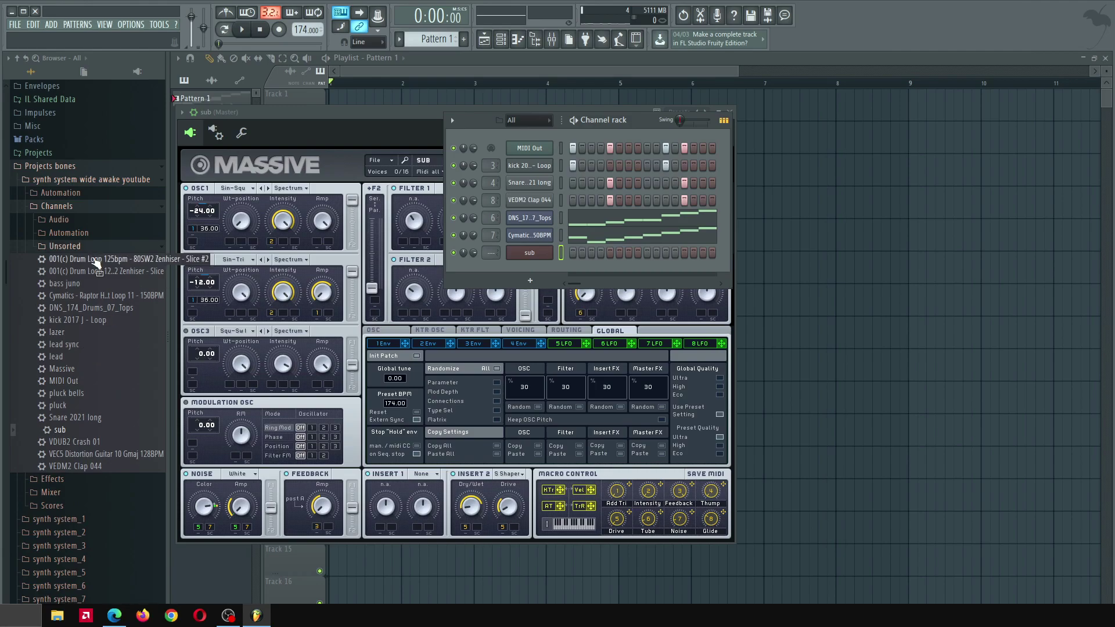
left_click(63, 457)
left_click_drag(62, 459, 528, 269)
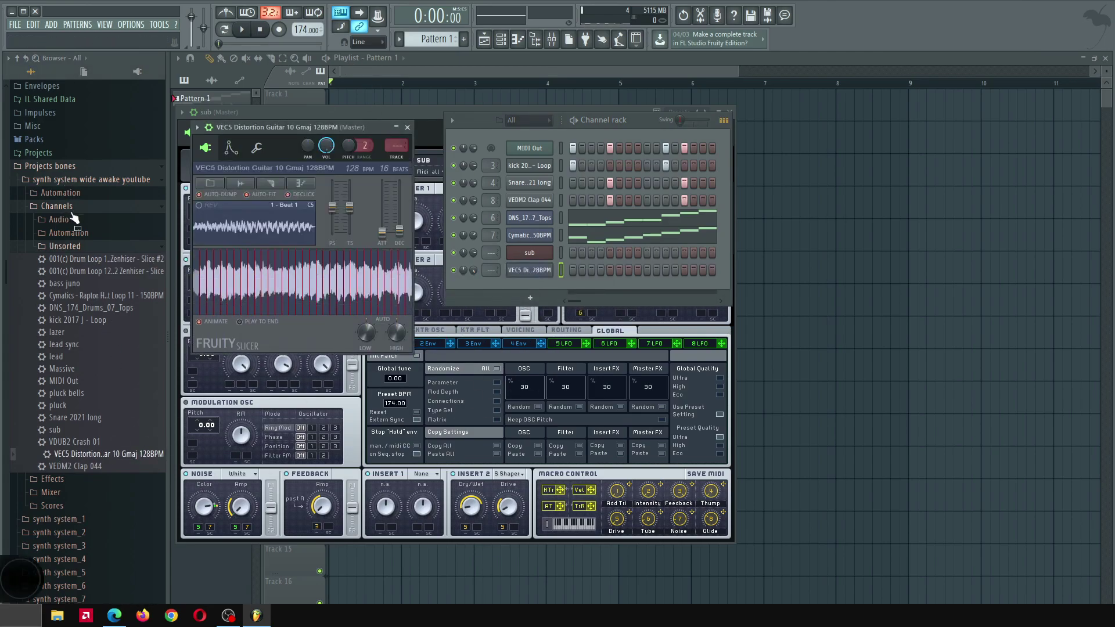
Link the sub channel to the existing Sub mixer track 15
left_click(529, 253)
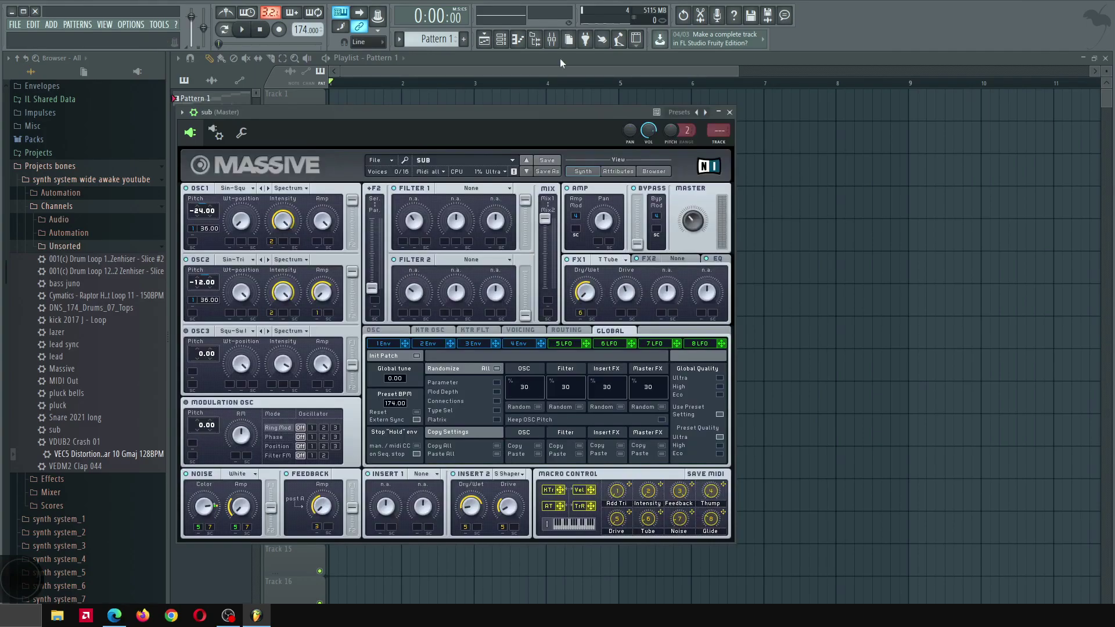
left_click(555, 39)
left_click(625, 166)
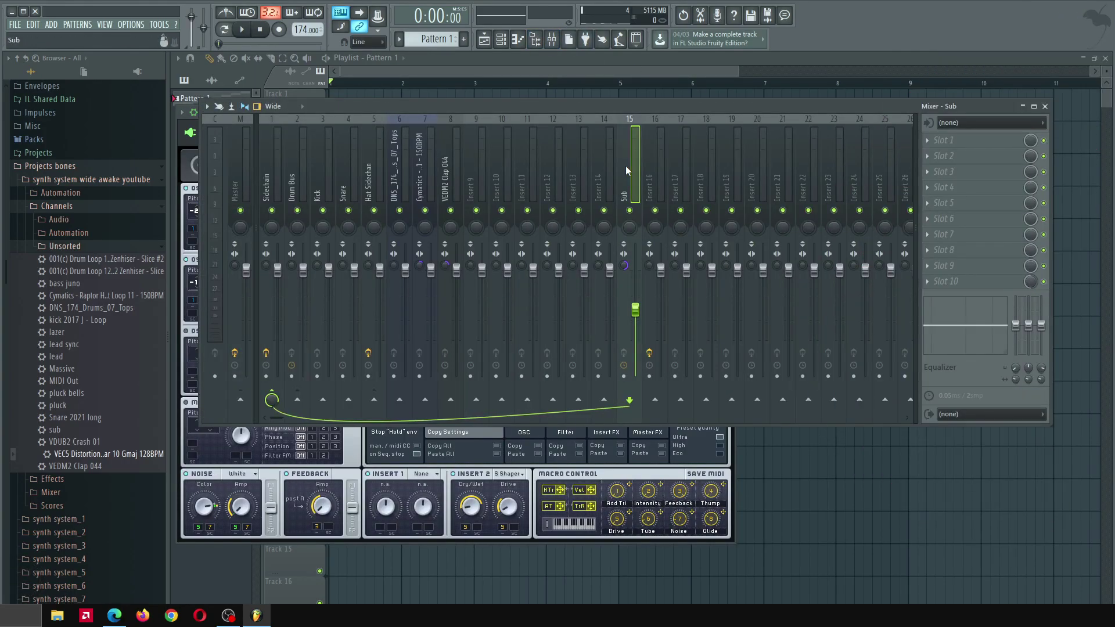
left_click(733, 476)
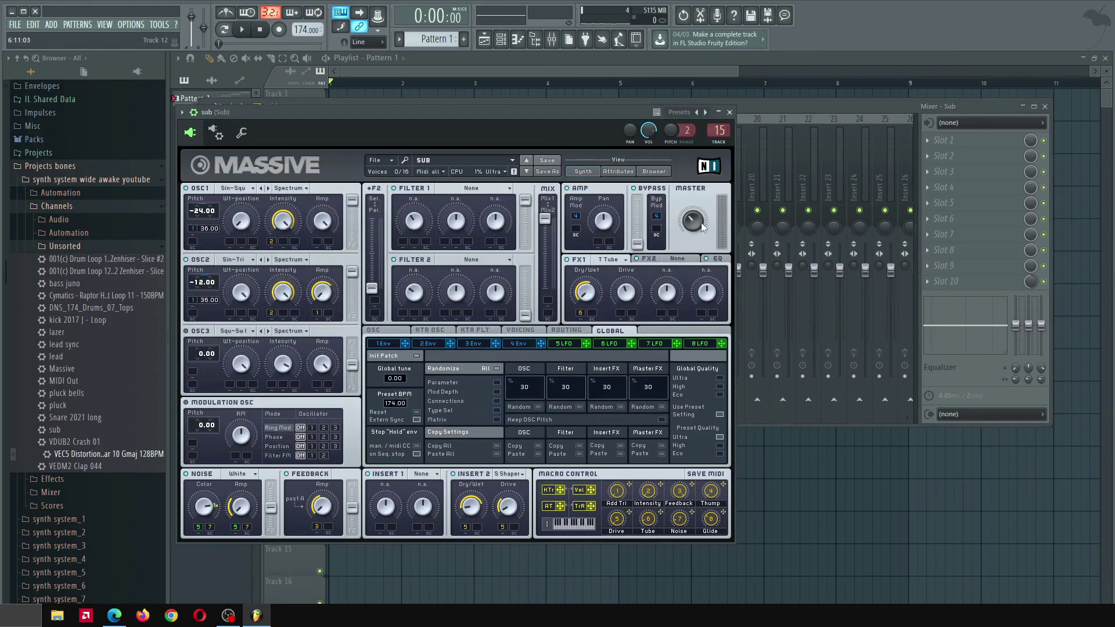
left_click(770, 106)
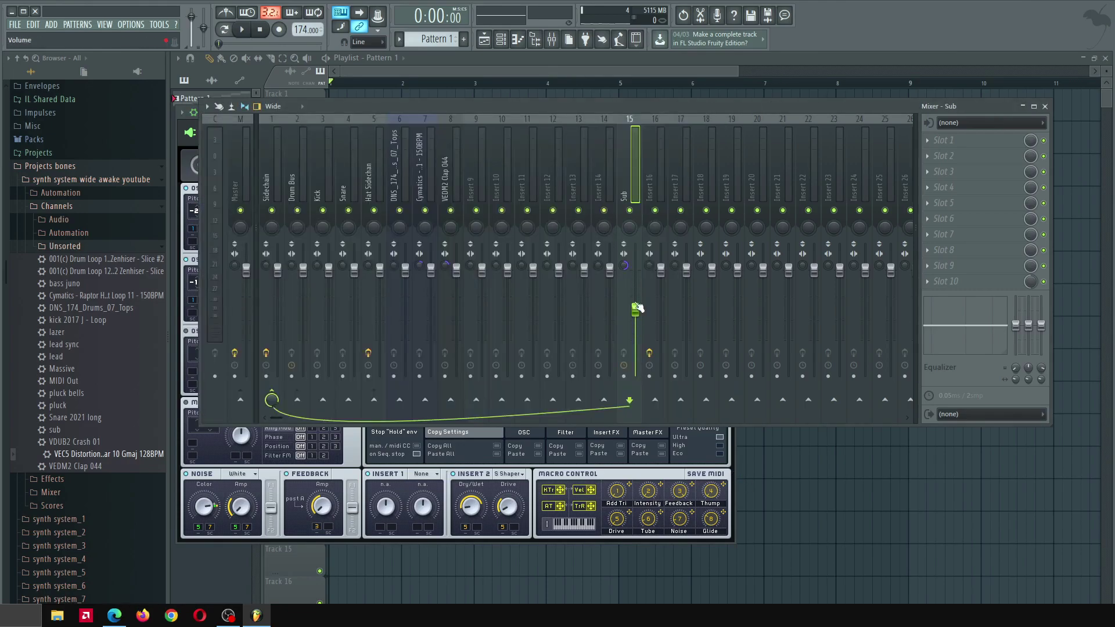
Add the saved lead and lazer presets as new channels below the distortion guitar
left_click(500, 40)
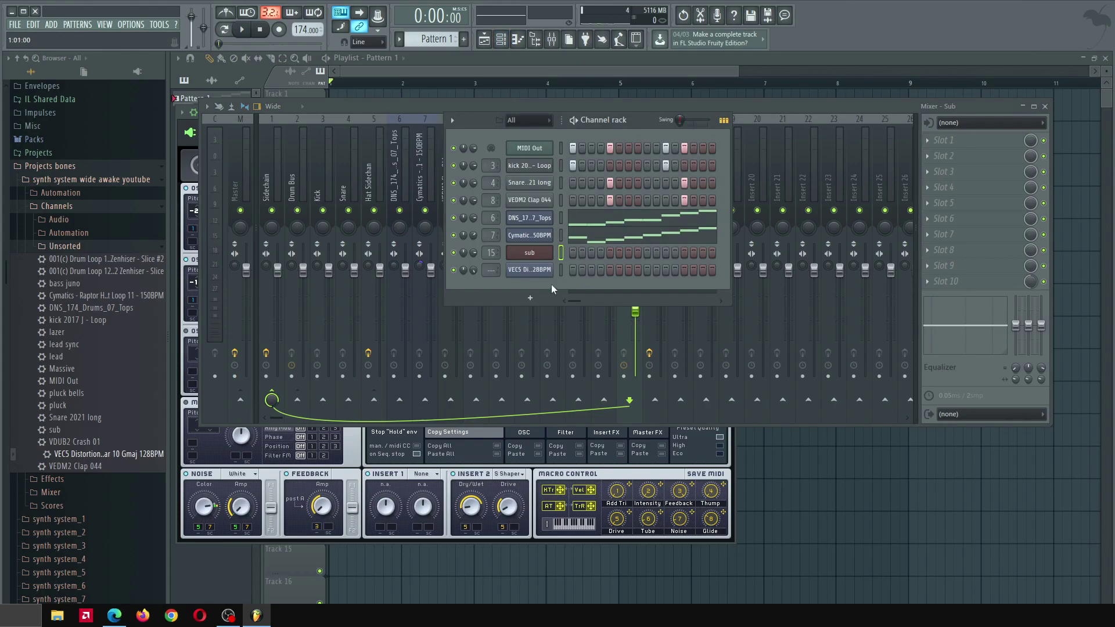
left_click_drag(80, 360, 542, 283)
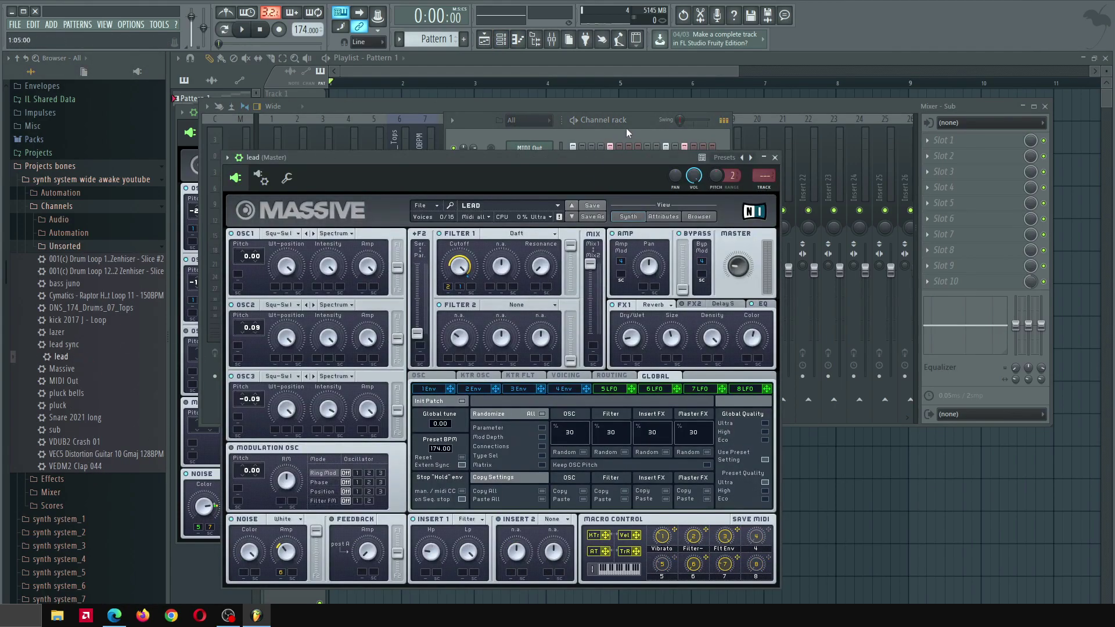
left_click(627, 130)
left_click_drag(63, 341, 562, 302)
Load the saved score Pattern 4 - sub onto the sub channel in Pattern 1
left_click(489, 75)
key("space")
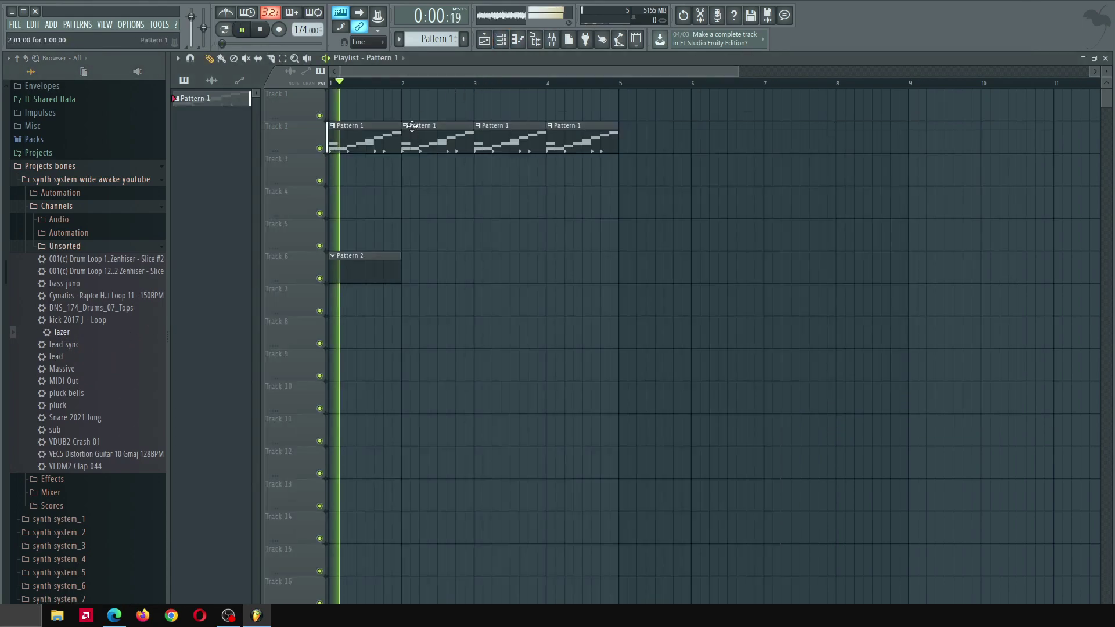
key("space")
left_click(58, 507)
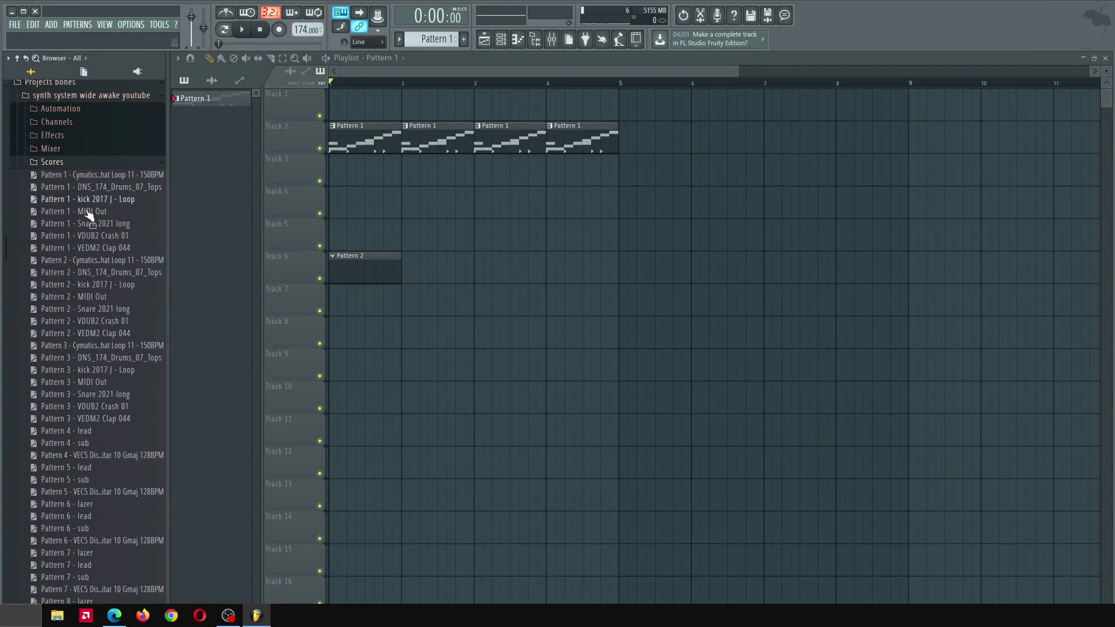
scroll(123, 261, "down", 4)
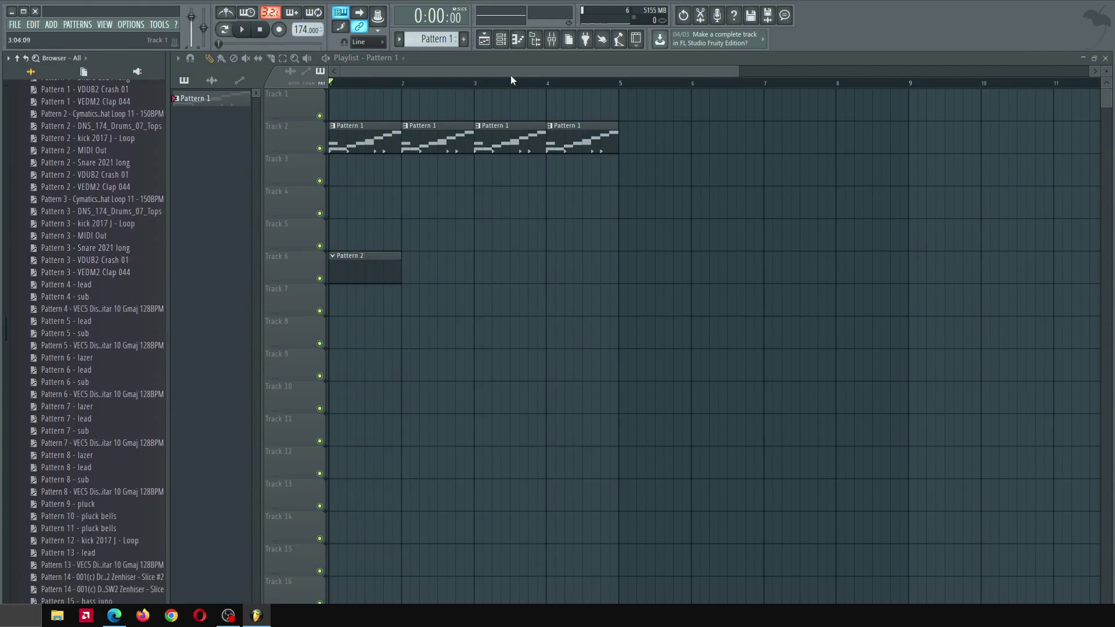
left_click(500, 40)
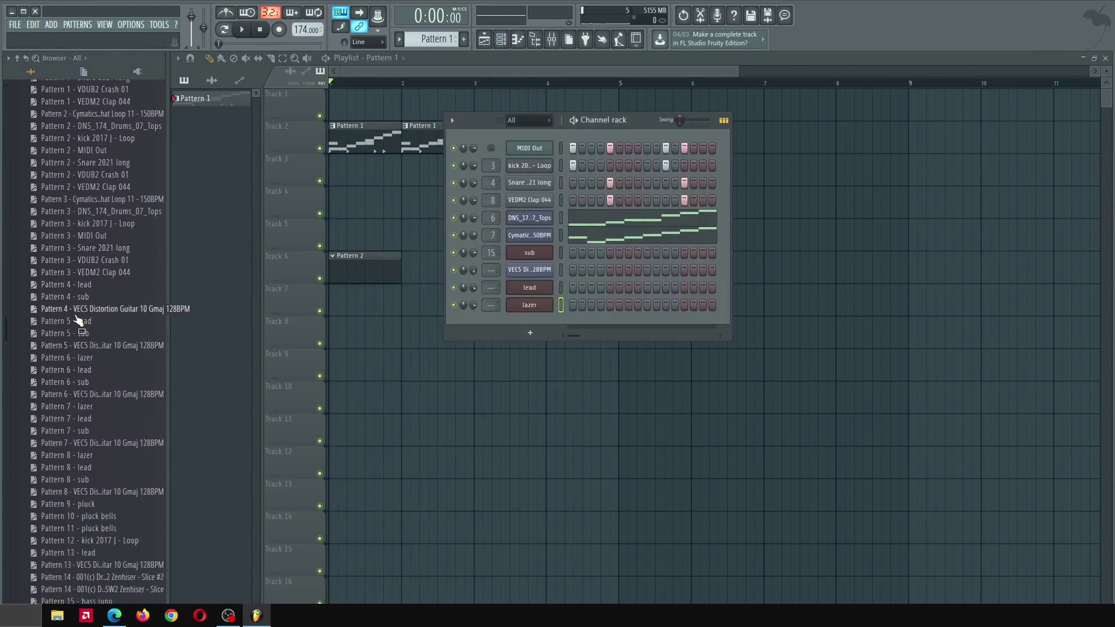
left_click_drag(64, 296, 530, 253)
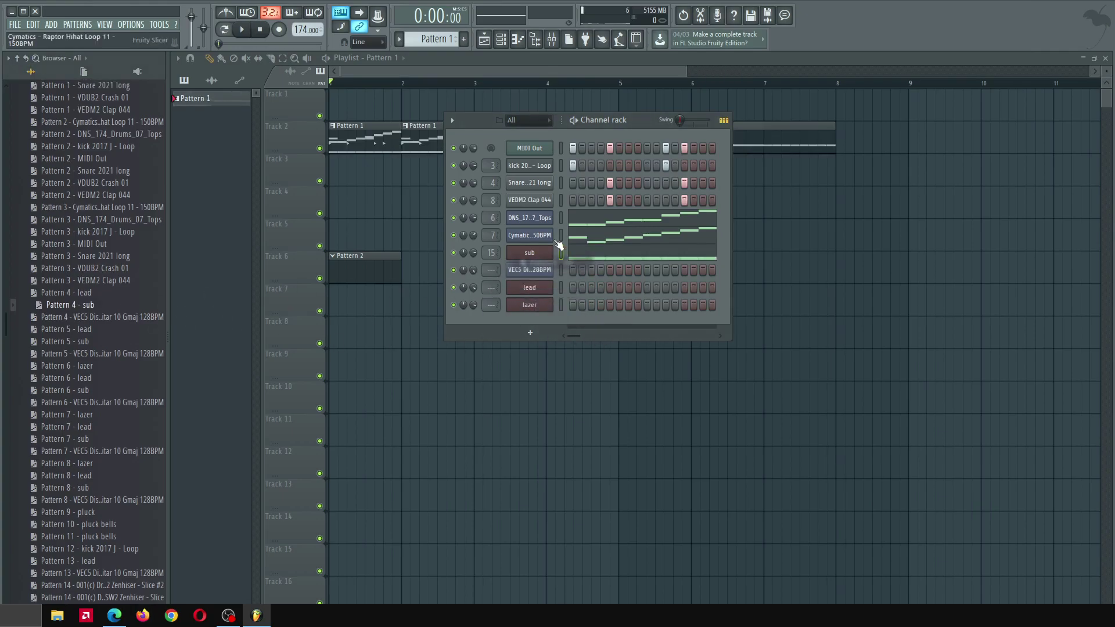
Undo loading the sub score in Pattern 1 and load Pattern 4 - sub onto the sub channel in Pattern 2
key("space")
key("space")
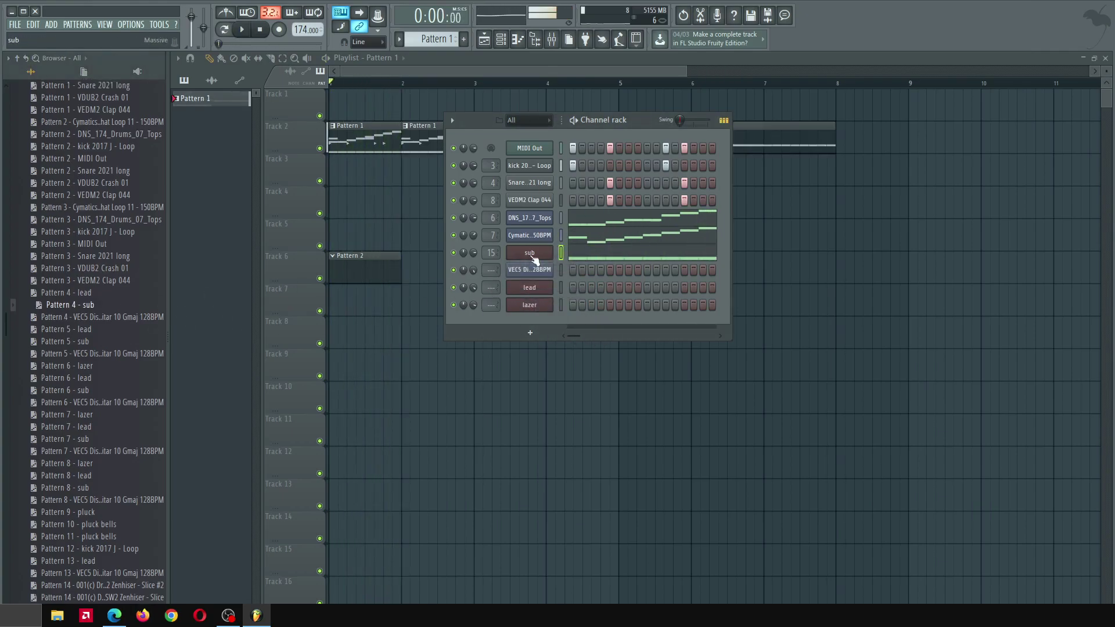
key("ctrl+z")
left_click(366, 269)
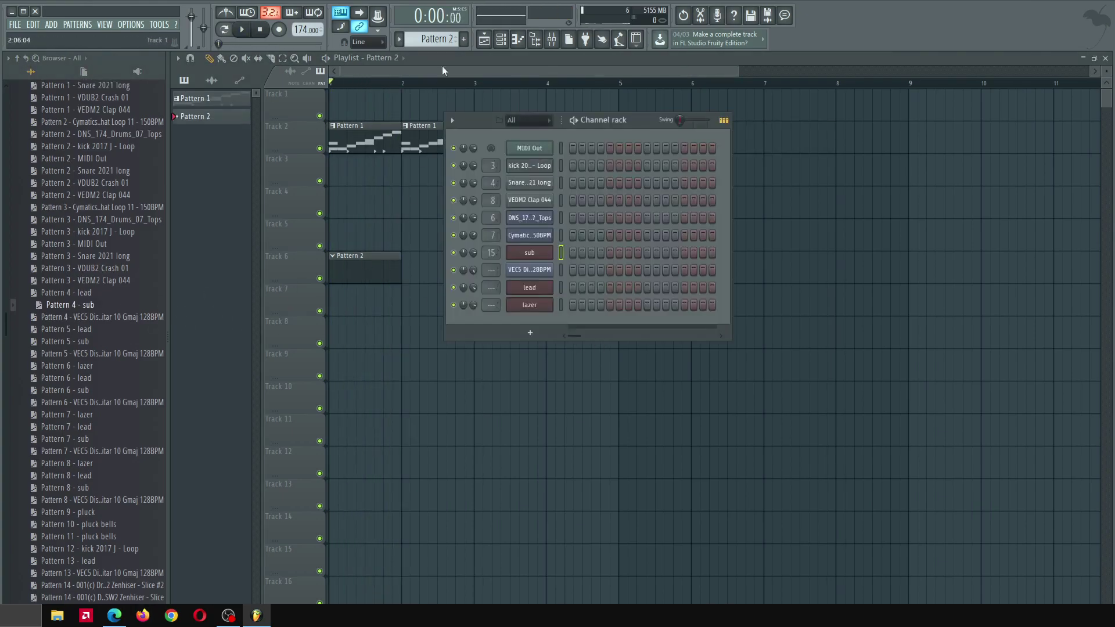
left_click_drag(75, 308, 530, 253)
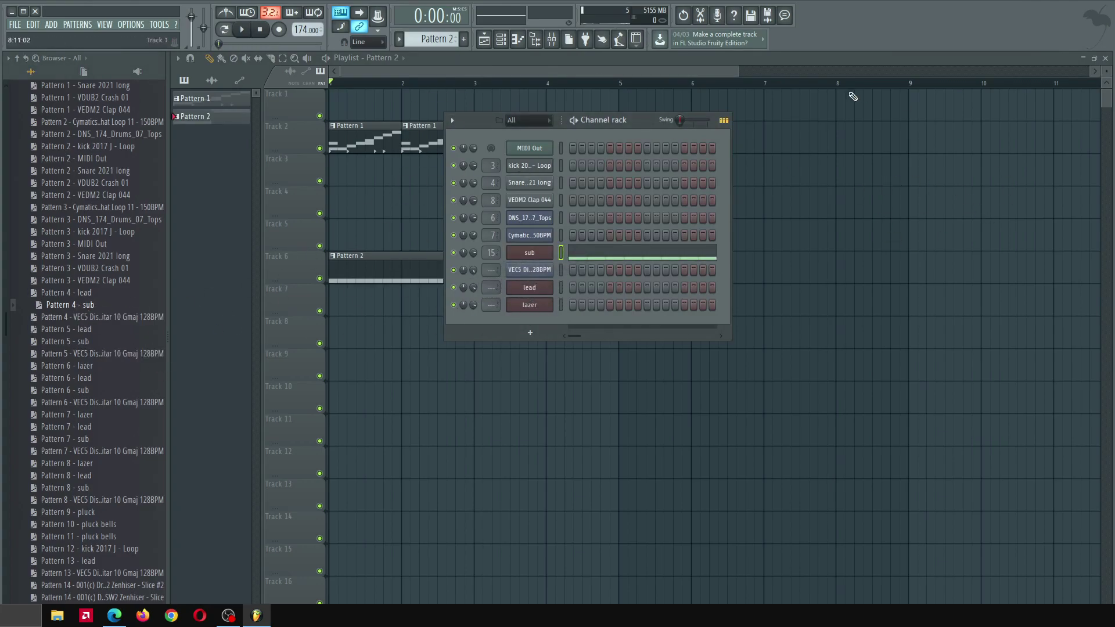
Inspect the kick channel's sample and envelope settings
left_click(527, 170)
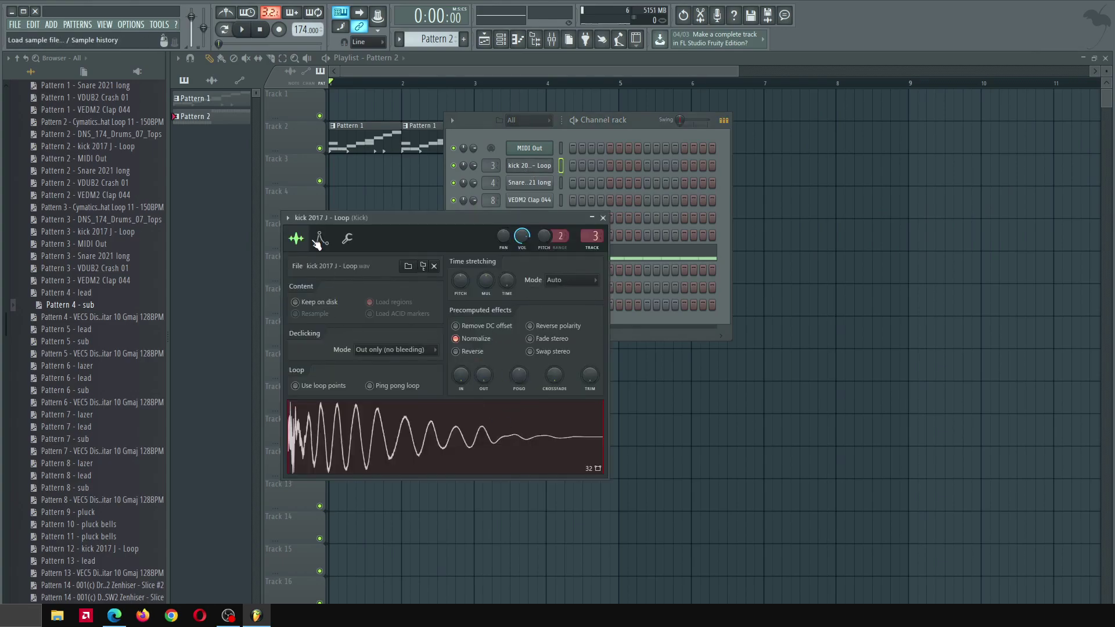
left_click(322, 238)
left_click(296, 238)
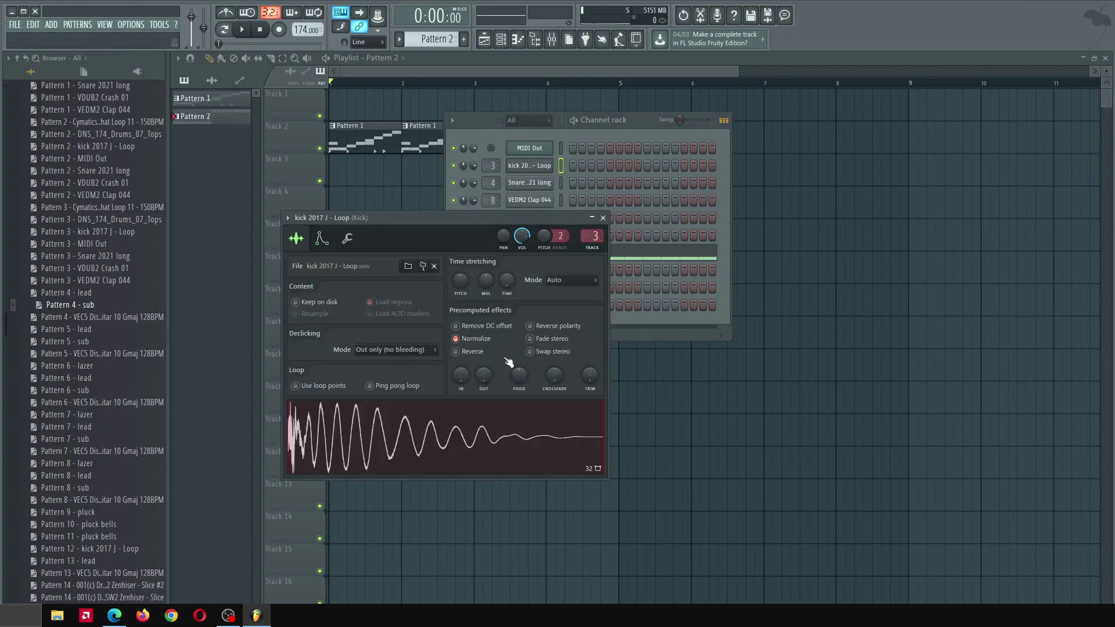
left_click(647, 126)
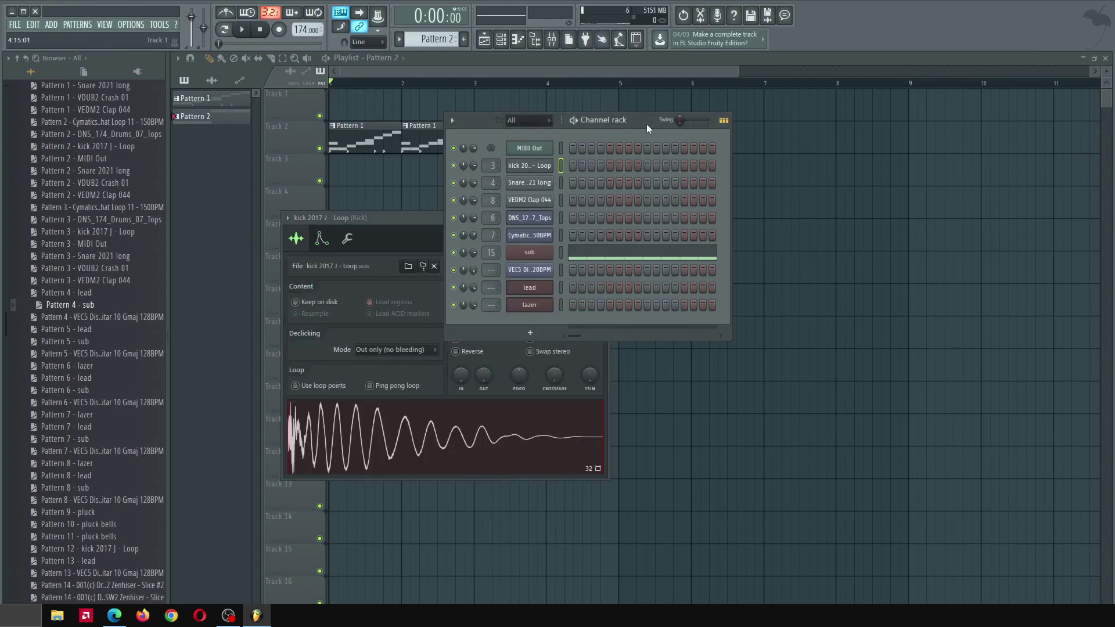
Play the drums together with the sub and check the levels and effects on the Sub and Sidechain mixer tracks
left_click(391, 74)
key("space")
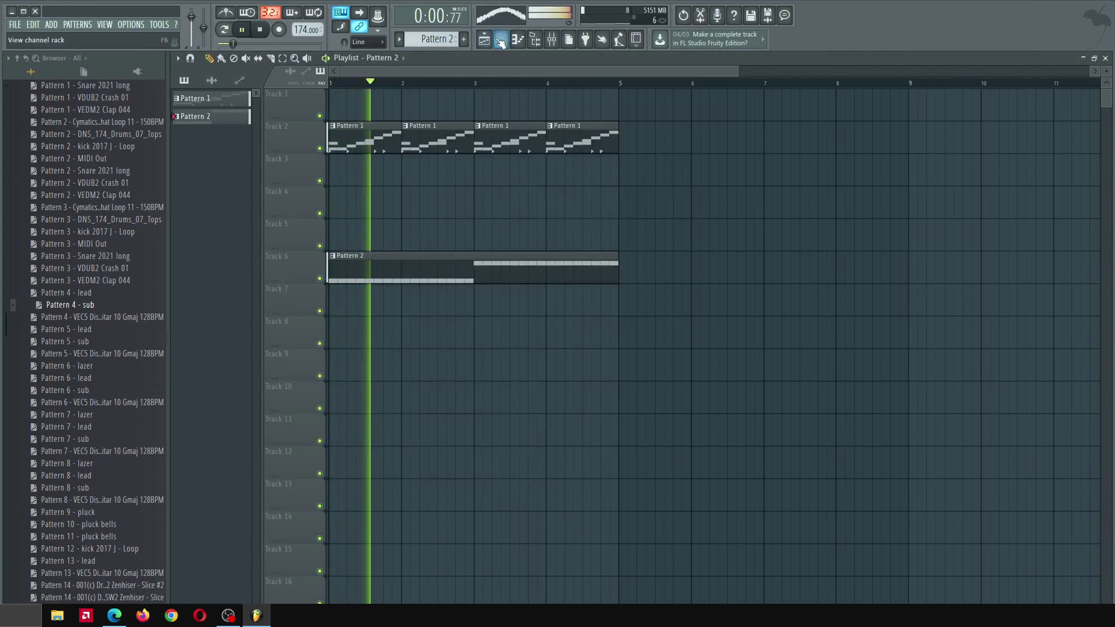
key("F6")
left_click(529, 255)
key("F9")
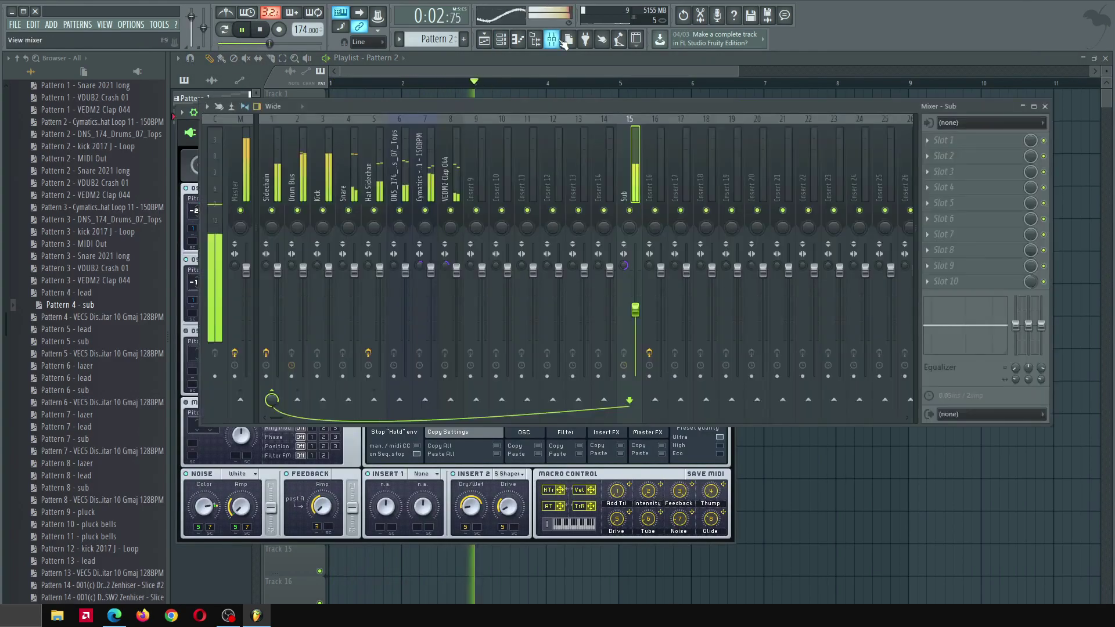
key("space")
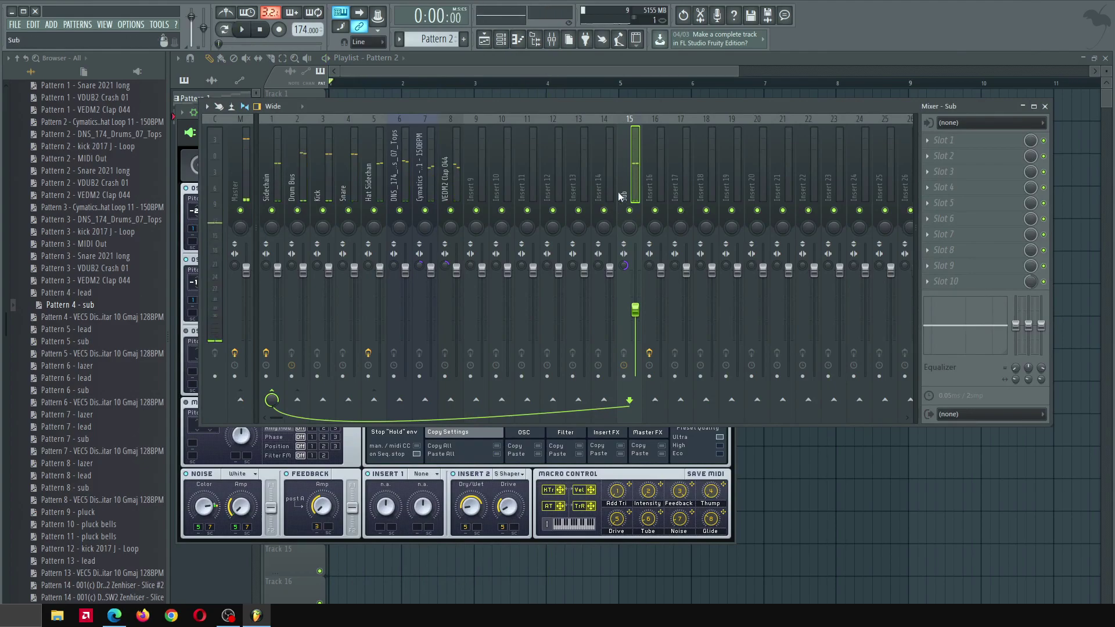
left_click(267, 151)
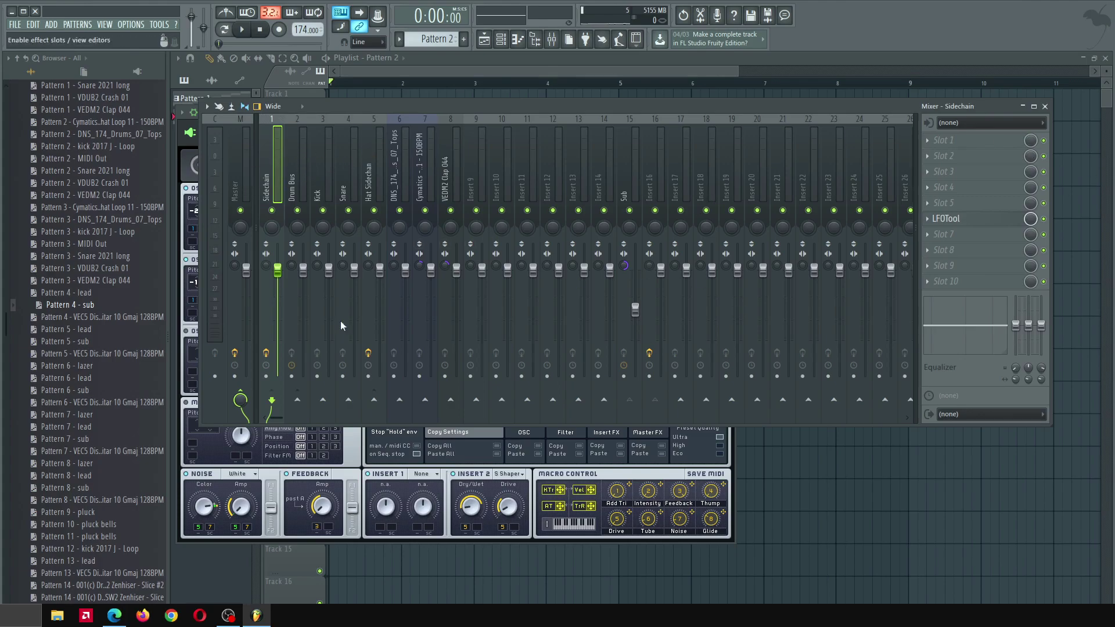
left_click(621, 165)
key("space")
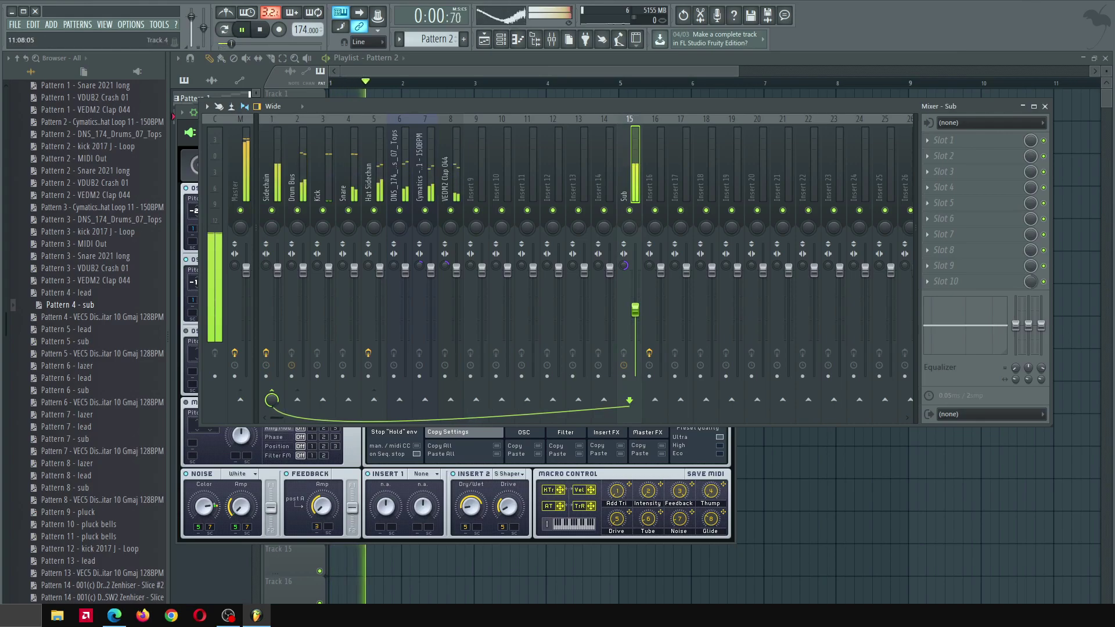
key("space")
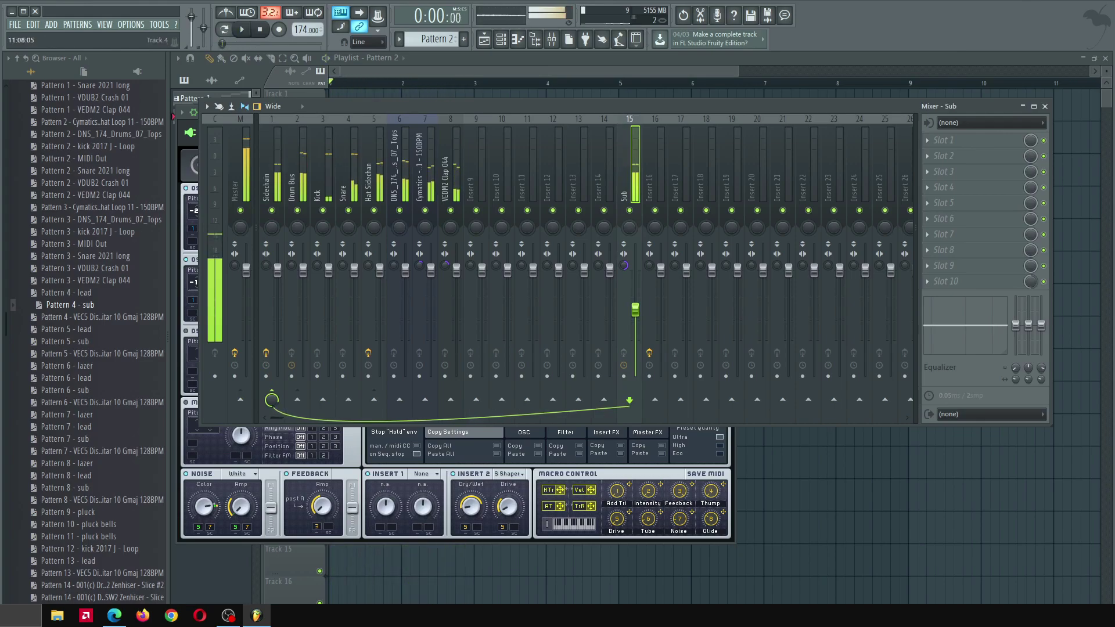
key("space")
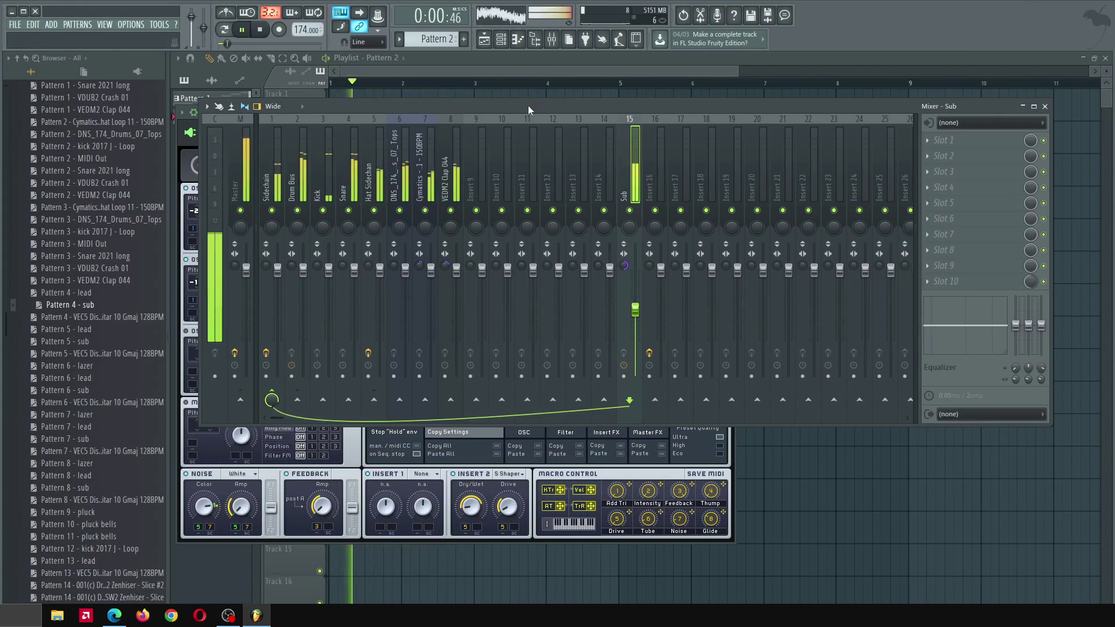
key("space")
Load the saved Pattern 4 distortion guitar score onto the VEC5 guitar channel and open its notes in the piano roll
left_click(500, 40)
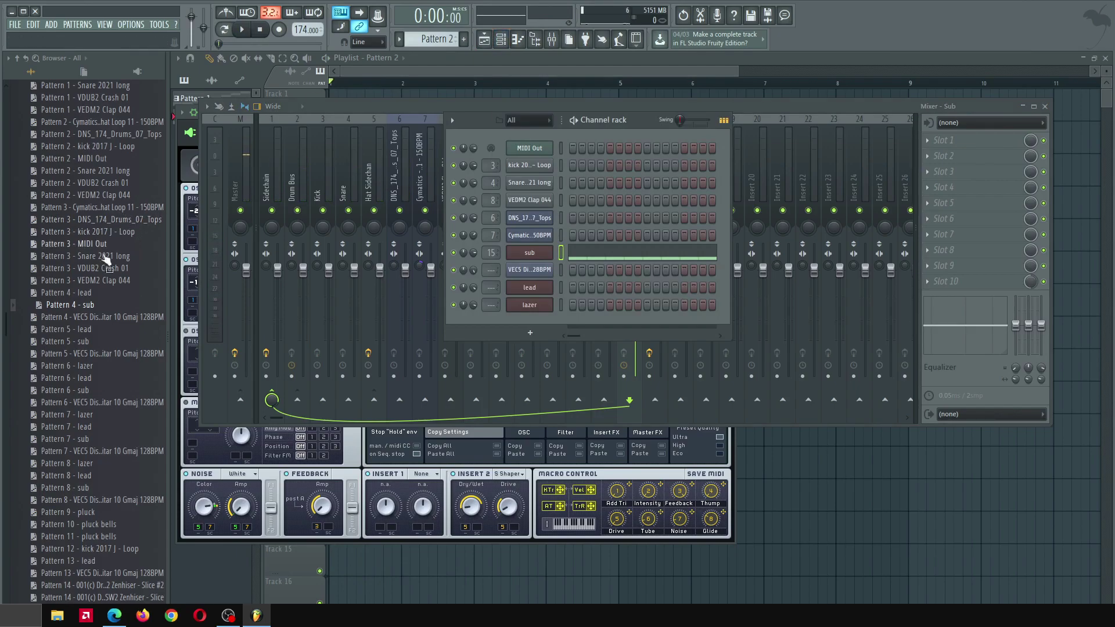
left_click_drag(77, 321, 520, 270)
left_click(628, 270)
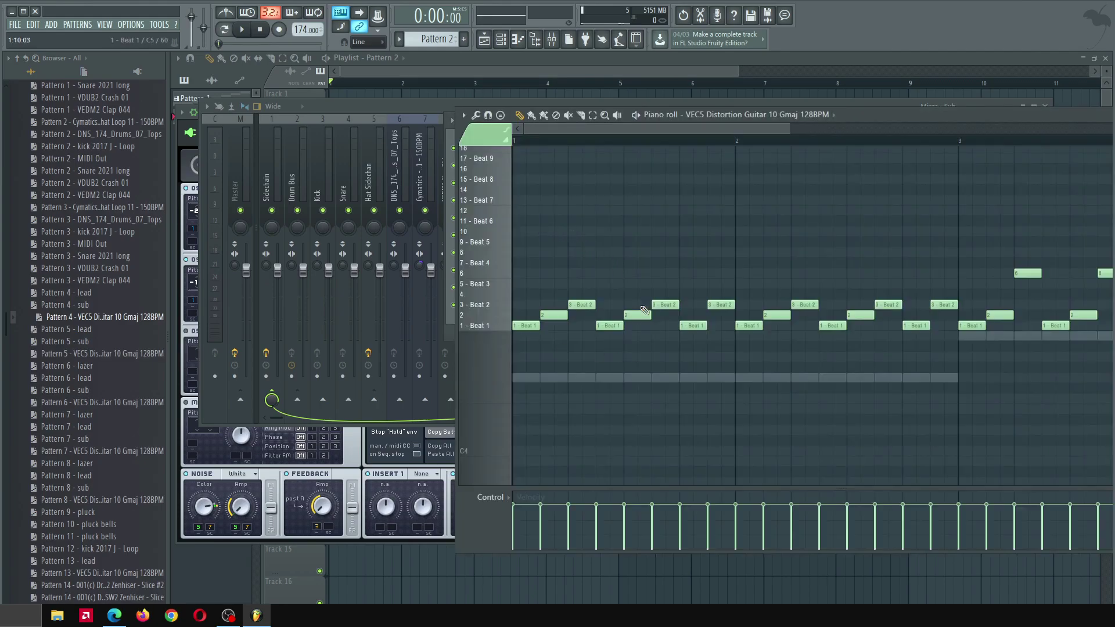
Examine the guitar channel's Fruity Slicer slicing options and audition its sliced notes in the piano roll
left_click(501, 39)
left_click(528, 271)
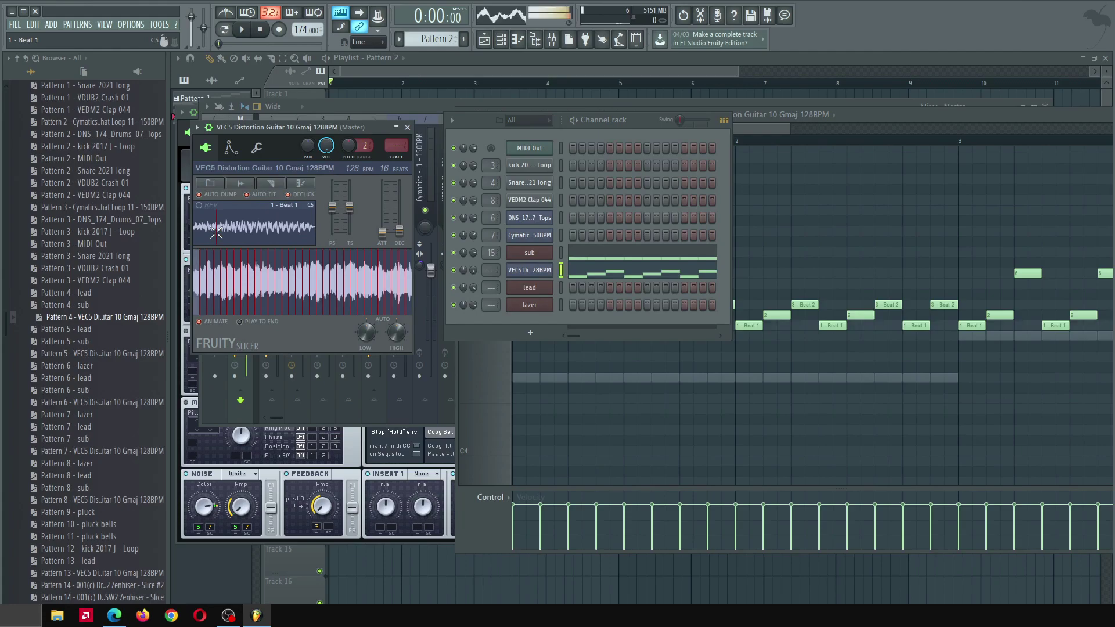
left_click(273, 183)
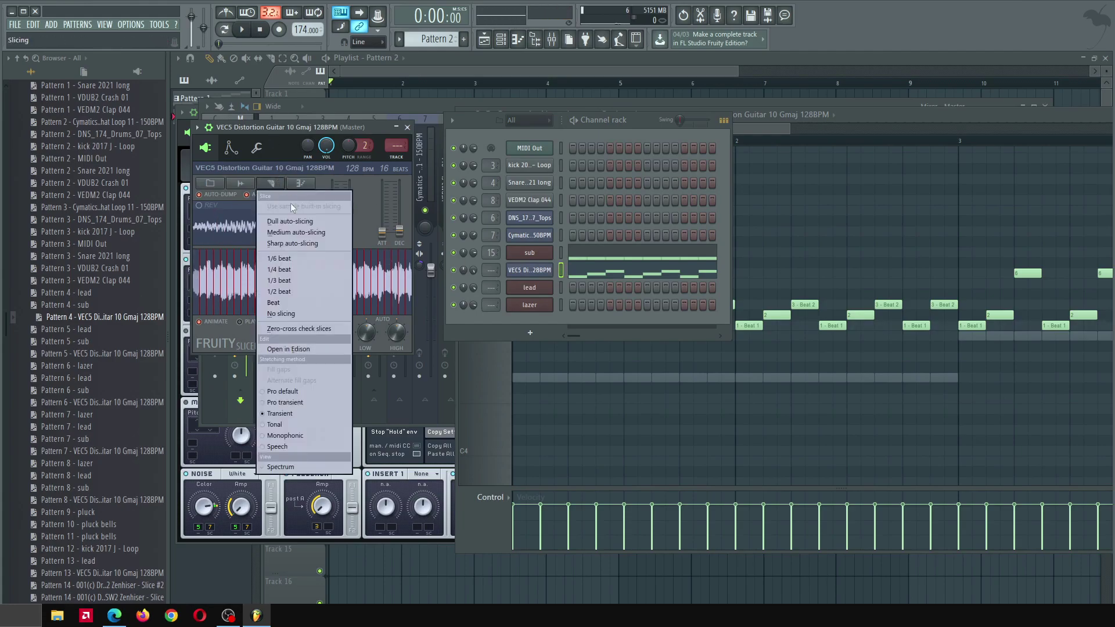
left_click(642, 325)
left_click(768, 124)
key("space")
left_click_drag(881, 109, 728, 106)
key("space")
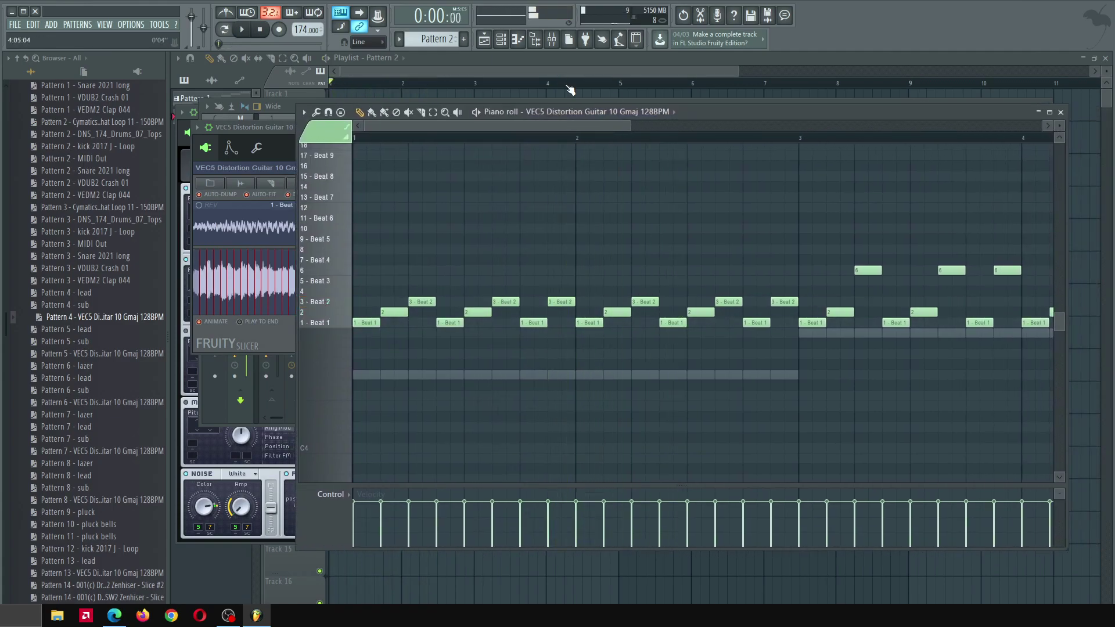
Link the VEC5 Distortion Guitar channel to mixer track 17
left_click(557, 48)
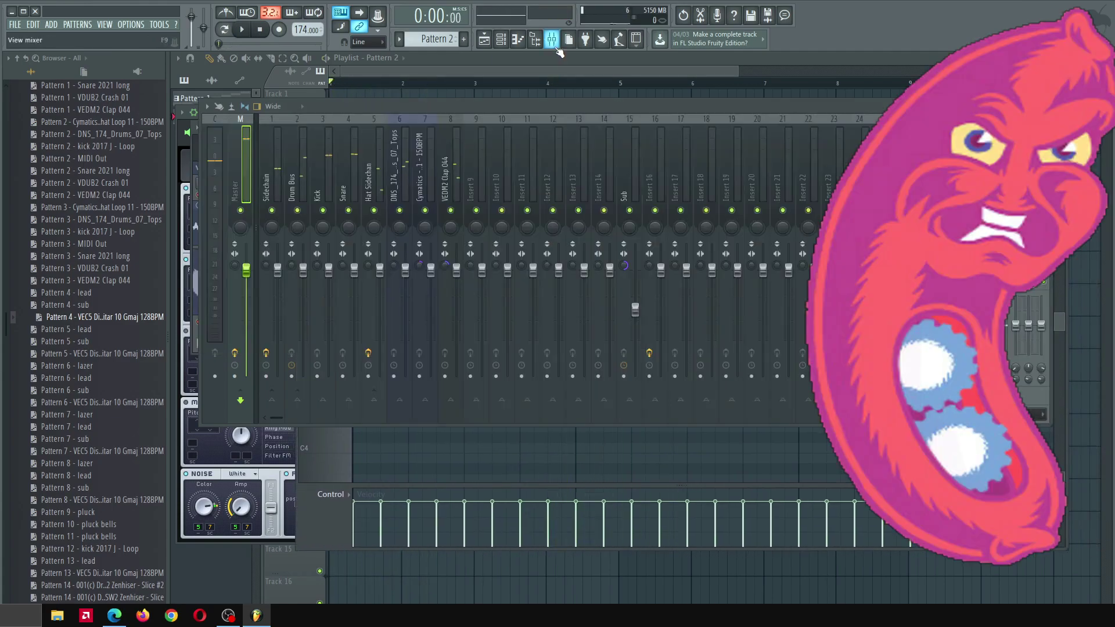
left_click(675, 167)
key("ctrl+l")
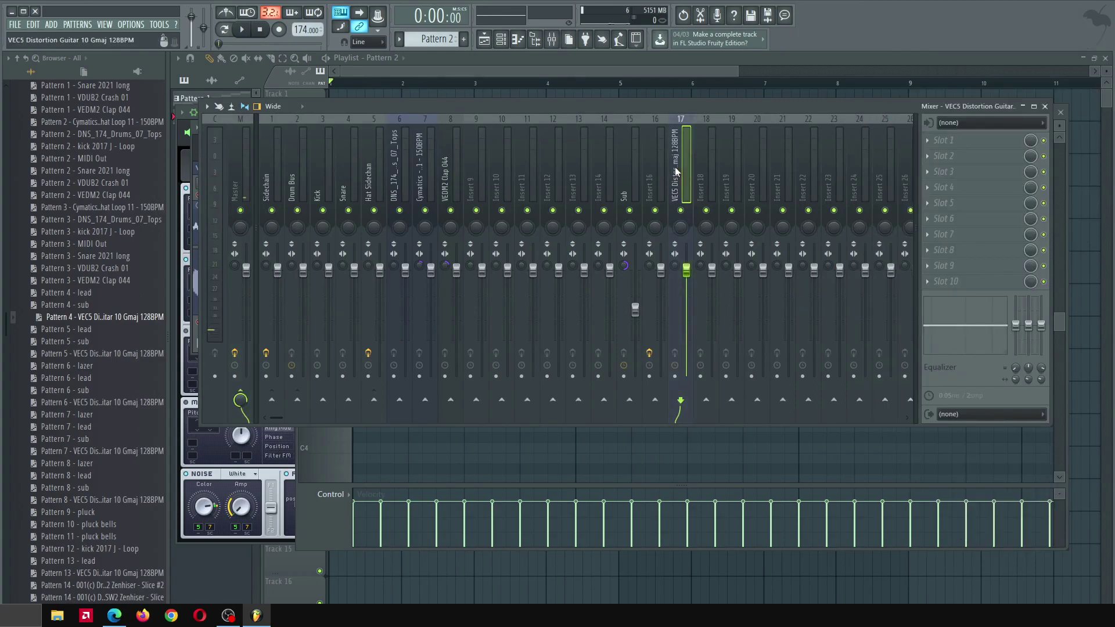
Route the guitar's mixer track only to Insert 16 and set its stereo separation to about 36% merged
right_click(655, 399)
left_click(695, 418)
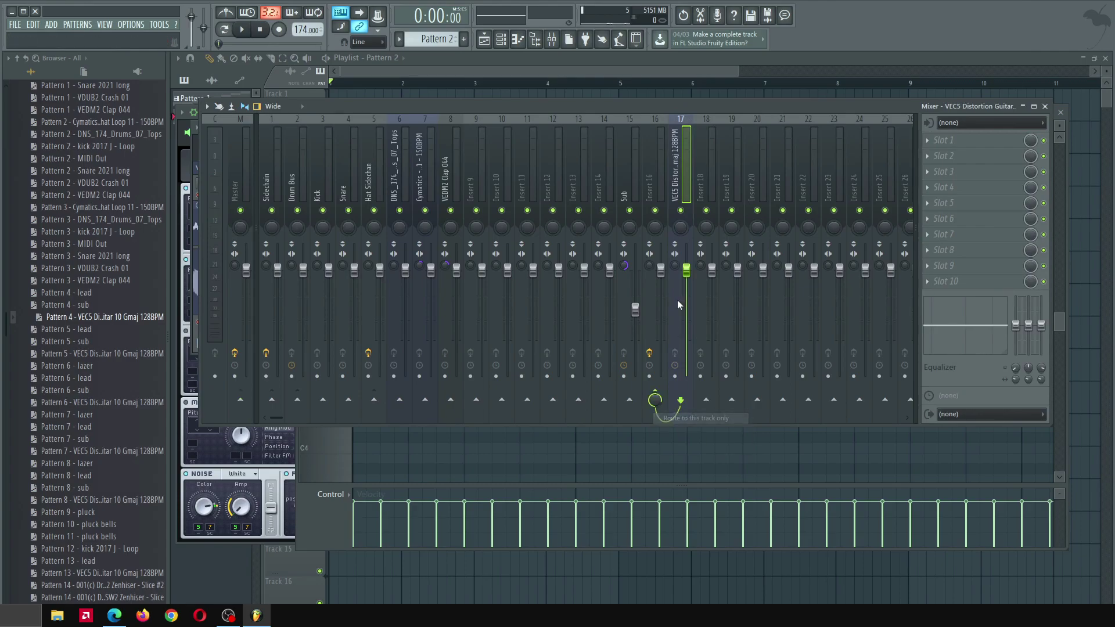
left_click(647, 173)
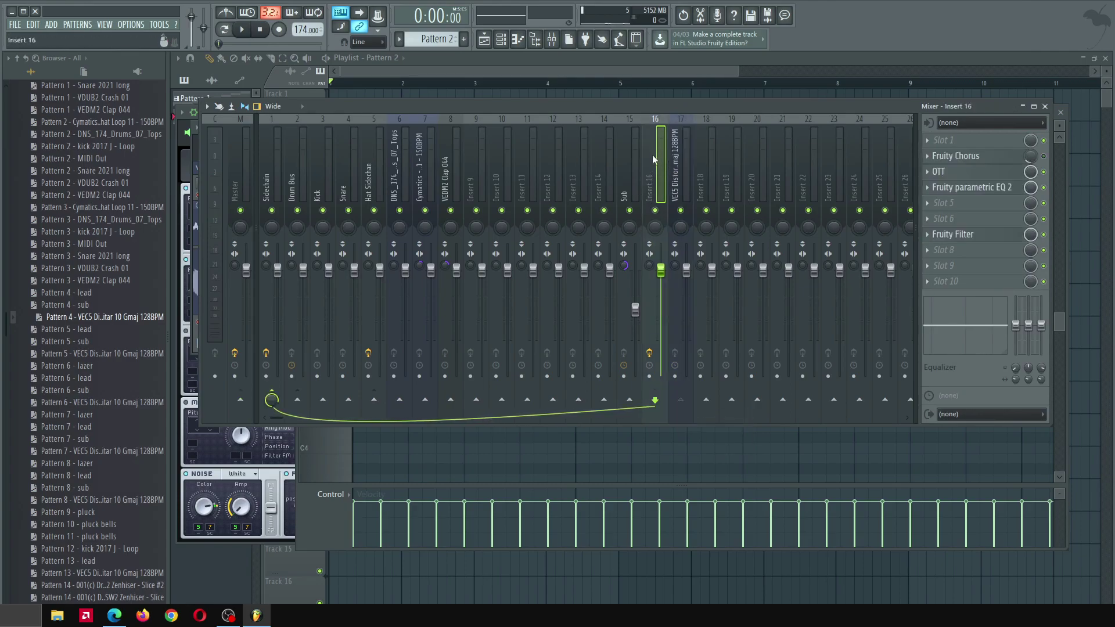
left_click(687, 186)
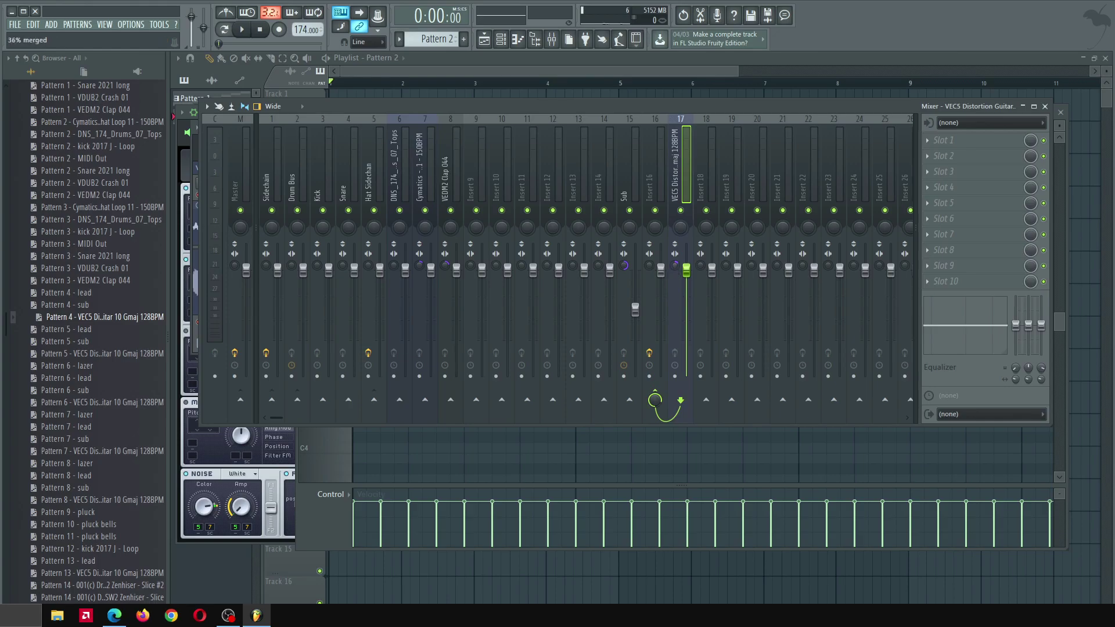
Review the effects on Insert 16, including the OTT, Fruity parametric EQ 2 and Fruity Filter
left_click(651, 166)
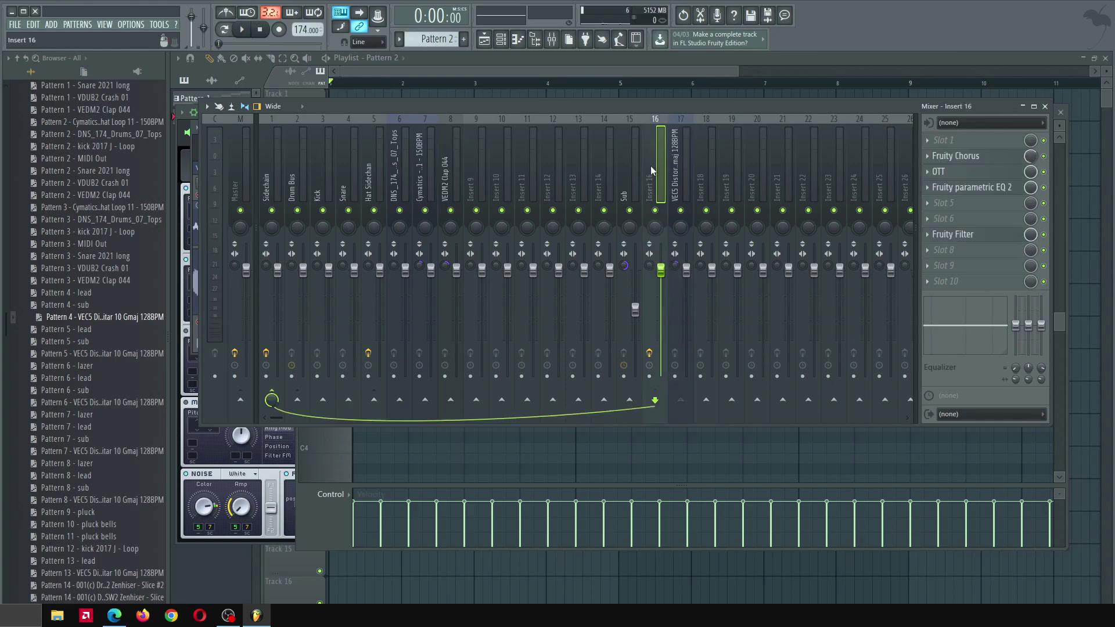
left_click(982, 172)
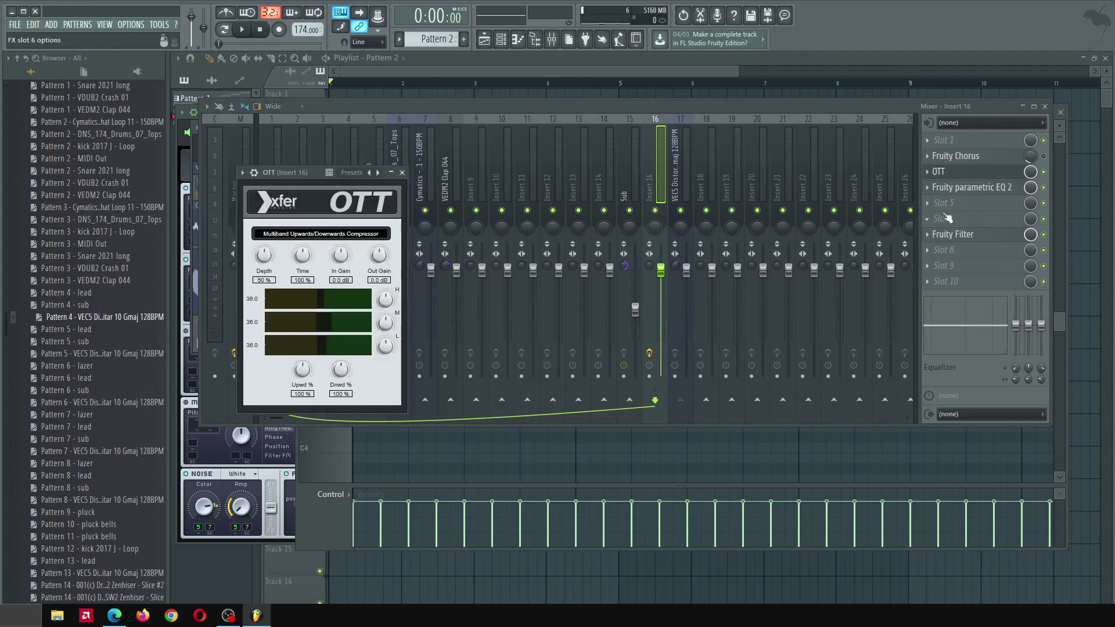
left_click(973, 188)
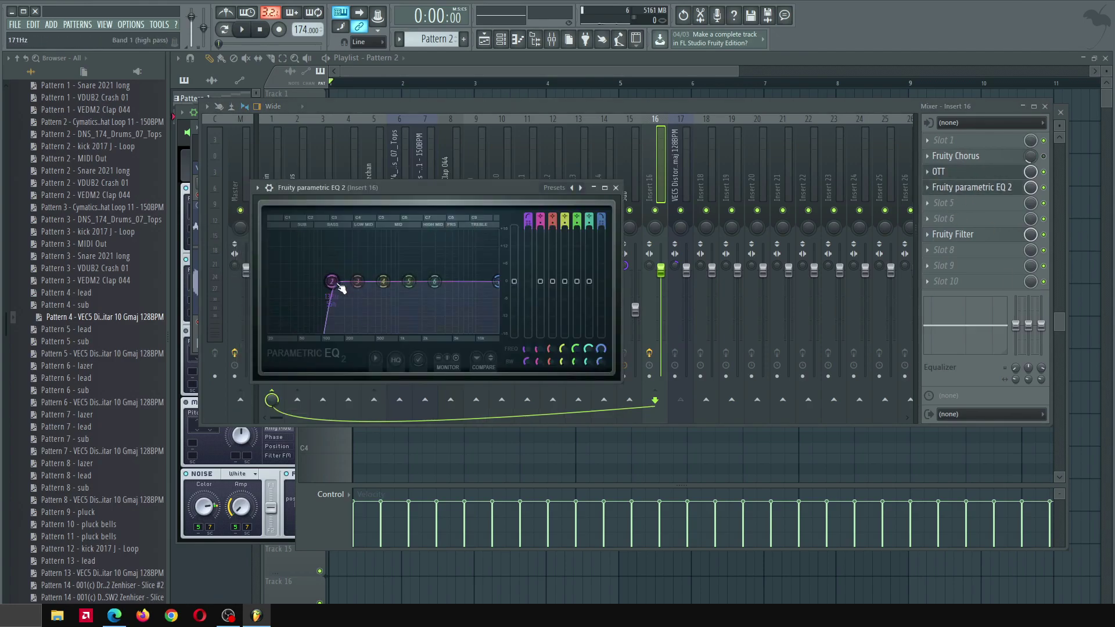
left_click(955, 235)
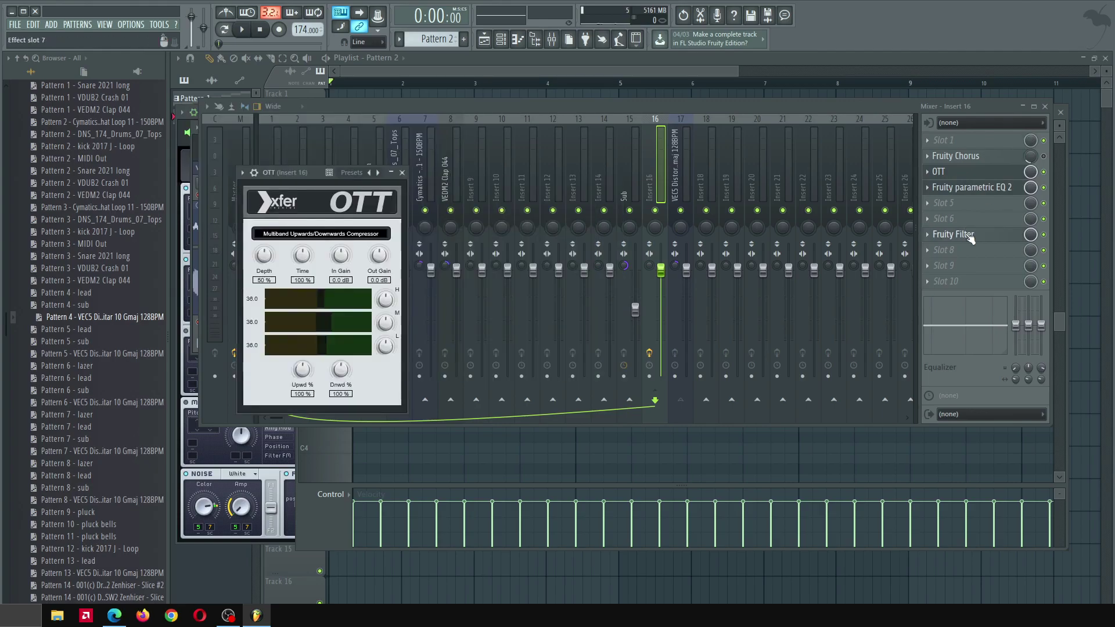
right_click(969, 235)
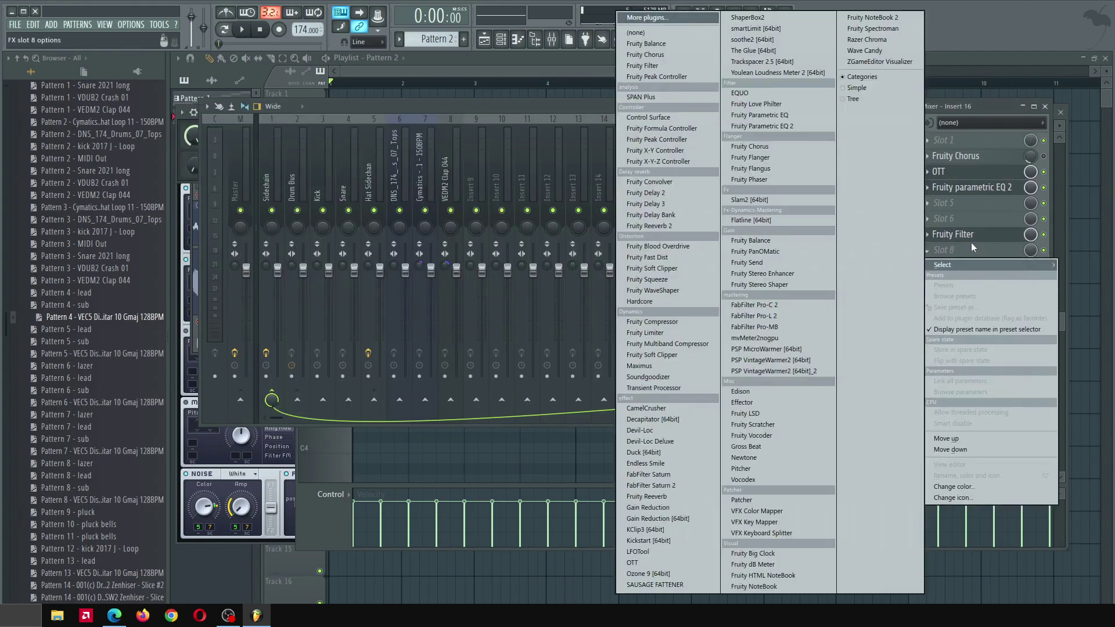
left_click(483, 100)
Play the arrangement and set the distortion guitar channel's volume to about 95%
key("space")
key("Right")
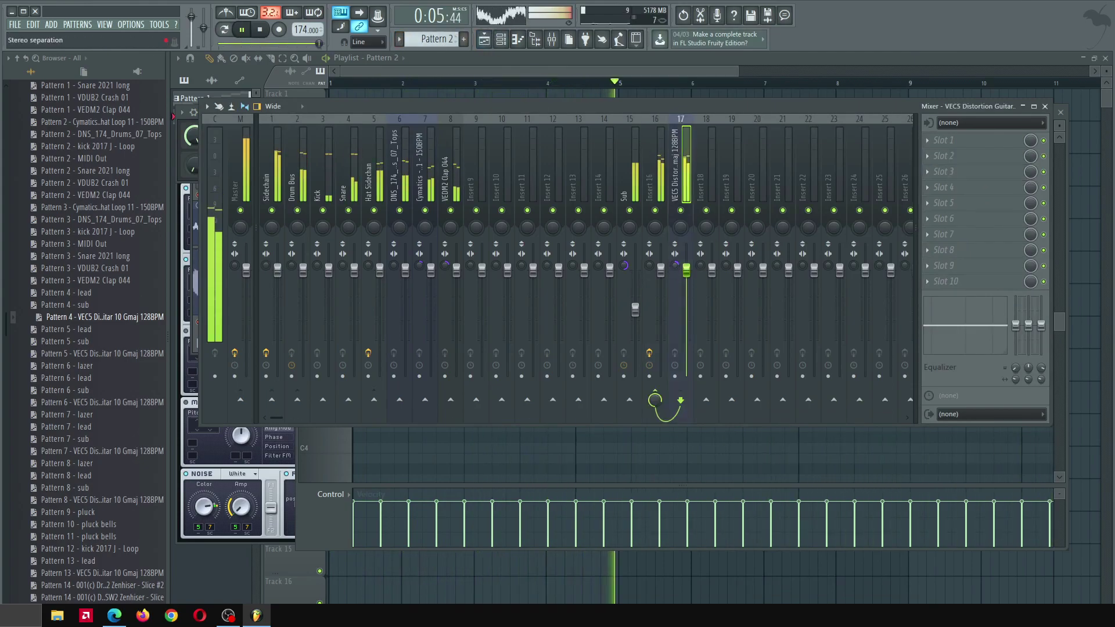
left_click(499, 42)
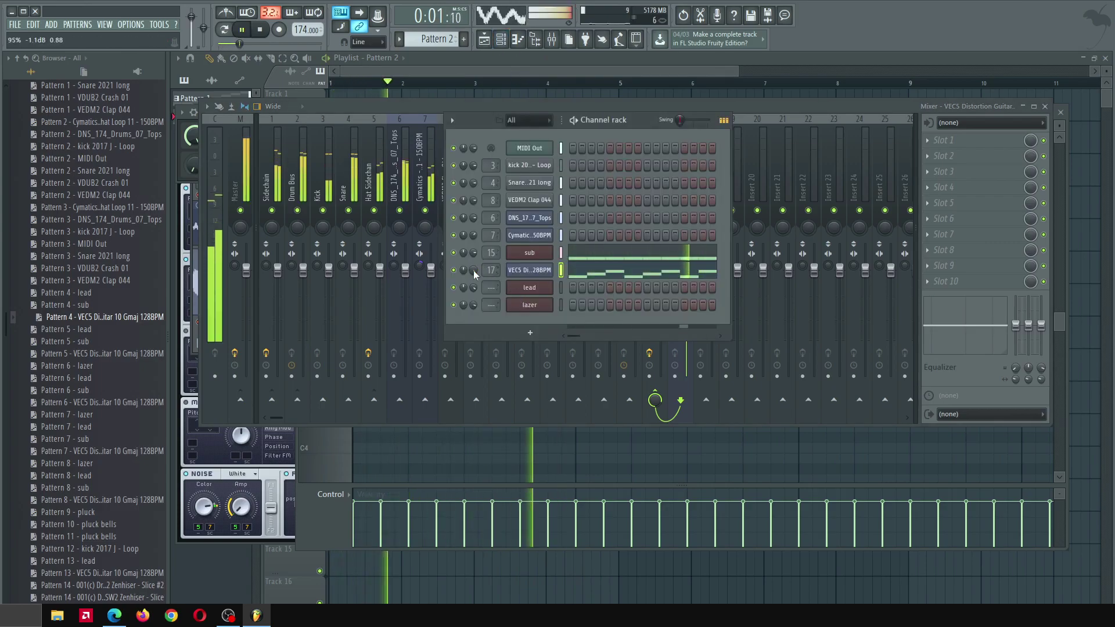
key("space")
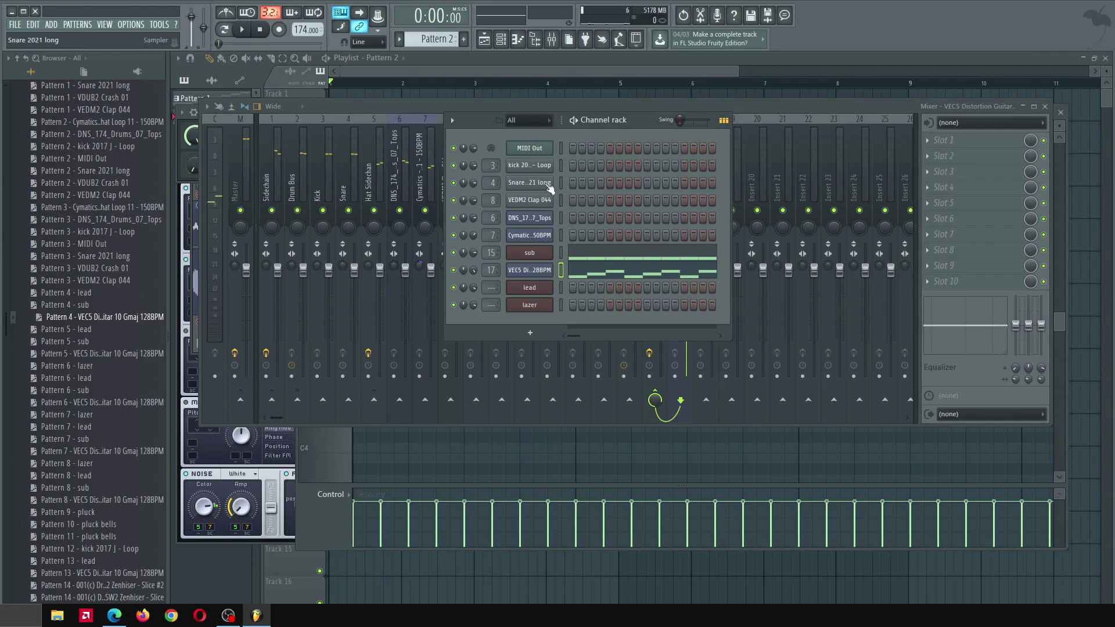
Shorten the tail of the Snare 2021 long sample with a quick fade out while the arrangement plays
left_click(549, 185)
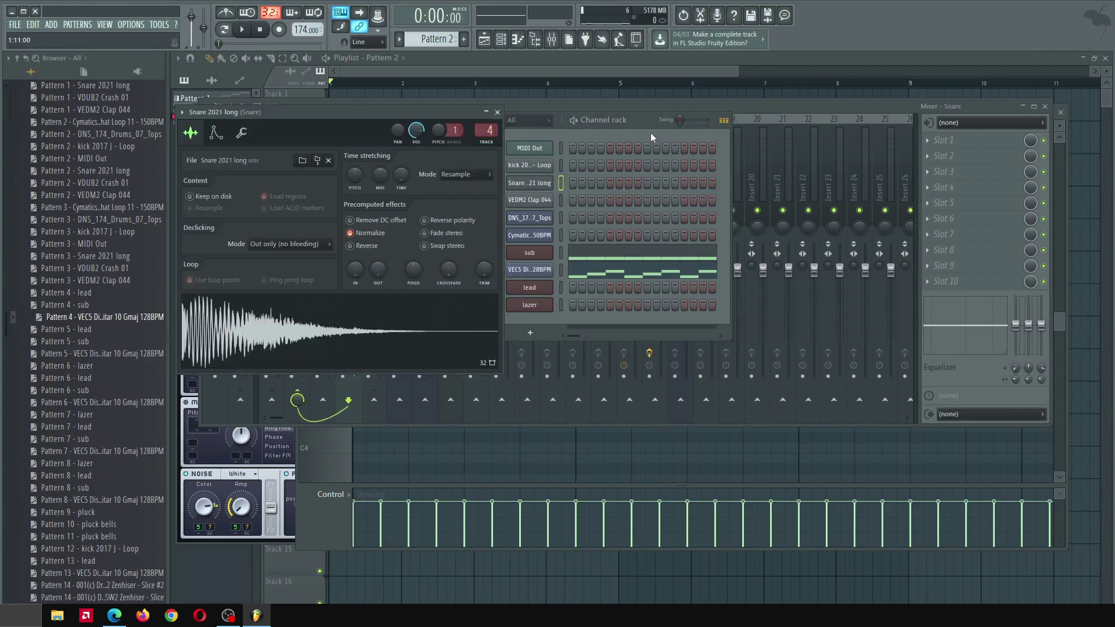
key("space")
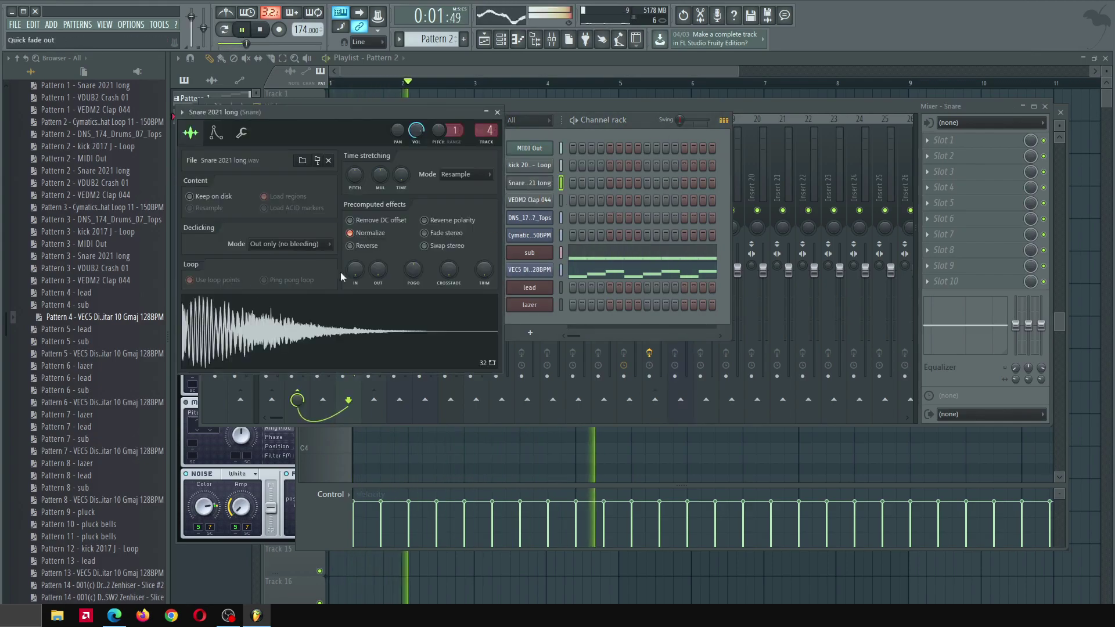
left_click_drag(378, 270, 381, 257)
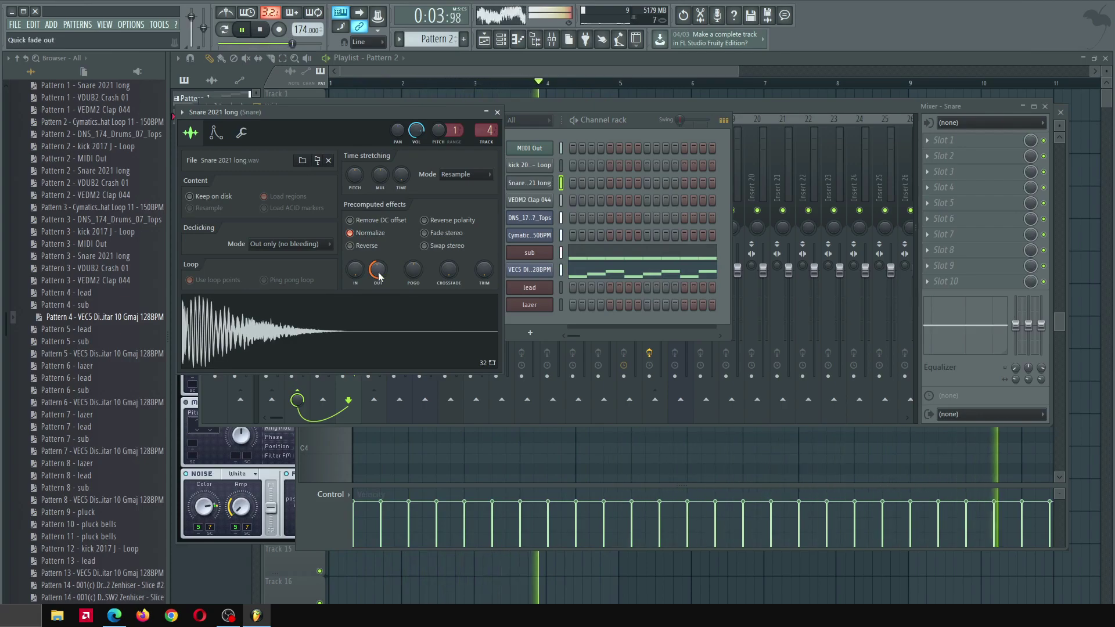
key("space")
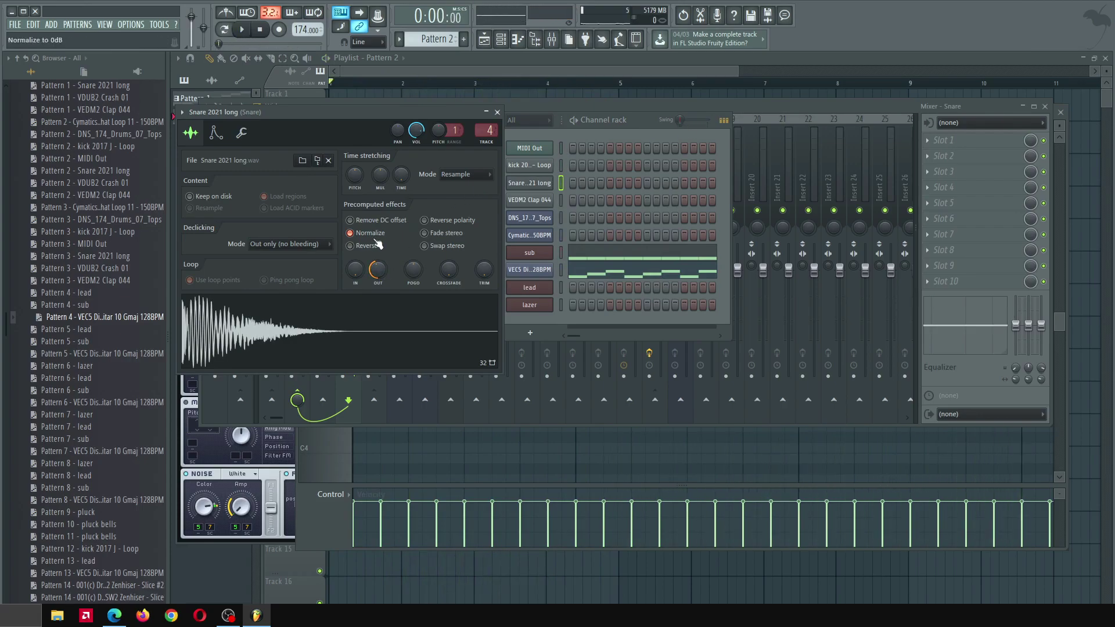
Check the kick sample's settings and play the arrangement while reviewing the kick and clap mixer tracks
left_click(549, 167)
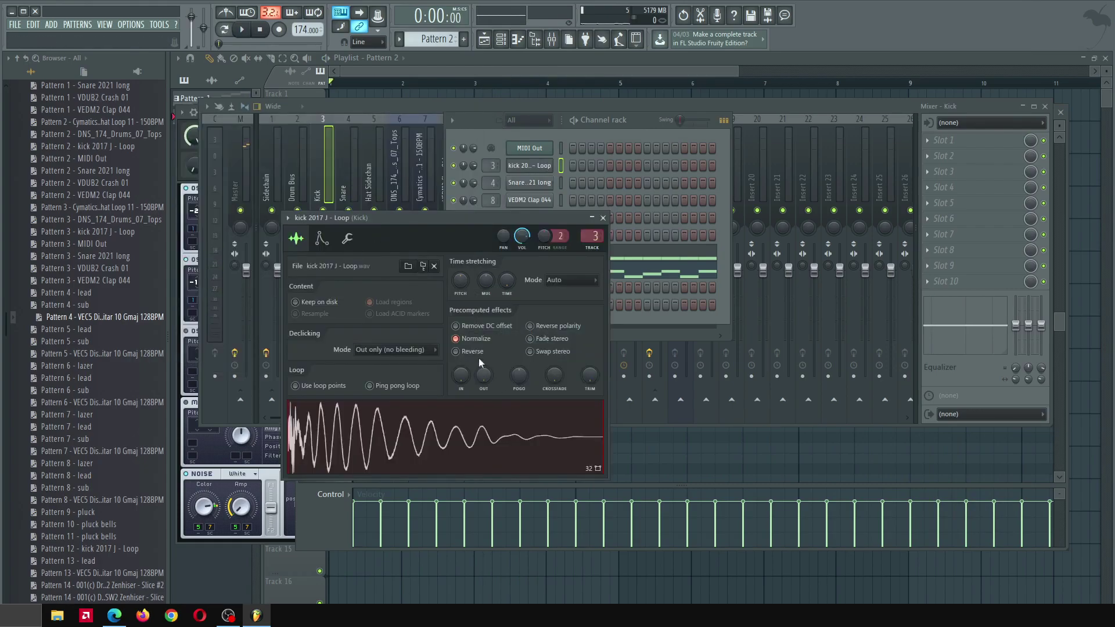
left_click(323, 161)
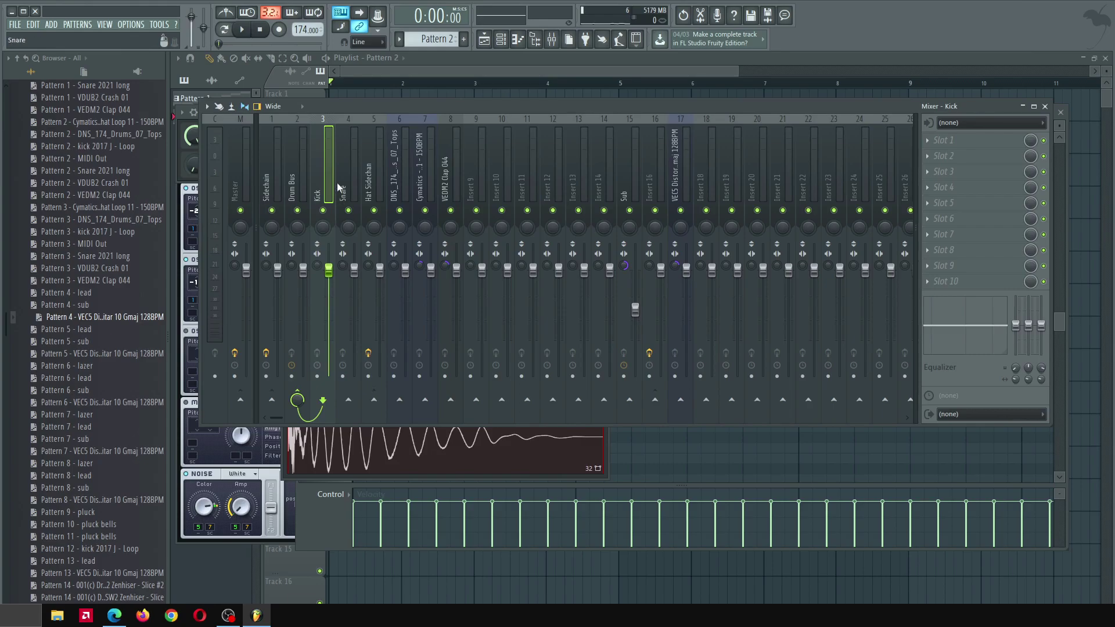
key("space")
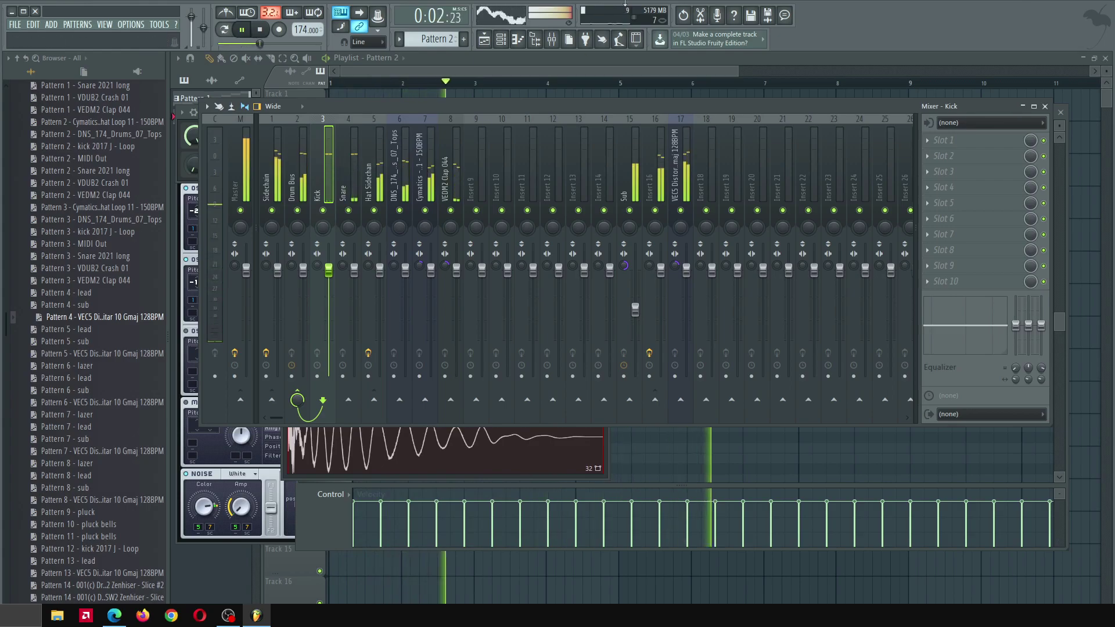
left_click(457, 137)
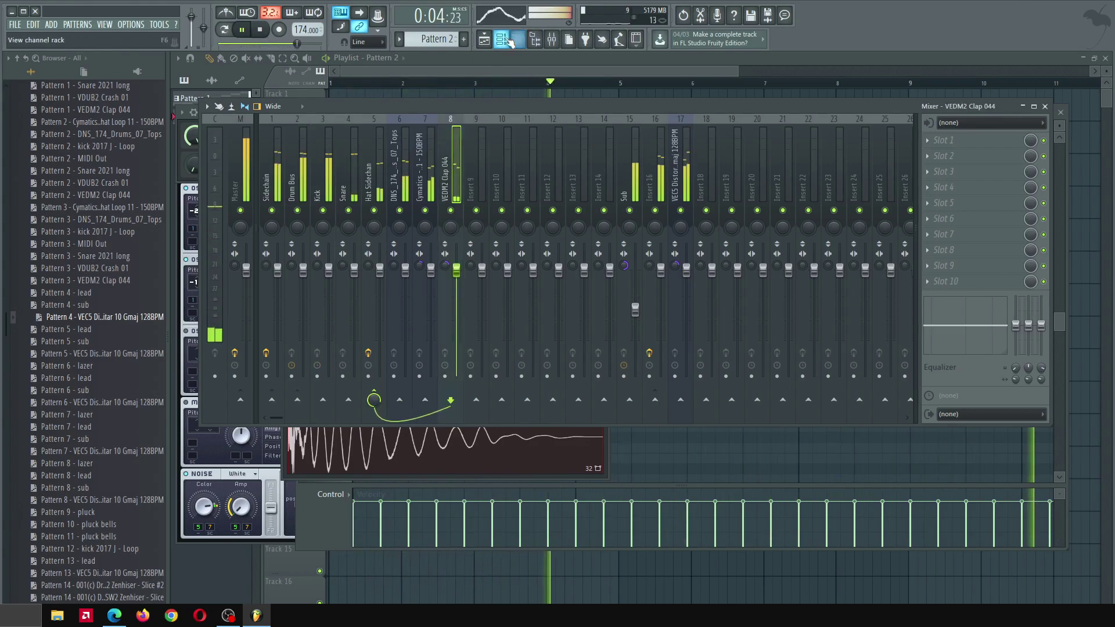
Stop playback and load the Pattern 4 lead score onto the lead channel in Pattern 2
key("F6")
key("space")
left_click(78, 293)
left_click_drag(60, 297, 534, 294)
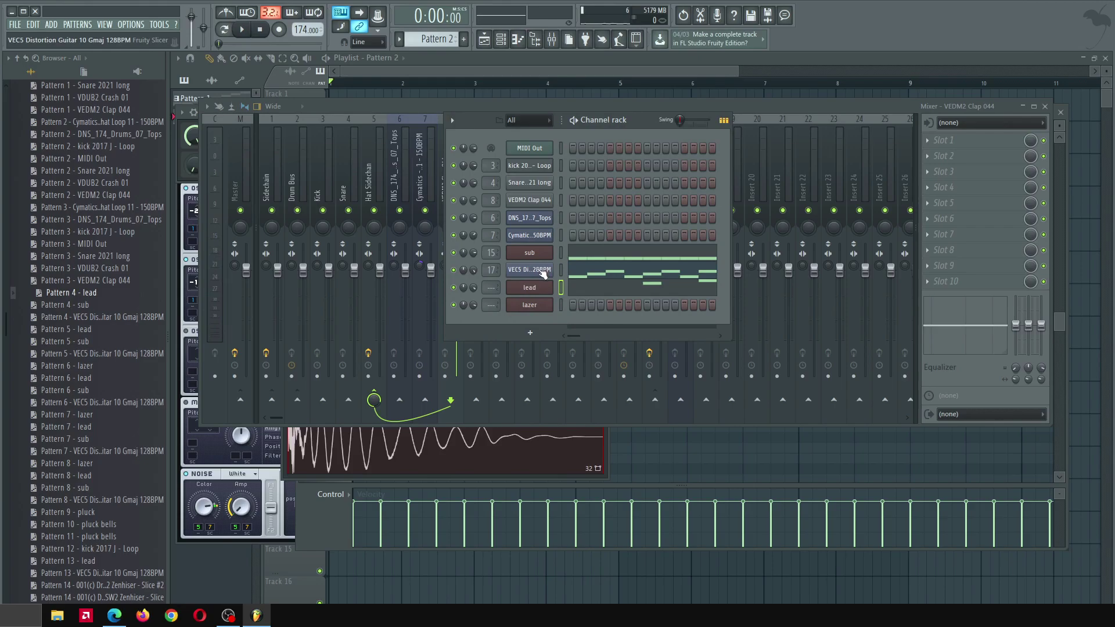
Bypass the Fruity Chorus on mixer track Insert 16 and open its OTT settings
left_click(529, 287)
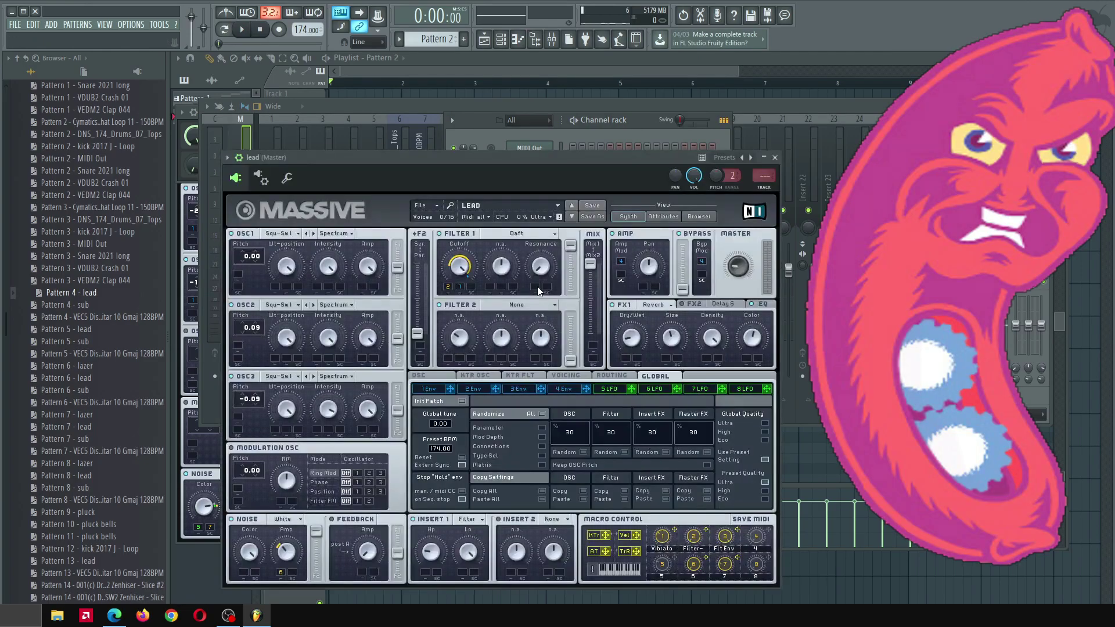
left_click(656, 177)
left_click(1043, 156)
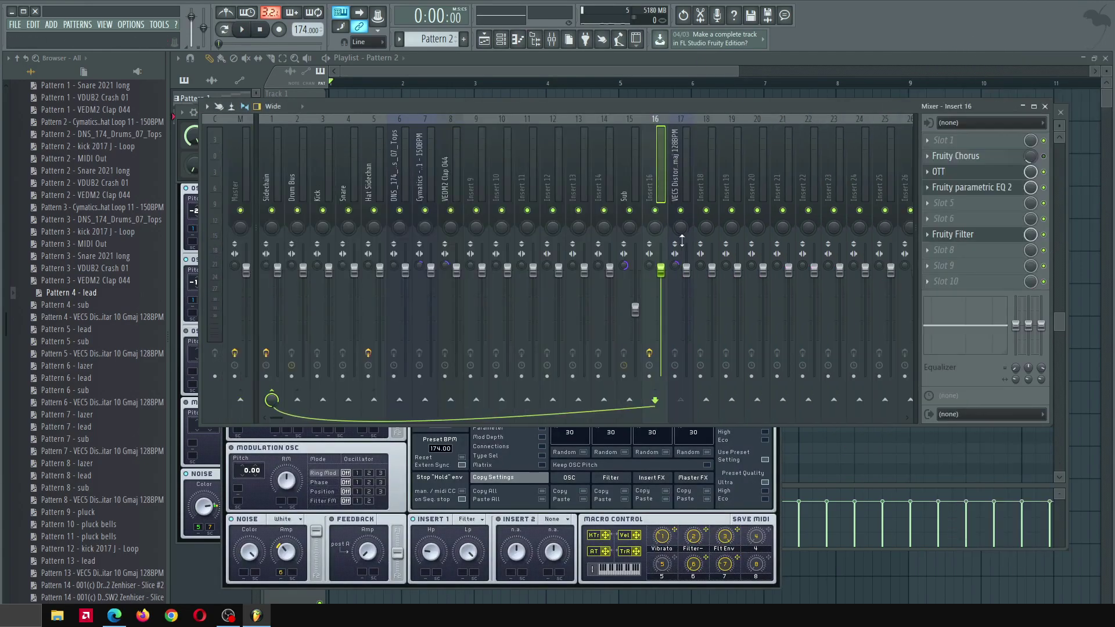
left_click(994, 176)
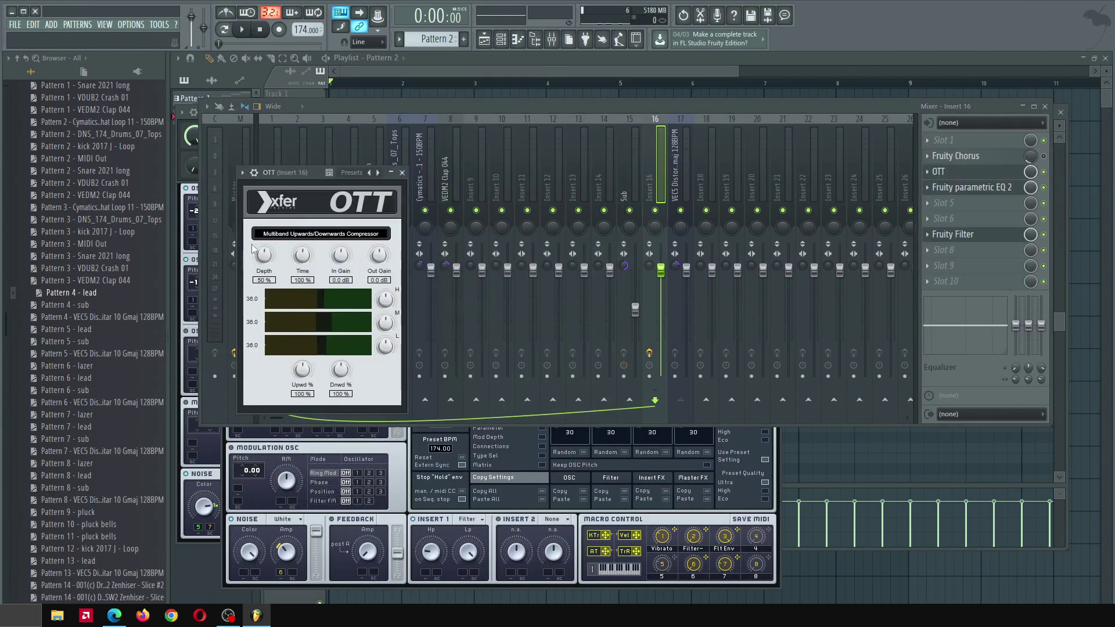
Route the lead channel to mixer track 16 and play the arrangement with the lead in it
left_click(500, 40)
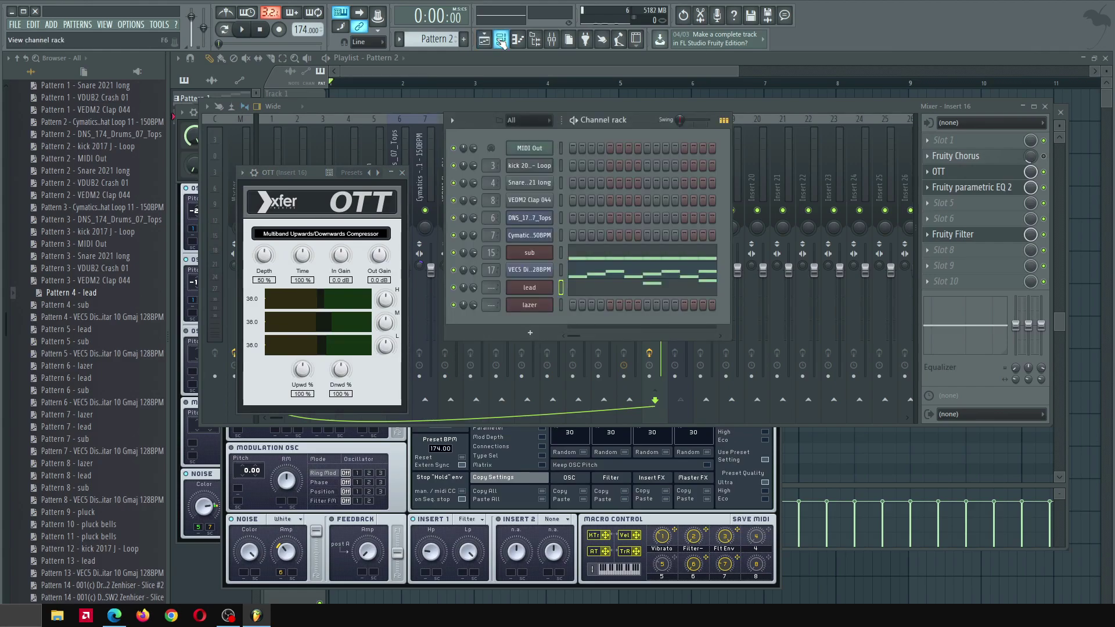
left_click(853, 178)
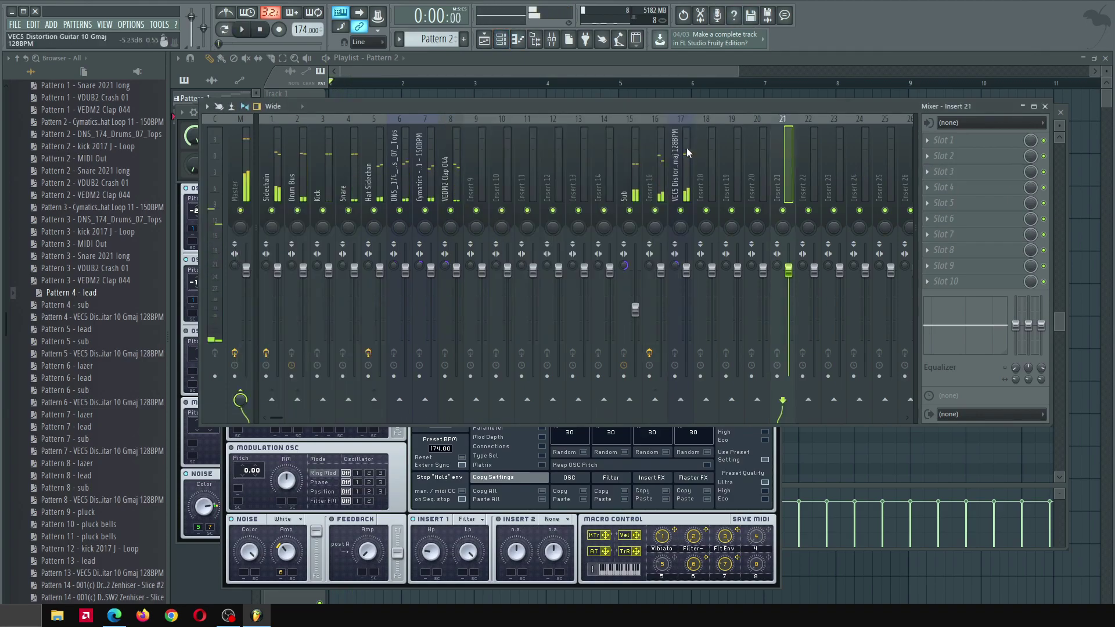
key("ctrl+l")
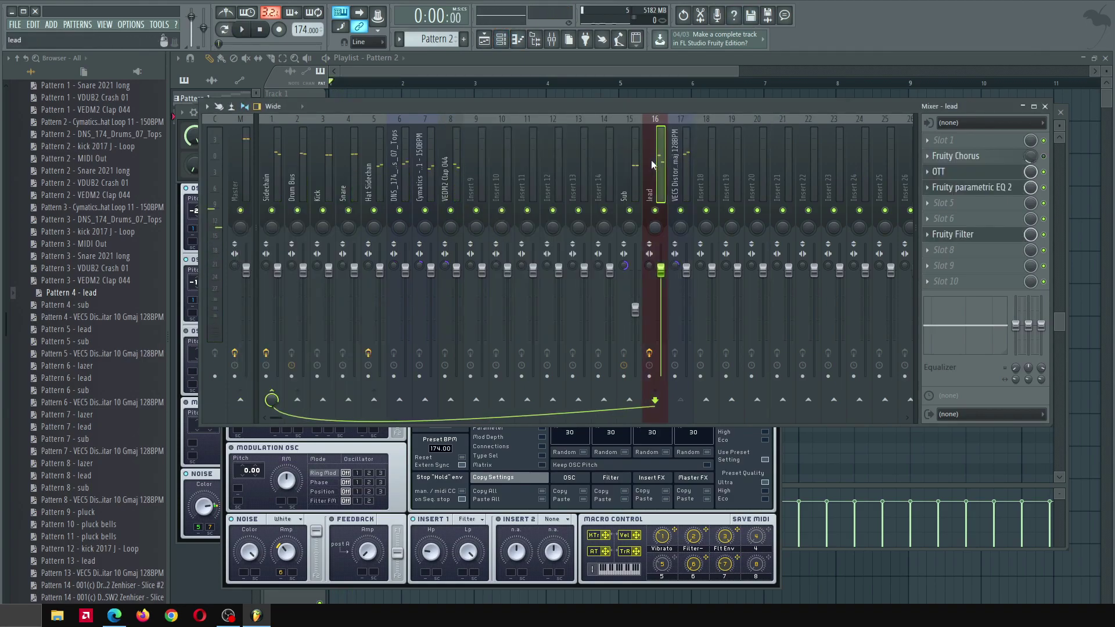
key("space")
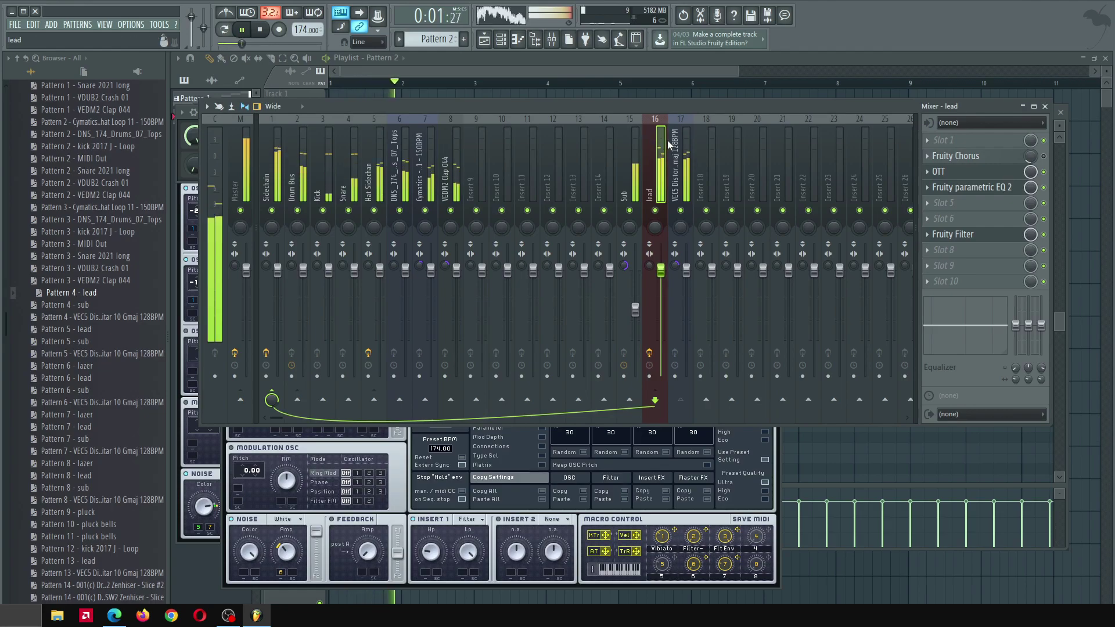
Clear the macro 7 modulation from the lead's unison pan position in Massive and nudge its spread slightly toward mono
key("F6")
left_click(529, 289)
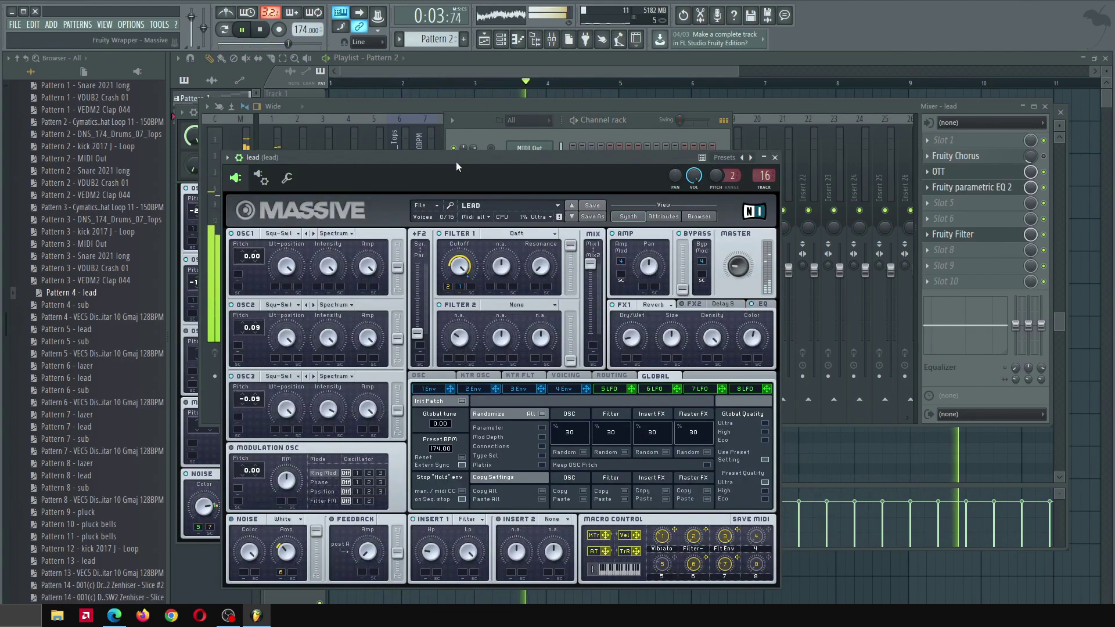
left_click_drag(456, 167, 536, 133)
left_click(844, 273)
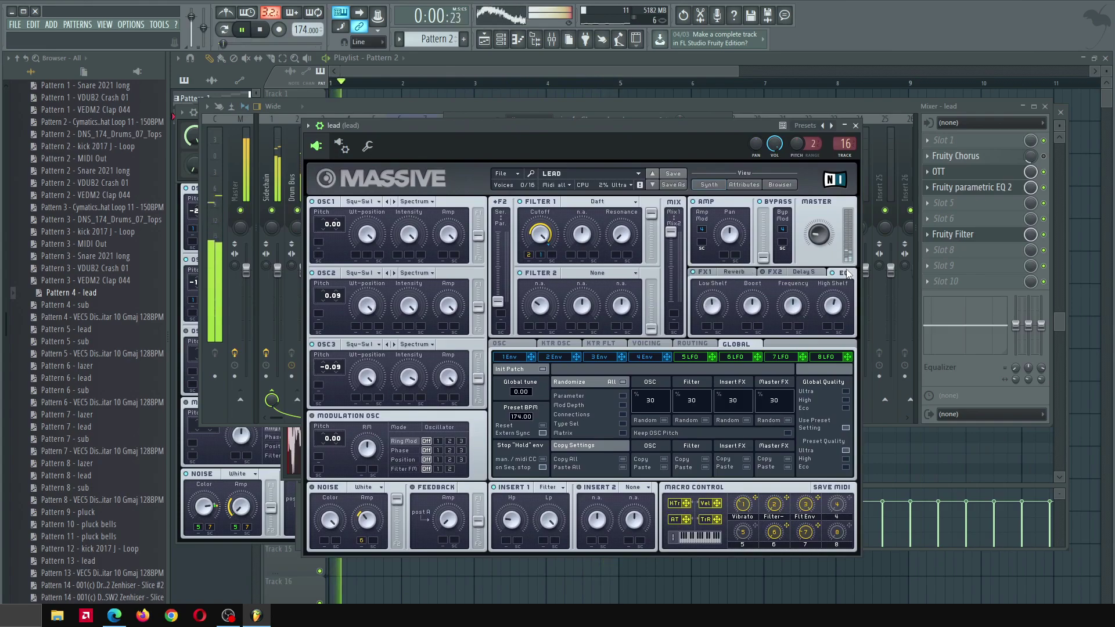
key("space")
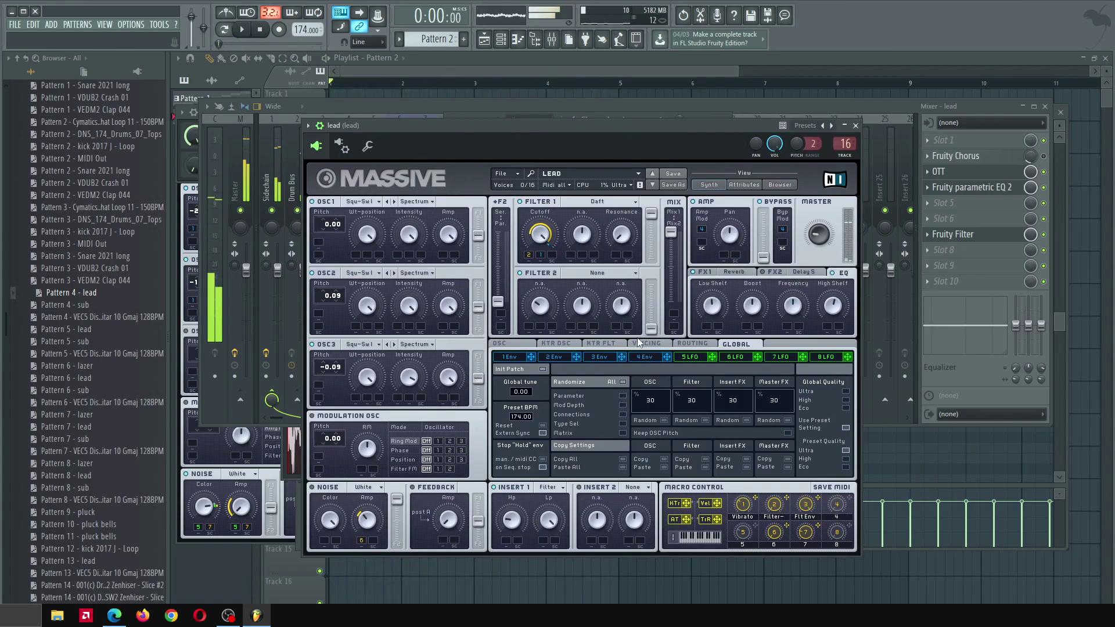
left_click(639, 343)
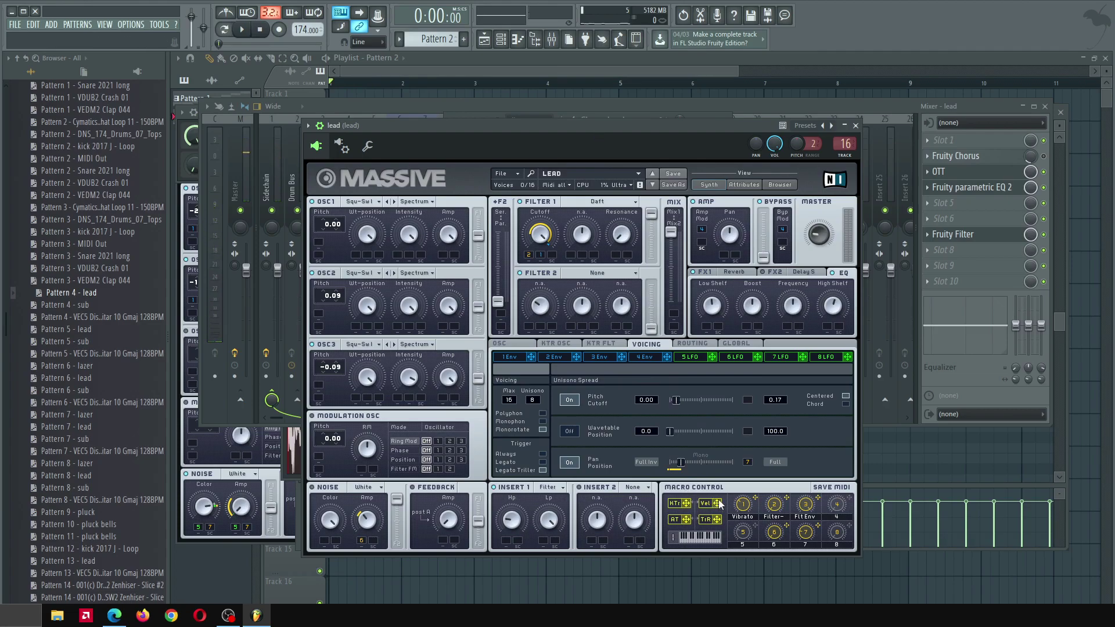
key("space")
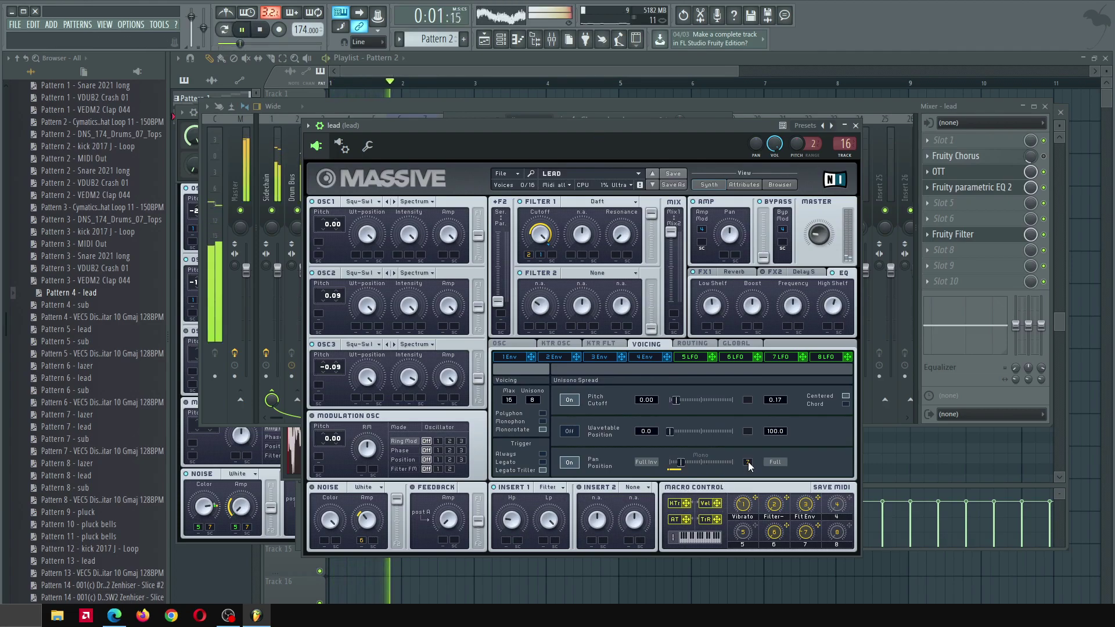
left_click_drag(681, 462, 685, 462)
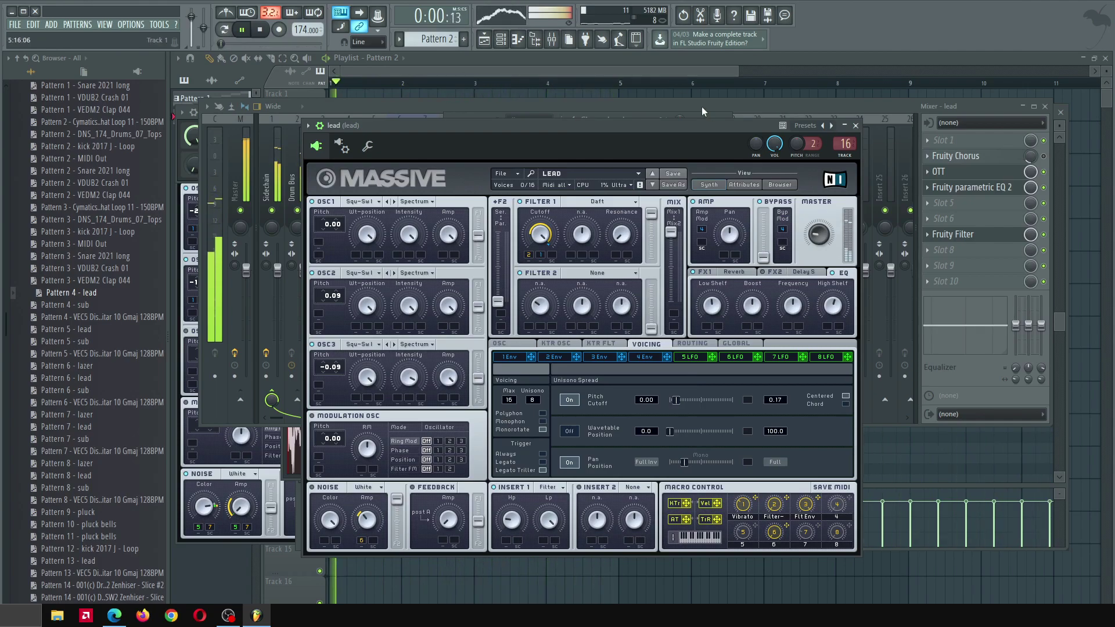
Play the four-bar arrangement in the playlist and check the channels and the mixer
left_click(598, 67)
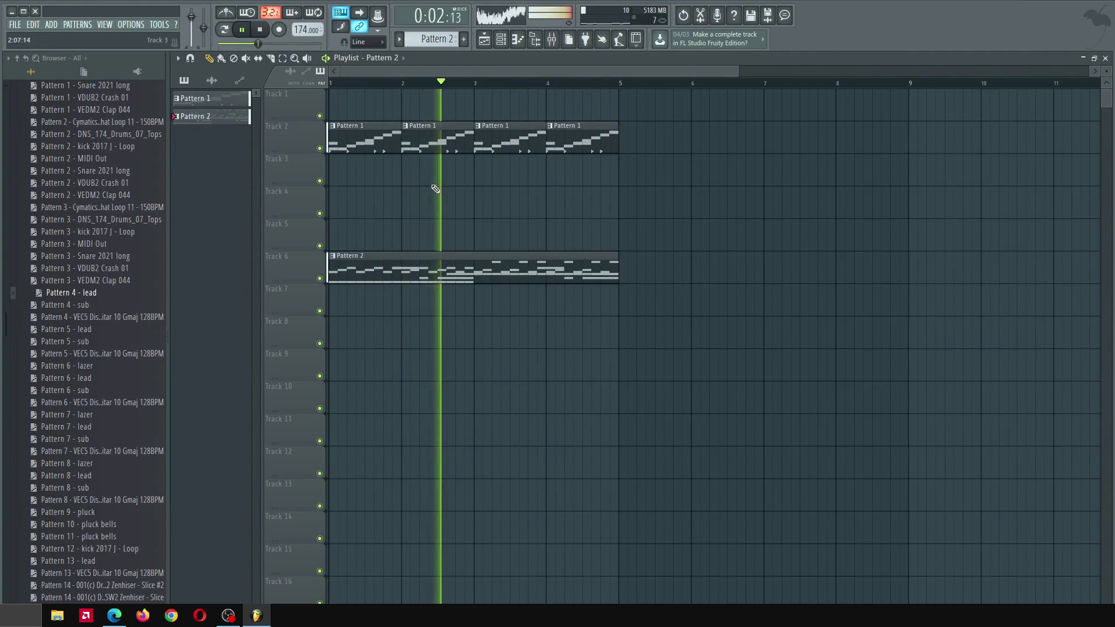
scroll(439, 186, "down", 2)
key("space")
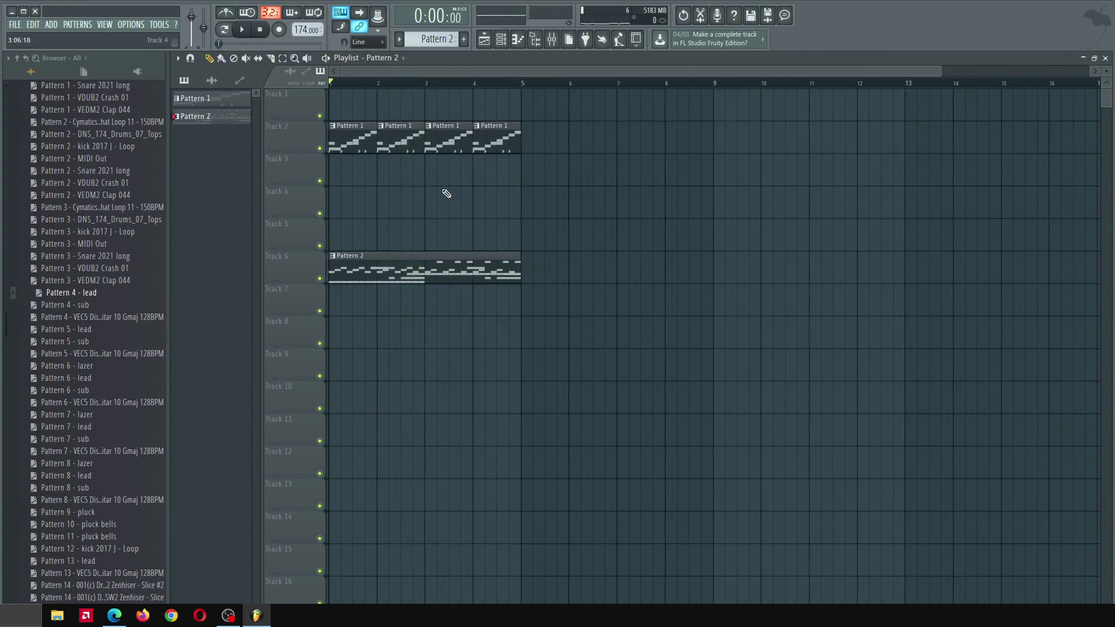
key("space")
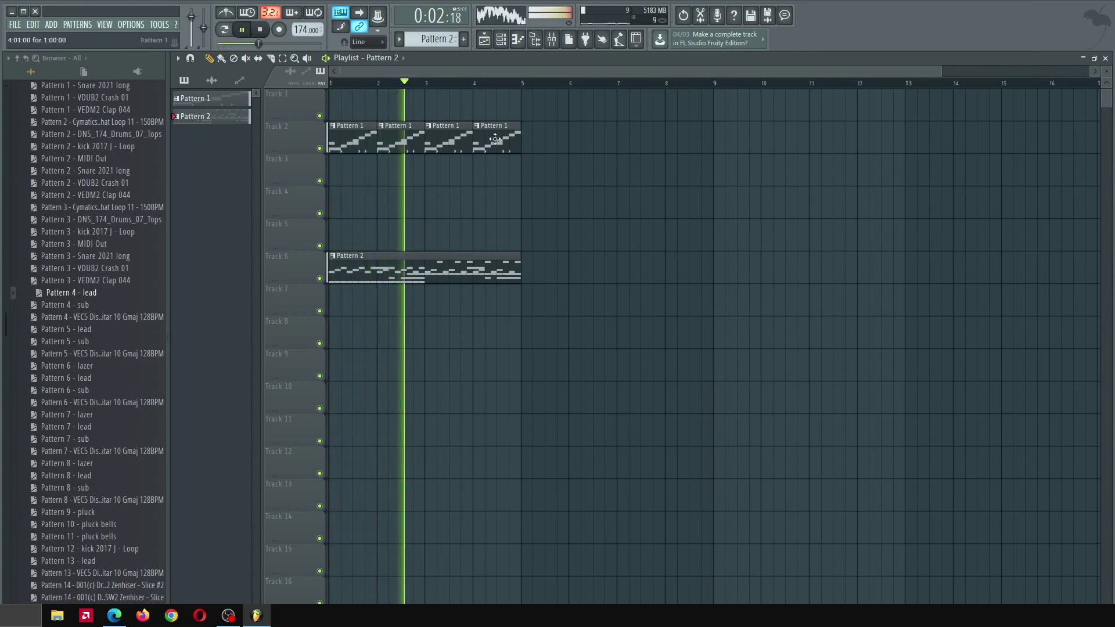
key("F6")
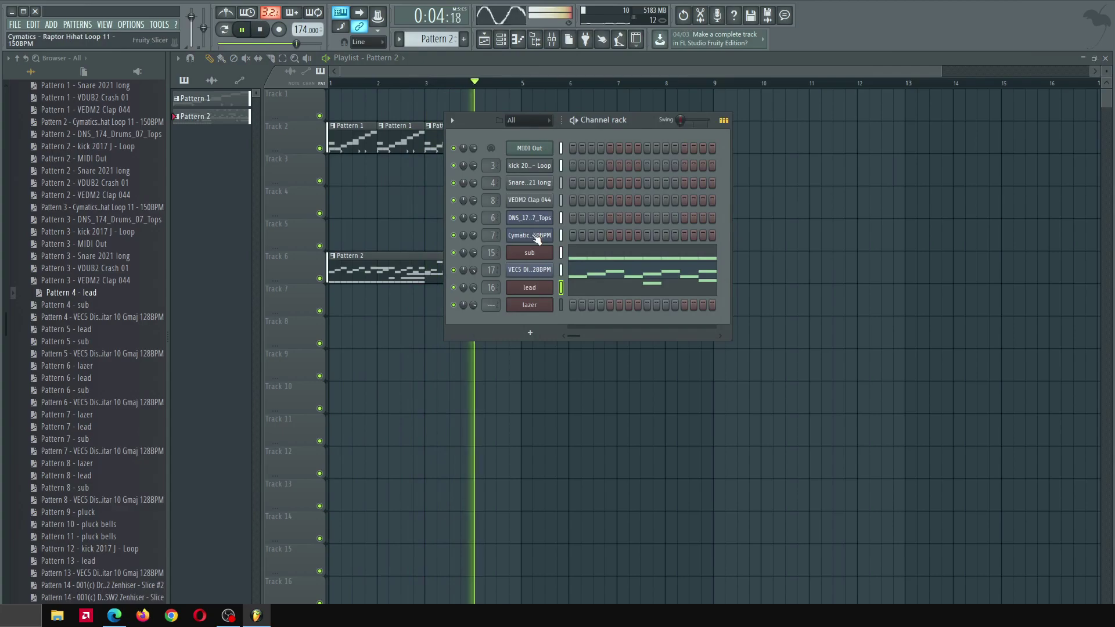
left_click(533, 220)
left_click(552, 40)
left_click(552, 40)
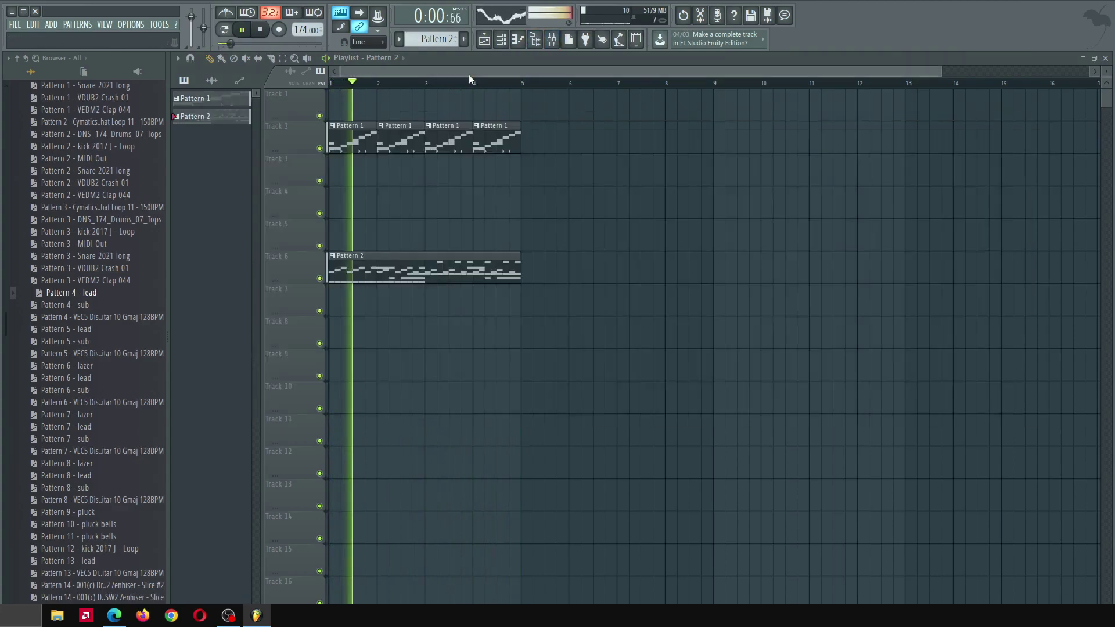
key("space")
Duplicate all playlist clips into bars 5 to 8 and make the second Pattern 2 clip unique as Pattern 3
key("ctrl+a")
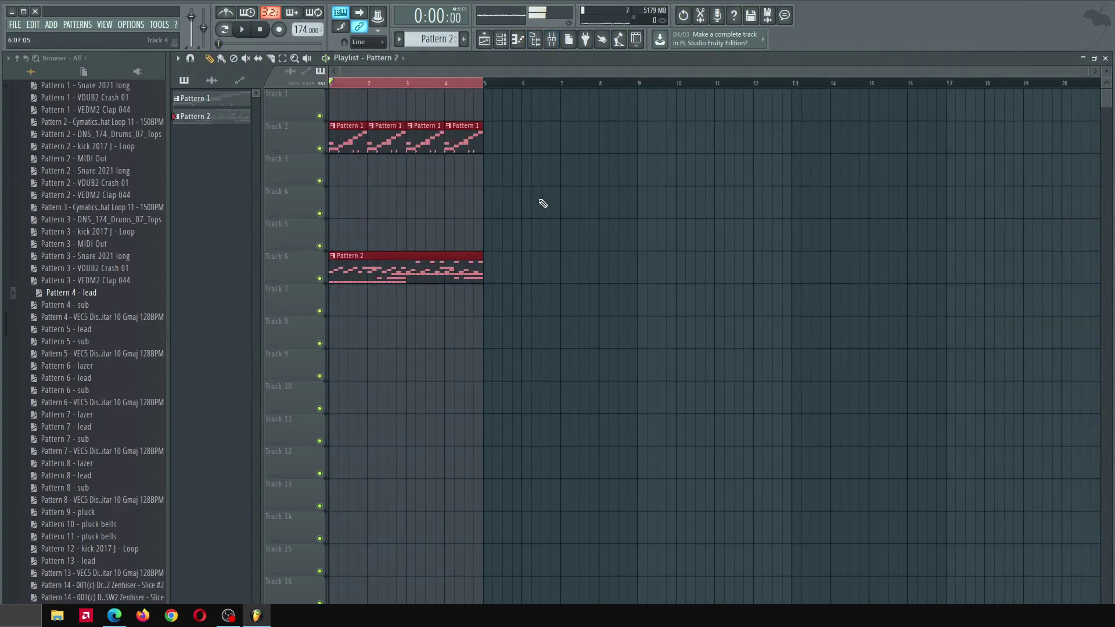
key("ctrl+b")
scroll(562, 234, "down", 3)
key("ctrl+a")
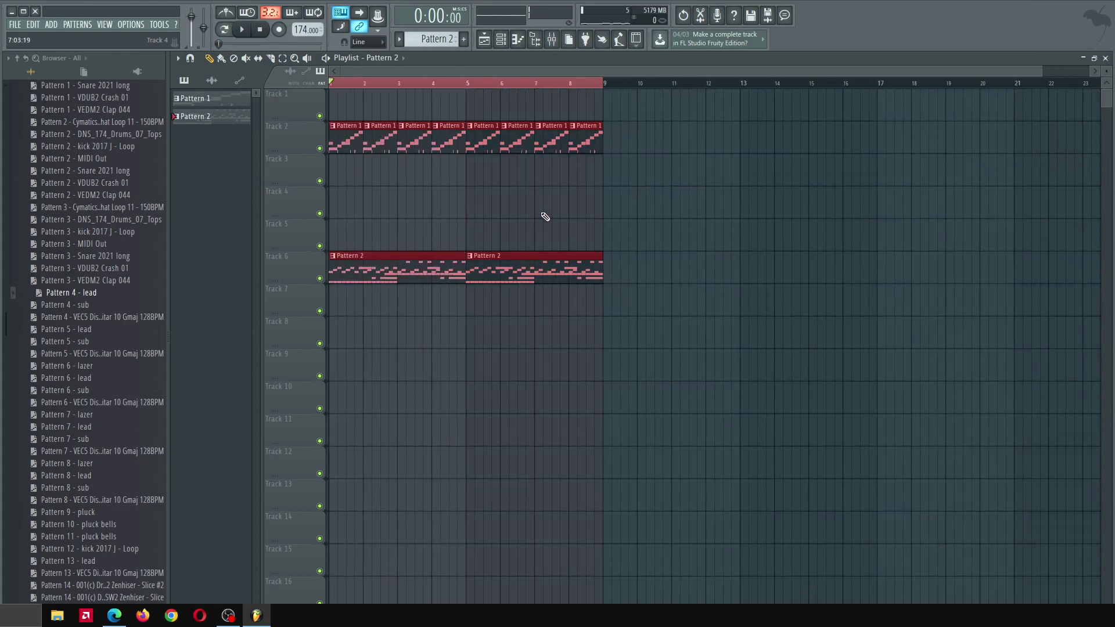
key("ctrl+d")
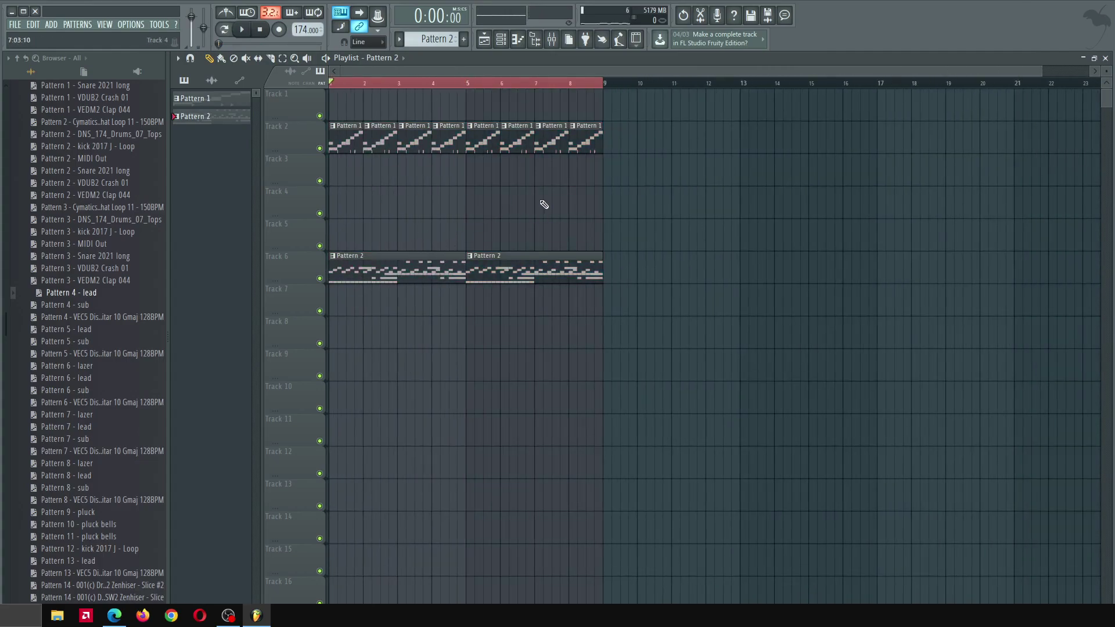
right_click(472, 258)
left_click(505, 332)
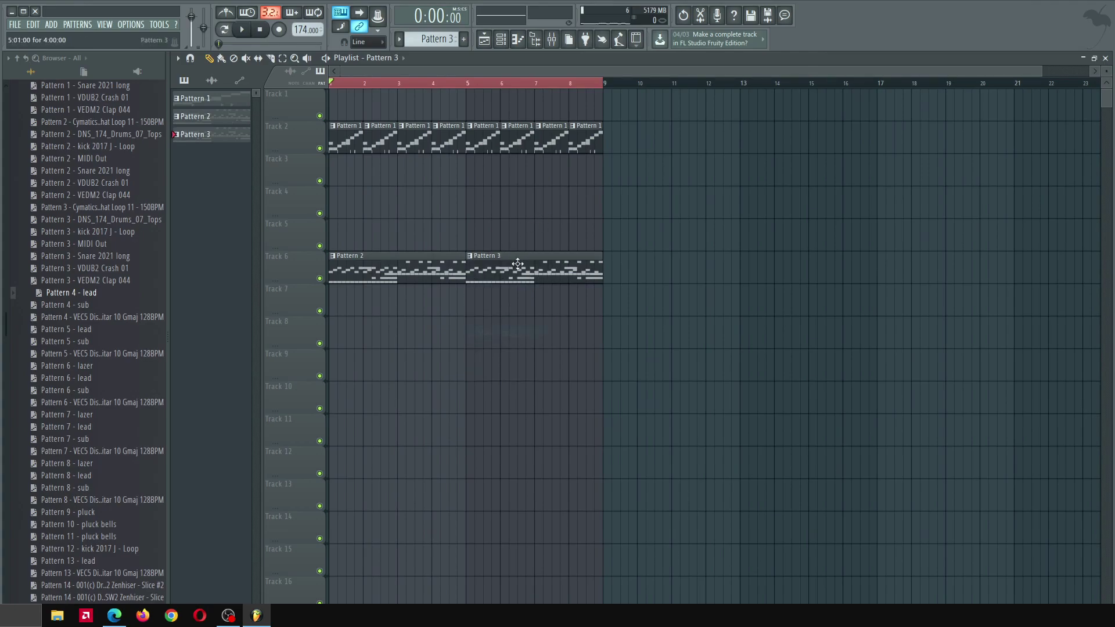
Load the Pattern 6 lazer and lead scores onto the matching channels of Pattern 3 and review the lead's notes
left_click(500, 39)
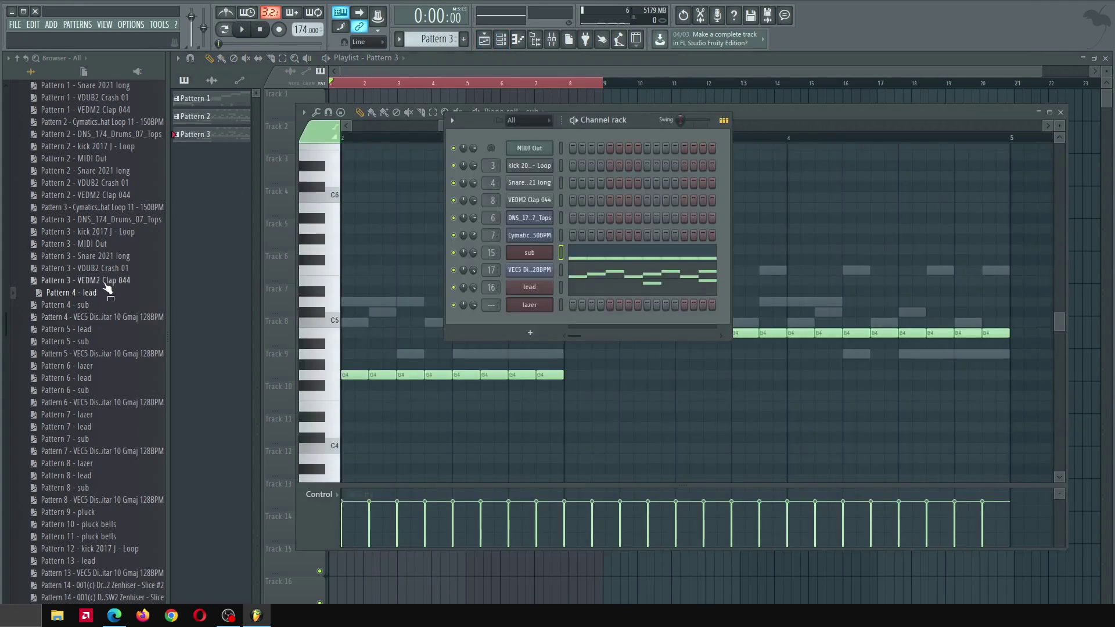
left_click_drag(93, 367, 519, 308)
left_click_drag(72, 383, 519, 289)
left_click(632, 291)
scroll(542, 268, "up", 3, "ctrl")
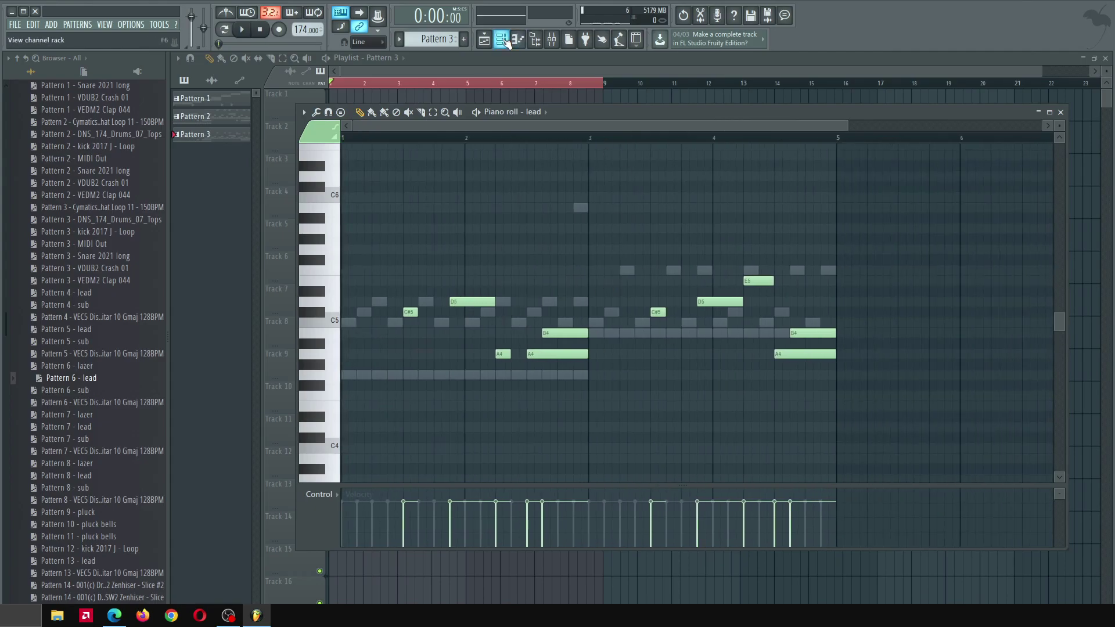
left_click(503, 41)
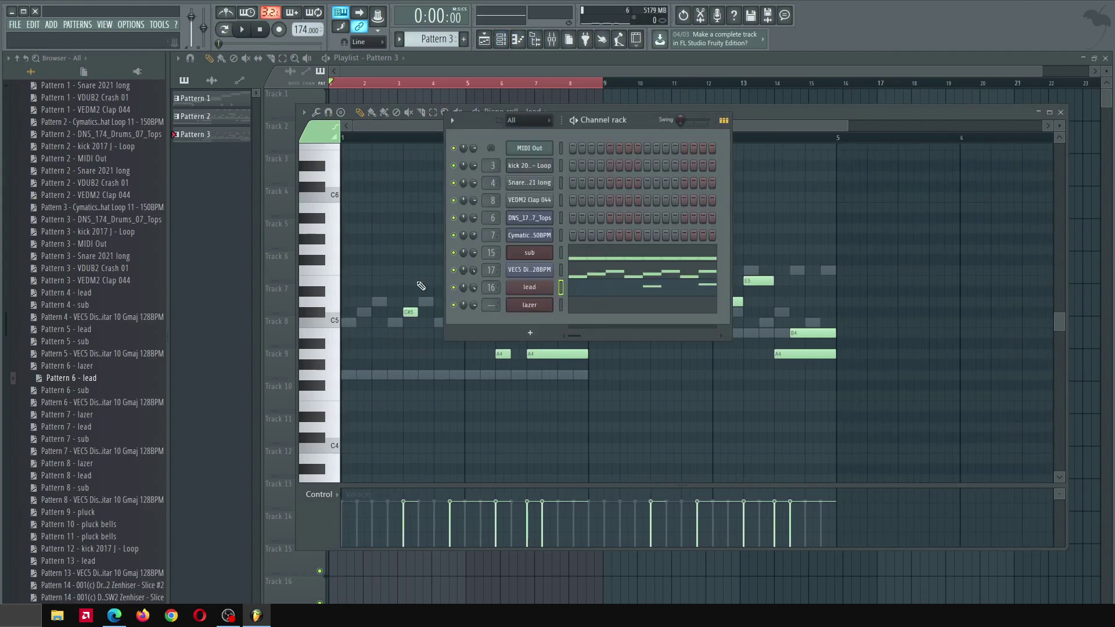
left_click(331, 254)
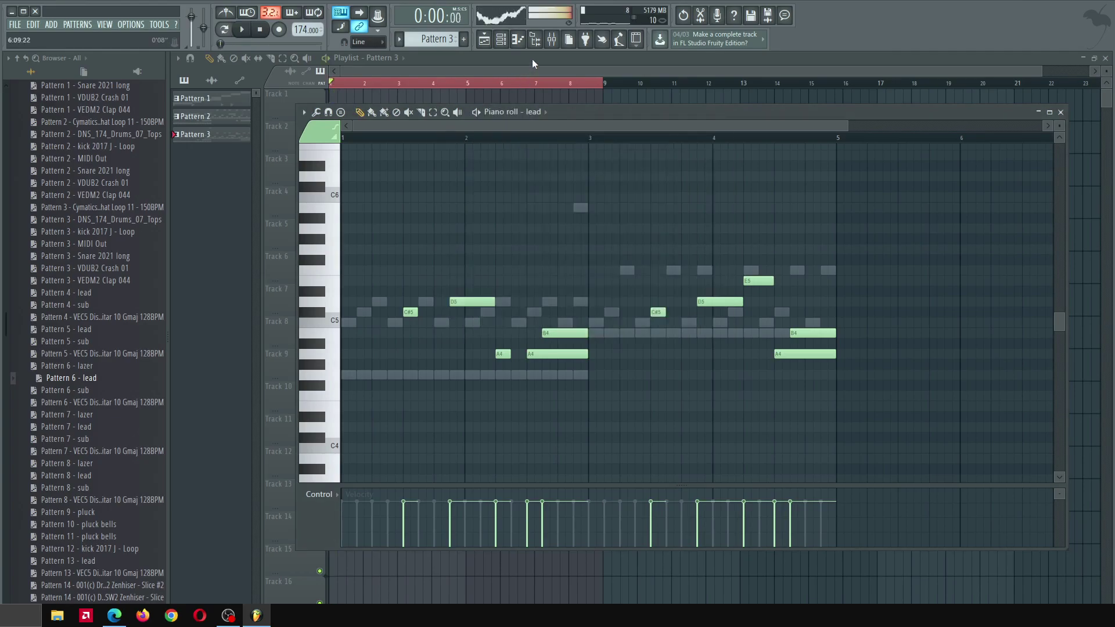
Examine the lead's vibrato settings and second envelope in Massive
left_click(502, 40)
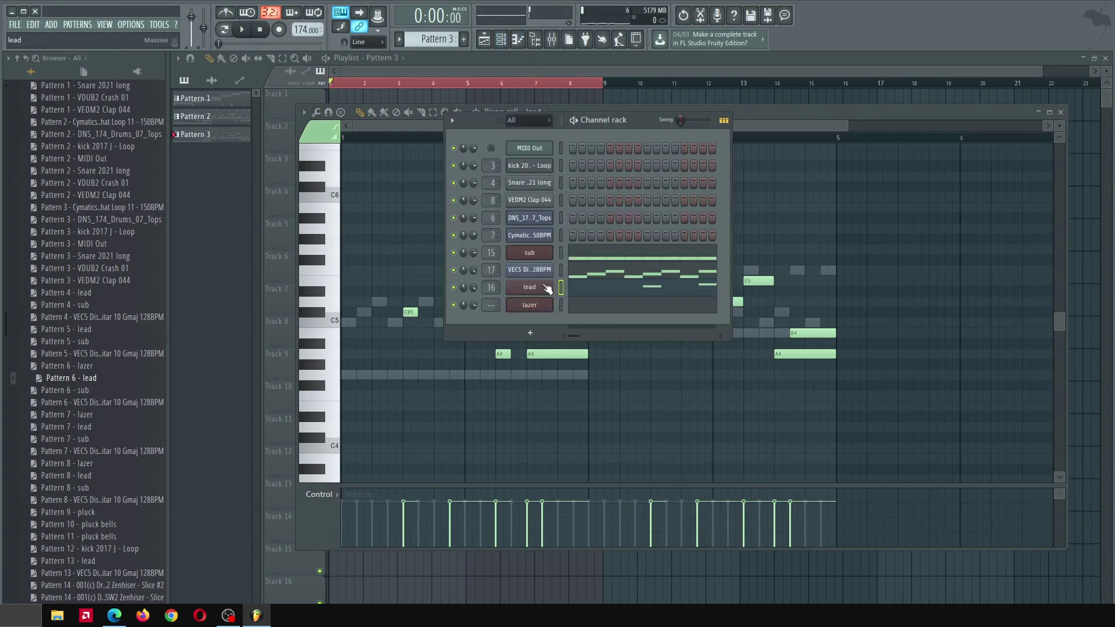
left_click(546, 289)
left_click(500, 346)
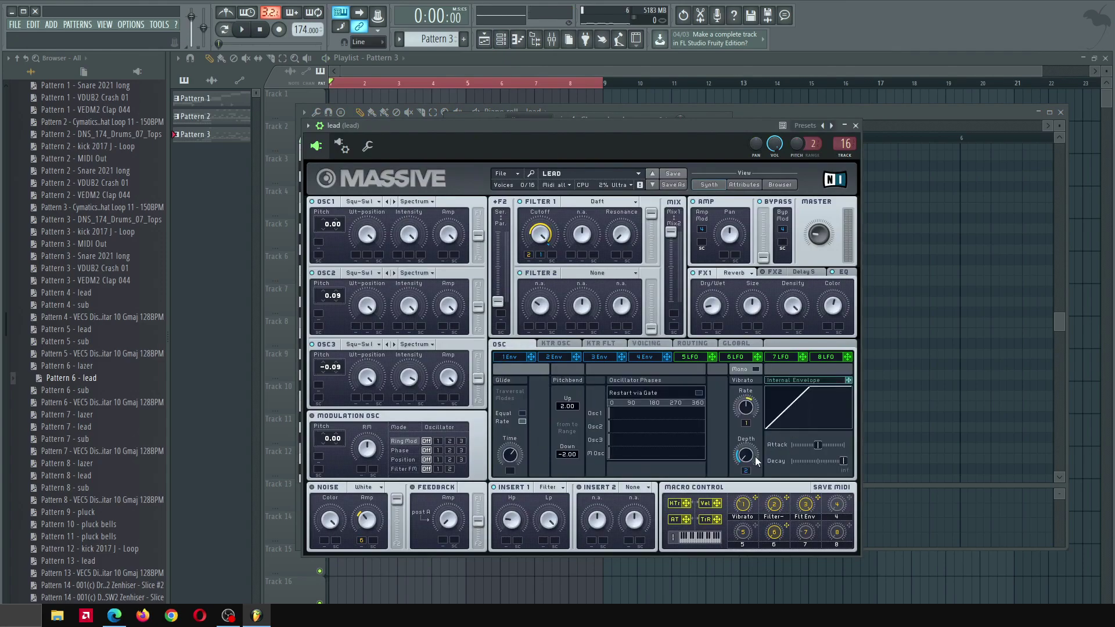
left_click(553, 357)
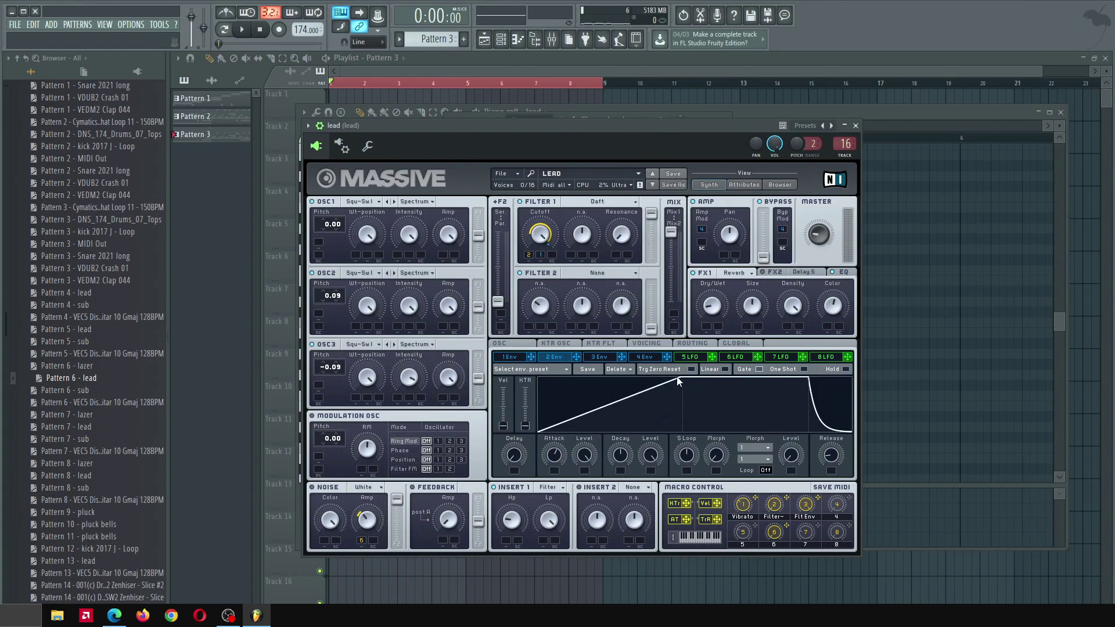
left_click(500, 344)
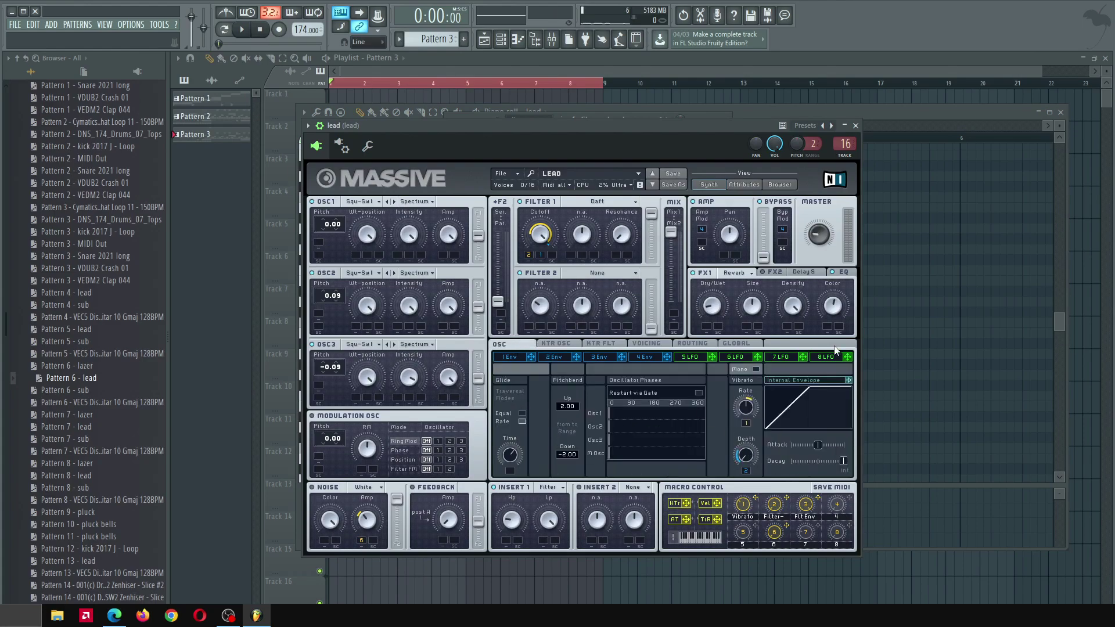
Review the lead notes of Pattern 3 and inspect the lazer synth while playing the arrangement
key("F7")
left_click(335, 356)
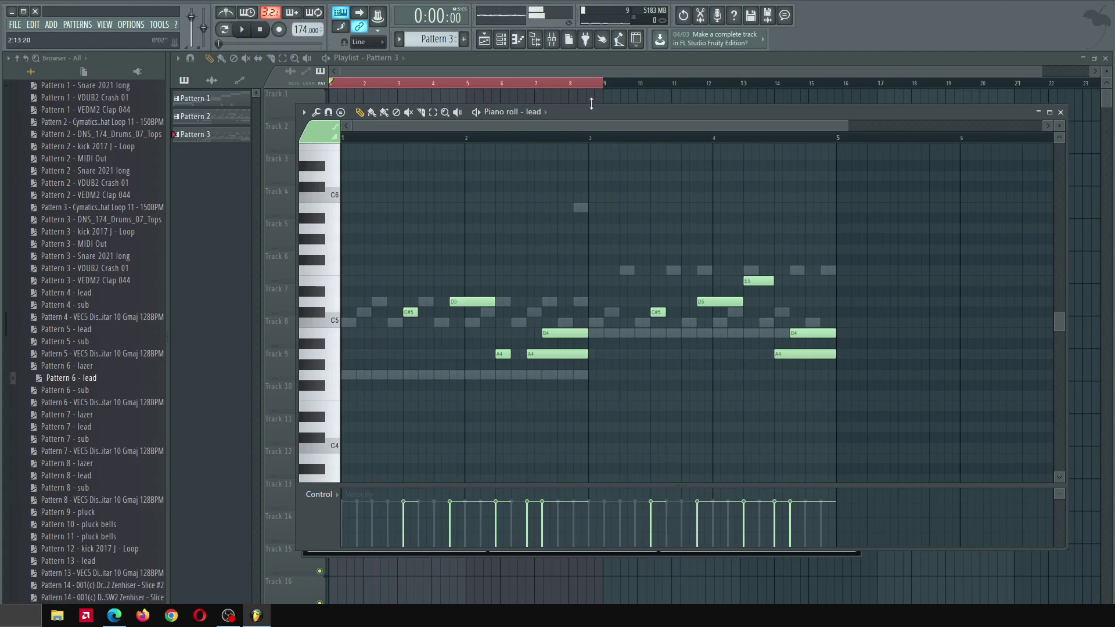
key("F7")
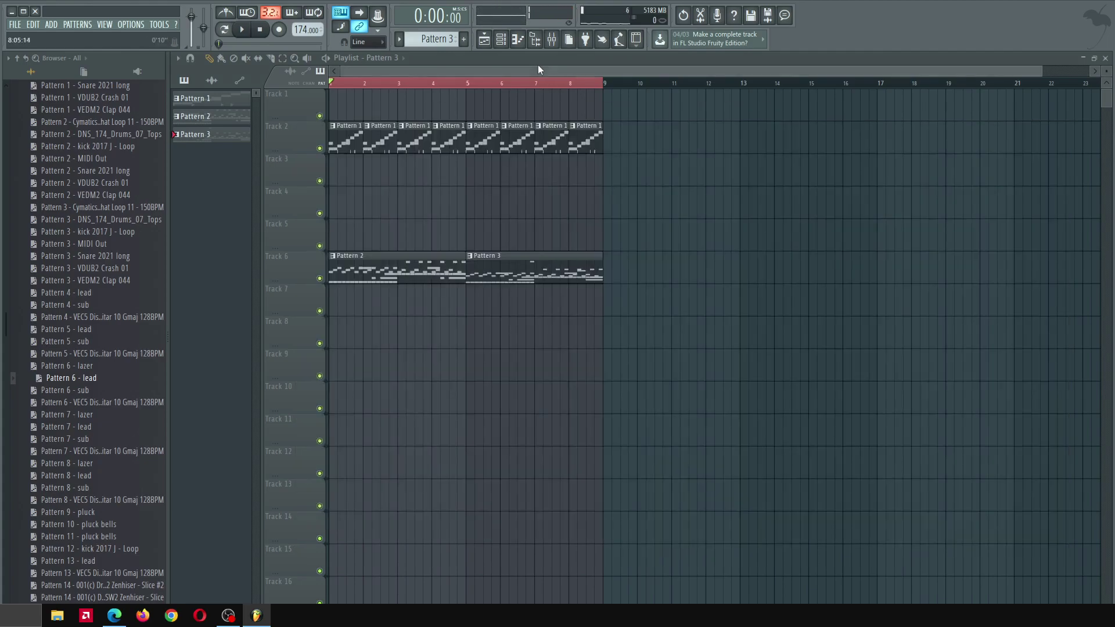
key("space")
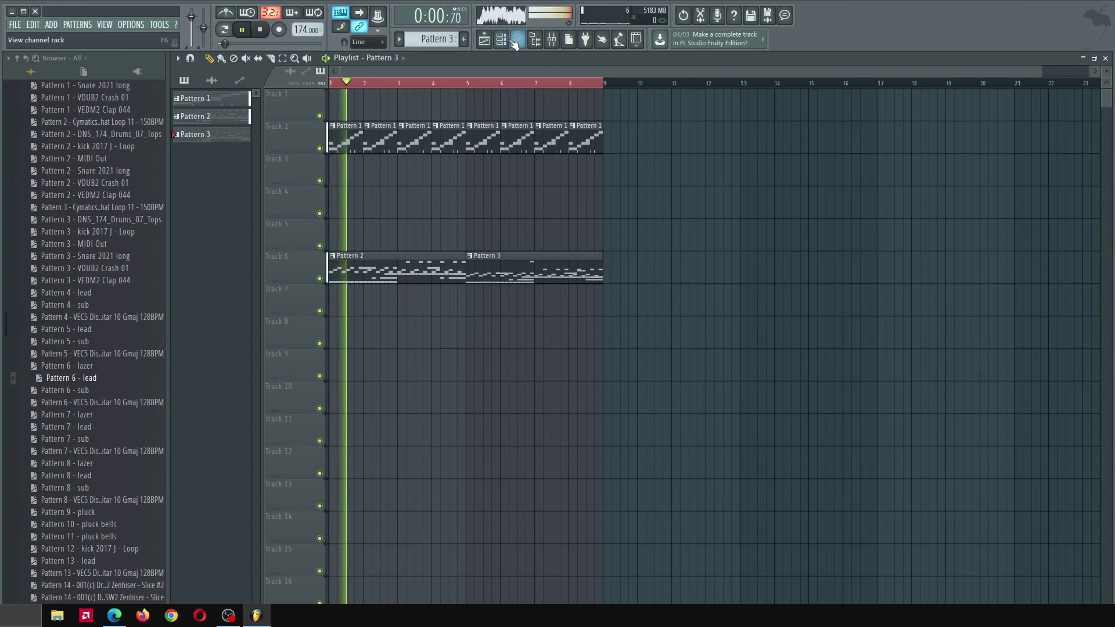
key("F6")
left_click(530, 305)
key("space")
Play the arrangement and check the levels and routing of the lead, sub and distortion guitar mixer tracks
left_click(551, 39)
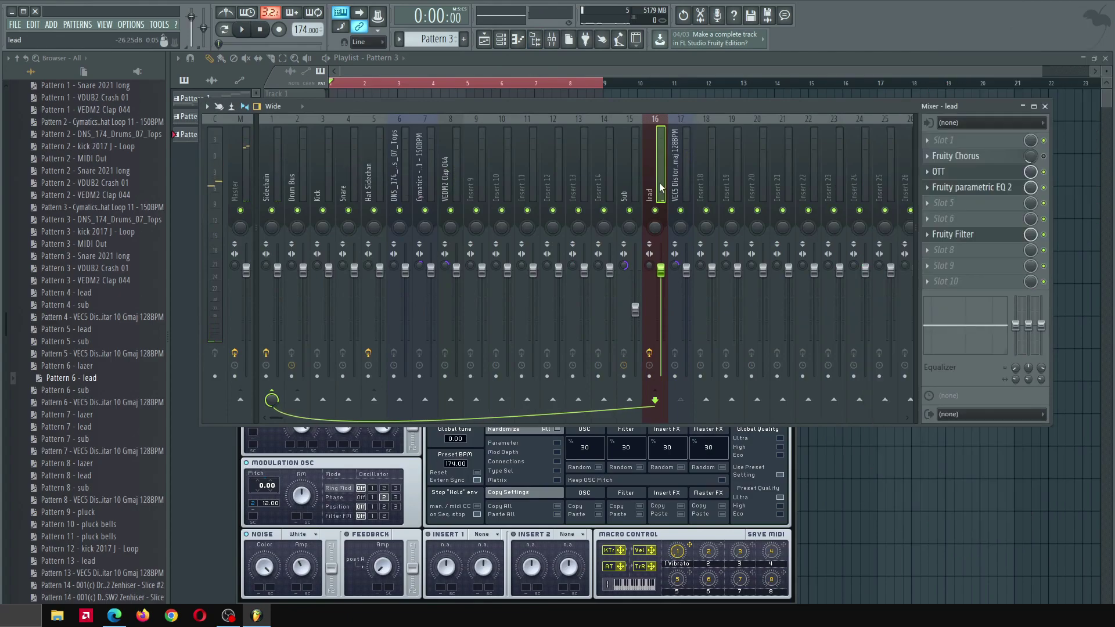
key("space")
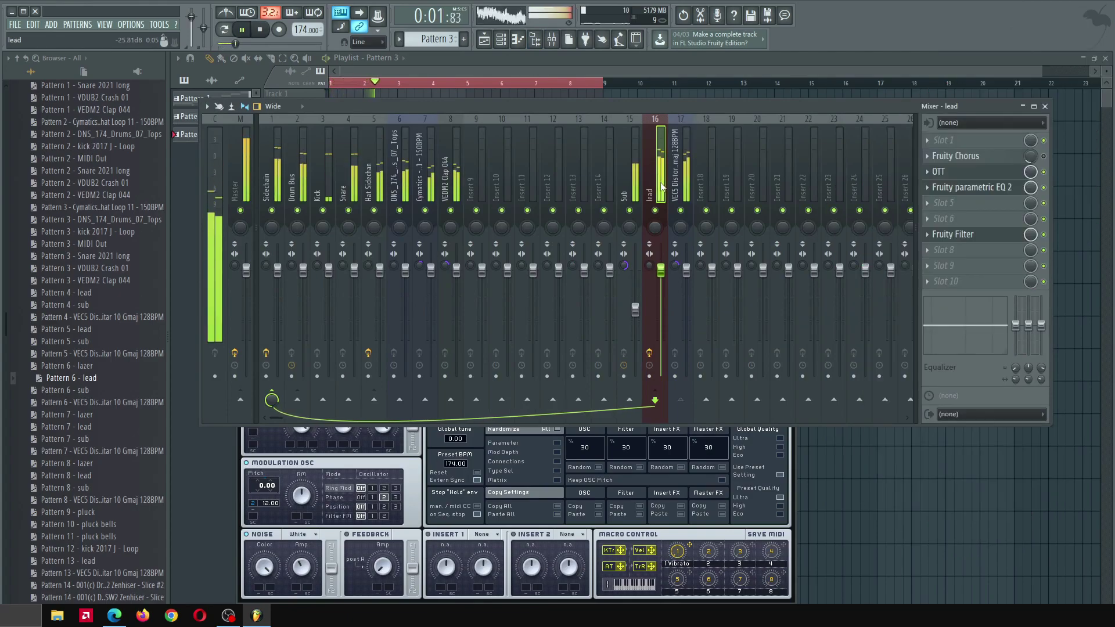
key("space")
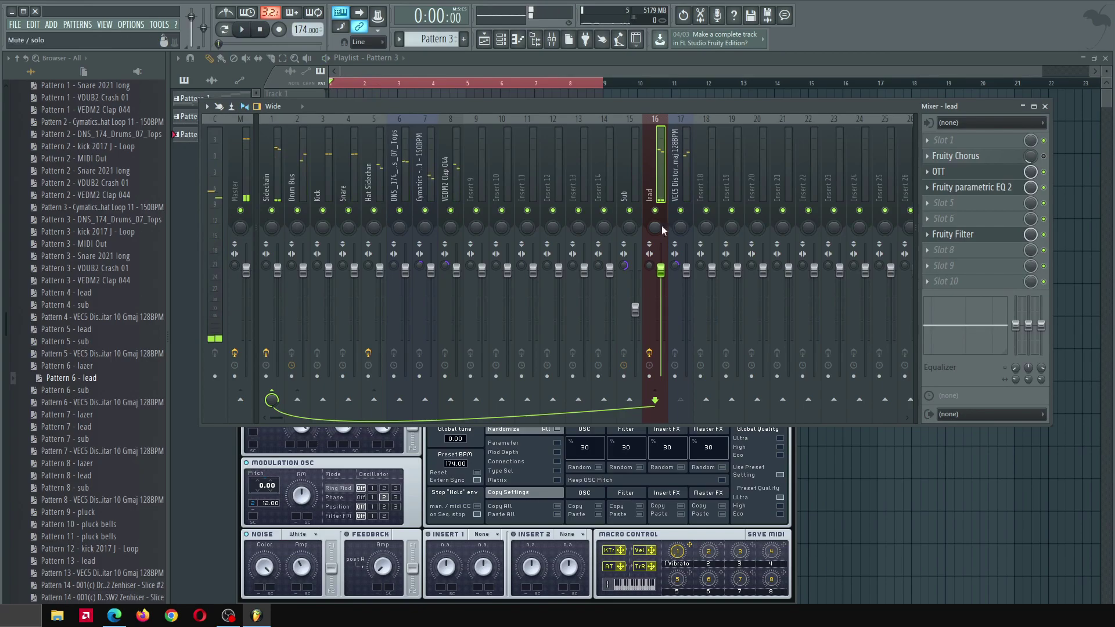
key("space")
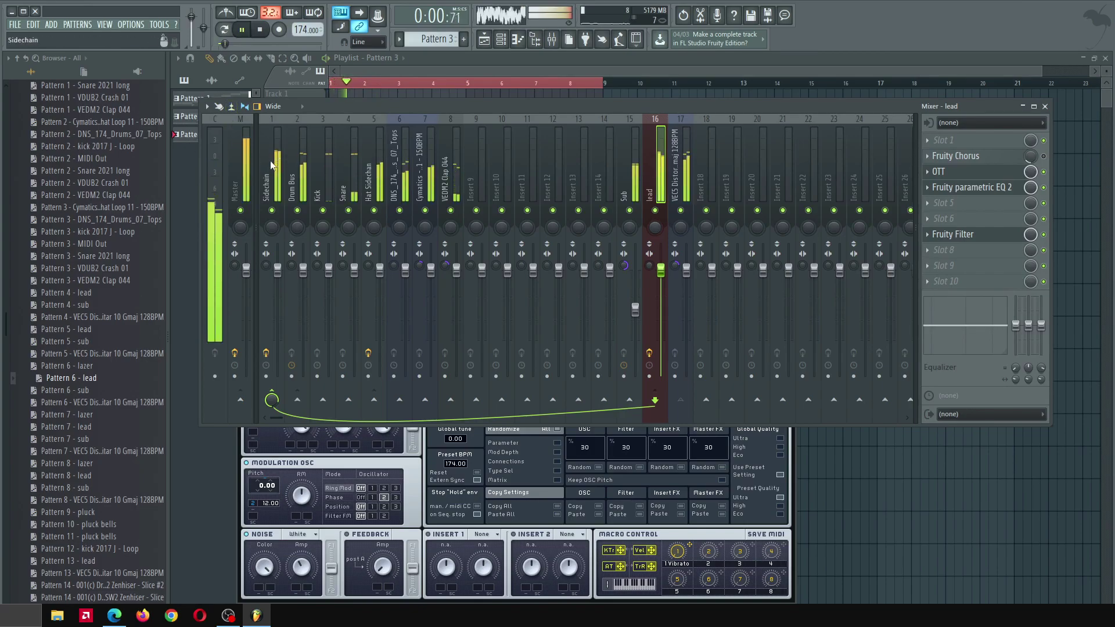
left_click(632, 177)
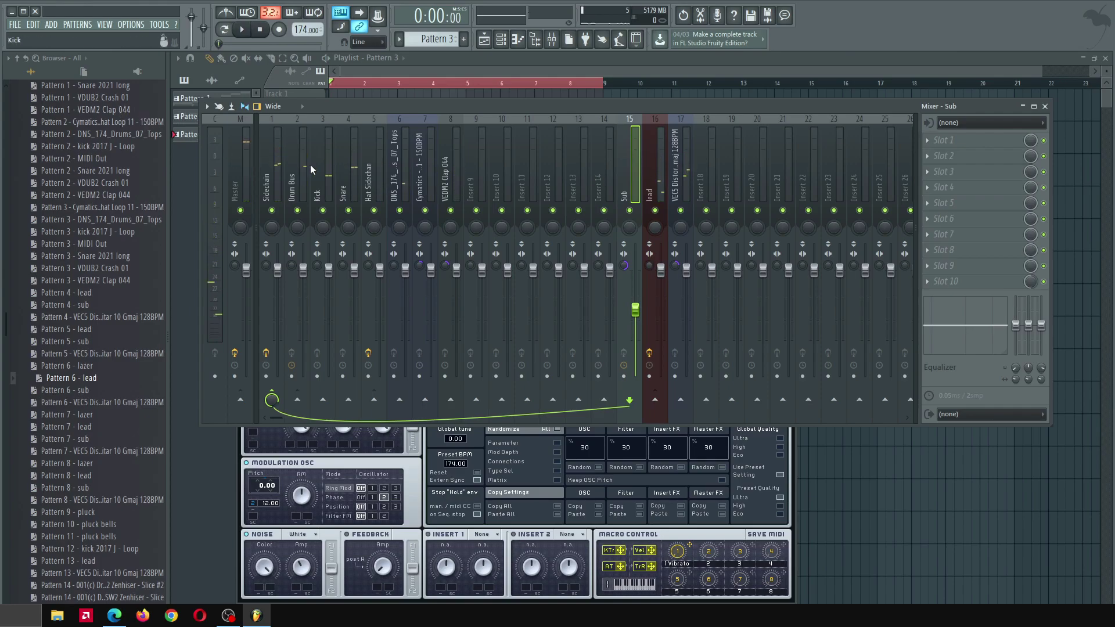
key("space")
left_click(687, 250)
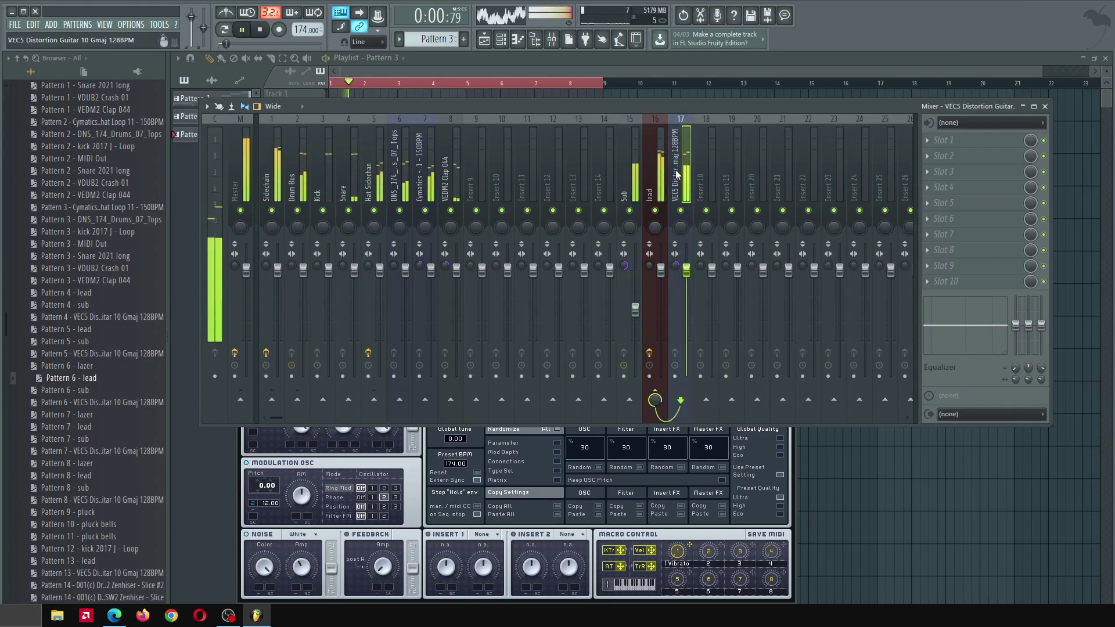
Delete the last B4 note of the sub at the end of Pattern 3
left_click(420, 64)
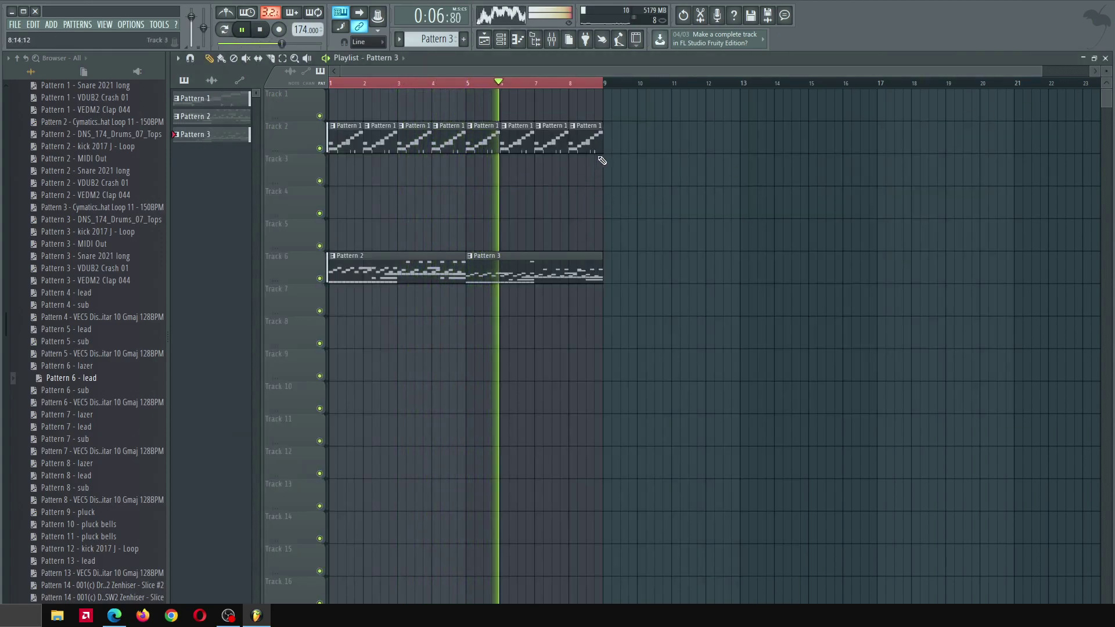
scroll(572, 282, "up", 3)
double_click(586, 278)
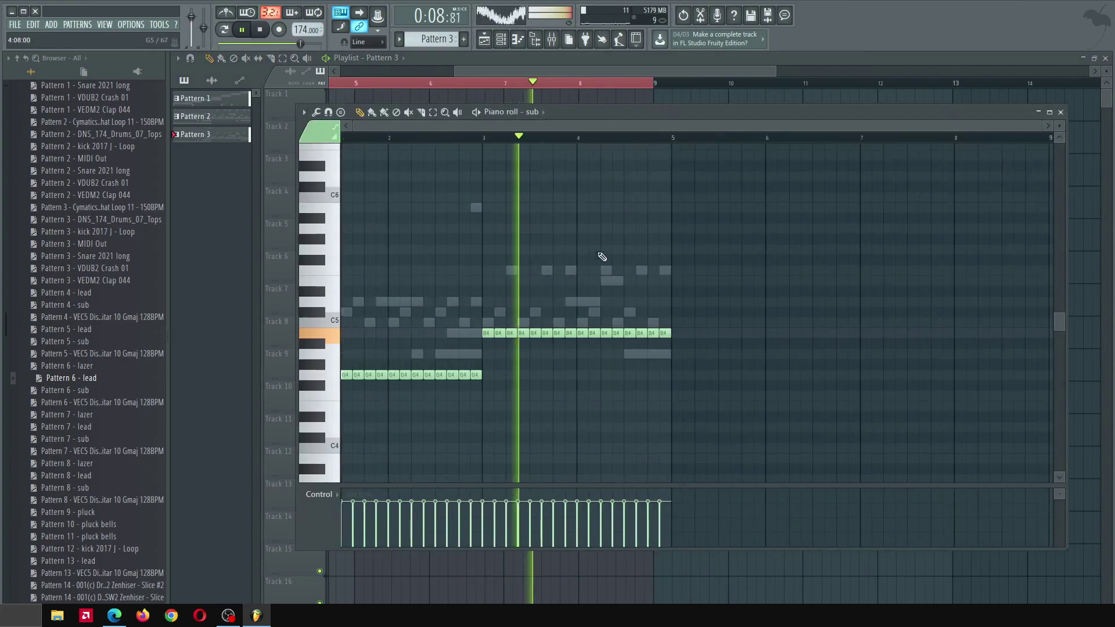
left_click(590, 68)
key("space")
double_click(621, 265)
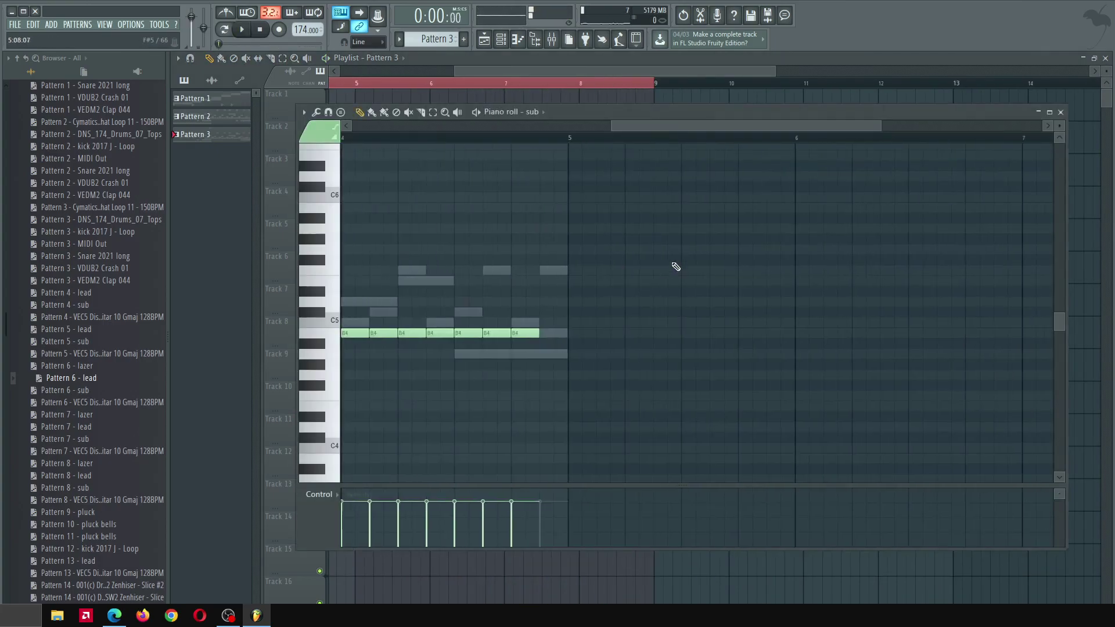
scroll(585, 317, "down", 3)
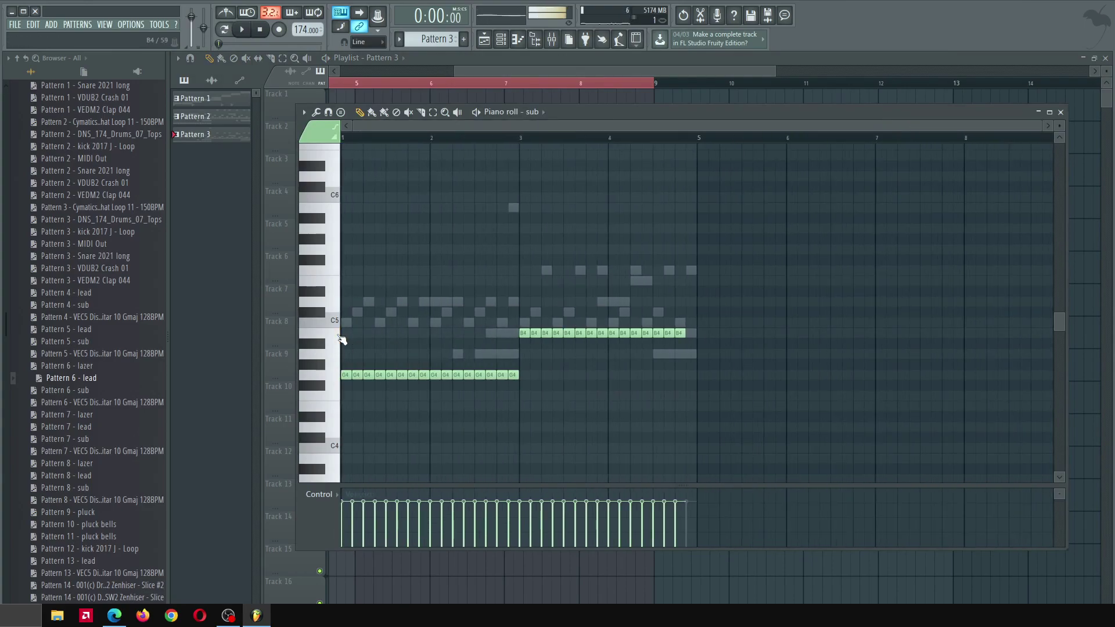
Make the Pattern 1 drum clip in bar 8 unique and add a kick on step 15
left_click(617, 55)
right_click(580, 125)
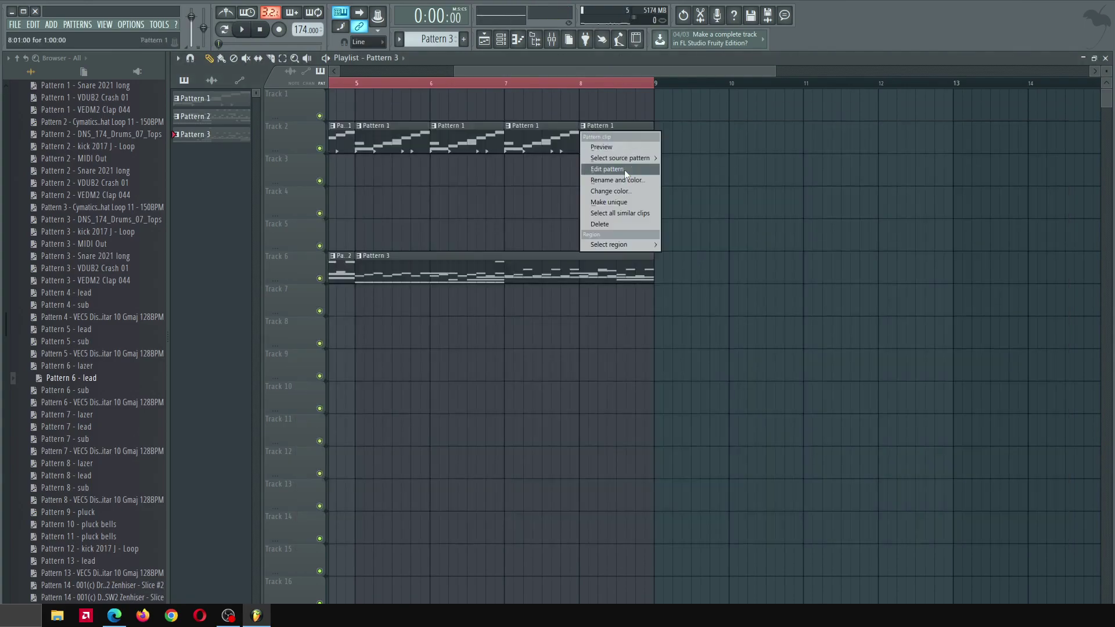
left_click(633, 203)
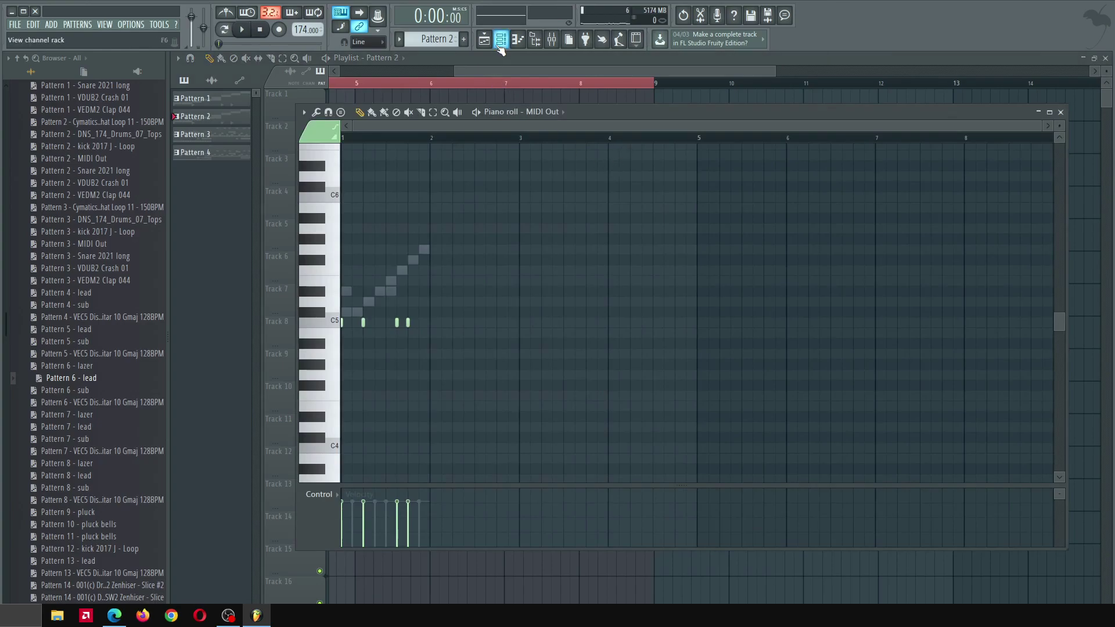
left_click(500, 45)
left_click(702, 165)
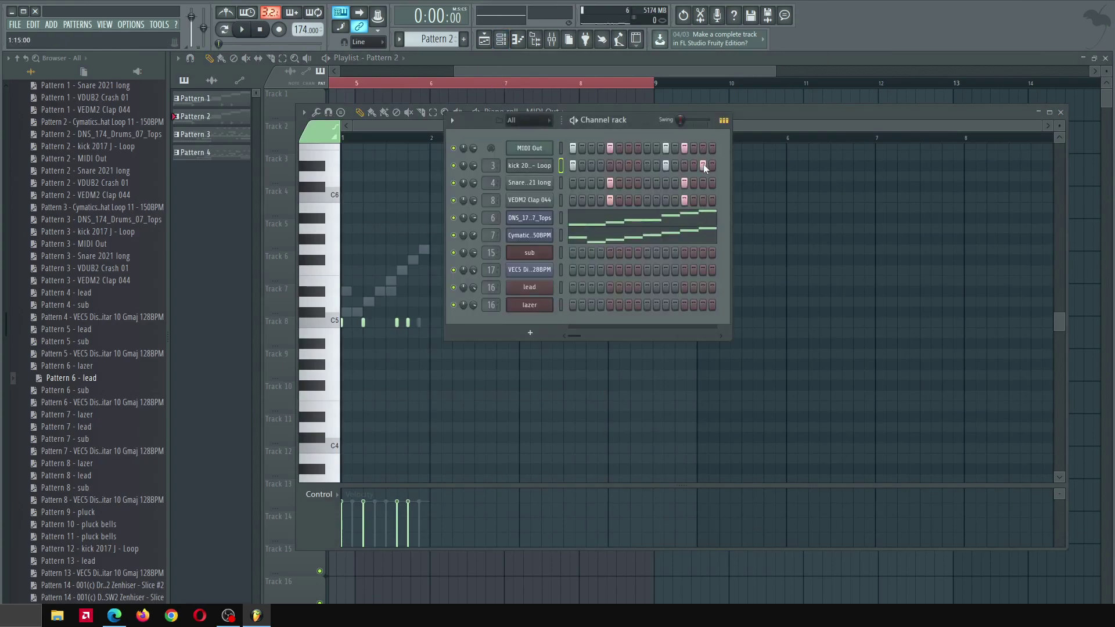
Play the end of the eight-bar arrangement to check the added kick
left_click(584, 71)
key("space")
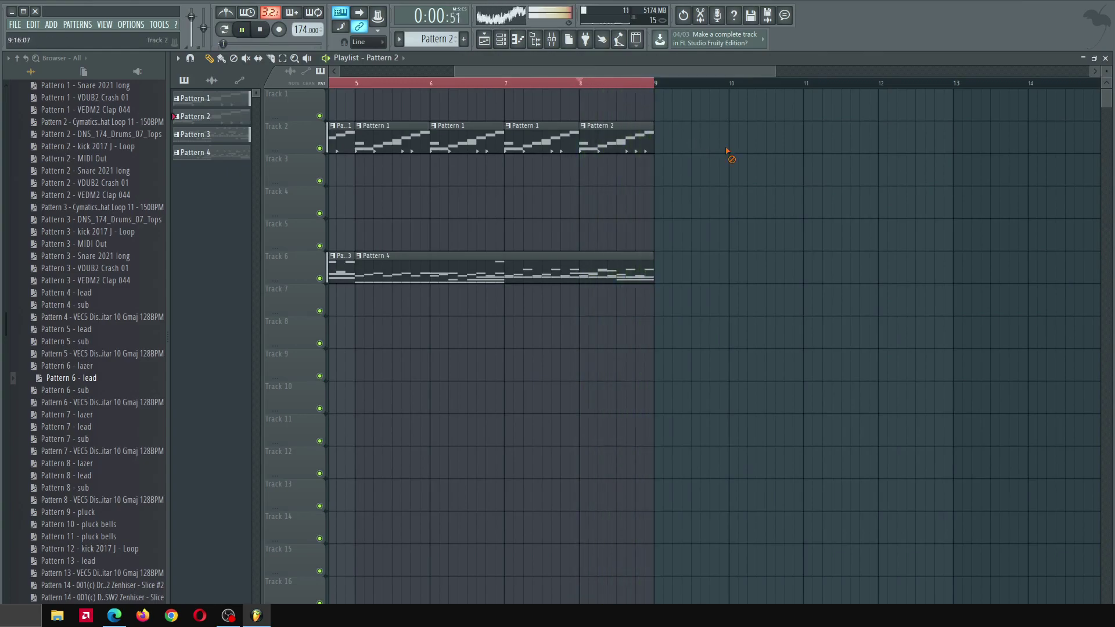
scroll(730, 156, "down", 3)
key("space")
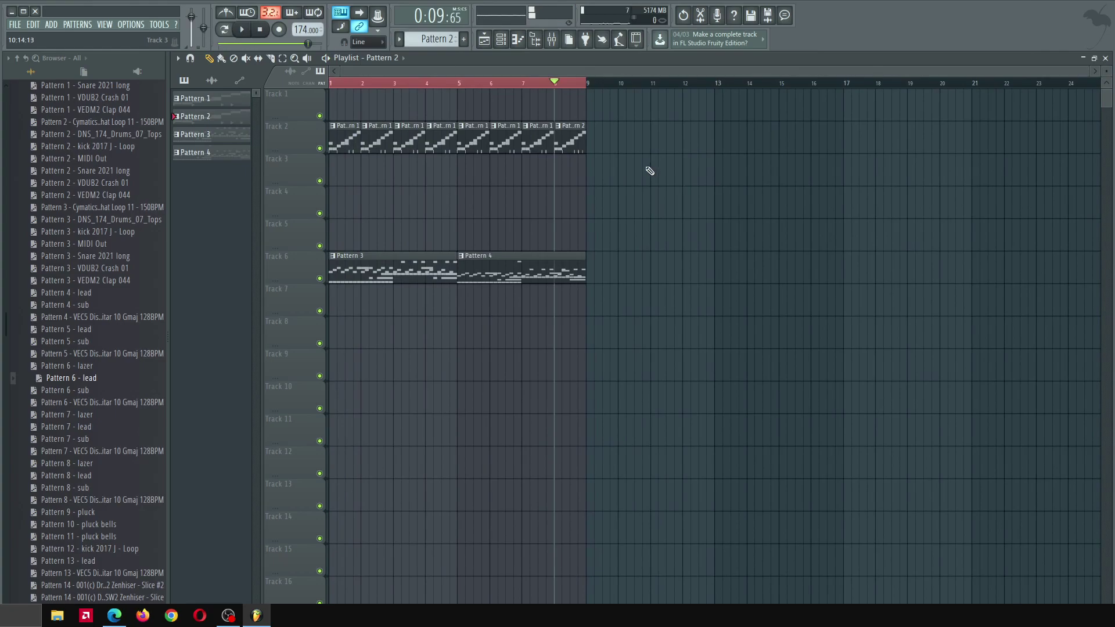
Duplicate all playlist clips into bars 9 to 16 and play the extended arrangement
key("ctrl+a")
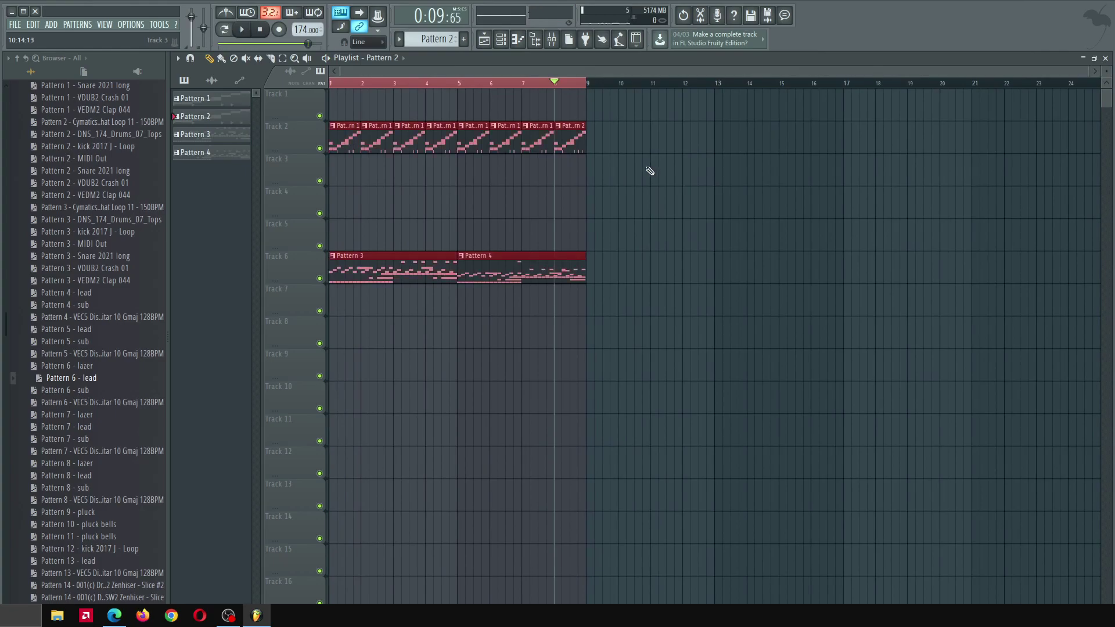
scroll(755, 229, "up", 4)
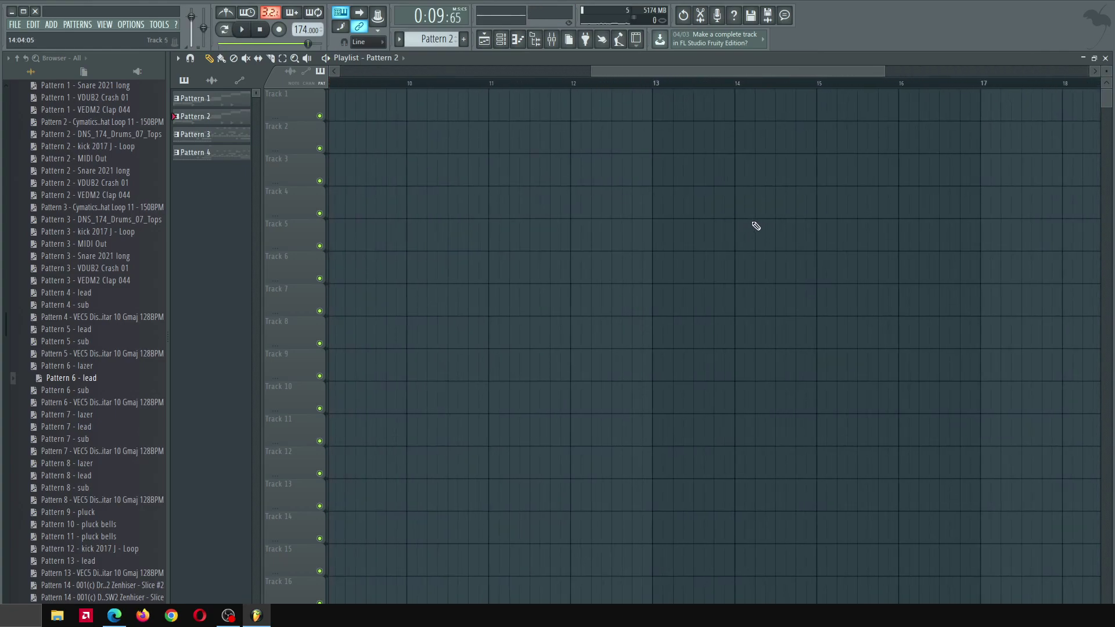
key("ctrl+b")
scroll(622, 185, "down", 3)
key("ctrl+a")
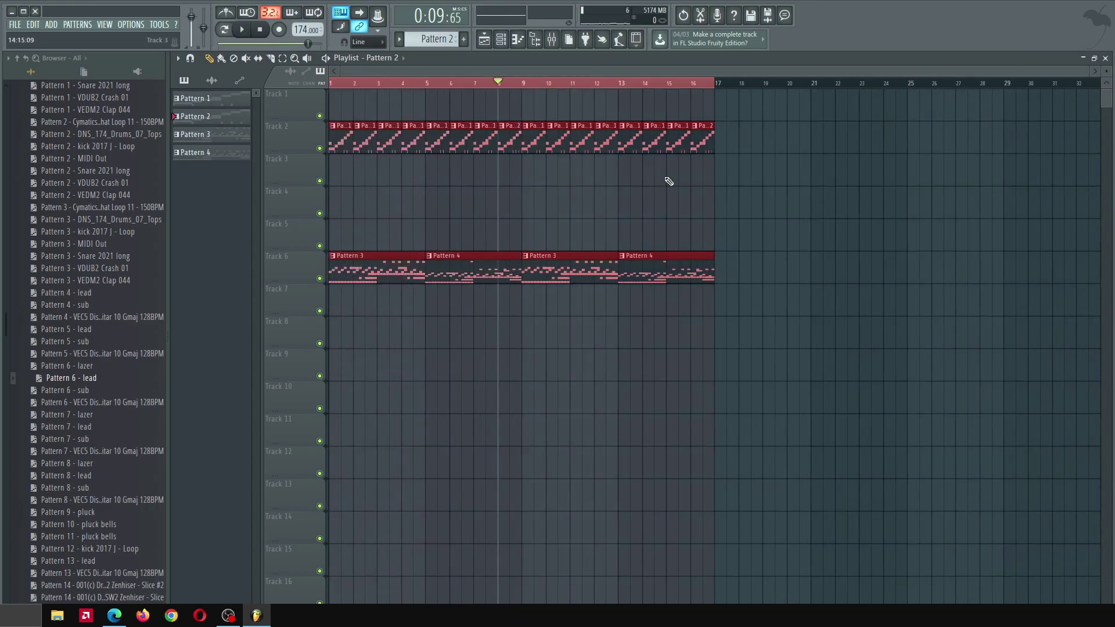
left_click(622, 219)
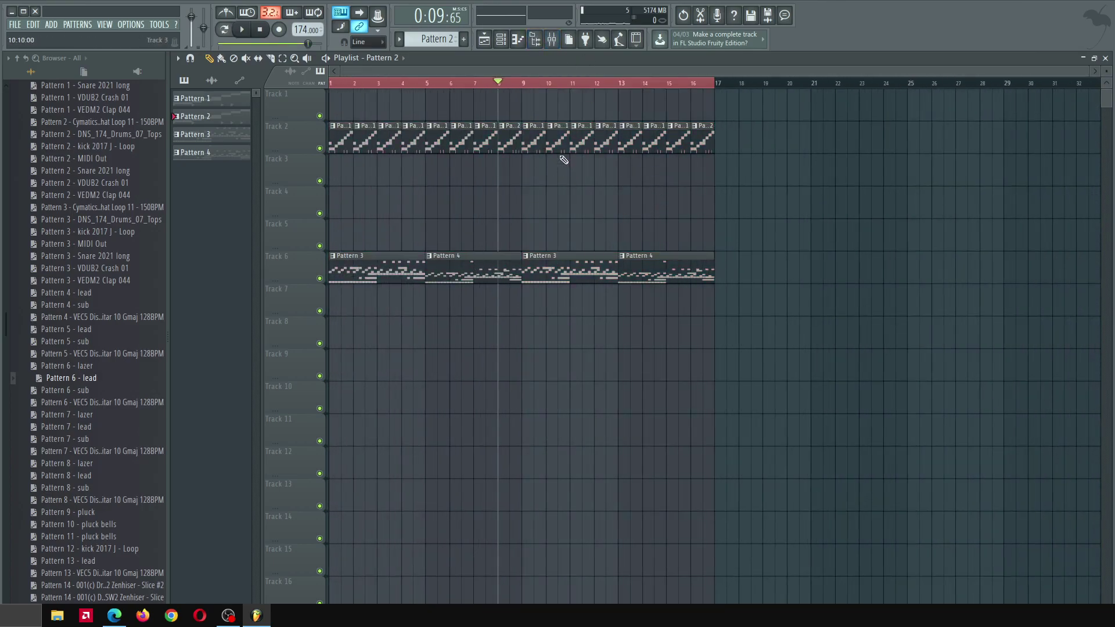
key("space")
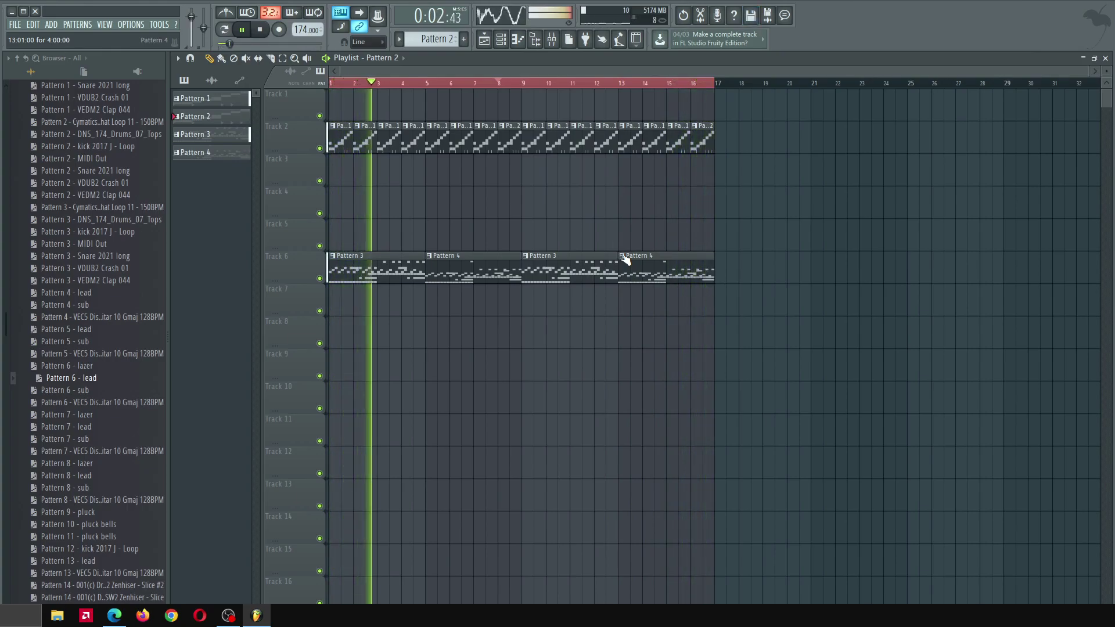
key("space")
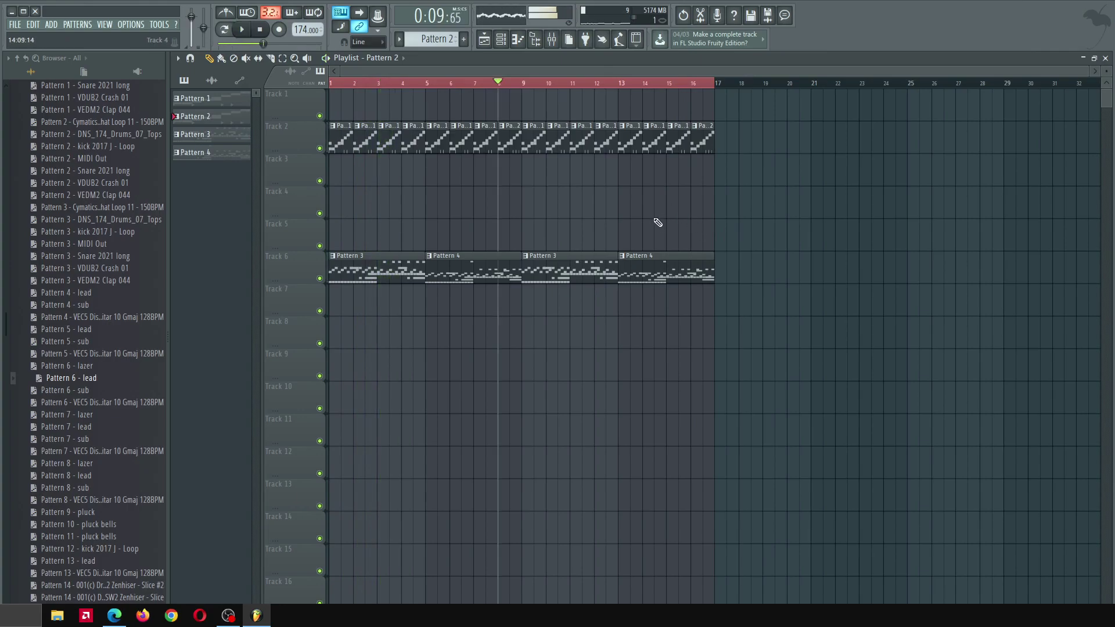
Make the melodic clip at bar 13 unique and delete all sub notes in its fourth bar
right_click(624, 255)
left_click(660, 332)
double_click(661, 272)
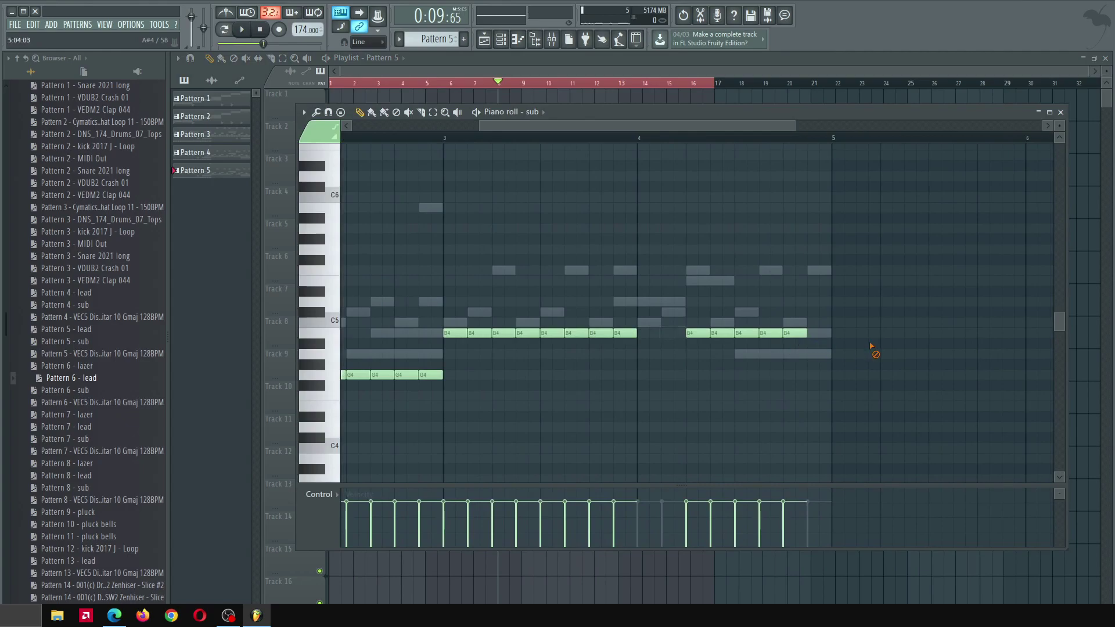
right_click(795, 333)
right_click(771, 333)
right_click(747, 333)
right_click(723, 333)
right_click(698, 332)
key("F7")
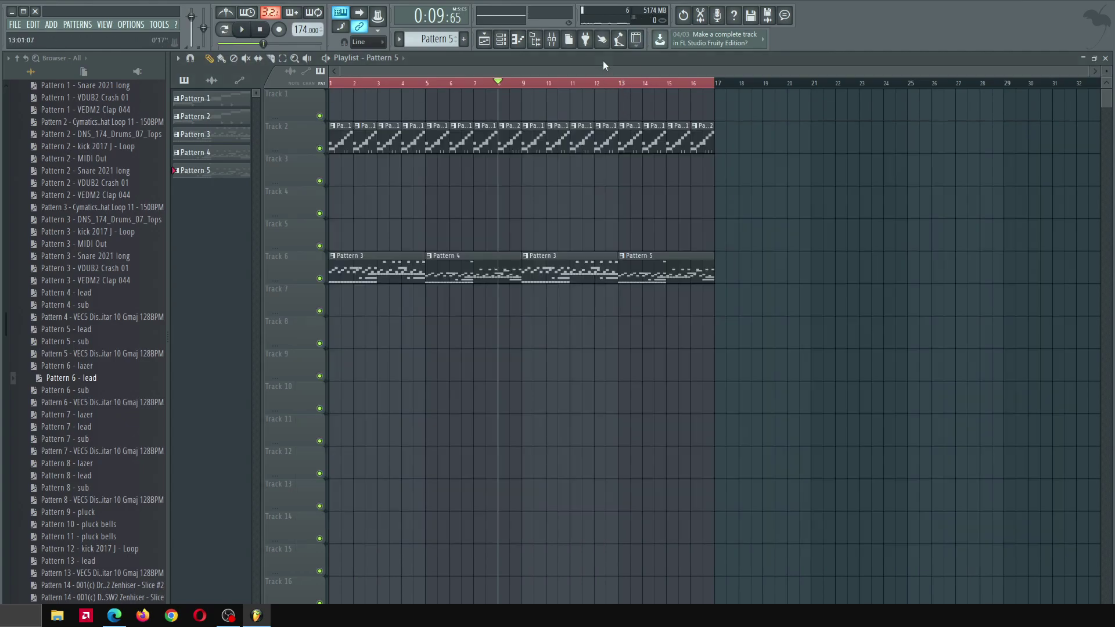
Make the drum clip in bar 16 unique and load the saved Pattern 3 kick 2017 J - Loop score onto its kick channel
right_click(699, 133)
left_click(719, 202)
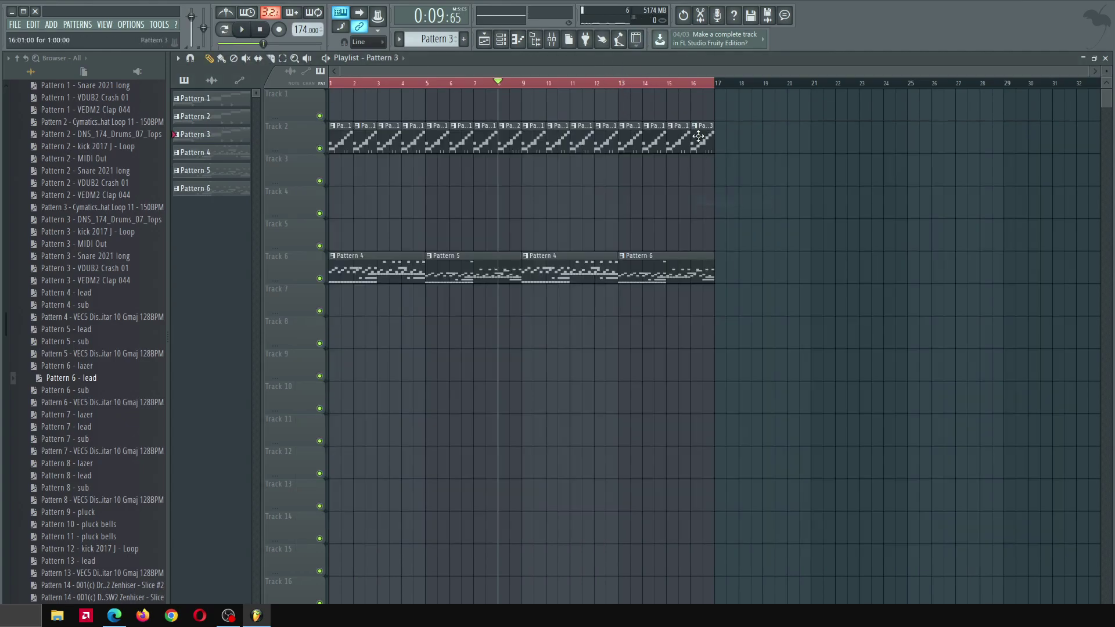
key("F7")
key("F6")
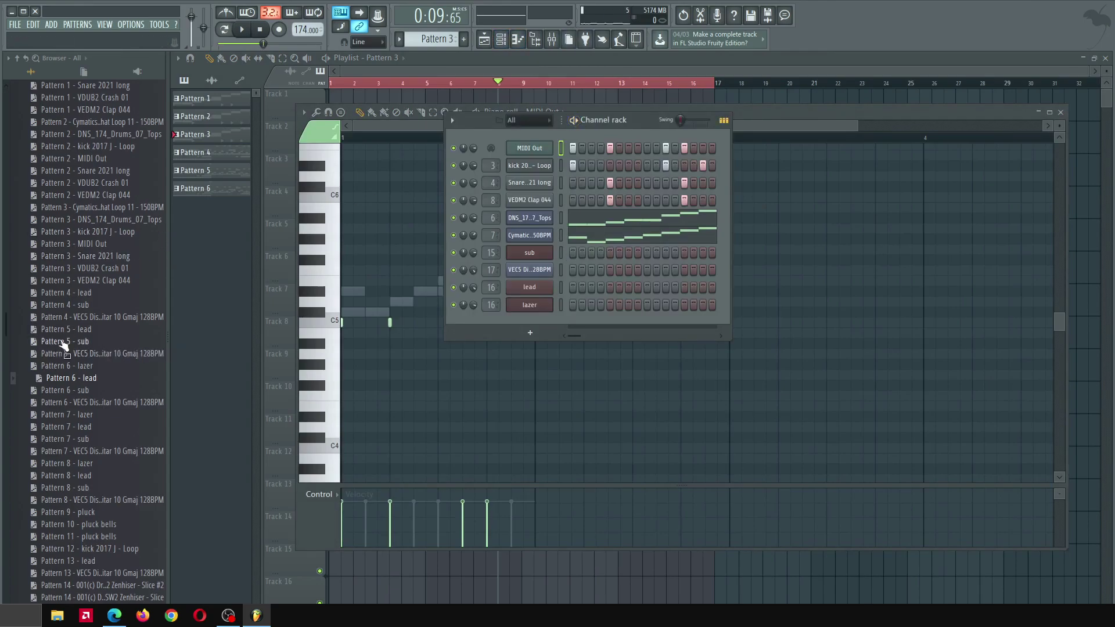
scroll(91, 281, "up", 2)
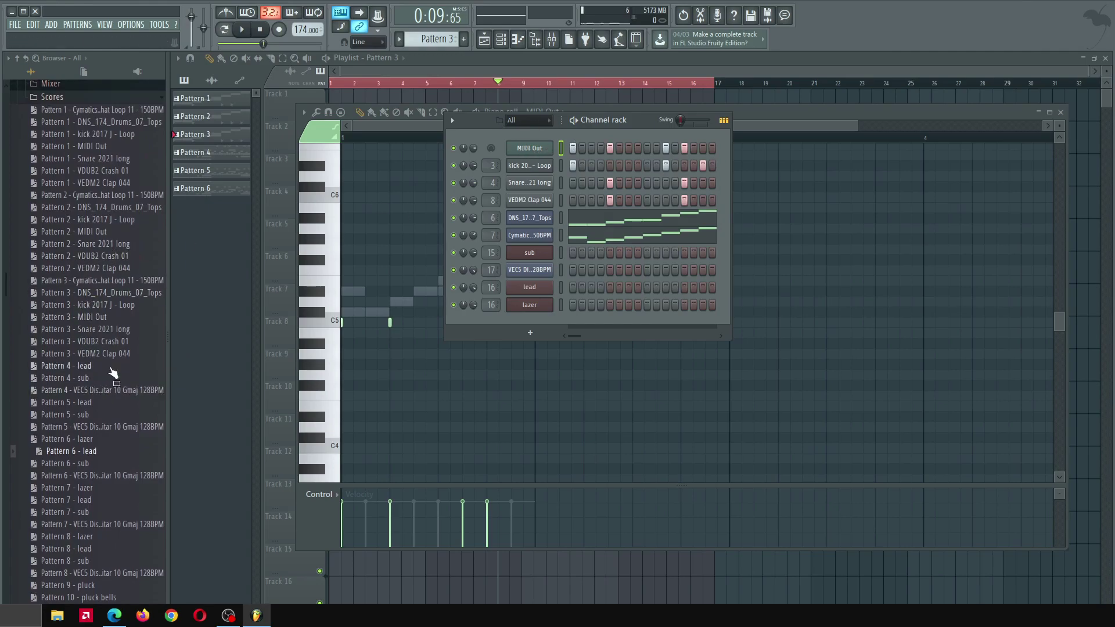
scroll(113, 372, "down", 4)
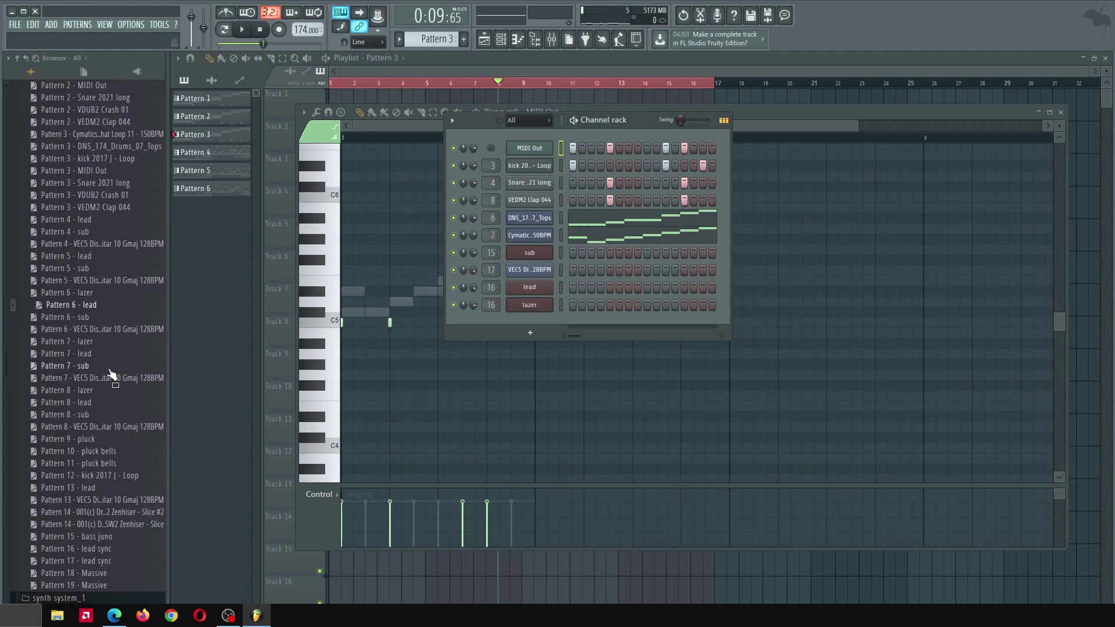
scroll(96, 314, "up", 10)
scroll(87, 256, "down", 2)
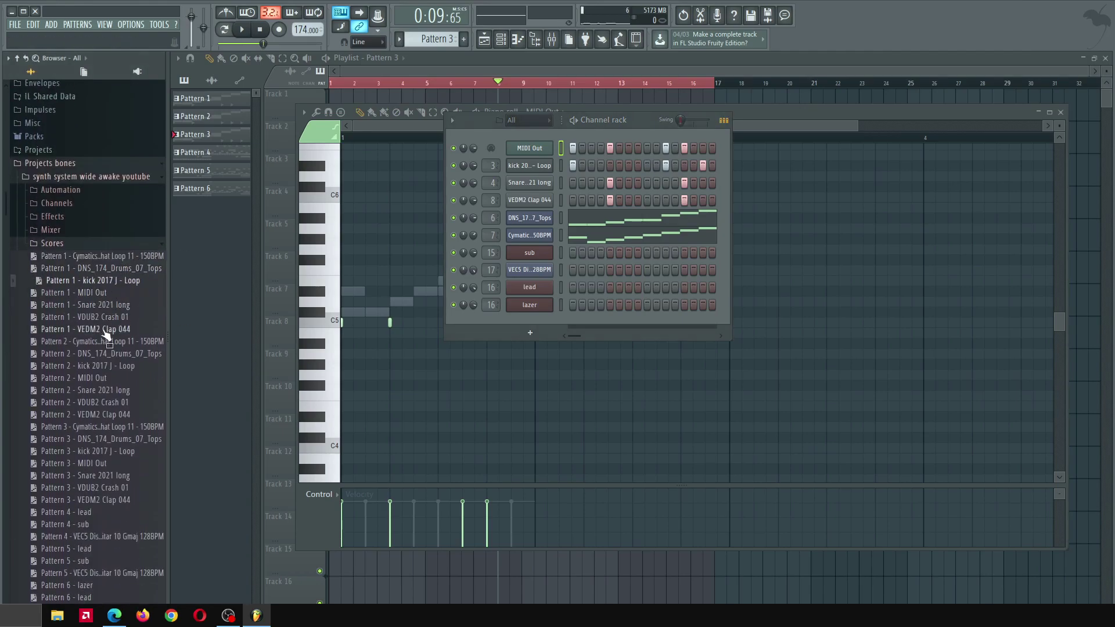
left_click_drag(105, 385, 531, 169)
left_click_drag(119, 456, 535, 159)
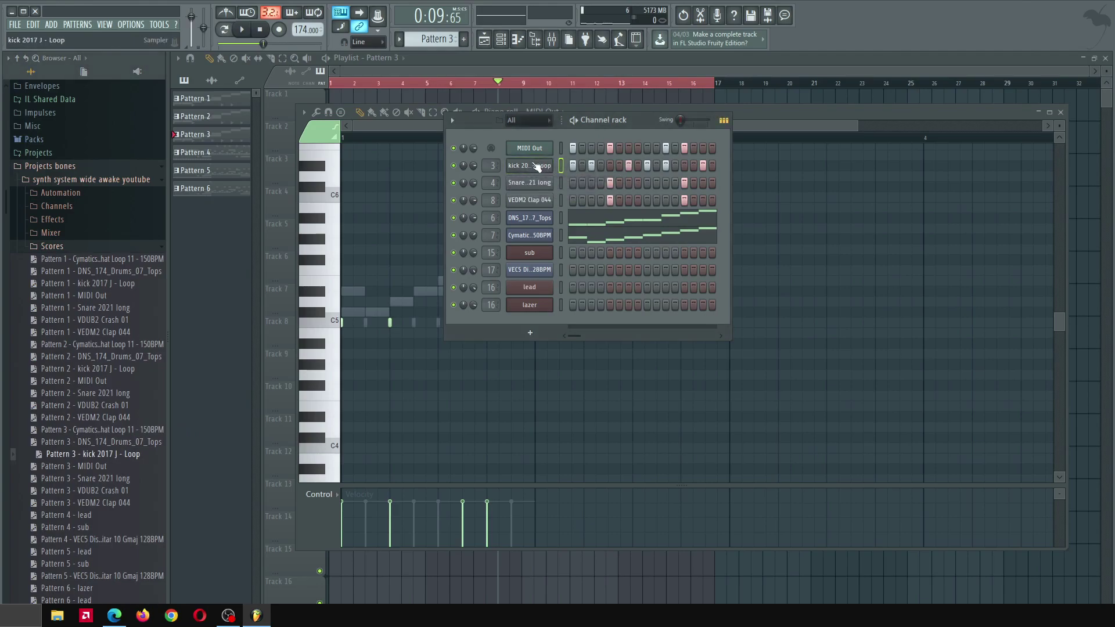
Play the arrangement from bar 13 to check the varied ending
left_click(634, 62)
key("space")
left_click(617, 83)
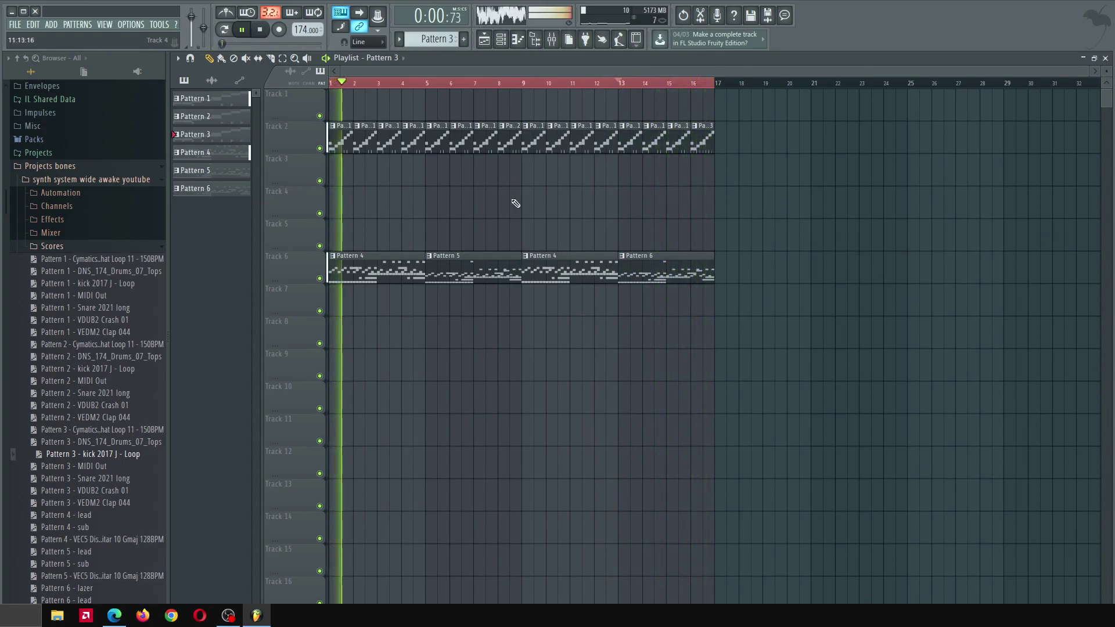
key("space")
Create an automation clip for the Volume knob of Fruity Balance on the master track
left_click(552, 39)
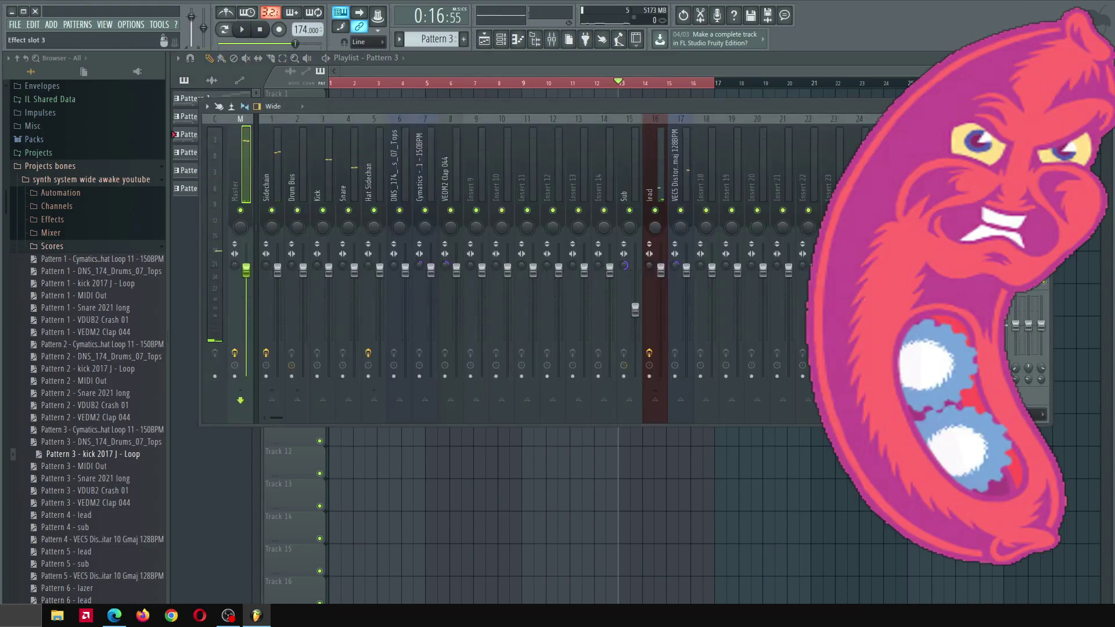
left_click(1028, 158)
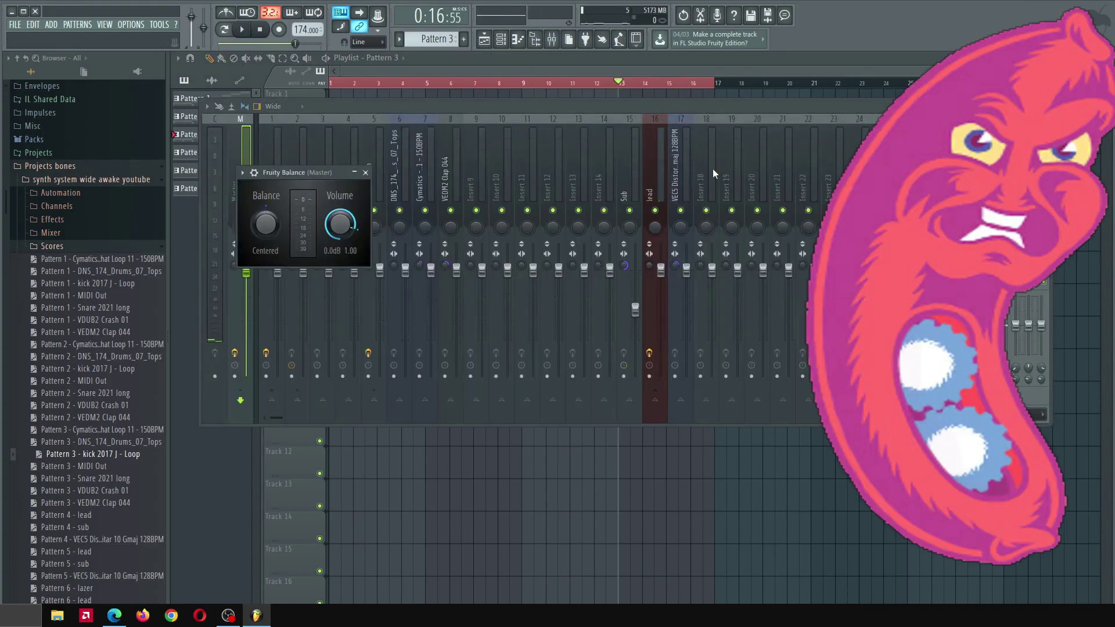
left_click_drag(301, 173, 306, 130)
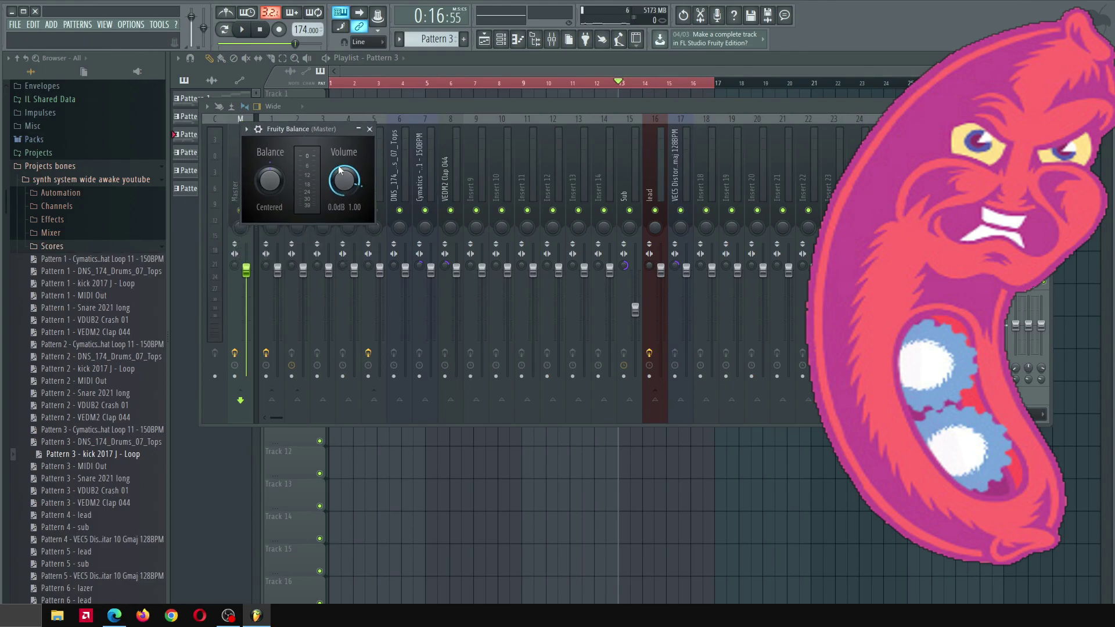
right_click(341, 187)
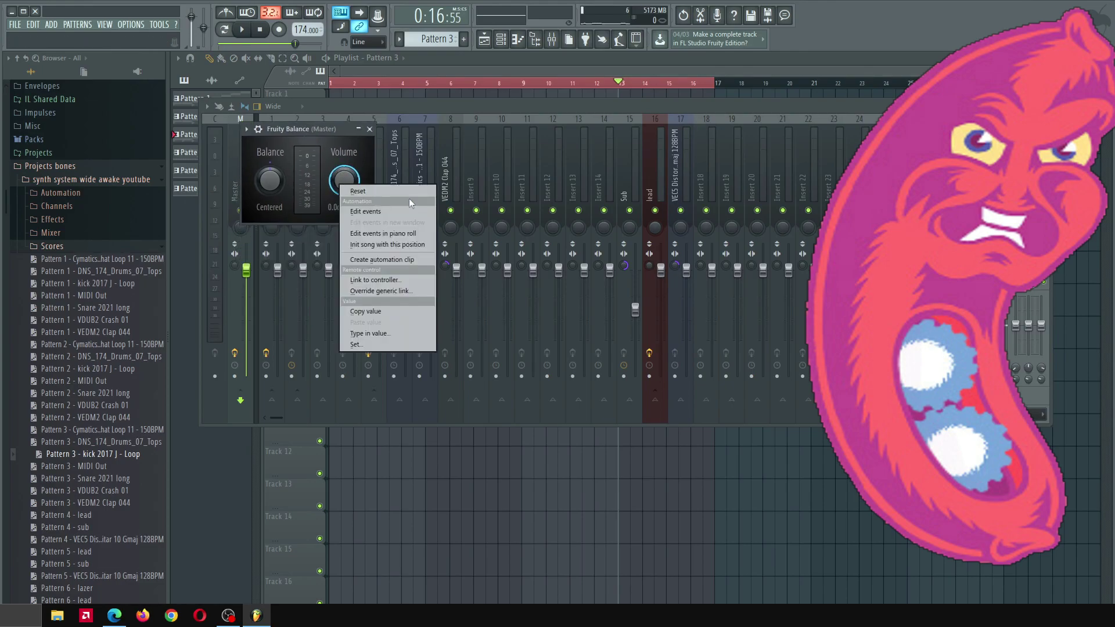
left_click(399, 259)
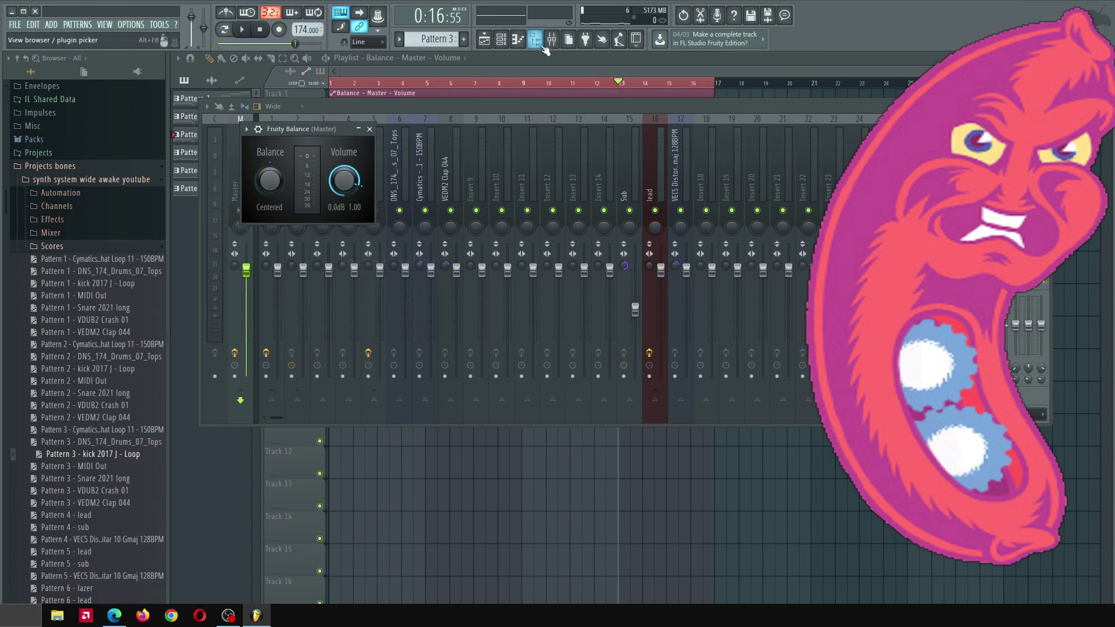
key("F12")
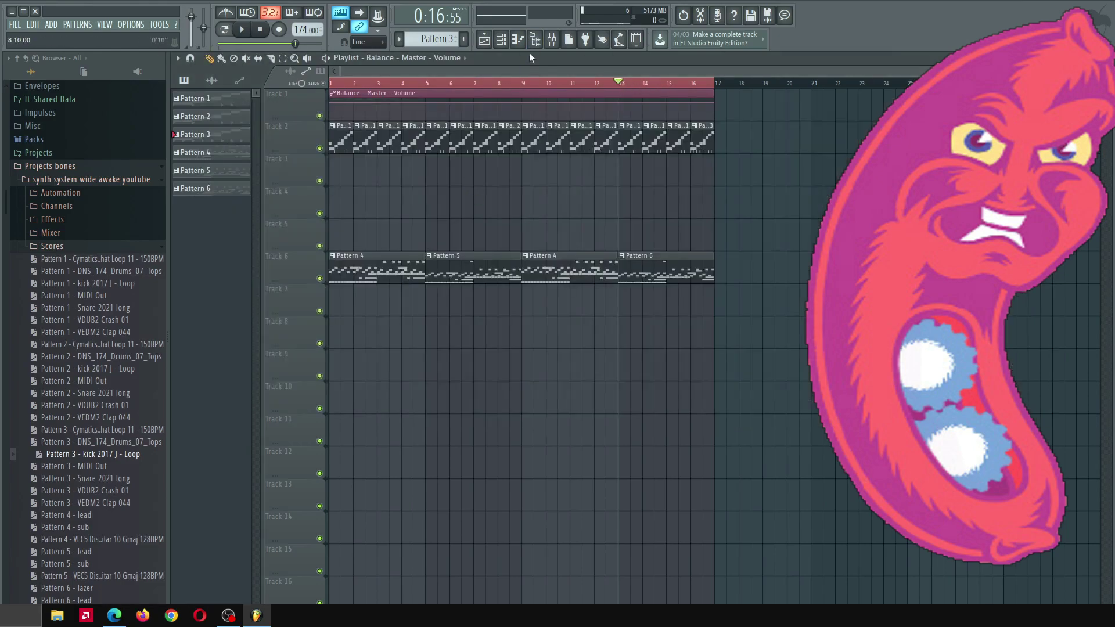
Create an automation clip for the lead's Fruity Filter cutoff frequency and move it to playlist Track 7
left_click(551, 40)
left_click(663, 190)
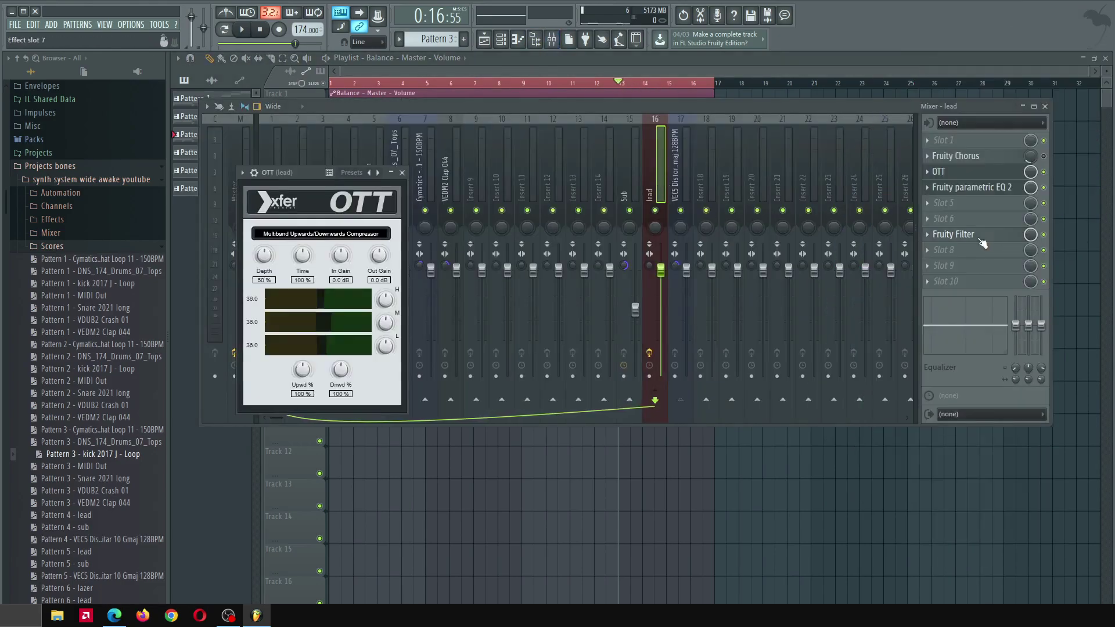
right_click(552, 231)
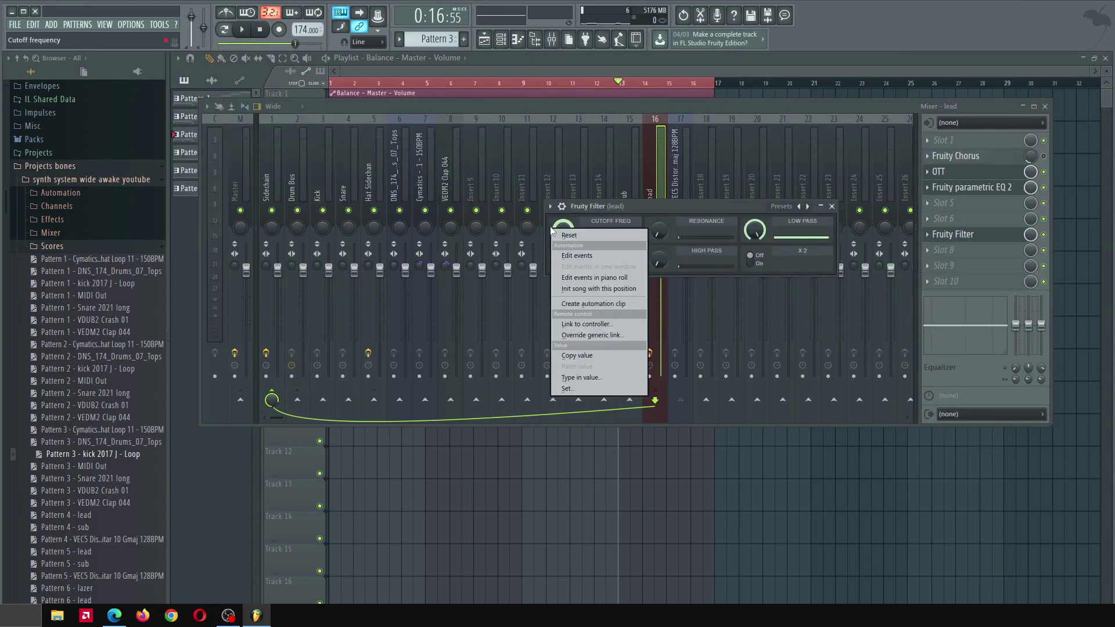
left_click(598, 304)
left_click(584, 69)
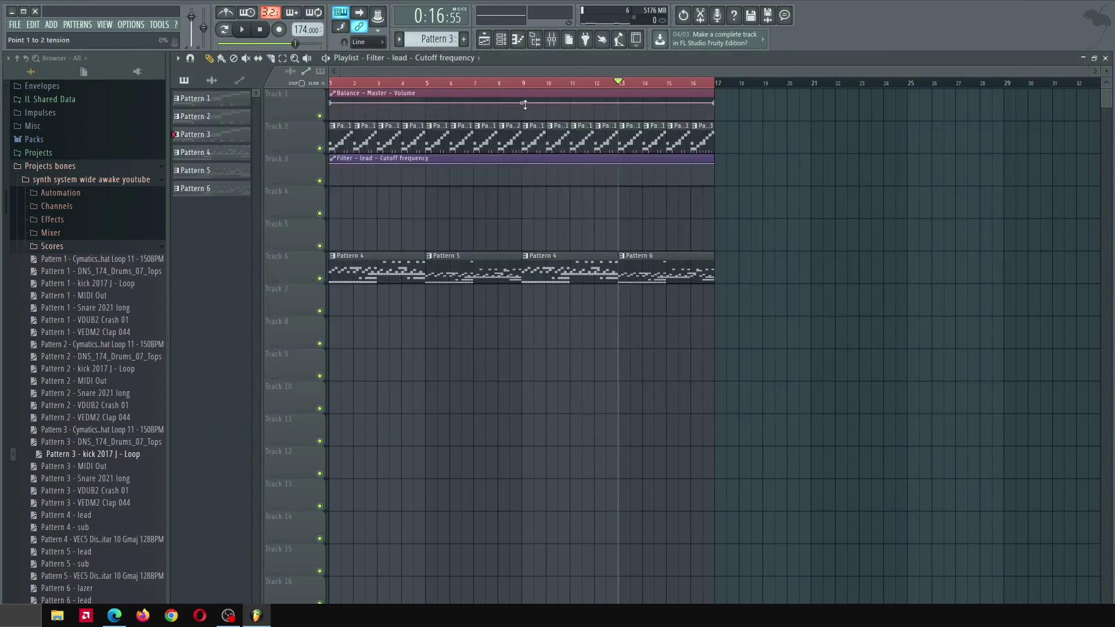
left_click_drag(497, 159, 497, 289)
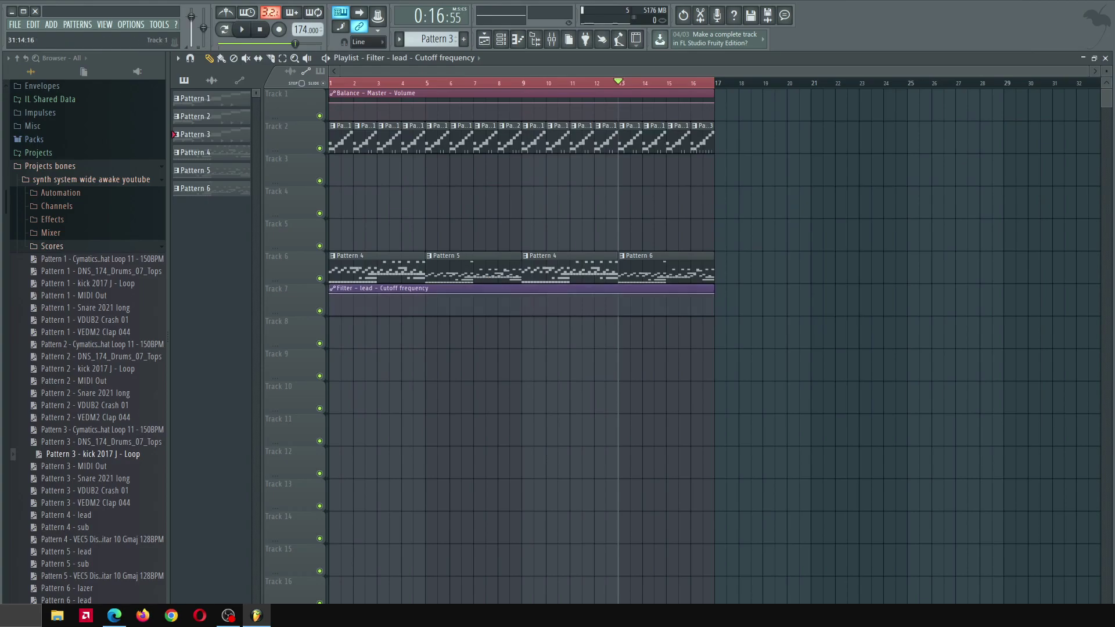
Shape the lead cutoff automation to drop sharply at bar 16 and ramp back up to full by bar 17
left_click_drag(1109, 72, 1109, 105)
scroll(831, 315, "down", 3)
scroll(716, 420, "up", 7)
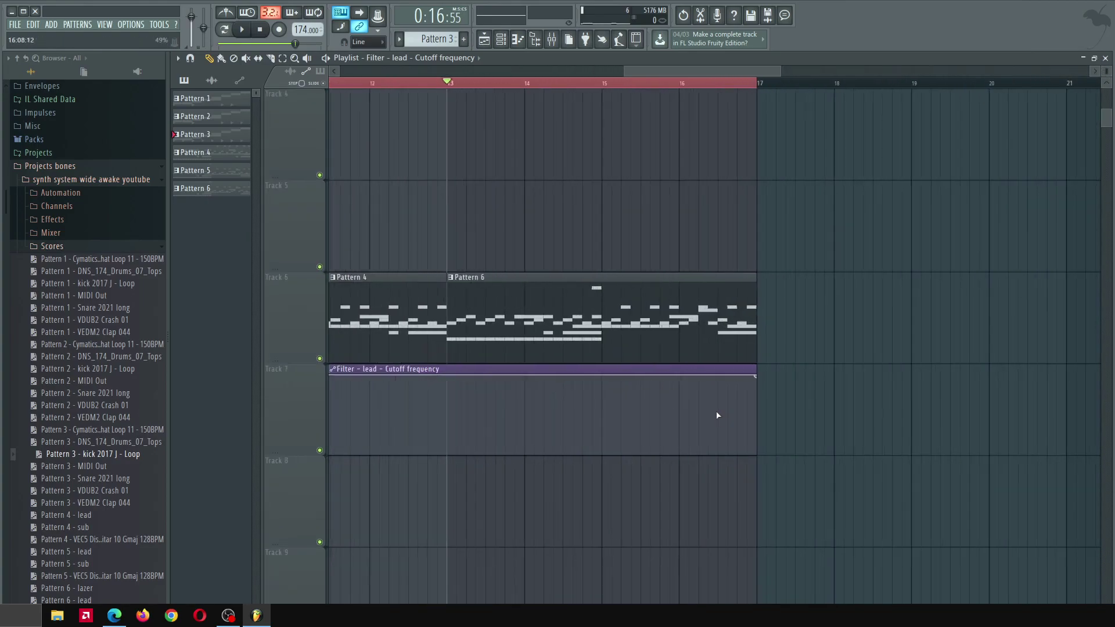
left_click_drag(596, 405, 600, 435)
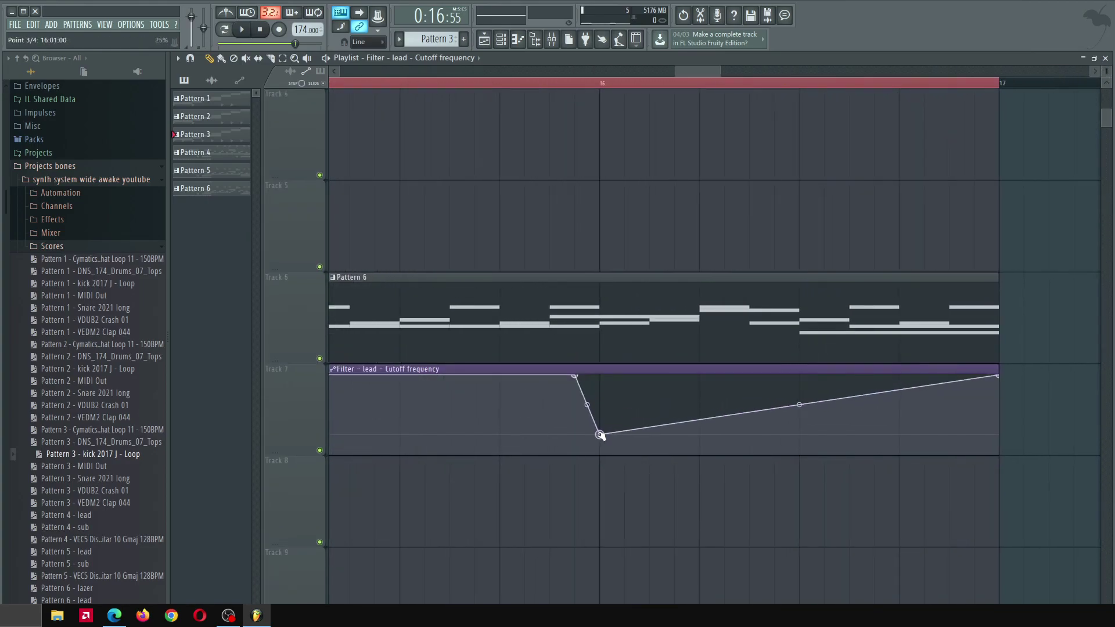
scroll(639, 179, "down", 5)
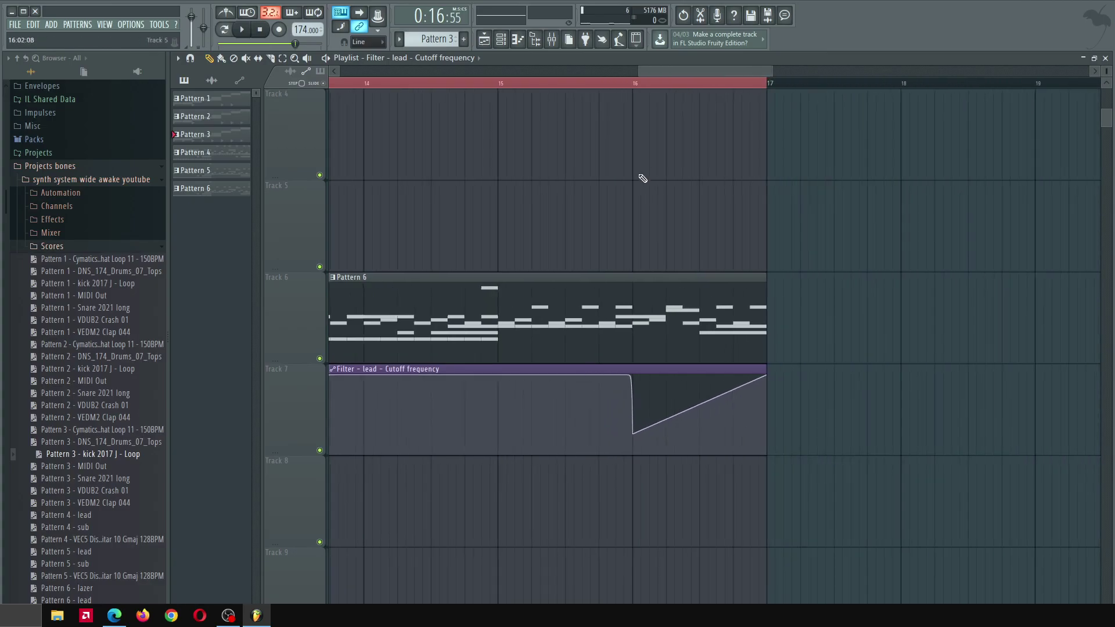
Play the arrangement from just before bar 16 to check the lead filter sweep
left_click(611, 83)
key("space")
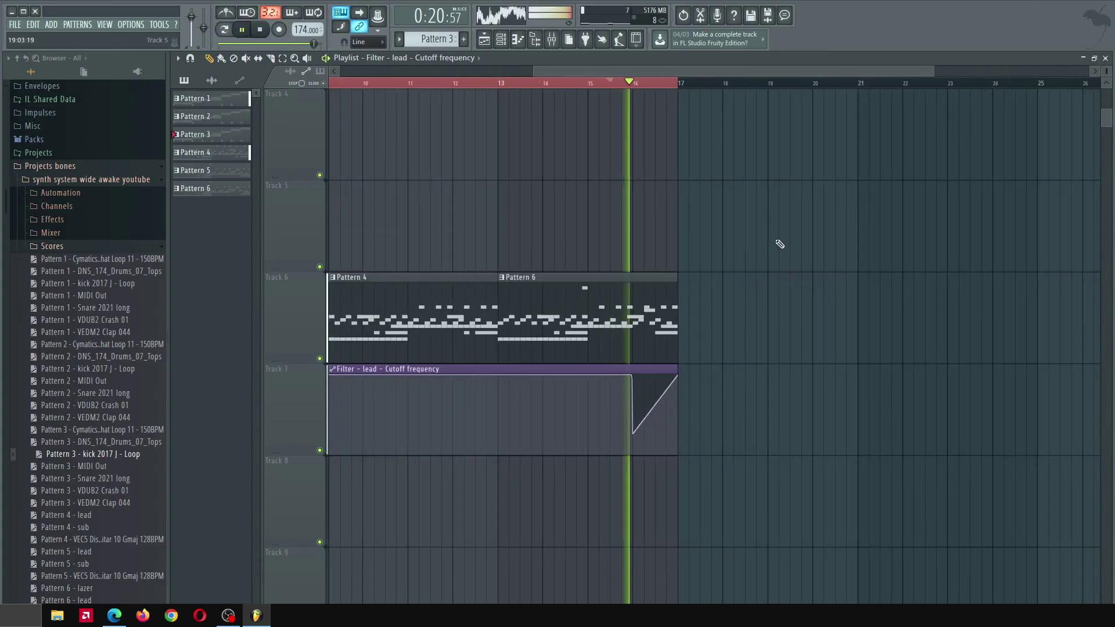
scroll(790, 221, "down", 3)
key("space")
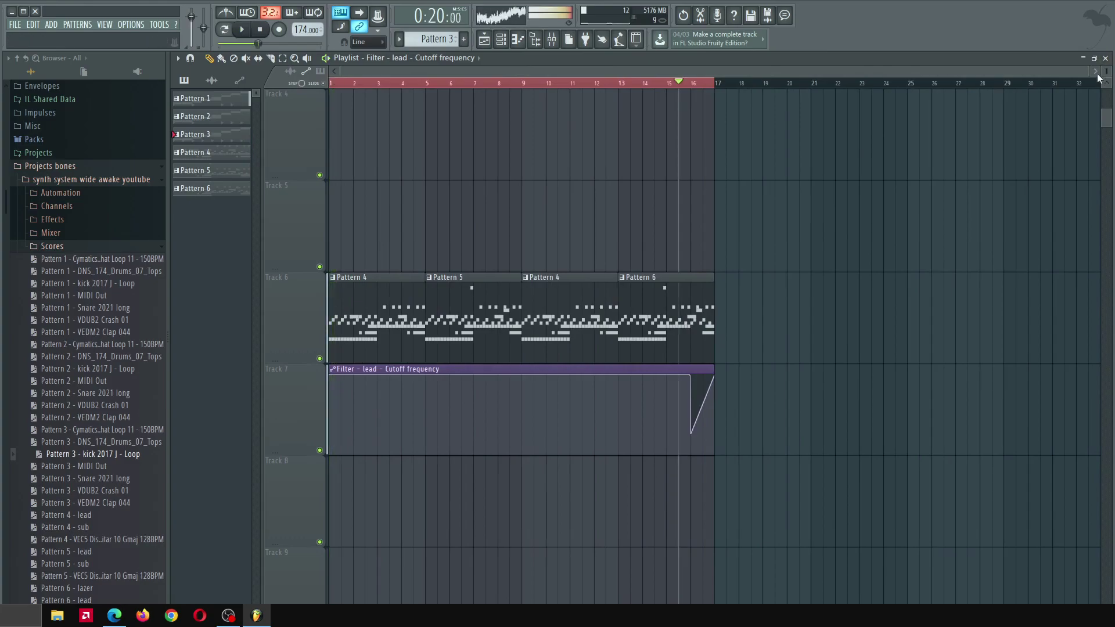
Add the saved VEC3 FX Sweep Up 50 audio channel to playlist Track 13 at bar 1
scroll(790, 221, "down", 2)
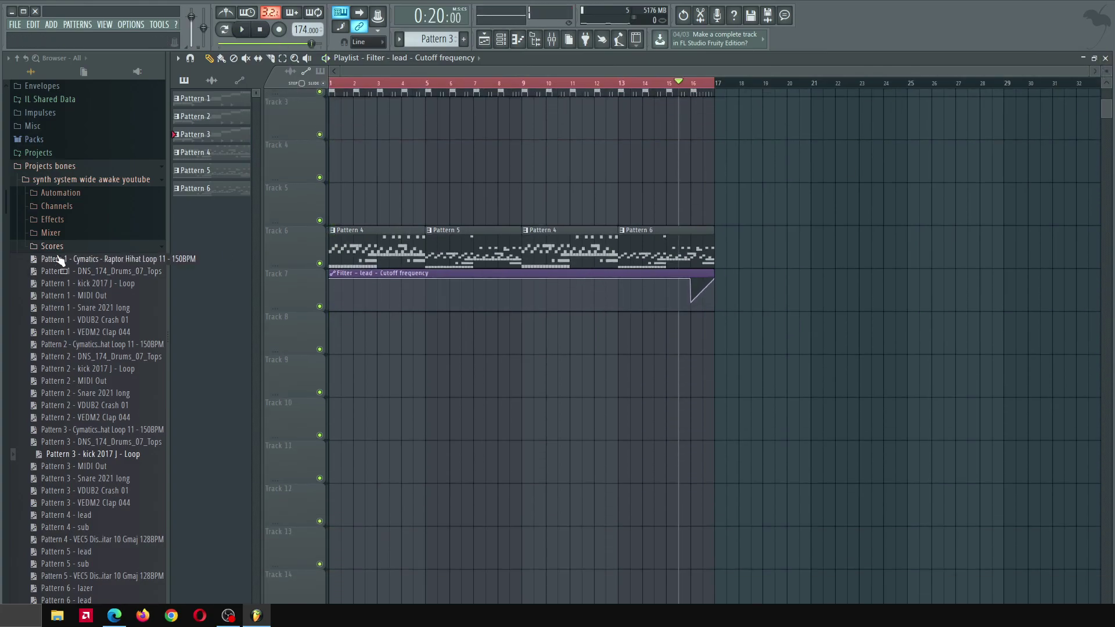
left_click(58, 206)
left_click(59, 219)
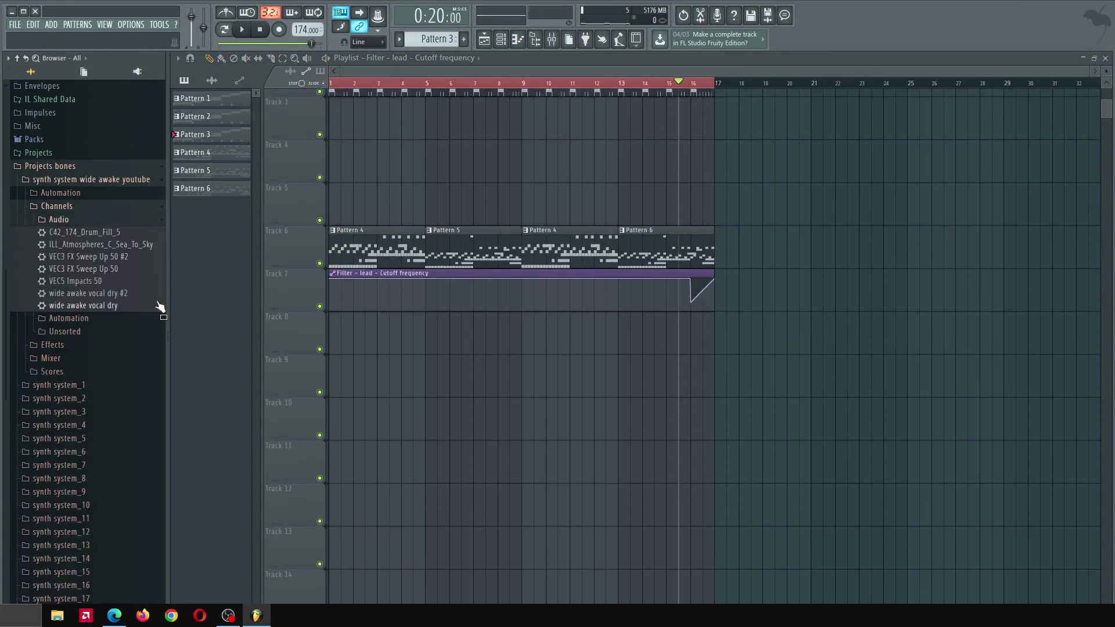
scroll(510, 406, "down", 4)
left_click(65, 270)
left_click_drag(64, 273, 388, 333)
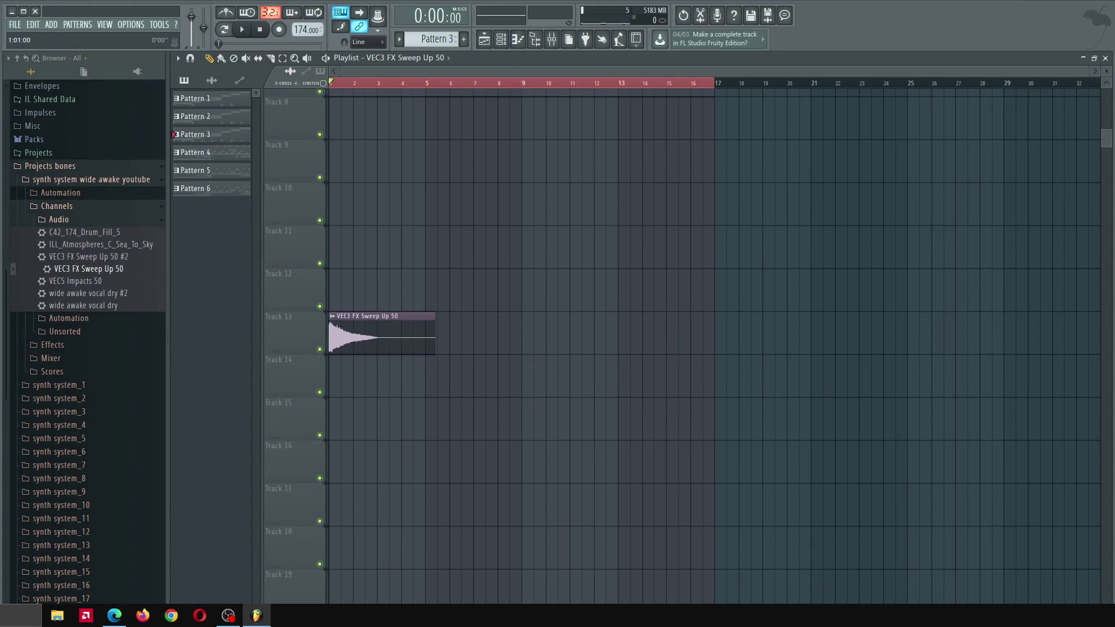
Audition the VEC3 FX Sweep Up 50 clip in the mix and link its channel to mixer insert 25
key("space")
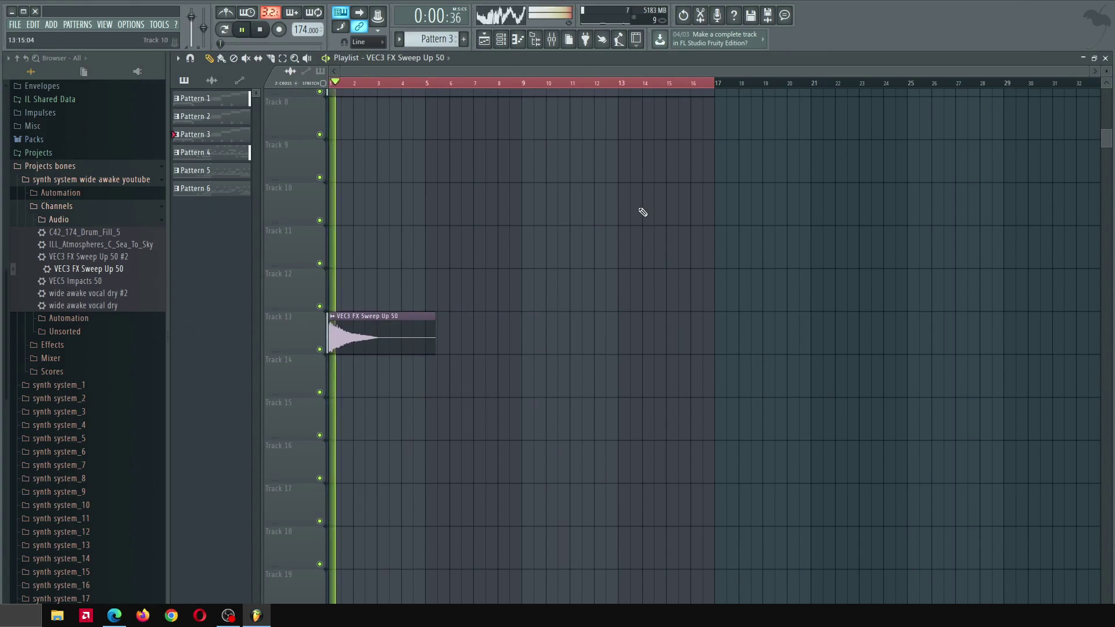
left_click(403, 323)
key("F9")
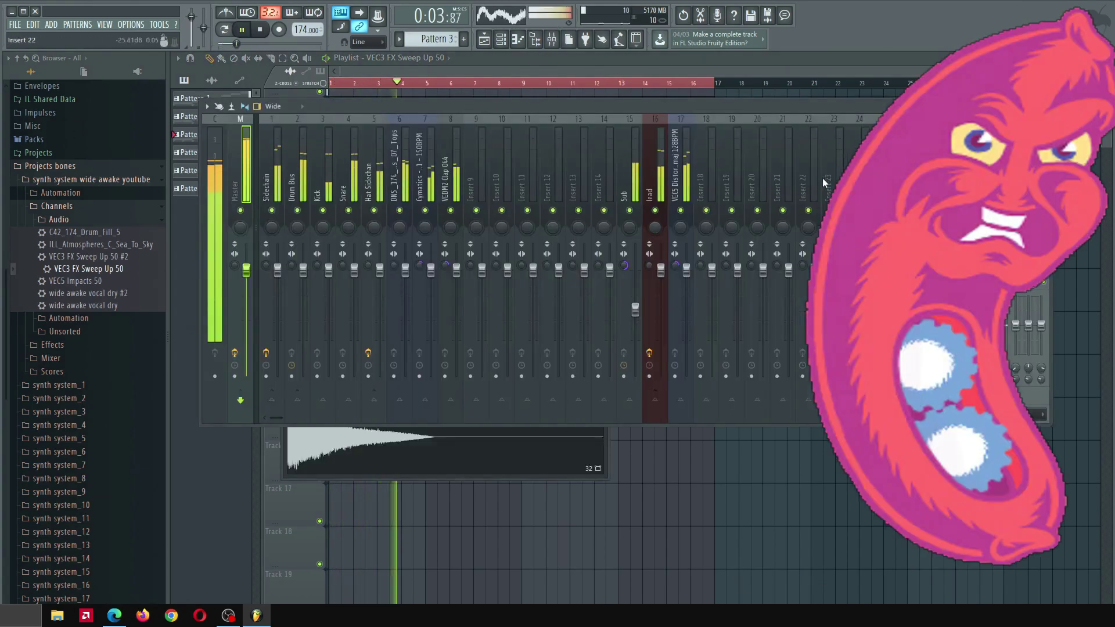
key("space")
left_click(883, 169)
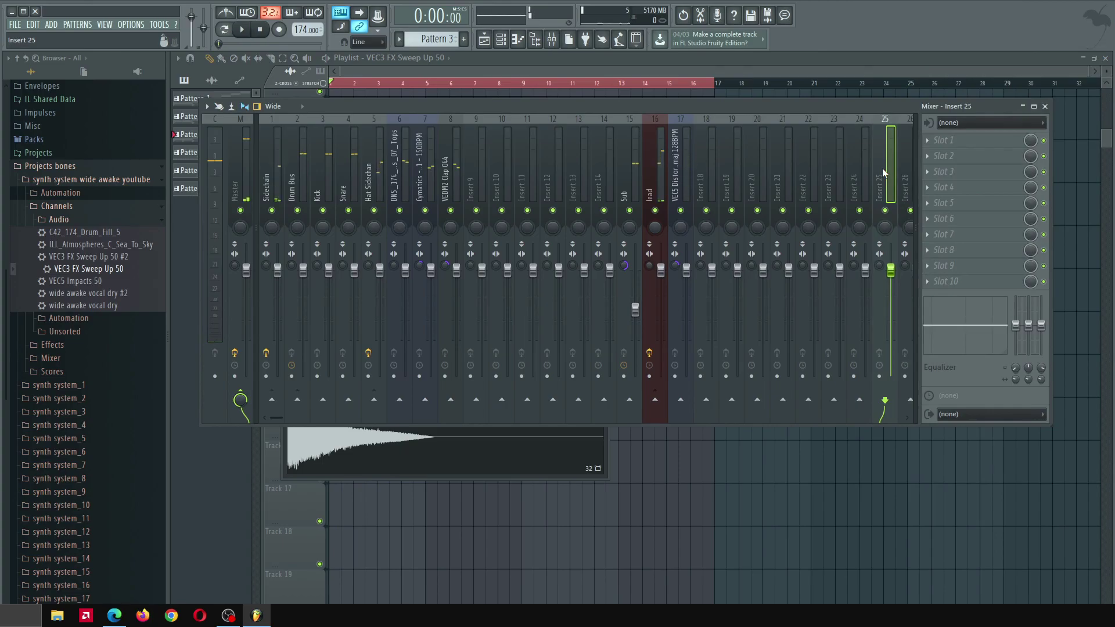
key("ctrl+l")
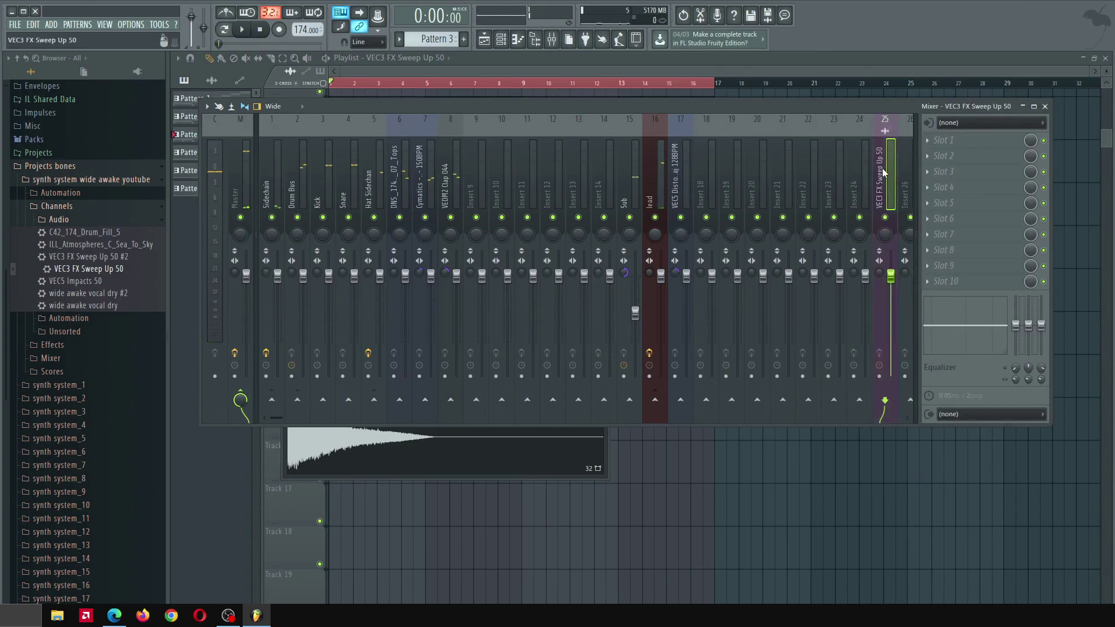
Route the VEC3 FX Sweep Up 50 mixer track only to the Sidechain track and reset its low-shelf EQ band
right_click(271, 400)
left_click(884, 180)
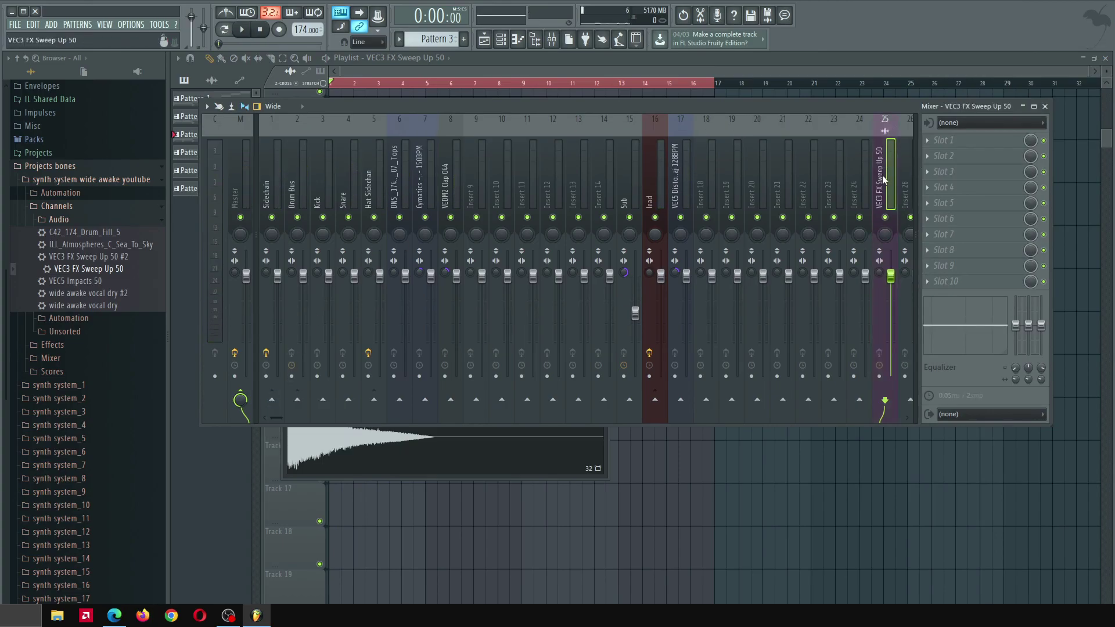
right_click(274, 405)
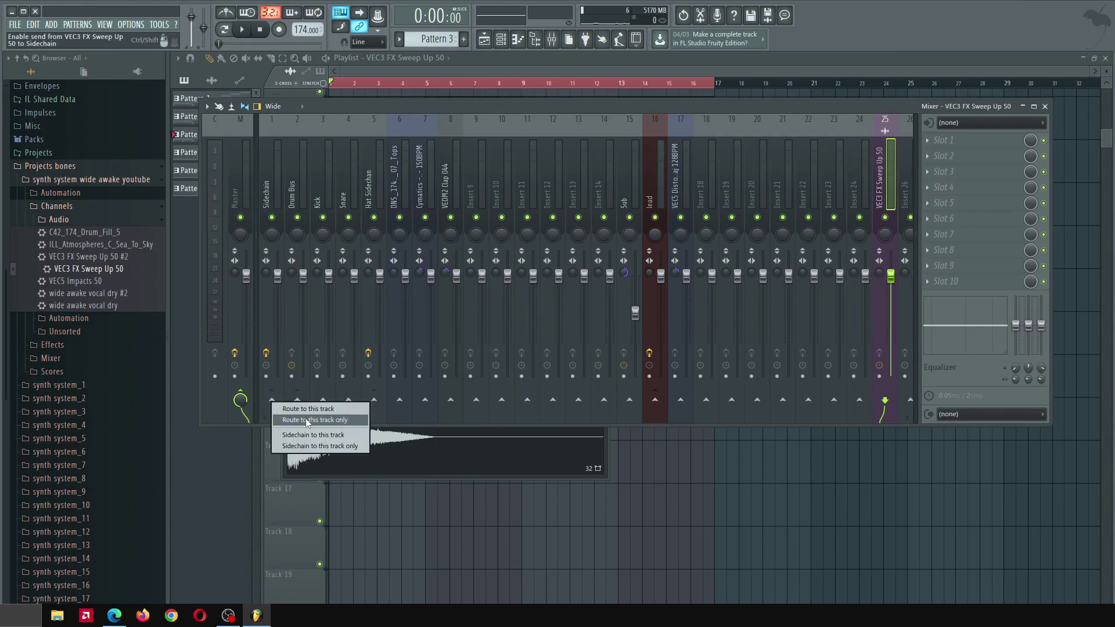
left_click(305, 418)
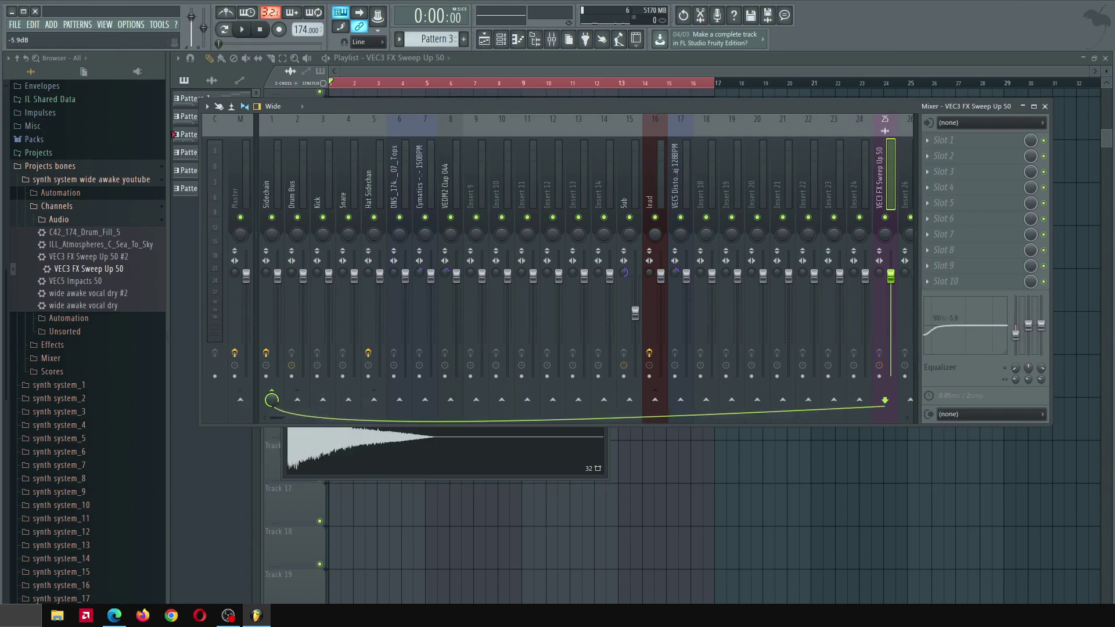
right_click(1016, 360)
left_click(976, 499)
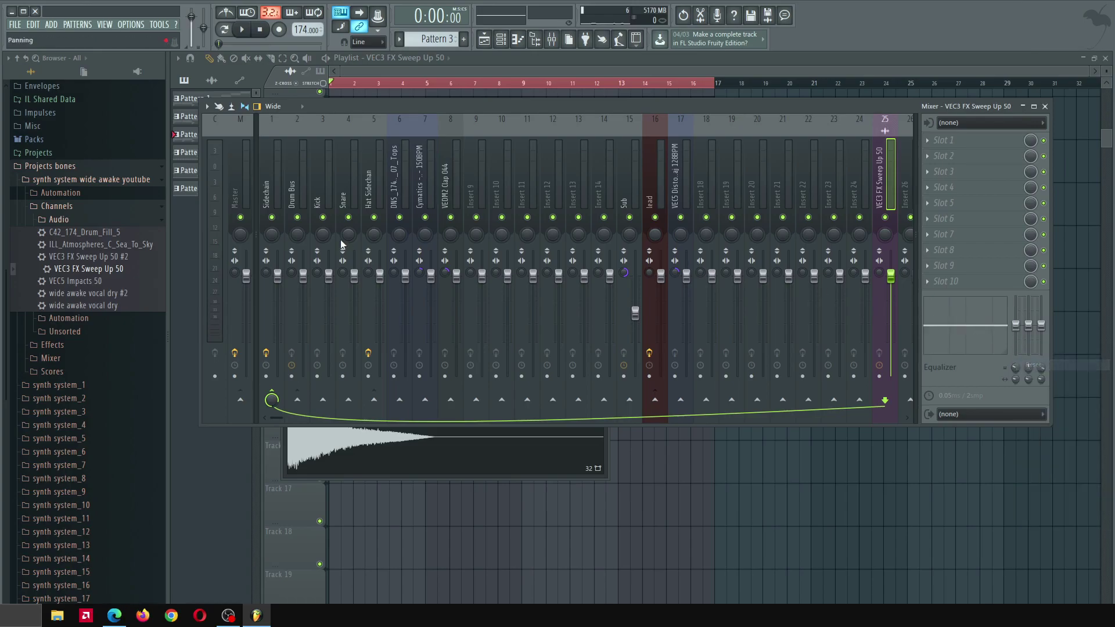
Play the arrangement from bar 1 to check the sidechained sweep effect in the mix
left_click(478, 64)
key("space")
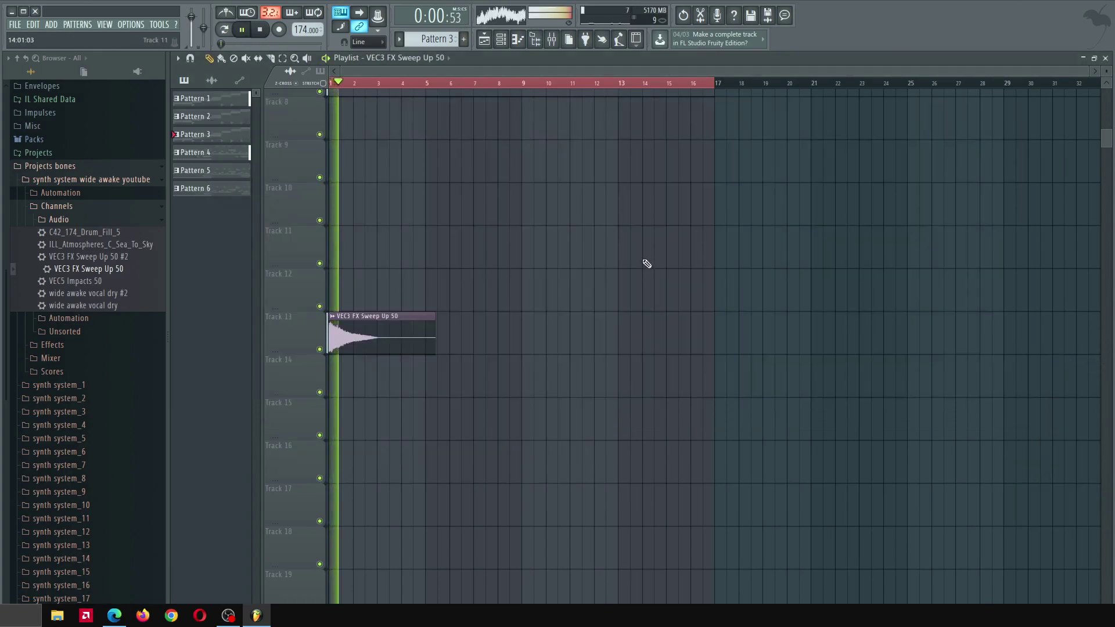
scroll(513, 254, "up", 5)
scroll(505, 257, "down", 4)
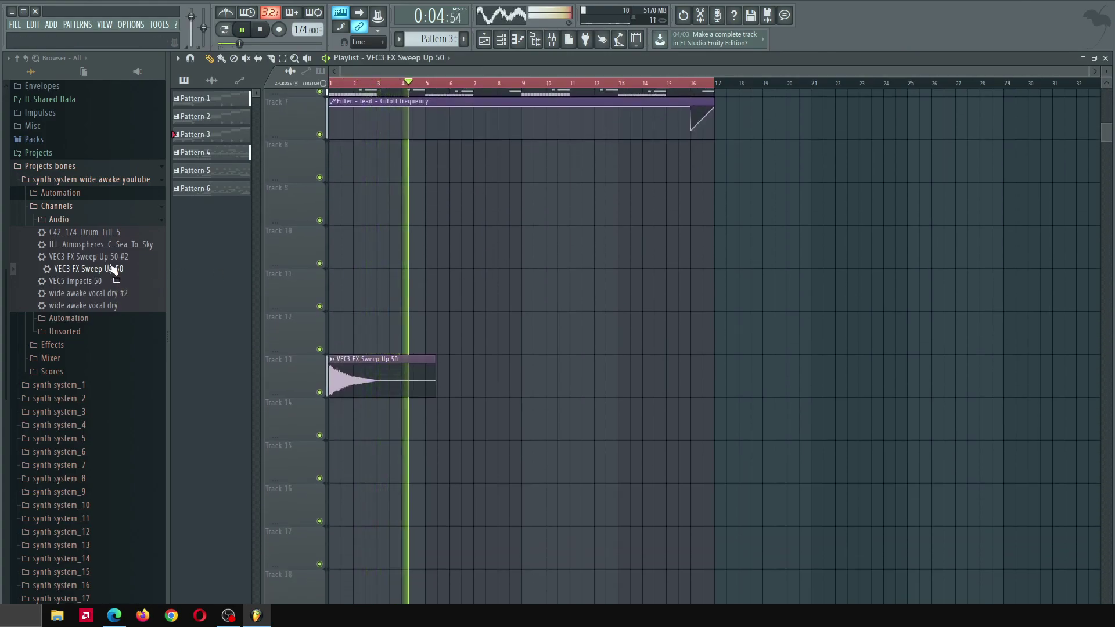
key("space")
Place ILL_Atmospheres_C_Sea_To_Sky on playlist Track 16 and trim it to bars 13 to 16 by slicing and deleting the excess
left_click_drag(484, 529, 411, 473)
scroll(708, 374, "down", 3)
left_click_drag(714, 333, 335, 390)
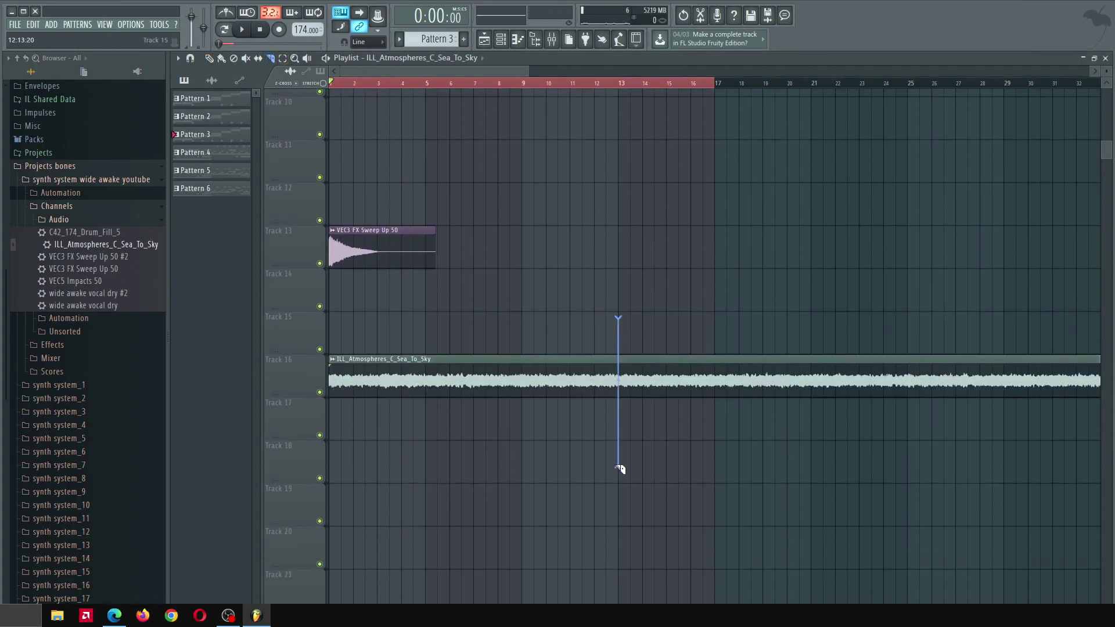
left_click_drag(716, 402, 716, 402)
right_click(577, 375)
right_click(794, 363)
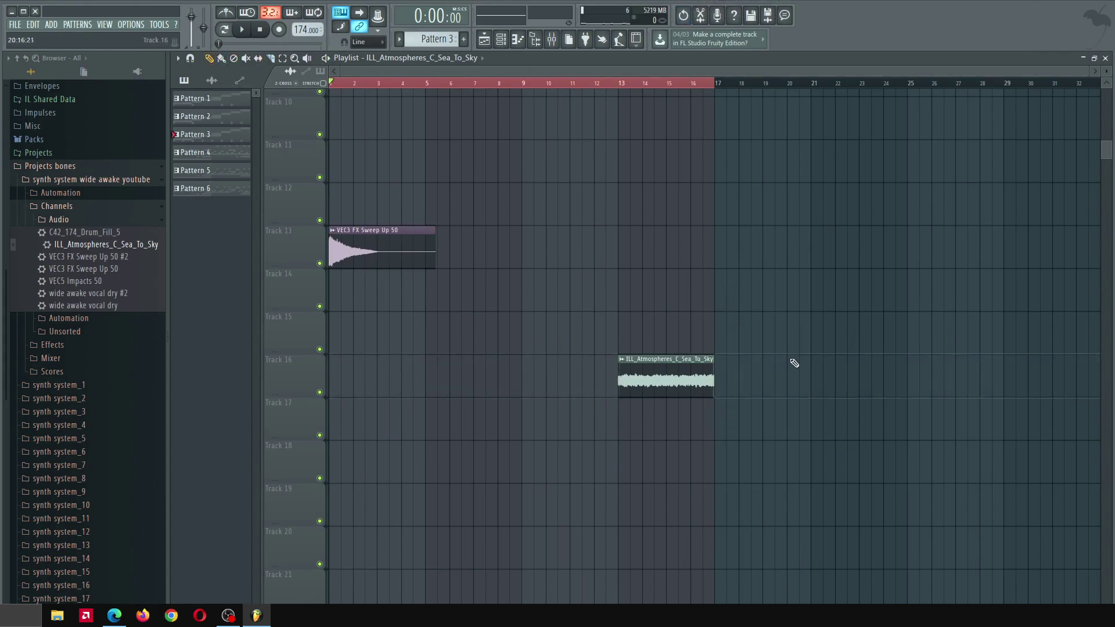
Link the ILL_Atmospheres_C_Sea_To_Sky channel to mixer insert 26
double_click(674, 367)
key("F9")
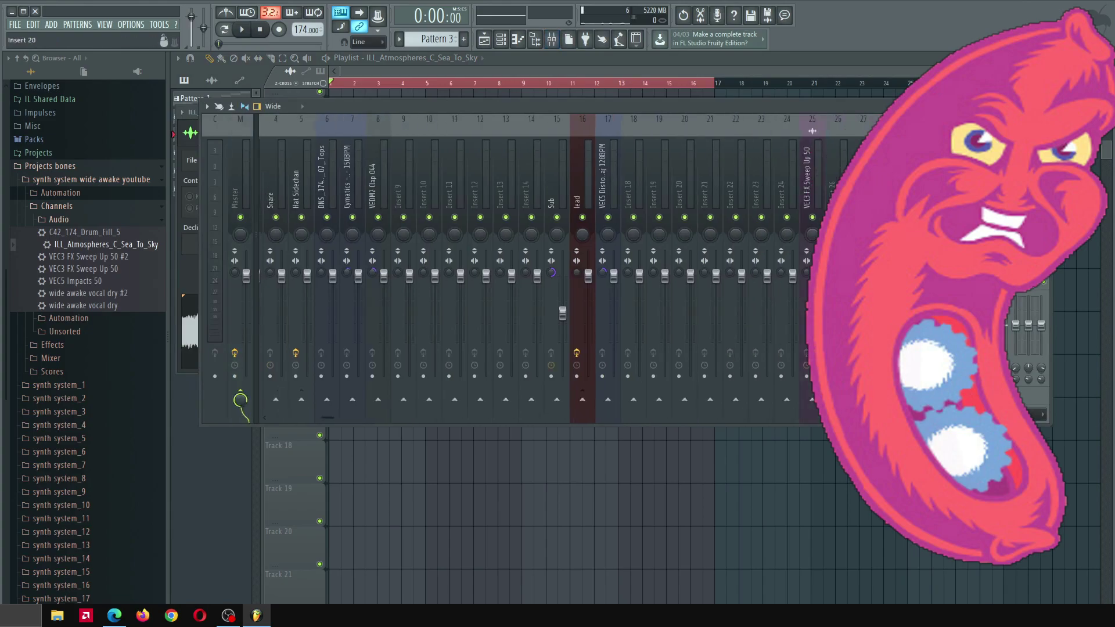
key("ctrl+l")
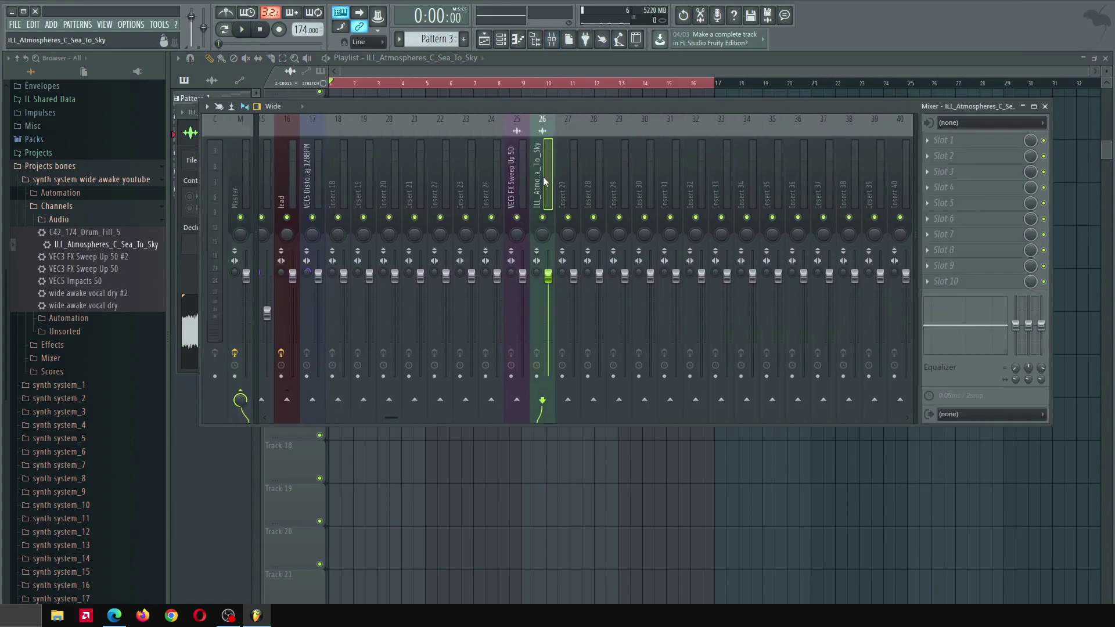
Route the atmosphere's mixer track only to Sidechain and cut its low-shelf EQ band to -18 dB at about 209 Hz
left_click_drag(389, 415, 222, 417)
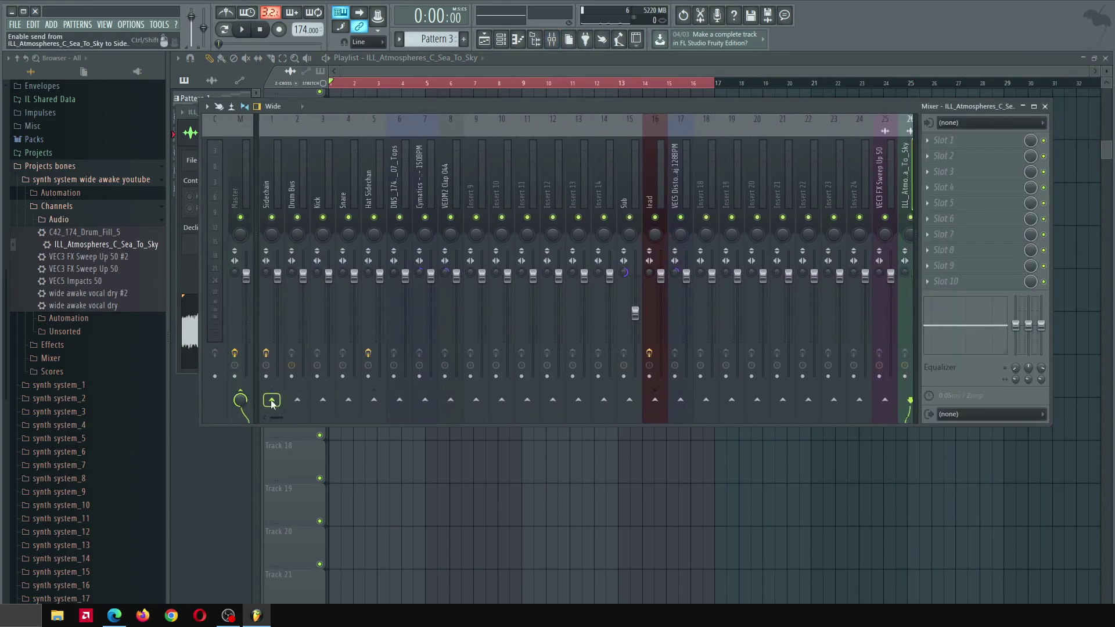
scroll(888, 174, "right", 1)
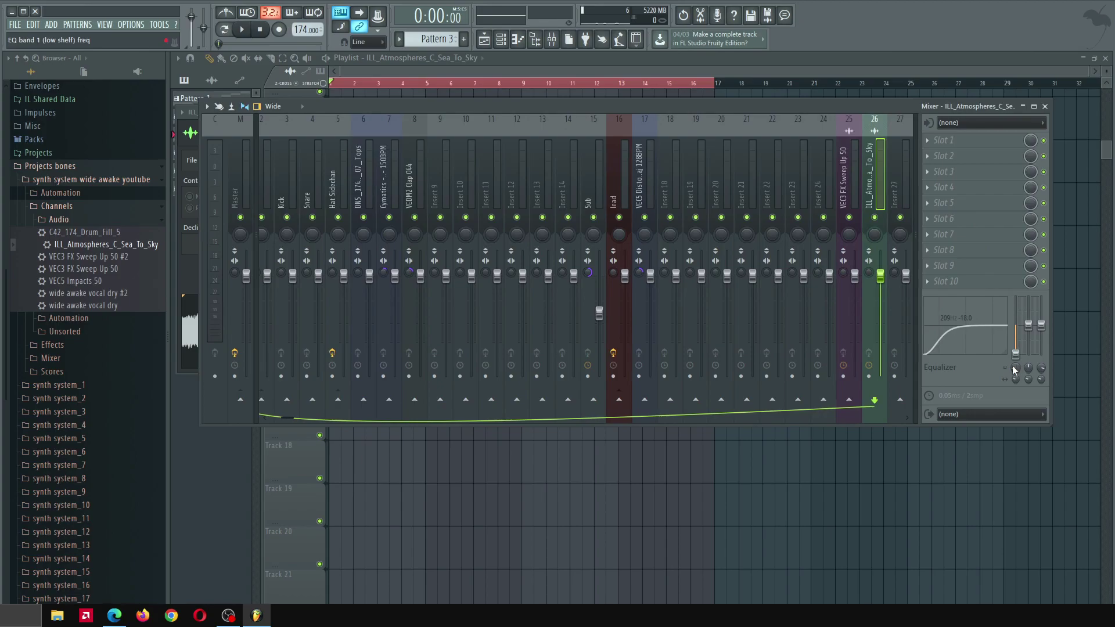
key("F9")
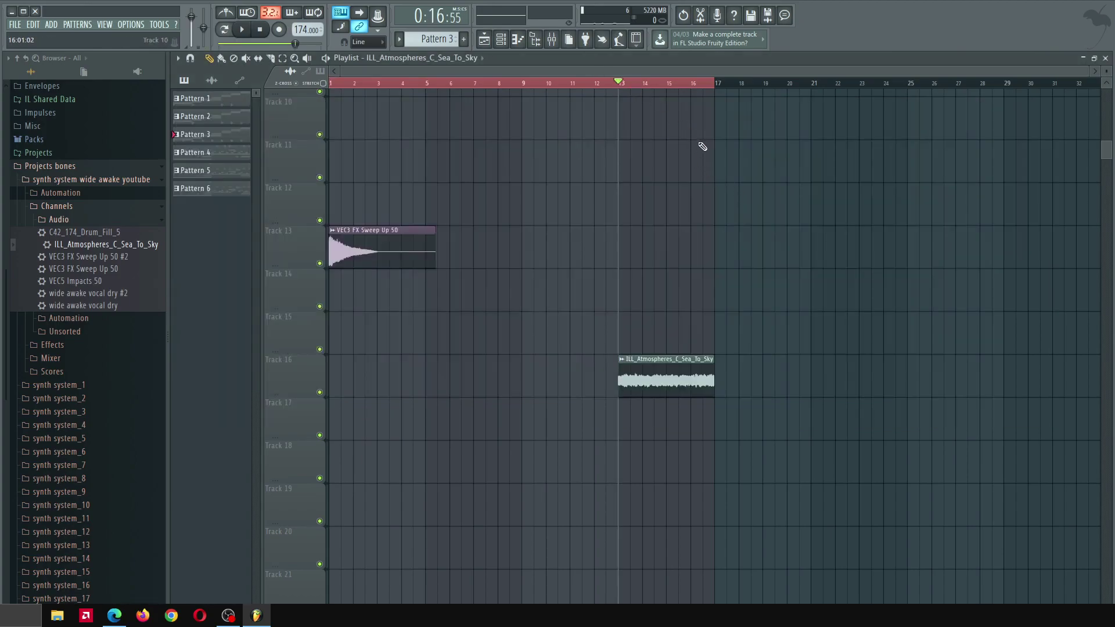
Play the arrangement from bar 13 to check how the atmosphere layer sits in the mix
key("space")
key("space")
key("space")
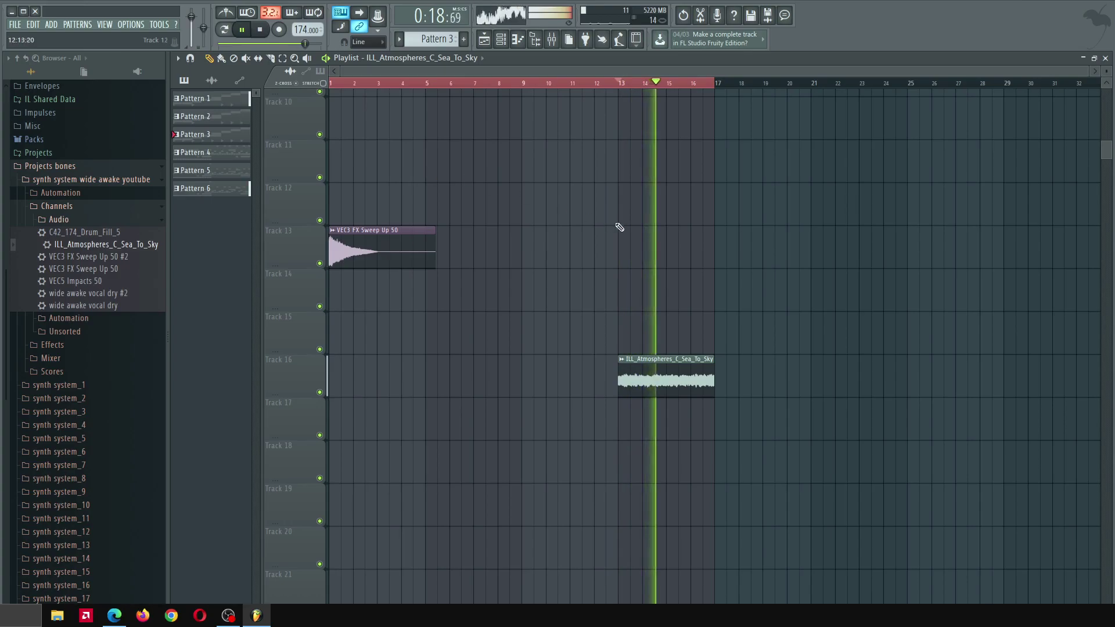
left_click_drag(1107, 71, 1107, 82)
left_click_drag(1107, 146, 1107, 86)
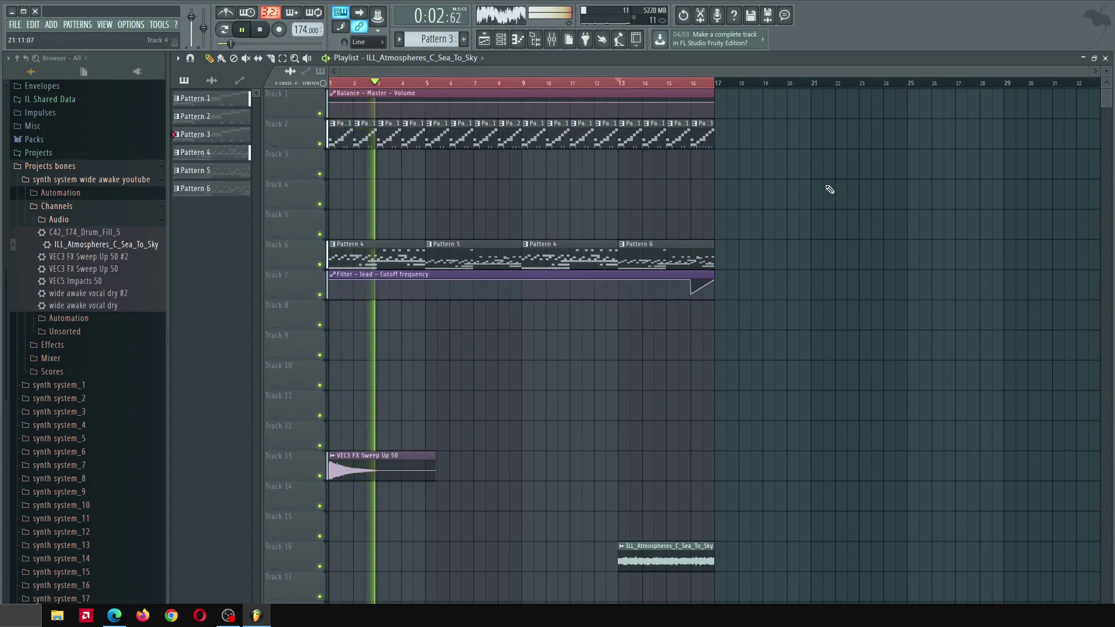
scroll(739, 403, "down", 3)
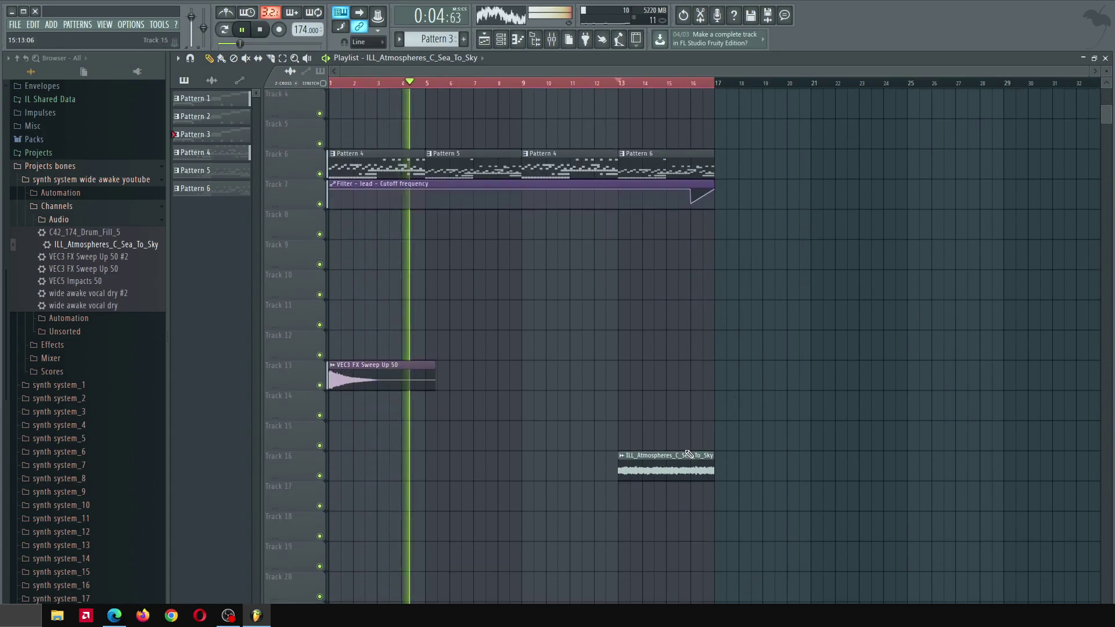
Set the ILL_Atmospheres_C_Sea_To_Sky channel volume to about 49% and stop playback
double_click(685, 456)
left_click_drag(415, 130, 416, 133)
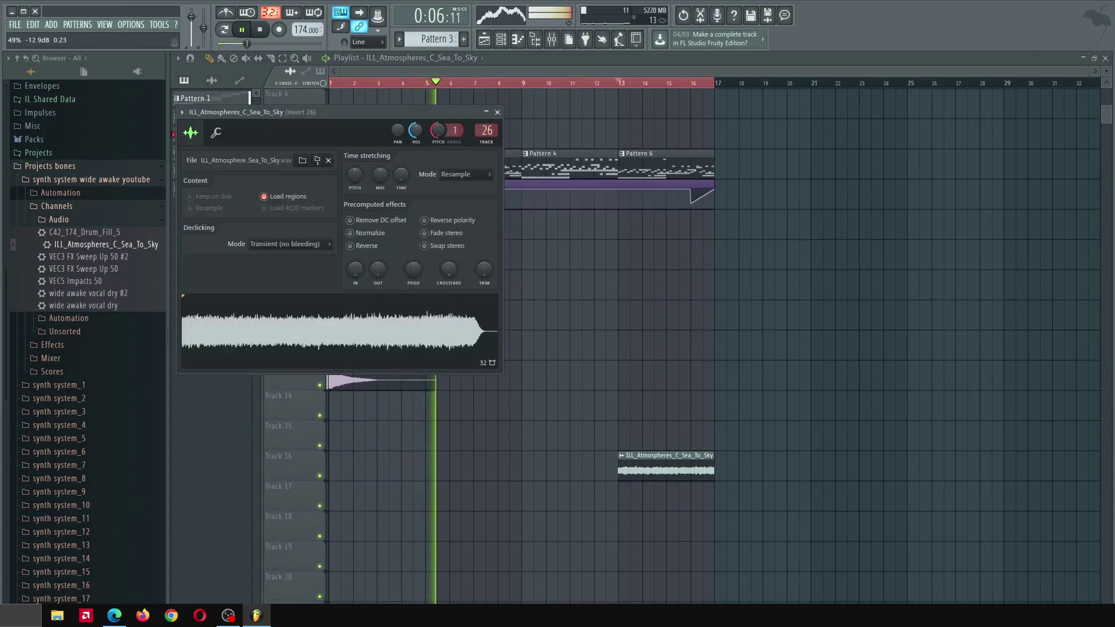
right_click(689, 220)
key("space")
Duplicate all playlist clips from bars 1 to 16 into bars 17 to 32 and clear the selection
scroll(1109, 99, "up", 3)
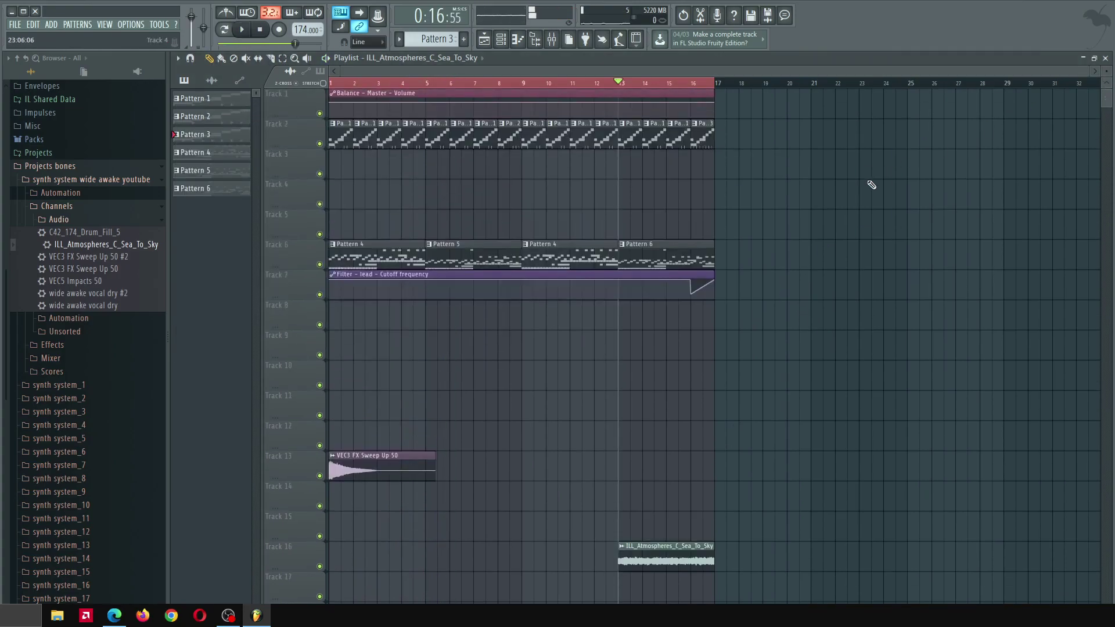
key("ctrl+a")
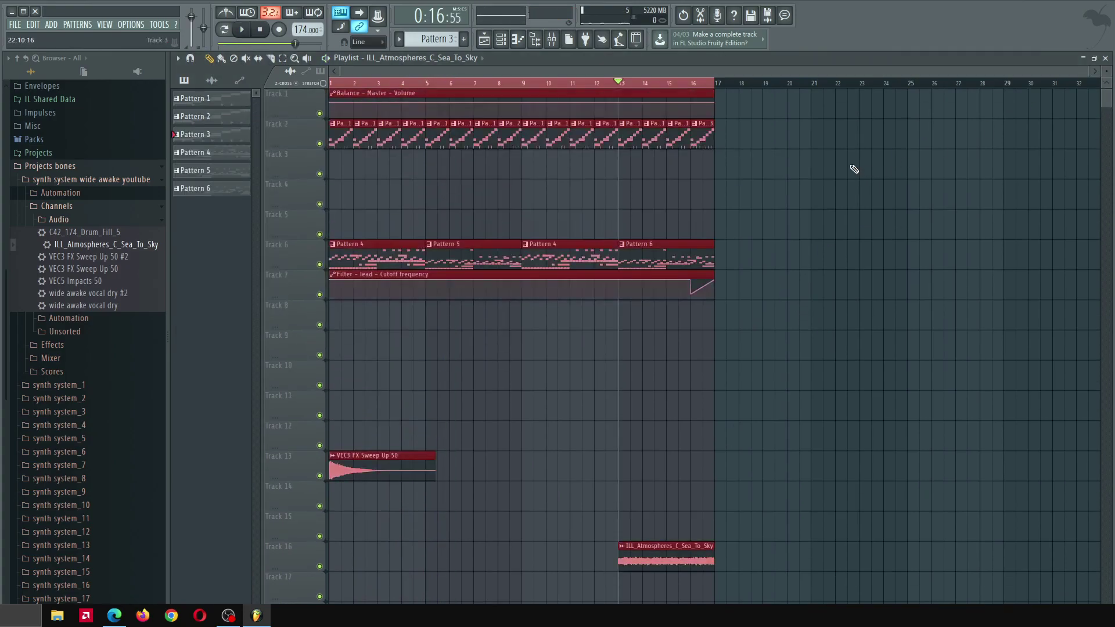
key("ctrl+b")
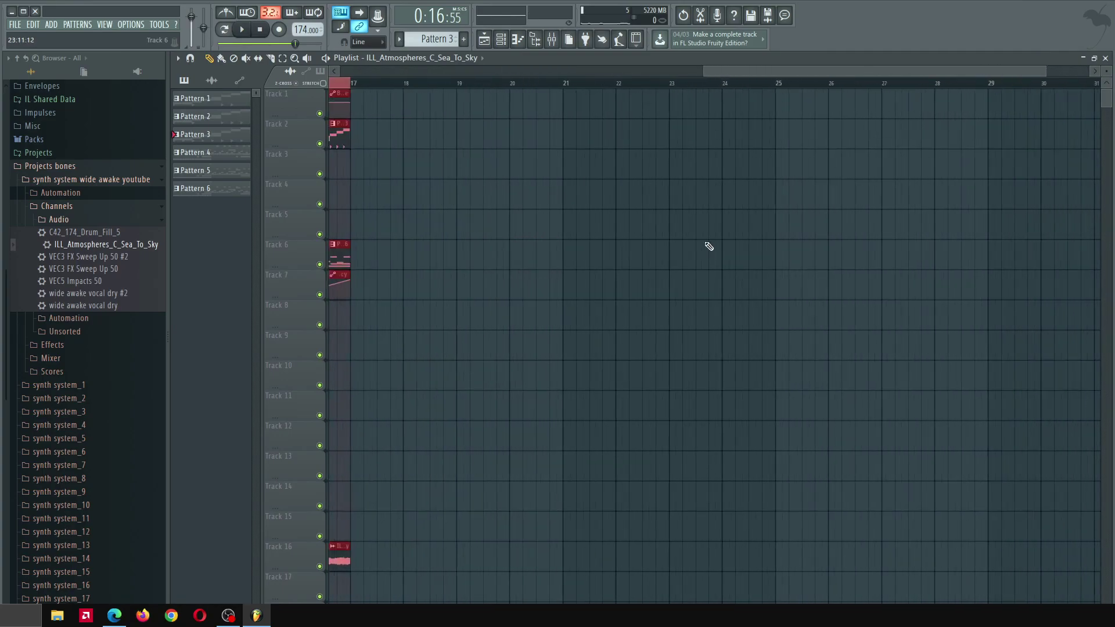
key("ctrl+a")
key("ctrl+d")
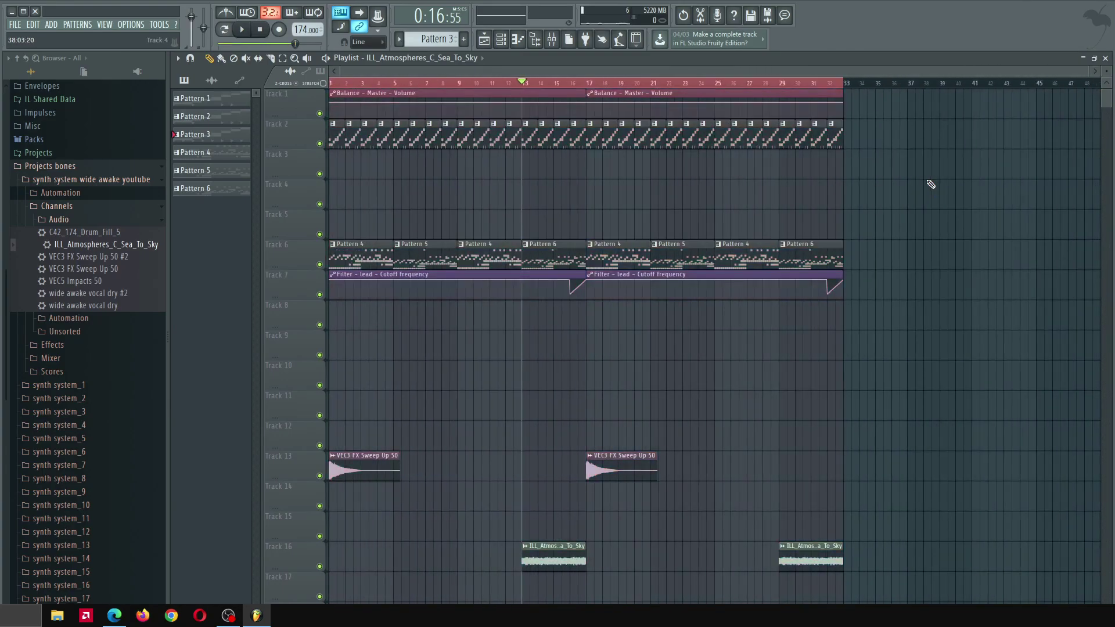
Make the Pattern 4 clip at bar 17 on Track 6 a unique pattern
scroll(576, 246, "up", 4)
left_click_drag(1105, 71, 1105, 96)
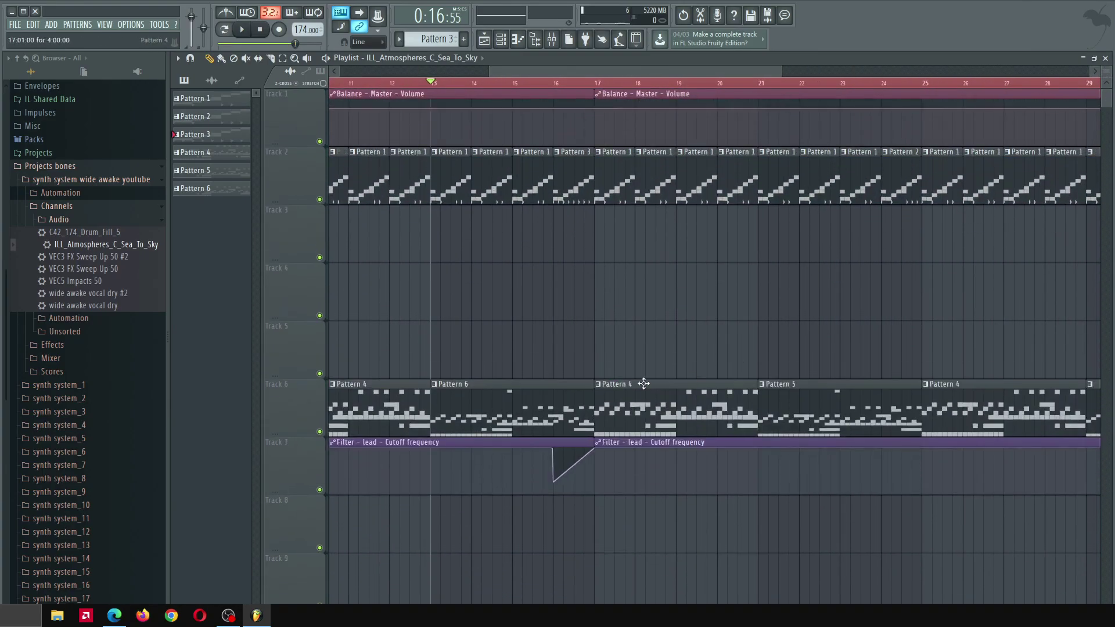
right_click(602, 391)
left_click(639, 458)
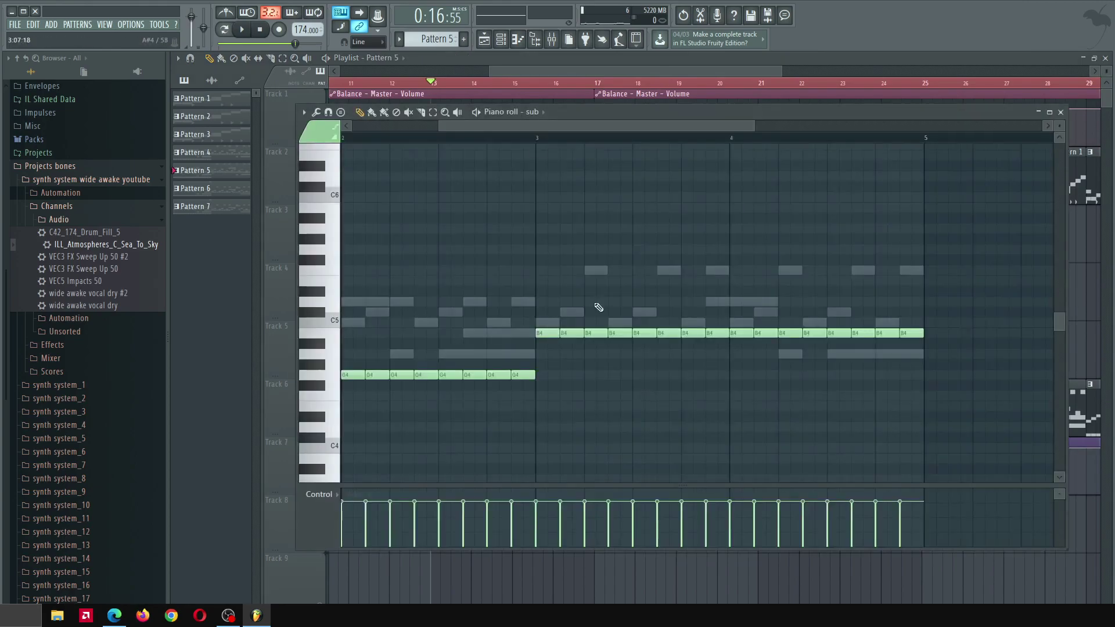
Edit the new pattern's lead melody so its first short note is D5 and the following long note is C#5
left_click(501, 42)
left_click(597, 293)
scroll(597, 293, "down", 4)
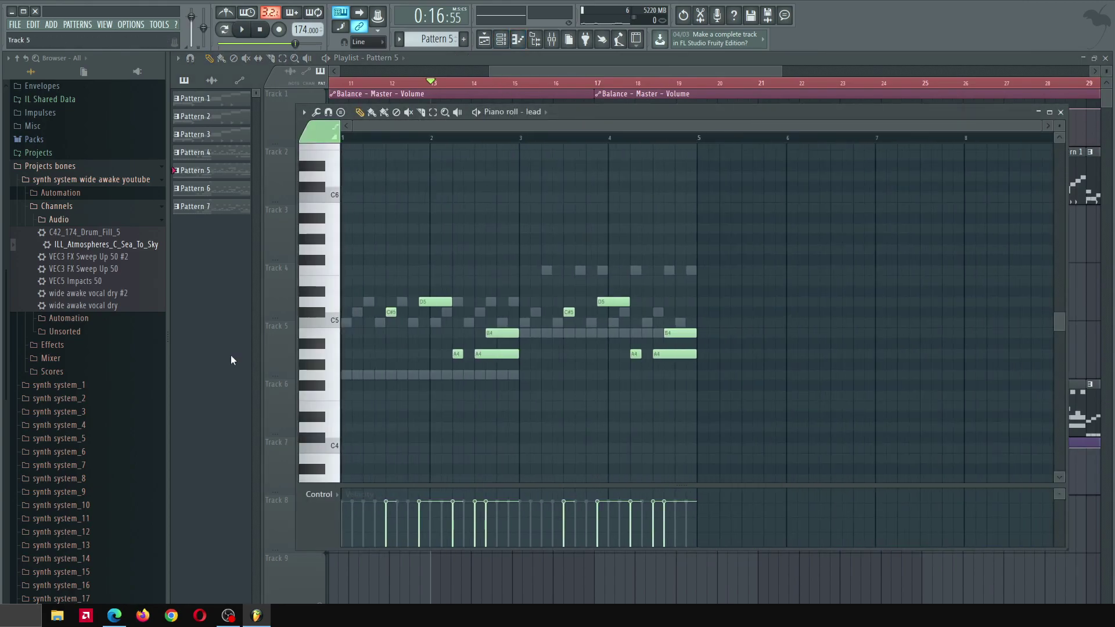
scroll(231, 355, "up", 4)
scroll(400, 327, "up", 2)
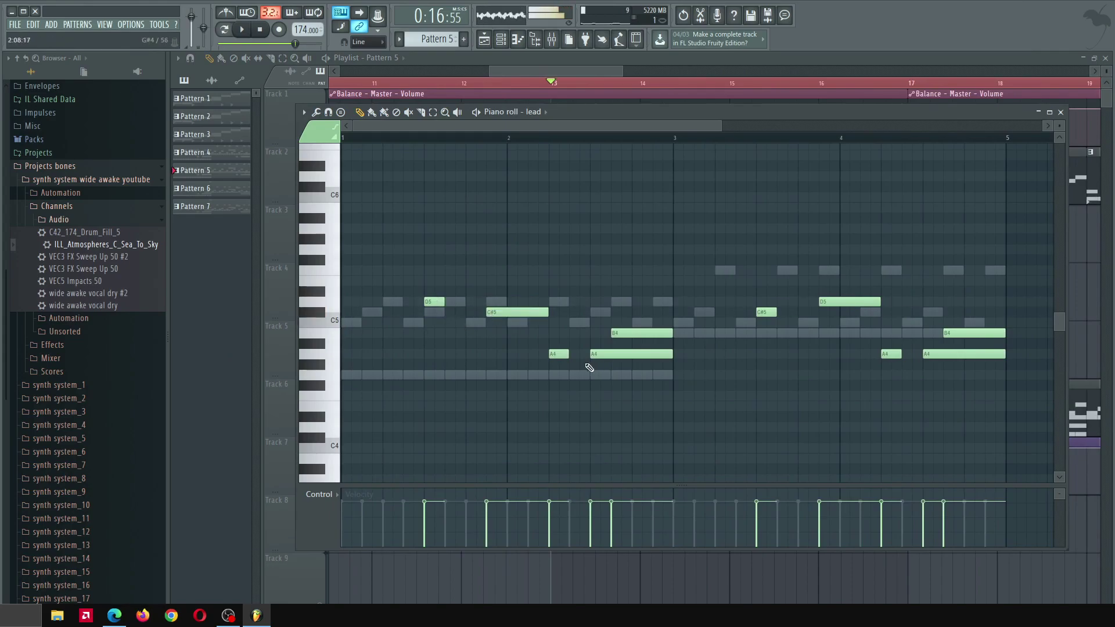
double_click(558, 356)
left_click(618, 373)
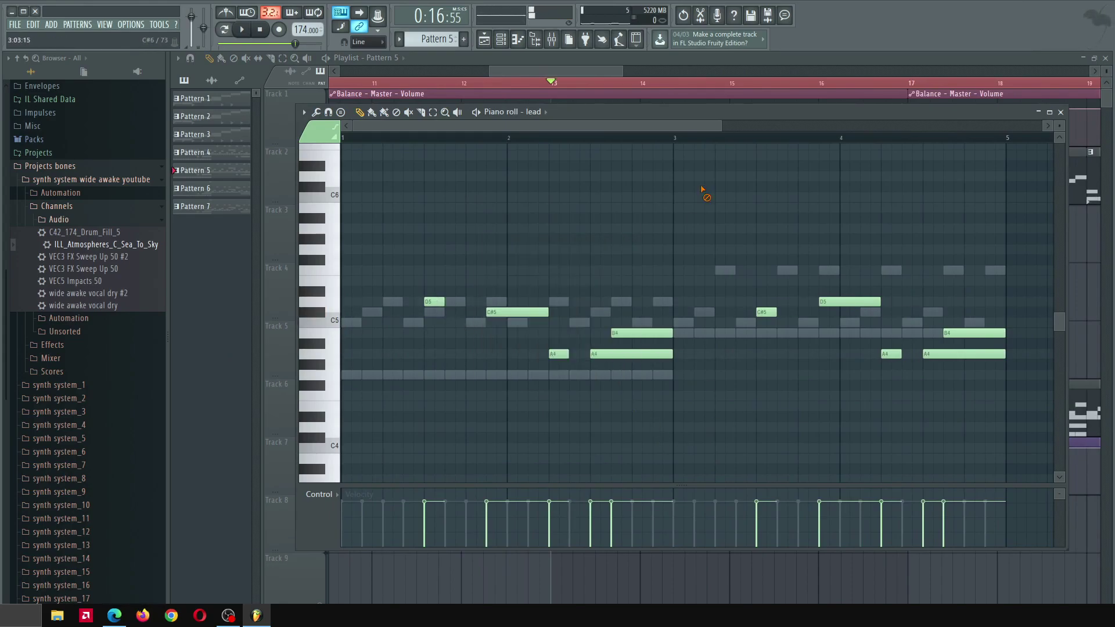
Replace the Pattern 4 clip at bar 25 with Pattern 5 and play the arrangement from bar 13
left_click(600, 56)
scroll(712, 380, "down", 4)
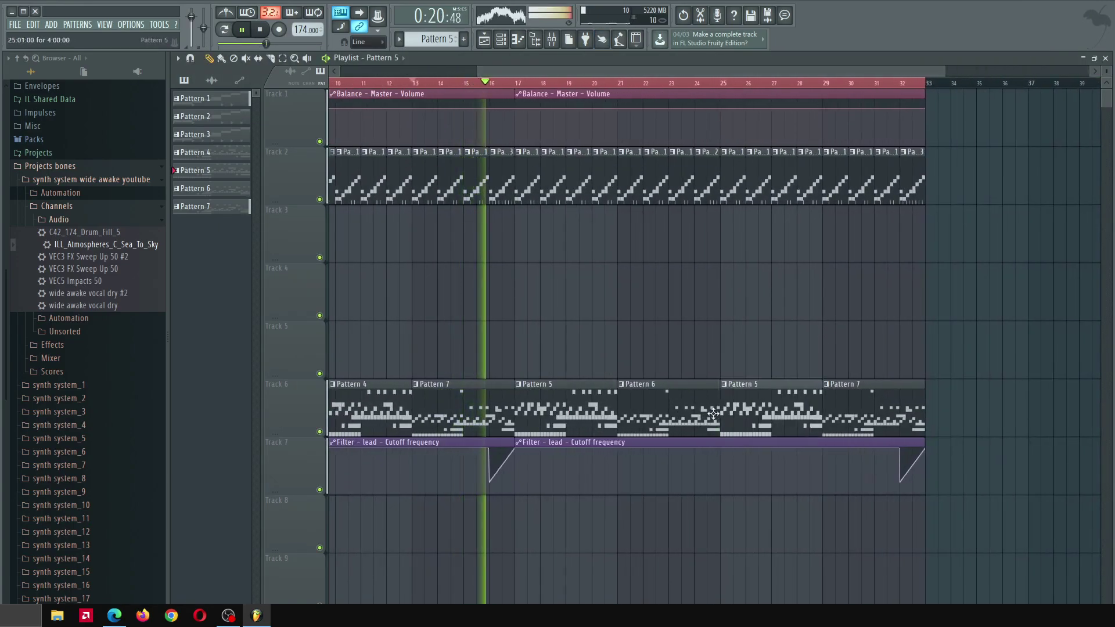
scroll(684, 287, "down", 2)
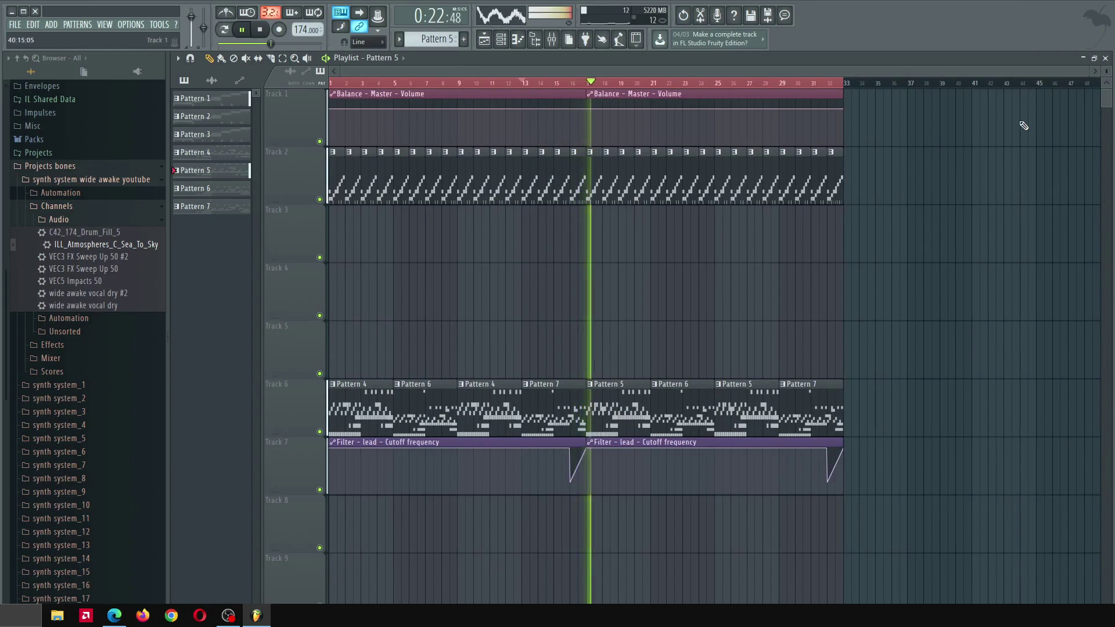
scroll(1107, 93, "down", 2)
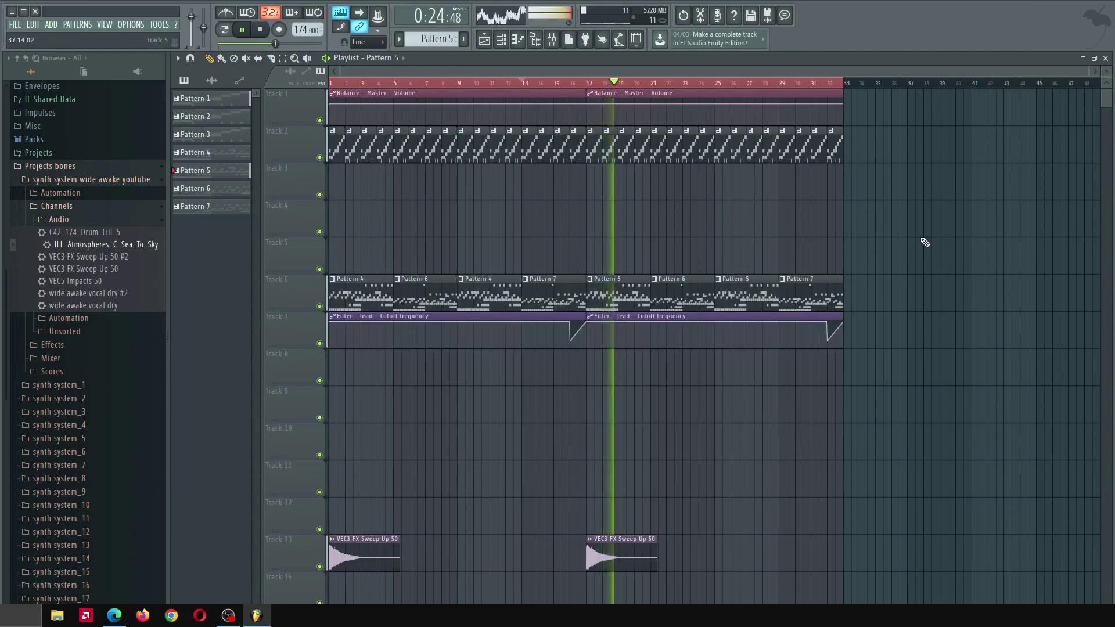
Inspect the long snare channel in the channel rack while listening to bars 17 to 28
key("F6")
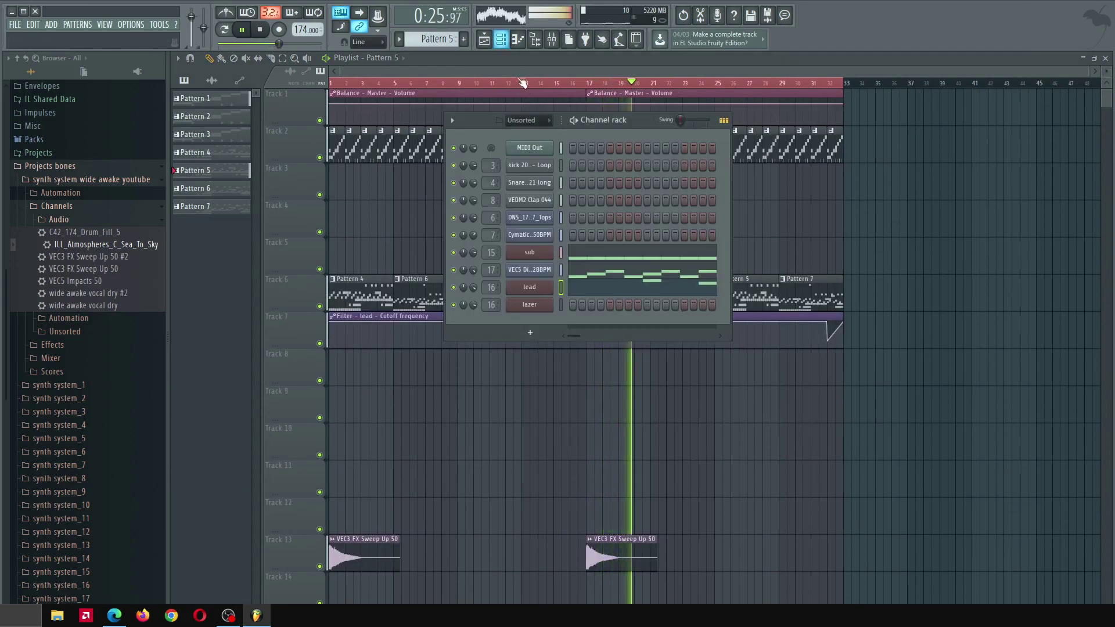
left_click(529, 182)
key("F12")
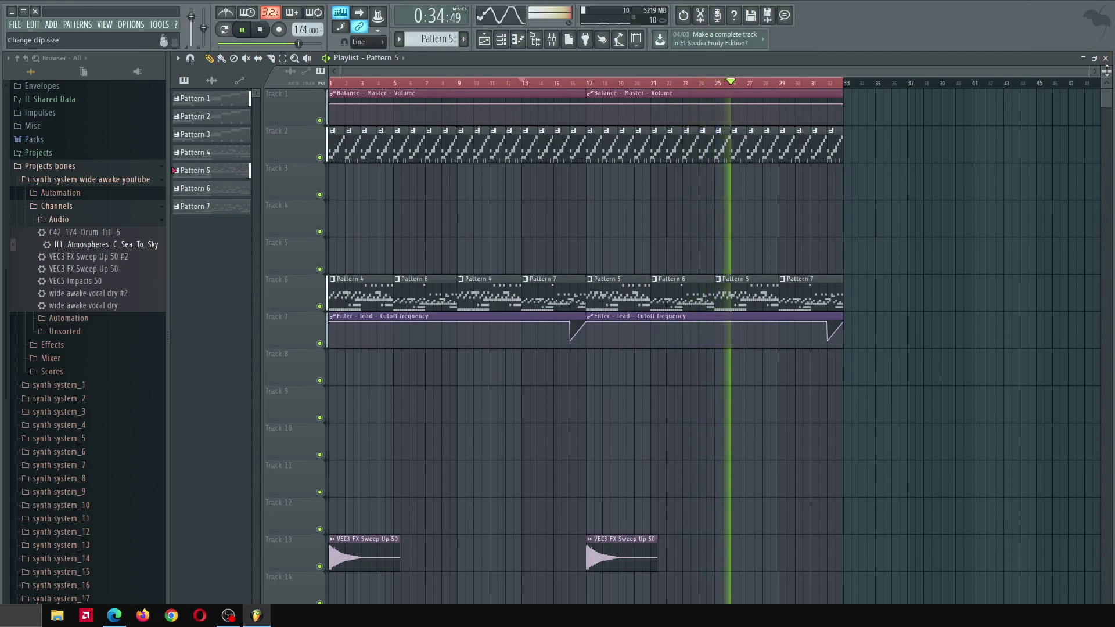
scroll(912, 177, "down", 2)
scroll(987, 160, "up", 2)
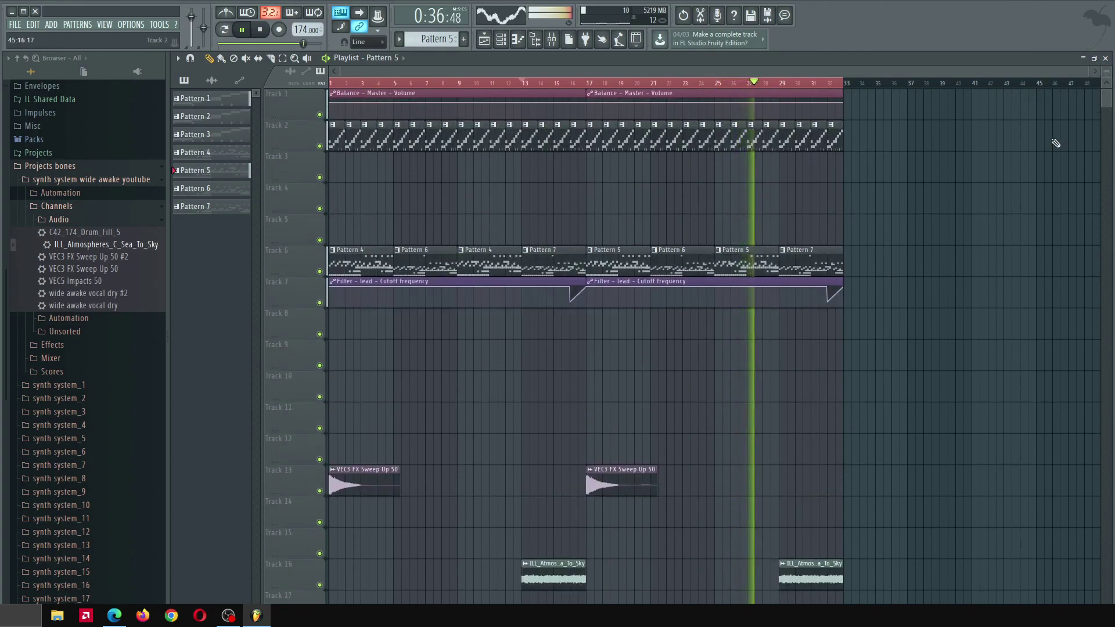
key("space")
Duplicate the clips from bars 1 to 16 into bars 33 to 48
left_click_drag(335, 87, 533, 87)
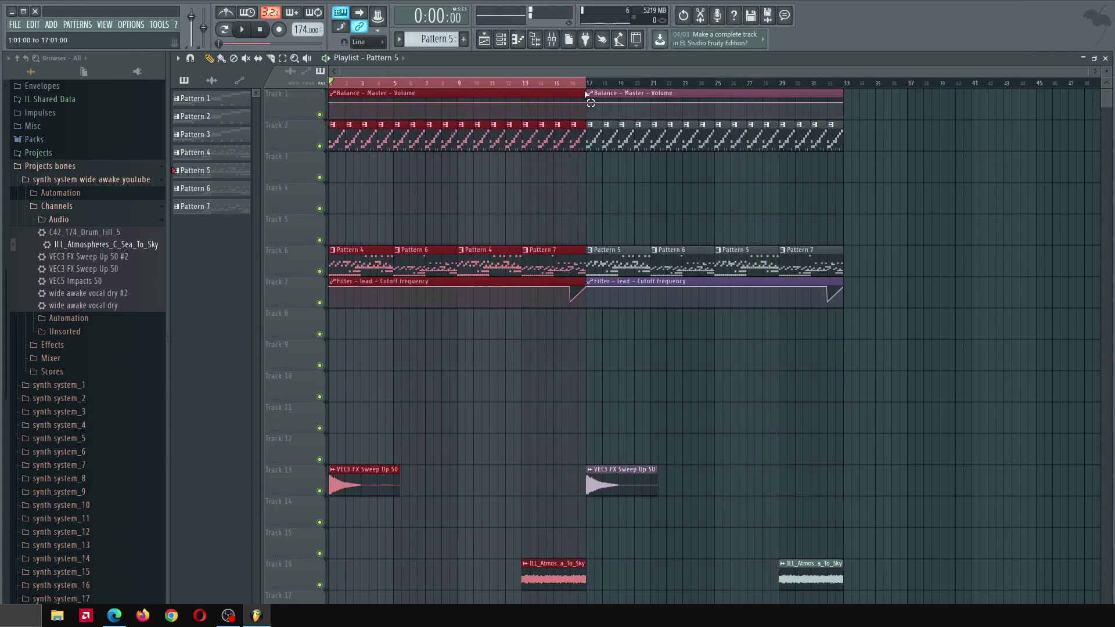
scroll(1020, 323, "up", 5)
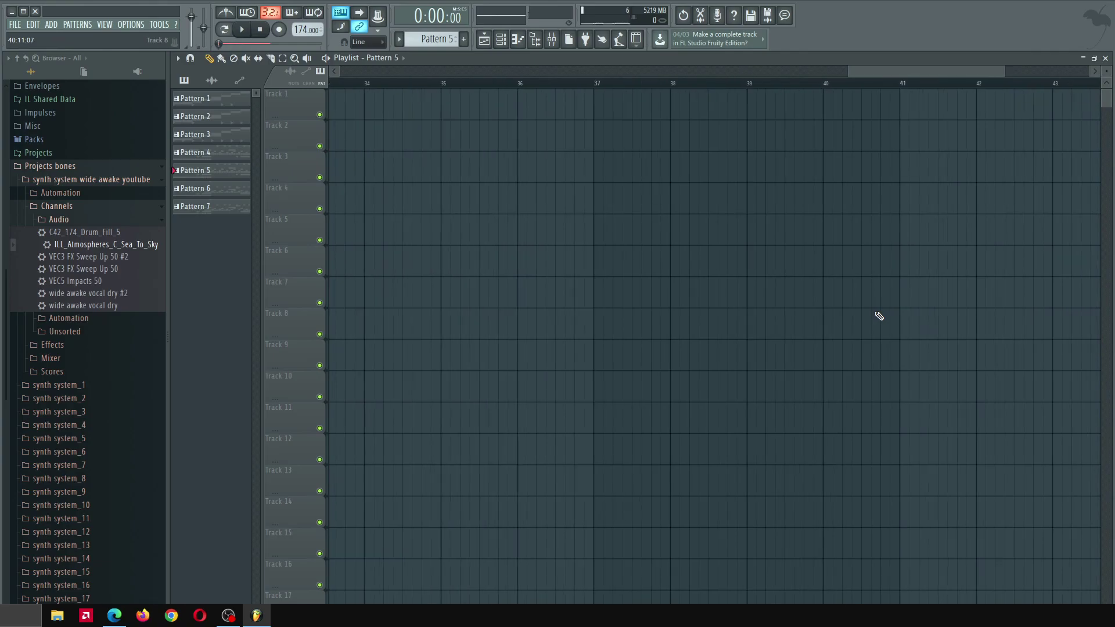
scroll(880, 316, "down", 6)
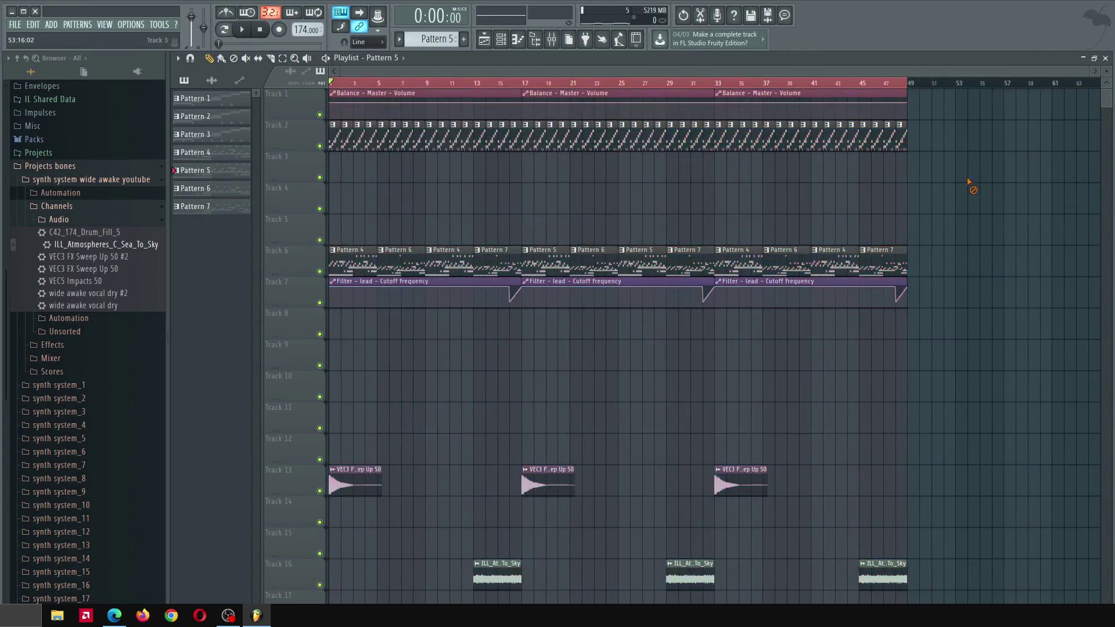
left_click_drag(1107, 71, 1107, 66)
Make the lead cutoff automation clip at bar 33 unique and lower its level to about 27% shortly after its start
scroll(1047, 290, "down", 3)
scroll(1033, 296, "up", 3)
scroll(488, 337, "up", 5)
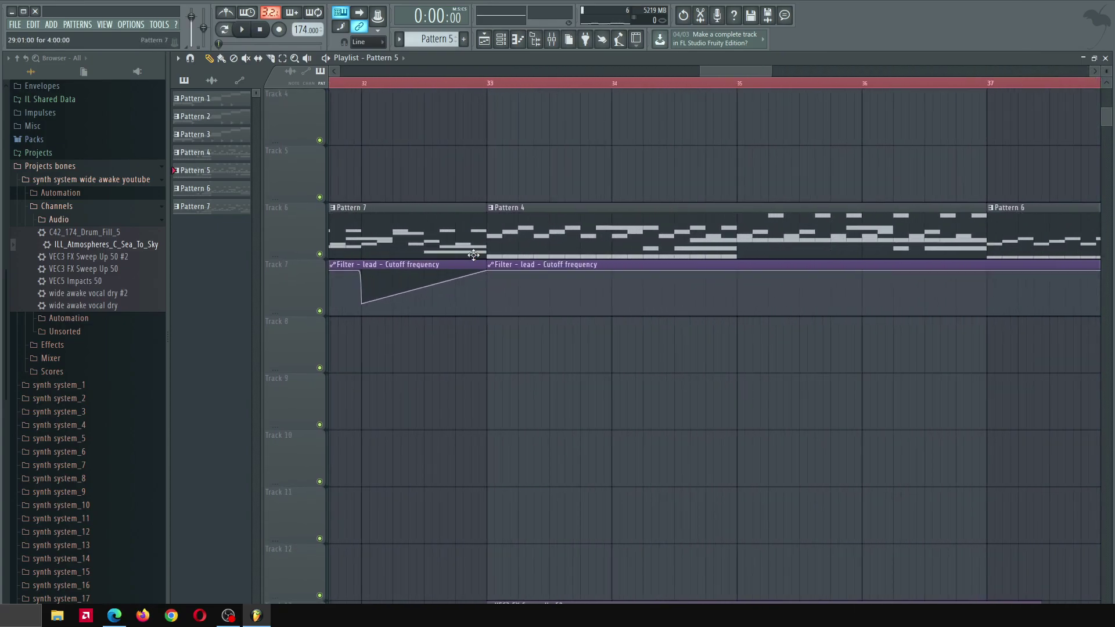
right_click(491, 269)
left_click(530, 353)
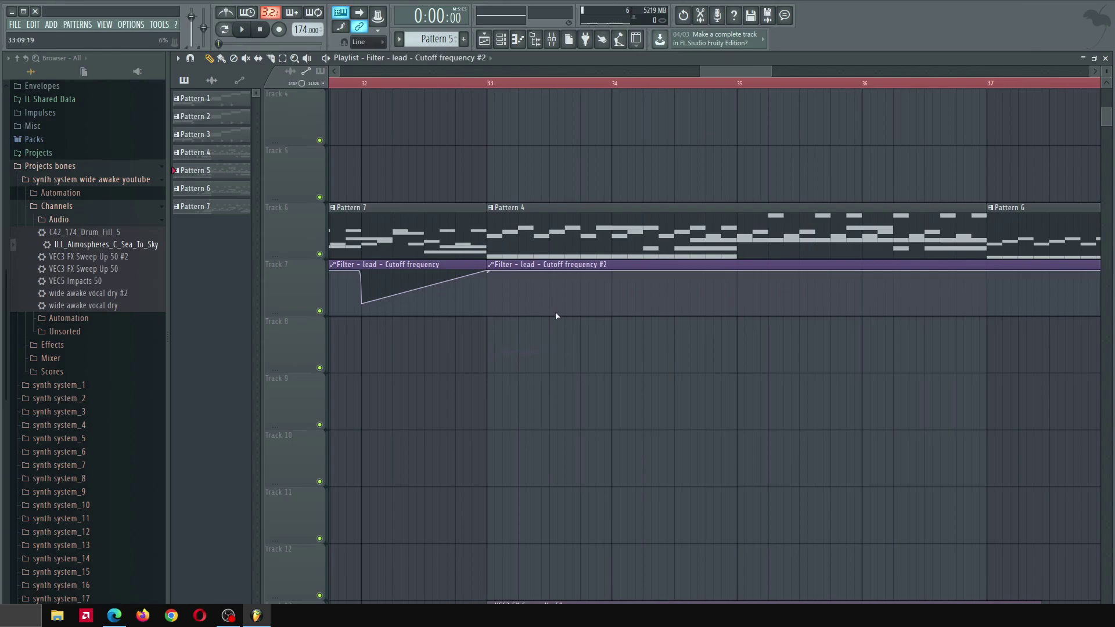
scroll(505, 298, "up", 4)
left_click_drag(568, 271, 569, 308)
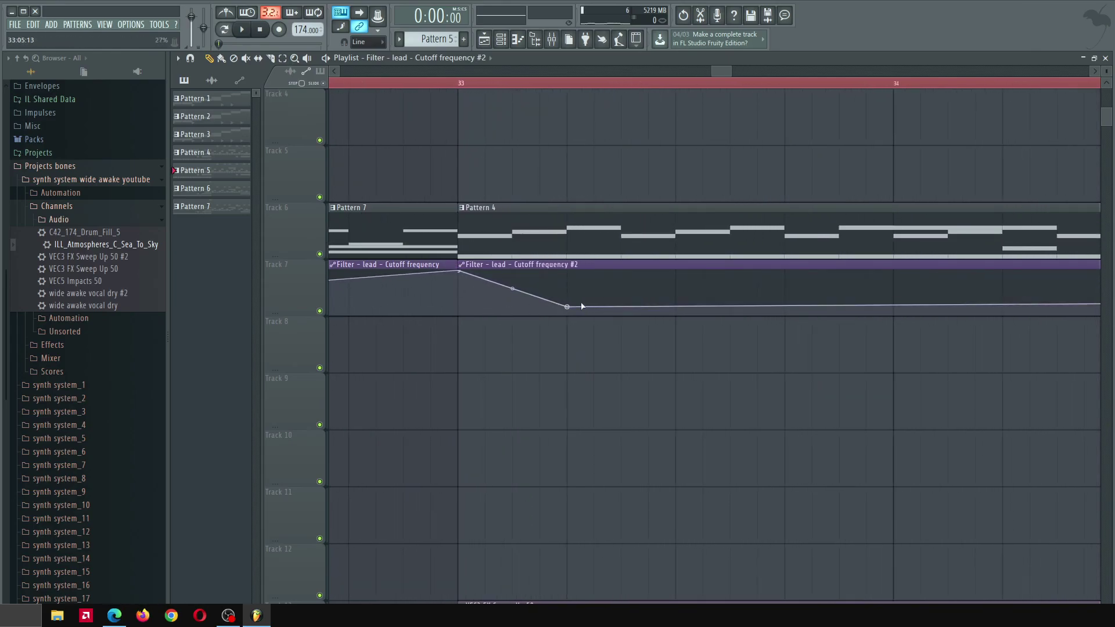
Play from bar 33 to hear the lowered lead filter cutoff
left_click(460, 84)
key("space")
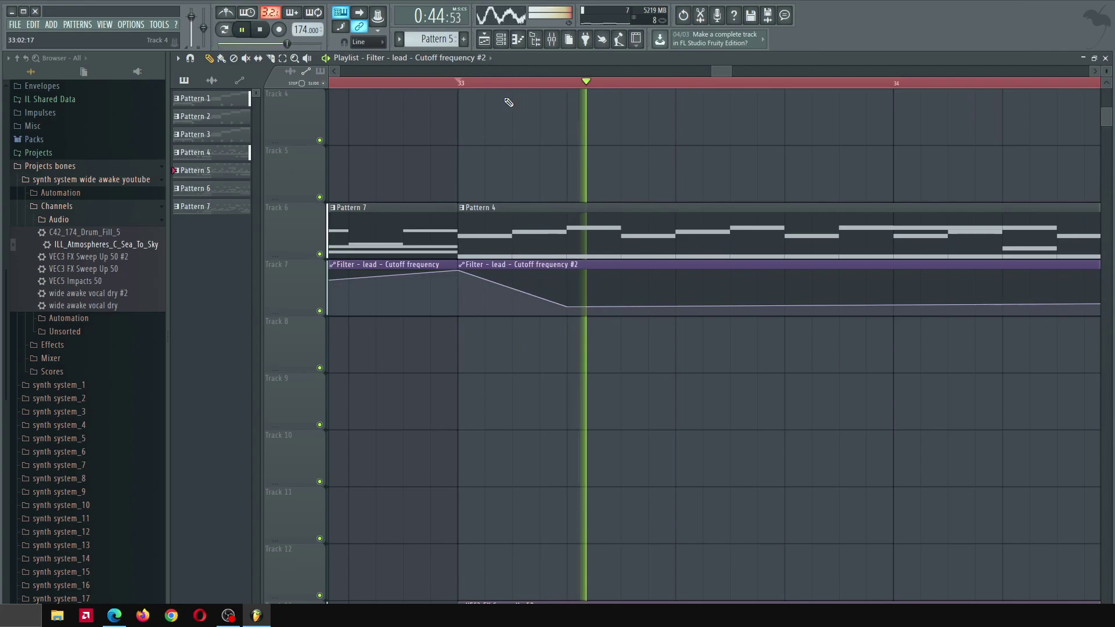
key("space")
scroll(522, 140, "down", 10)
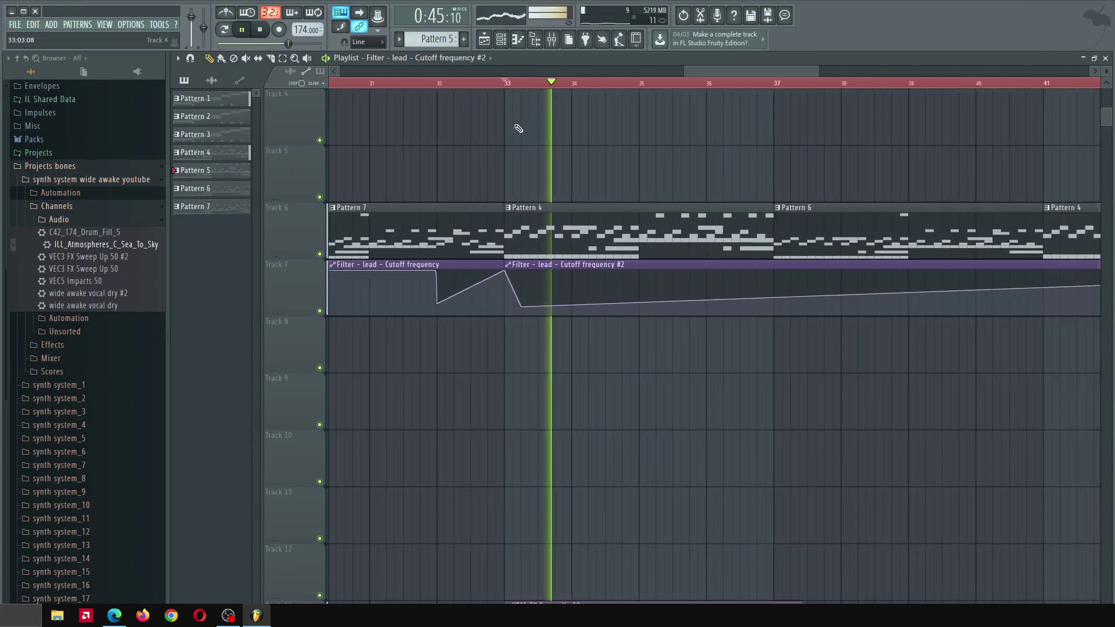
scroll(687, 384, "down", 6)
key("space")
Make the last atmosphere clip on Track 16 start at bar 33
scroll(892, 300, "down", 4)
left_click_drag(862, 241, 714, 251)
scroll(765, 242, "up", 11)
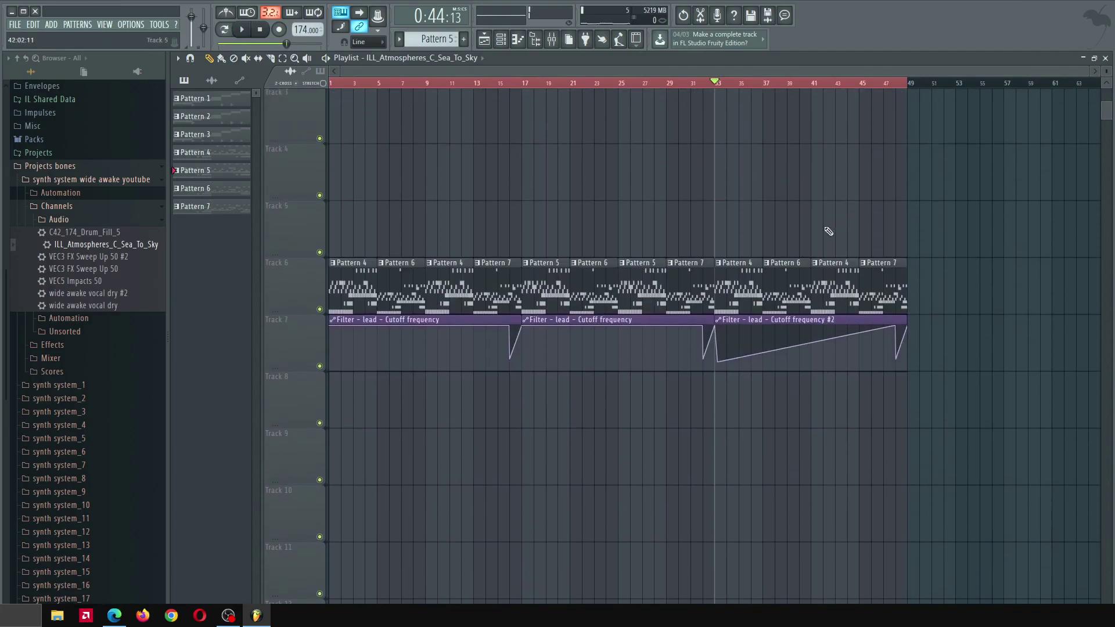
Reshape the last lead cutoff automation into a curved rise peaking at bar 47, with a straight decline to its end
scroll(871, 342, "up", 3)
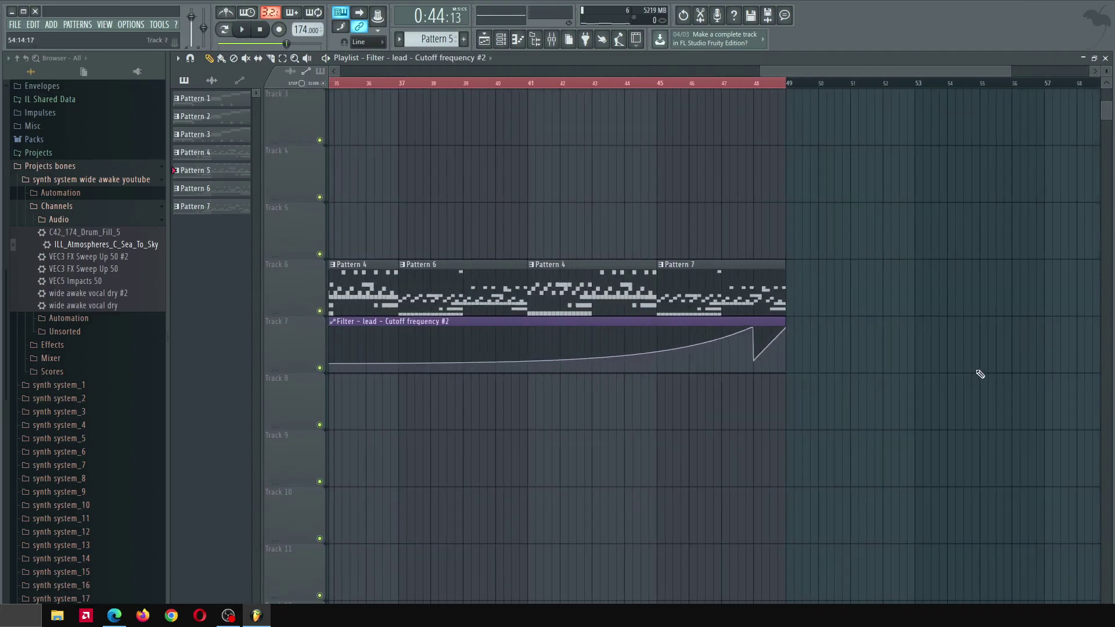
right_click(727, 328)
left_click(748, 343)
right_click(729, 361)
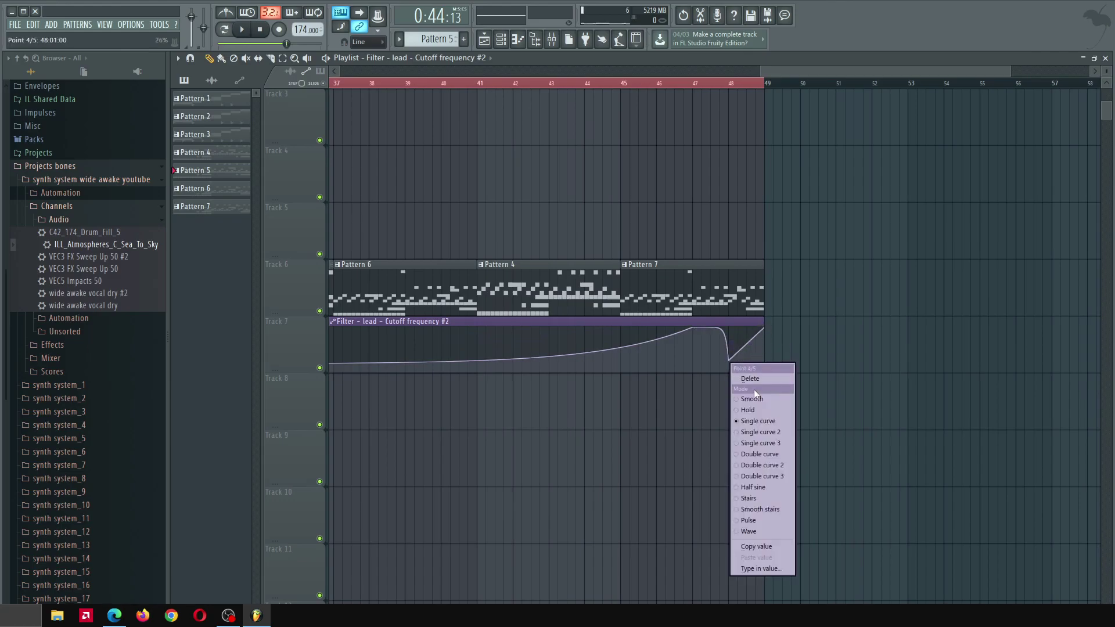
left_click(751, 378)
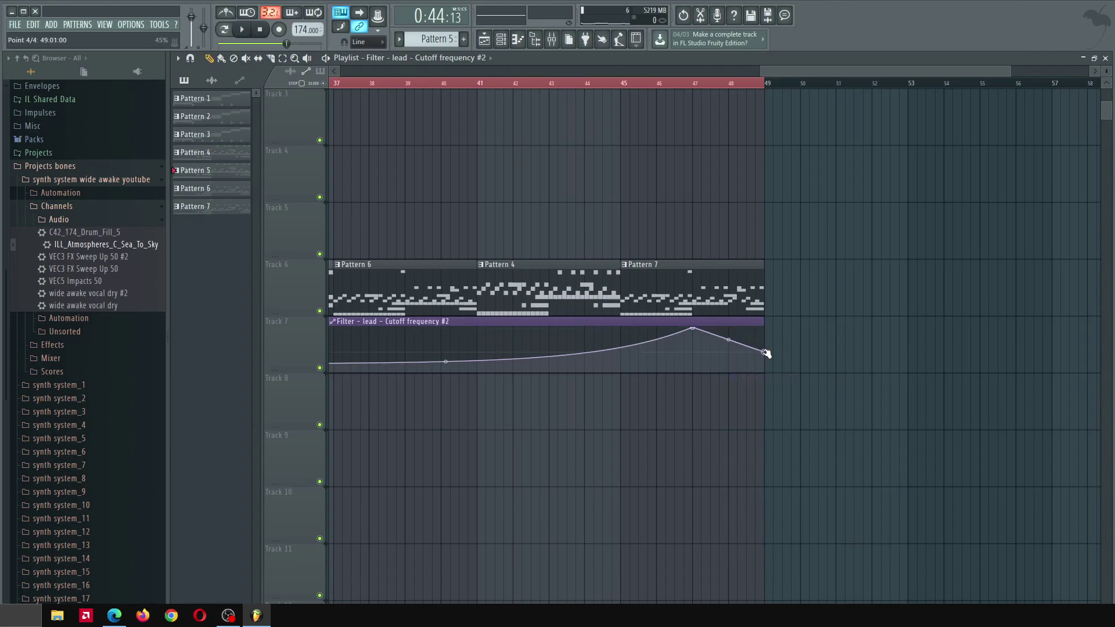
Delete the Track 2 pattern clip at bar 48 and trim the bar 47 clip to a short sliver at its start
scroll(720, 207, "up", 2)
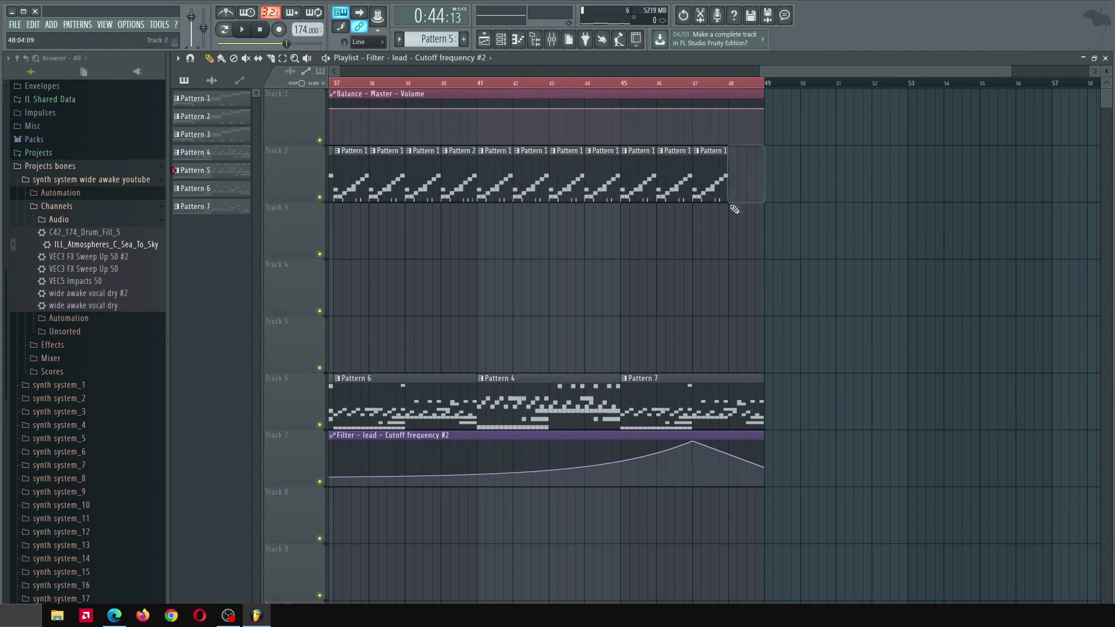
scroll(740, 201, "up", 5)
right_click(617, 197)
scroll(730, 237, "down", 3)
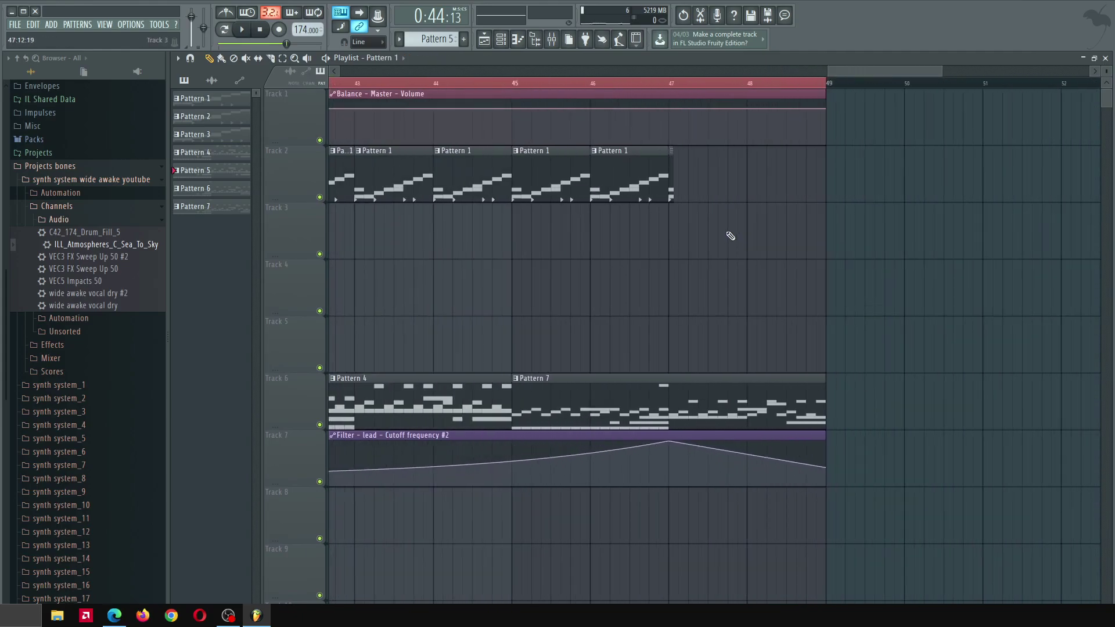
Play the third section from bar 33 to check the rising filter automation
scroll(731, 236, "down", 4)
key("space")
scroll(1049, 204, "down", 3)
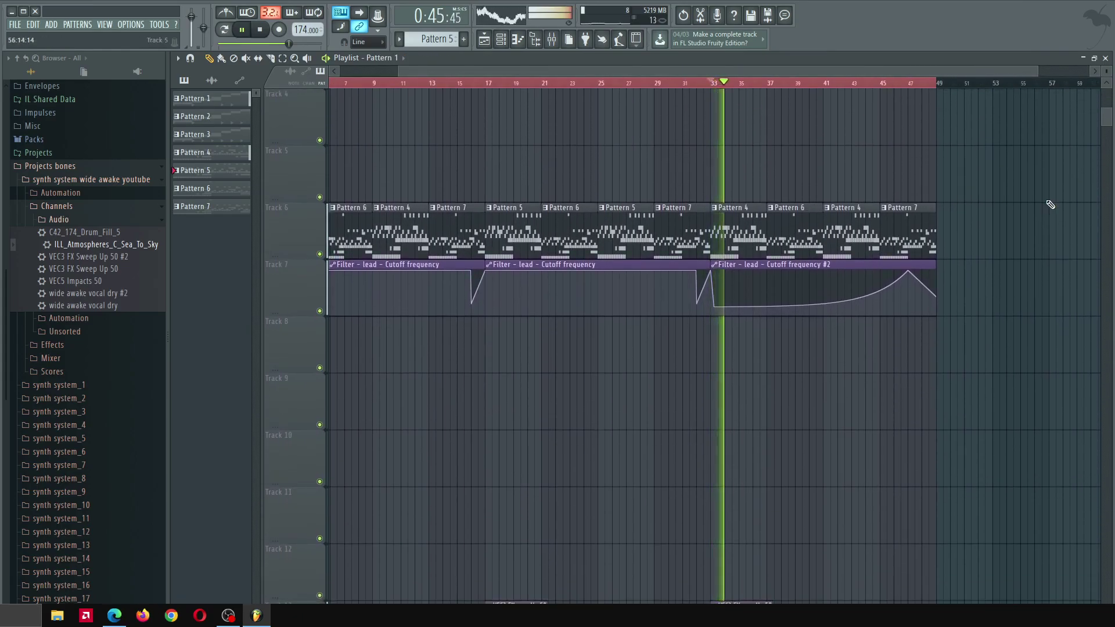
scroll(1050, 204, "up", 3)
scroll(1050, 204, "down", 3)
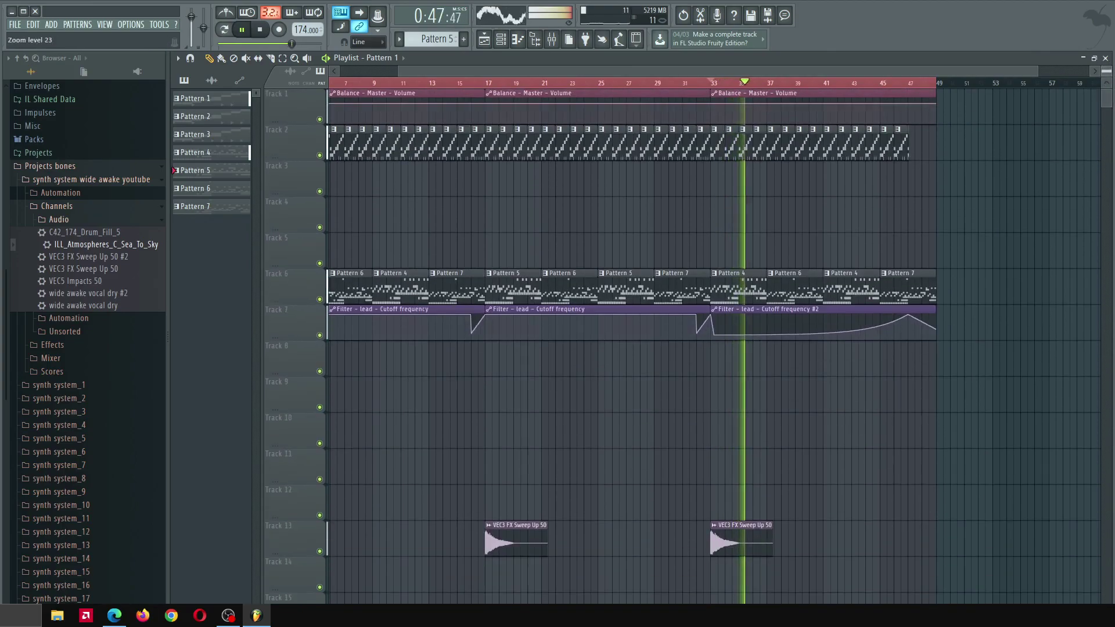
Move the FX sweep clips down to Track 17 and the atmosphere clips down to Track 20, and stop playback
scroll(714, 348, "down", 1)
scroll(792, 379, "down", 2)
scroll(604, 378, "down", 3)
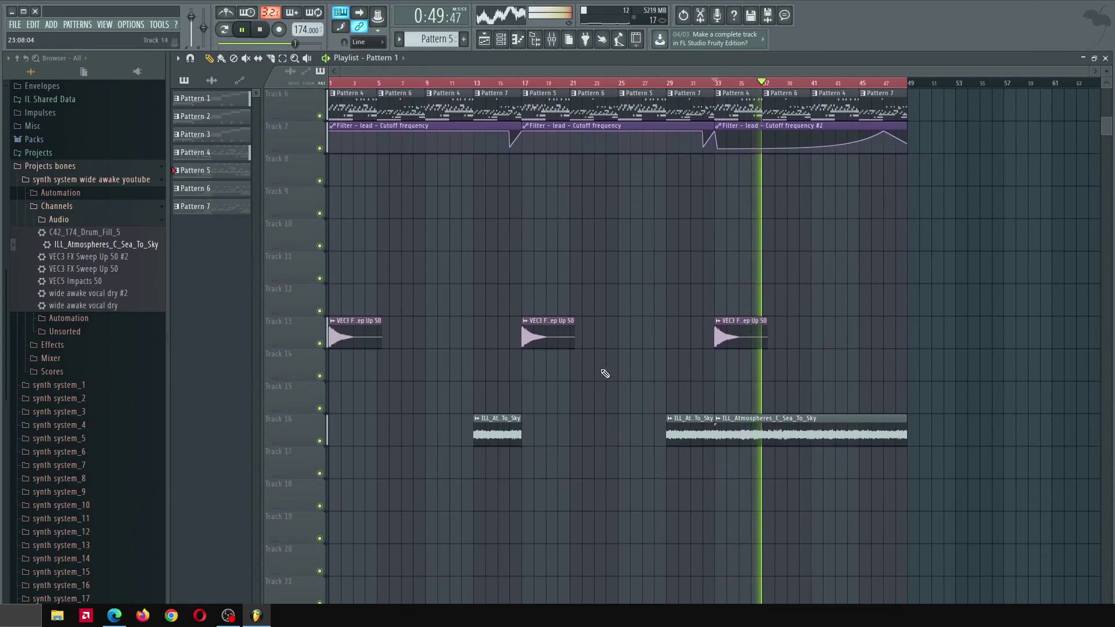
left_click_drag(309, 325, 309, 428)
left_click_drag(342, 346, 321, 436)
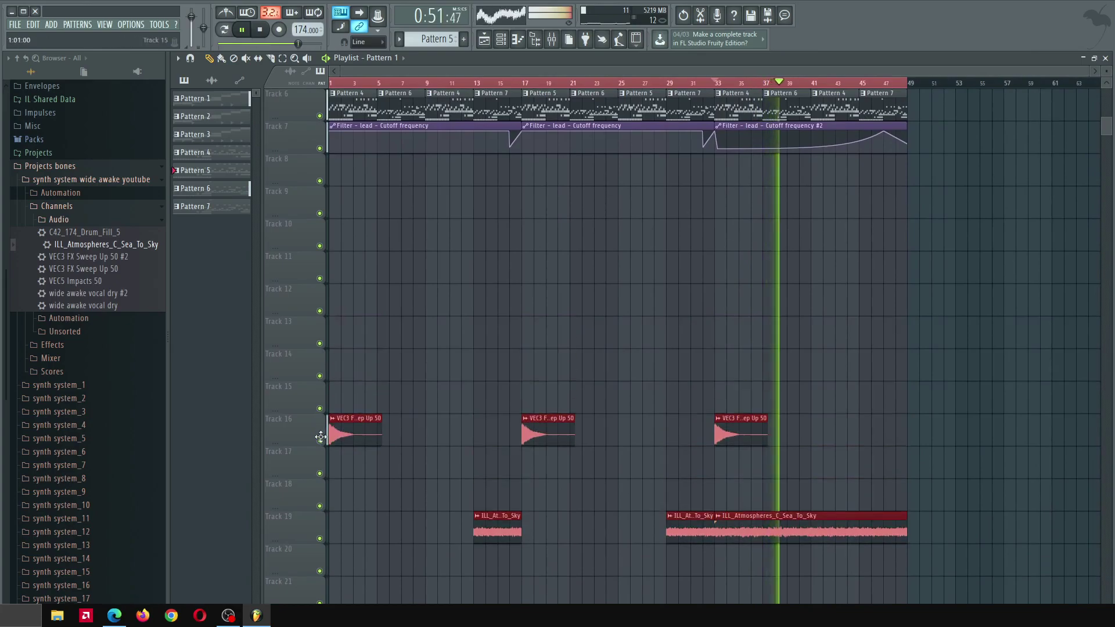
left_click(647, 294)
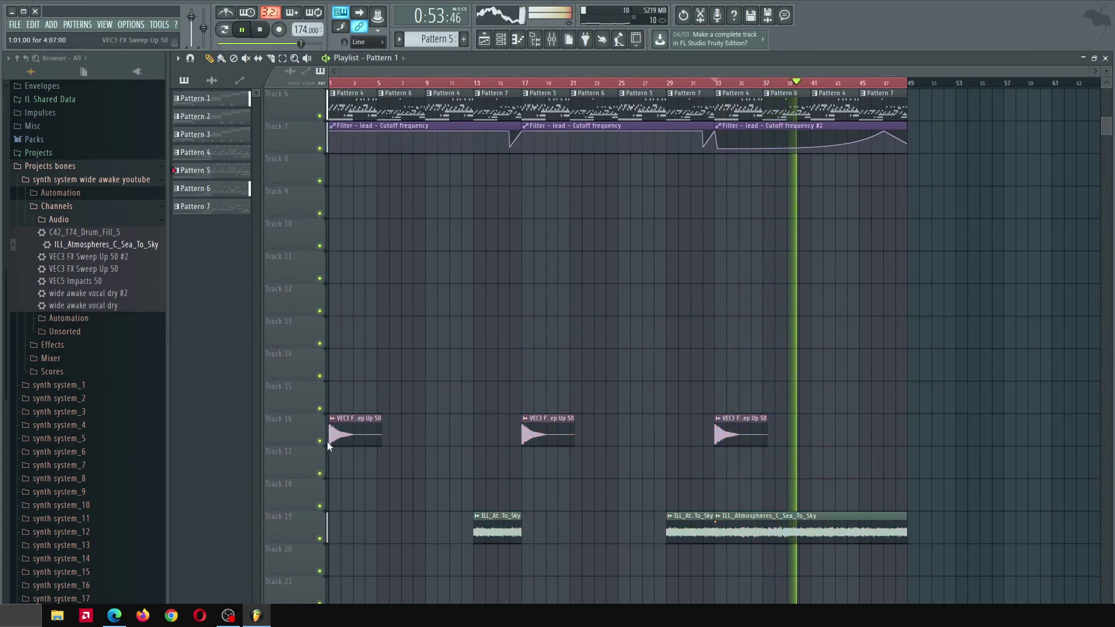
left_click_drag(309, 434, 294, 523)
left_click_drag(353, 431, 354, 464)
left_click(555, 266, "ctrl")
key("space")
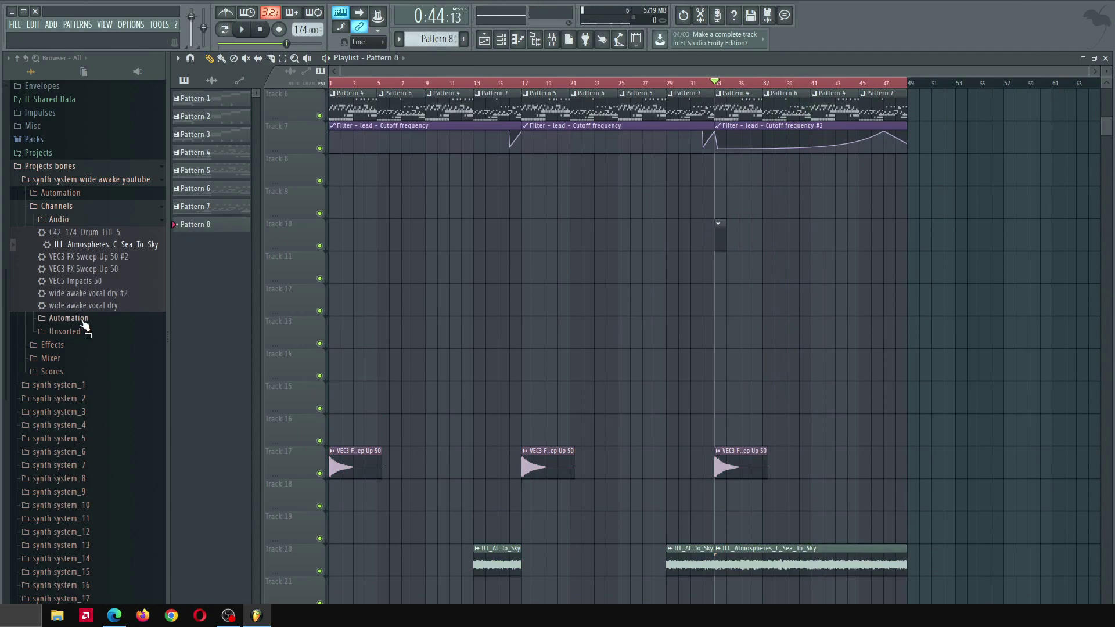
Load the saved pluck and pluck bells instruments from the project's unsorted channel presets into the channel rack
left_click(108, 371)
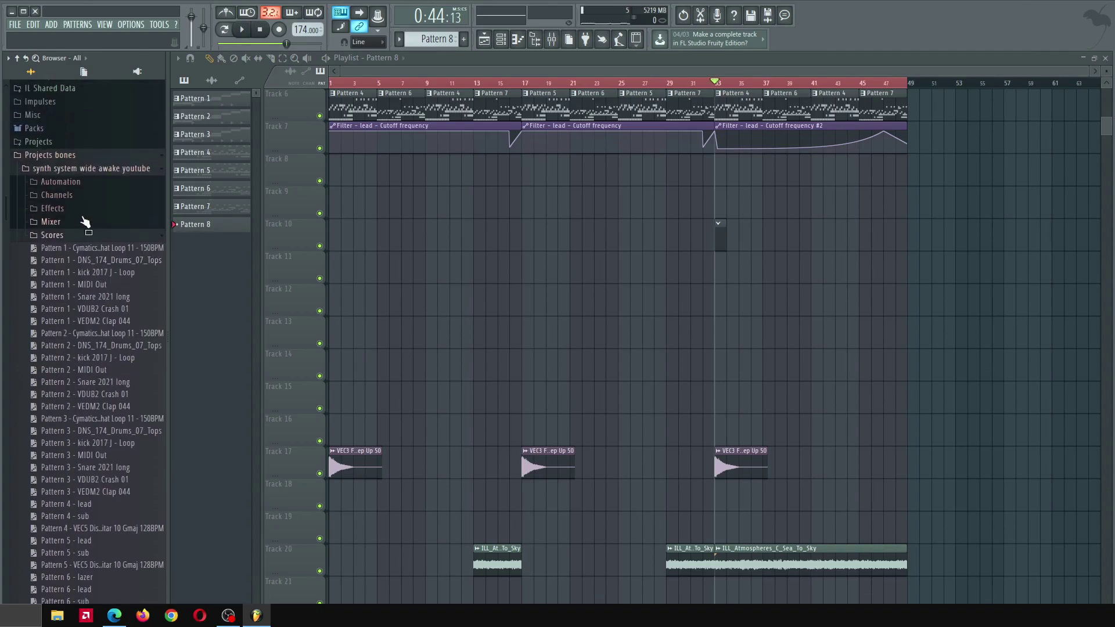
left_click(100, 195)
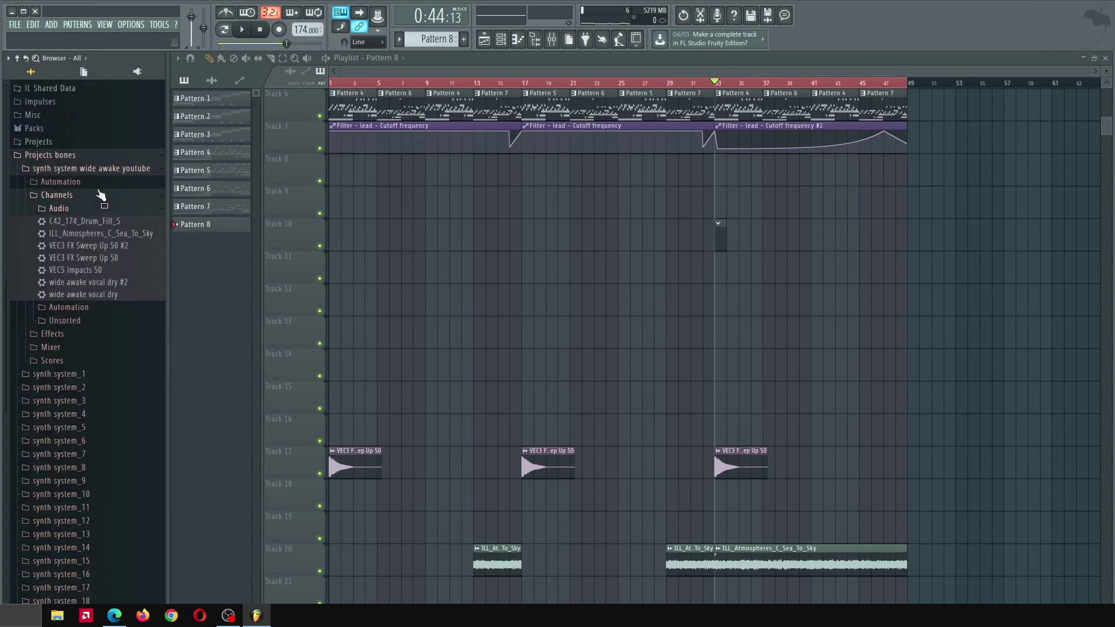
left_click(90, 322)
left_click(501, 39)
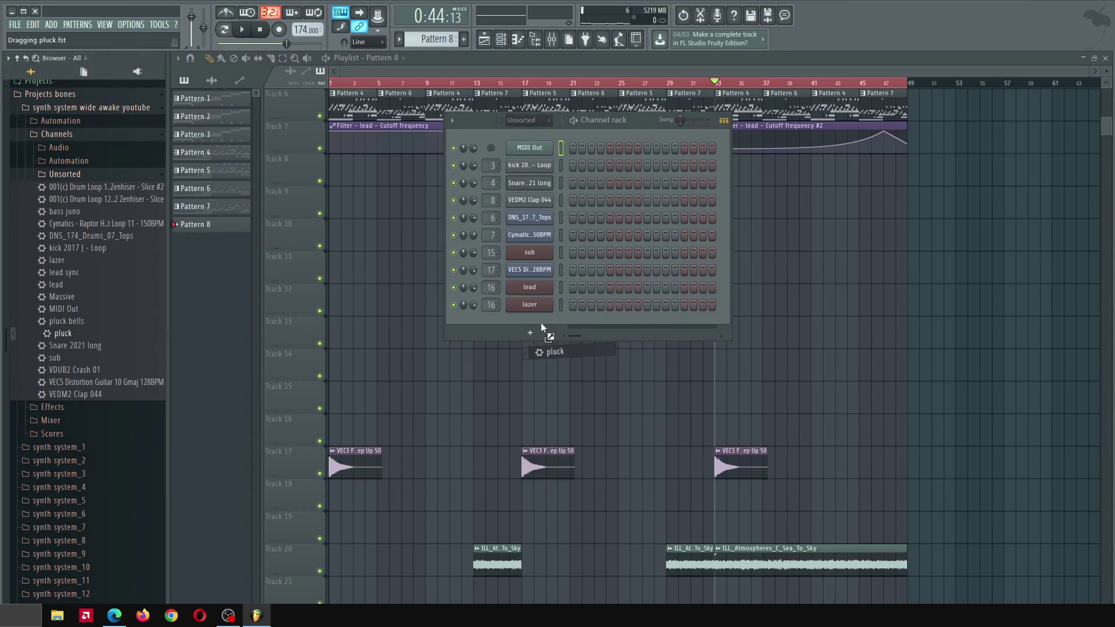
left_click_drag(541, 322, 542, 325)
left_click(639, 128)
left_click_drag(60, 339, 553, 338)
left_click(647, 123)
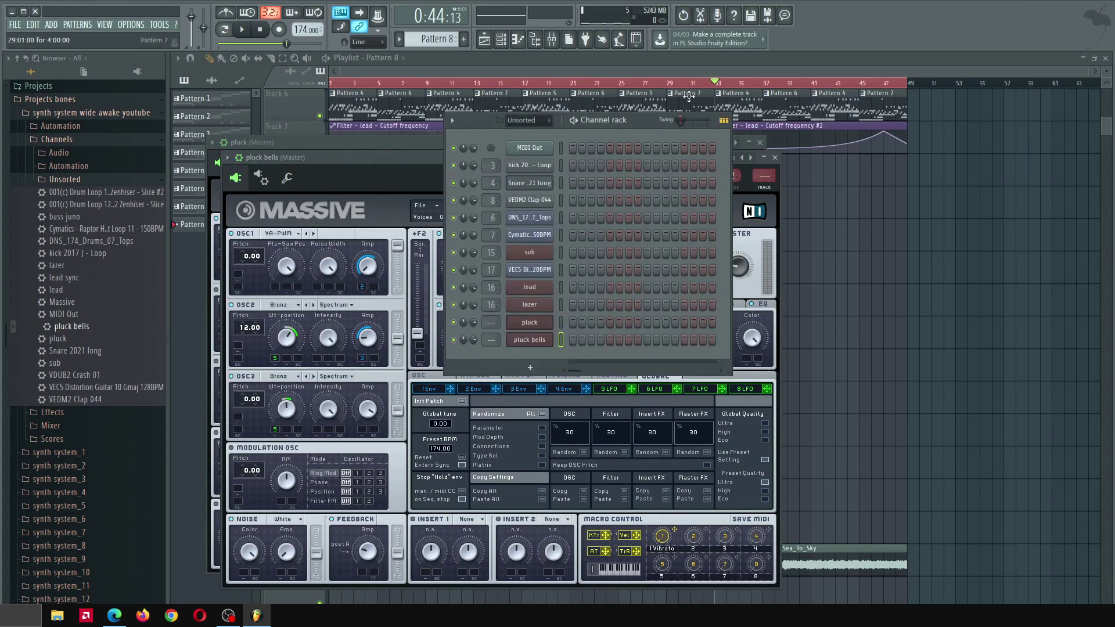
left_click(713, 60)
Load the score "Pattern 9 - pluck" into the pluck channel of Pattern 8 and repeat the clip on Track 10 from bar 33 through bar 48
left_click(74, 439)
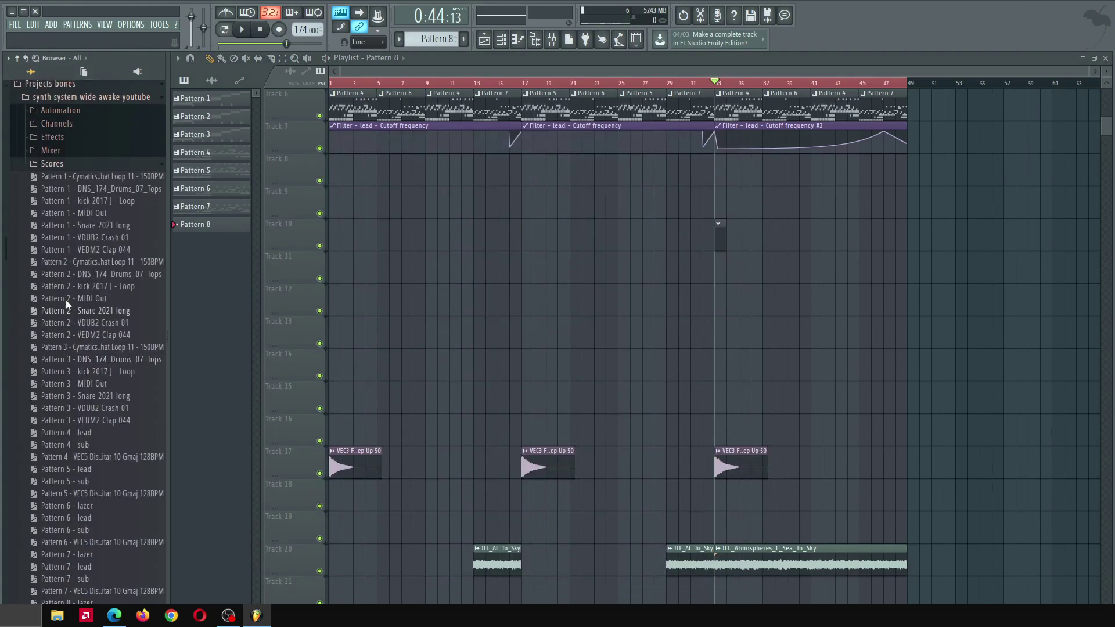
scroll(73, 349, "down", 12)
scroll(114, 354, "up", 2)
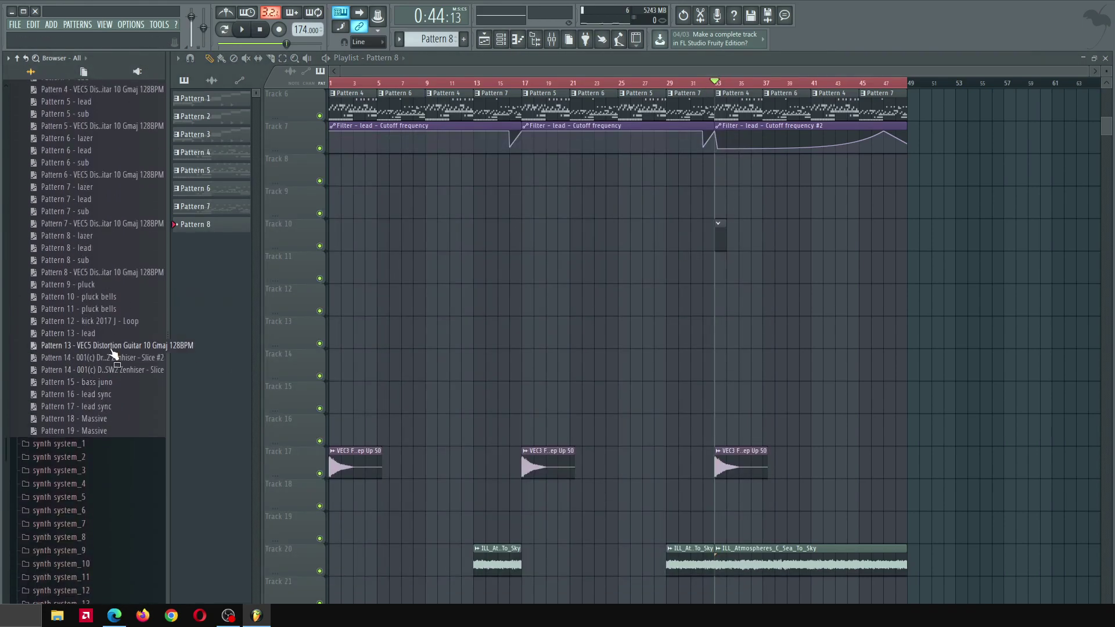
scroll(113, 353, "up", 2)
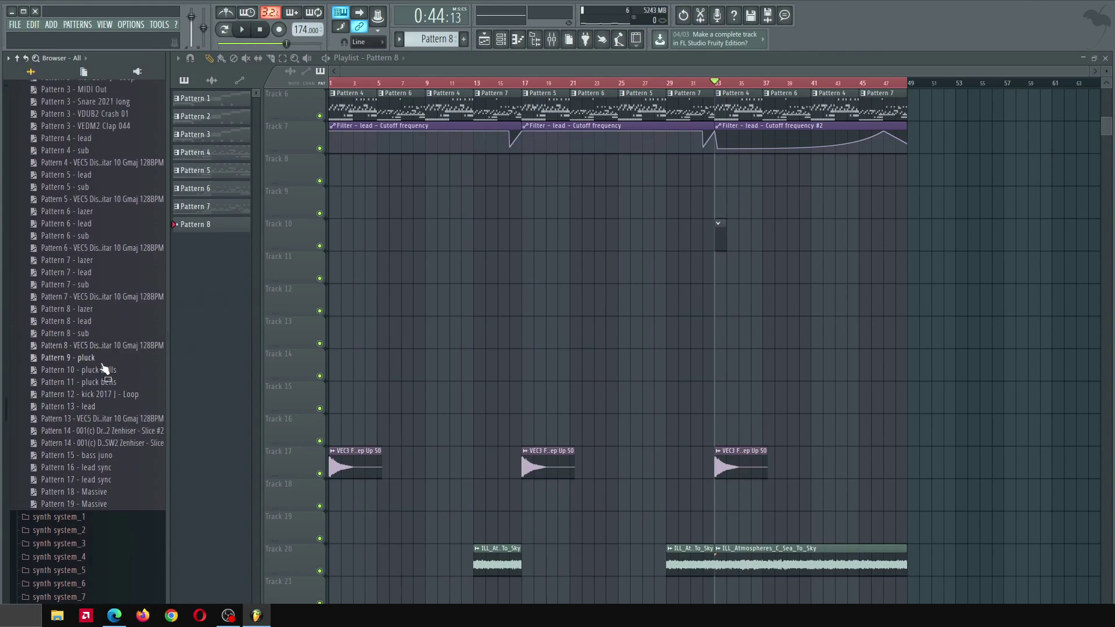
key("F6")
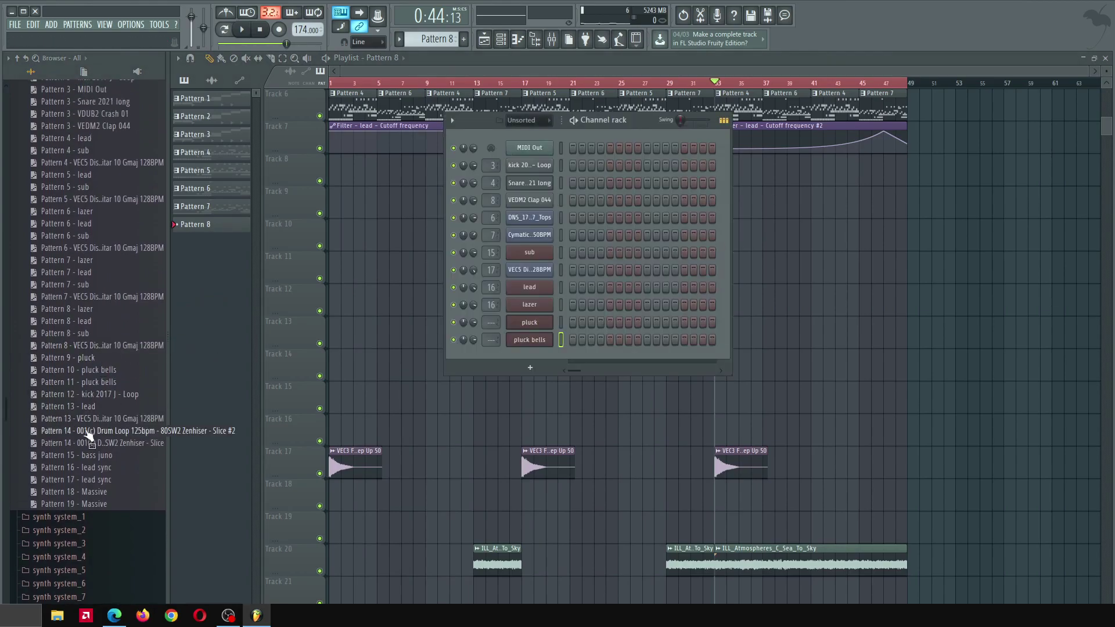
mouse_move(76, 358)
left_mouse_down()
mouse_move(535, 318)
mouse_move(780, 234)
mouse_move(761, 241)
mouse_move(909, 242)
mouse_move(863, 245)
left_mouse_up()
key("space")
key("F6")
key("space")
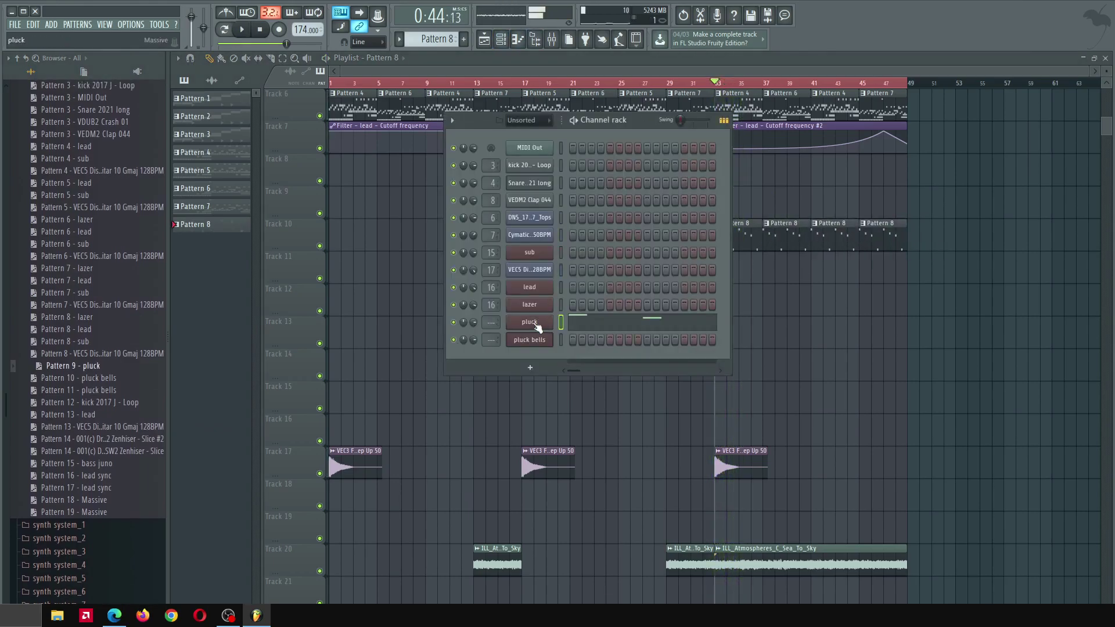
Route the pluck channel to mixer insert 18
left_click(548, 337)
left_click(554, 37)
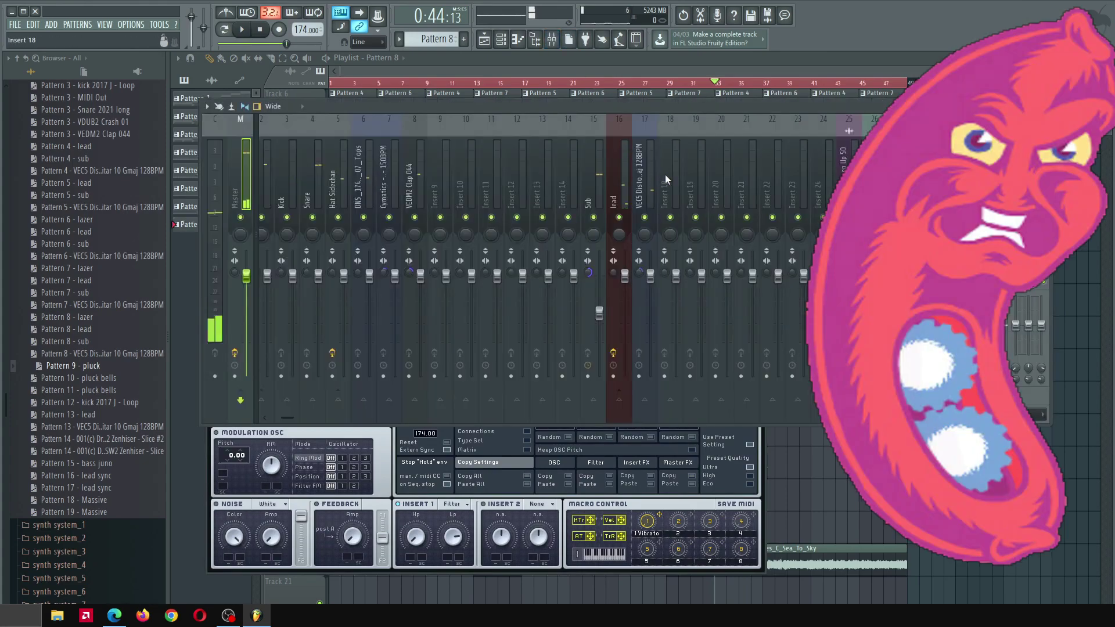
left_click(674, 187)
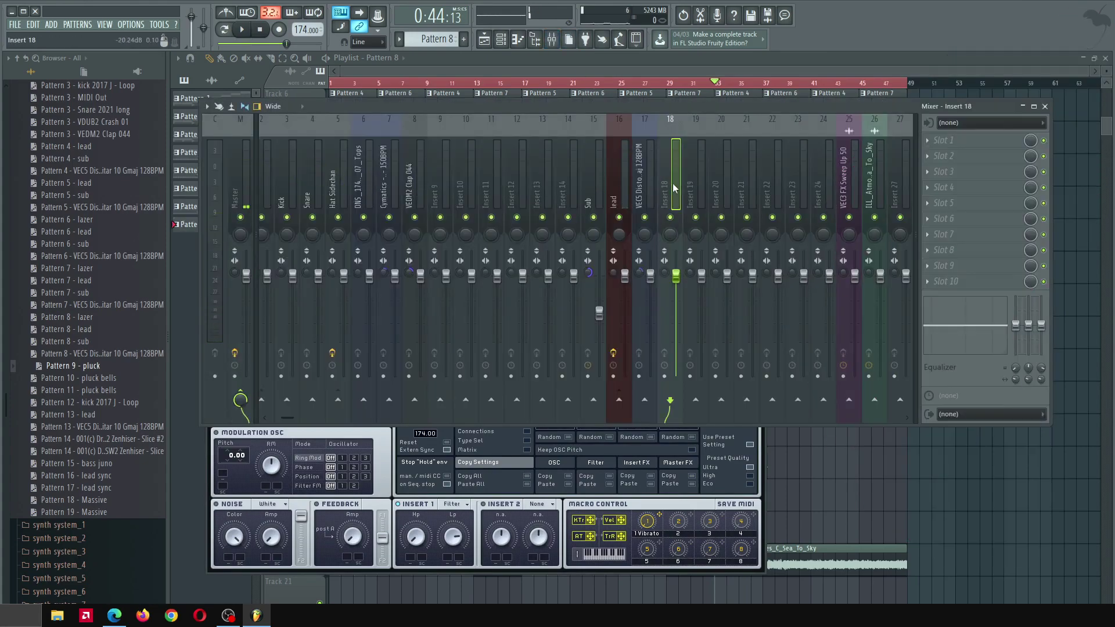
key("ctrl+l")
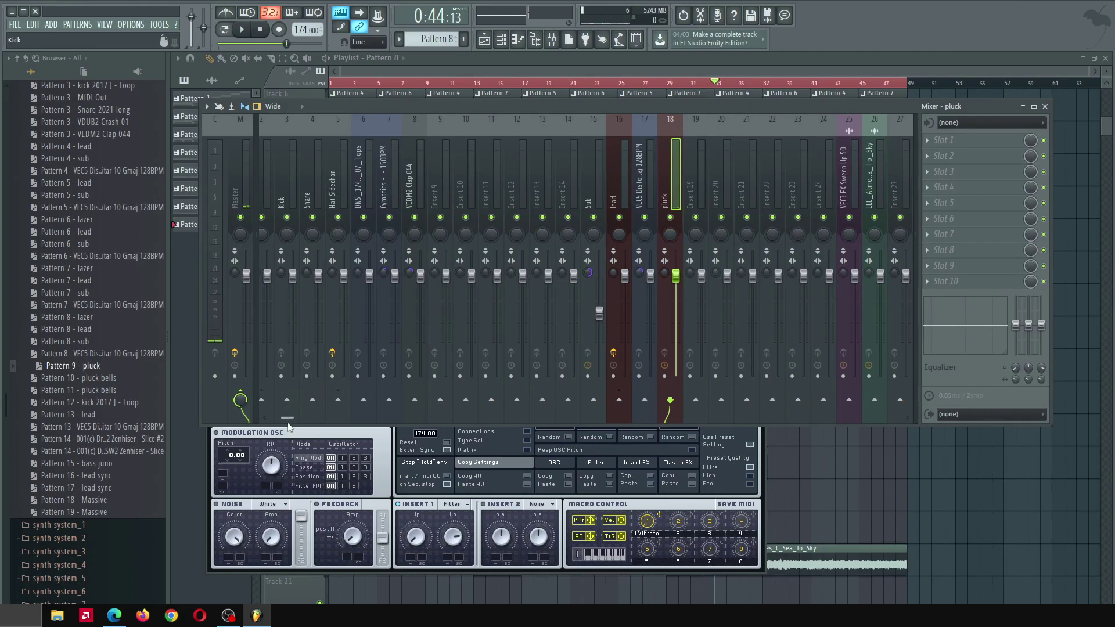
Route the pluck mixer track only to the Sidechain track, matching the lead's routing
scroll(464, 261, "left", 1)
left_click(655, 174)
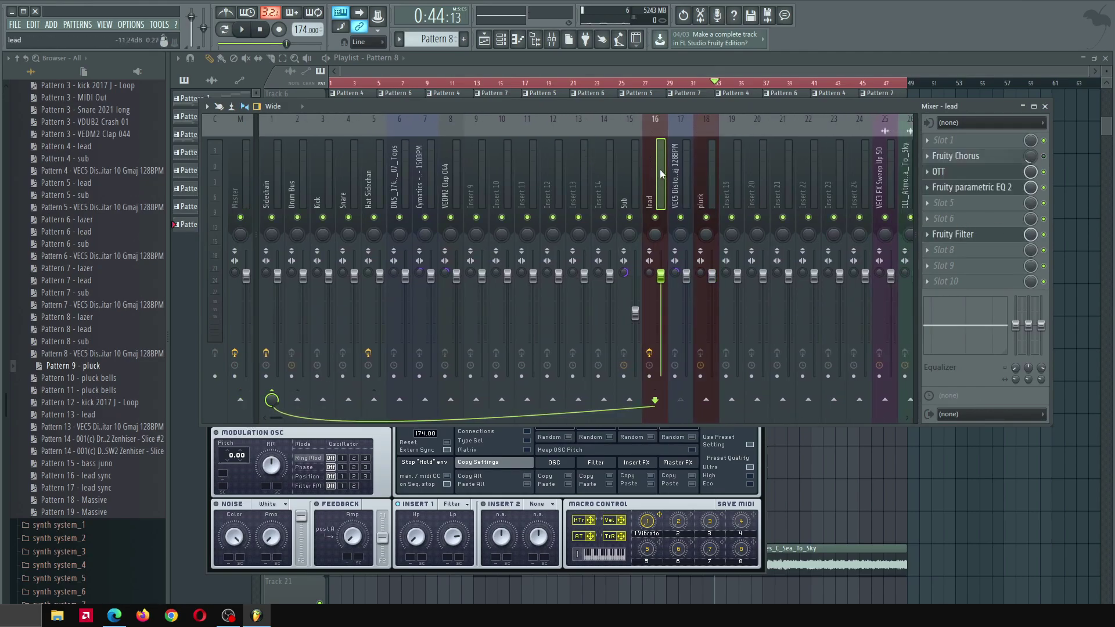
left_click(707, 168)
right_click(272, 400)
left_click(314, 432)
Add OTT to slot 4 of the pluck mixer track and apply its 50 preset
left_click(944, 187)
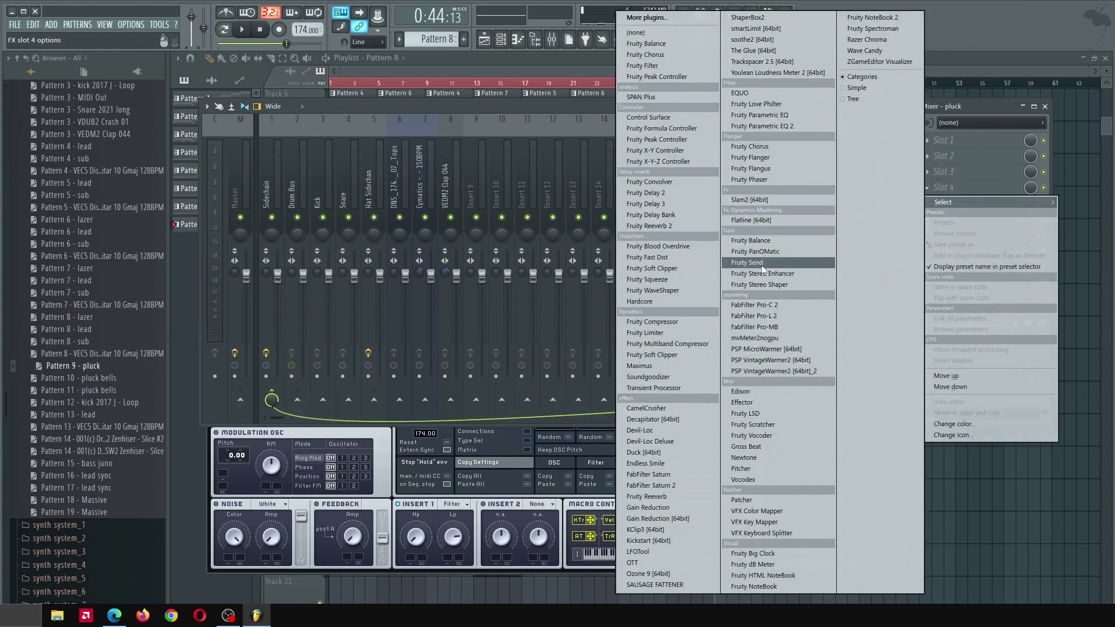
left_click(631, 553)
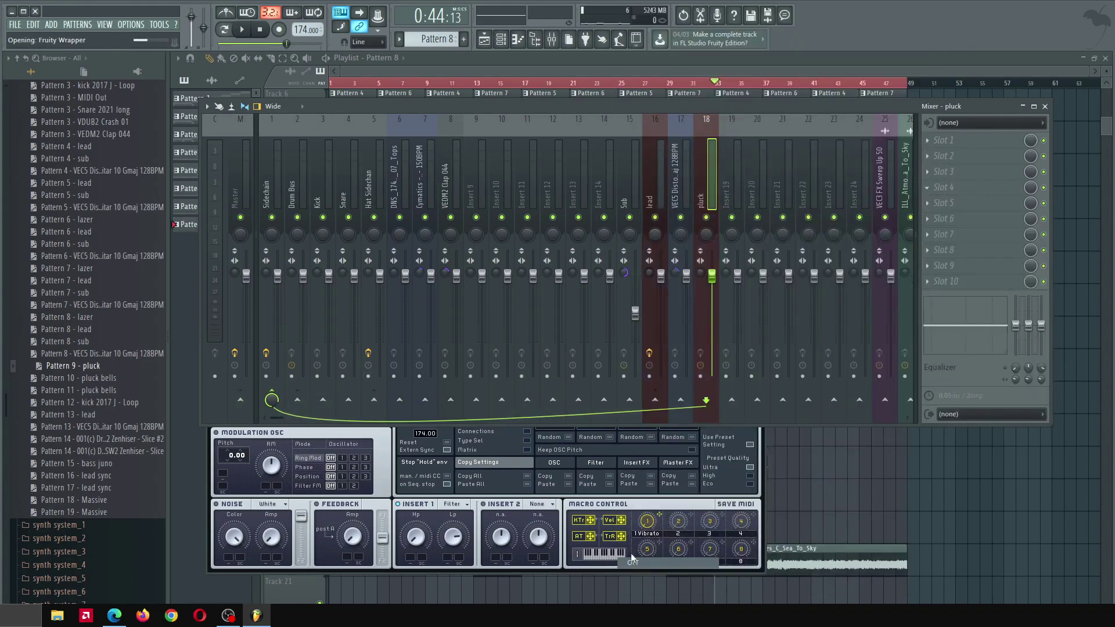
left_click(197, 128)
mouse_move(225, 161)
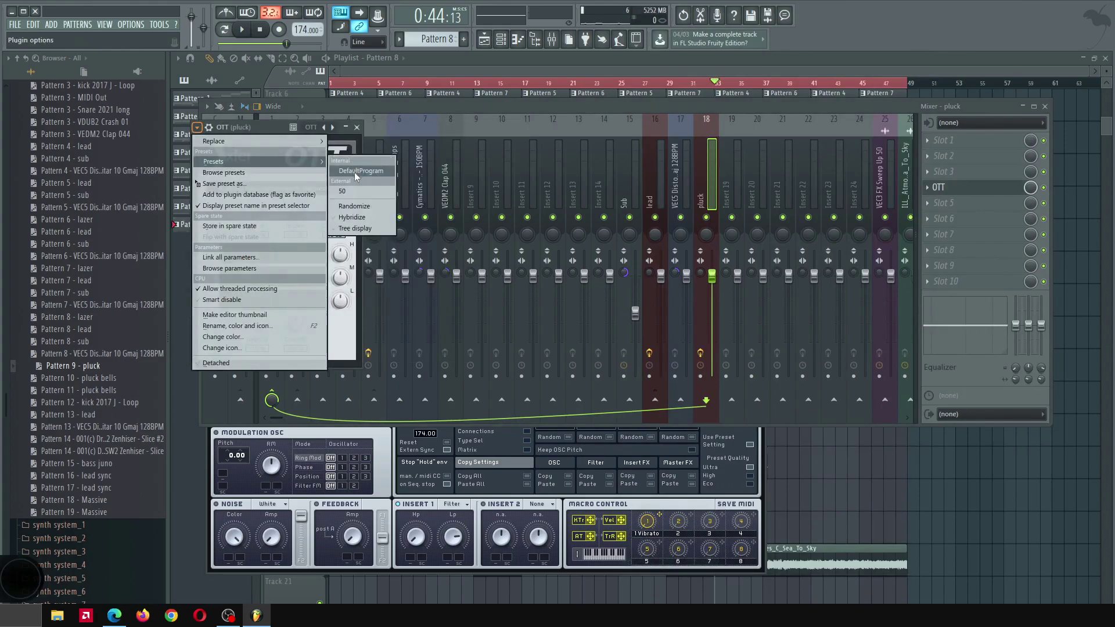
left_click(343, 191)
Add Fruity Parametric EQ 2 to slot 5 of the pluck mixer track and apply the low cut preset
left_click(934, 204)
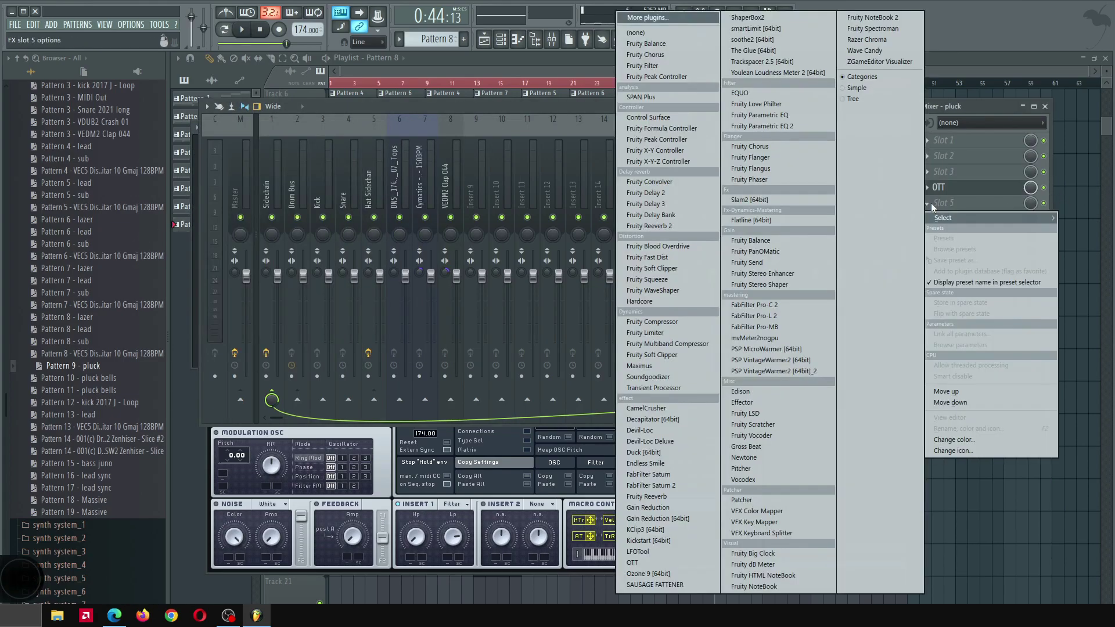
left_click(797, 118)
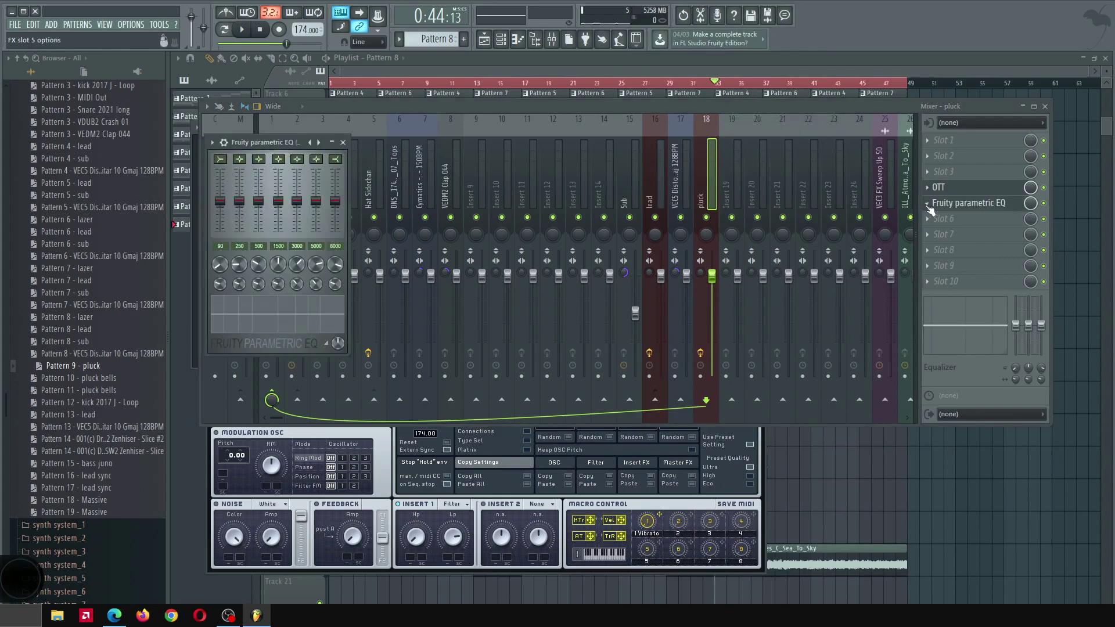
left_click(929, 207)
mouse_move(960, 221)
left_click(786, 127)
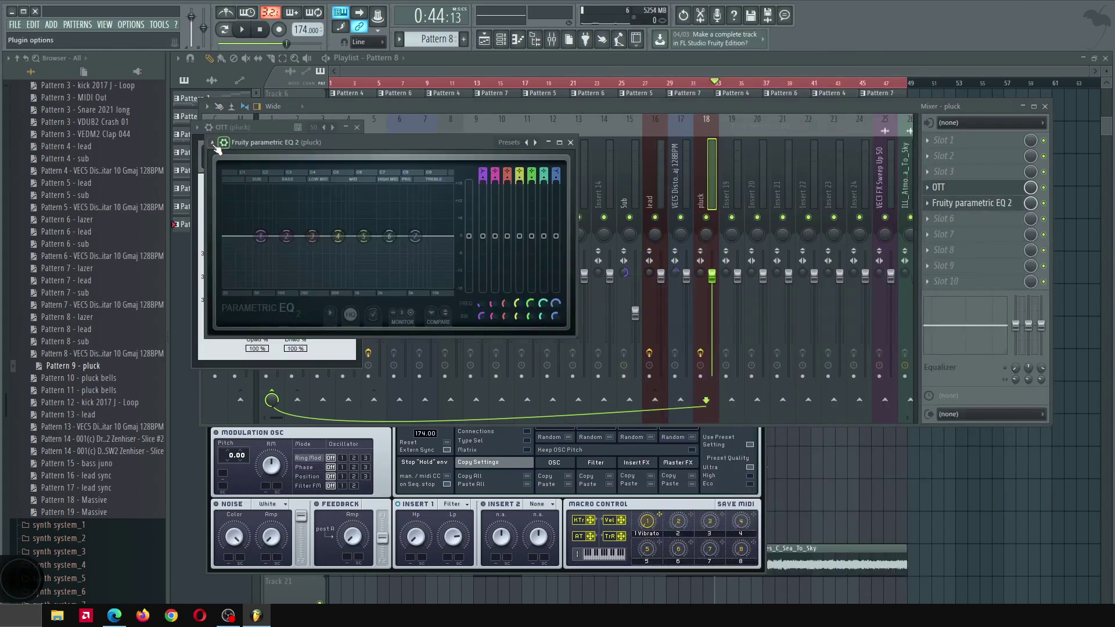
left_click(213, 143)
mouse_move(243, 175)
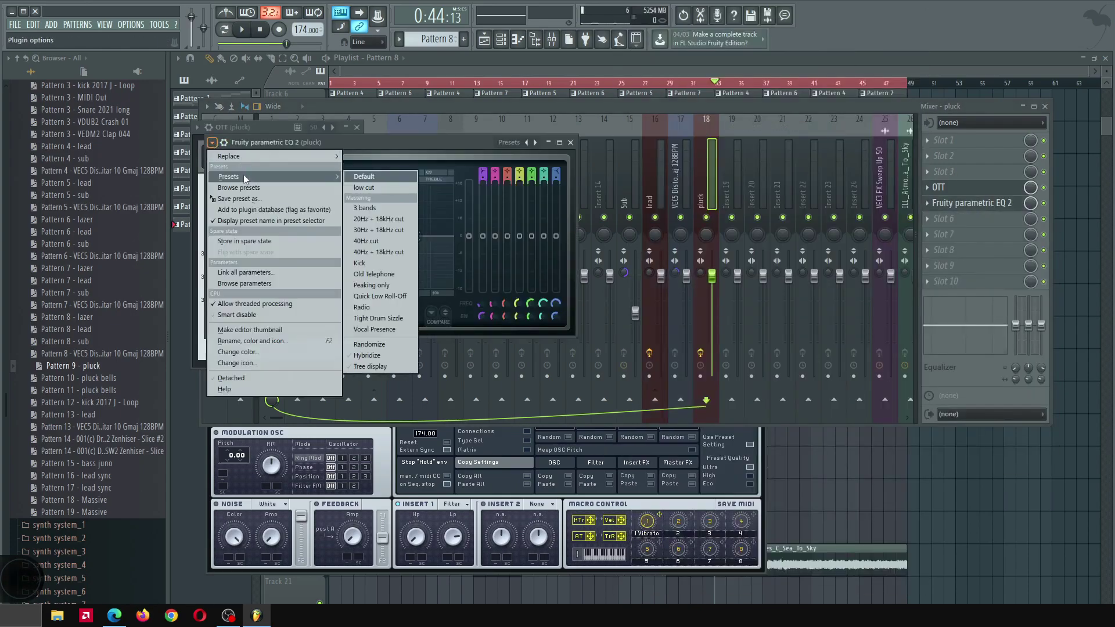
left_click(388, 188)
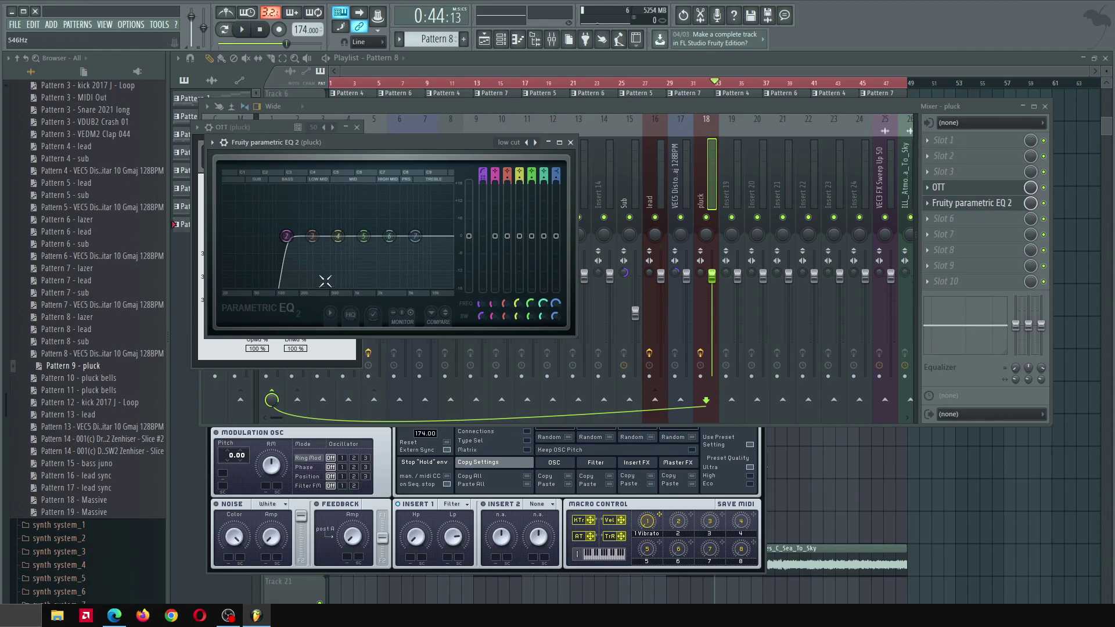
left_click(574, 145)
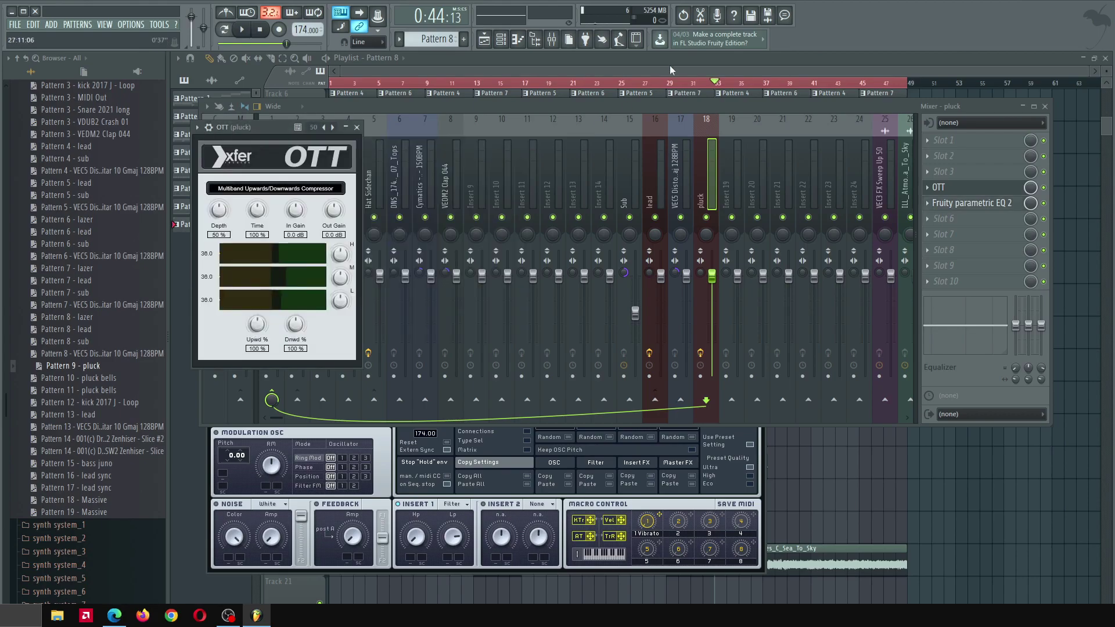
Play the section from bar 33 to check how the pluck sits in the mix, and stop playback
left_click(670, 65)
key("space")
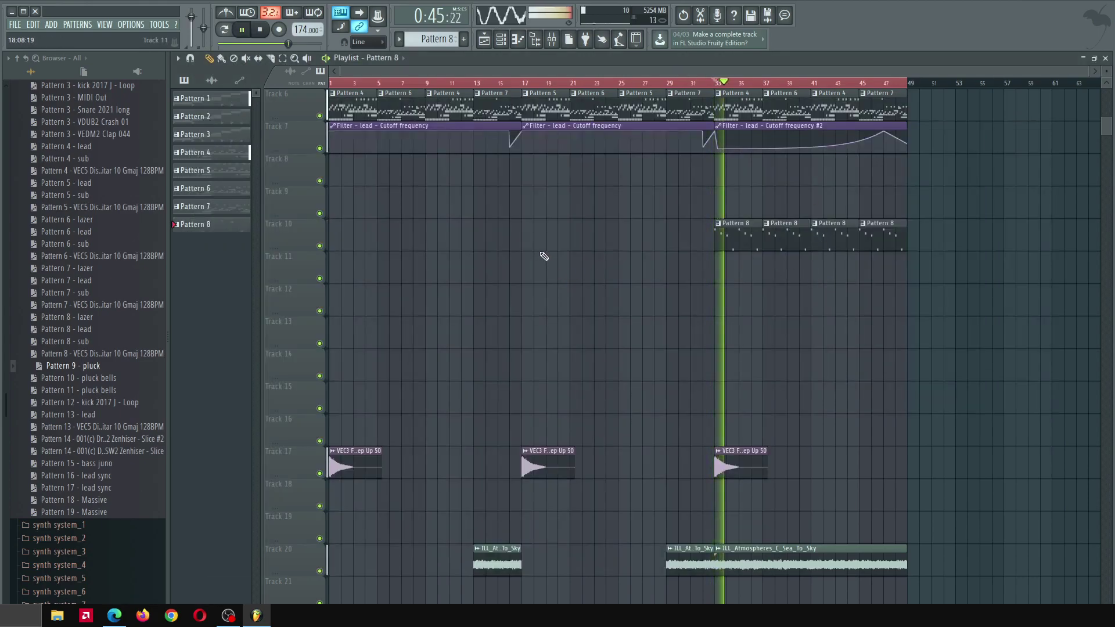
left_click(551, 39)
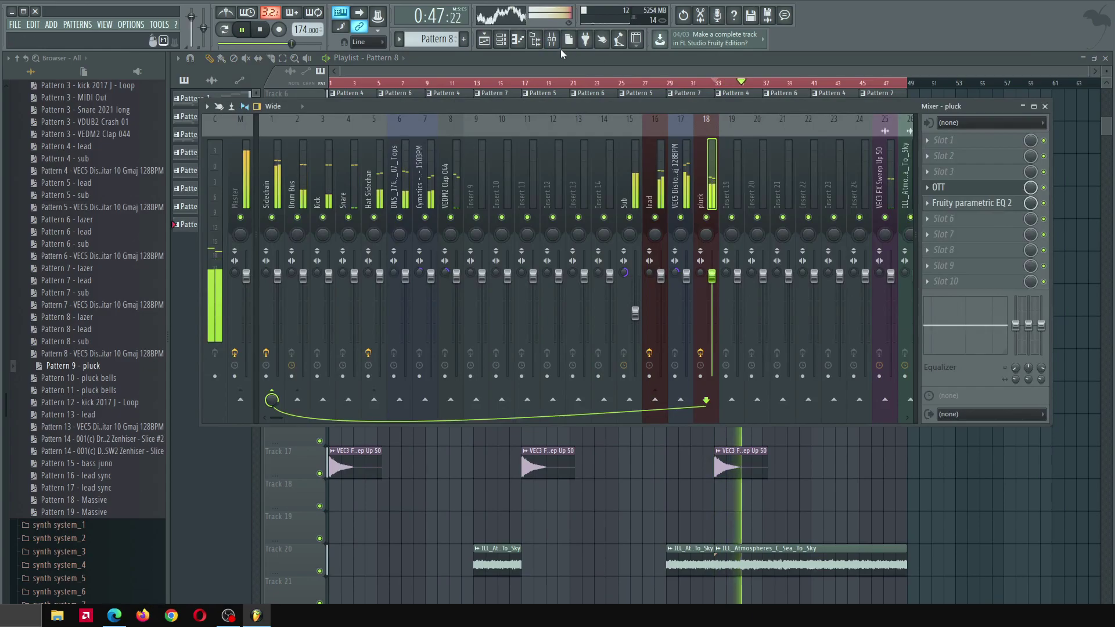
left_click(568, 39)
left_click(529, 322)
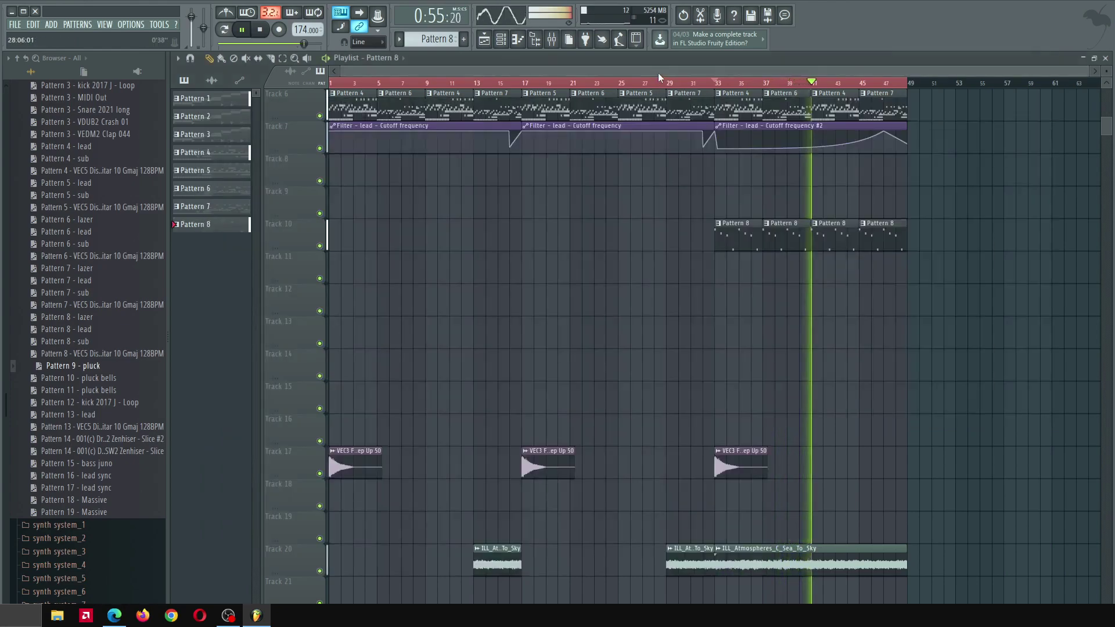
left_click(658, 72)
key("space")
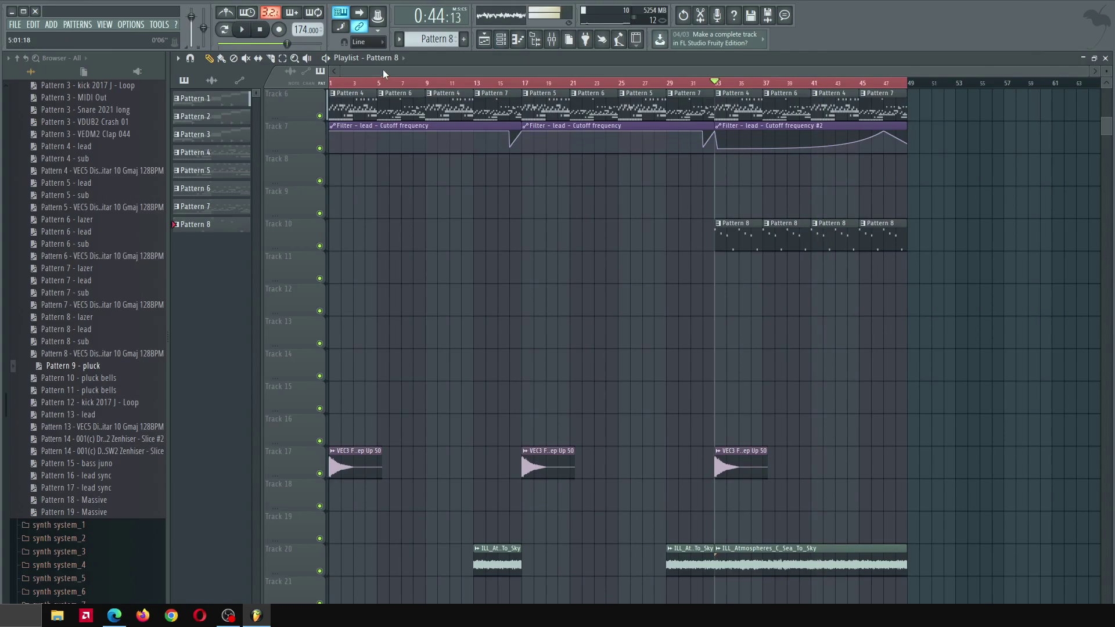
Load the score "Pattern 10 - pluck bells" into the pluck bells channel of Pattern 9 and place it on Track 12 at bars 33 and 41
scroll(430, 42, "down", 1)
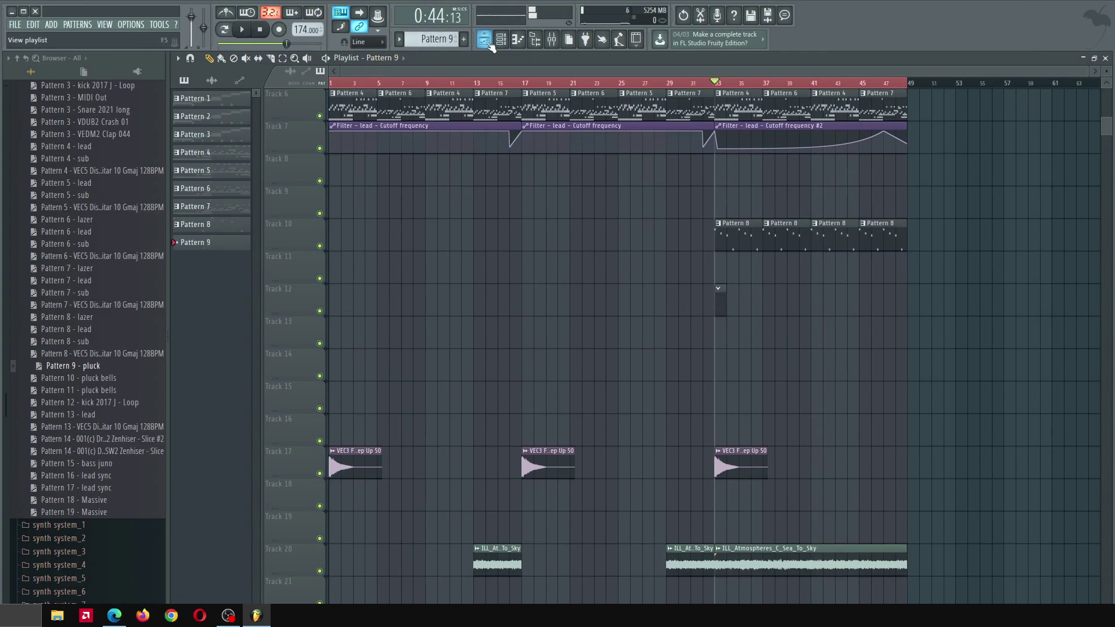
left_click(487, 41)
left_click_drag(87, 379, 525, 343)
left_click(737, 305)
left_click_drag(804, 306, 815, 305)
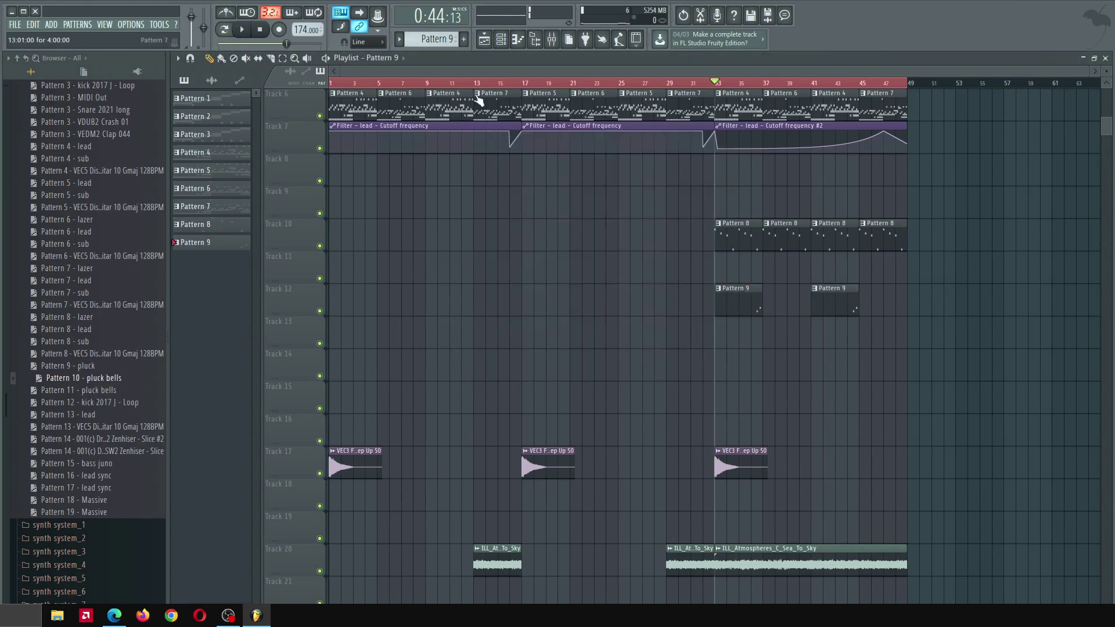
Fill Track 12 at bars 37 and 45 with Pattern 10 using the score "Pattern 11 - pluck bells", and start playback from bar 33
scroll(443, 42, "down", 1)
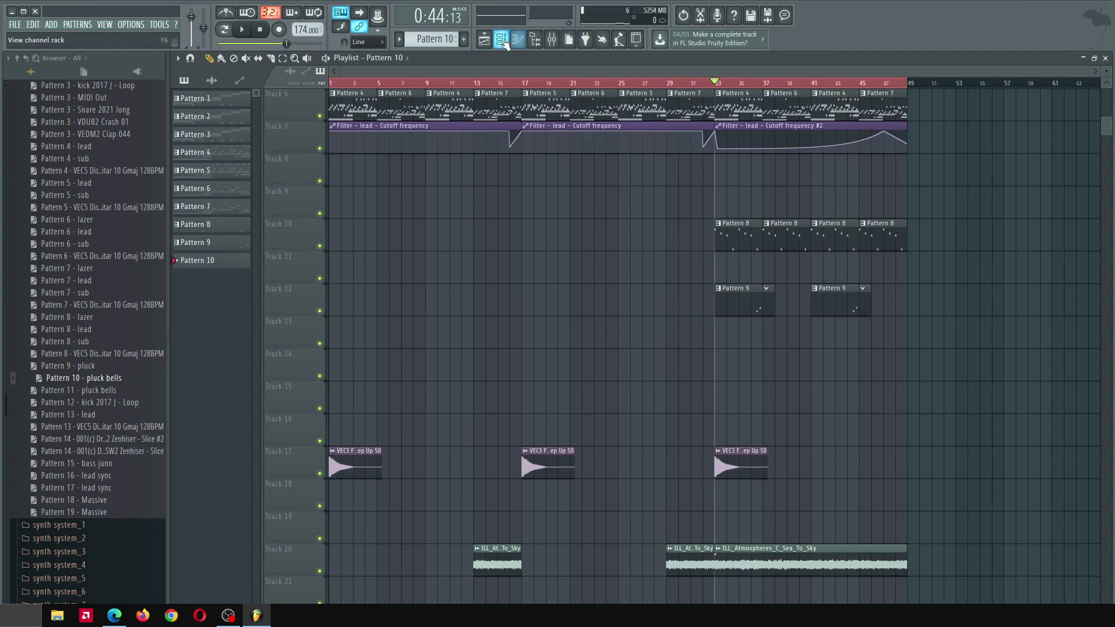
left_click(484, 40)
left_click_drag(88, 390, 536, 348)
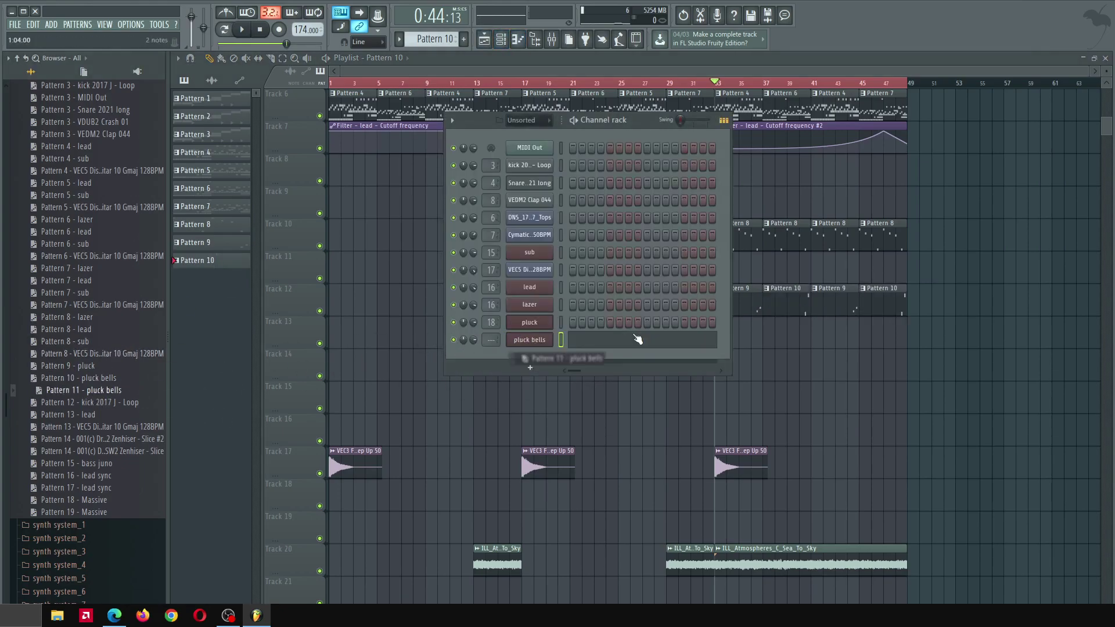
key("space")
left_click(511, 39)
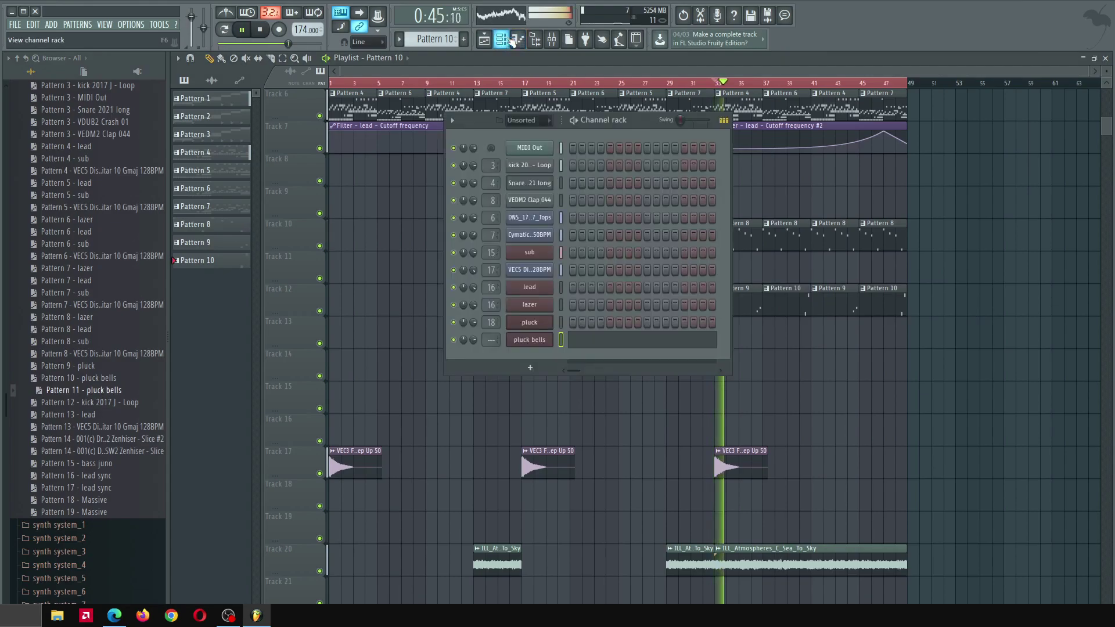
Route the pluck bells channel to the pluck's mixer track 18 and stop playback
left_click(528, 340)
key("F9")
left_click(714, 168)
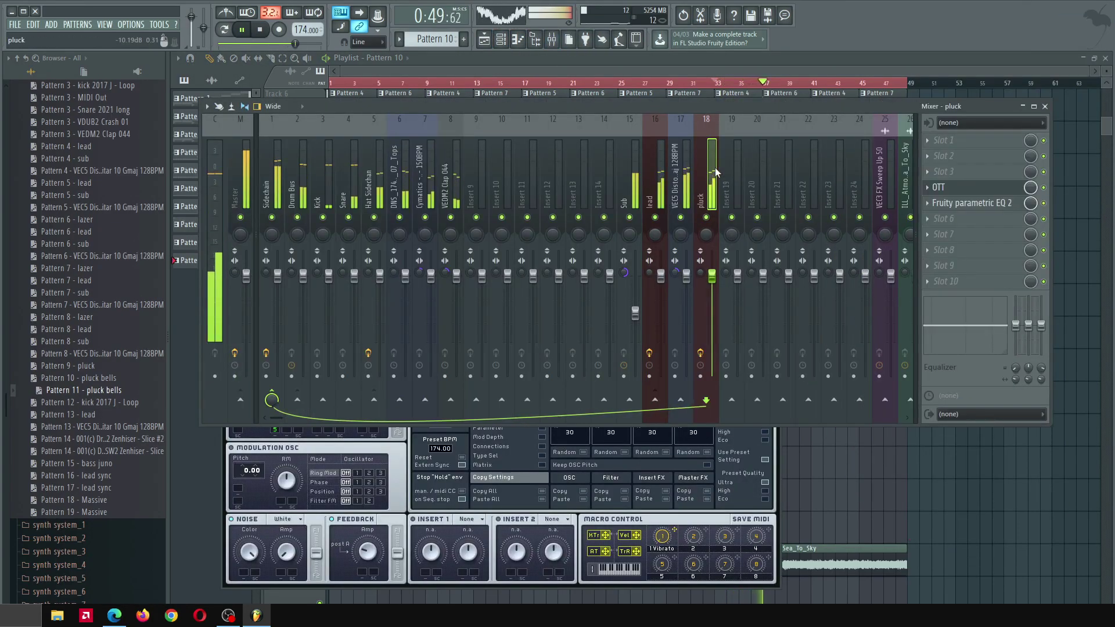
key("space")
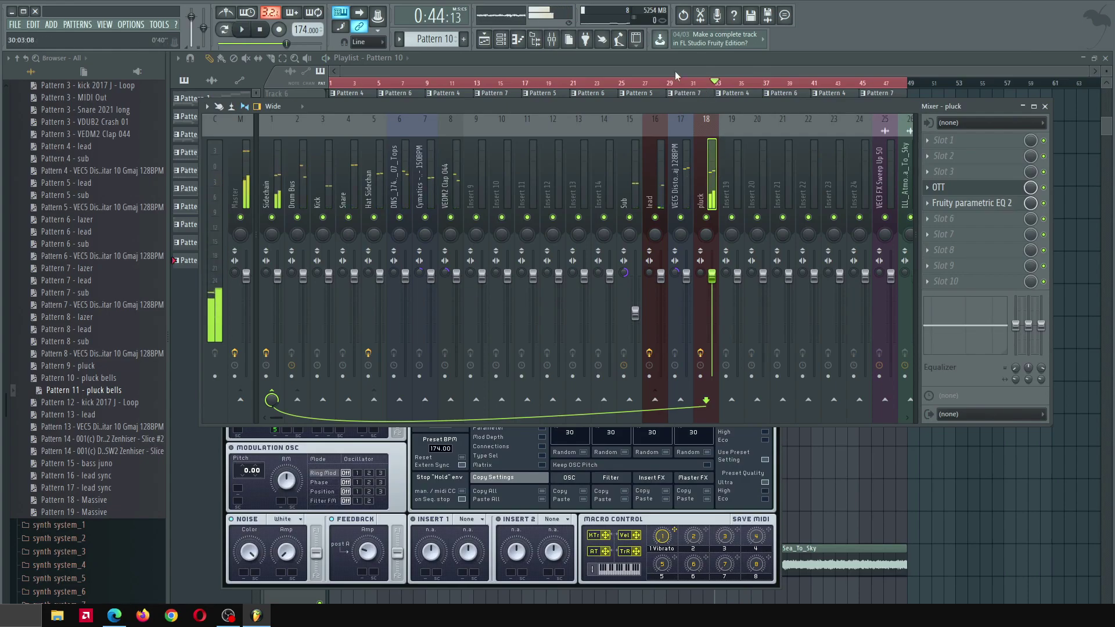
Move the sweep clips down to Track 19 and the atmosphere clips to Track 22, deselect them and start playback
key("F12")
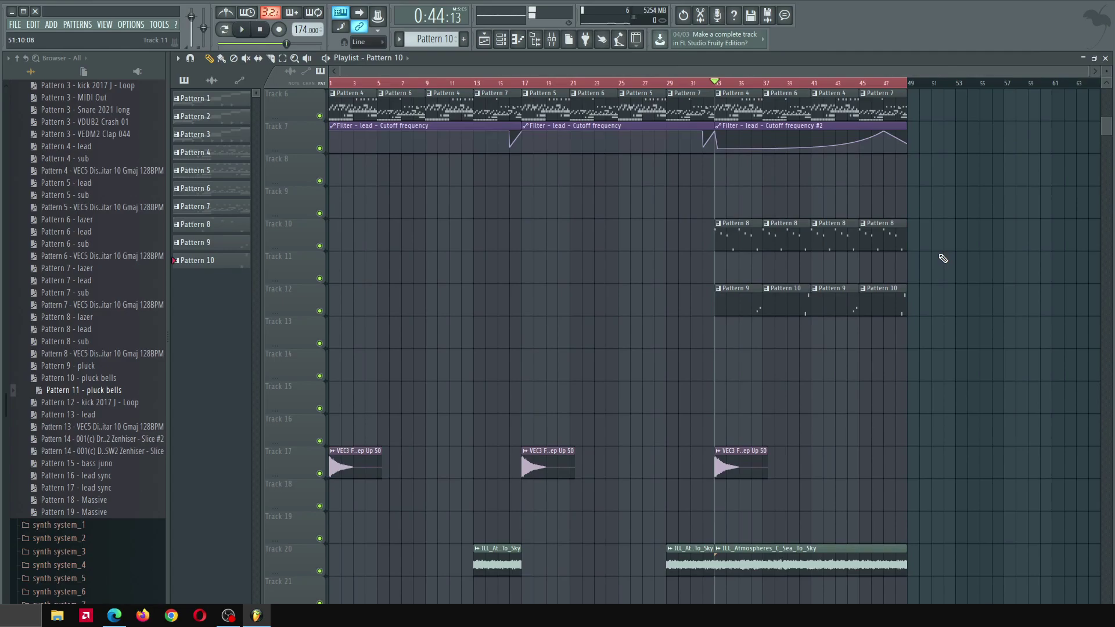
scroll(1106, 68, "down", 2)
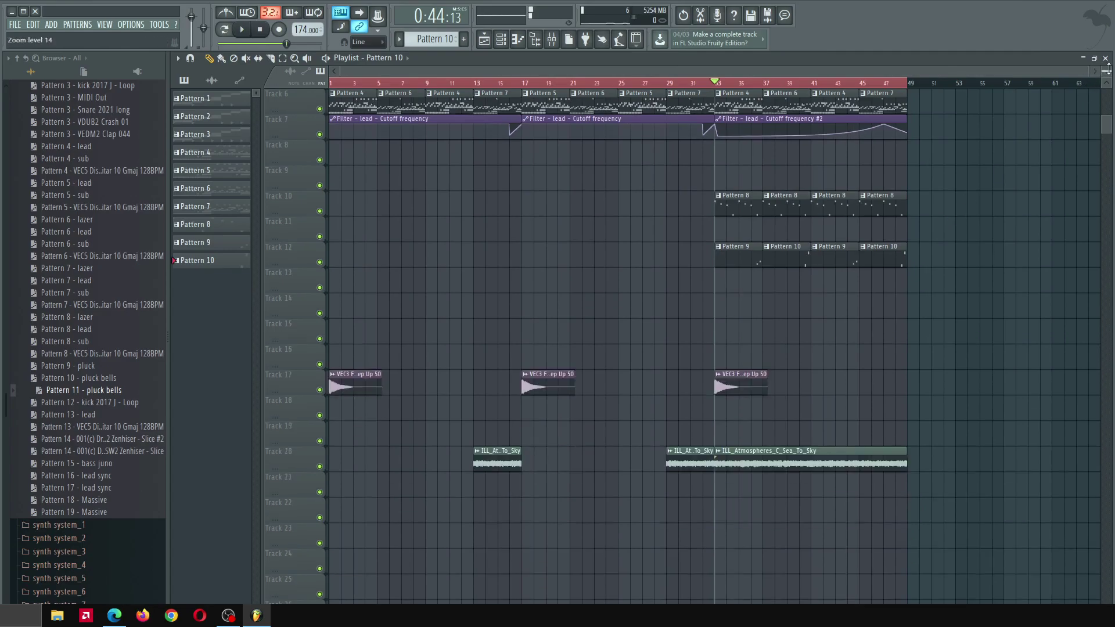
left_click_drag(310, 382, 308, 464)
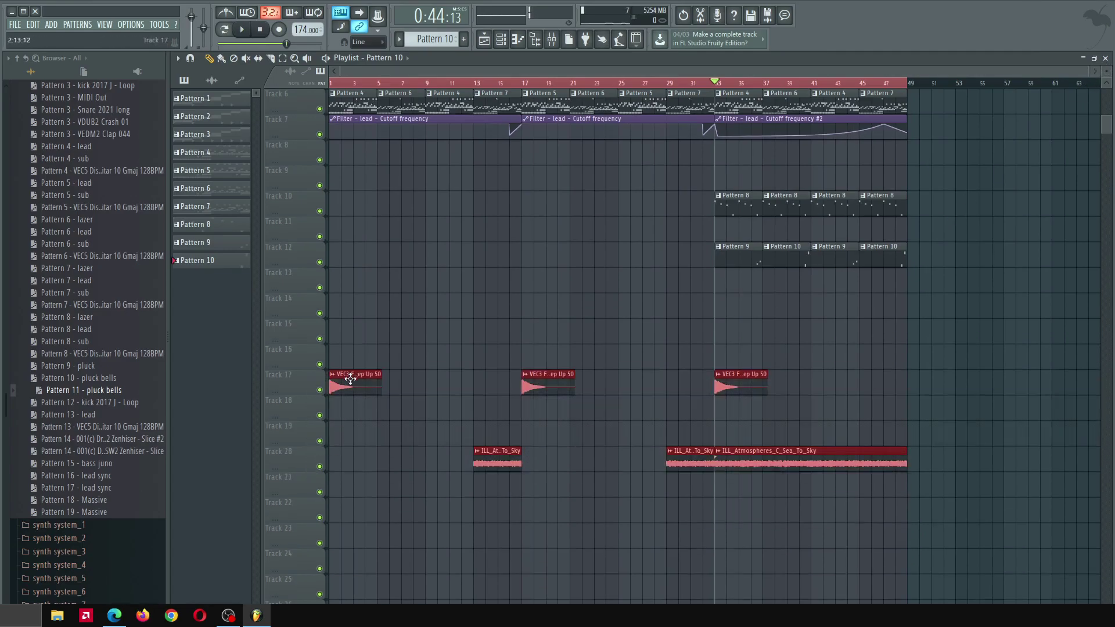
left_click_drag(349, 378, 343, 431)
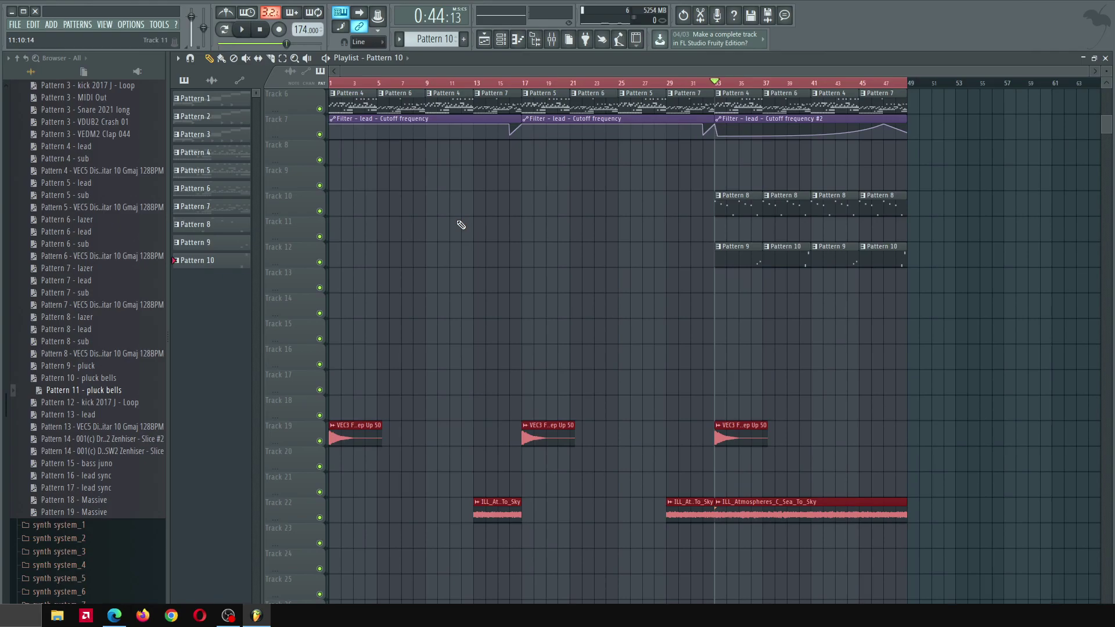
key("space")
key("ctrl+d")
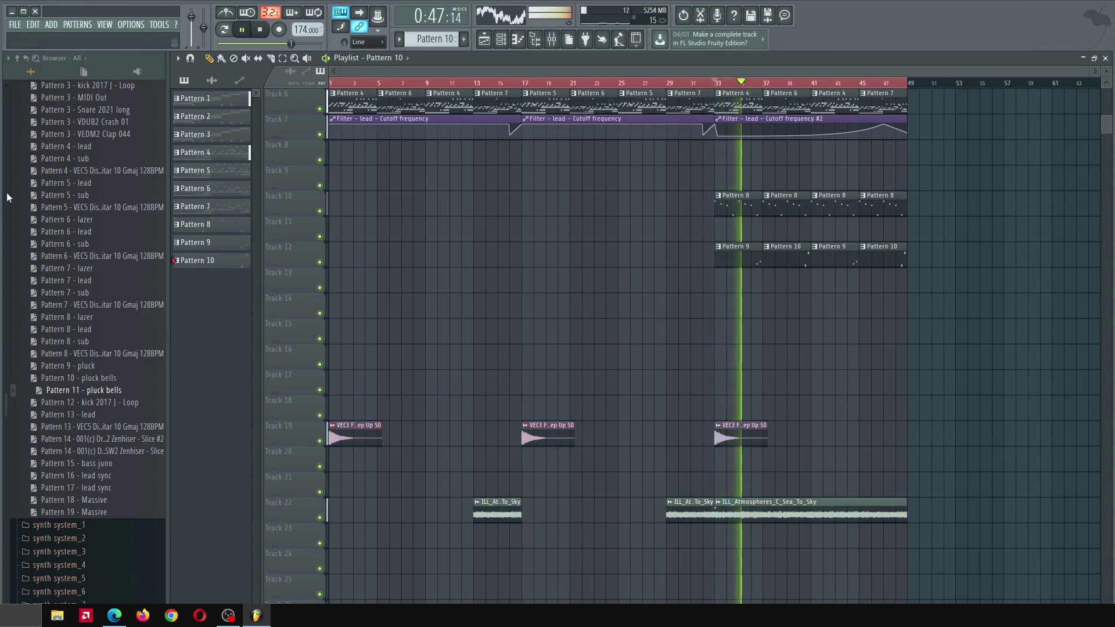
Expand the project's Channels and Audio folders in the browser, and check the mixer and the pluck bells channel's routing
scroll(9, 184, "up", 10)
left_click(93, 235)
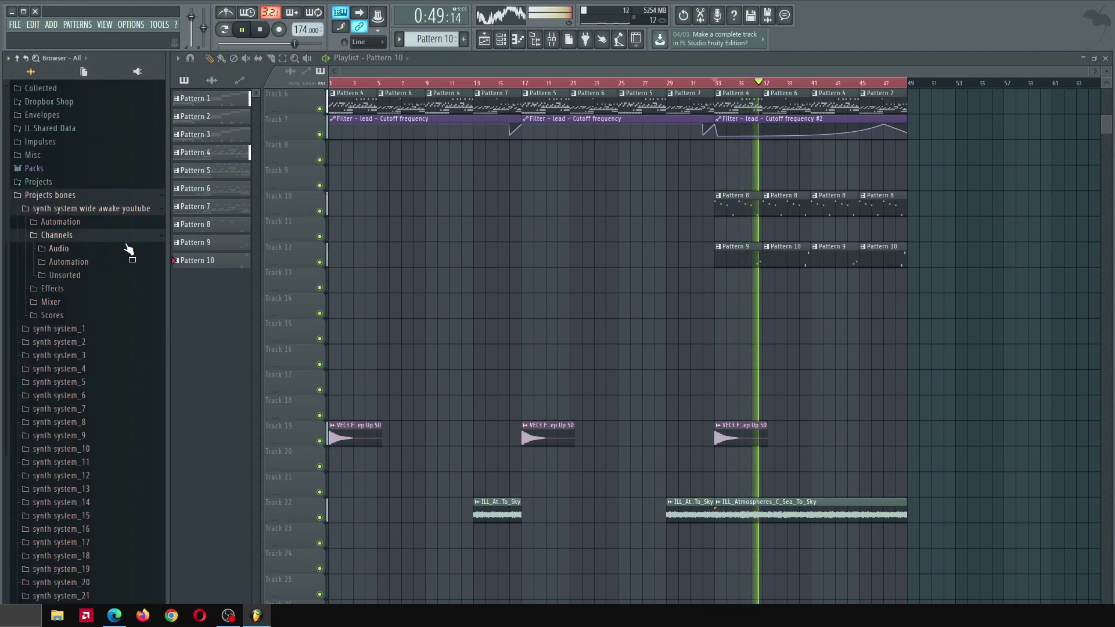
left_click(116, 249)
key("F9")
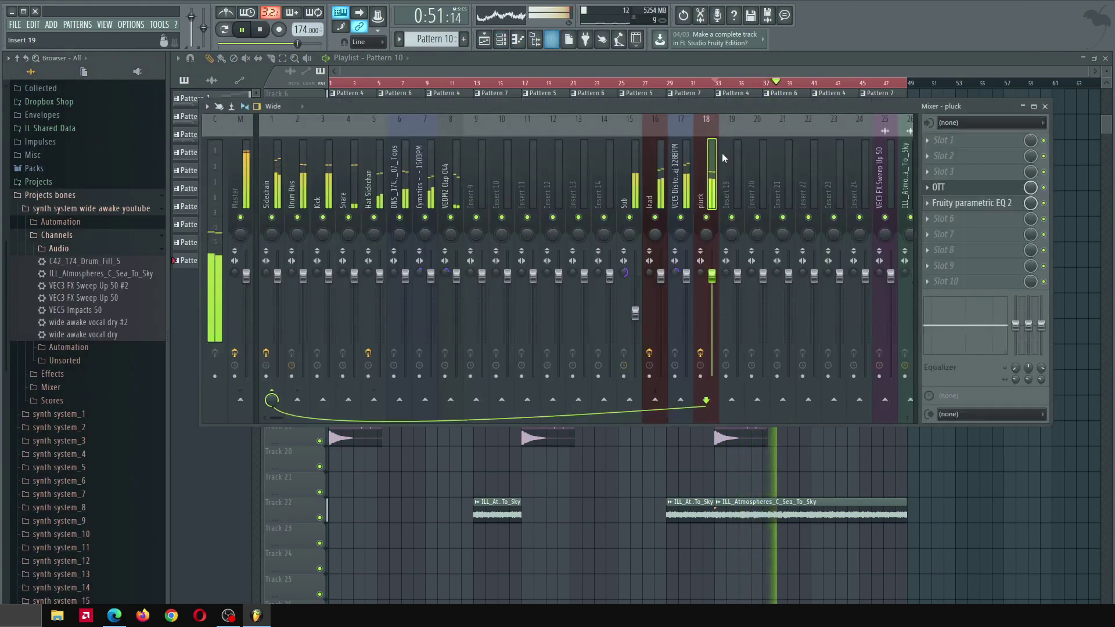
key("F6")
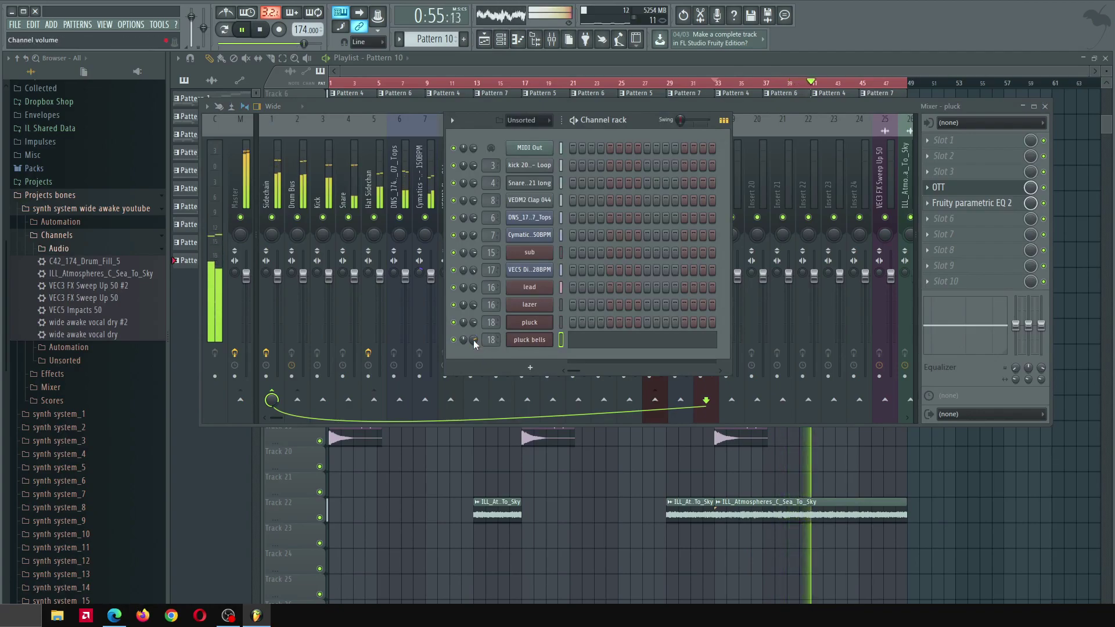
left_click(607, 64)
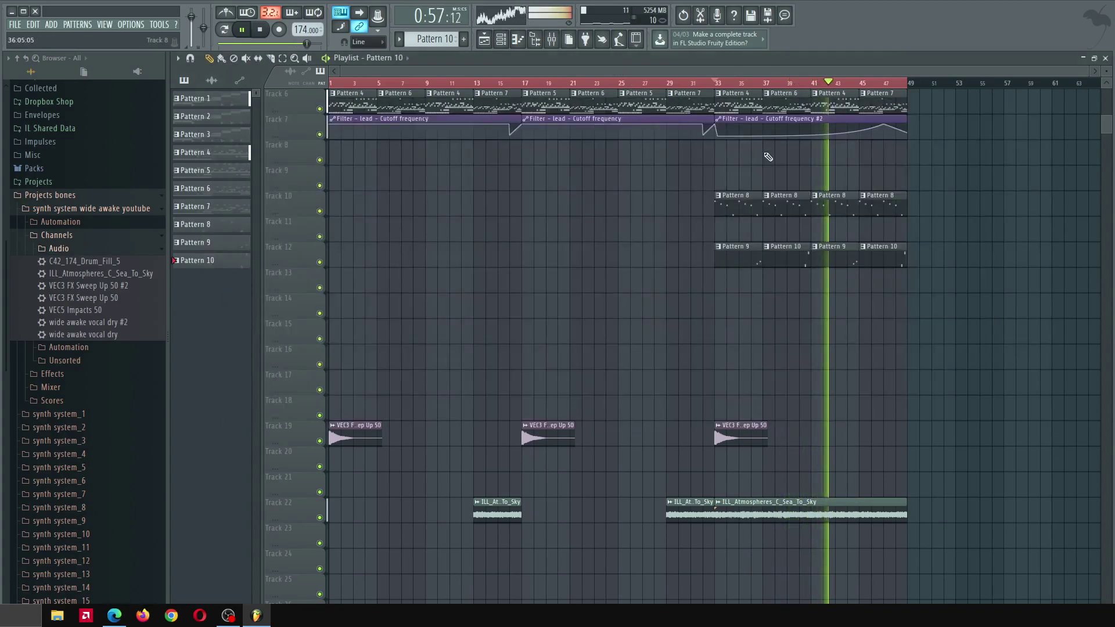
Make the Pattern 7 clip at bar 45 on Track 6 unique and delete its sub notes in bars 3 and 4
scroll(923, 195, "up", 3)
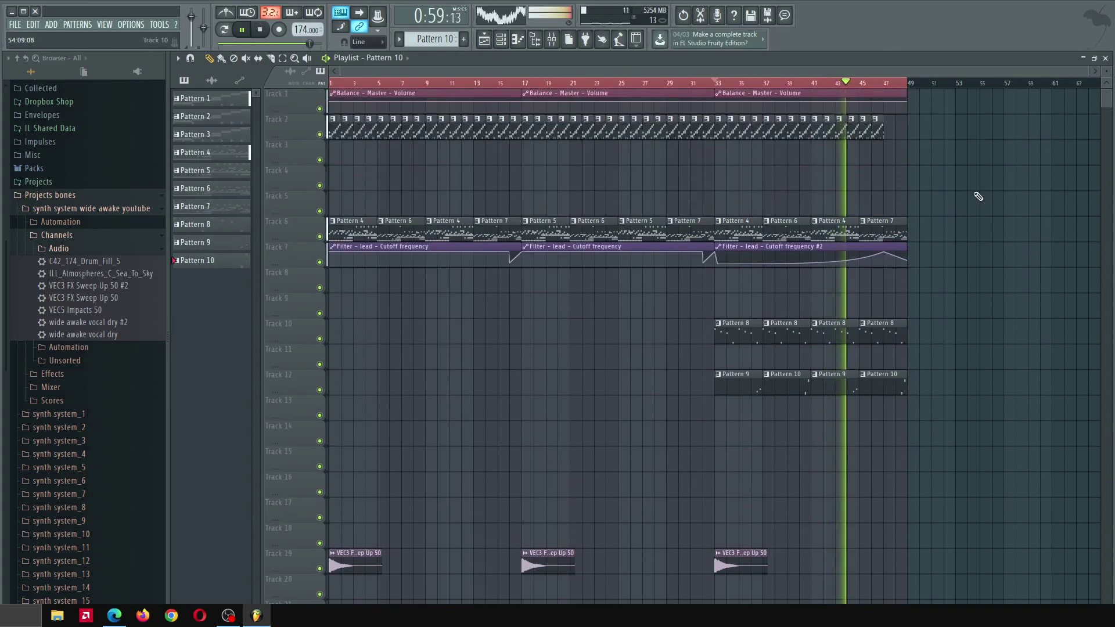
scroll(973, 233, "up", 3)
right_click(695, 227)
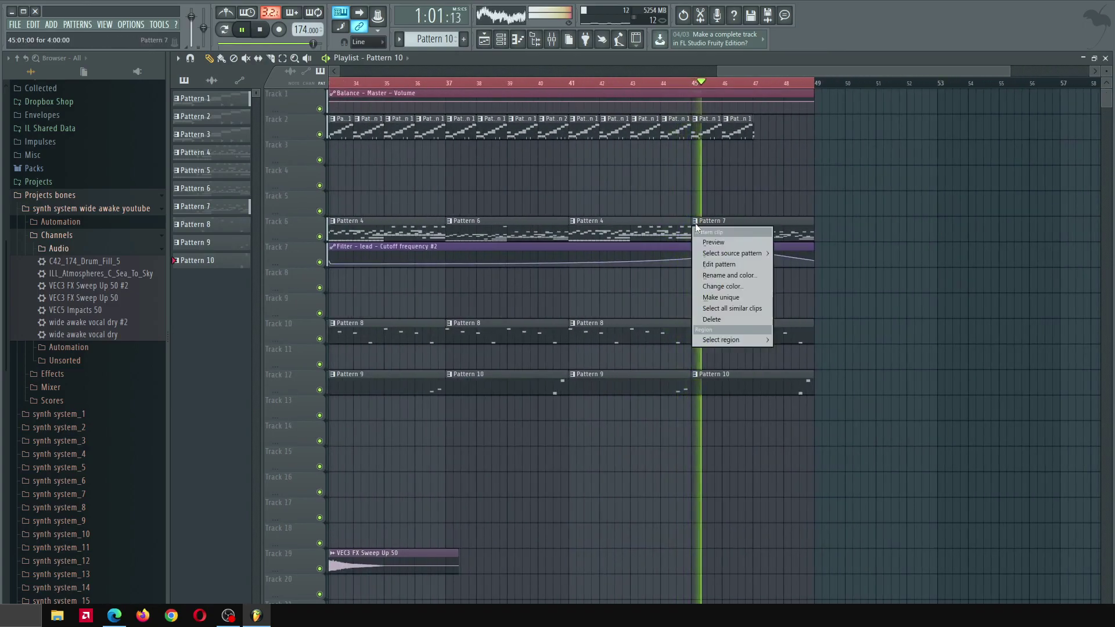
left_click(733, 297)
double_click(661, 332)
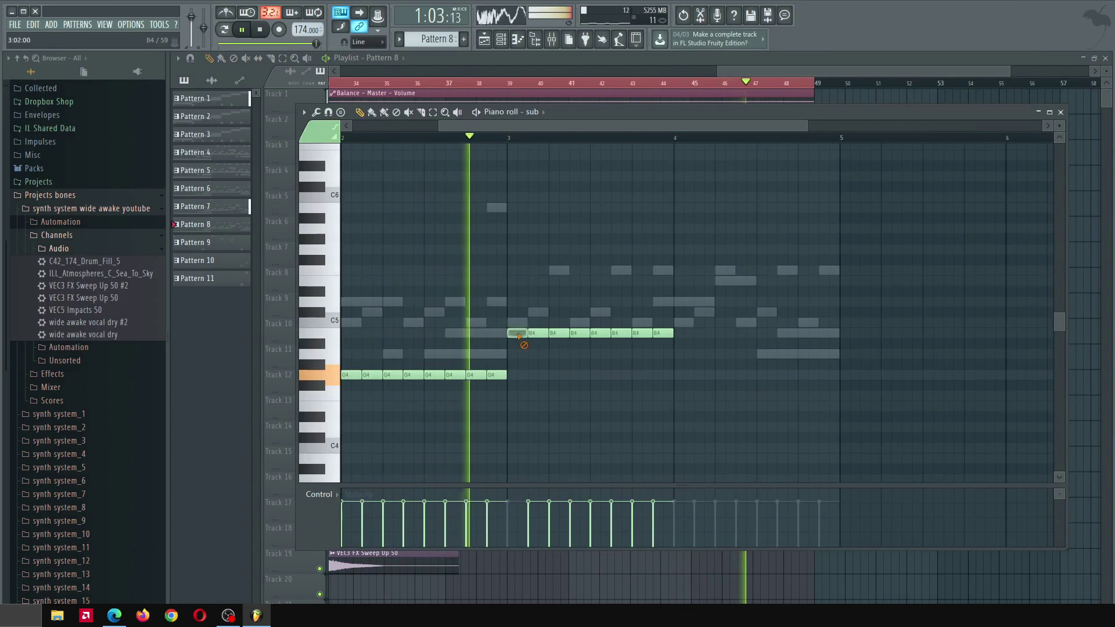
right_click(661, 334)
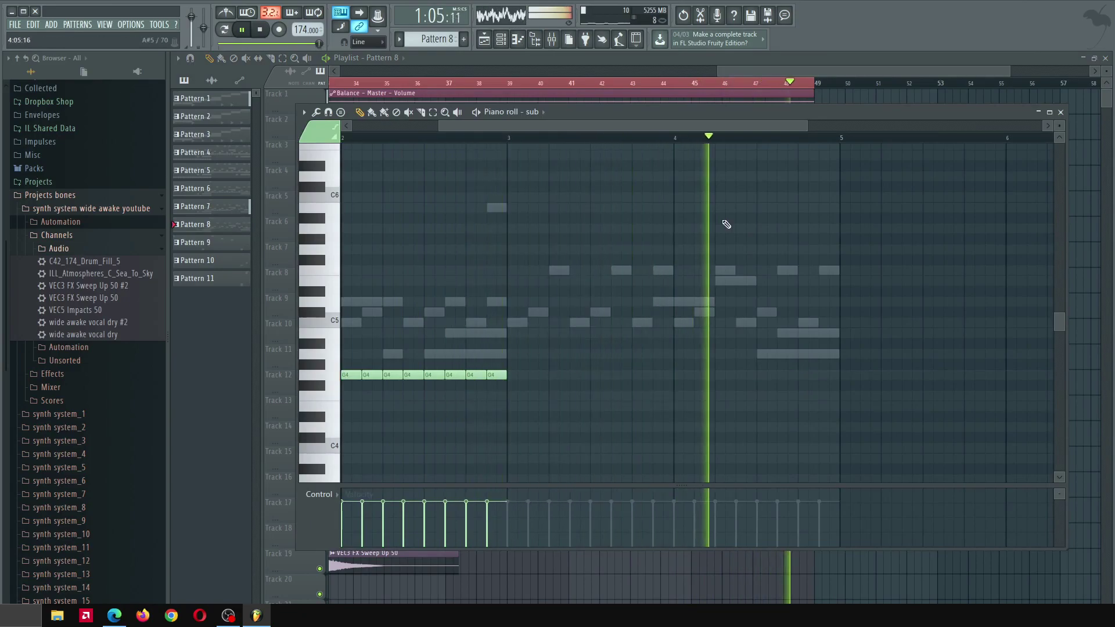
scroll(659, 138, "down", 2)
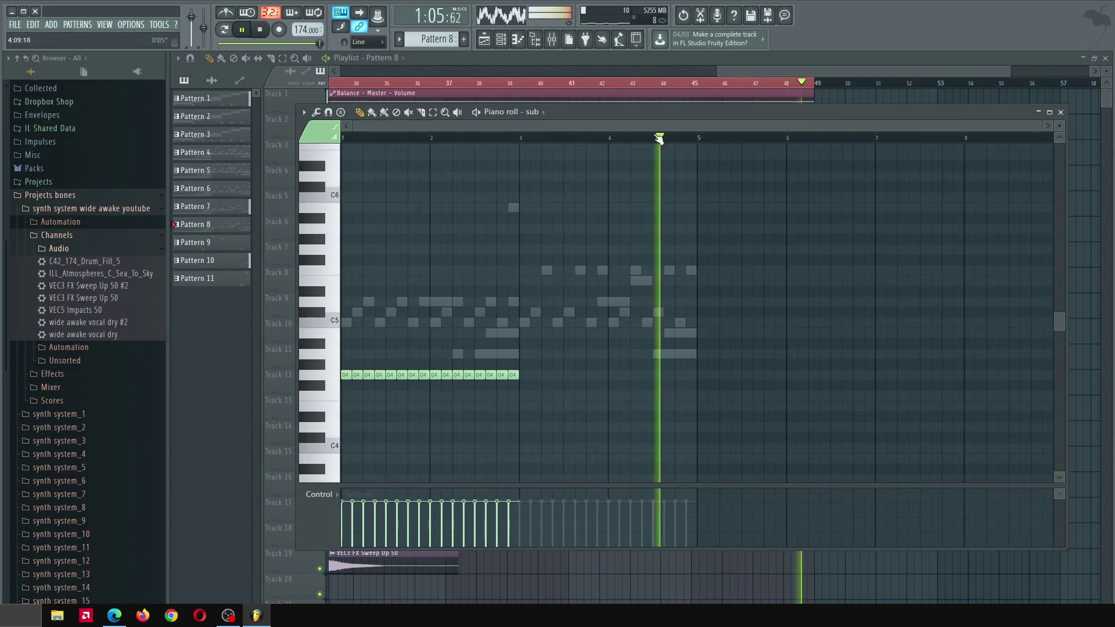
left_click(730, 65)
Stop playback and place the "wide awake vocal dry" audio channel on Track 26 from bar 1
scroll(835, 173, "down", 4)
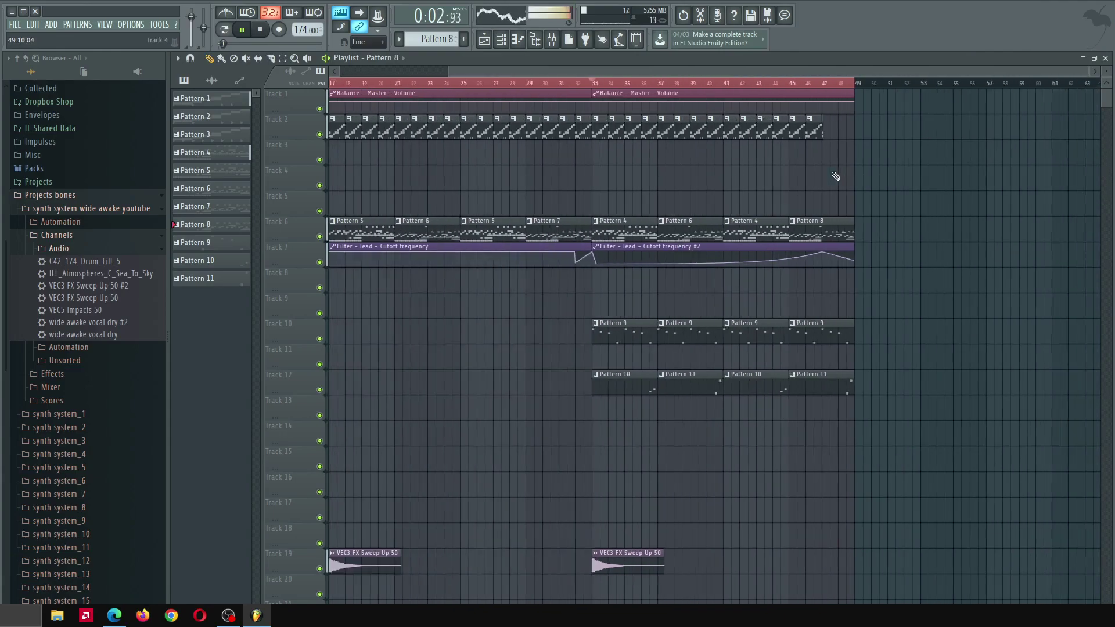
scroll(966, 184, "down", 1)
scroll(947, 244, "down", 4)
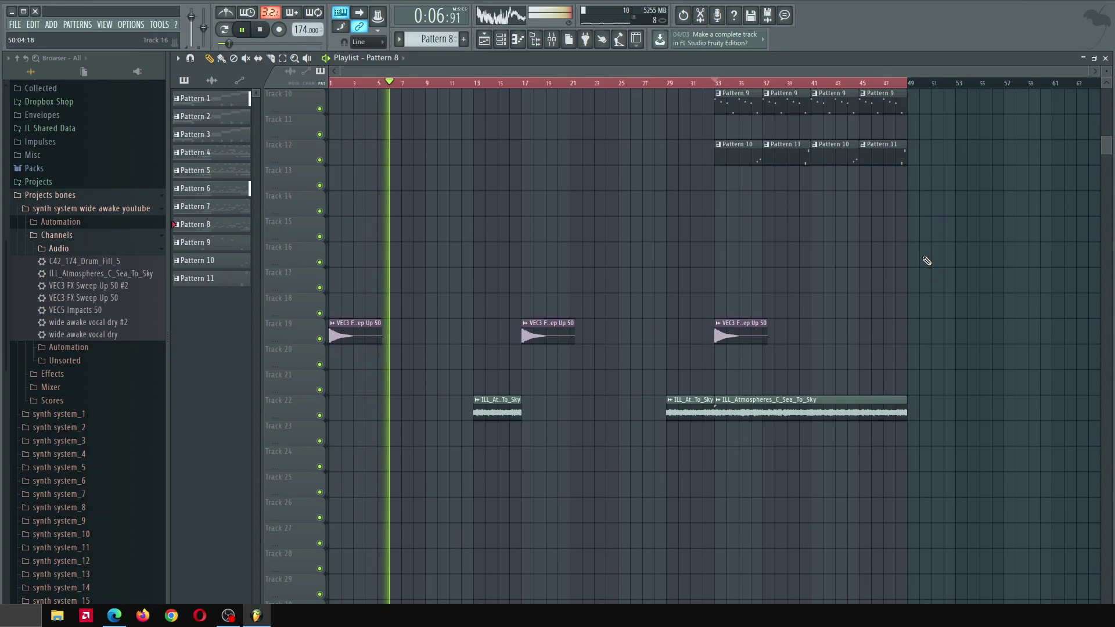
key("space")
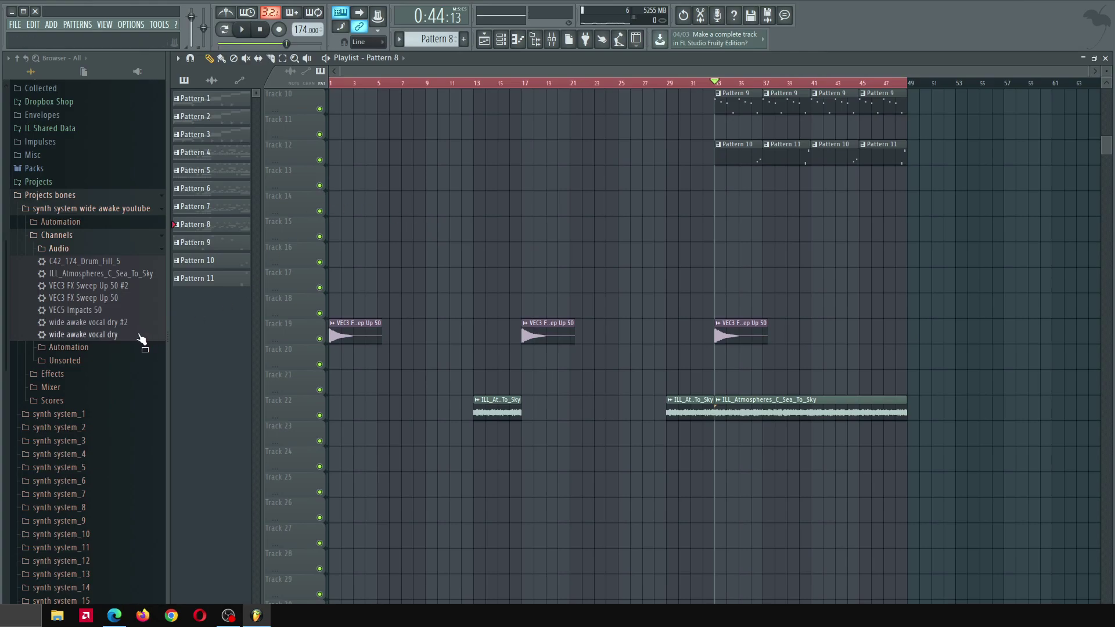
left_click(113, 333)
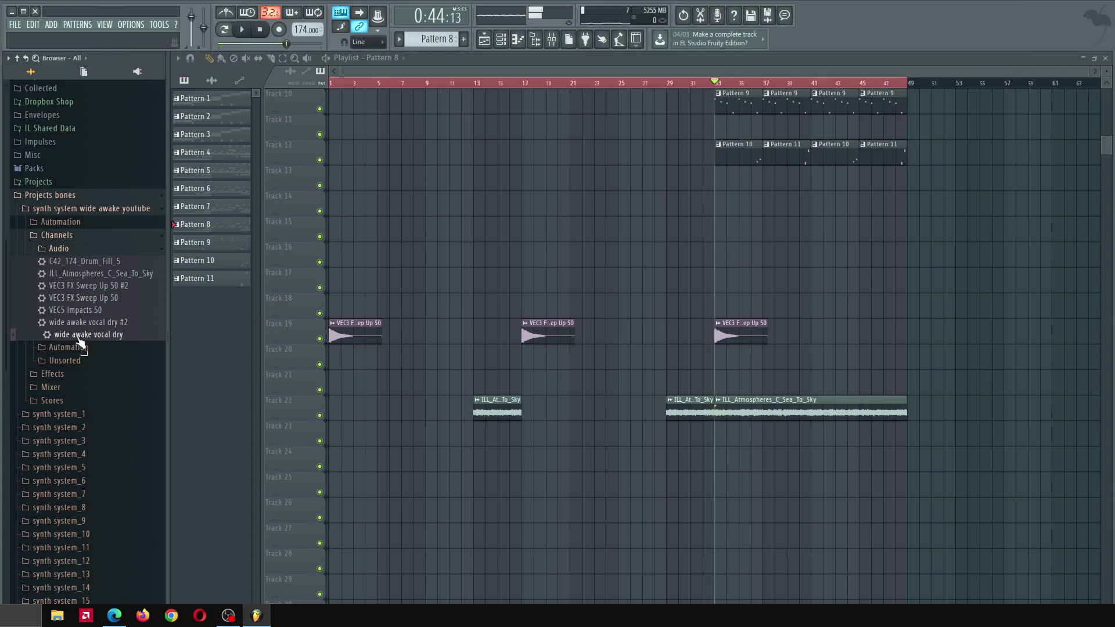
mouse_move(80, 340)
left_mouse_down()
mouse_move(463, 476)
mouse_move(385, 476)
mouse_move(342, 509)
mouse_move(380, 490)
mouse_move(511, 490)
mouse_move(82, 448)
mouse_move(377, 513)
left_mouse_up()
Slice the vocal clip on Track 26 at bar 49 and delete the part after the cut
key("space")
scroll(604, 424, "down", 3)
key("c")
left_click_drag(591, 409, 592, 505)
left_click(209, 58)
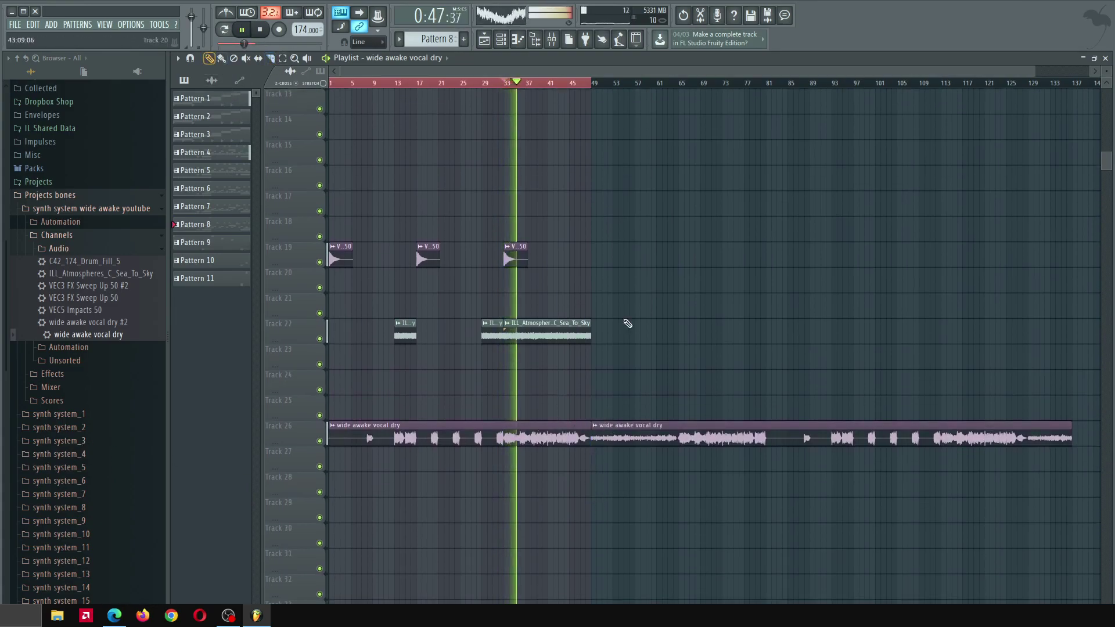
right_click(720, 435)
Stop playback and open the channel settings of the "wide awake vocal dry" clip
scroll(429, 458, "up", 5)
key("space")
double_click(465, 431)
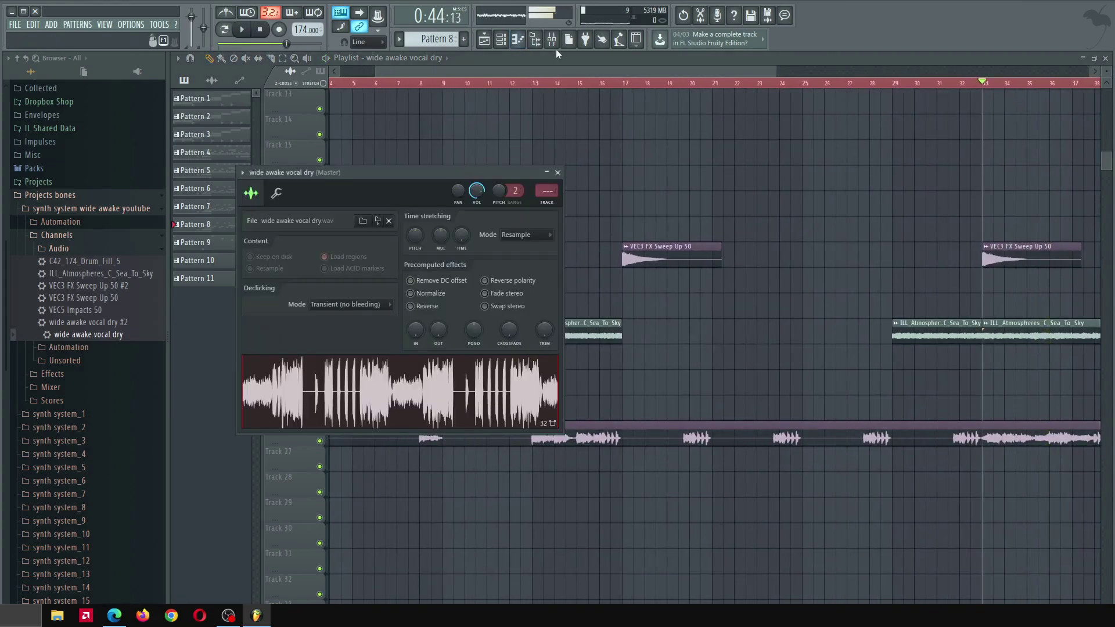
Show the mixer and route the wide awake vocal dry channel to mixer insert 27
left_click(552, 39)
scroll(652, 156, "down", 5)
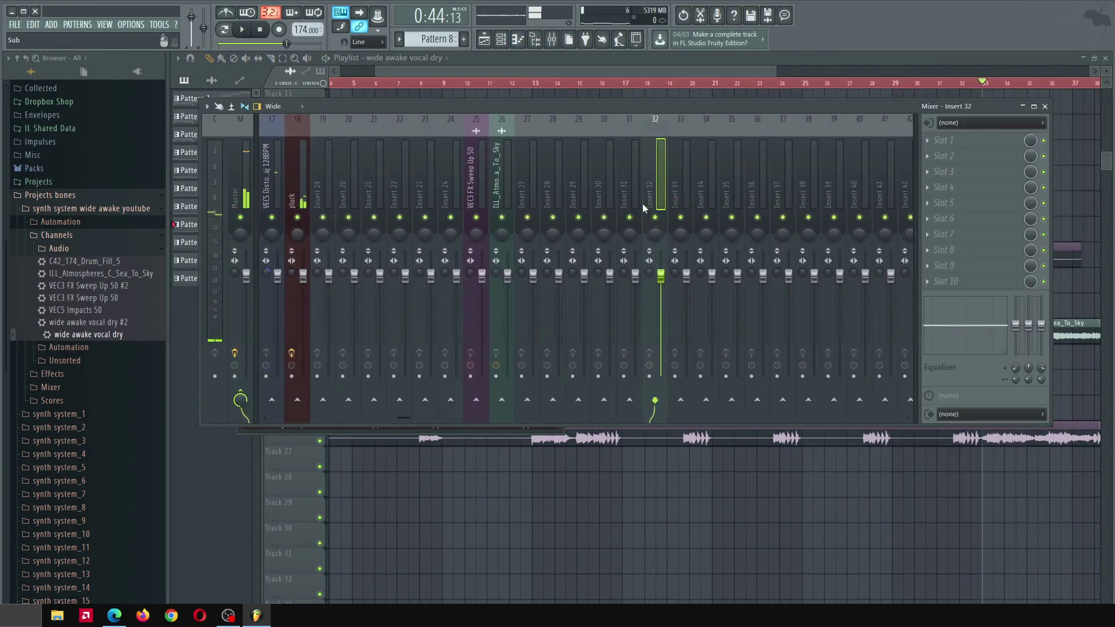
left_click(516, 187)
key("ctrl+l")
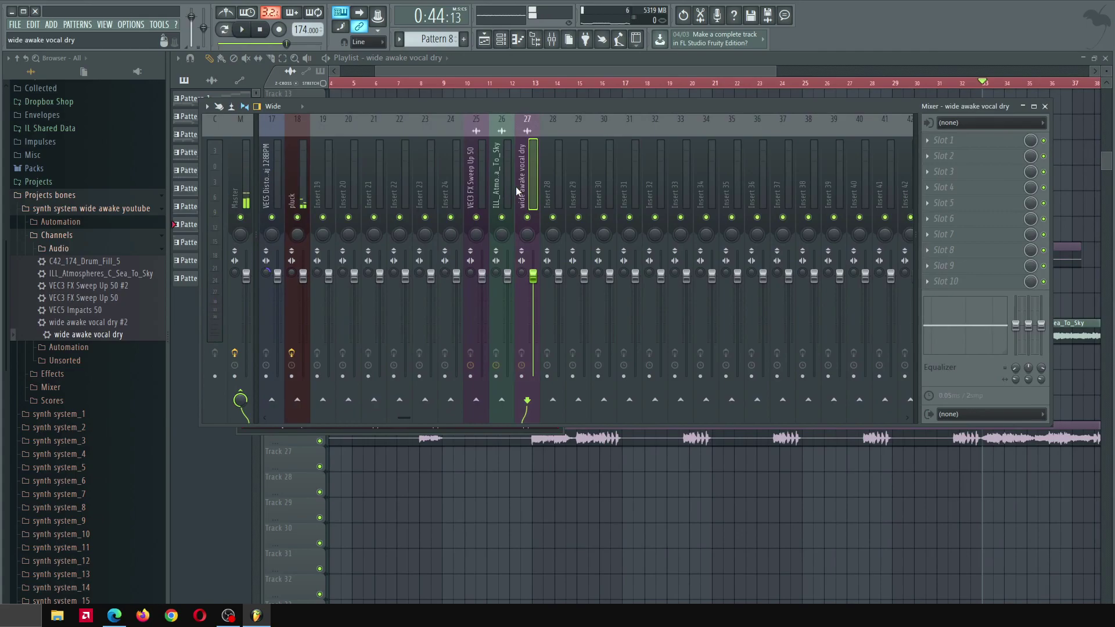
Route the wide awake vocal dry insert to the Sidechain track only
left_click_drag(404, 418, 204, 411)
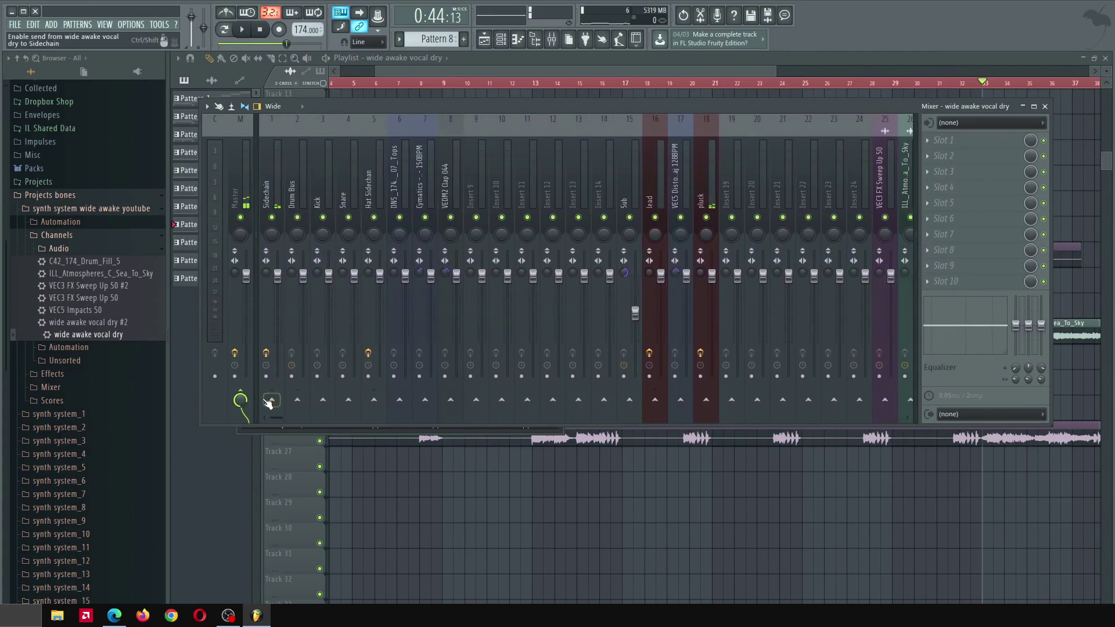
right_click(268, 402)
left_click(302, 417)
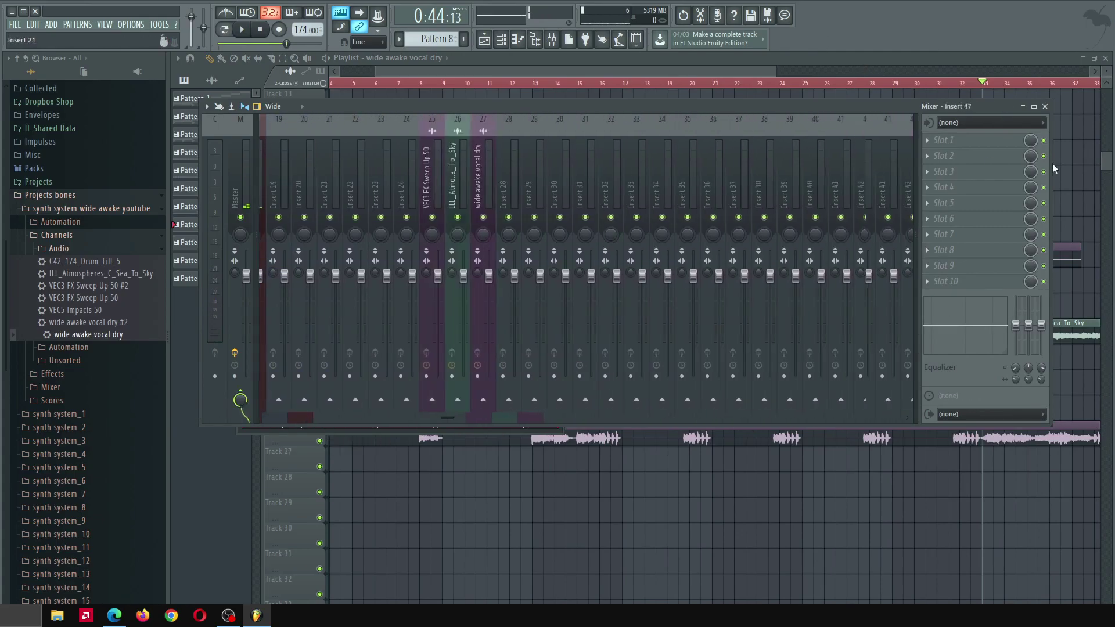
Load OTT in effect slot 4 of the wide awake vocal dry insert and apply its 50 preset
left_click(935, 186)
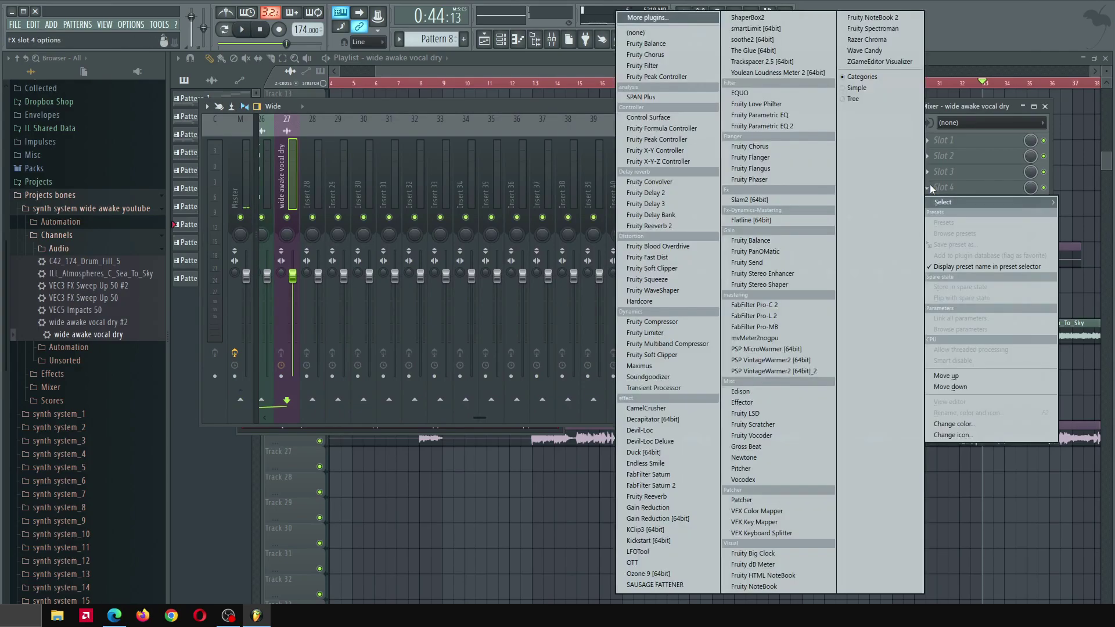
left_click(681, 562)
mouse_move(264, 191)
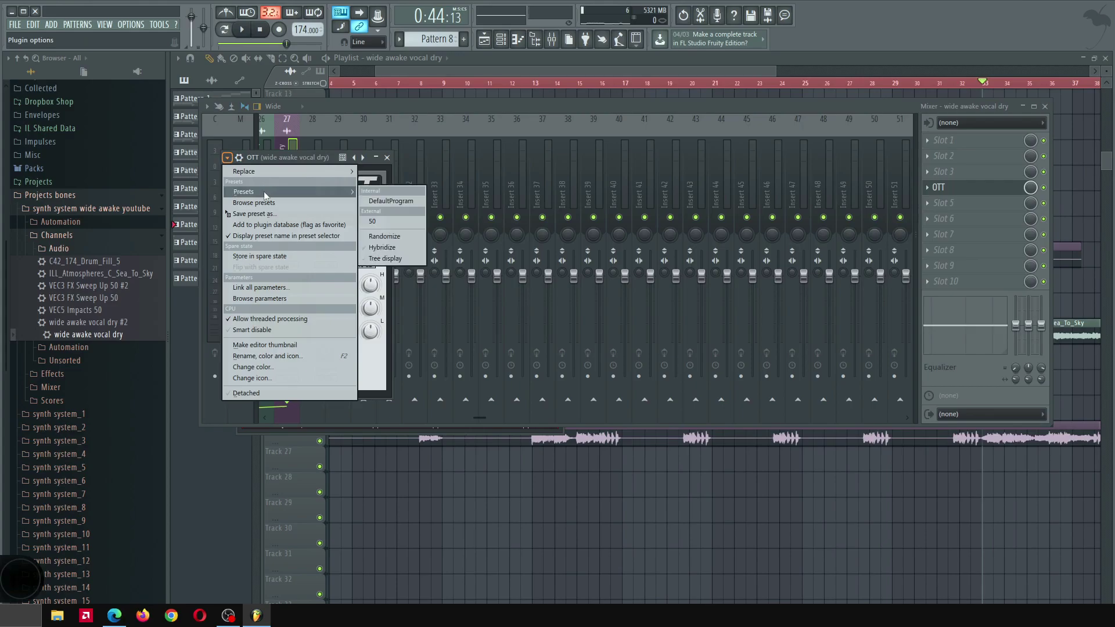
left_click(405, 223)
Add Fruity Parametric EQ 2 in slot 5 of the vocal insert and apply the low cut preset
left_click(928, 204)
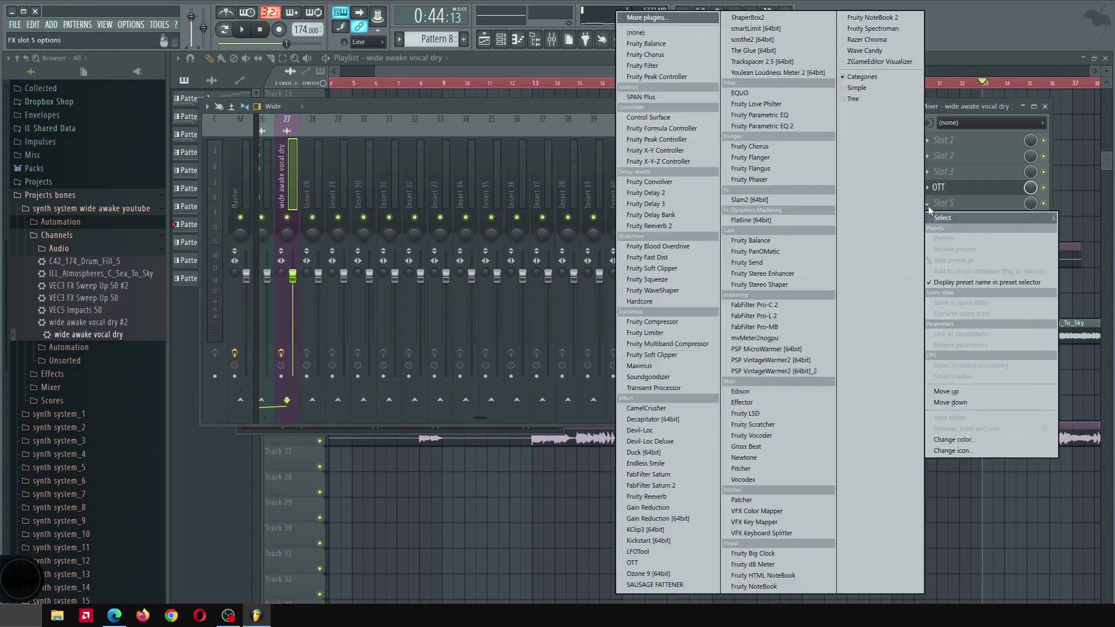
left_click(779, 130)
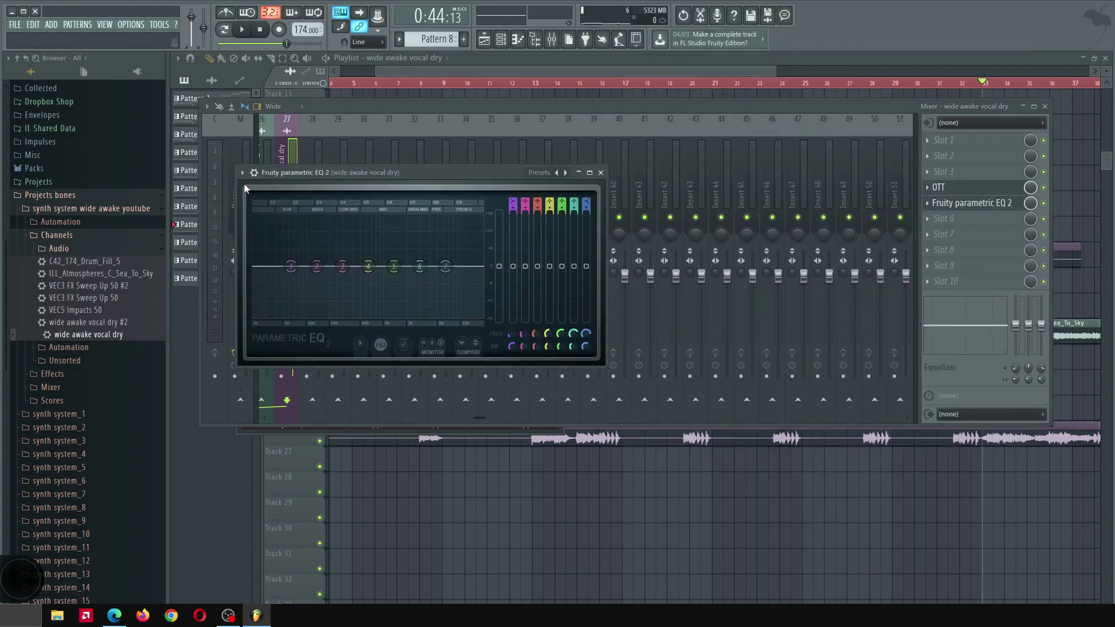
left_click(243, 172)
mouse_move(270, 203)
left_click(397, 216)
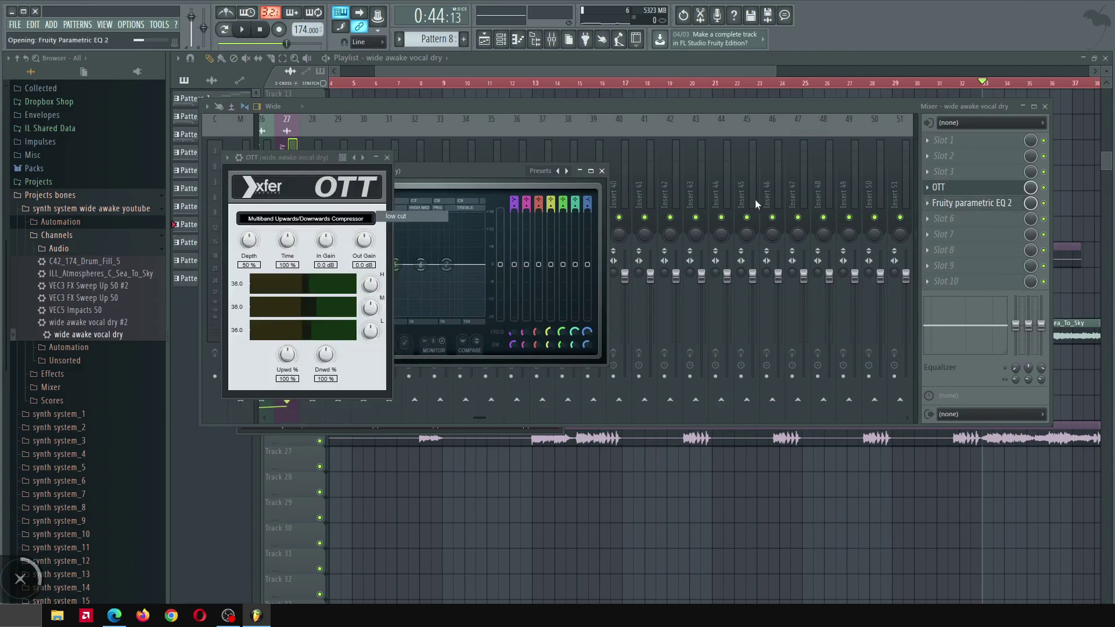
Add Fruity Chorus in slot 3 of the vocal insert and reduce its mix level to about 88%
left_click(929, 169)
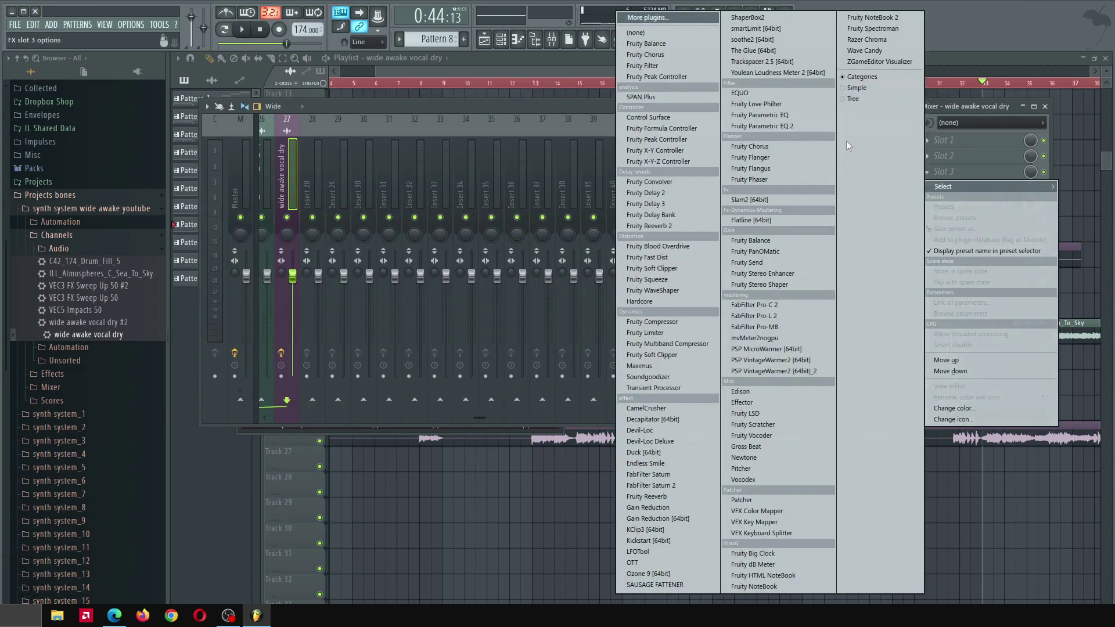
left_click(793, 140)
left_click_drag(1030, 172, 1030, 173)
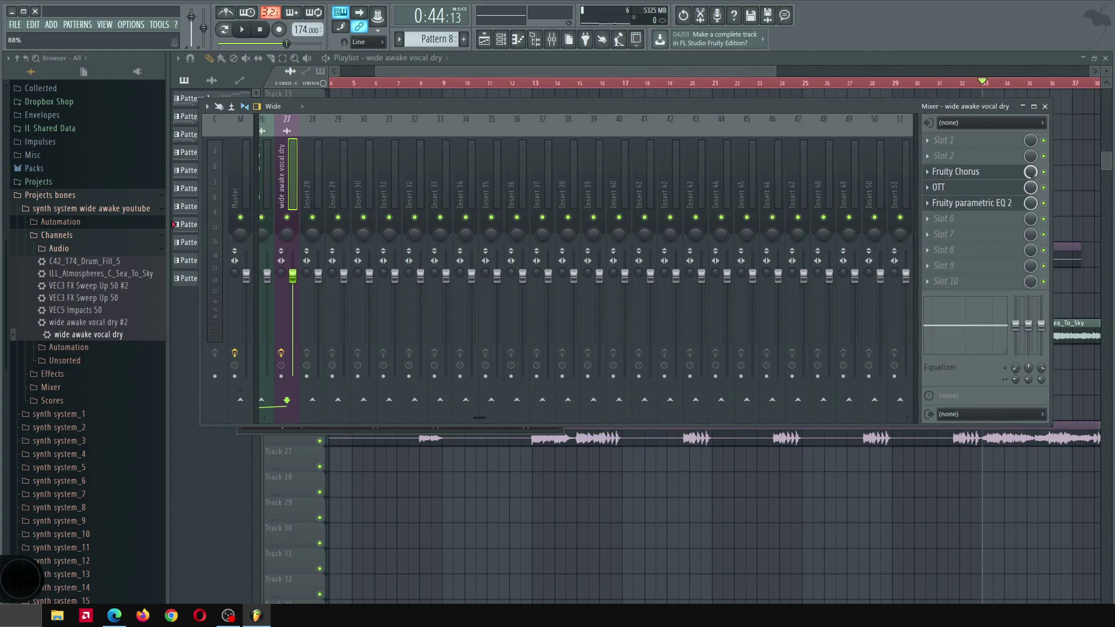
Play the song from bar 13 and slightly lower the volume fader of the wide awake vocal dry insert
key("F9")
left_click(533, 83)
key("space")
key("F9")
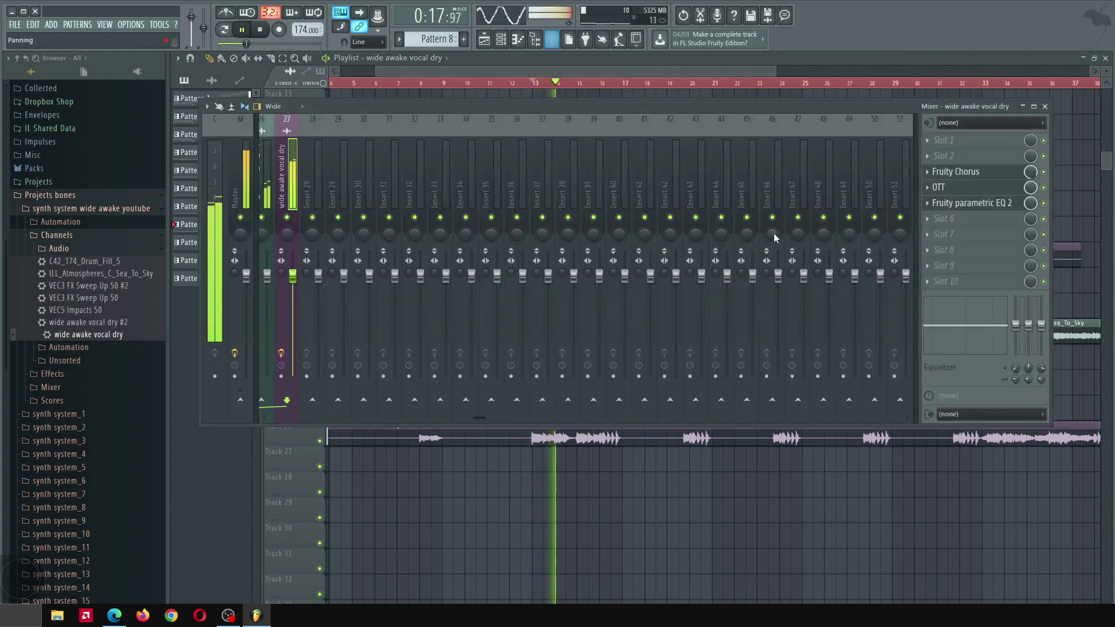
left_click_drag(292, 276, 292, 283)
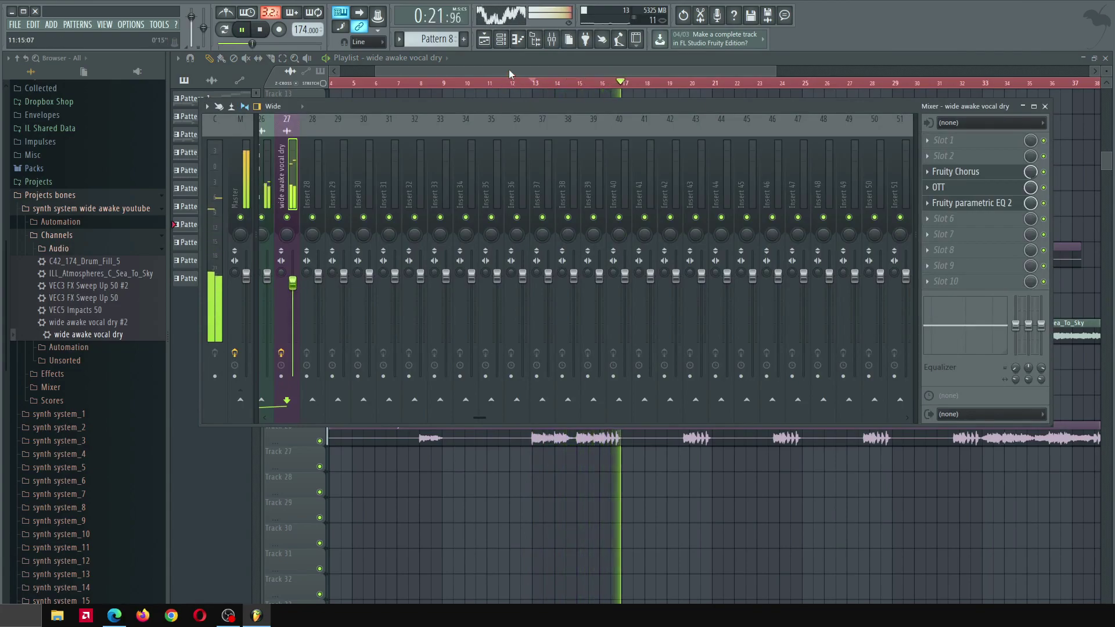
key("F9")
scroll(629, 126, "down", 4)
key("space")
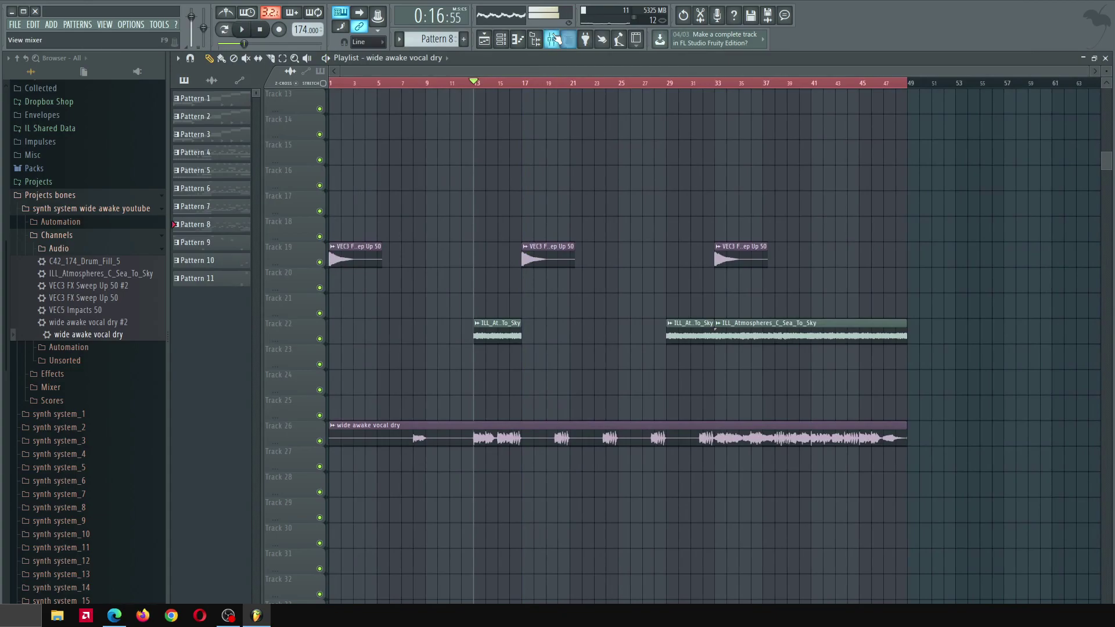
Inspect the lead insert's effect chain in the mixer, including its OTT settings
key("F9")
scroll(357, 178, "up", 19)
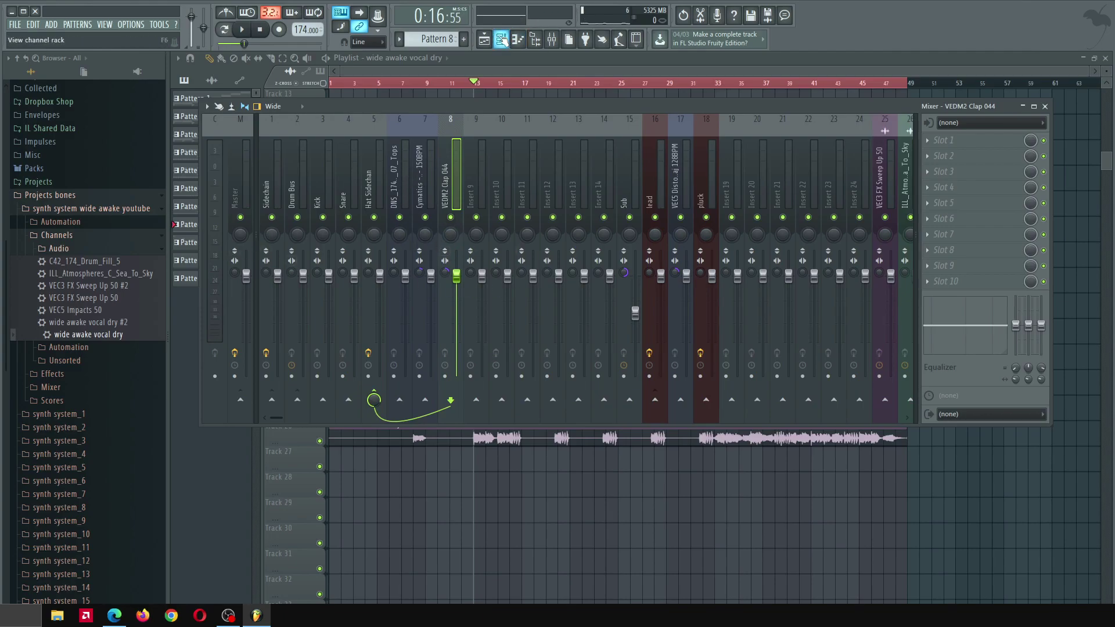
left_click(650, 167)
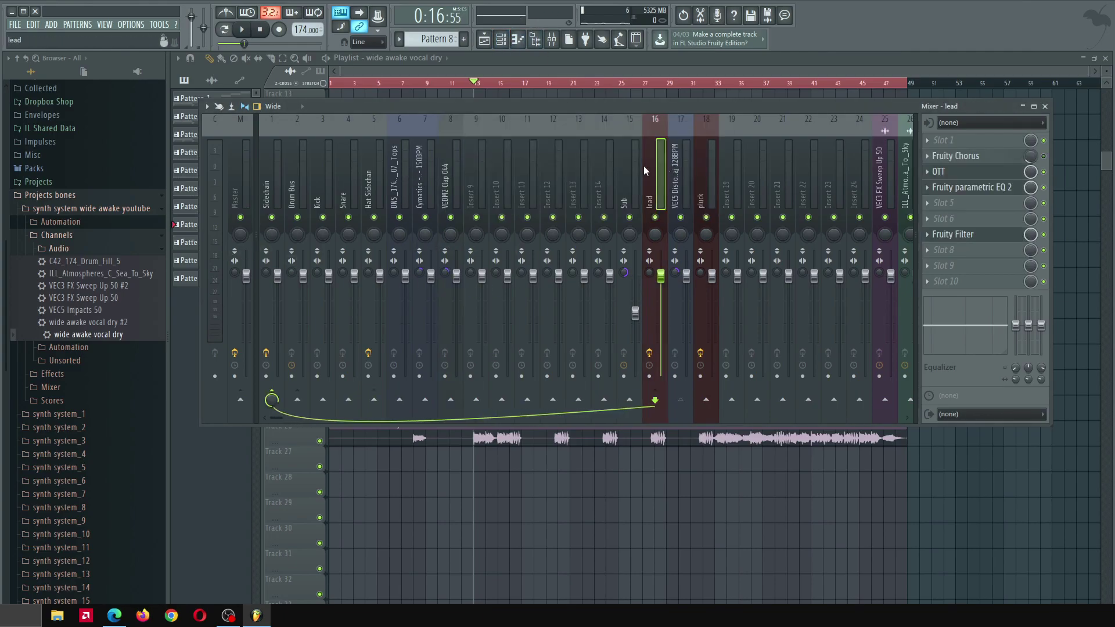
left_click(939, 171)
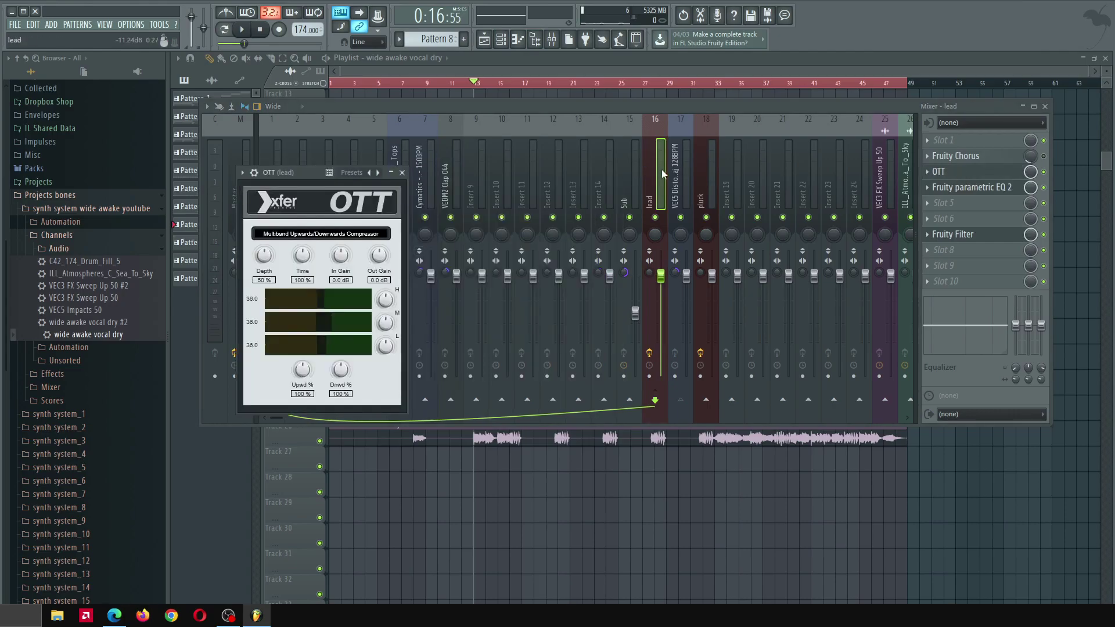
left_click(662, 173)
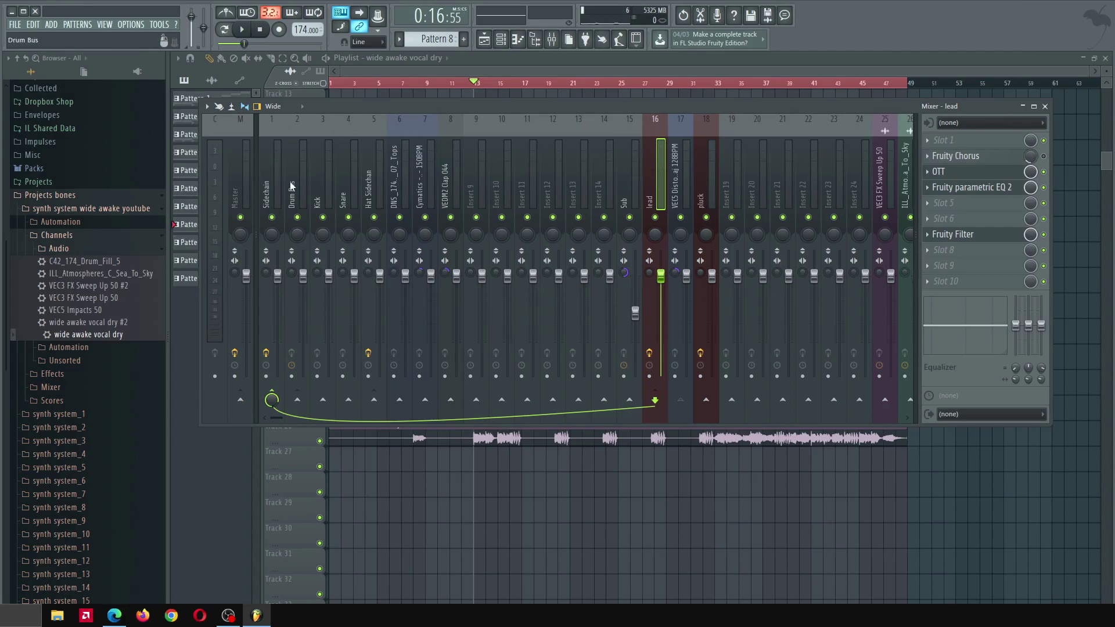
Play the song and compare the meter levels of the Drum Bus and lead mixer tracks
key("space")
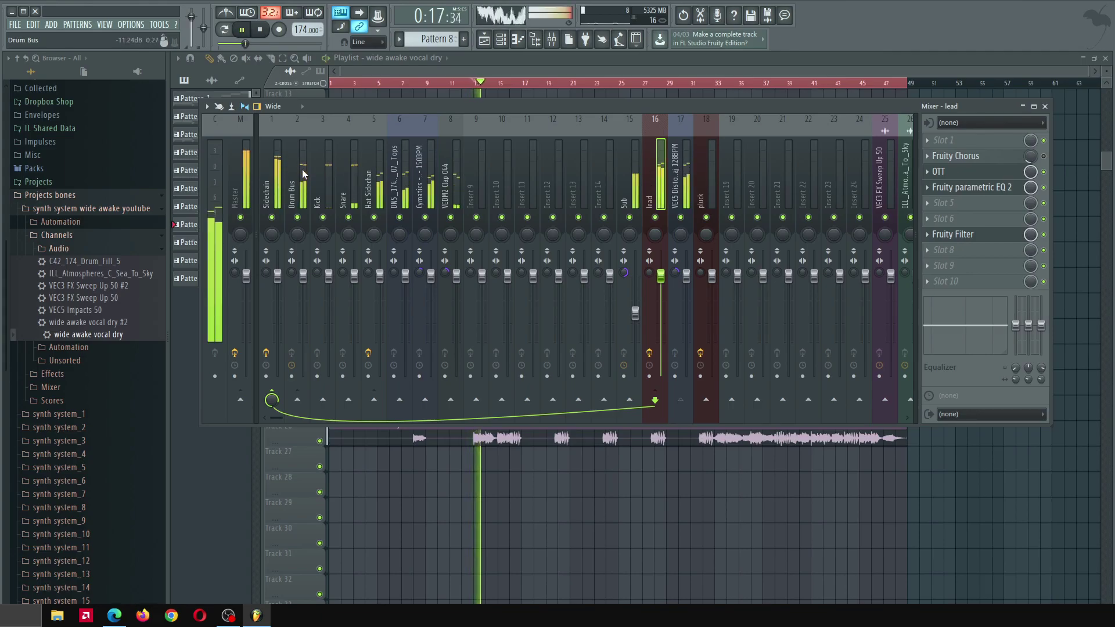
left_click(303, 172)
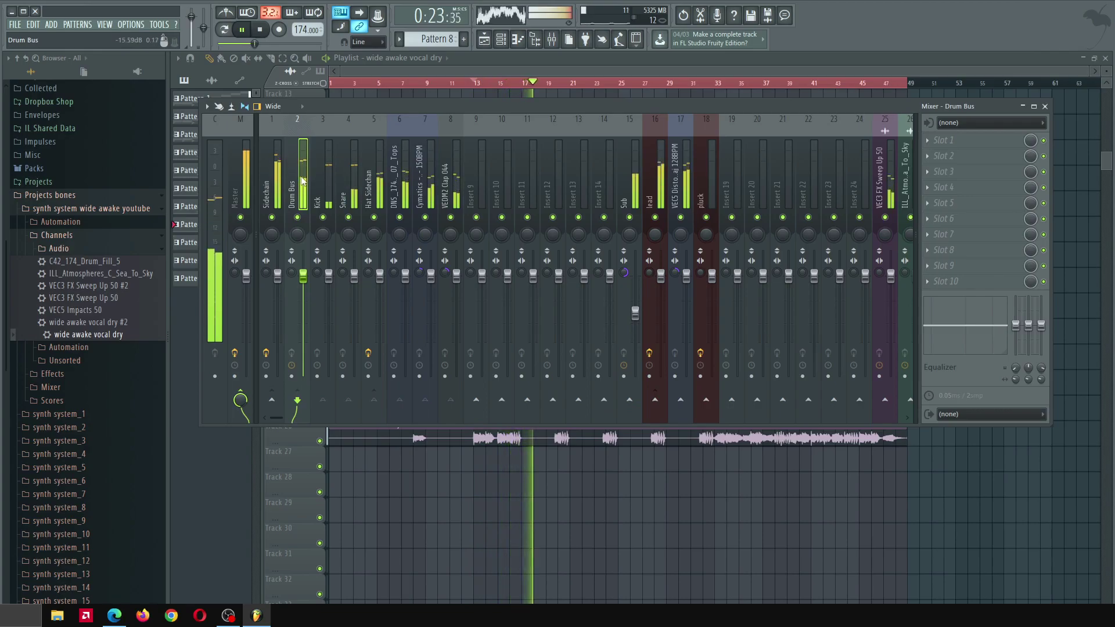
left_click(659, 173)
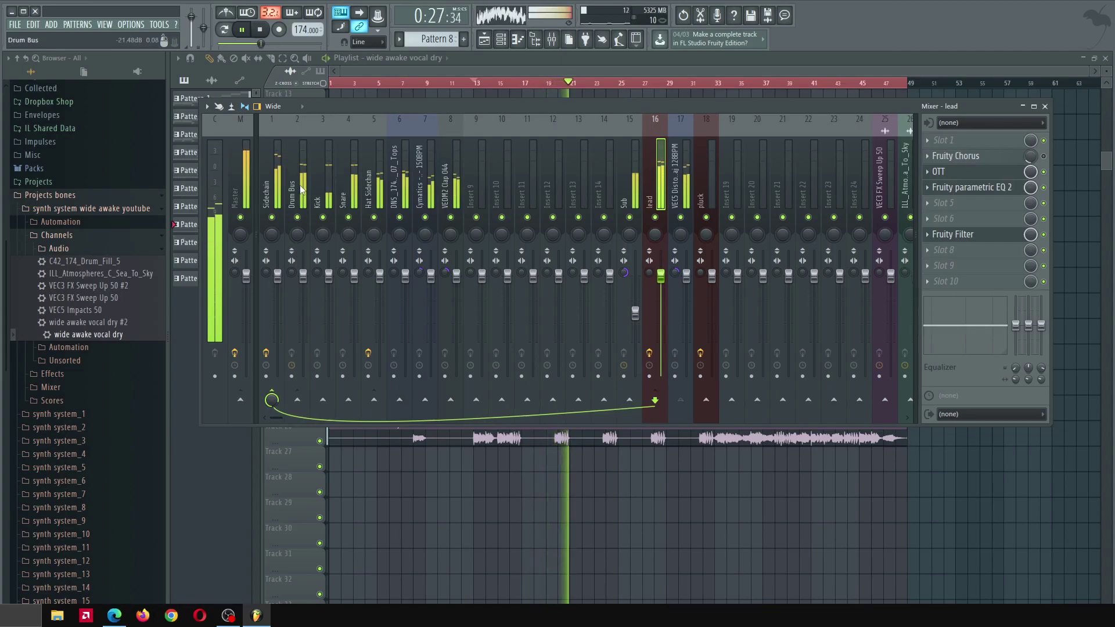
key("F9")
key("space")
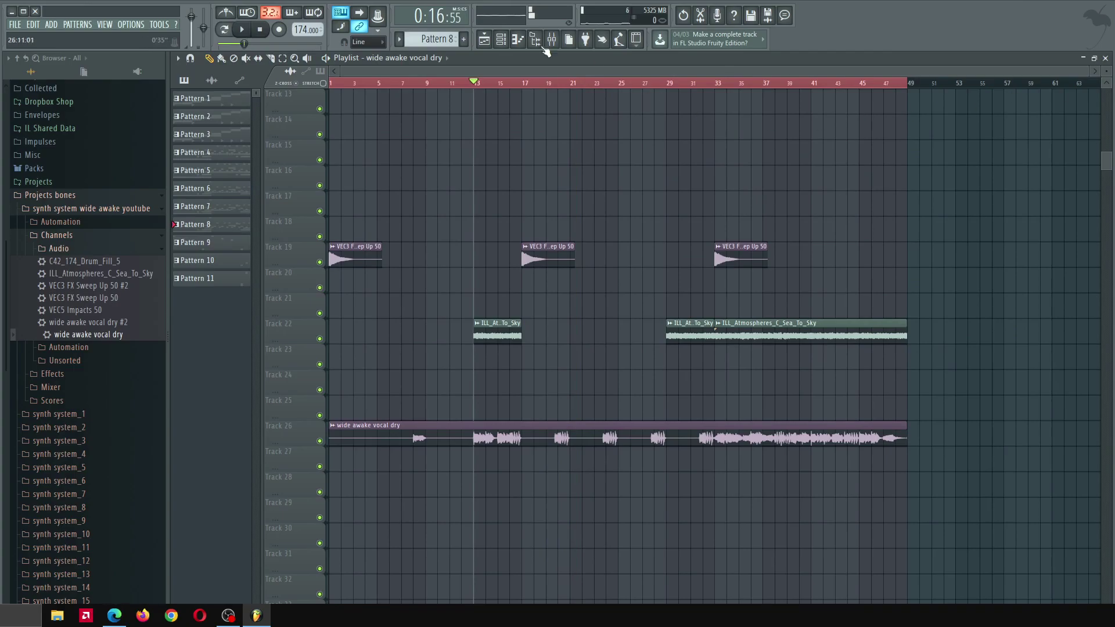
Display the unsorted channels and view the lead channel's Massive synth settings
left_click(500, 39)
left_click(527, 120)
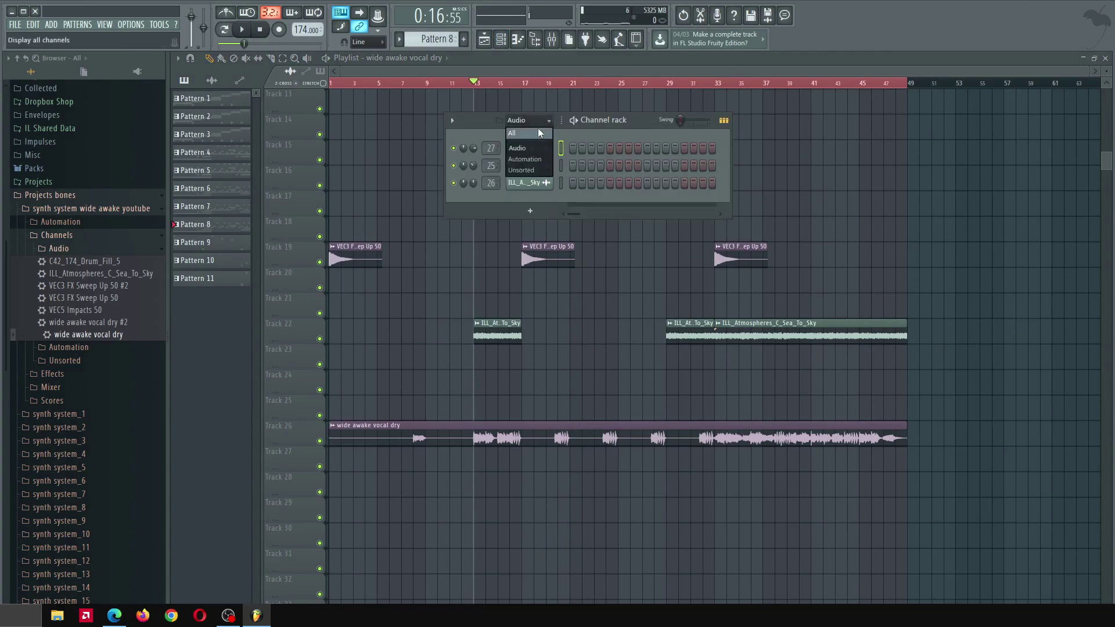
left_click(515, 171)
left_click(538, 296)
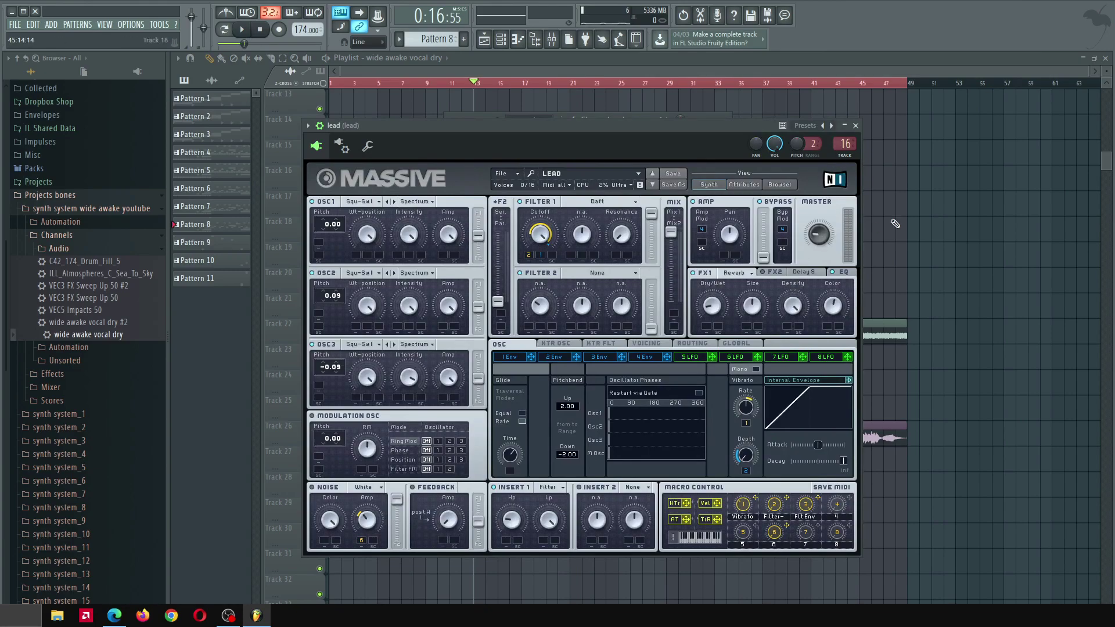
key("Escape")
key("Escape")
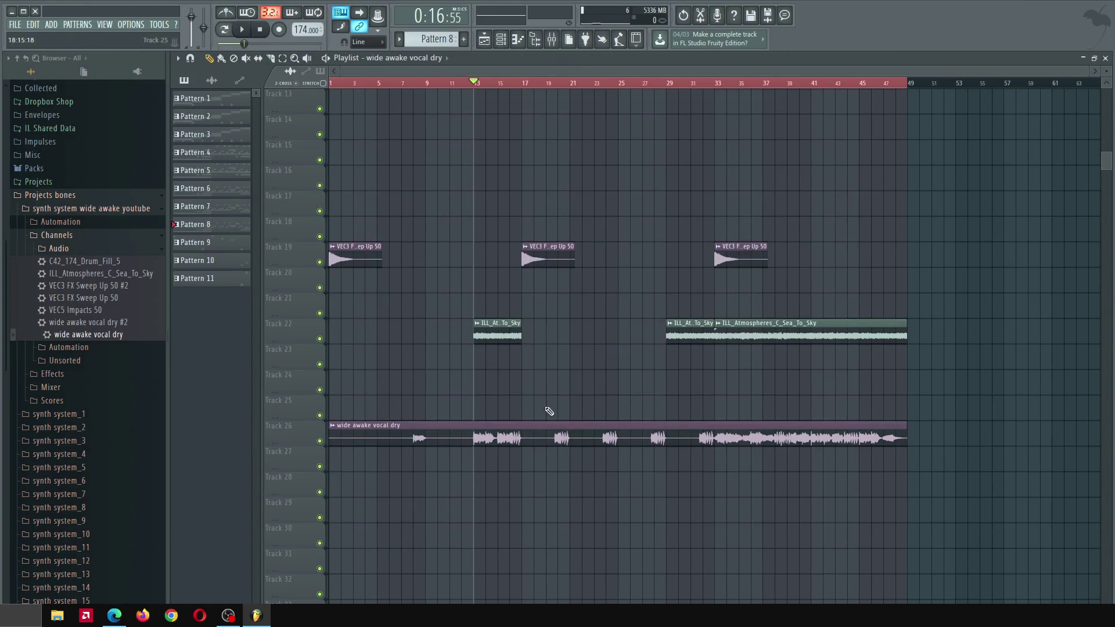
View the channel settings of the wide awake vocal dry, ILL_Atmospheres_C_Sea_To_Sky and VEC3 FX Sweep Up 50 clips
double_click(528, 436)
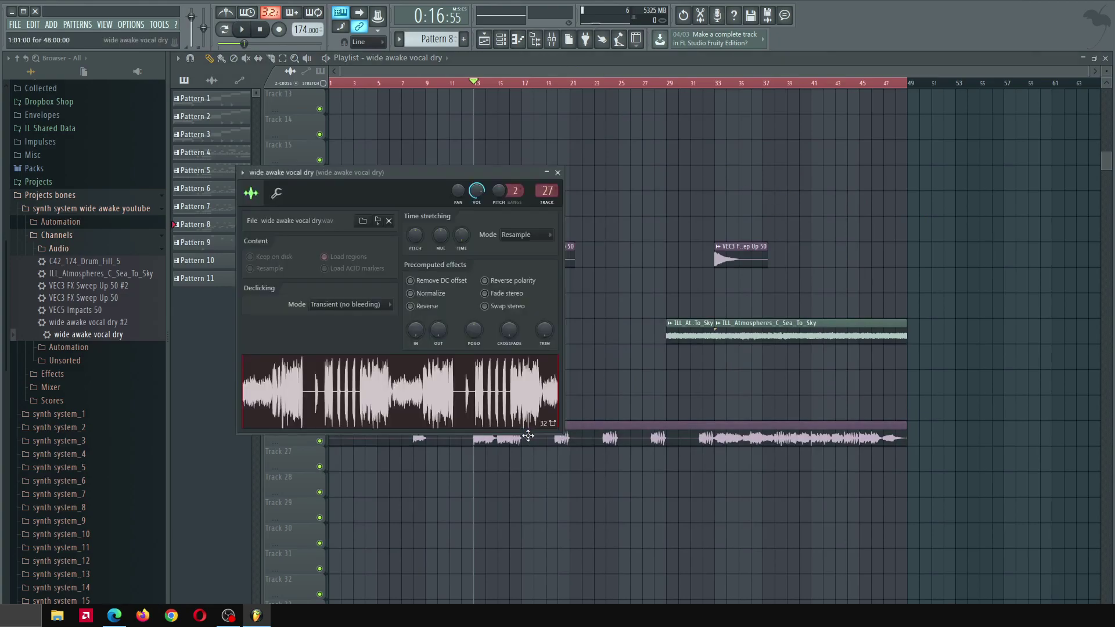
double_click(738, 336)
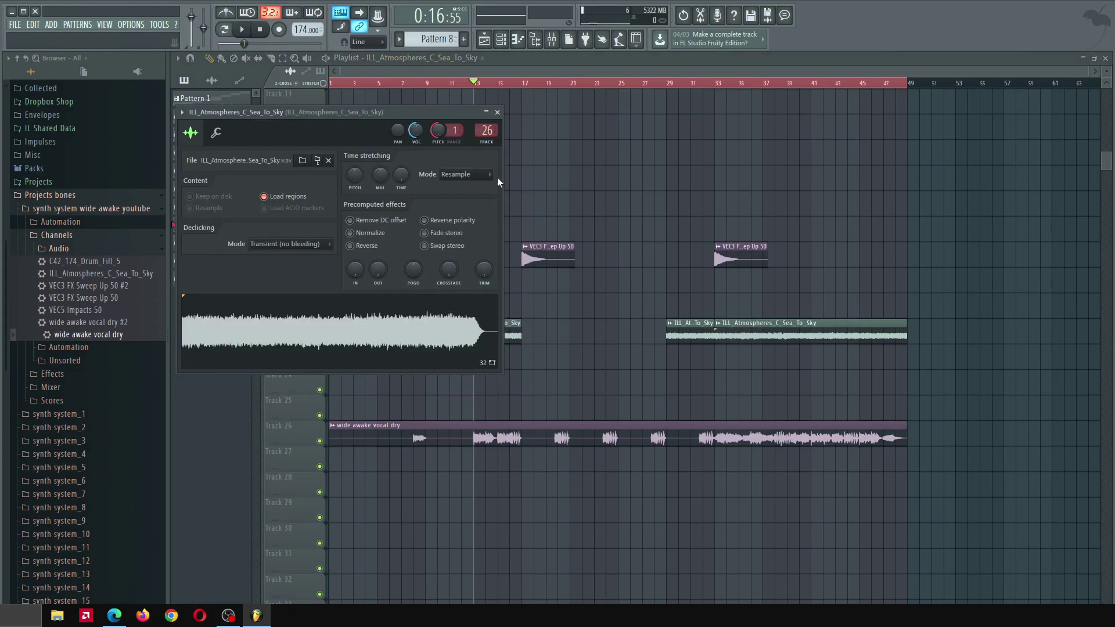
double_click(541, 256)
key("Escape")
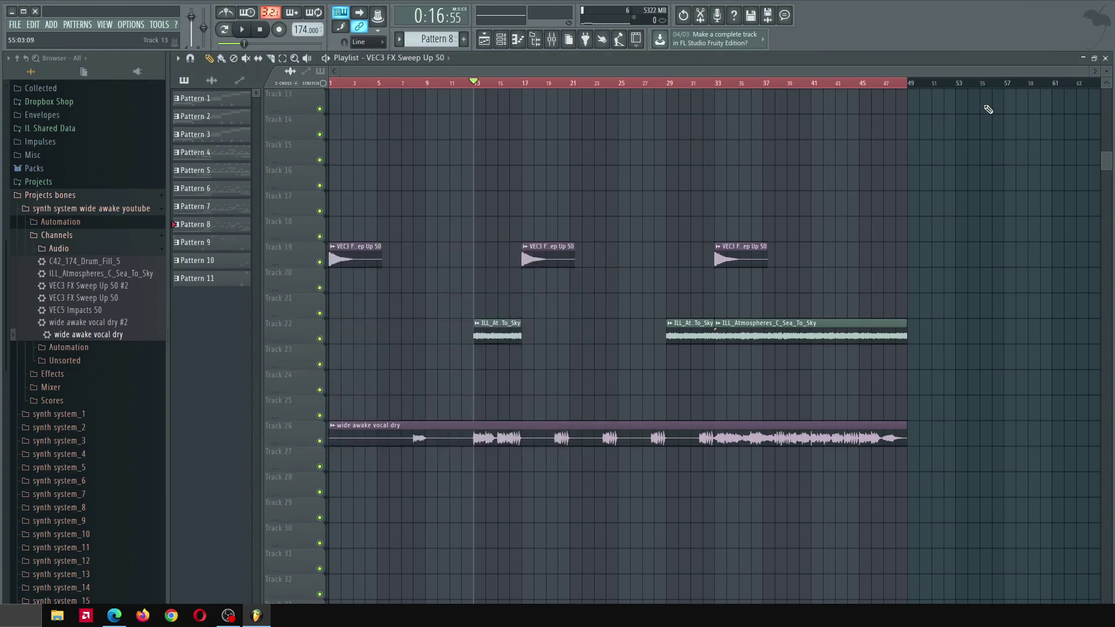
Review the playlist arrangement and play it back from bar 33
scroll(1111, 105, "up", 4)
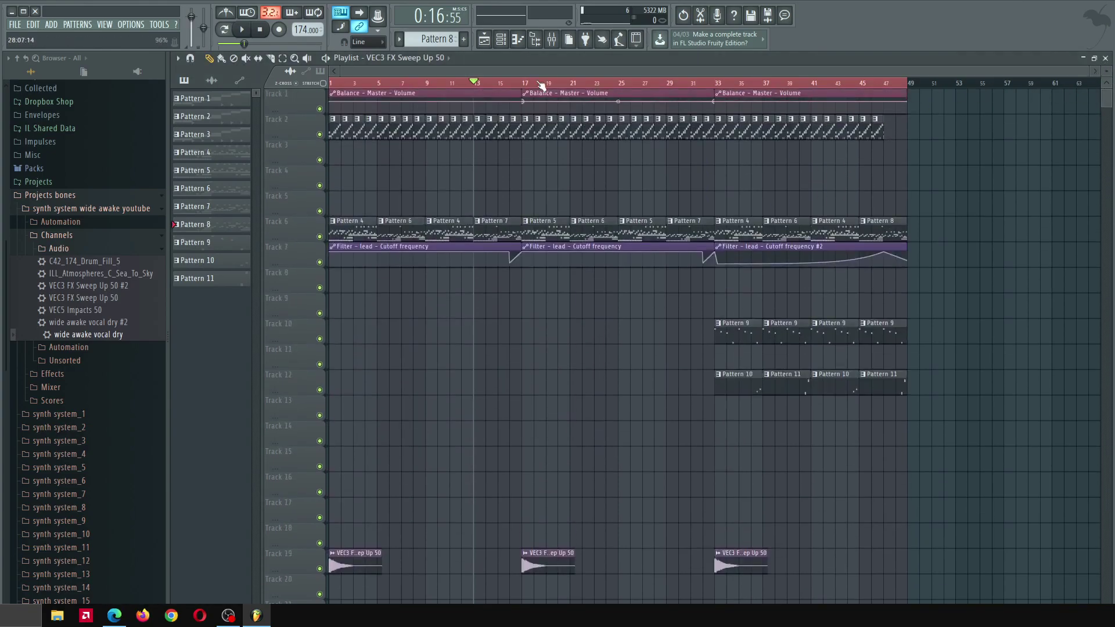
scroll(487, 176, "down", 4)
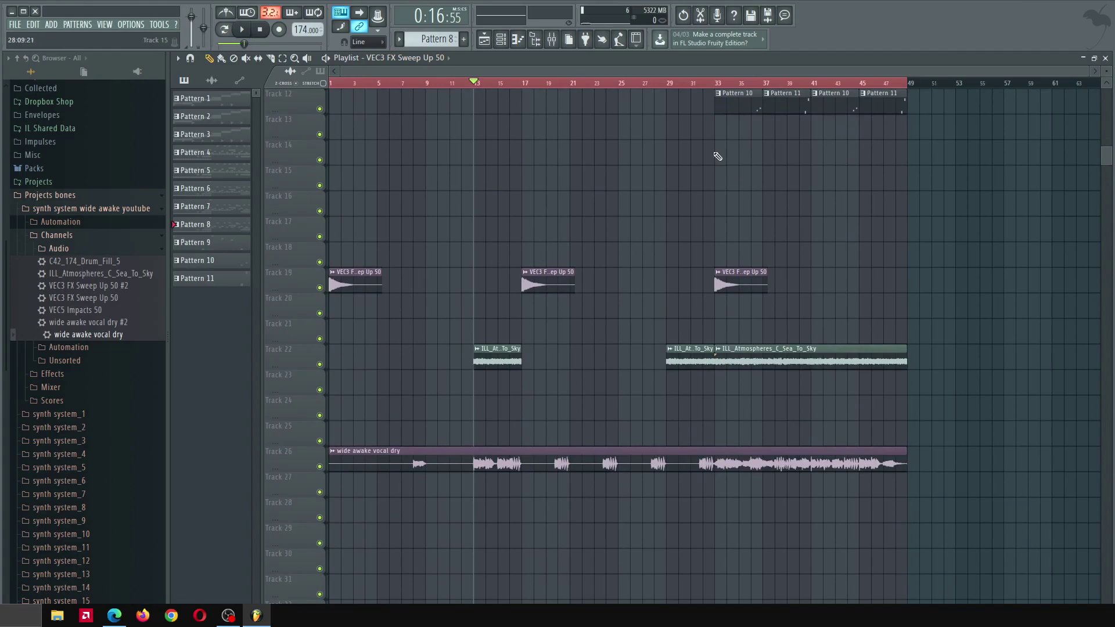
left_click(723, 87)
key("space")
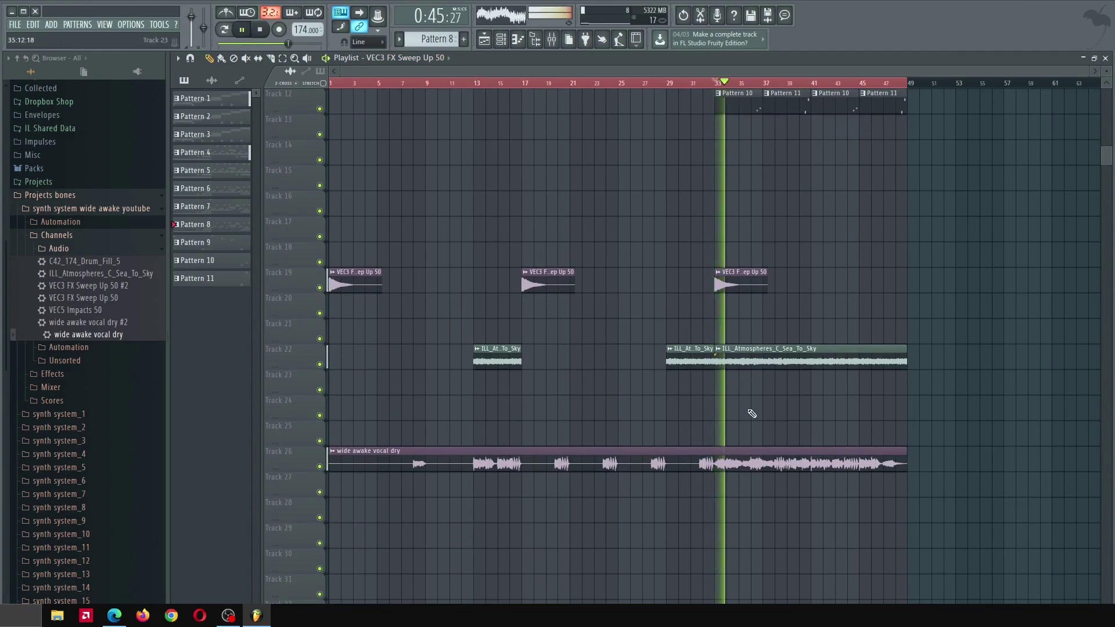
scroll(610, 199, "up", 4)
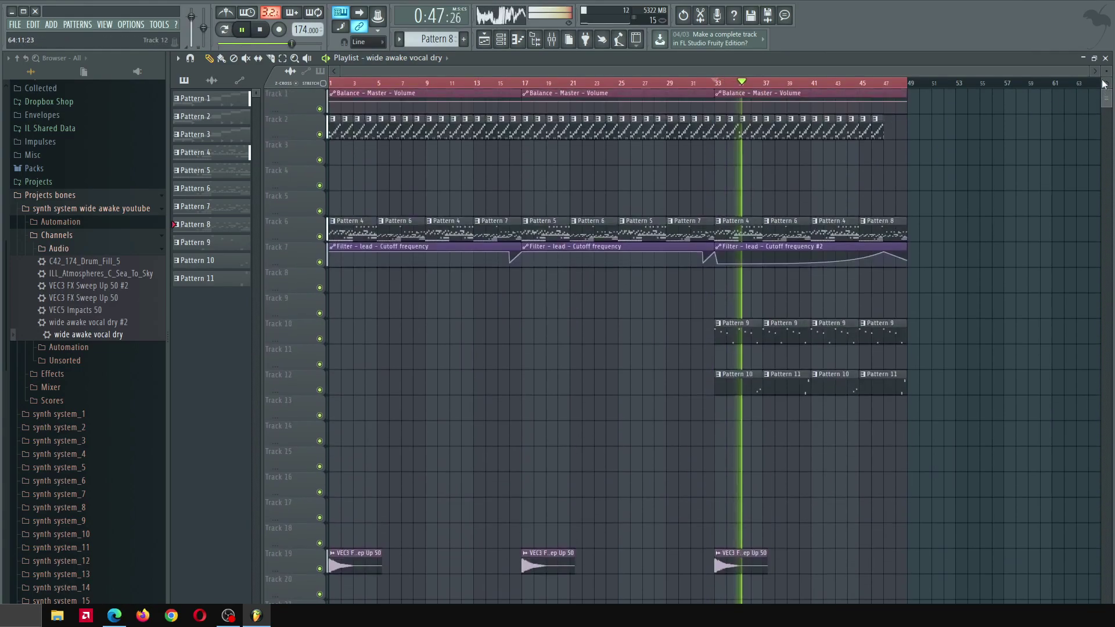
Display the unsorted channels during playback and view the kick 2017 J - Loop sampler settings and the vocal track
left_click(537, 39)
left_click(527, 120)
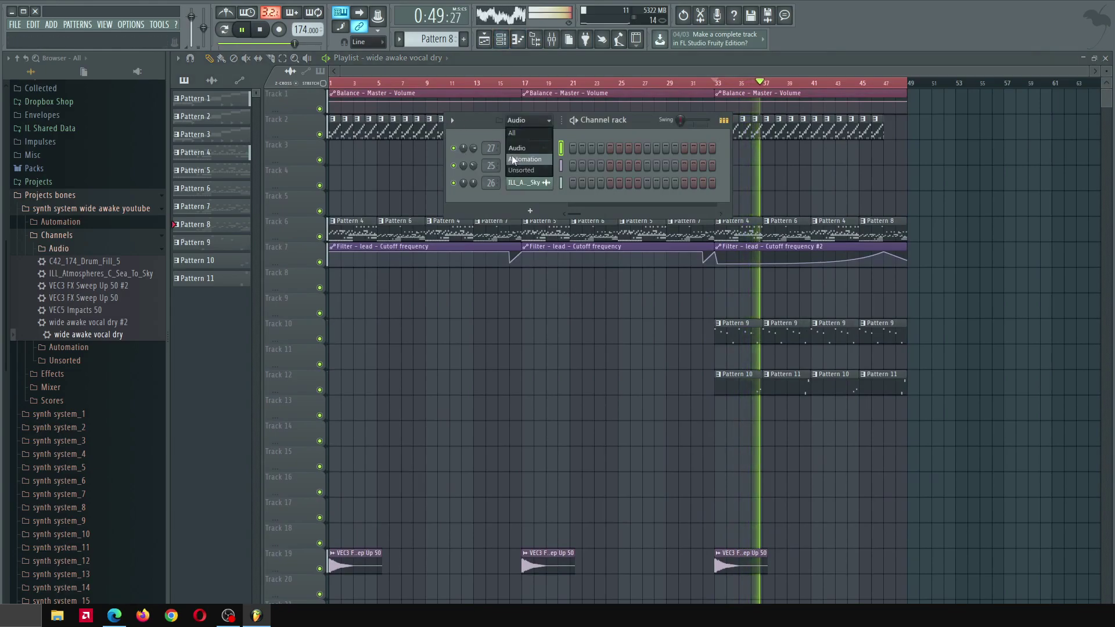
left_click(514, 169)
left_click(513, 166)
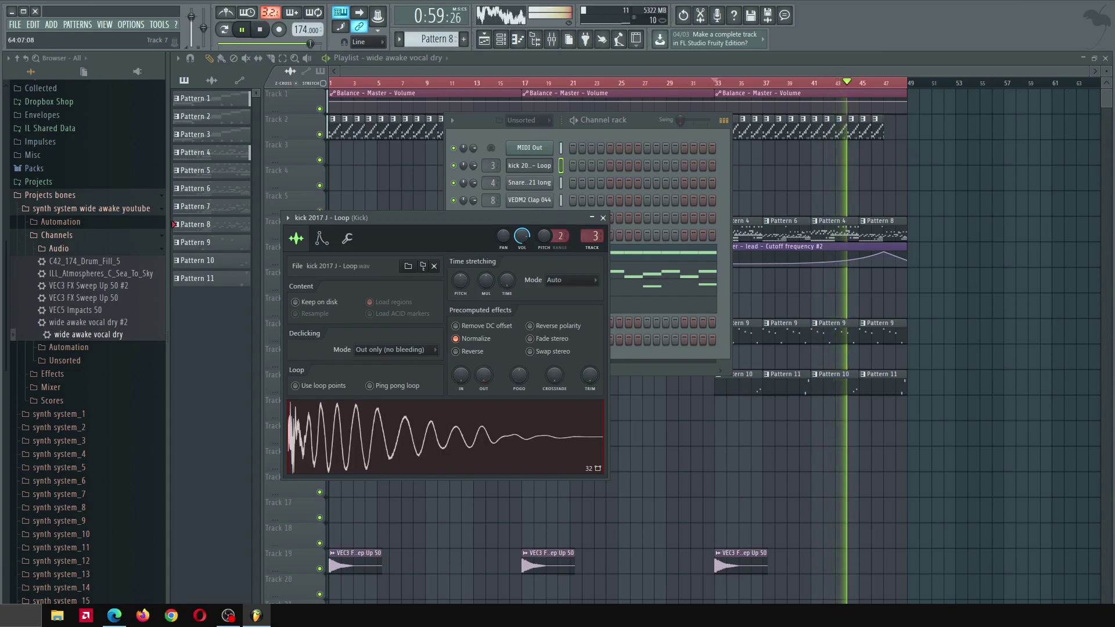
left_click_drag(1106, 100, 1108, 206)
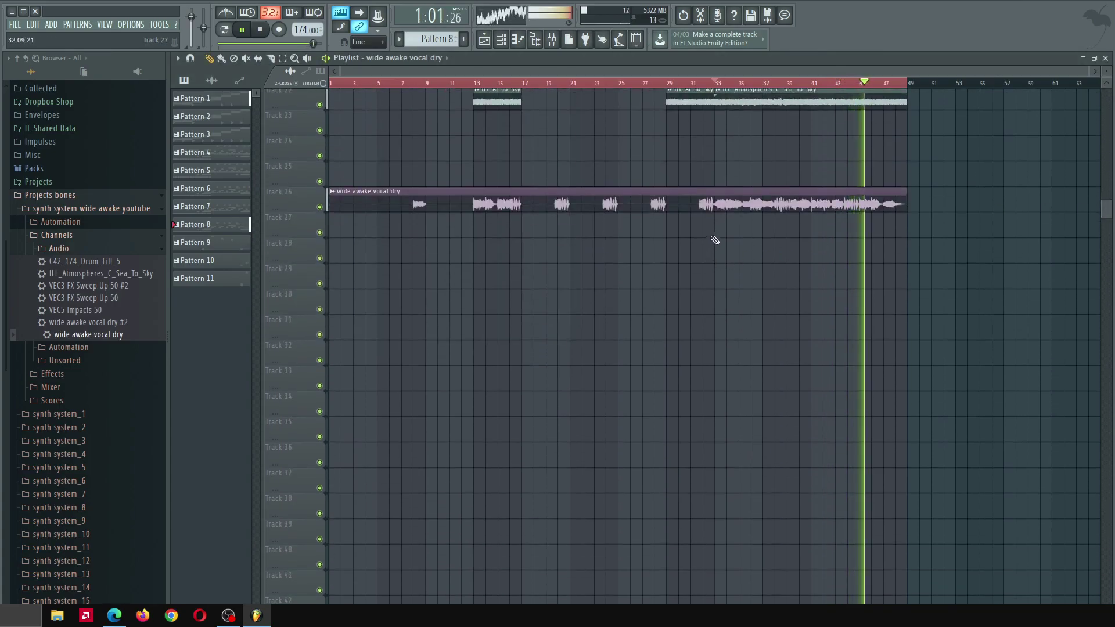
Stop playback and shift the entire playlist arrangement 16 bars later, to start at bar 17
scroll(717, 238, "up", 4)
scroll(723, 191, "up", 5)
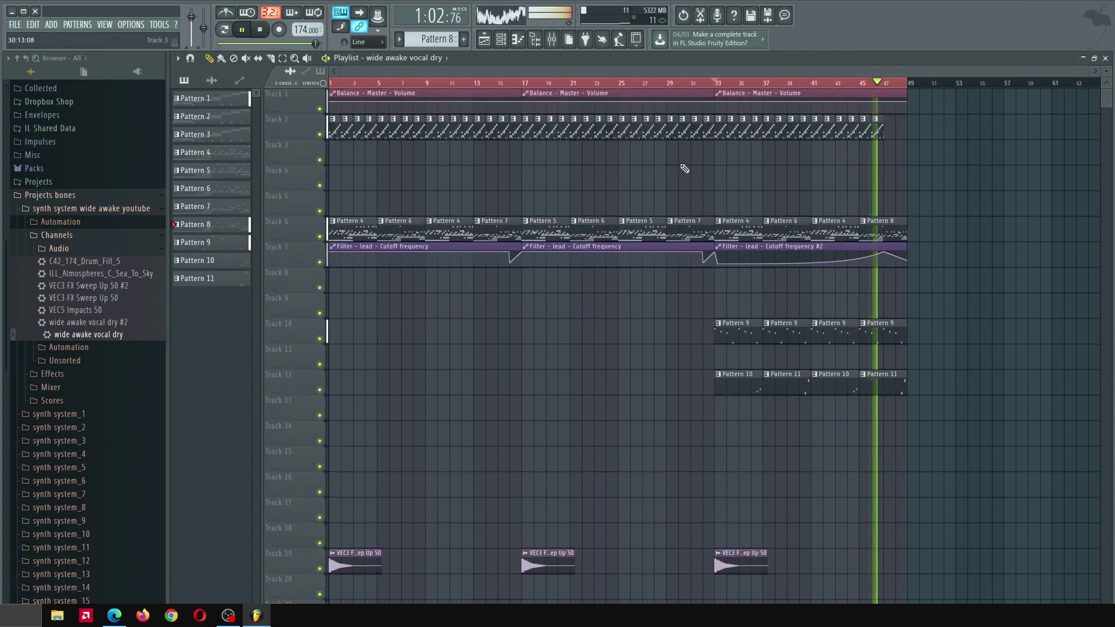
key("space")
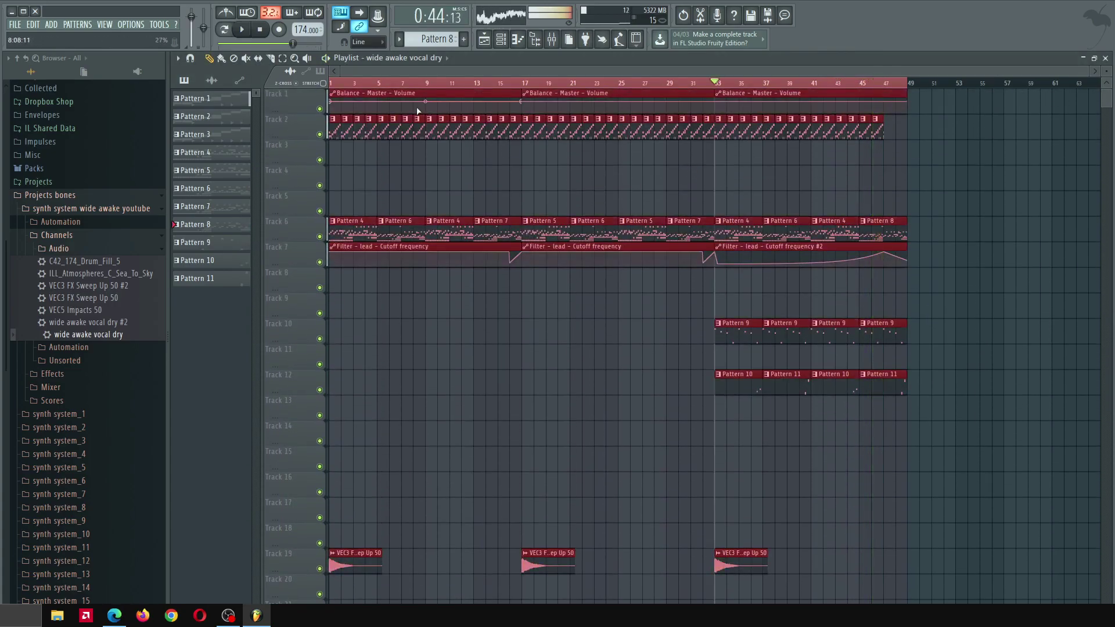
left_click_drag(363, 97, 556, 97)
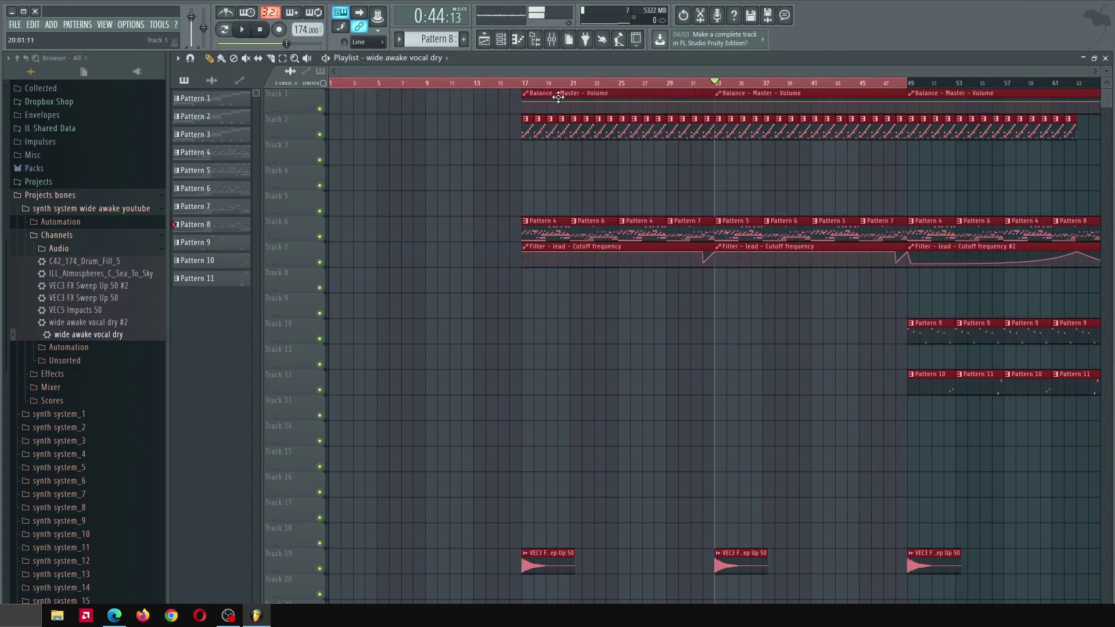
left_click(385, 158)
Select bars 1 to 17 and create an automation clip there for the master Fruity Balance volume
left_click_drag(336, 91, 514, 87)
left_click(552, 39)
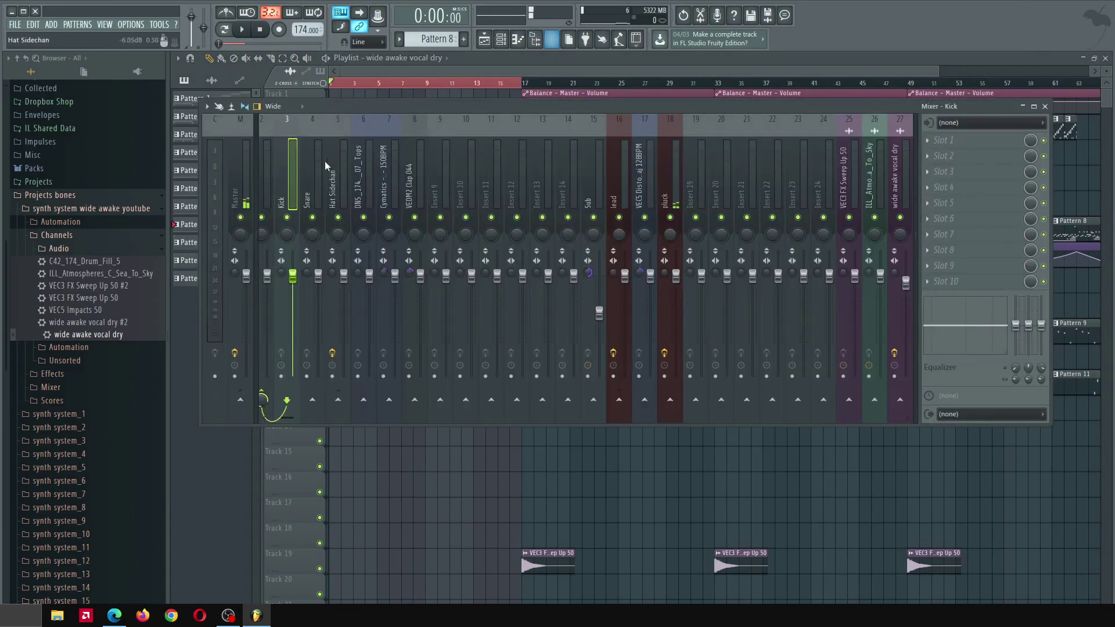
left_click(981, 177)
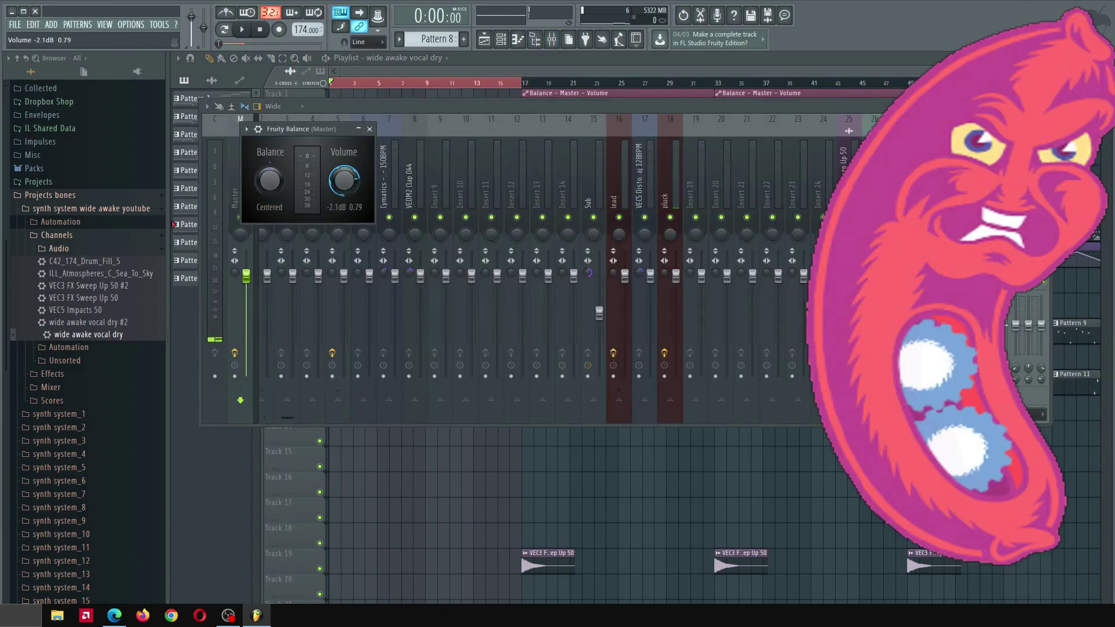
right_click(347, 182)
left_click(430, 252)
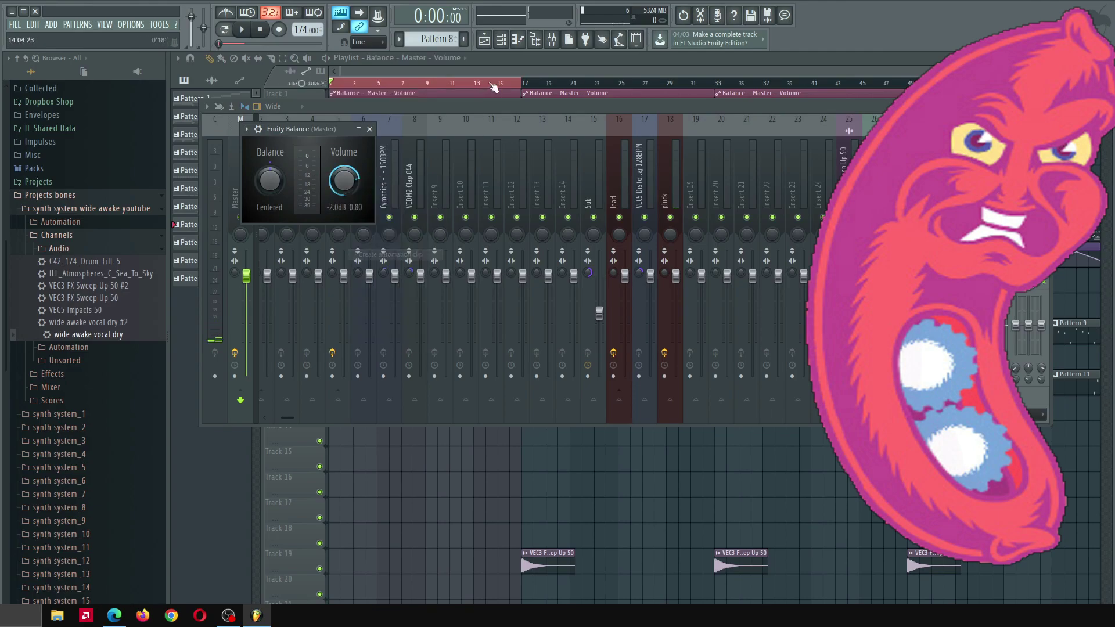
Place a copy of Pattern 4 at bar 1 on Track 6 and make it unique
left_click_drag(1107, 71, 1107, 55)
scroll(423, 347, "down", 2)
scroll(379, 339, "down", 1)
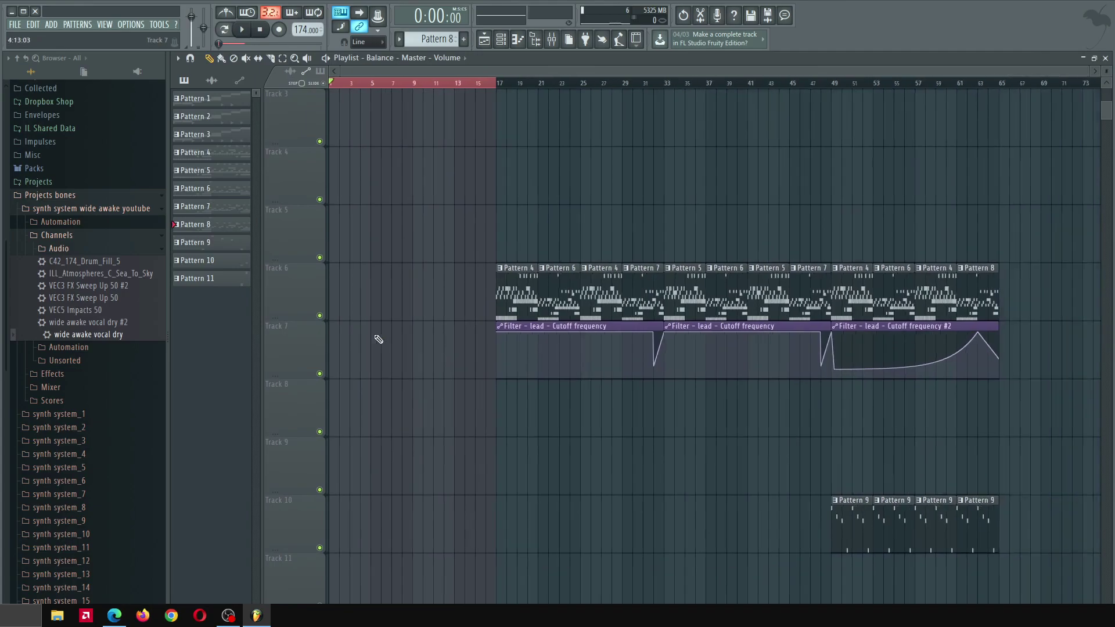
scroll(378, 339, "up", 2)
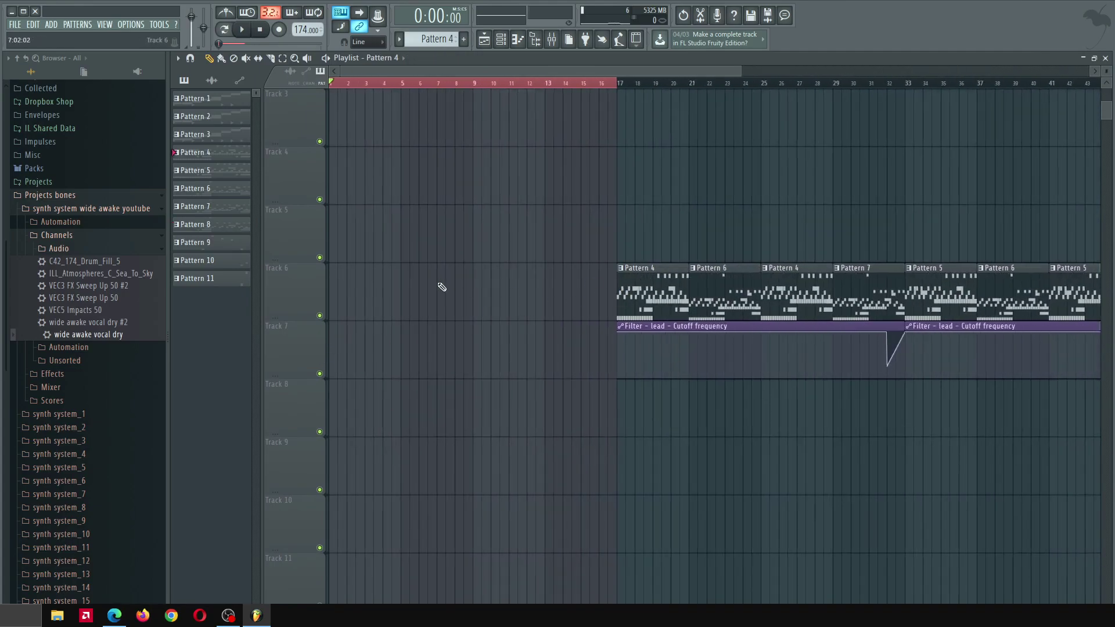
left_click(338, 279)
left_click(332, 269)
left_click(371, 346)
Delete the sub channel's notes from Pattern 5
double_click(383, 275)
left_click(501, 42)
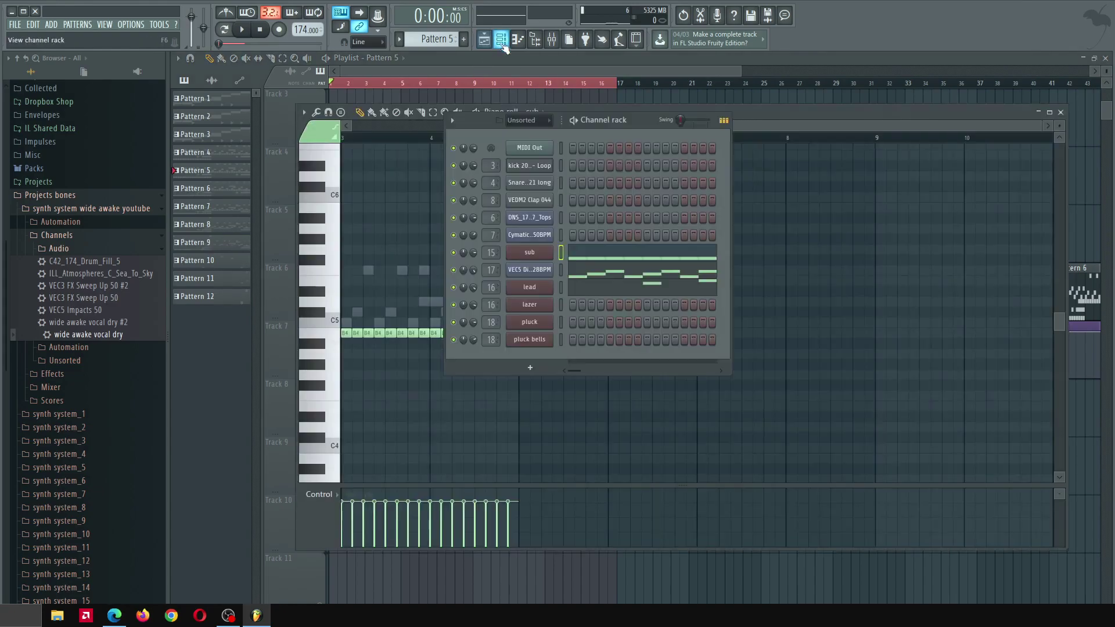
left_click(564, 256)
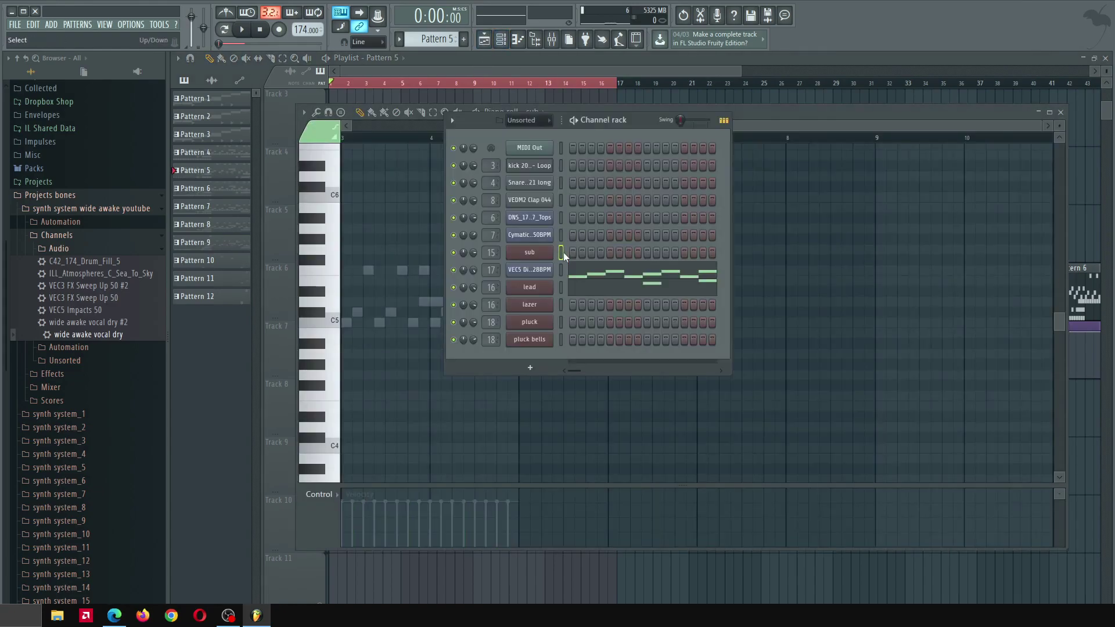
Repeat Pattern 5 on Track 6 at bars 5, 9 and 13, and shorten the last clip to three bars
left_click(455, 74)
key("space")
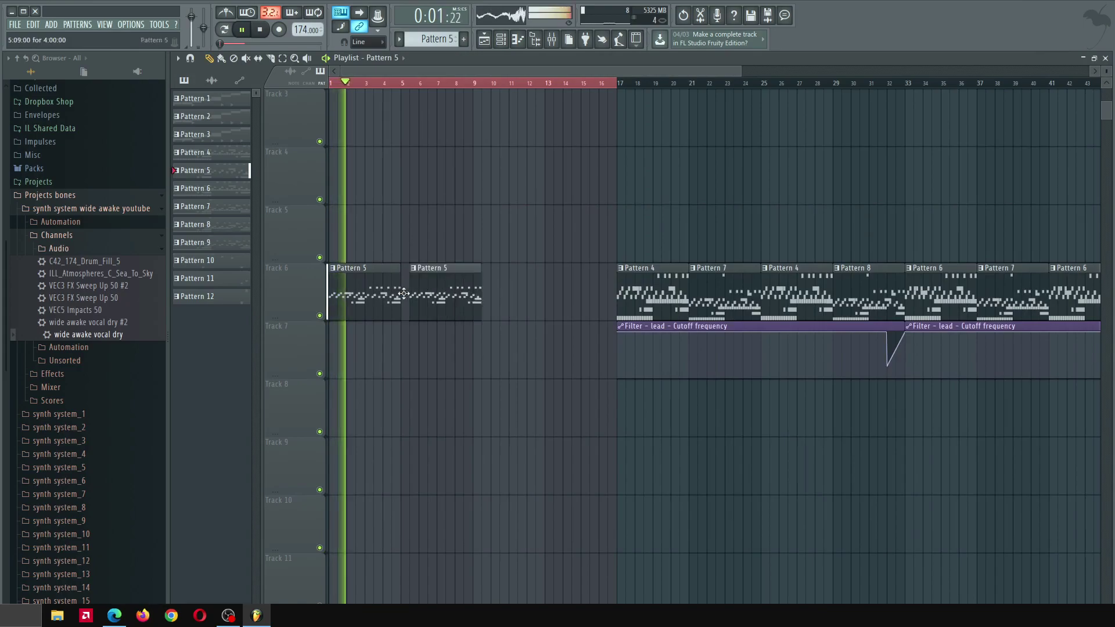
left_click_drag(497, 292, 480, 290)
left_click(556, 293)
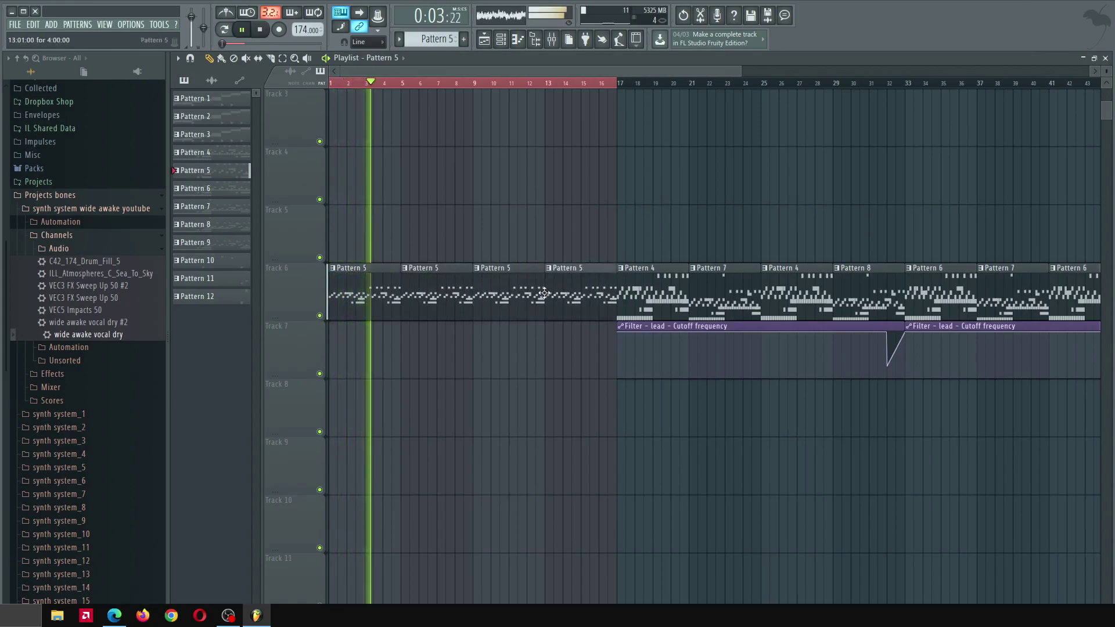
left_click_drag(619, 295, 595, 295)
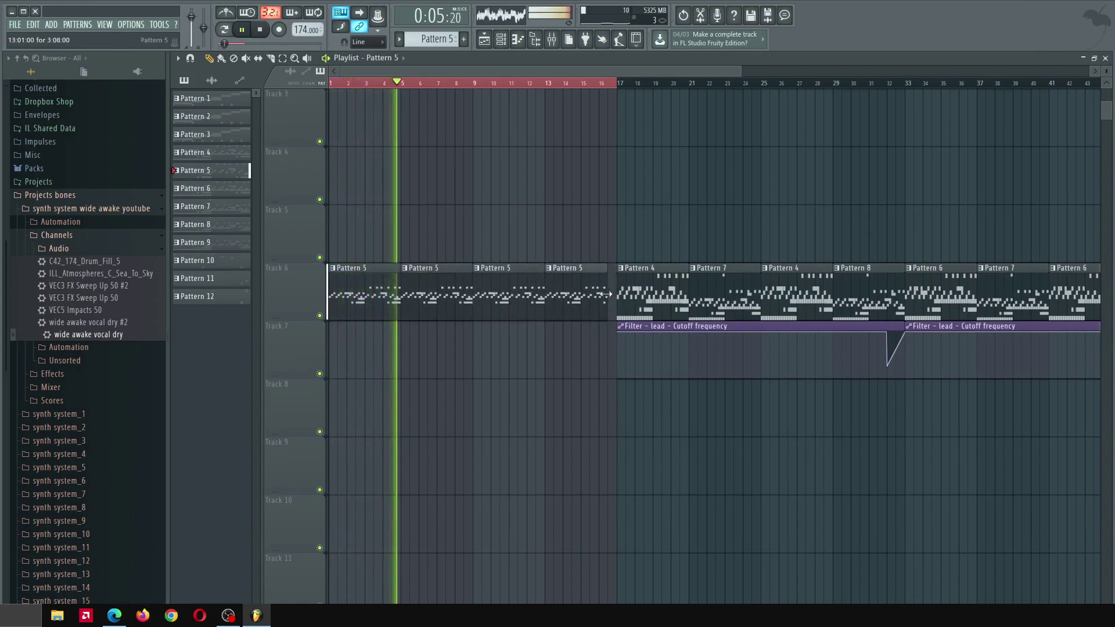
key("space")
Copy the lead filter cutoff automation clip to bar 1 on Track 7 and make it unique
left_click_drag(674, 325, 242, 319)
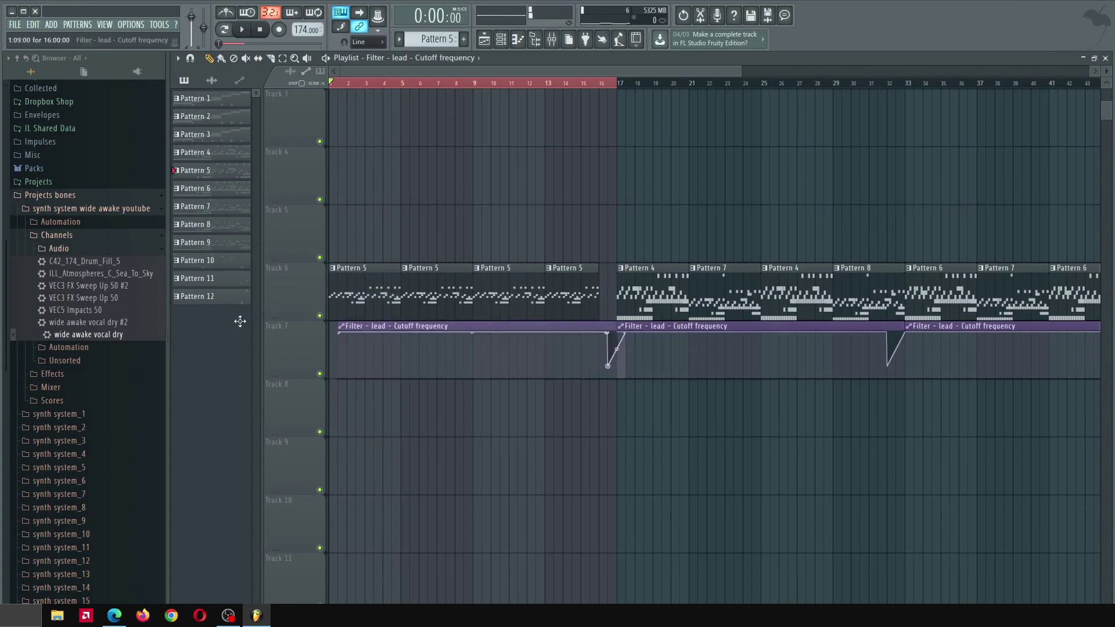
left_click(332, 326)
left_click(360, 414)
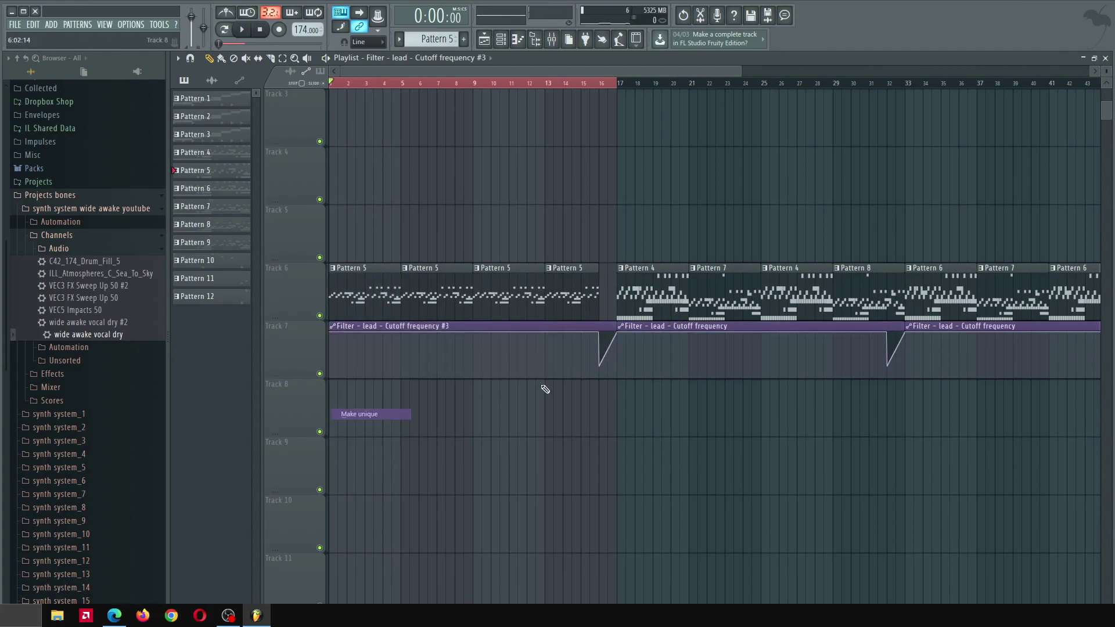
Remove the closing dip from the intro cutoff automation, lower its start to about 31% and bend it into a gradually rising curve
right_click(610, 365)
left_click(620, 384)
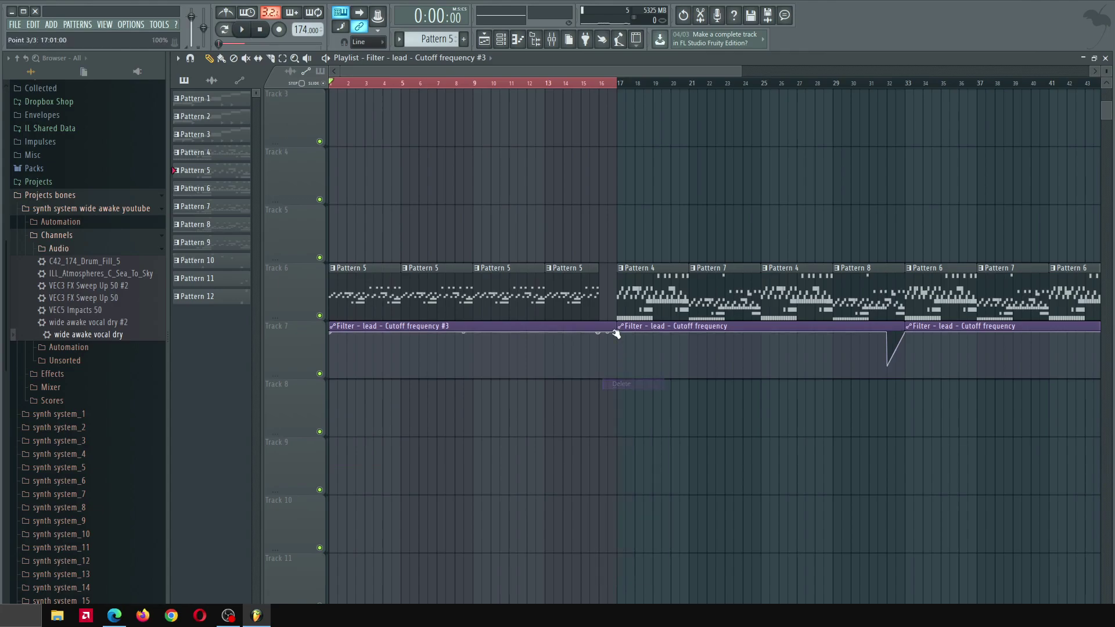
right_click(601, 332)
left_click(619, 349)
left_click_drag(333, 333, 330, 363)
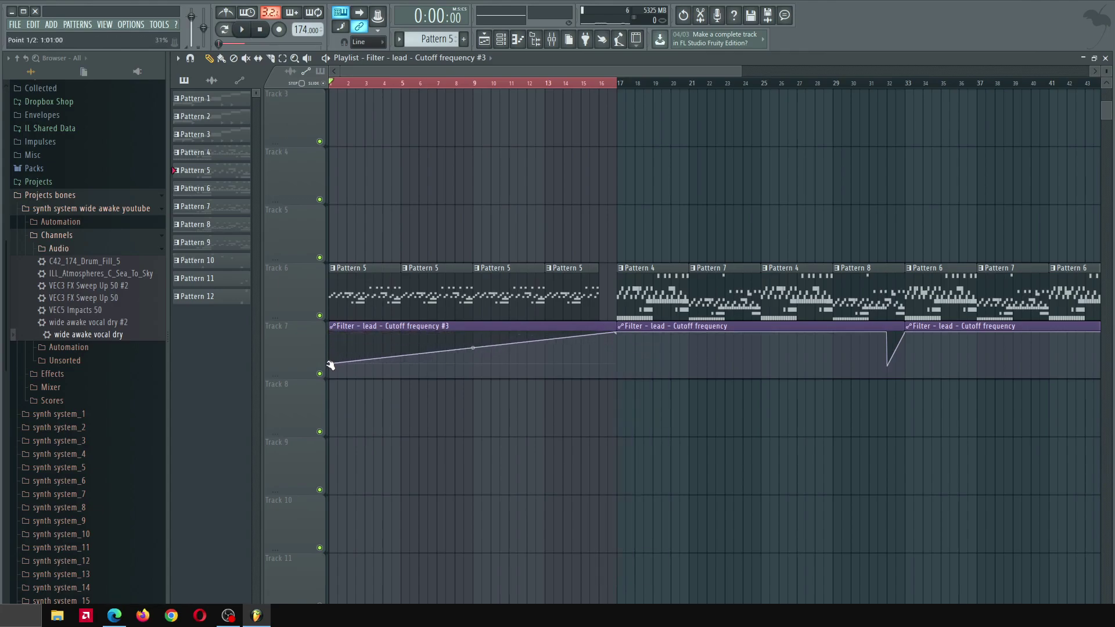
left_click_drag(469, 346, 472, 354)
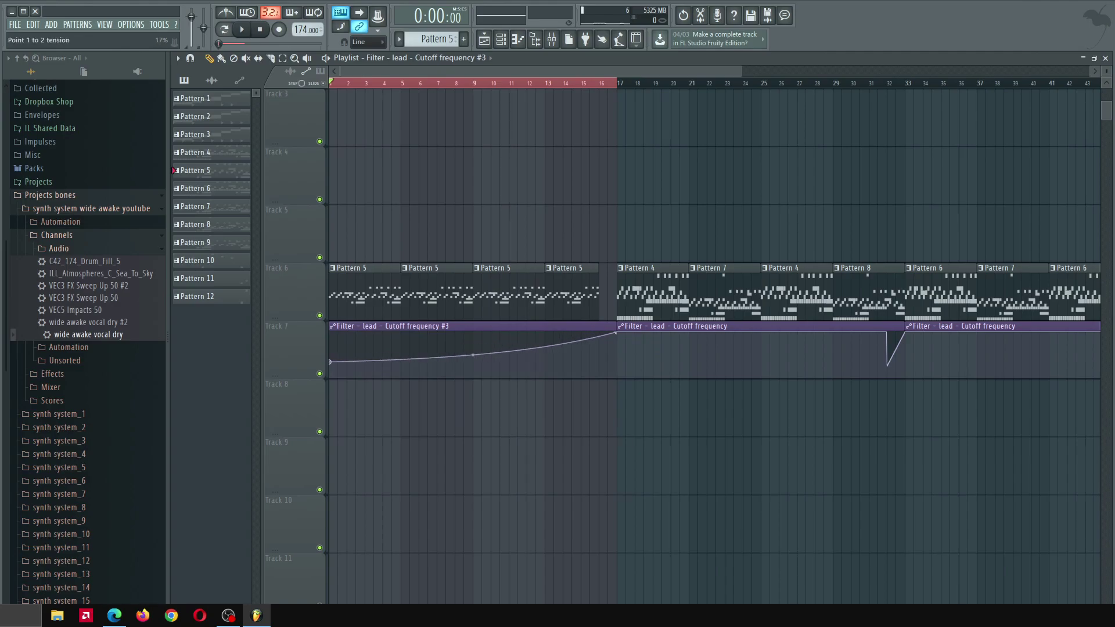
Play back the intro from bar 1 to check the filter build-up
scroll(580, 171, "down", 5)
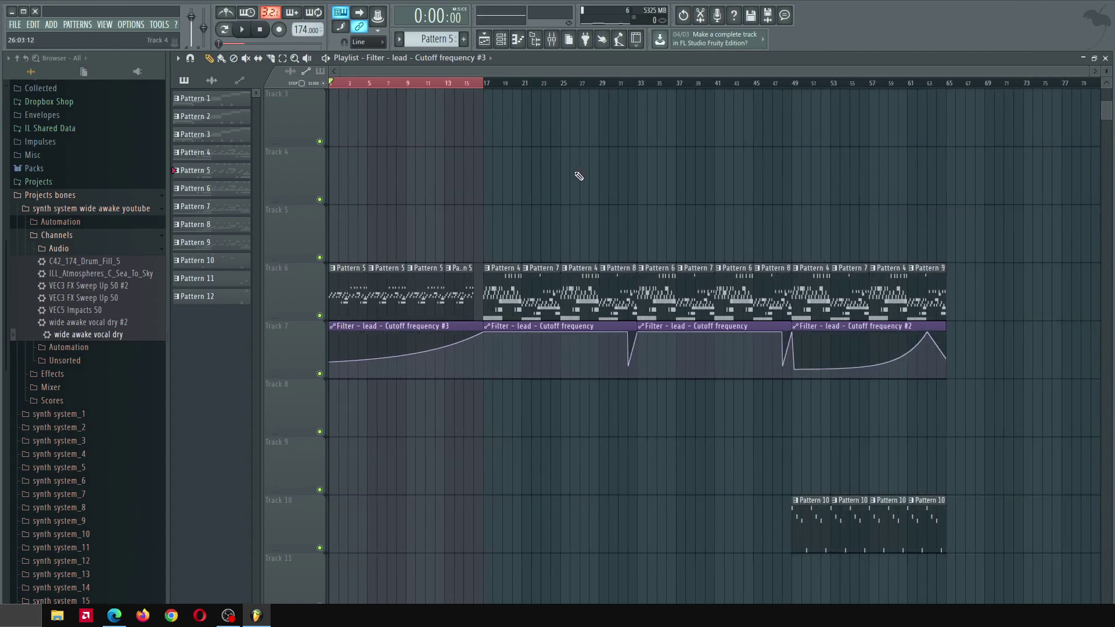
key("space")
scroll(640, 378, "up", 8)
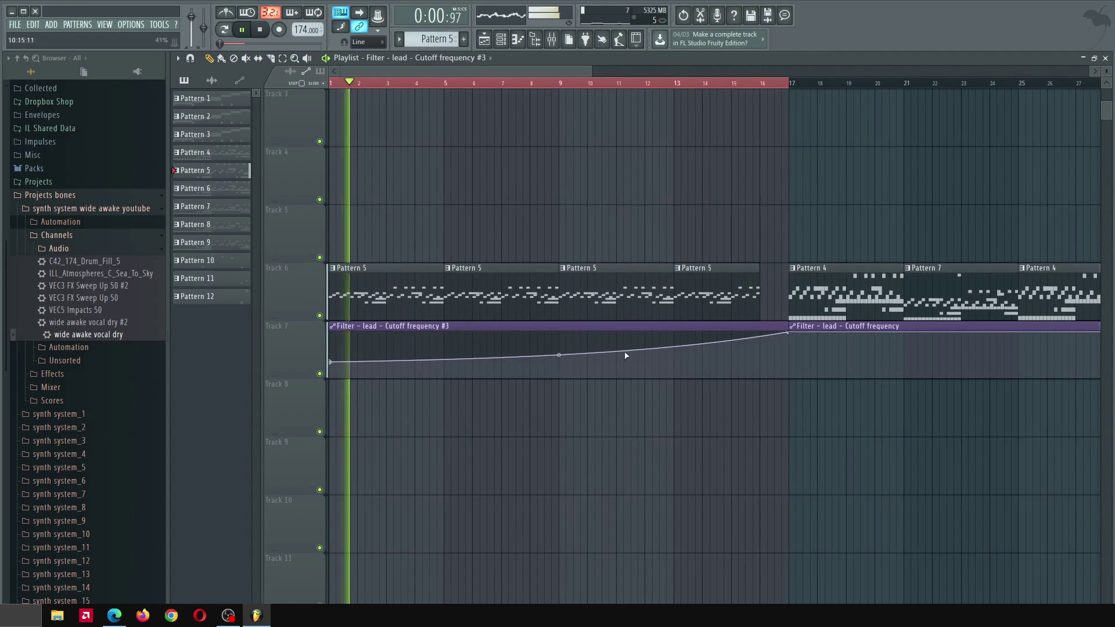
scroll(497, 428, "down", 5)
scroll(485, 407, "down", 6)
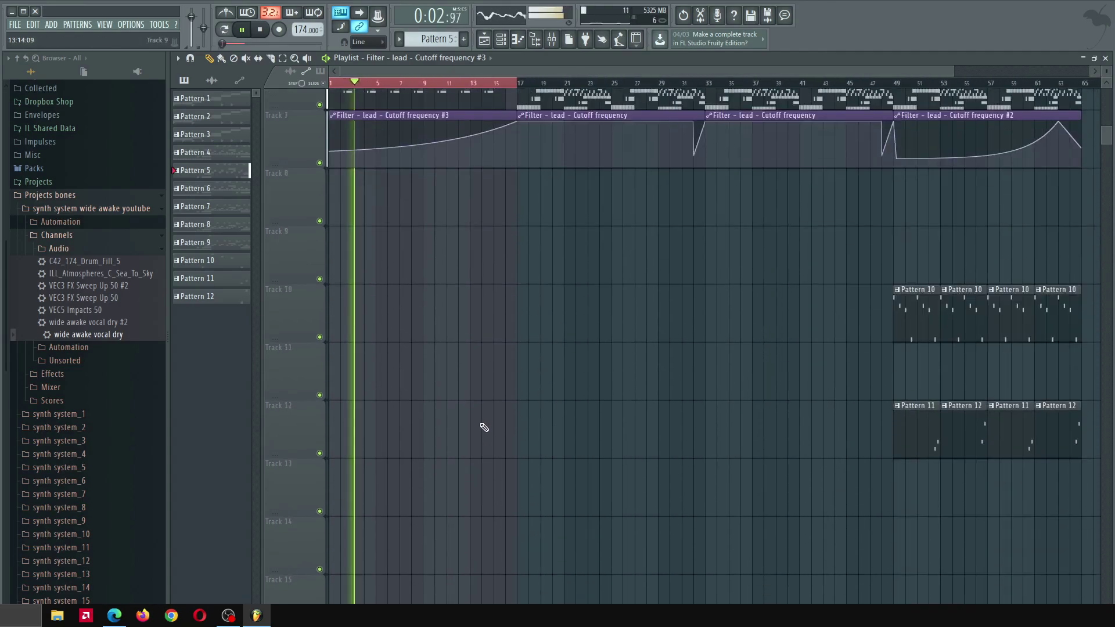
key("space")
Place copies of the VEC3 FX Sweep Up 50 clip at bars 1 and 9 on Track 19
left_click(558, 278)
left_click(428, 294)
left_click_drag(428, 294, 334, 293)
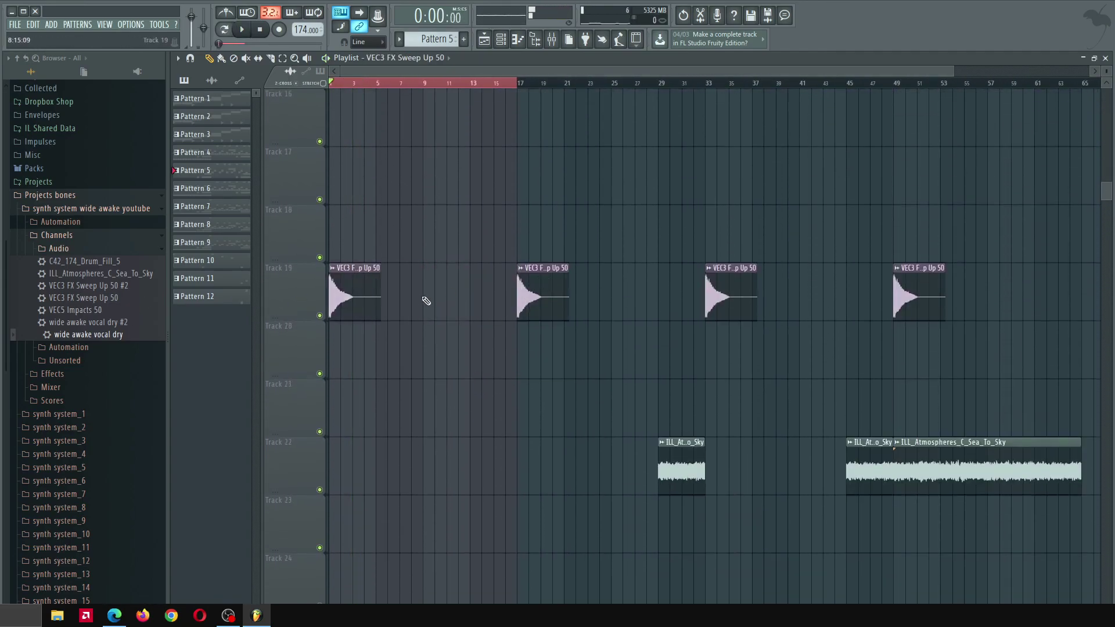
left_click(427, 294)
Clone the VEC3 FX Sweep Up 50 audio channel
double_click(447, 297)
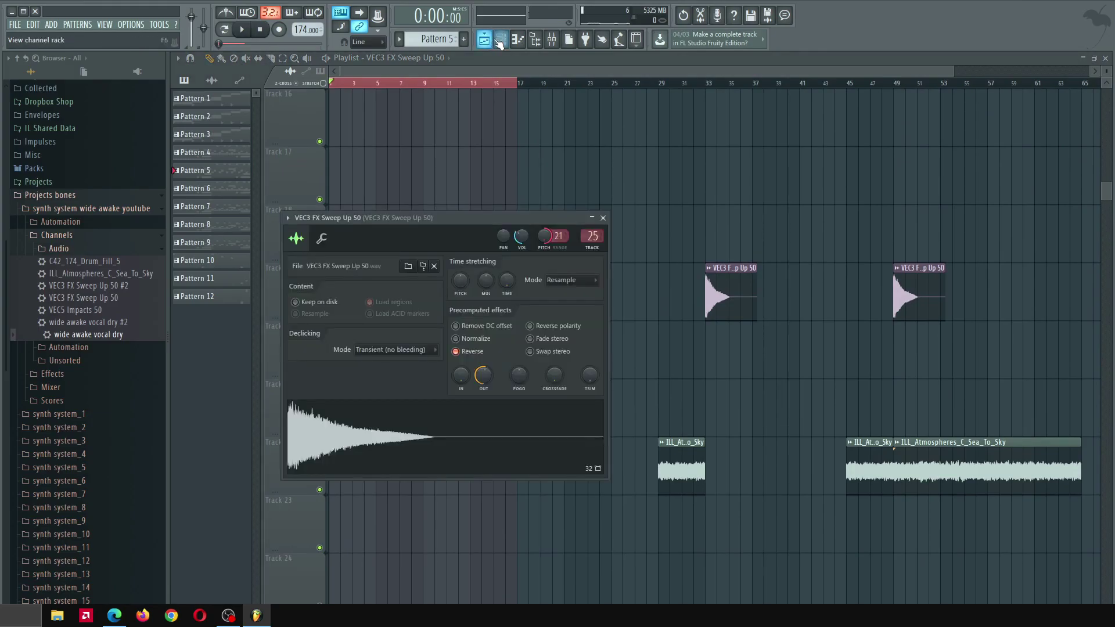
left_click(500, 39)
right_click(531, 170)
left_click(595, 267)
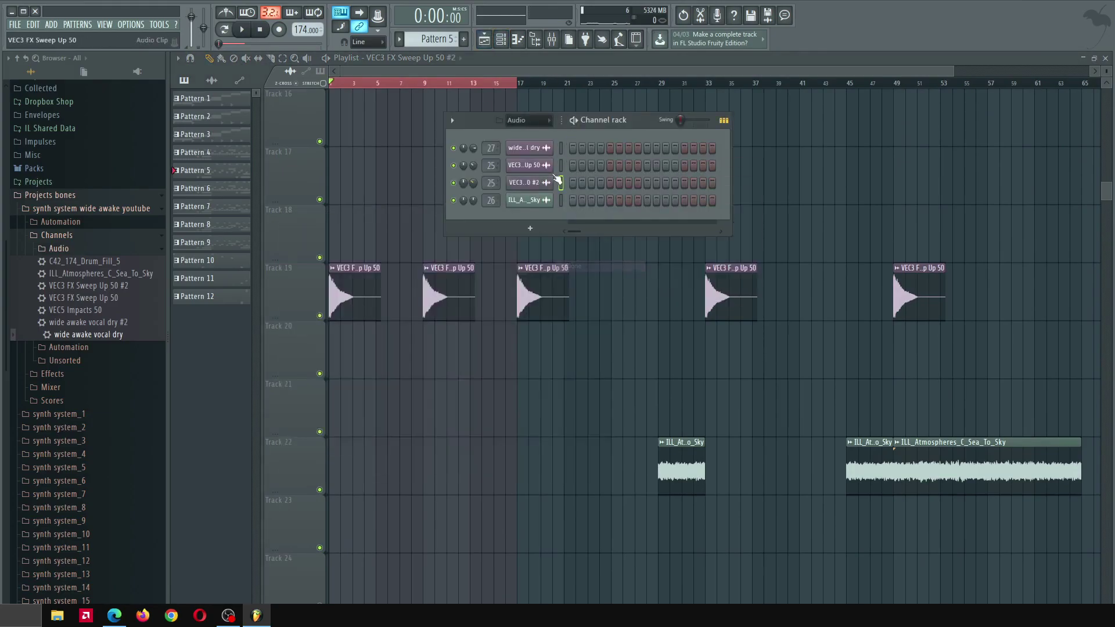
Turn off reverse for the cloned sweep and place it on Track 20 from about bar 2 to bar 17
left_click(543, 182)
left_click(487, 367)
right_click(574, 251)
left_click(509, 447)
left_click_drag(510, 447, 402, 349)
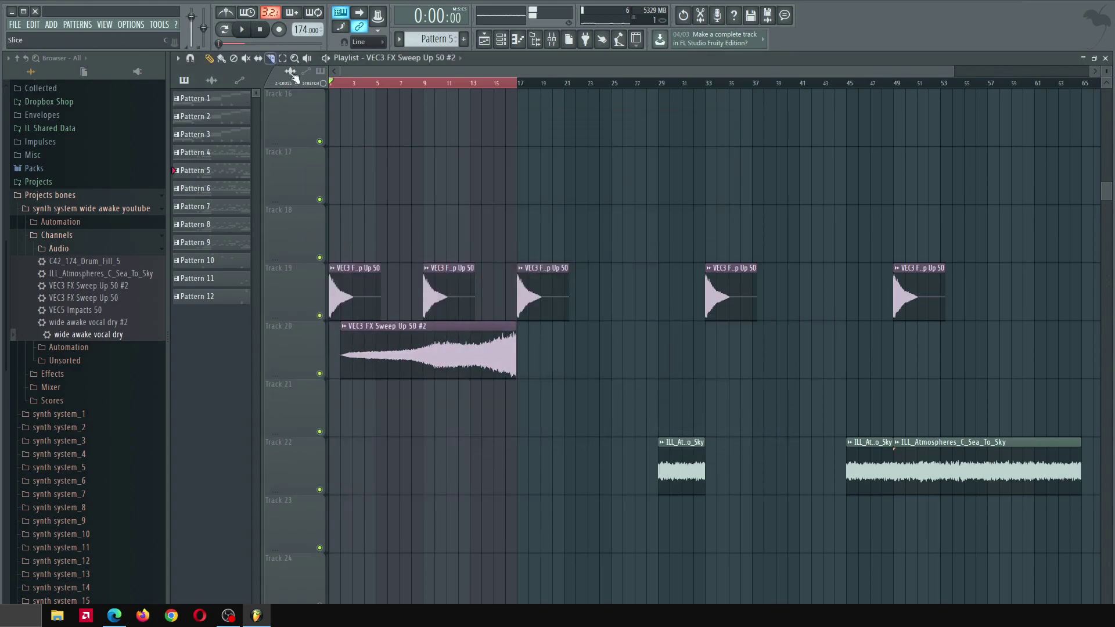
Slice the rising sweep on Track 20 one beat before bar 17 and delete the piece after the cut
left_click(272, 58)
scroll(581, 415, "up", 13)
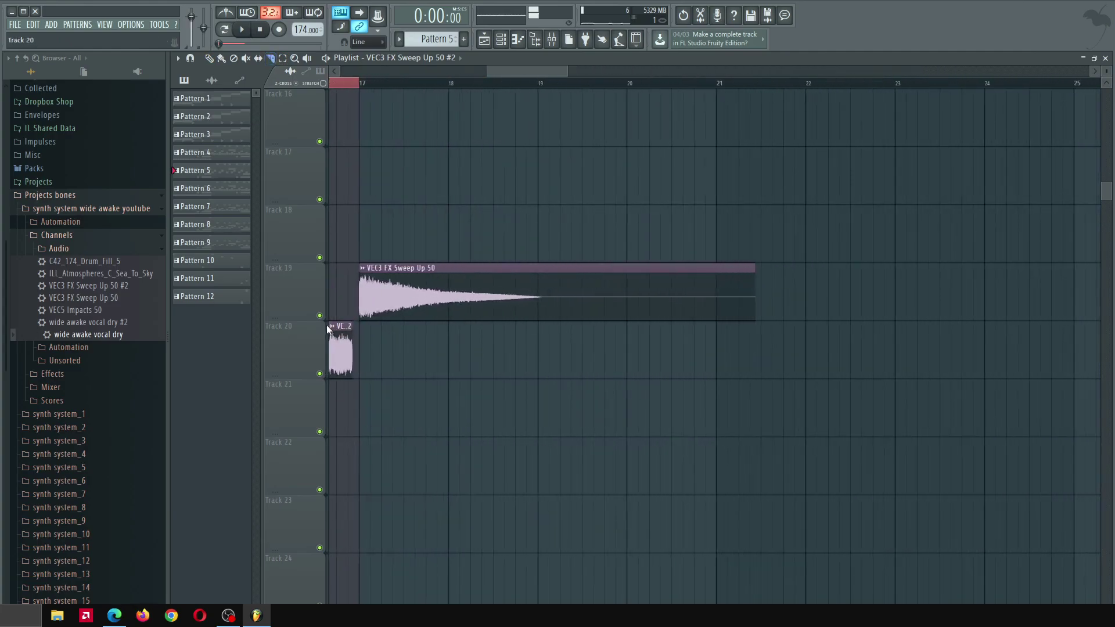
key("space")
left_click_drag(393, 290, 406, 467)
right_click(410, 351)
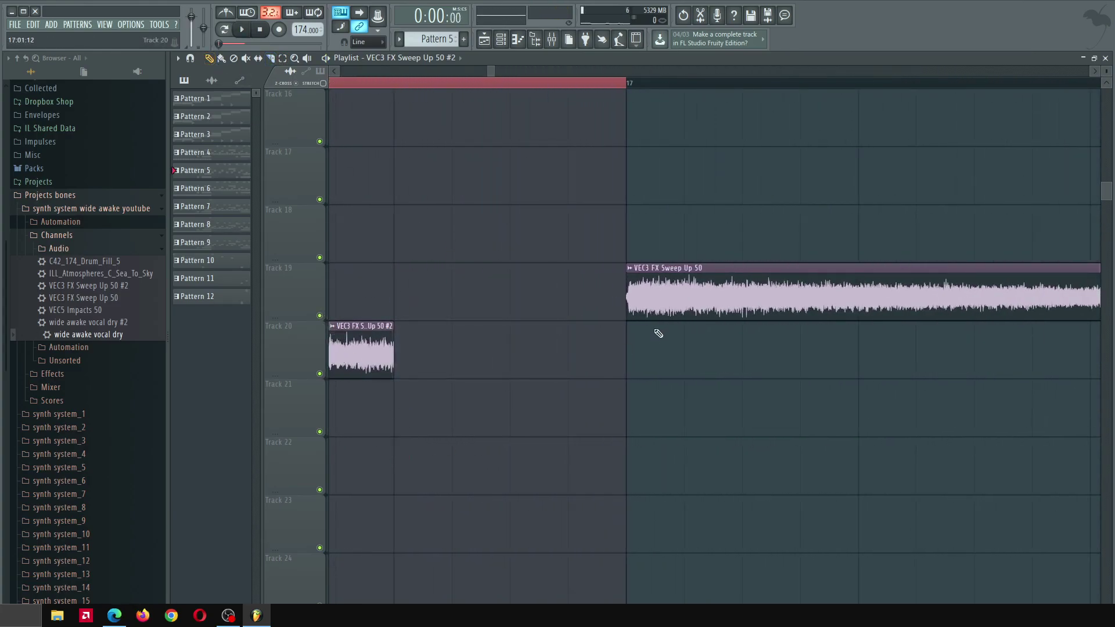
scroll(658, 333, "down", 13)
Copy the long ILL_Atmospheres_C_Sea_To_Sky clip to bar 1 on Track 22 and trim its end to a length of 15:15:00
left_click(817, 456)
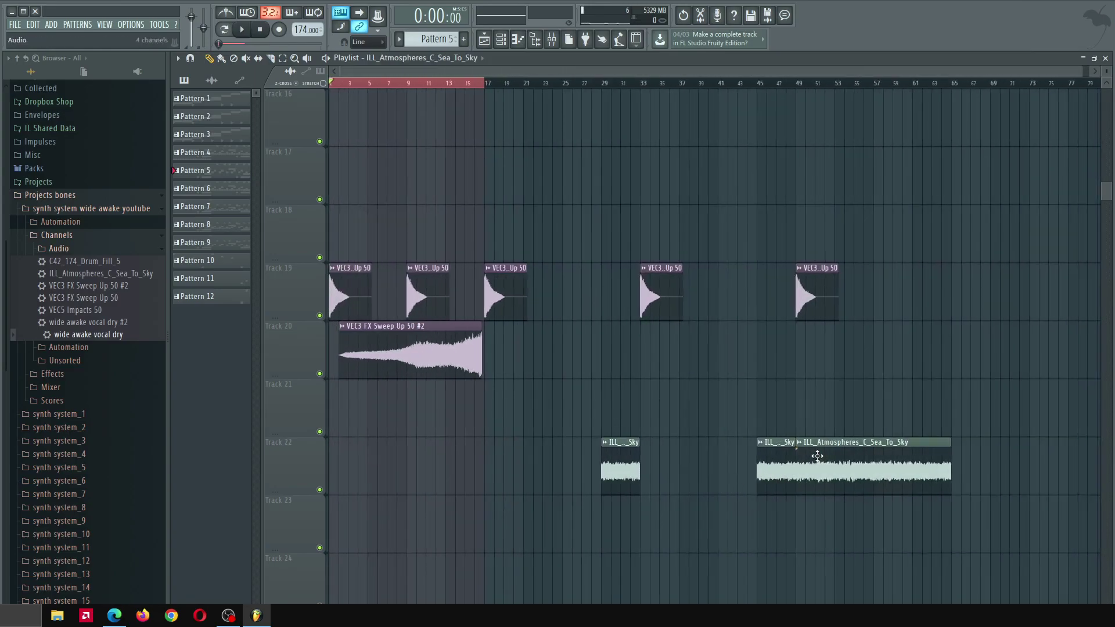
left_click_drag(817, 456, 350, 455)
scroll(551, 464, "up", 5)
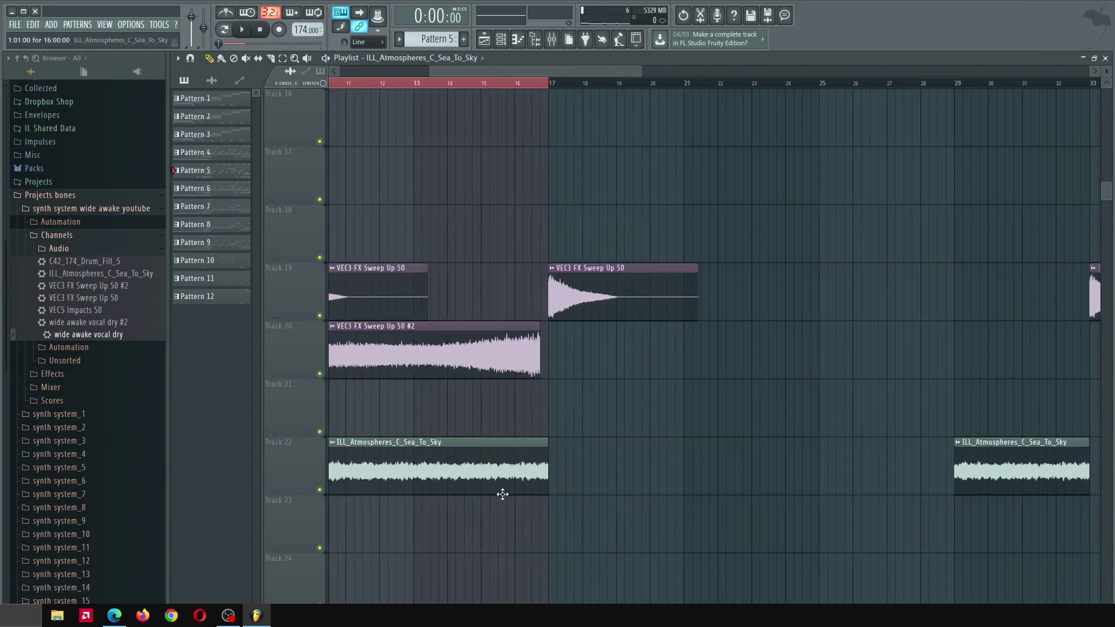
left_click_drag(593, 463, 566, 463)
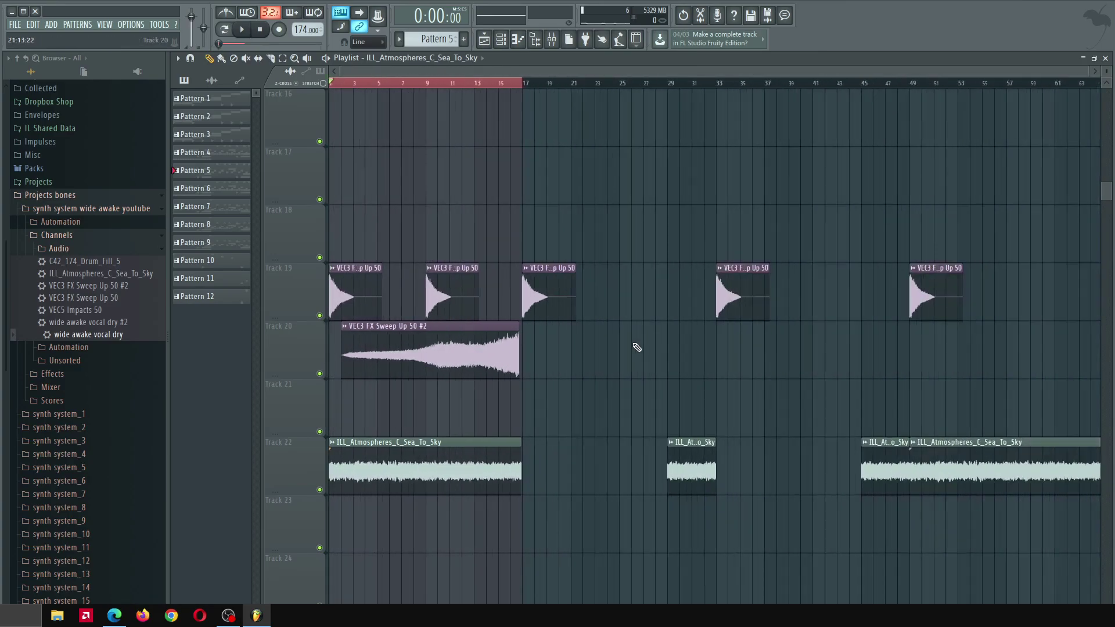
Move all the ILL_Atmospheres_C_Sea_To_Sky clips from Track 22 to Track 23
scroll(637, 348, "down", 7)
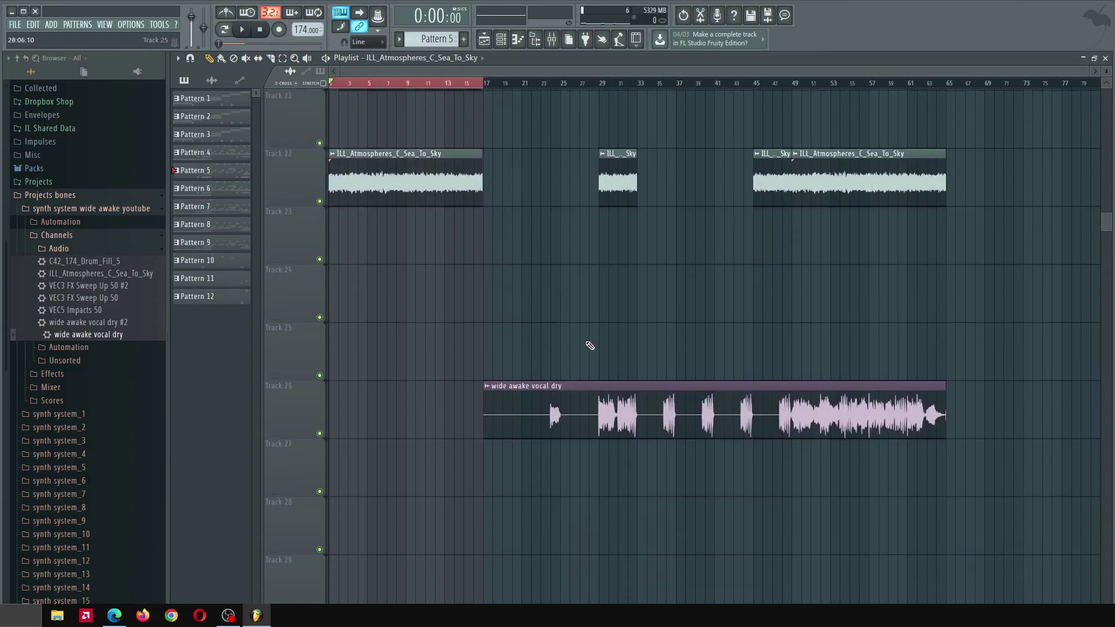
left_click(351, 168)
left_click_drag(351, 168, 347, 235)
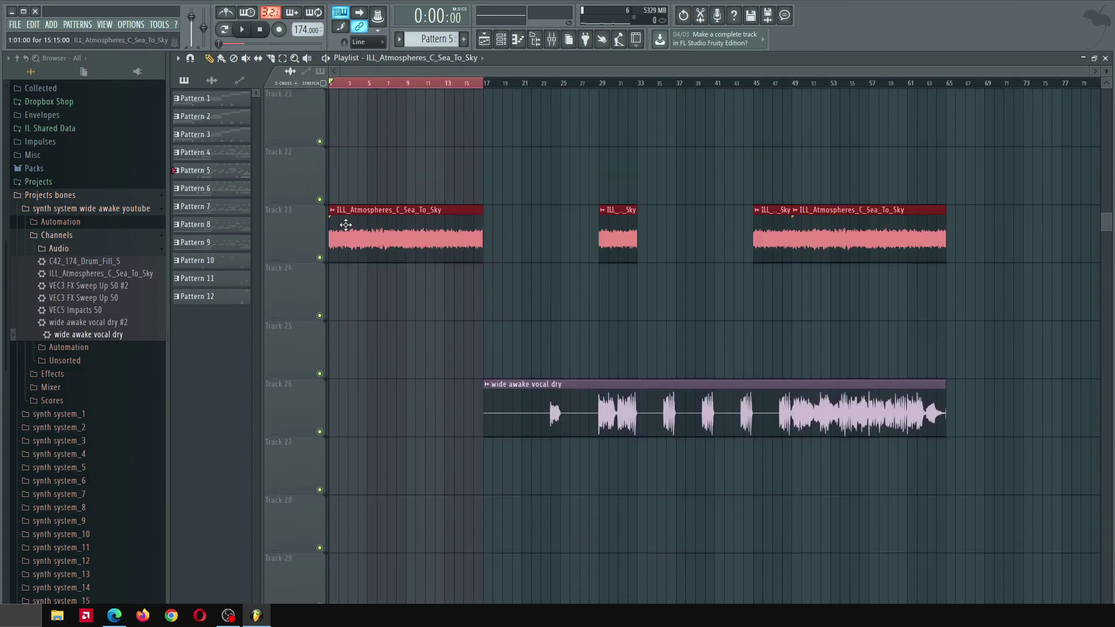
Add the C42_174_Drum_Fill_5 sample to Track 21 at bar 16, one bar long
left_click(91, 263)
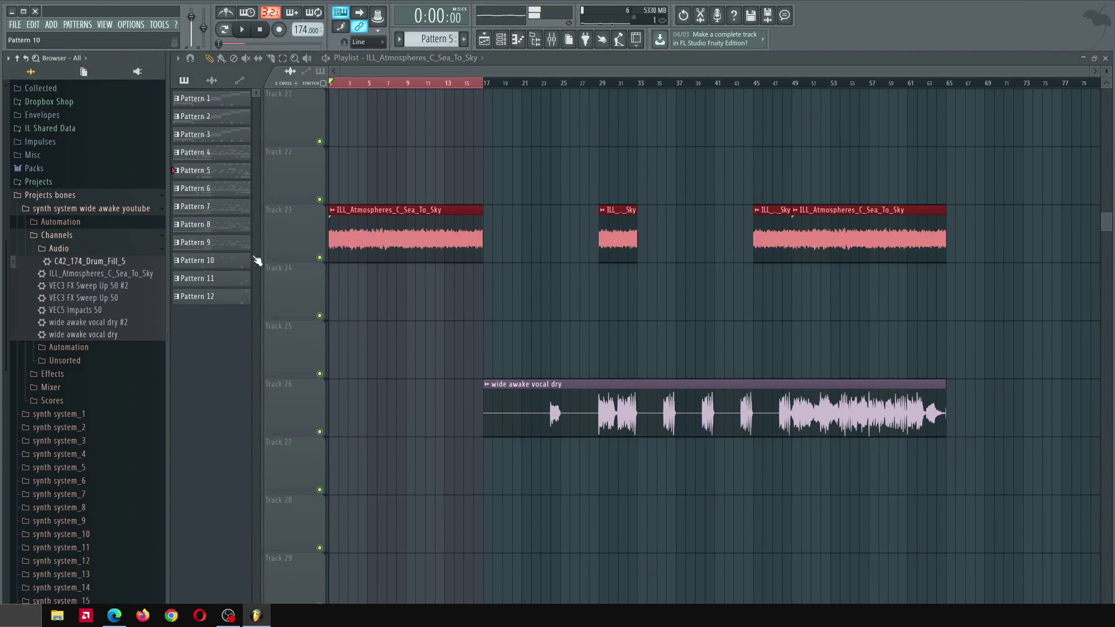
scroll(251, 262, "up", 3)
left_click_drag(99, 292, 477, 281)
scroll(478, 284, "up", 5)
scroll(659, 299, "up", 4)
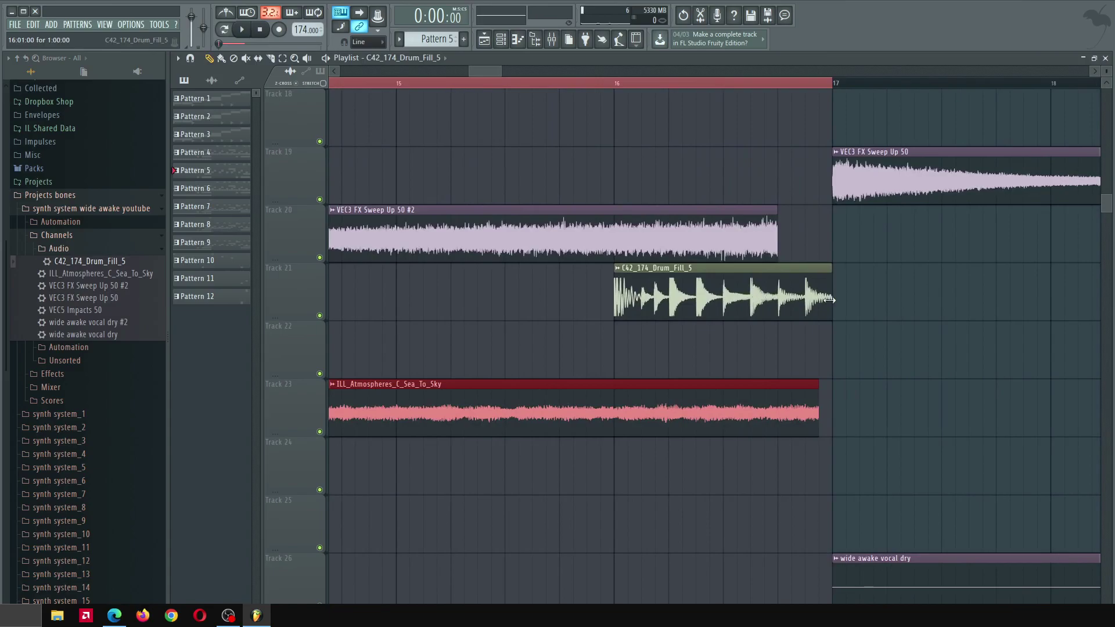
Assign the C42_174_Drum_Fill_5 channel to mixer insert 9
double_click(790, 268)
key("F9")
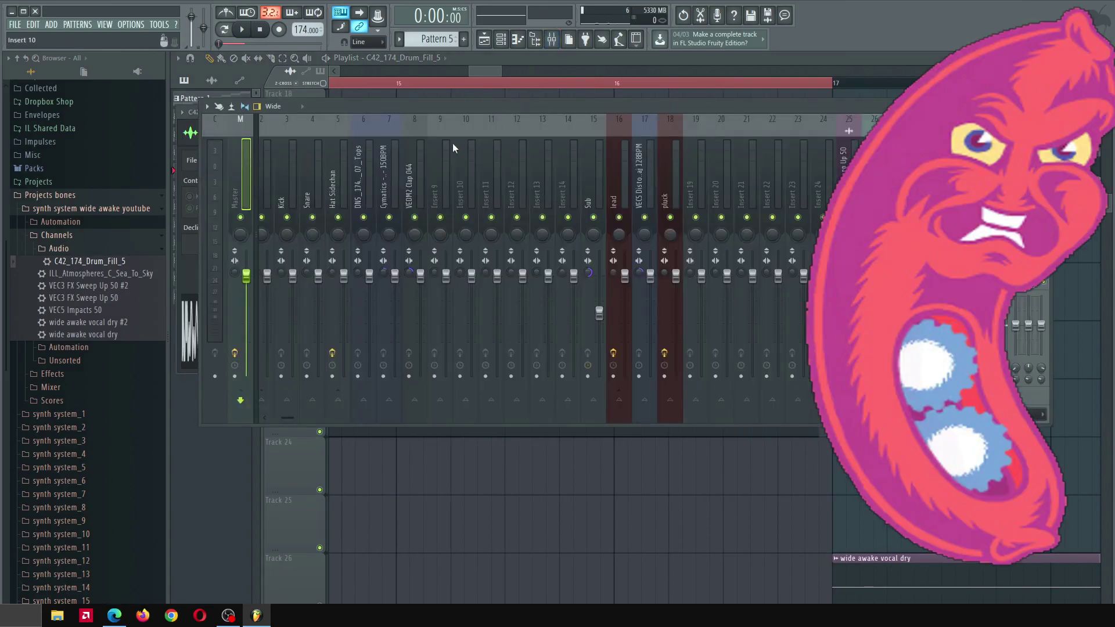
left_click(446, 155)
key("ctrl+l")
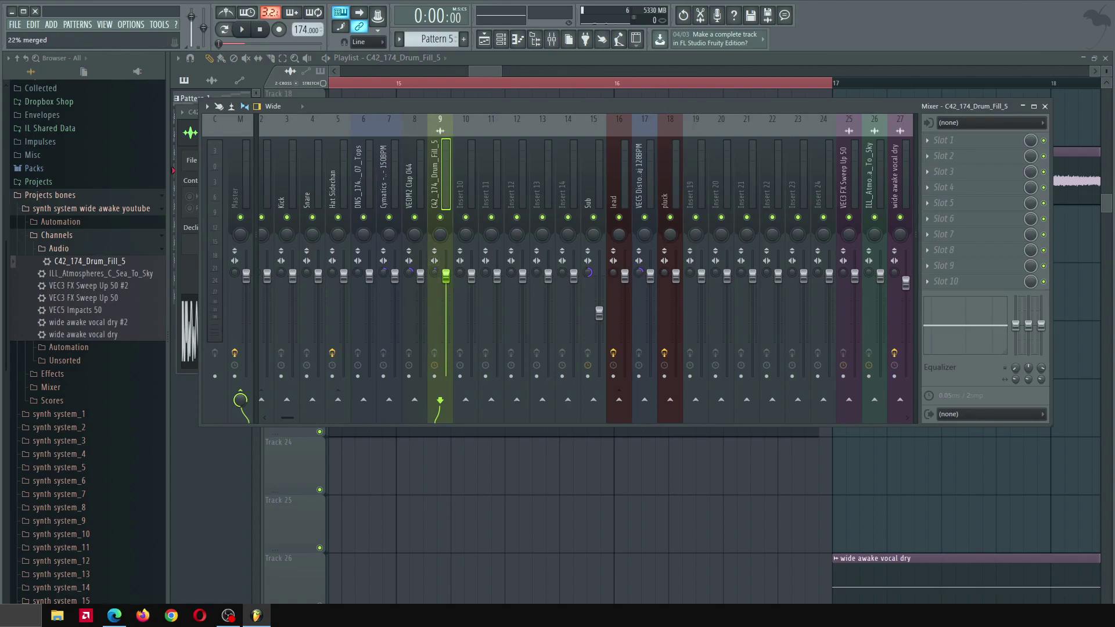
Route the C42_174_Drum_Fill_5 mixer insert only to the Sidechain track and return to the playlist
scroll(429, 192, "up", 1)
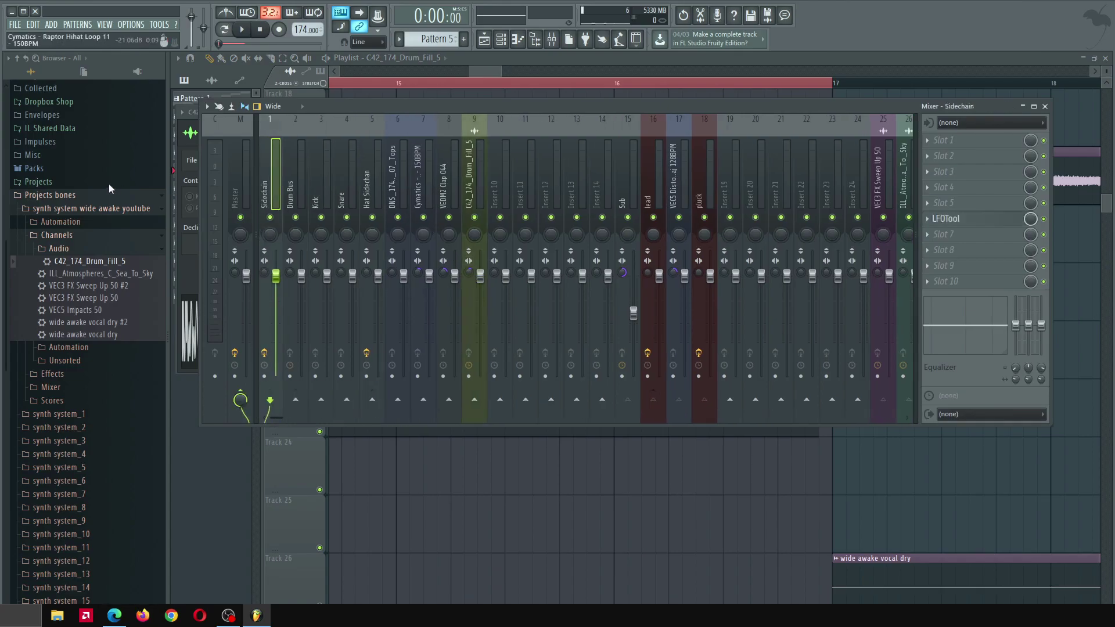
right_click(272, 401)
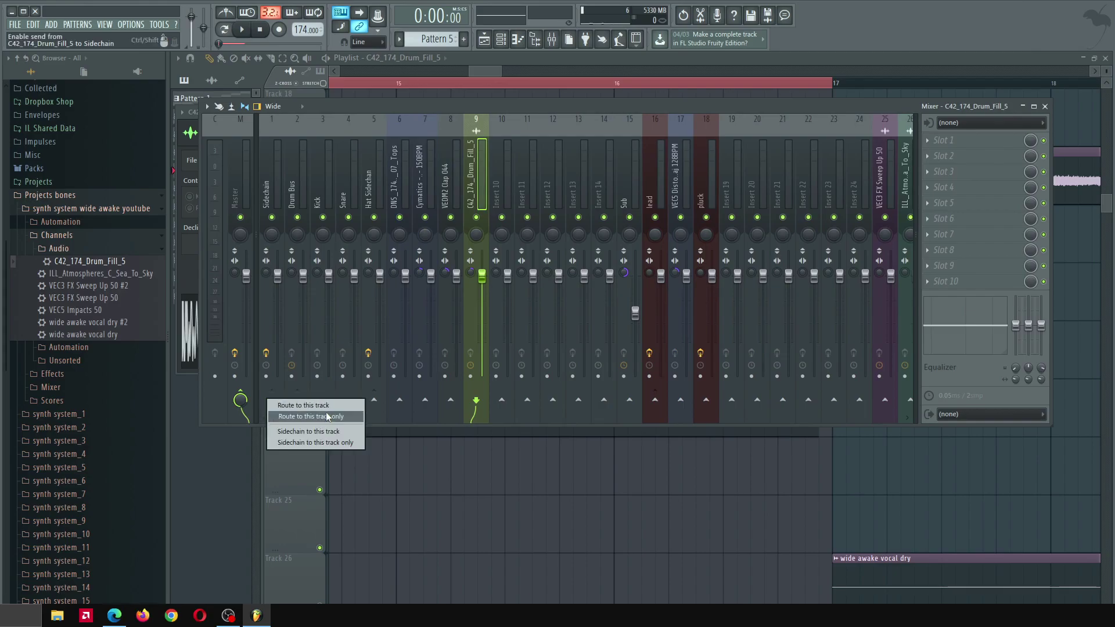
left_click(326, 416)
left_click(489, 67)
Play back the transition from the drum fill at bar 16 into bar 17
key("space")
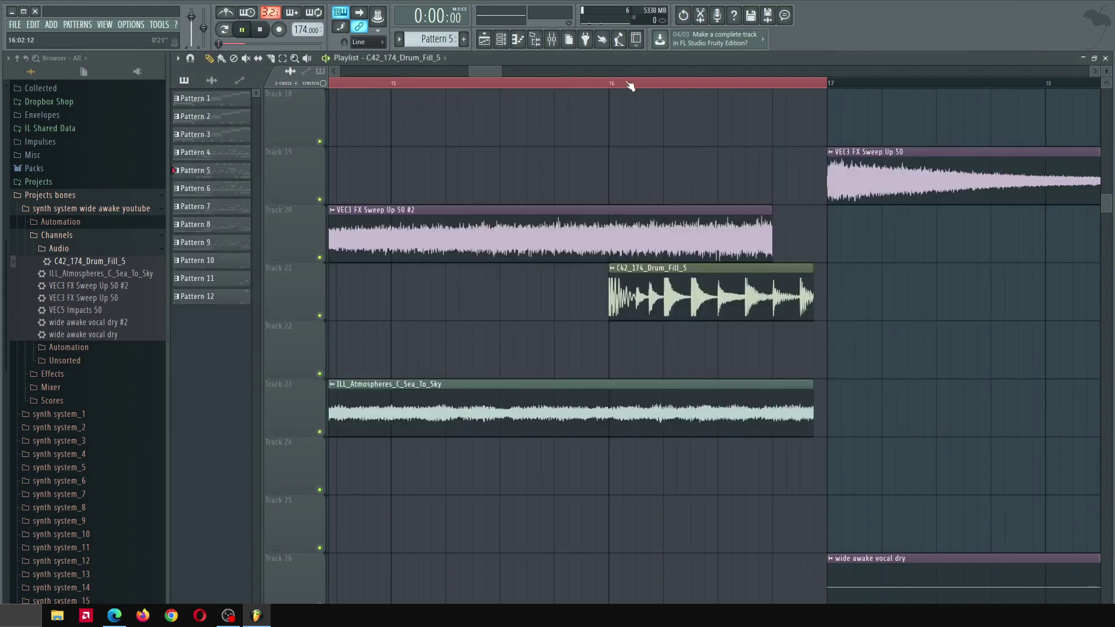
key("ctrl+a")
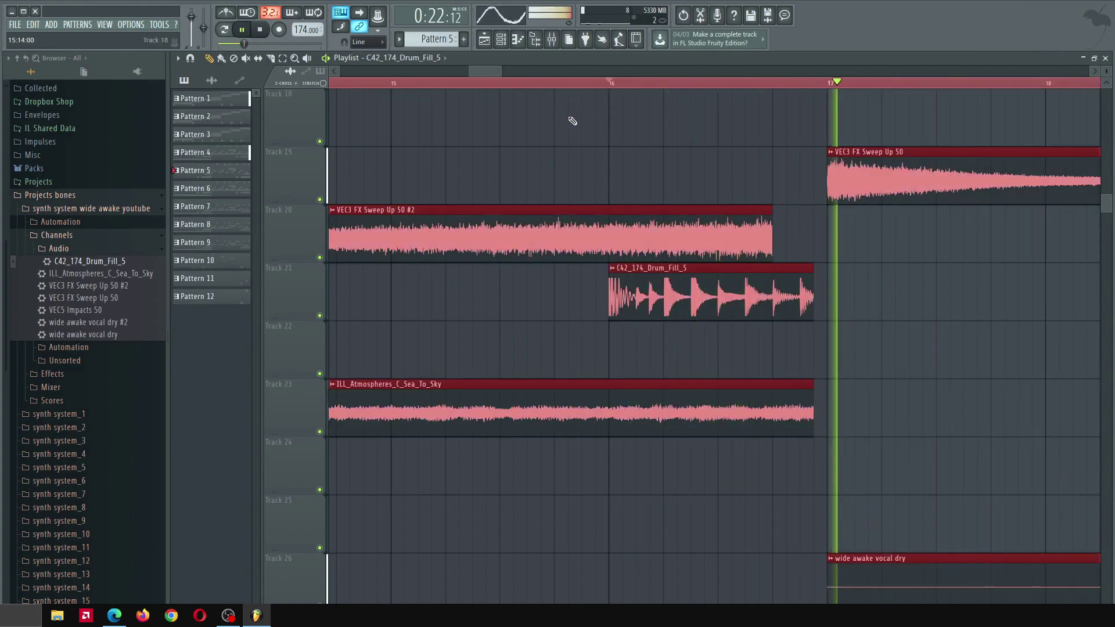
scroll(556, 184, "down", 2)
scroll(547, 157, "down", 5)
left_click(593, 229)
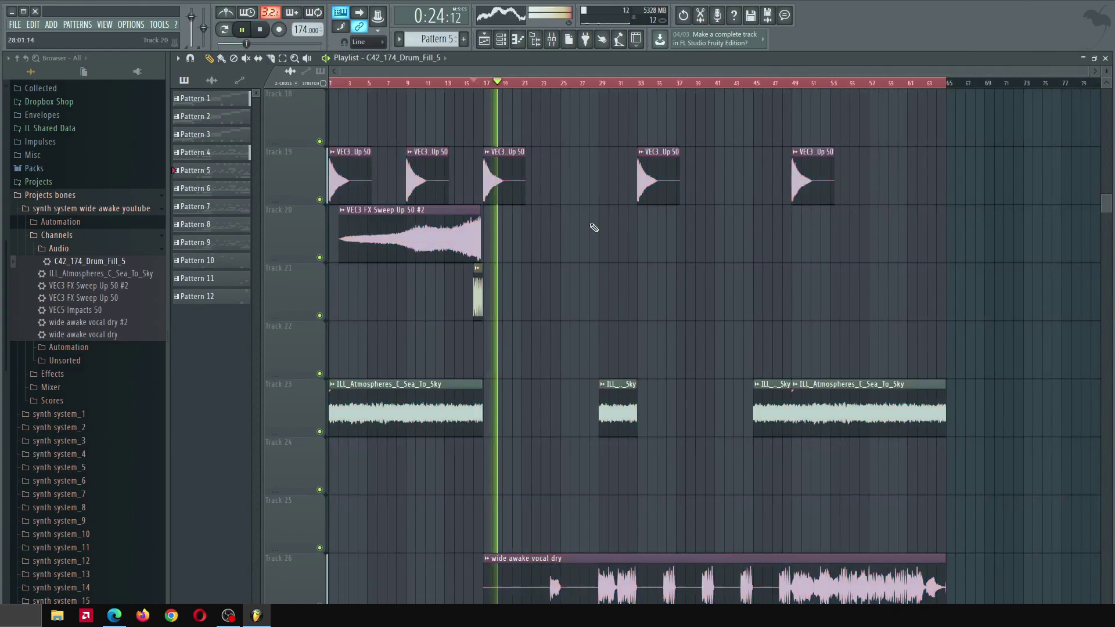
Extend the start of the wide awake vocal dry clip on Track 26 back to bar 1
scroll(524, 317, "down", 5)
key("space")
left_click_drag(483, 298, 328, 298)
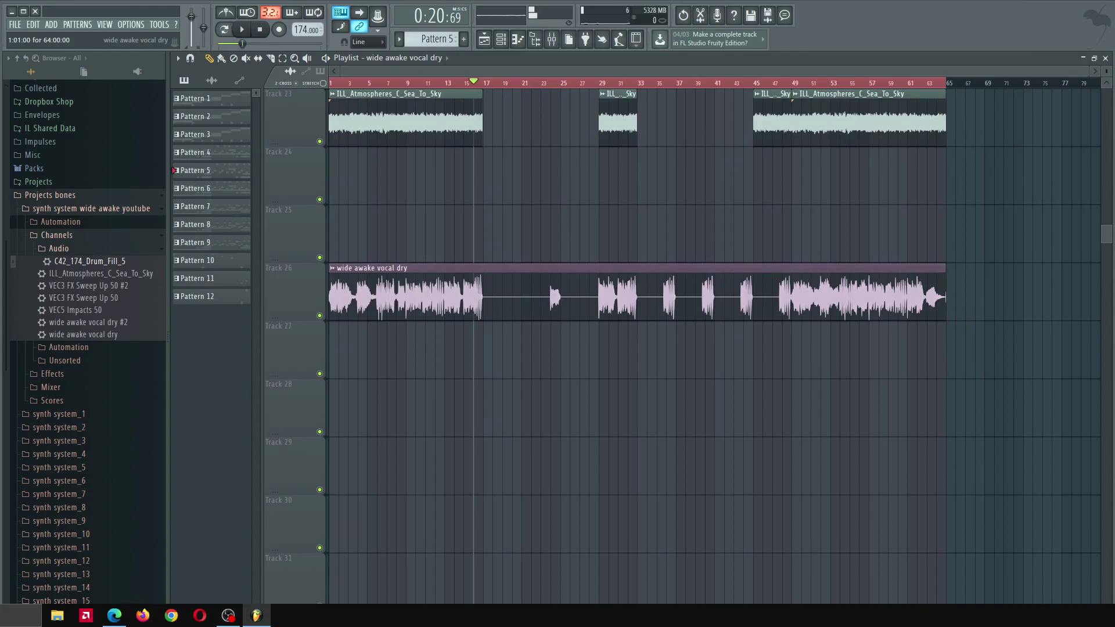
key("space")
key("space")
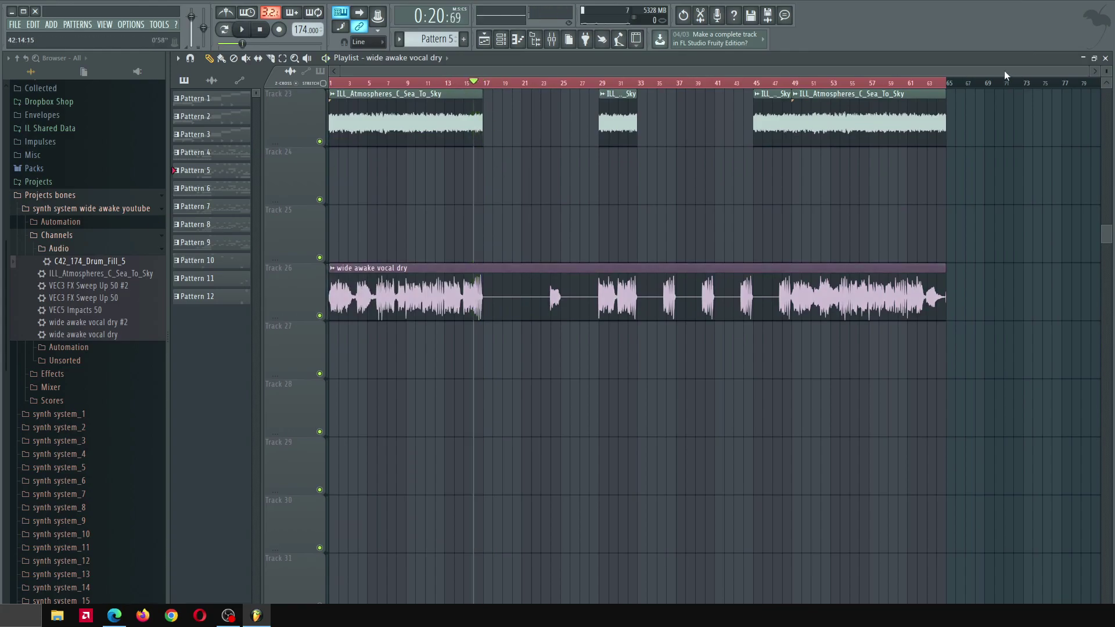
Play the arrangement from about bar 63 around the loop into the intro, reviewing the clips on all tracks
left_click(930, 83)
key("space")
left_click(921, 83)
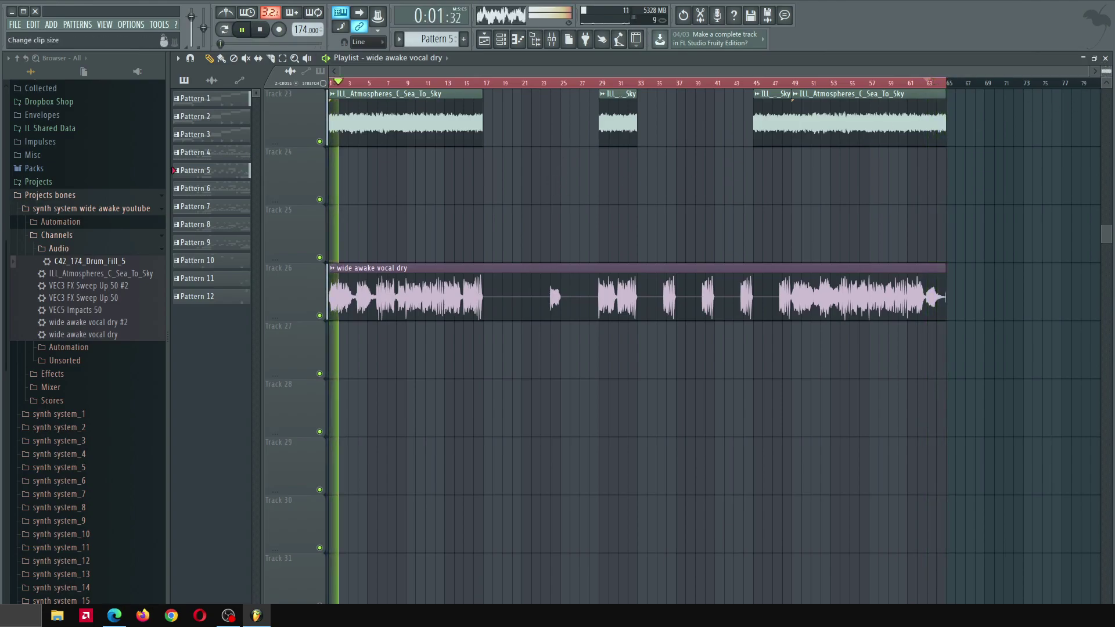
scroll(1031, 109, "down", 4)
left_click_drag(1106, 219, 1110, 59)
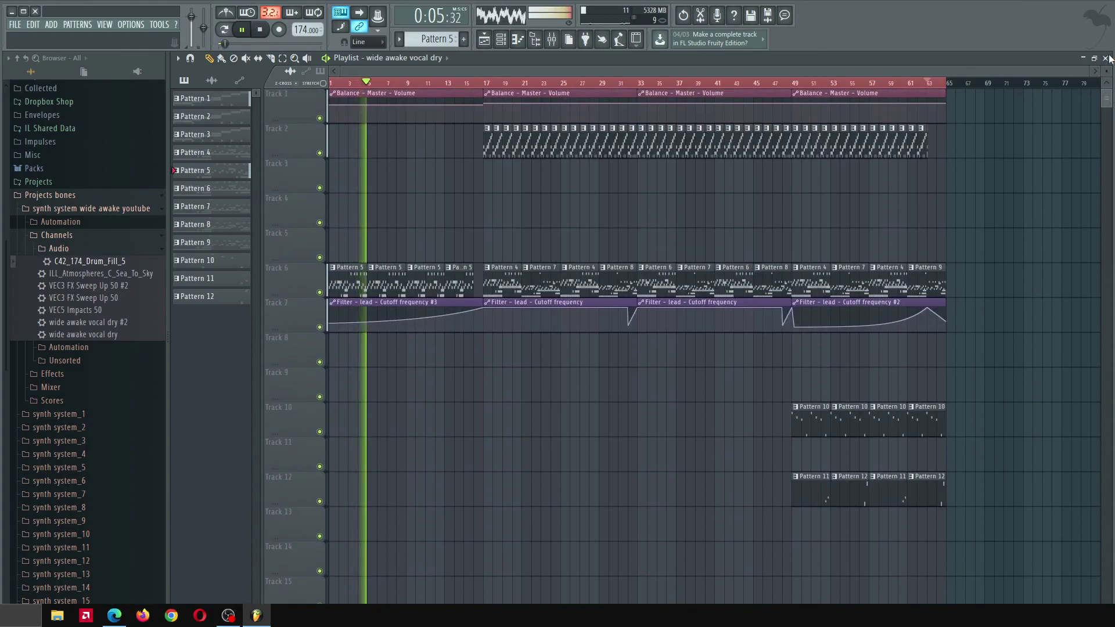
scroll(468, 374, "down", 4)
scroll(467, 374, "down", 1)
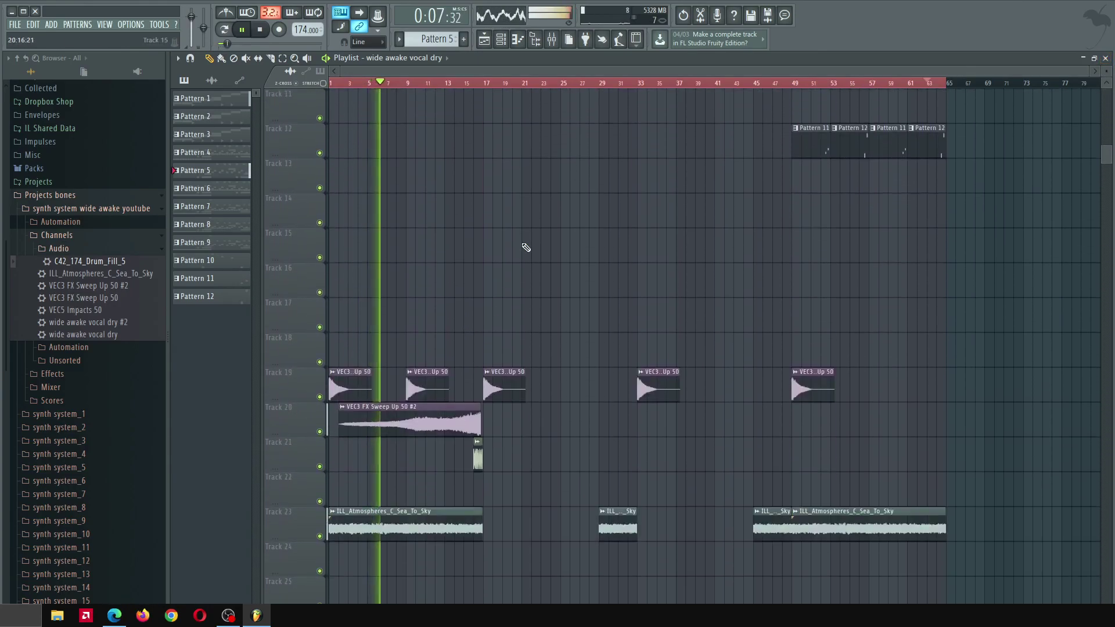
scroll(517, 244, "down", 3)
scroll(517, 244, "down", 2)
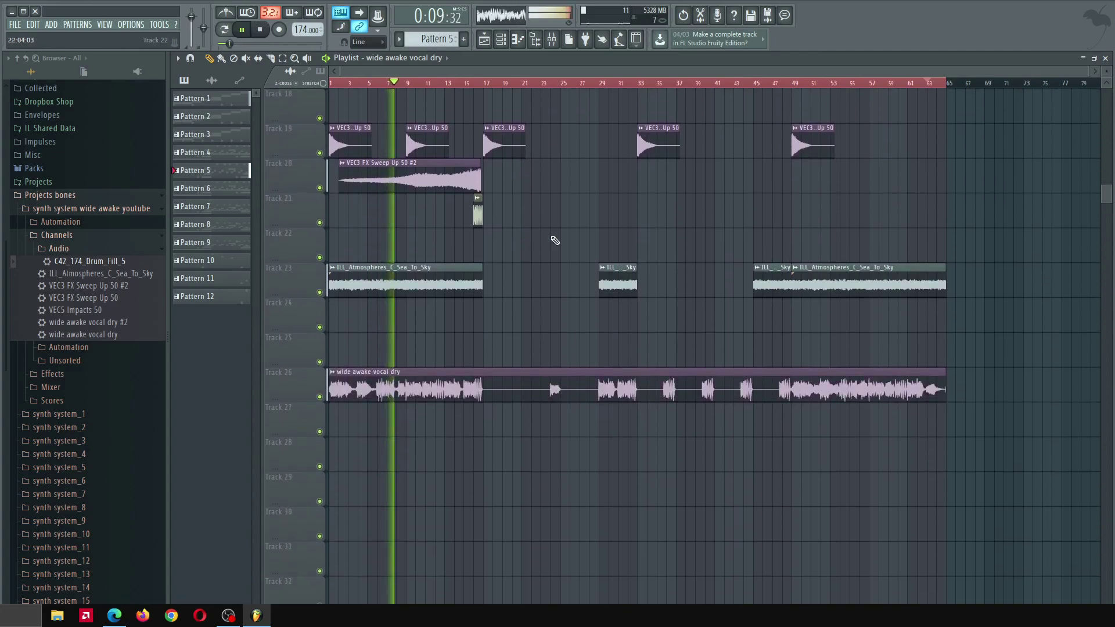
left_click_drag(1107, 192, 1106, 92)
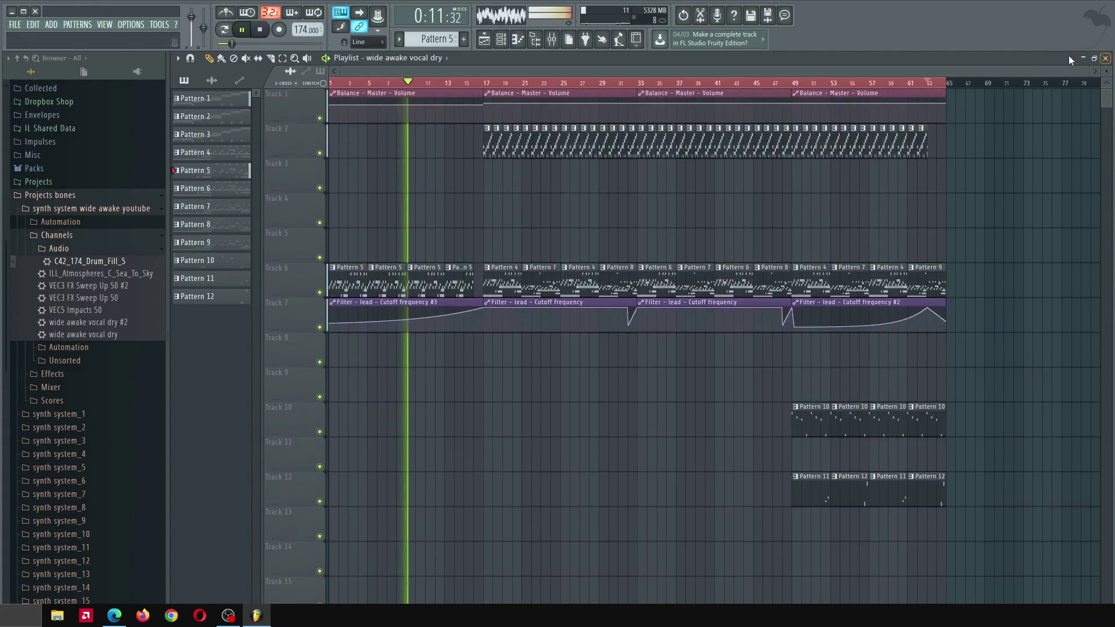
key("space")
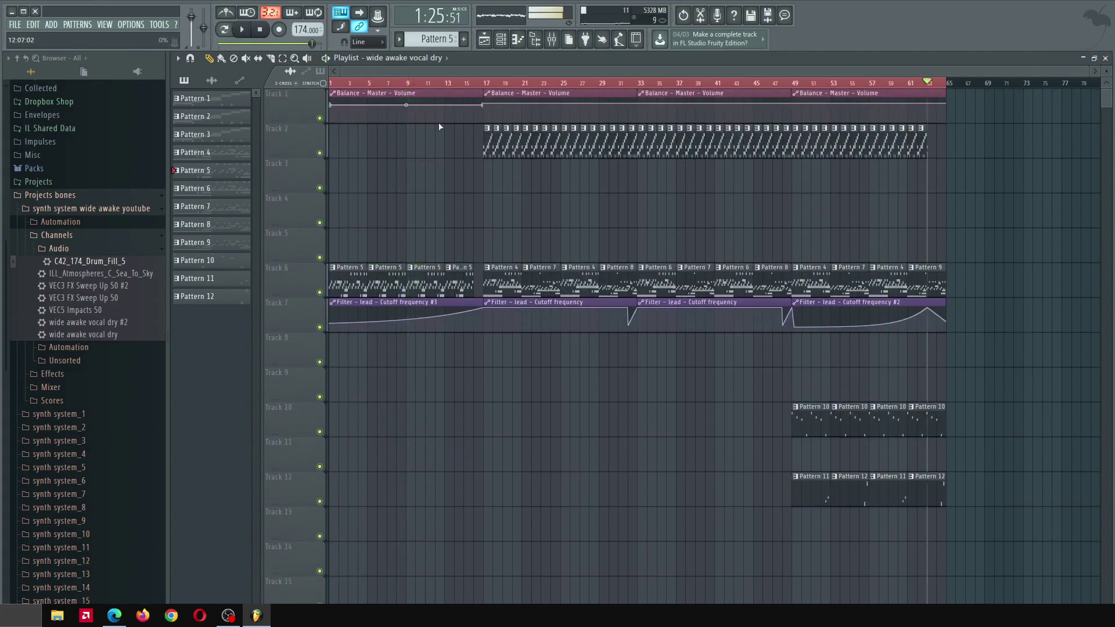
Add an empty Pattern 13 clip at bar 9 on Track 2 and open the kick 2017 J - Loop channel's piano roll
scroll(421, 93, "up", 4)
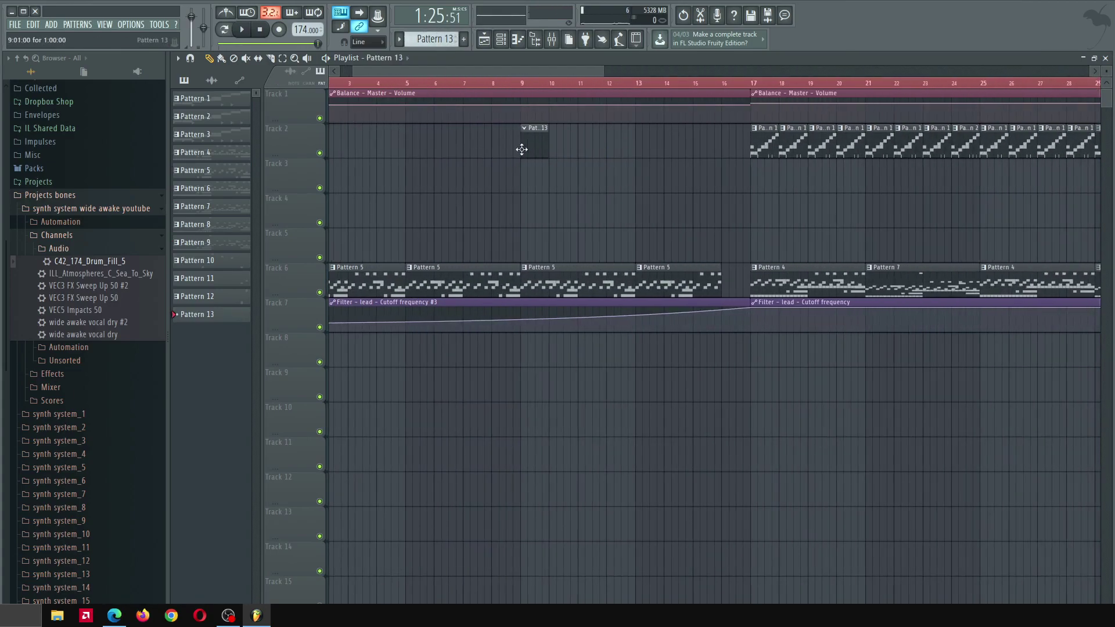
left_click(502, 39)
left_click(87, 361)
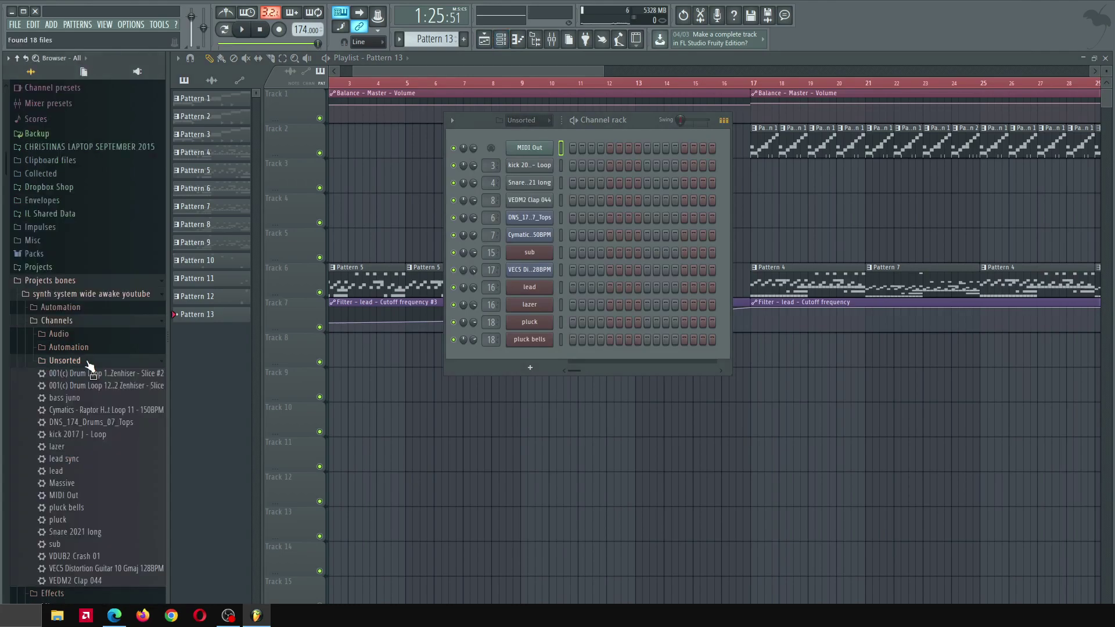
scroll(88, 356, "down", 5)
left_click(81, 330)
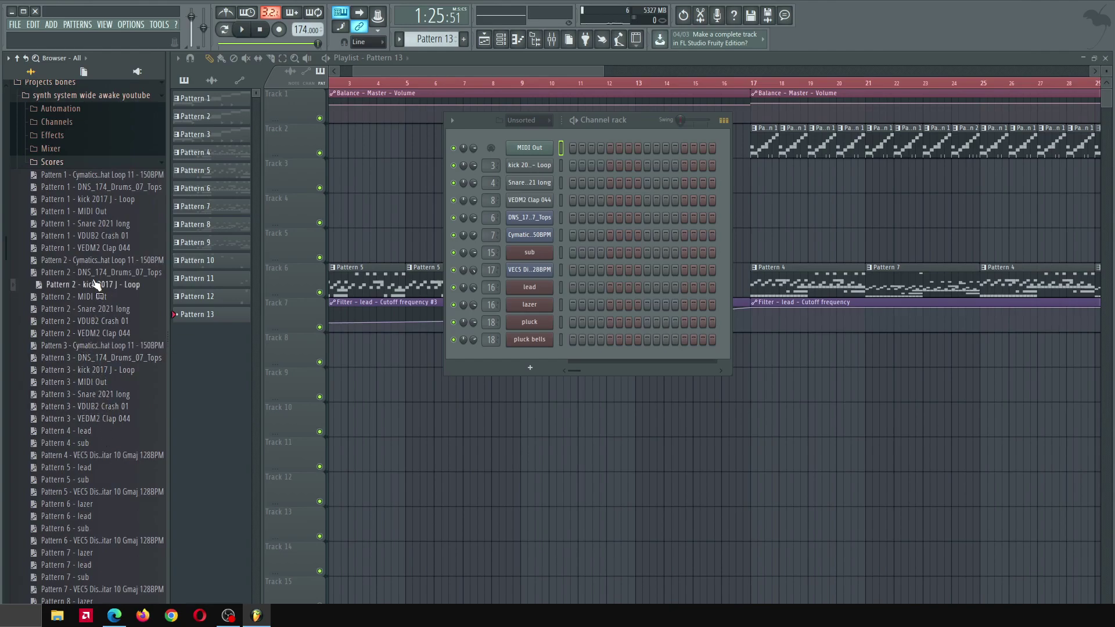
right_click(517, 166)
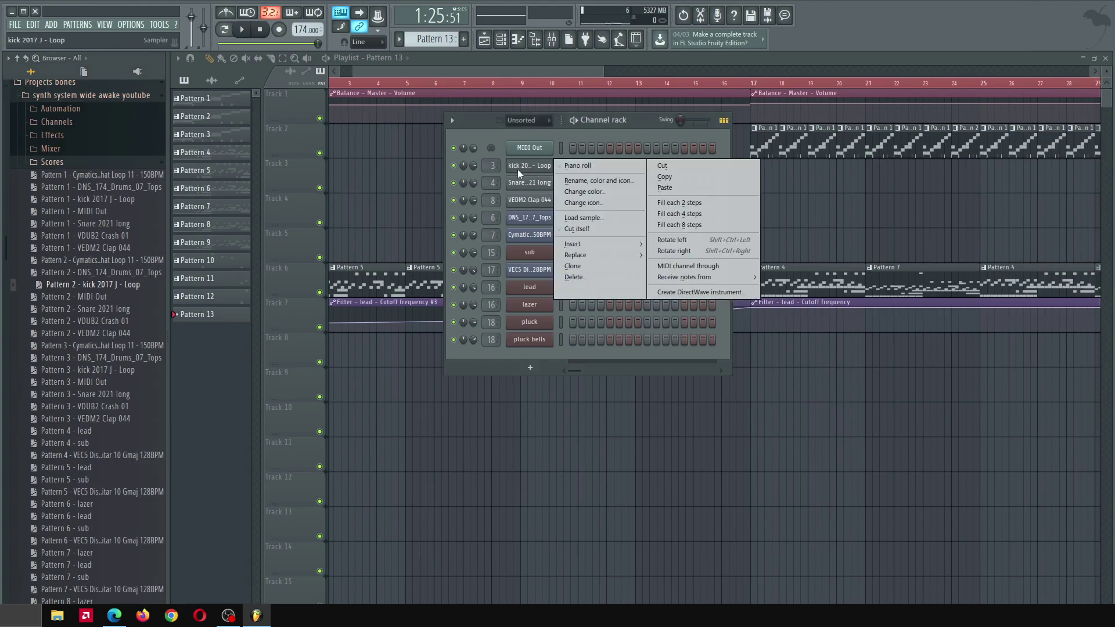
left_click(595, 167)
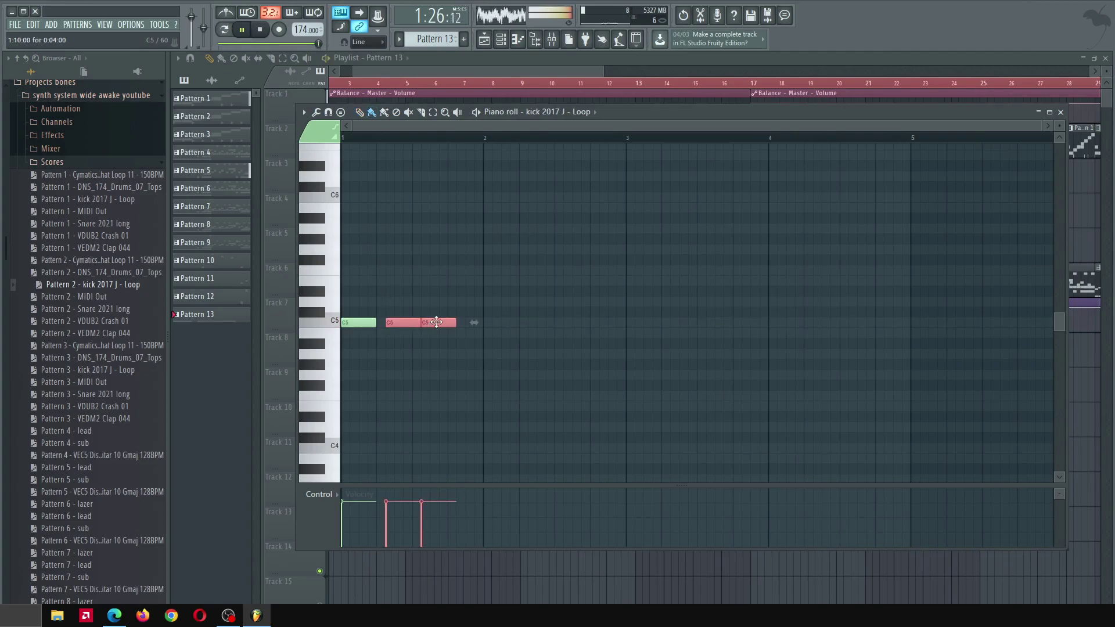
Fill bars 1 to 4 of Pattern 13 with C5 kick notes, one on every beat
left_click(521, 74)
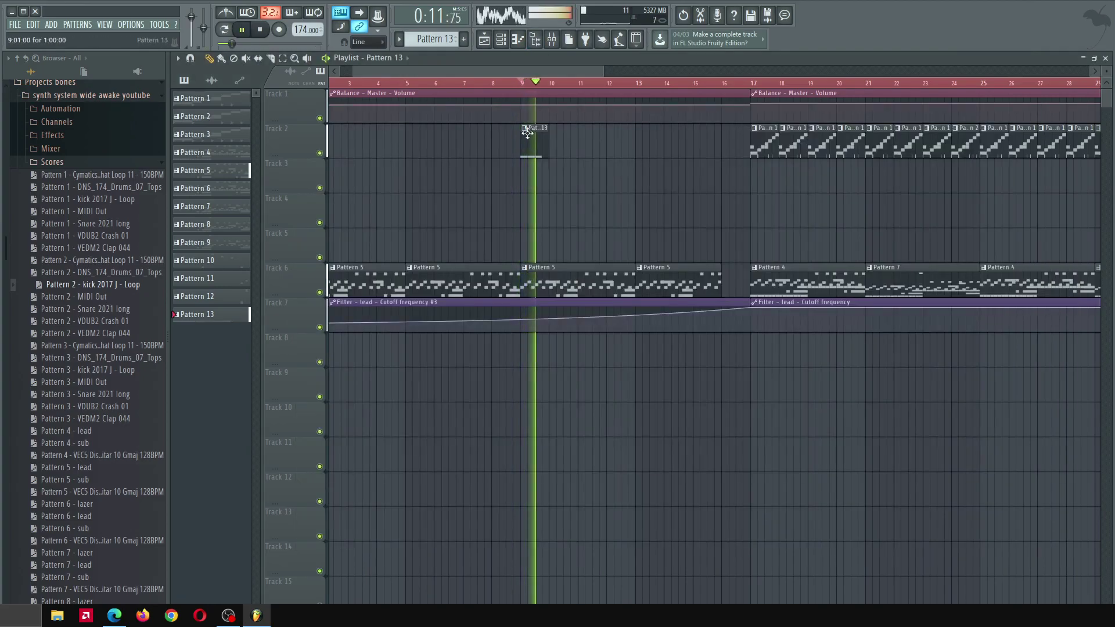
key("F7")
left_click_drag(450, 323, 909, 324)
scroll(629, 321, "down", 2)
scroll(815, 360, "up", 4)
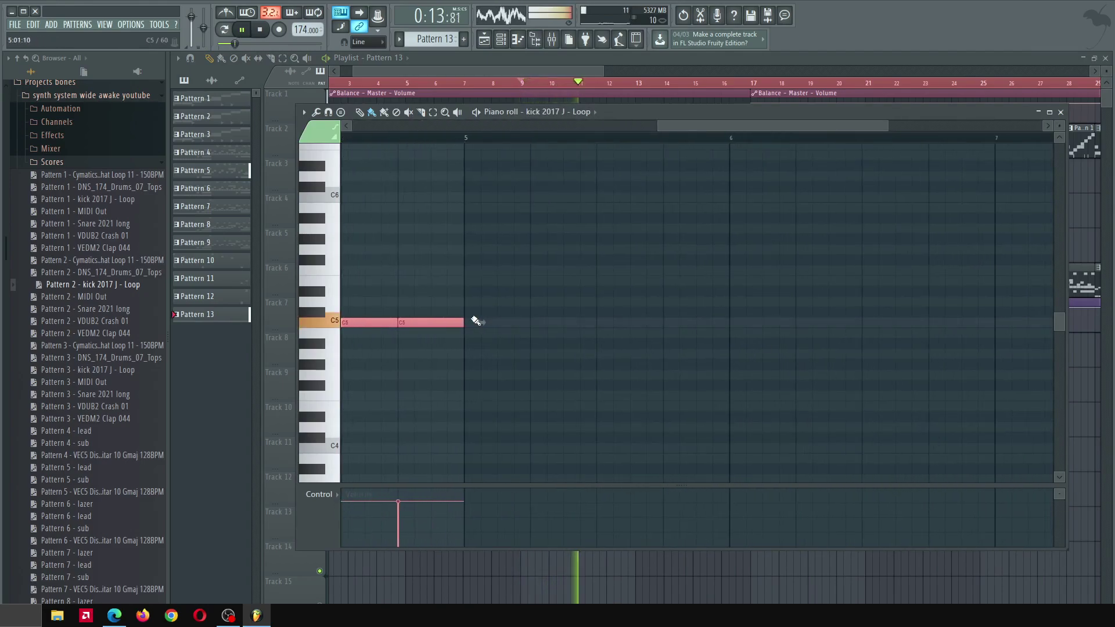
Continue the C5 kick notes at half-beat spacing from bar 5 to the start of bar 8, then deselect them
left_click(501, 326)
left_click_drag(504, 325, 1050, 325)
scroll(779, 326, "down", 3)
scroll(879, 325, "up", 3)
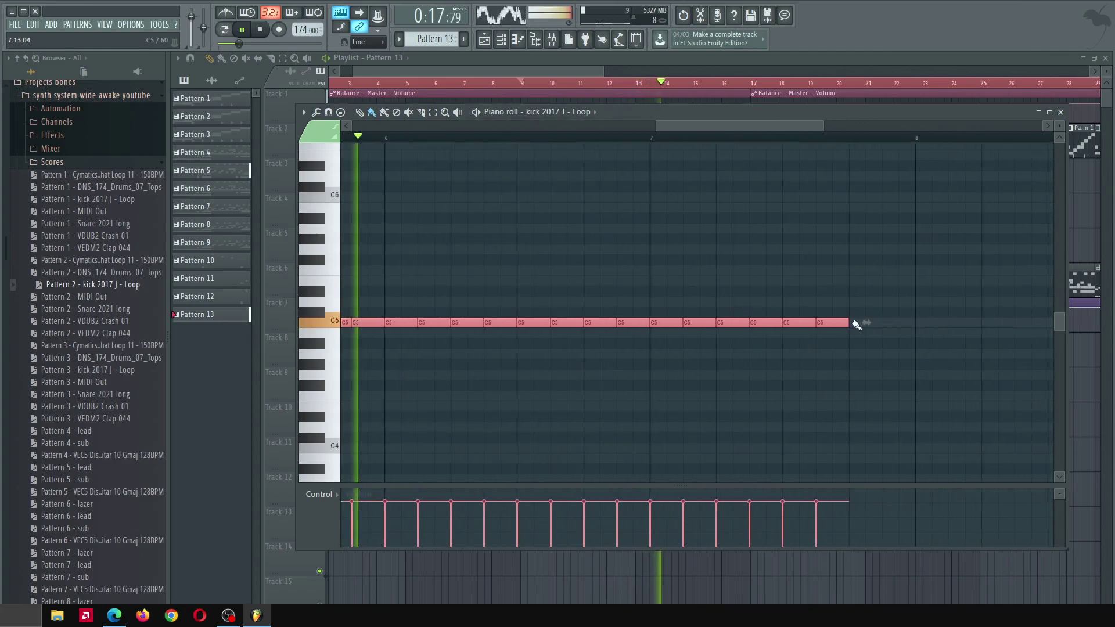
left_click_drag(857, 325, 916, 327)
scroll(768, 223, "down", 4)
left_click(574, 475, "ctrl")
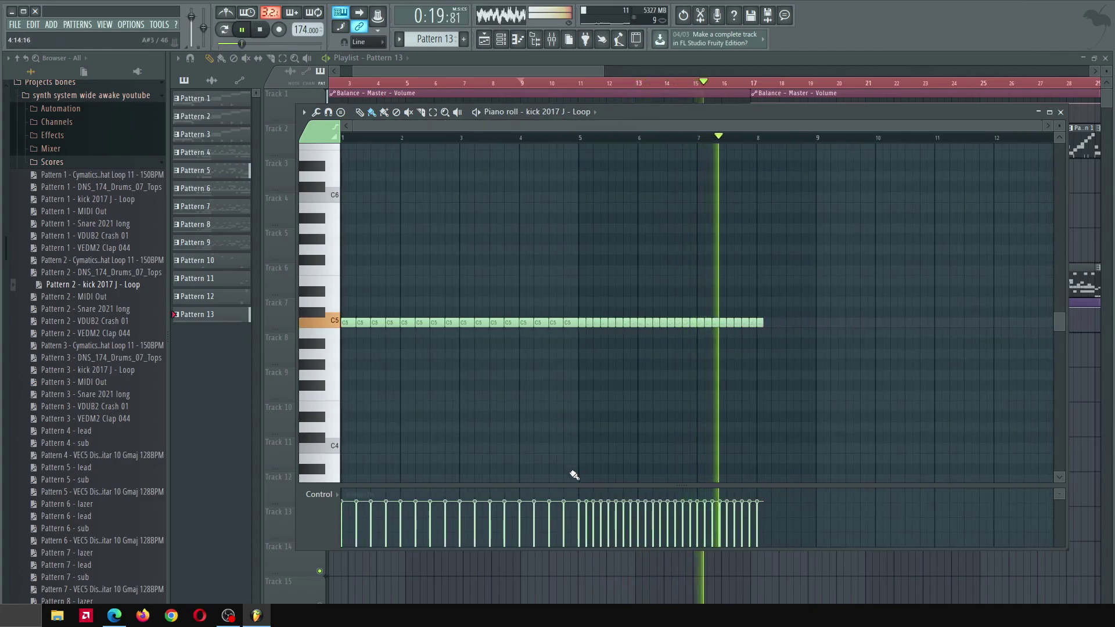
Try a rising per-note filter cutoff ramp across the kick notes in an enlarged control lane, then undo it
left_click_drag(574, 475, 550, 169)
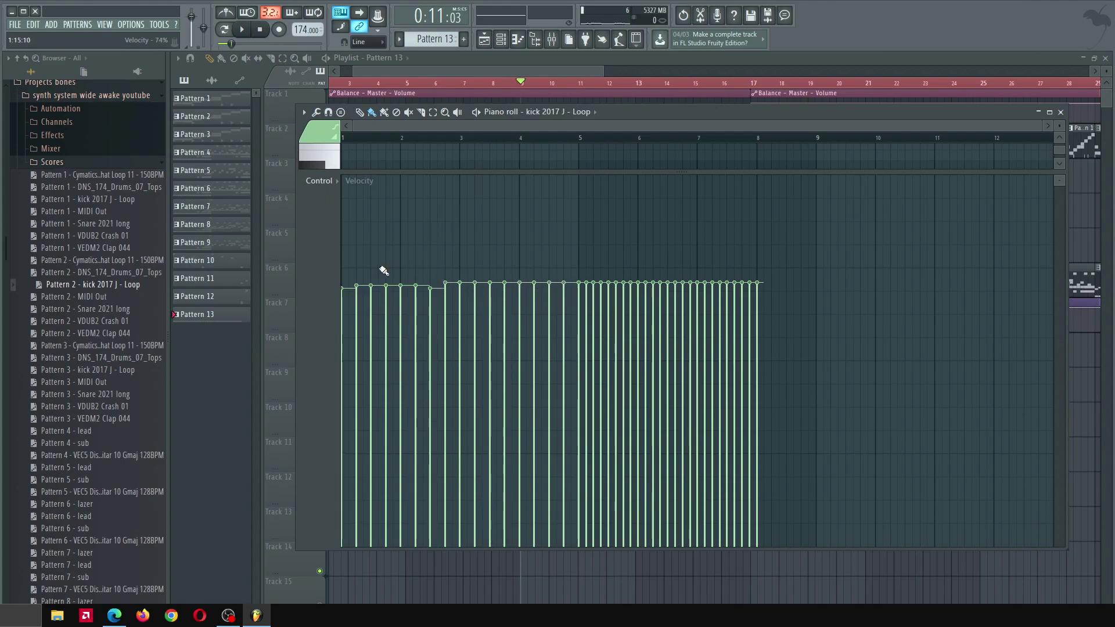
left_click(330, 269)
left_click(391, 319)
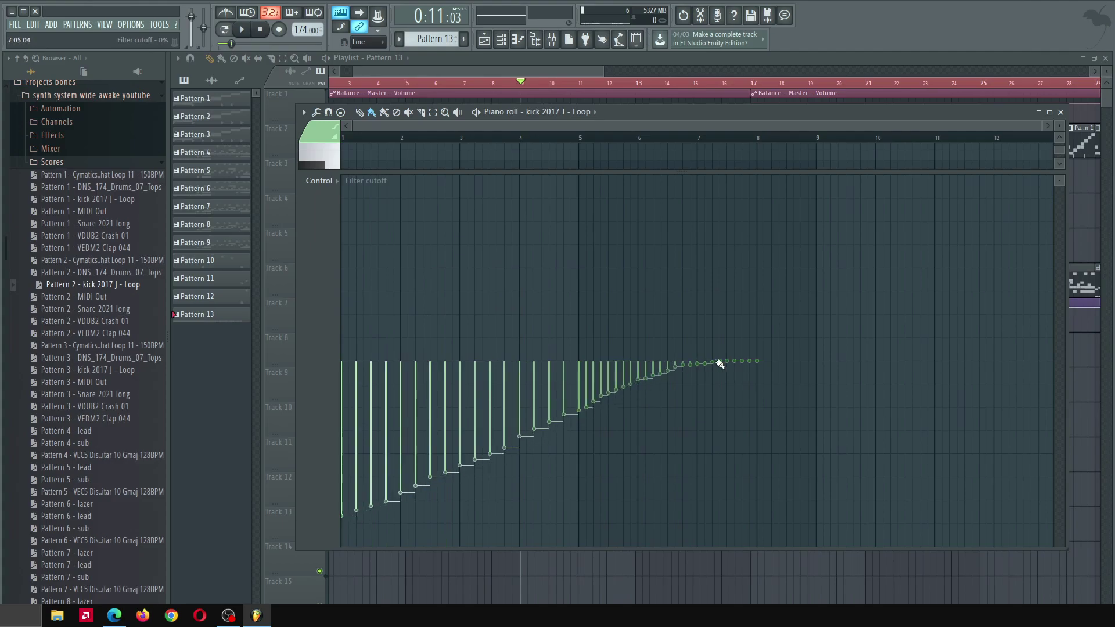
key("space")
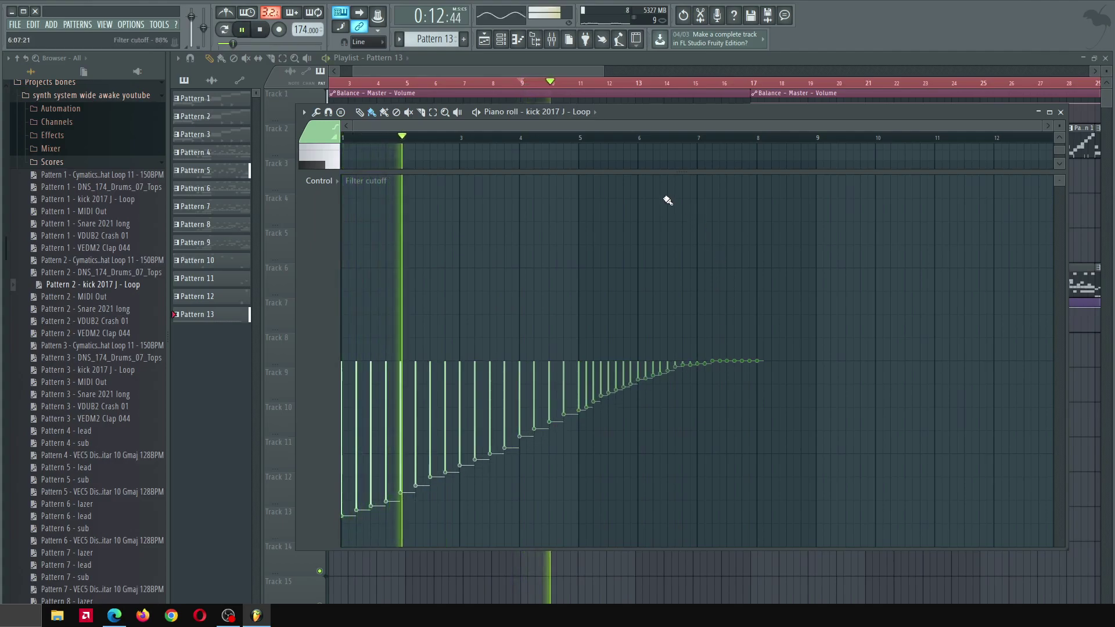
key("ctrl+z")
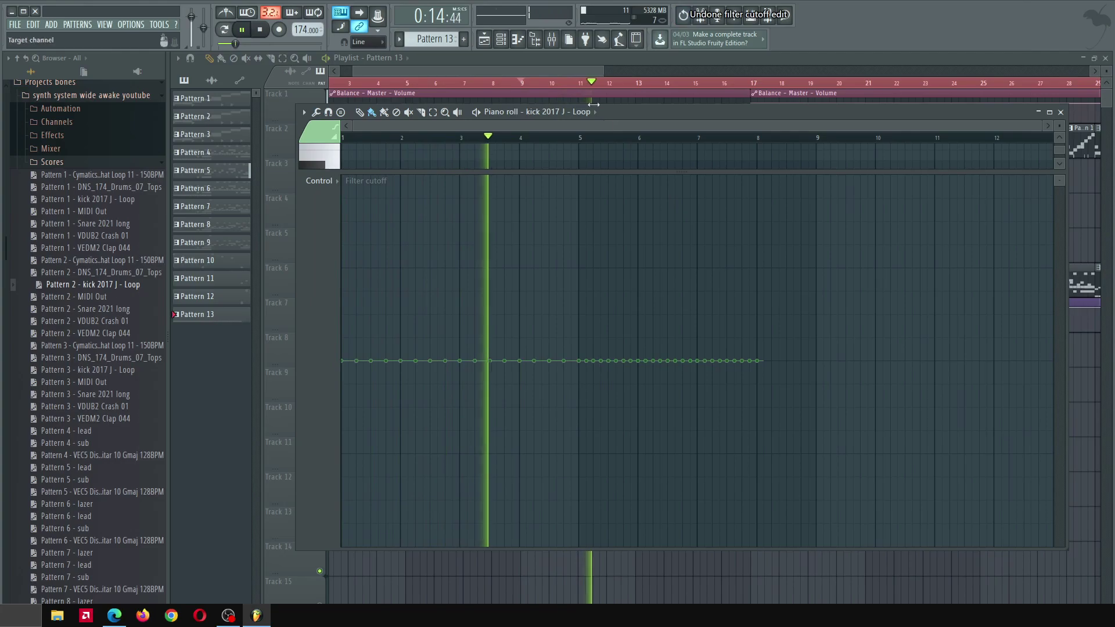
Play the kick build-up from bar 9 into bar 17, checking it against the clips on the other tracks
left_click(526, 71)
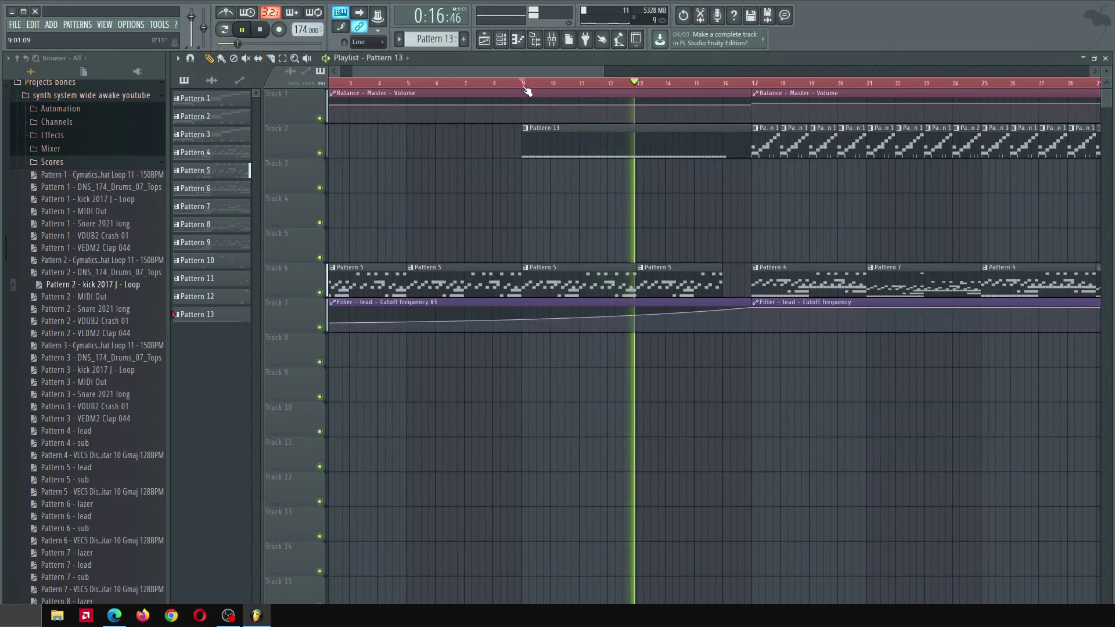
left_click(754, 83)
left_click(523, 83)
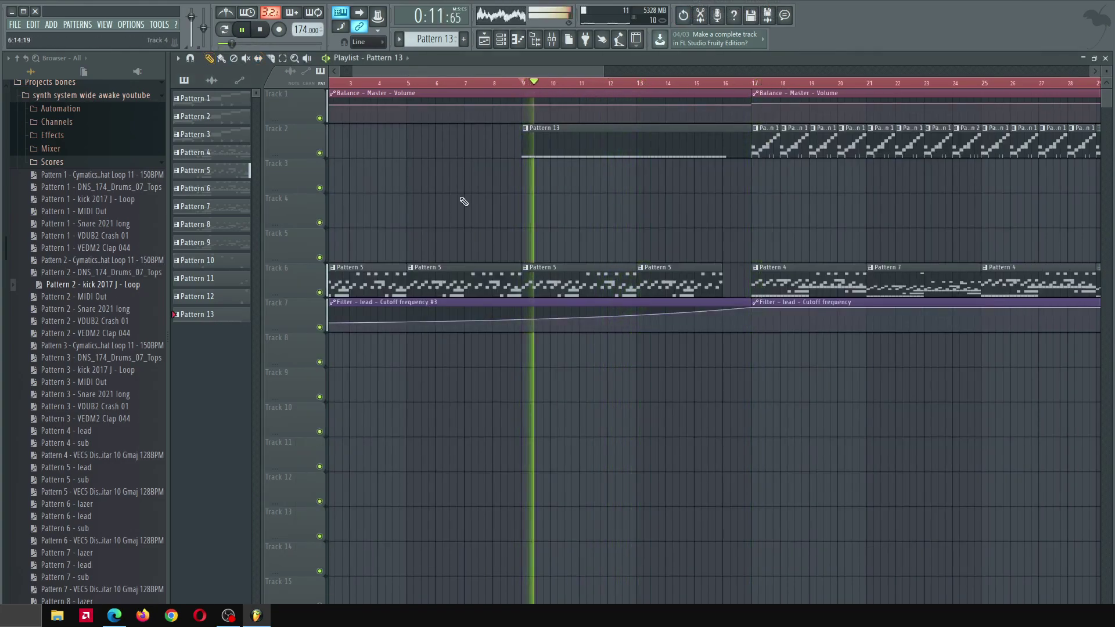
scroll(467, 203, "down", 3)
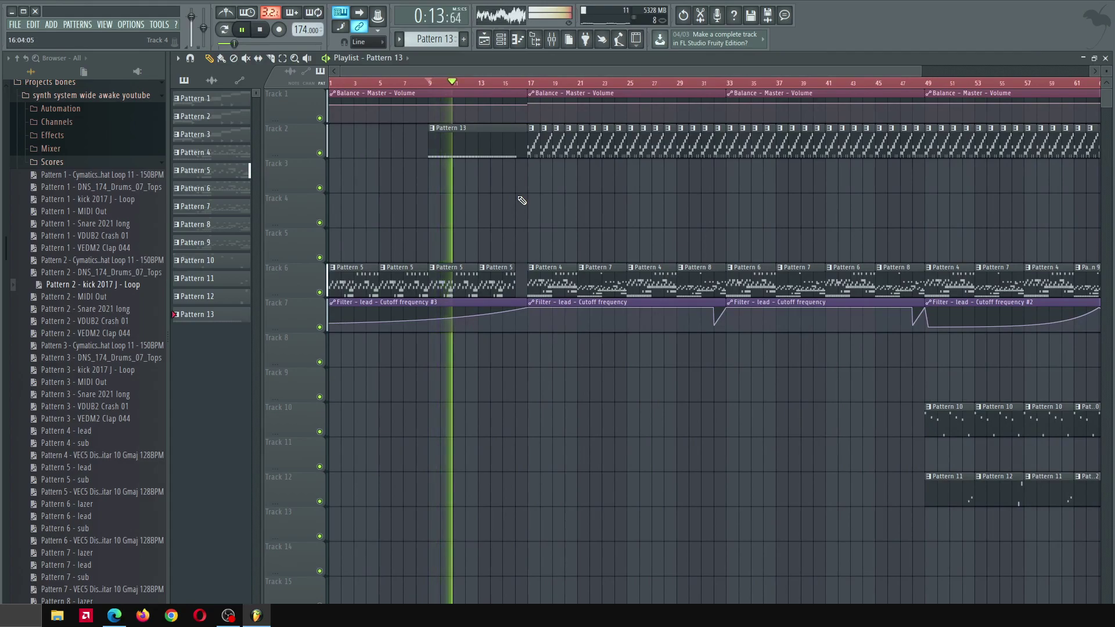
scroll(533, 204, "down", 1)
scroll(525, 256, "down", 4)
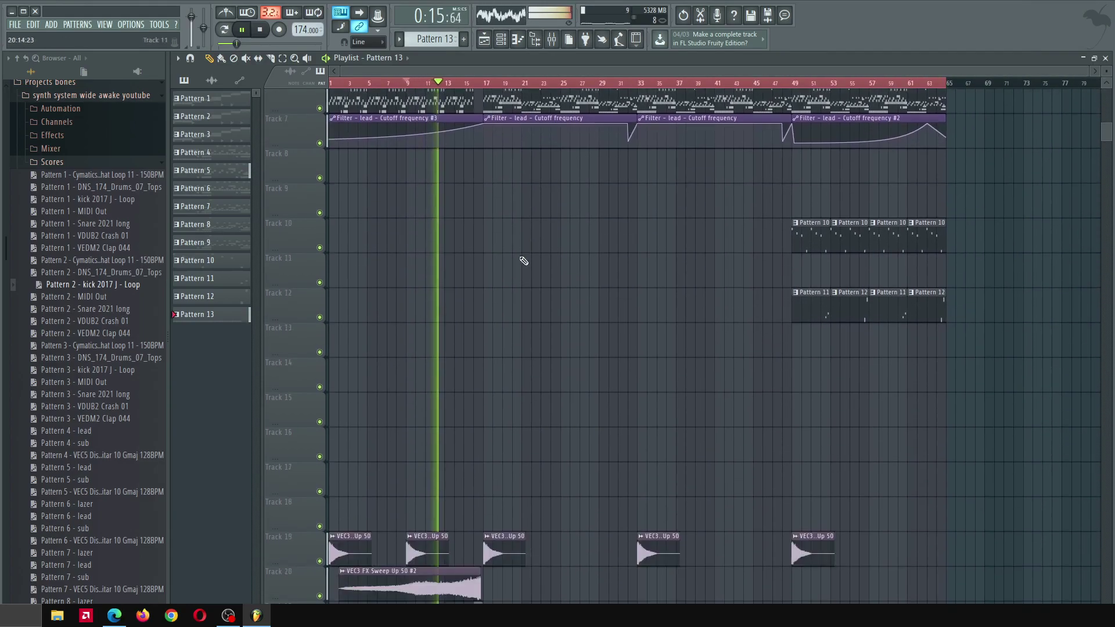
scroll(508, 261, "down", 2)
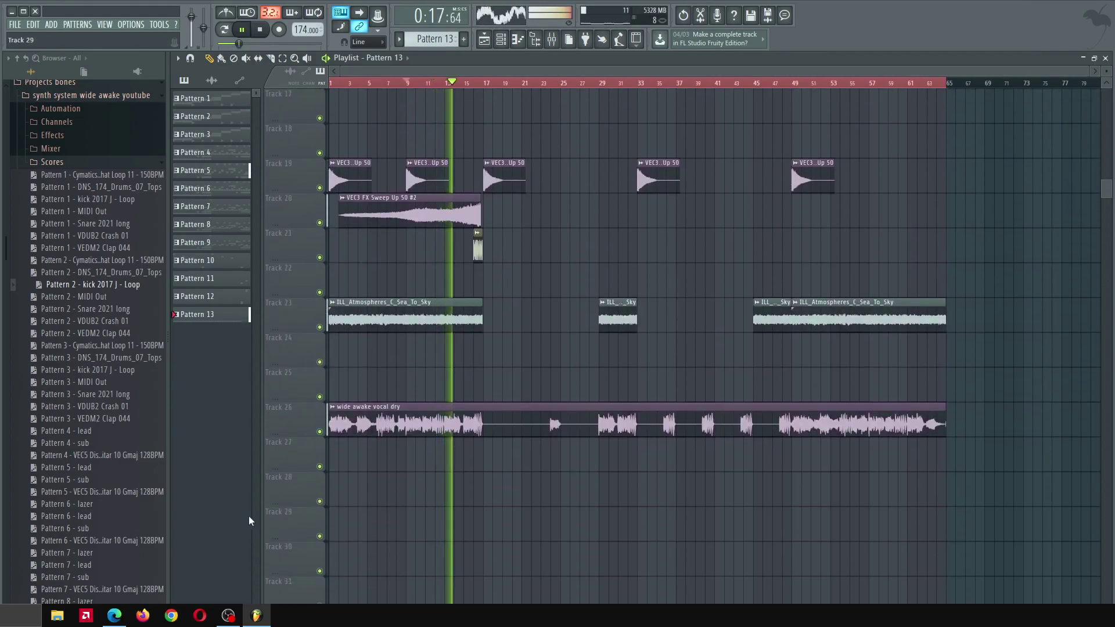
scroll(410, 173, "up", 6)
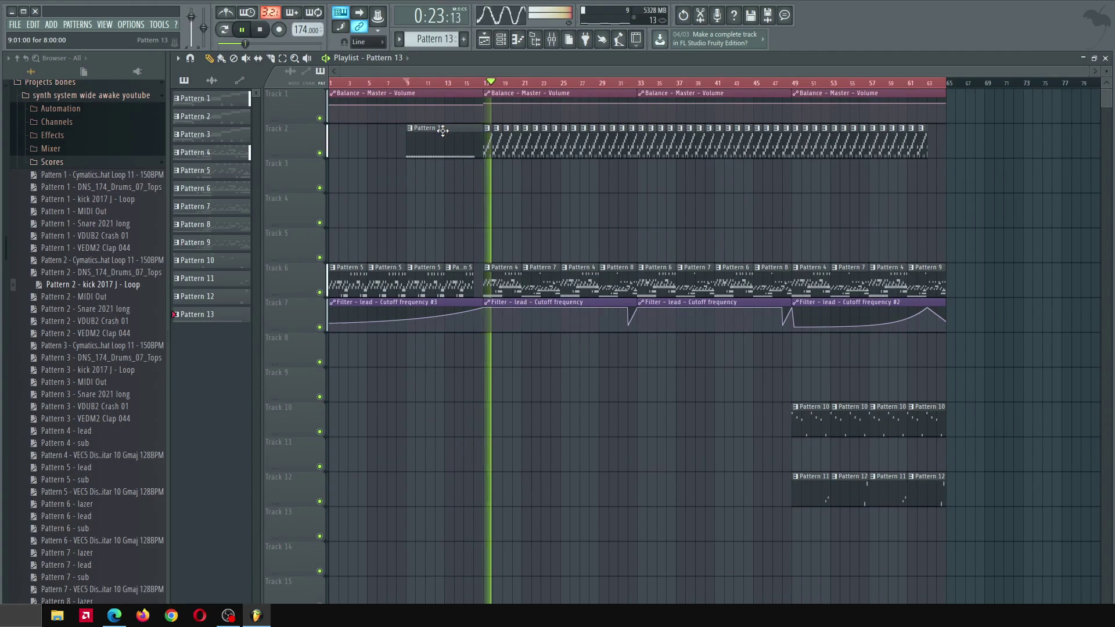
key("space")
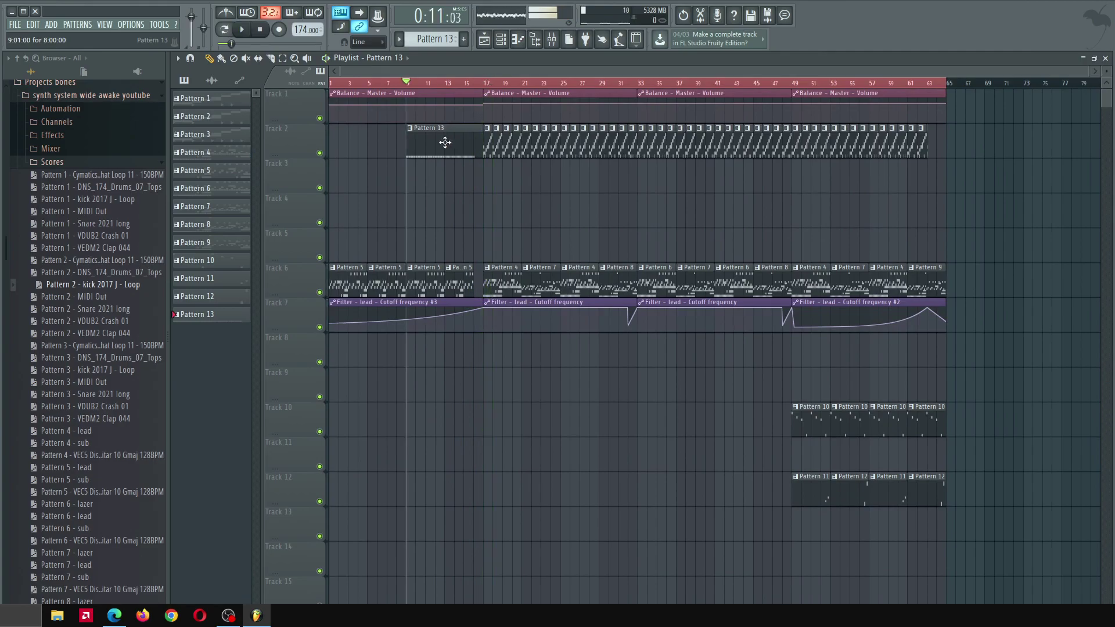
Move the entire arrangement 16 bars later so it starts at bar 17, then clear the selection
key("ctrl+a")
left_click_drag(339, 93, 494, 87)
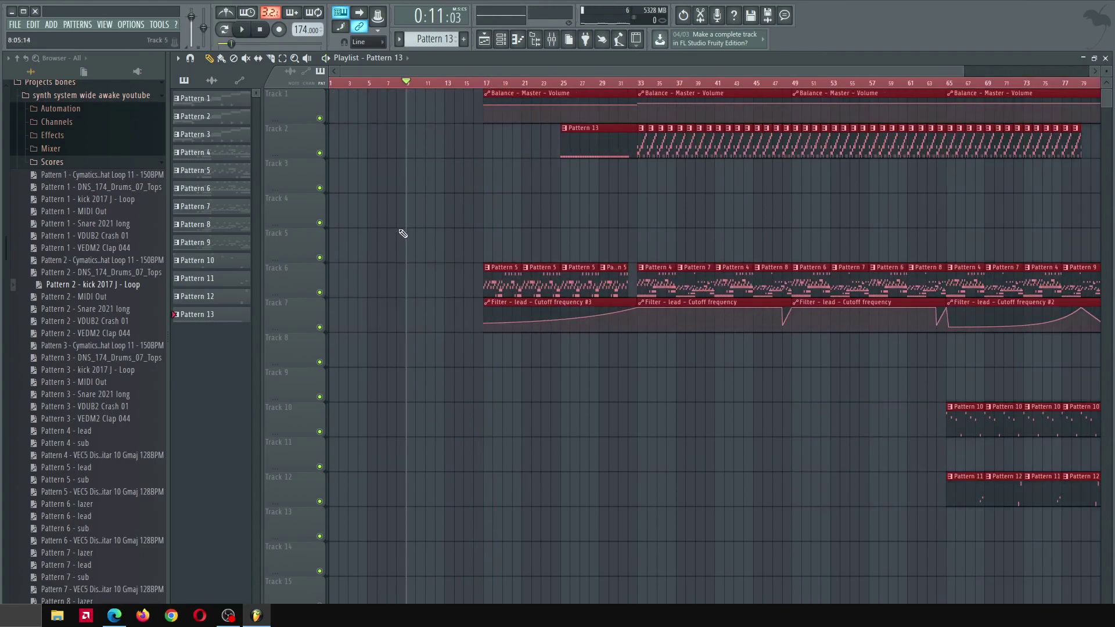
scroll(393, 241, "down", 1)
key("ctrl+d")
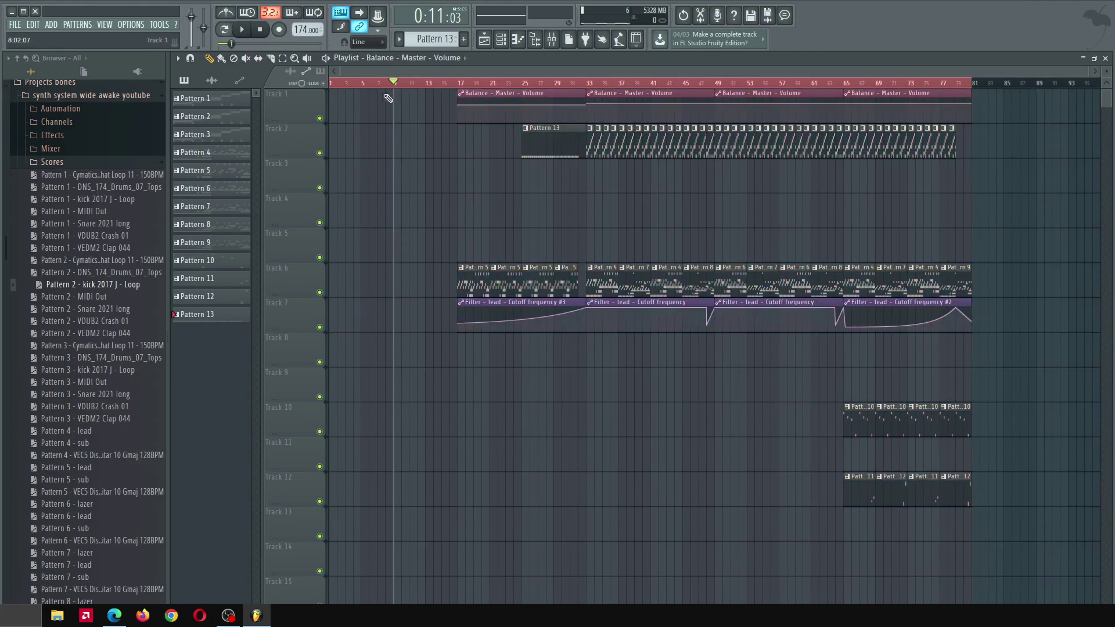
Copy the final section's Pattern 10, 11 and 12 clips on Tracks 10 and 12 to the start at bar 1
scroll(410, 219, "down", 6)
scroll(418, 203, "up", 2)
scroll(419, 201, "down", 2)
left_click_drag(667, 194, 1032, 318)
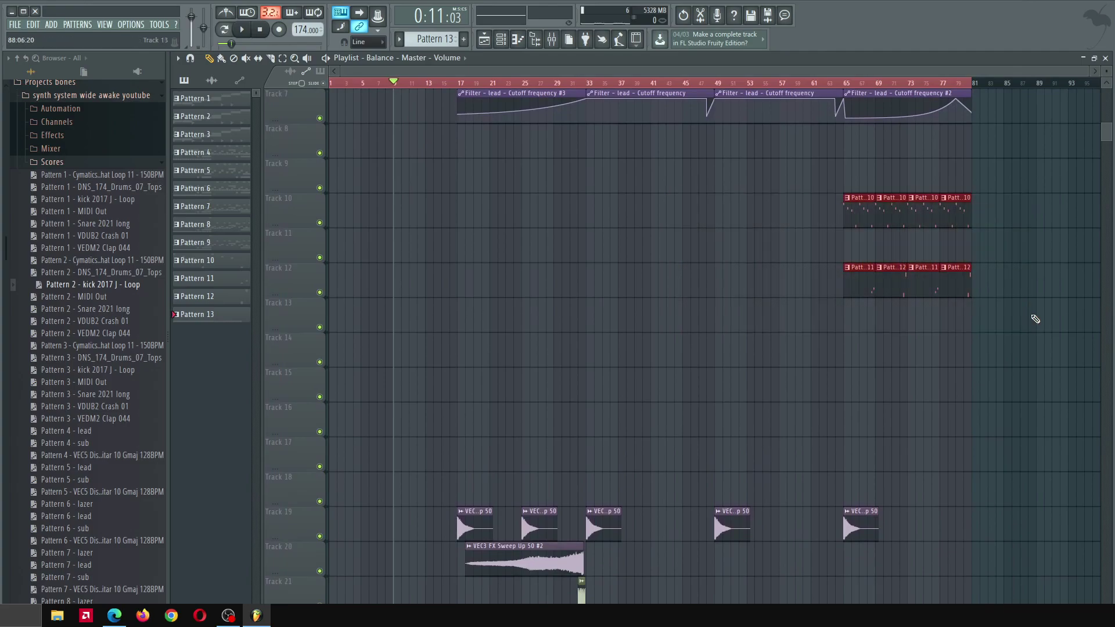
key("ctrl+c")
key("ctrl+v")
Play the new intro from bar 1 and add an ILL_Atmospheres_C_Sea_To_Sky clip across its 16 bars on Track 23
left_click(553, 39)
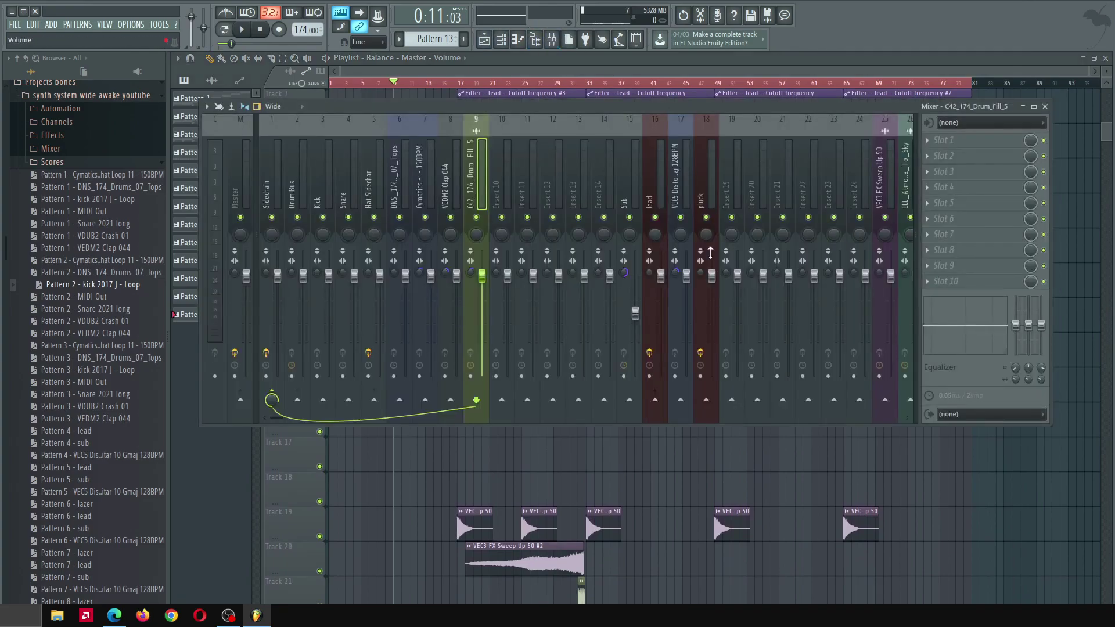
left_click(465, 62)
left_click(344, 71)
left_click_drag(341, 83, 266, 102)
key("space")
scroll(453, 244, "down", 10)
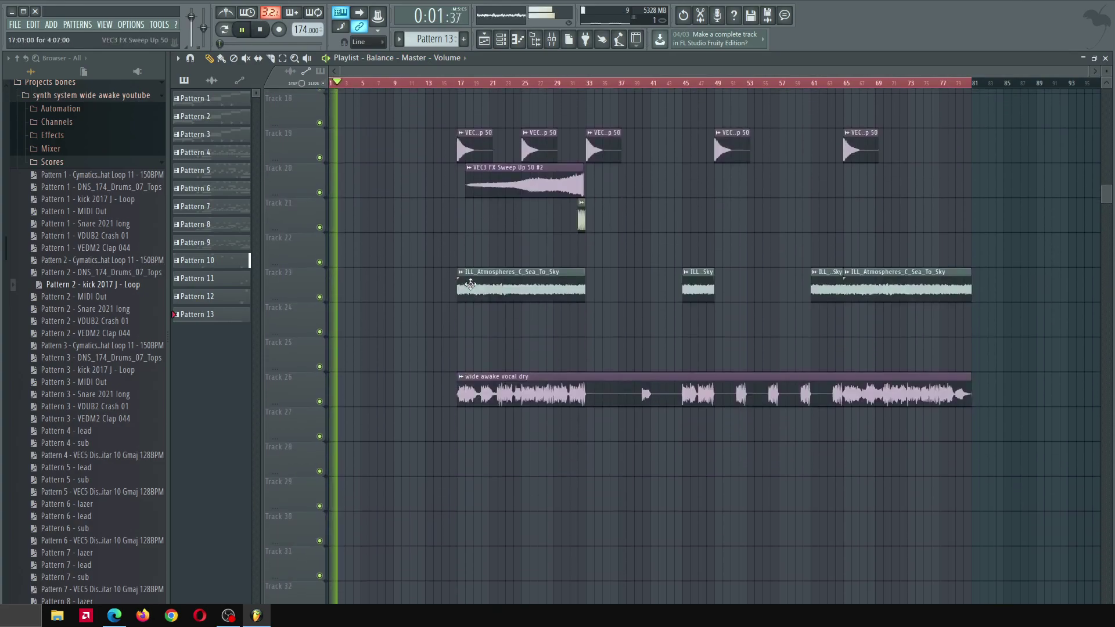
scroll(378, 268, "up", 10)
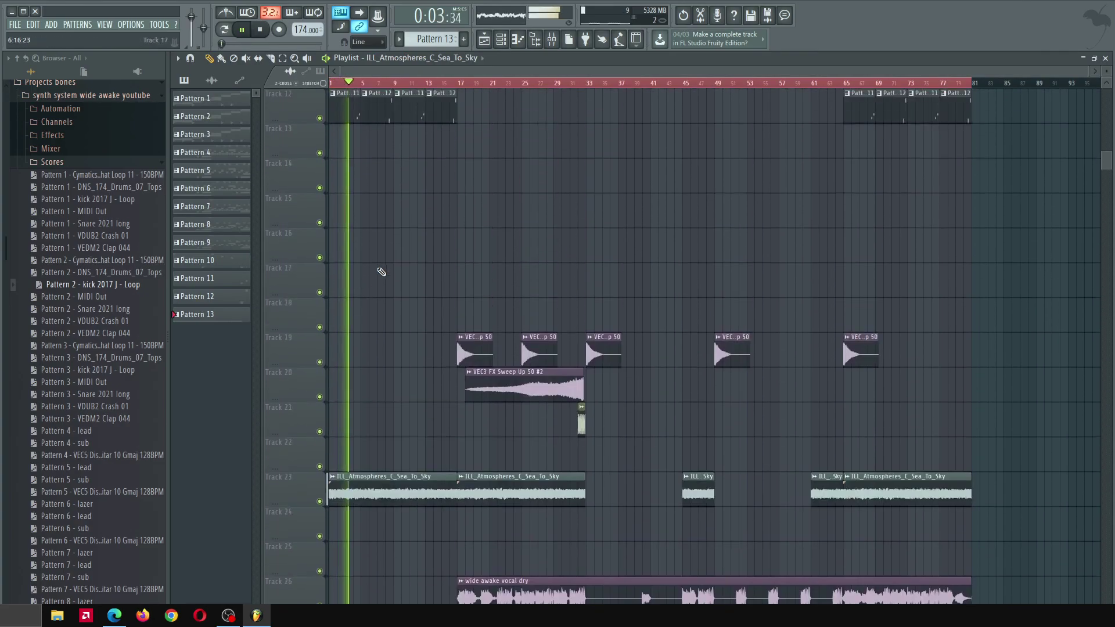
Add Fruity Filter to the pluck mixer channel and create a cutoff frequency automation clip, placing it on Track 13
left_click(552, 41)
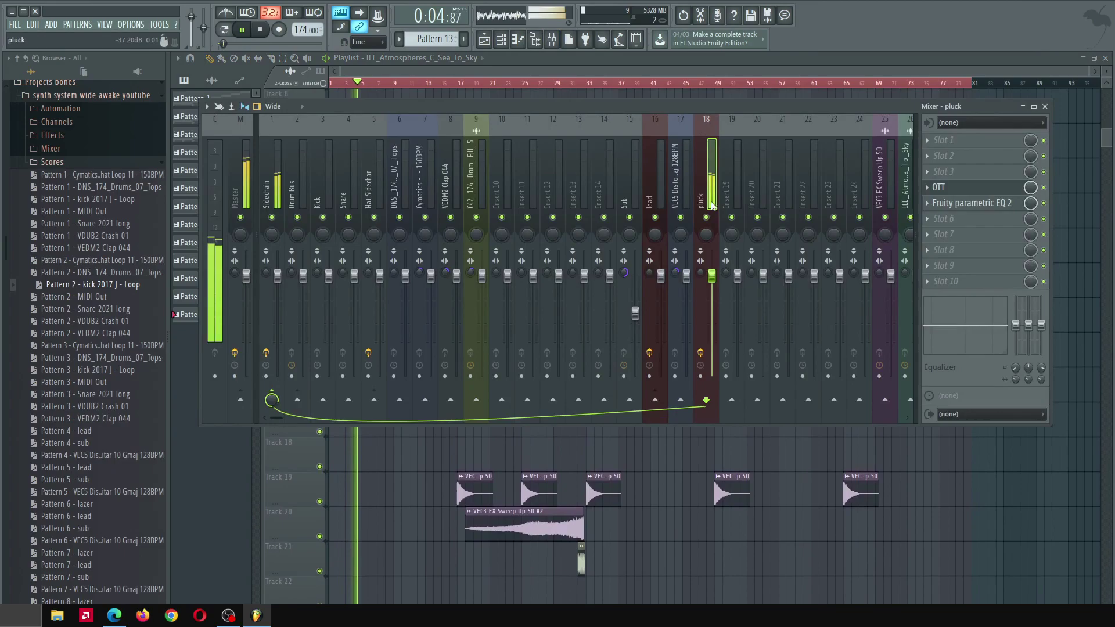
left_click(965, 249)
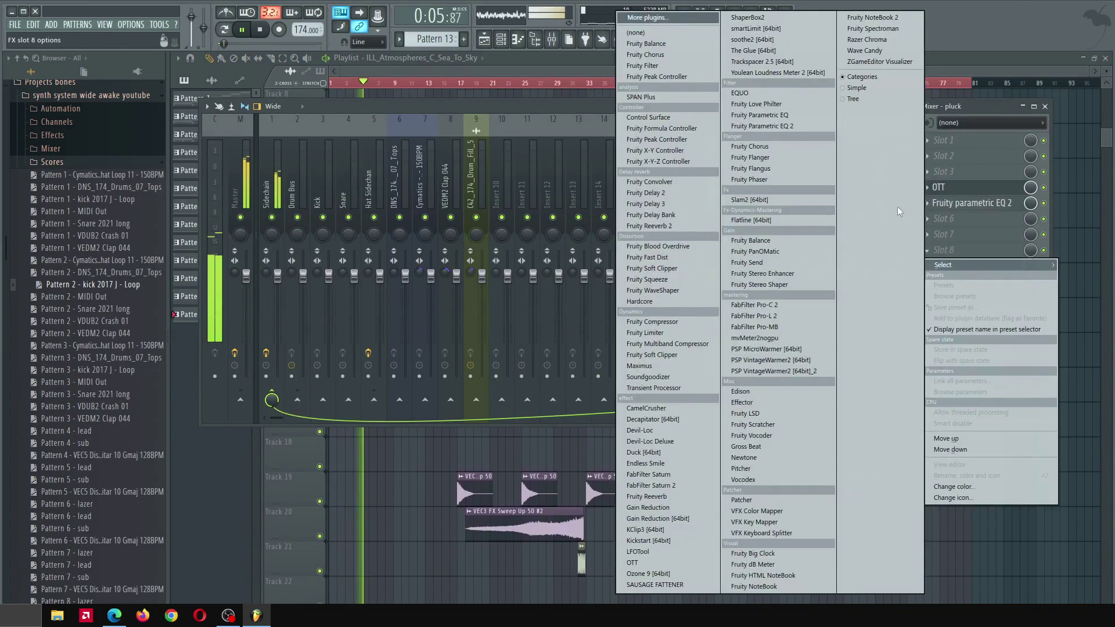
left_click(670, 65)
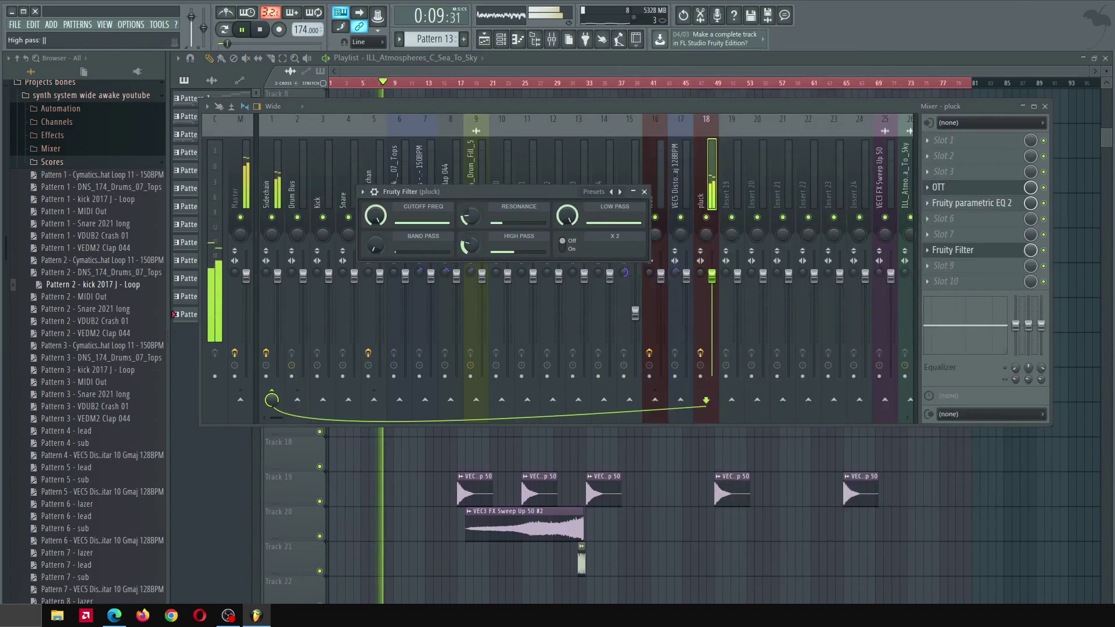
right_click(376, 216)
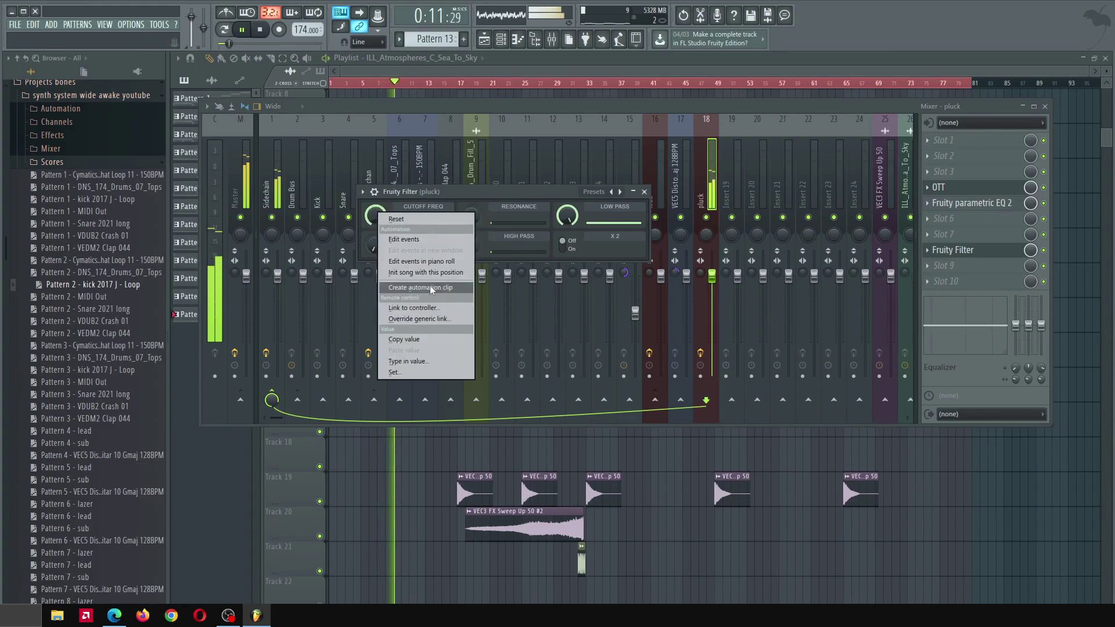
left_click(430, 284)
left_click_drag(466, 103, 467, 277)
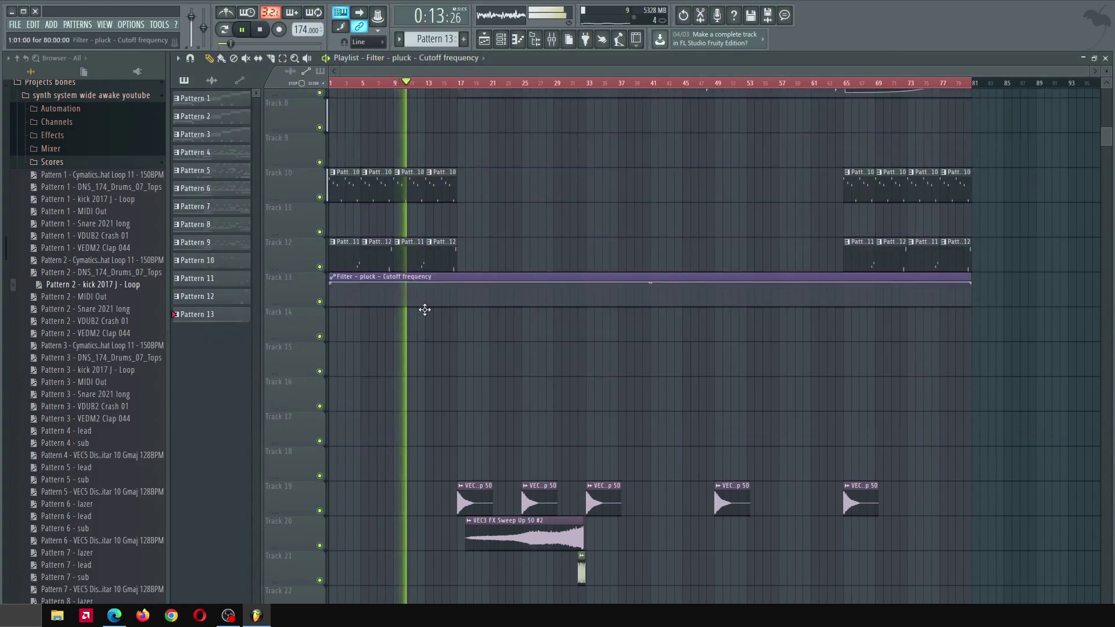
Shape the pluck cutoff automation as a rising curve from bar 1 to full cutoff at bar 17, then stop playback
scroll(1008, 150, "up", 3)
scroll(622, 374, "down", 4)
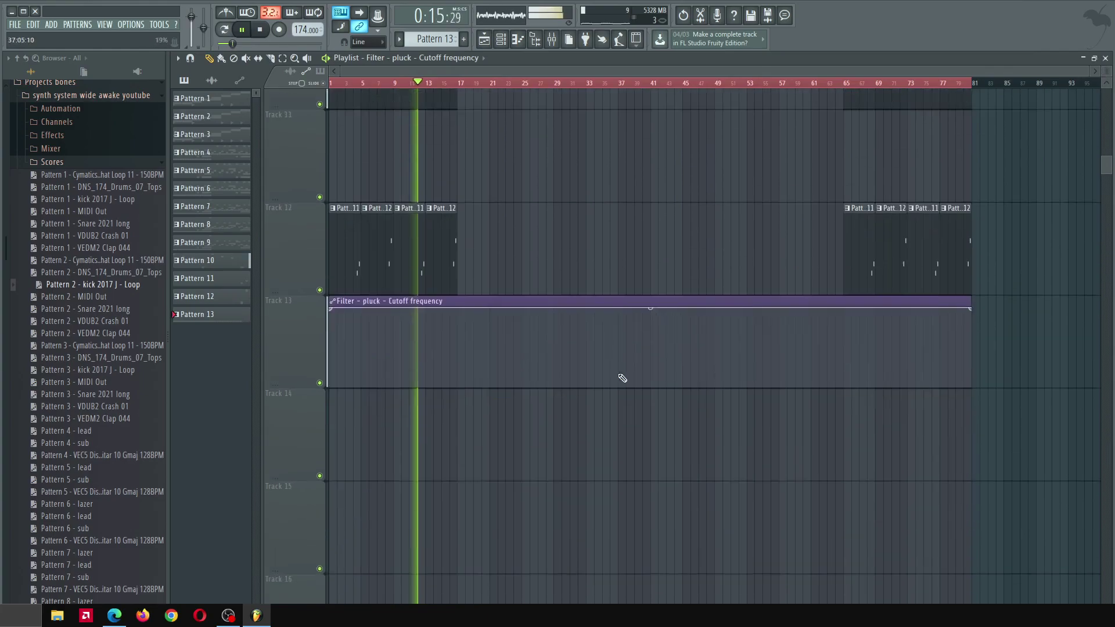
scroll(709, 249, "up", 3)
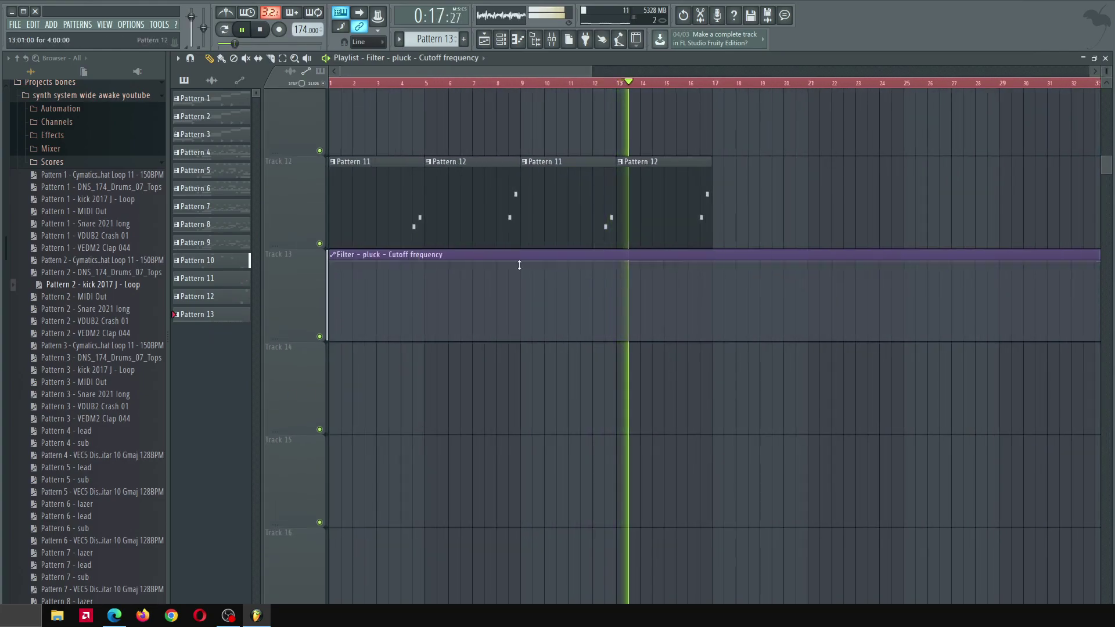
left_click_drag(329, 262, 325, 314)
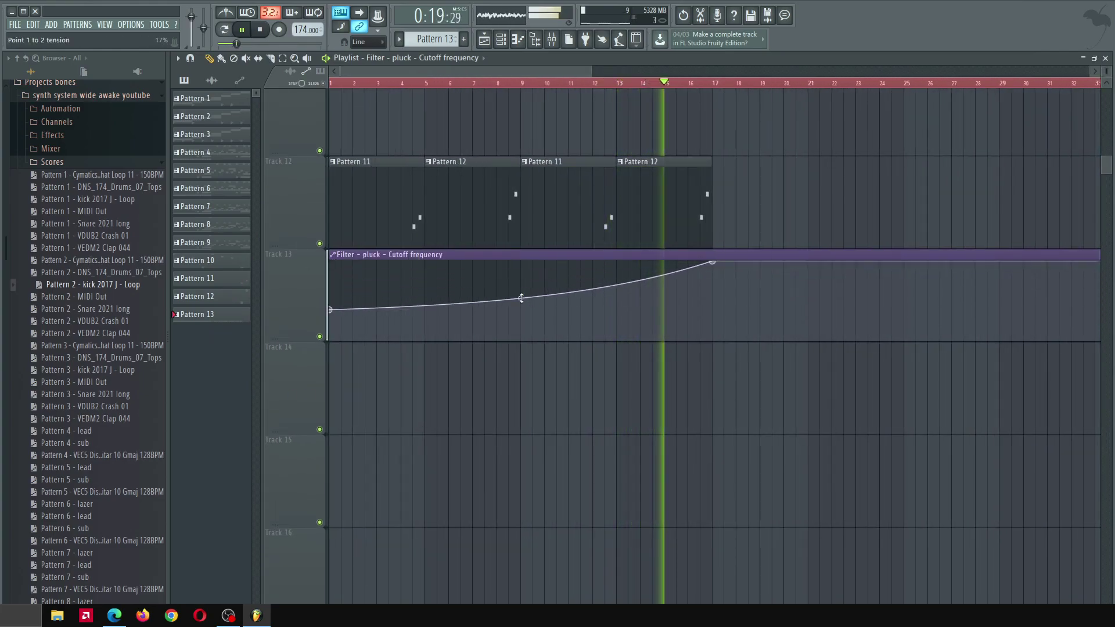
scroll(458, 277, "down", 3)
scroll(456, 275, "down", 7)
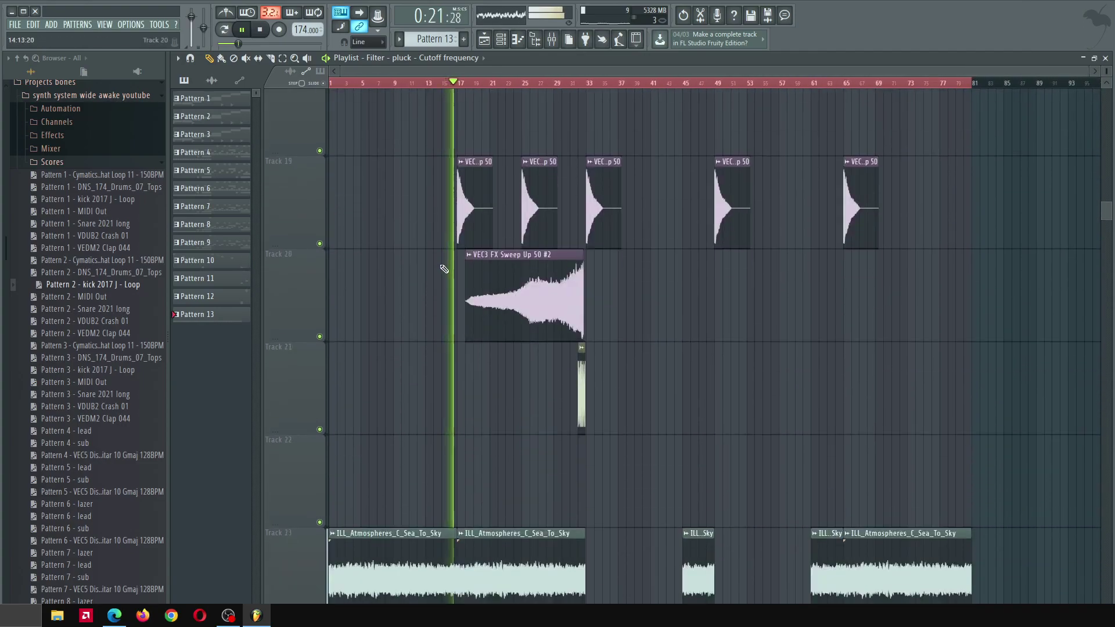
key("space")
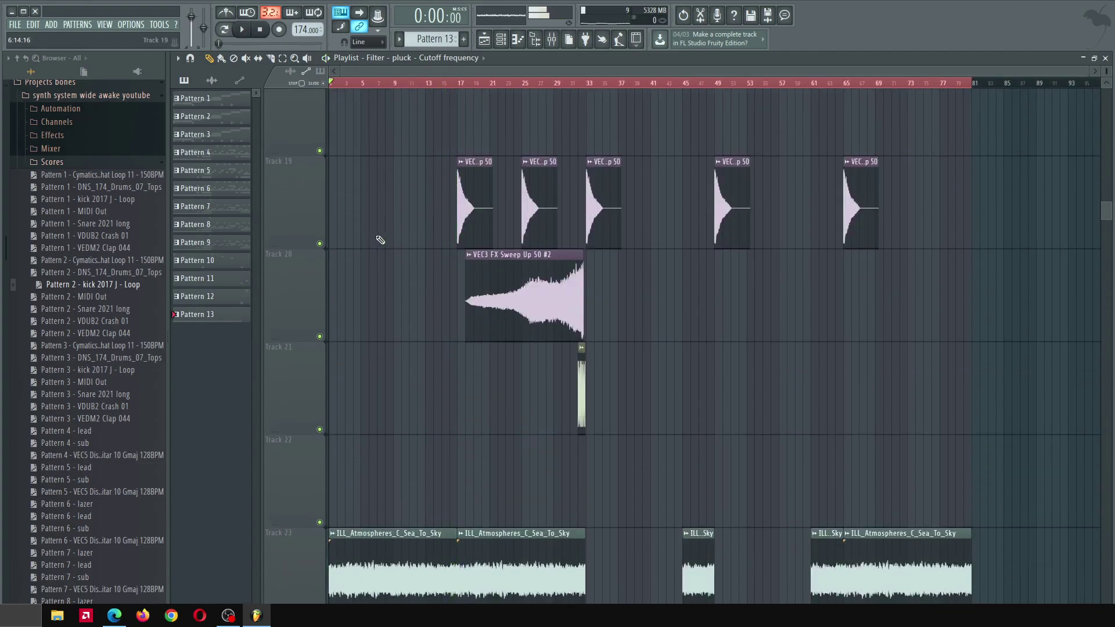
Copy the sweep clips on Tracks 19 and 20 from bars 17 to 32 into the intro at bar 1
scroll(380, 240, "up", 3)
left_click_drag(552, 155, 851, 337)
key("ctrl+c")
key("ctrl+v")
left_click(605, 378)
Trim the intro's VEC3 FX Sweep Up 50 #2 and ILL_Atmospheres clips to end halfway through bar 16
scroll(605, 378, "up", 10)
left_click_drag(646, 286, 565, 290)
left_click_drag(711, 570, 548, 552)
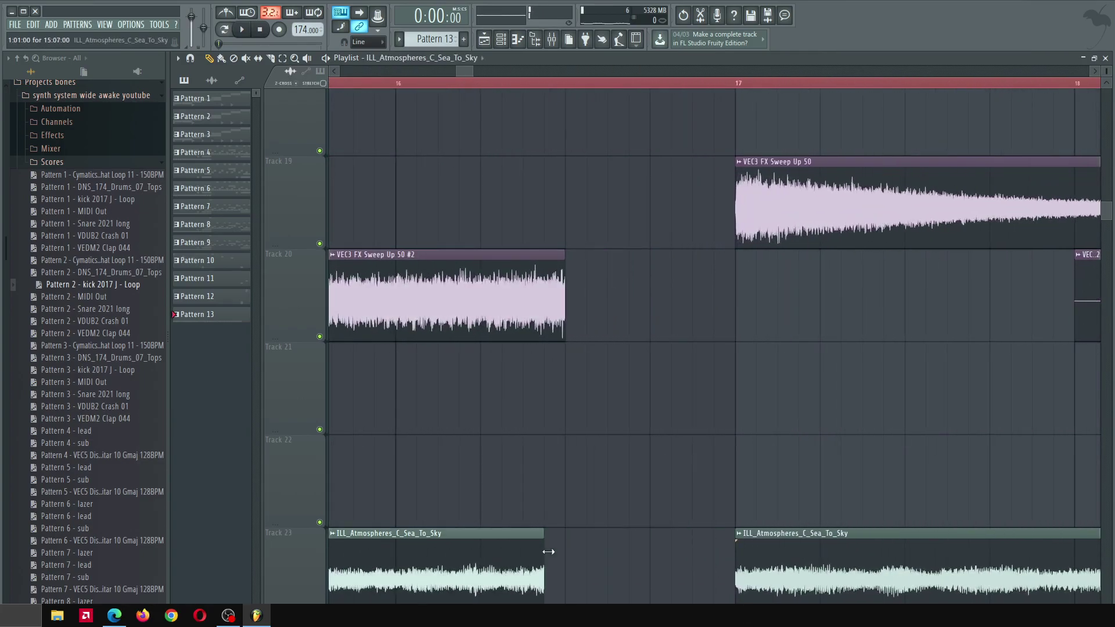
scroll(689, 241, "down", 10)
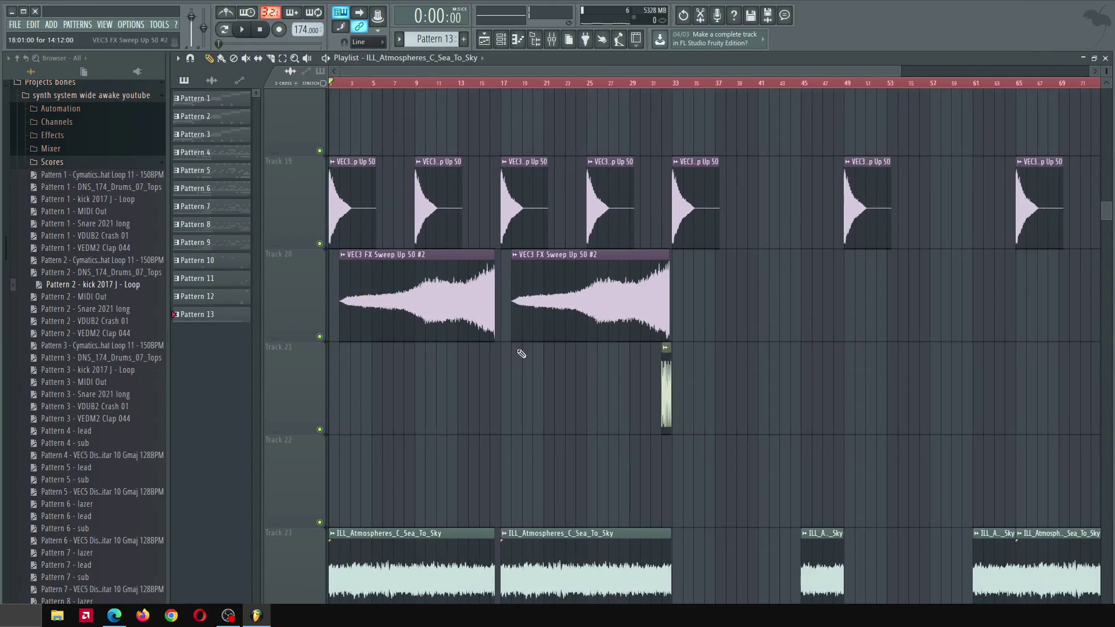
Place VEC5 Impacts 50 from the project's audio channels on Track 22, starting halfway through bar 16
scroll(389, 318, "down", 5)
scroll(422, 279, "up", 4)
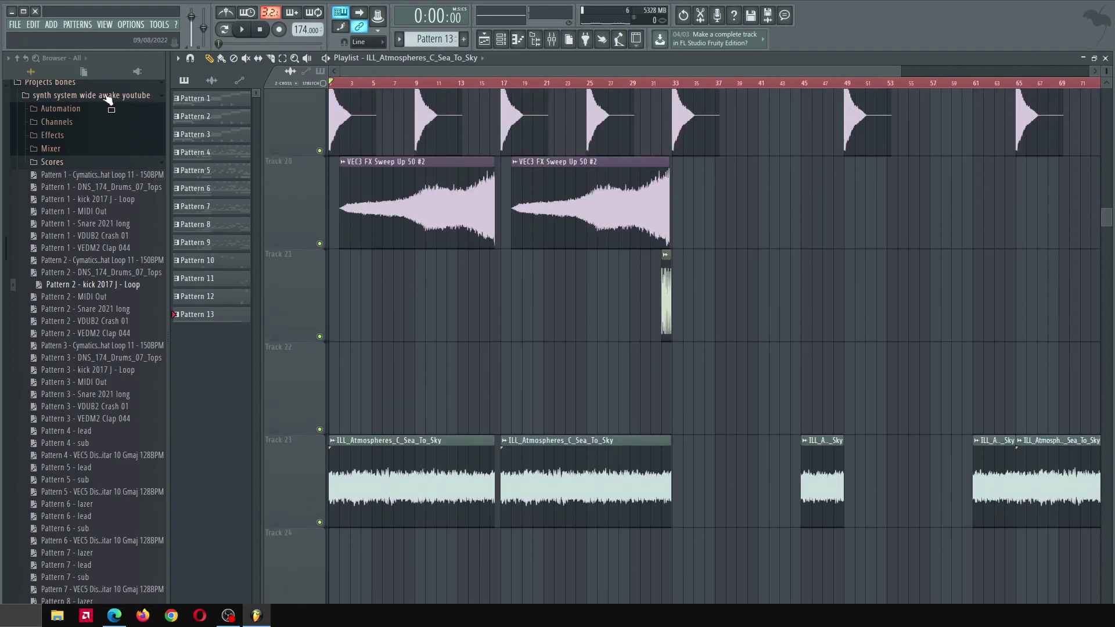
left_click(65, 122)
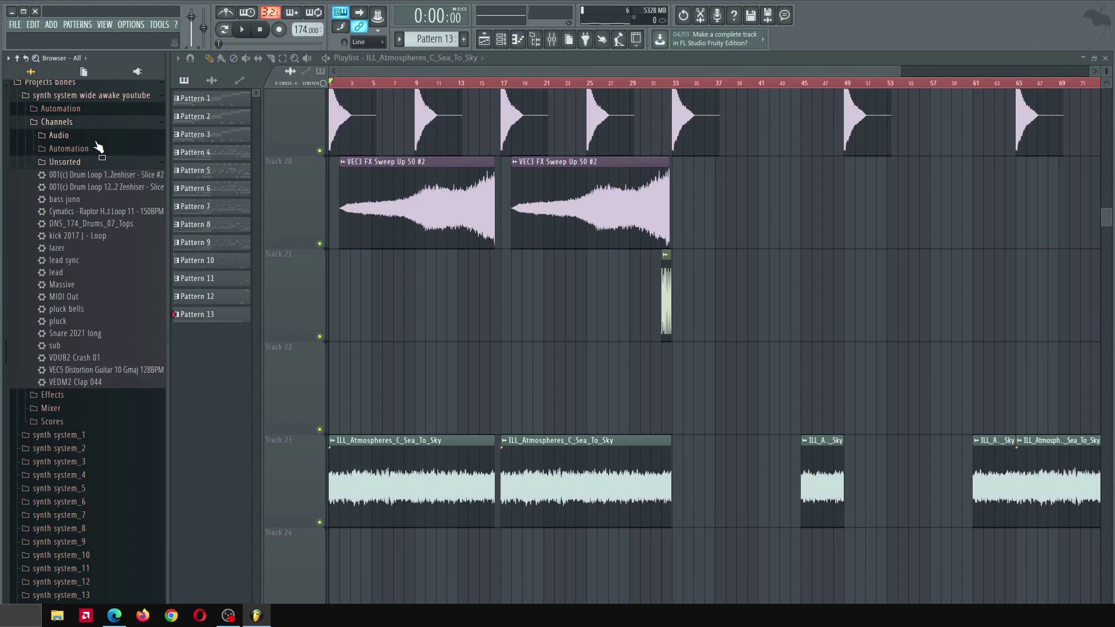
left_click(59, 136)
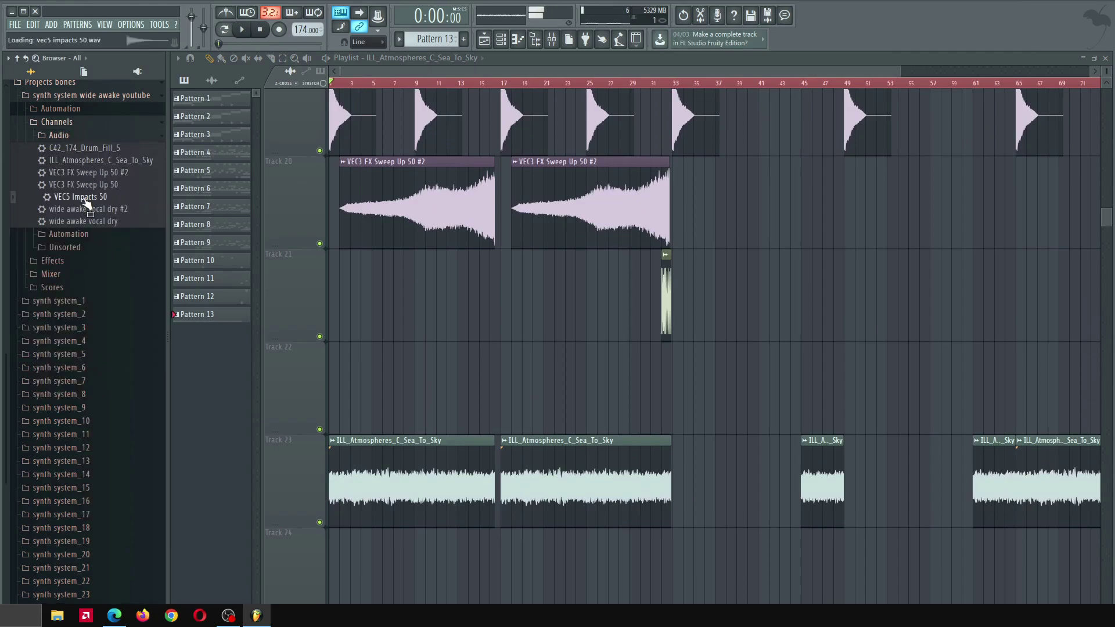
scroll(494, 364, "up", 6)
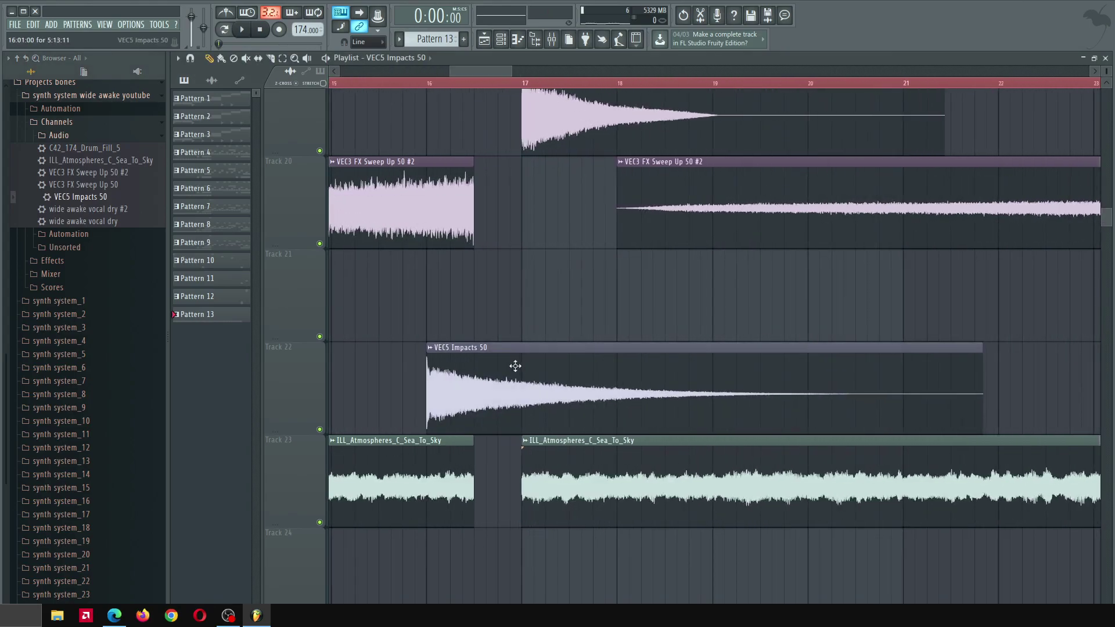
left_click_drag(516, 366, 567, 368)
scroll(578, 351, "down", 4)
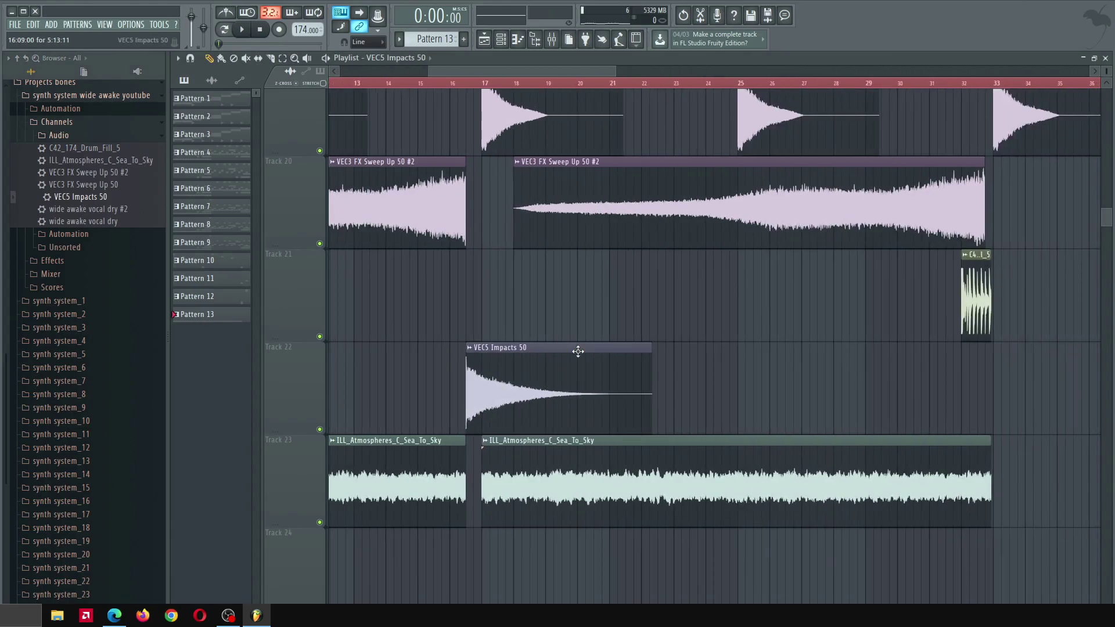
Add a second VEC5 Impacts 50 clip on Track 22 beneath the bar 32 drum fill and trim it to end at bar 33
left_click(973, 372)
scroll(792, 406, "down", 3)
scroll(714, 378, "up", 6)
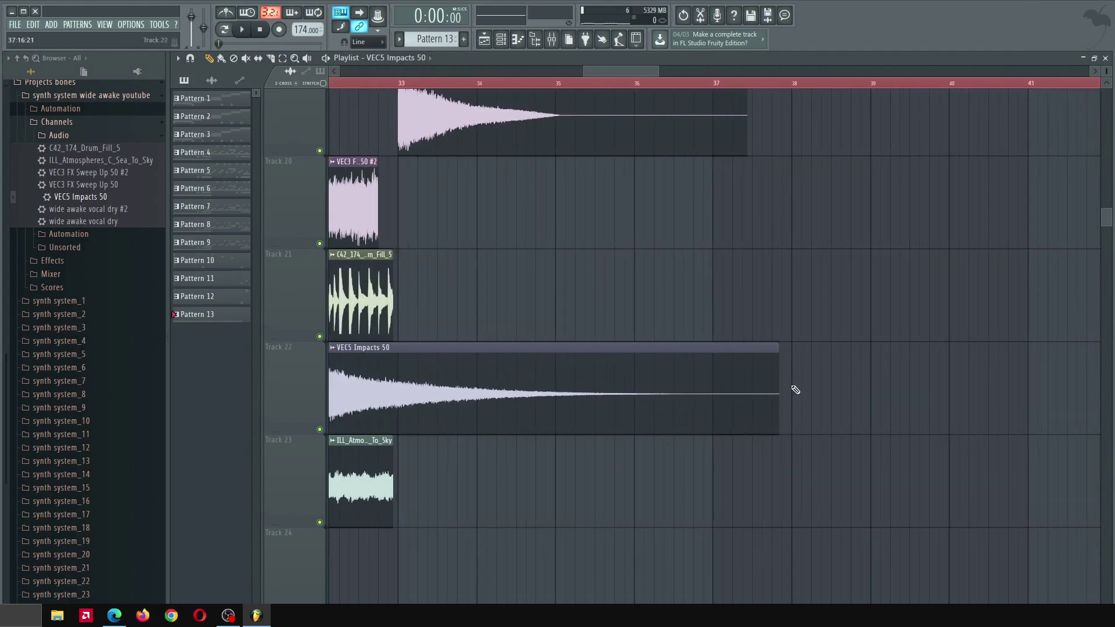
left_click_drag(778, 385, 406, 386)
scroll(555, 326, "down", 9)
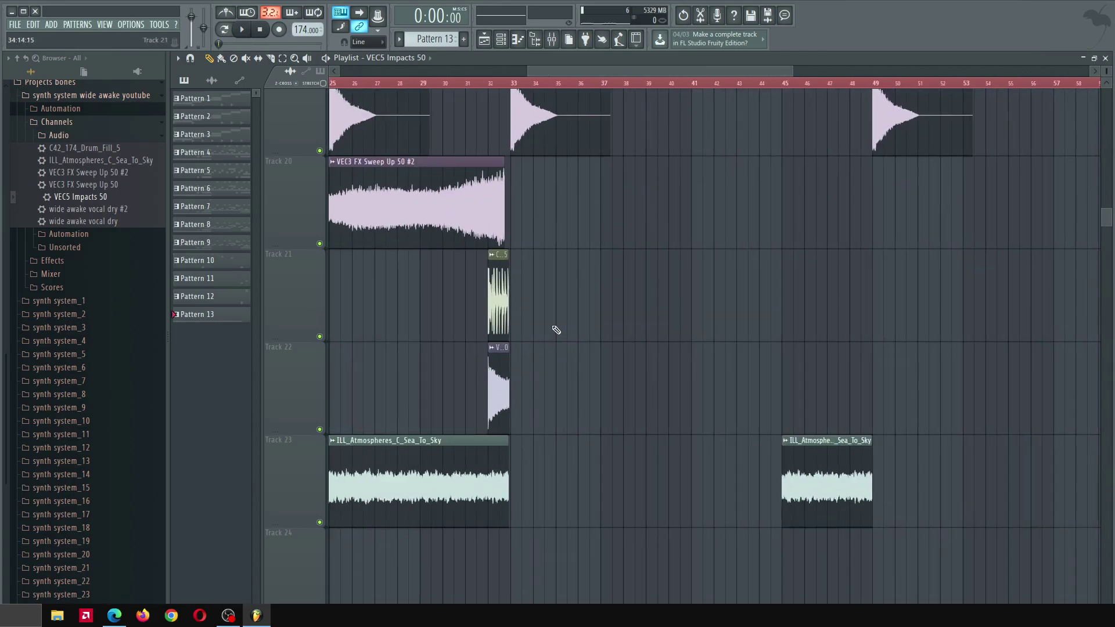
Play the transition into bar 17 and route VEC5 Impacts 50 to mixer track 25 with the FX sweeps
scroll(520, 256, "up", 5)
left_click(548, 81)
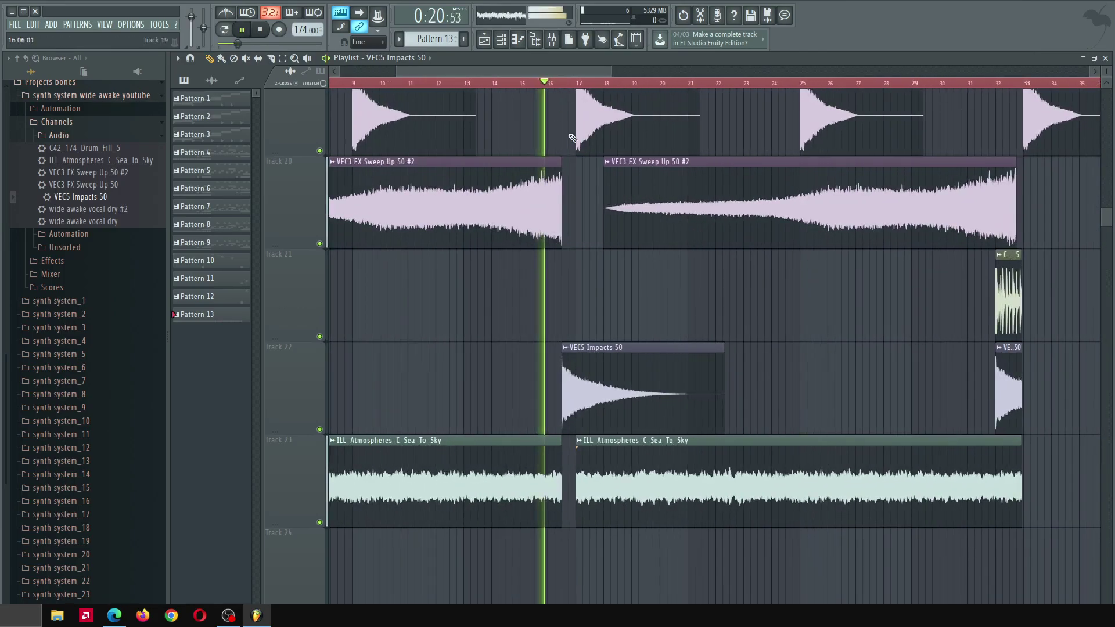
double_click(607, 379)
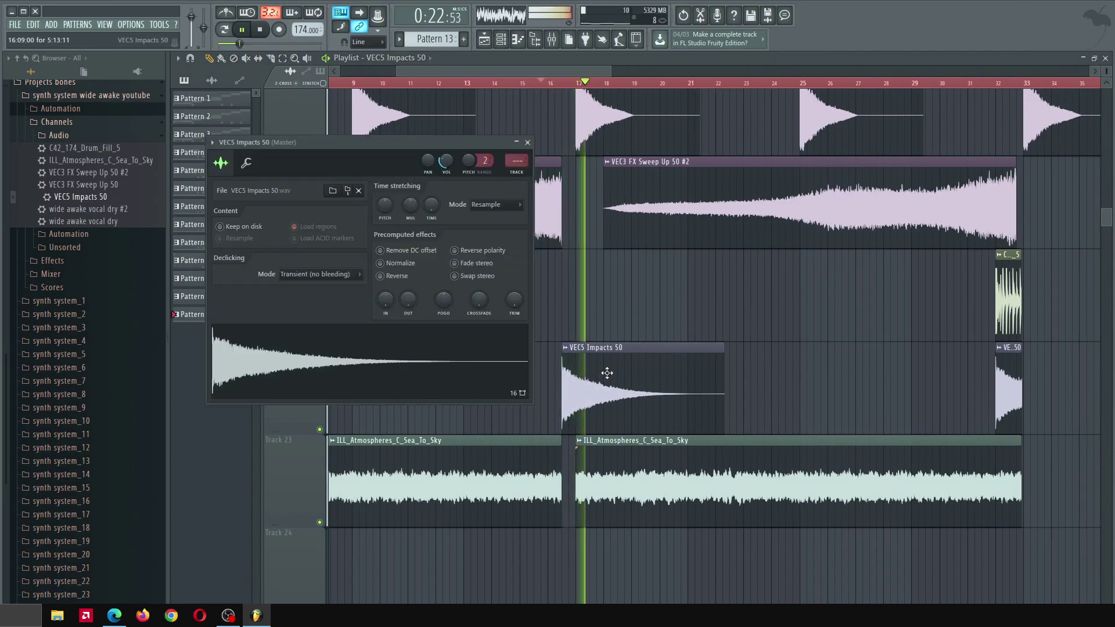
key("space")
left_click(551, 39)
left_click(880, 181)
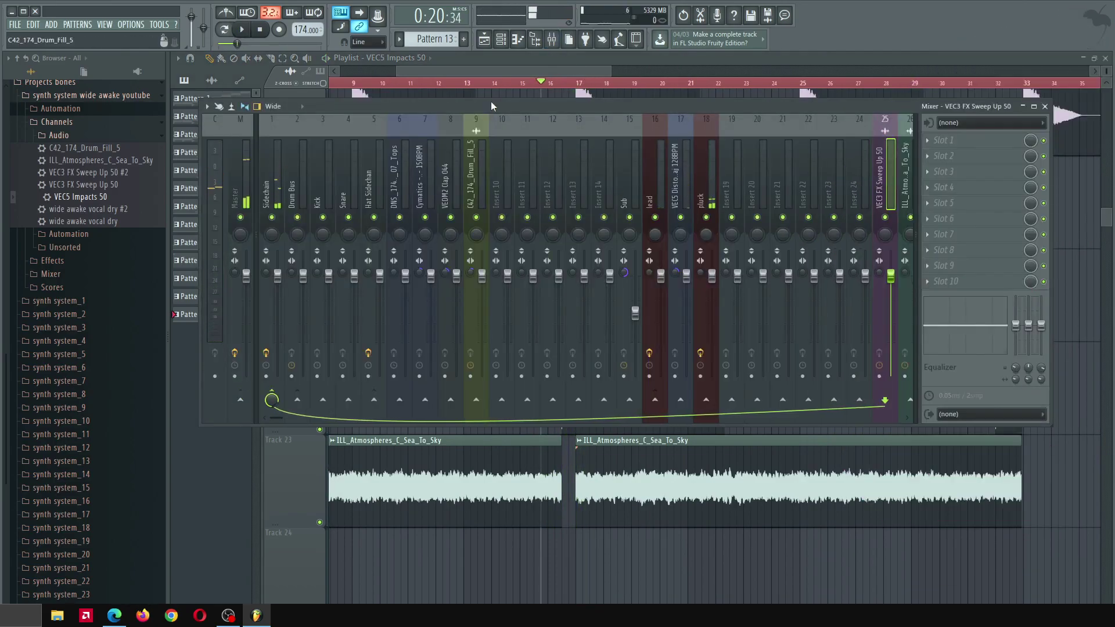
key("F9")
Play the intro from bar 1 while reviewing the clips from Track 1 downwards
scroll(581, 267, "down", 5)
key("space")
left_click(1105, 119)
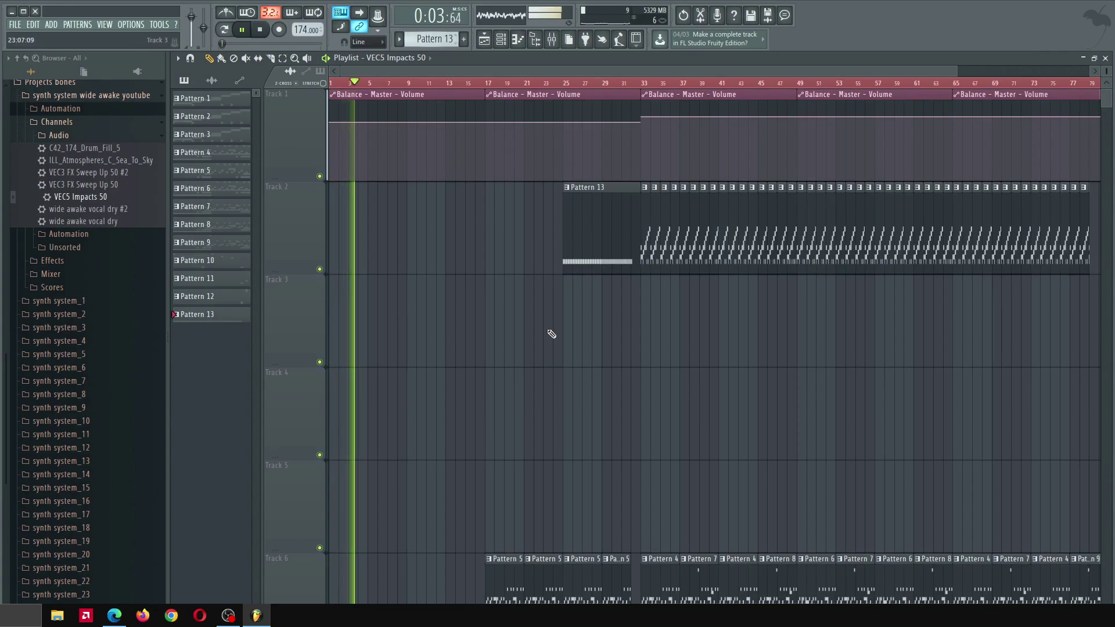
scroll(505, 308, "down", 3)
scroll(988, 124, "down", 2)
scroll(1107, 67, "down", 4)
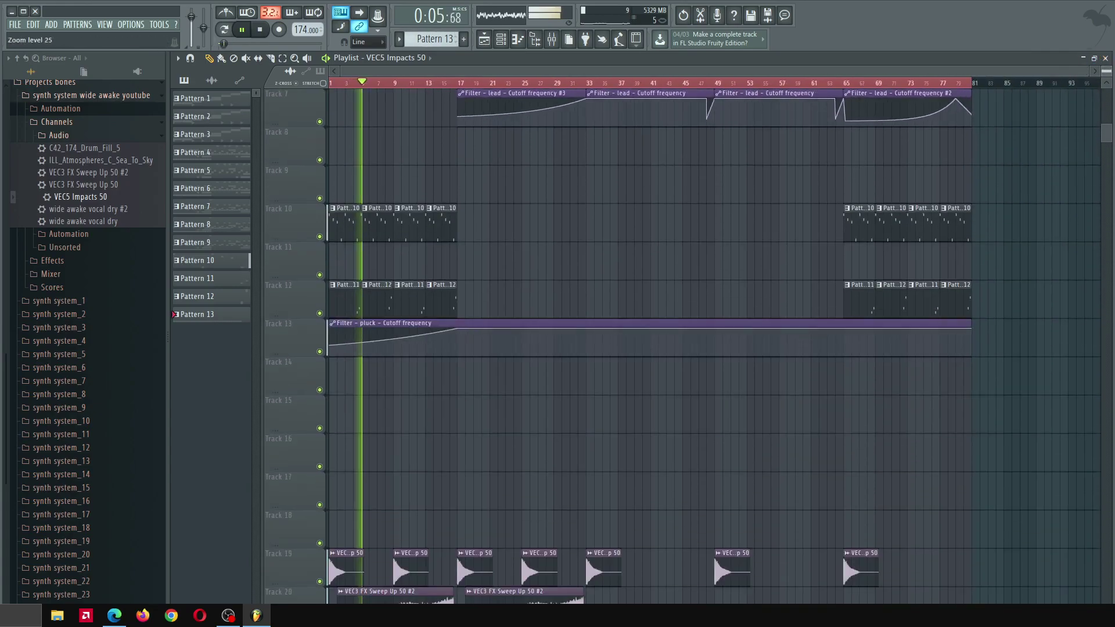
Move the sweep, drum fill, impact, atmosphere and vocal clips down three tracks so they begin on Track 22
scroll(687, 356, "down", 5)
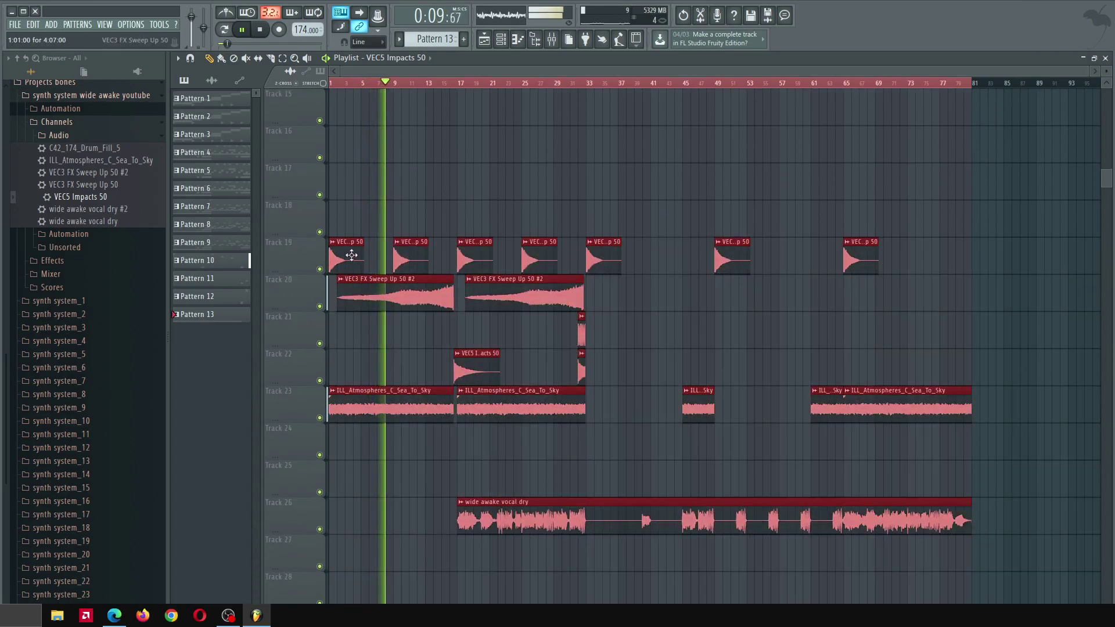
scroll(336, 324, "up", 4)
scroll(275, 382, "up", 3)
key("space")
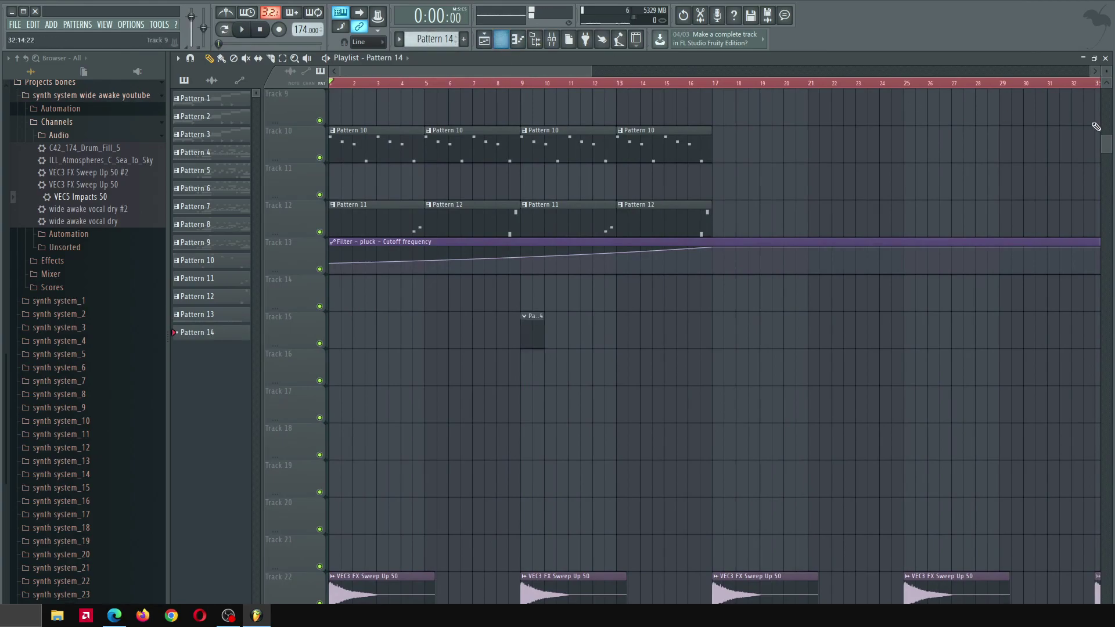
Add the two 001(c) Drum Loop Zenhiser slices from the project's unsorted channels to the Unsorted channel group
scroll(1106, 99, "up", 5)
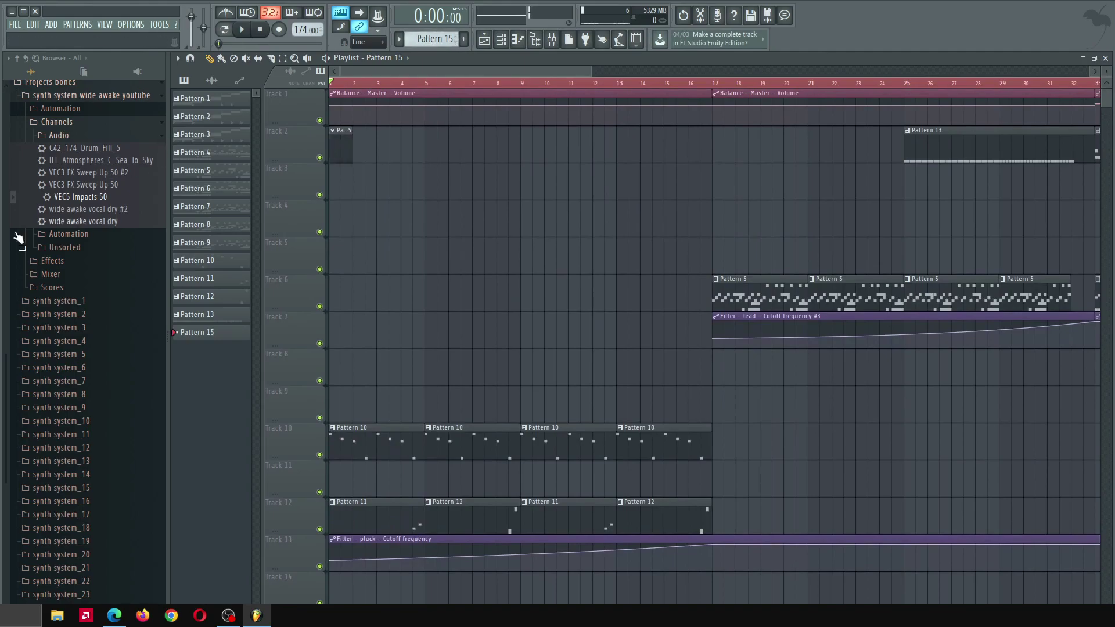
left_click_drag(78, 264, 79, 248)
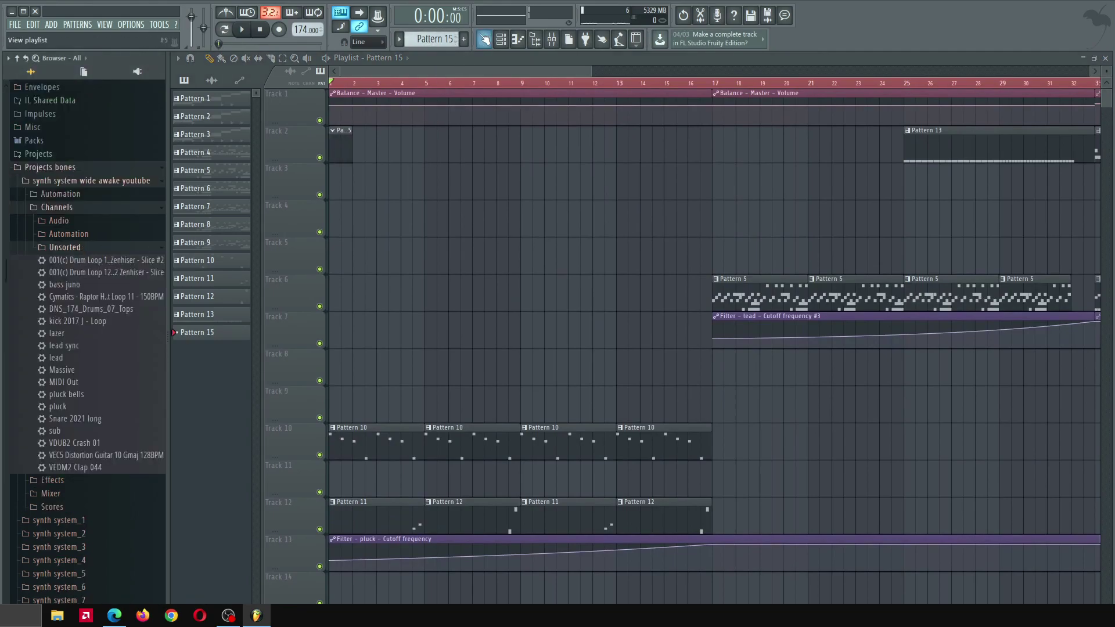
left_click(502, 45)
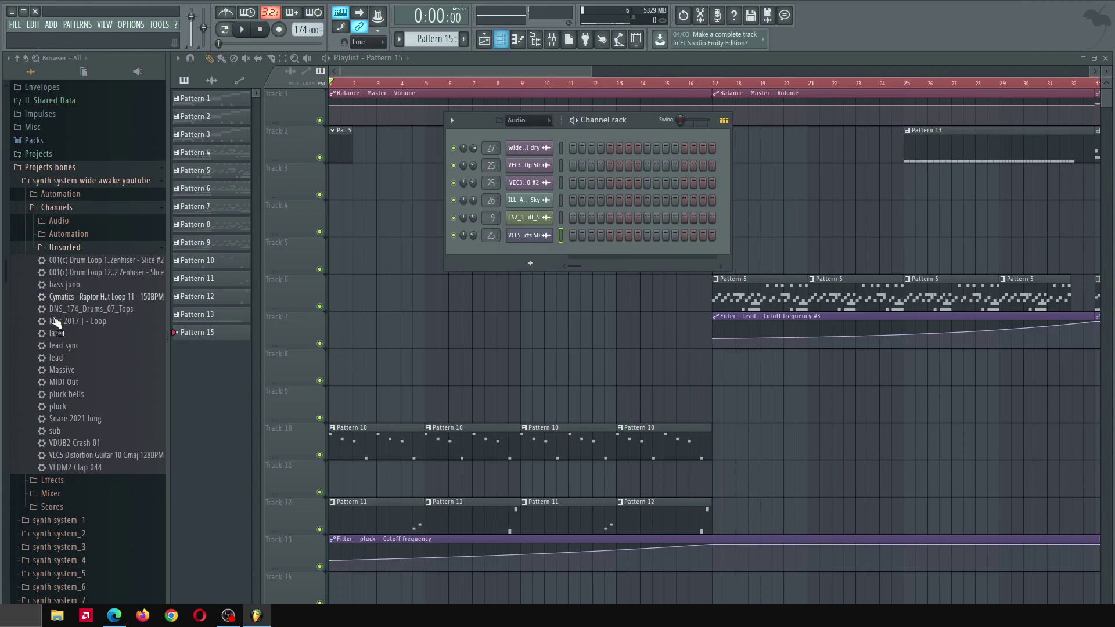
left_click(104, 272)
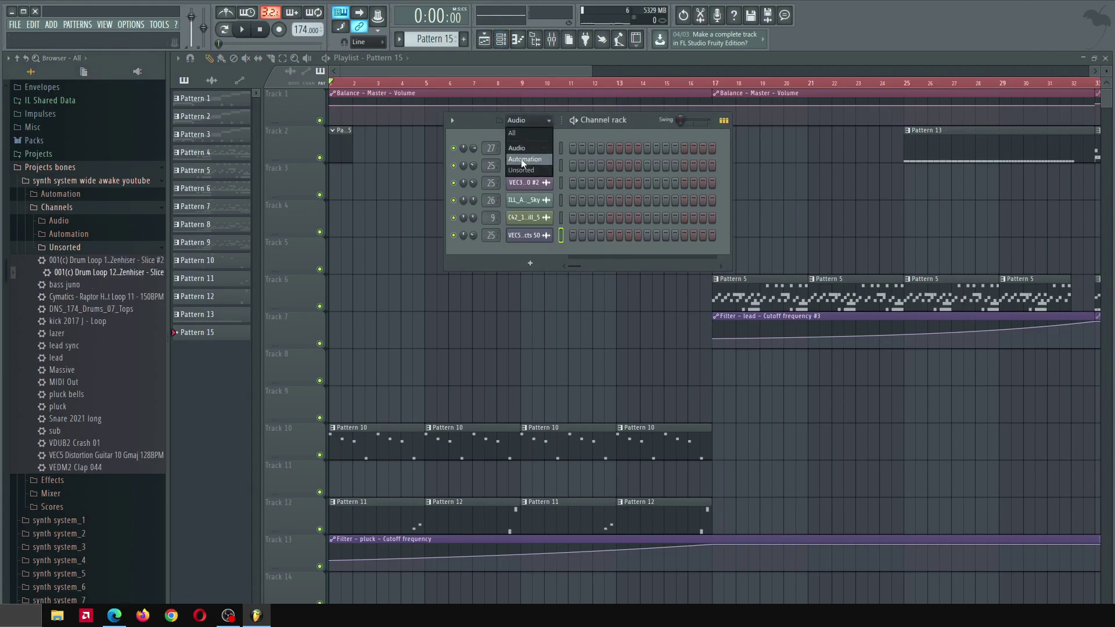
left_click(521, 170)
left_click_drag(464, 220, 470, 232)
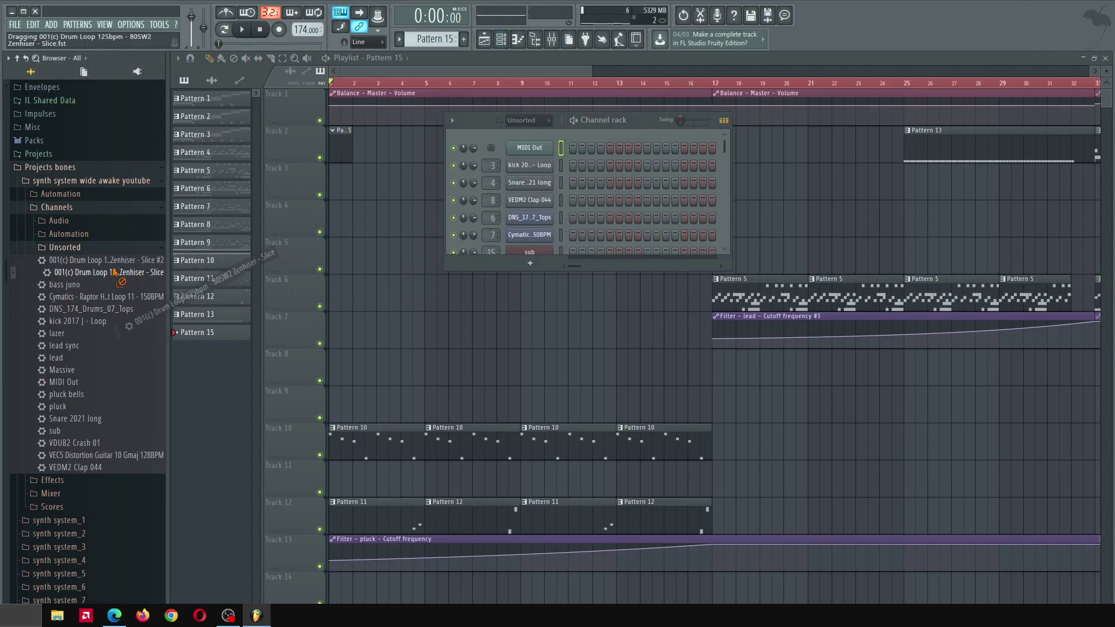
double_click(637, 122)
left_click_drag(86, 282, 535, 263)
Program Pattern 15 with the first drum loop slice on step 1 and Slice #2 on step 9, and play it
left_click(573, 253)
left_click(648, 269)
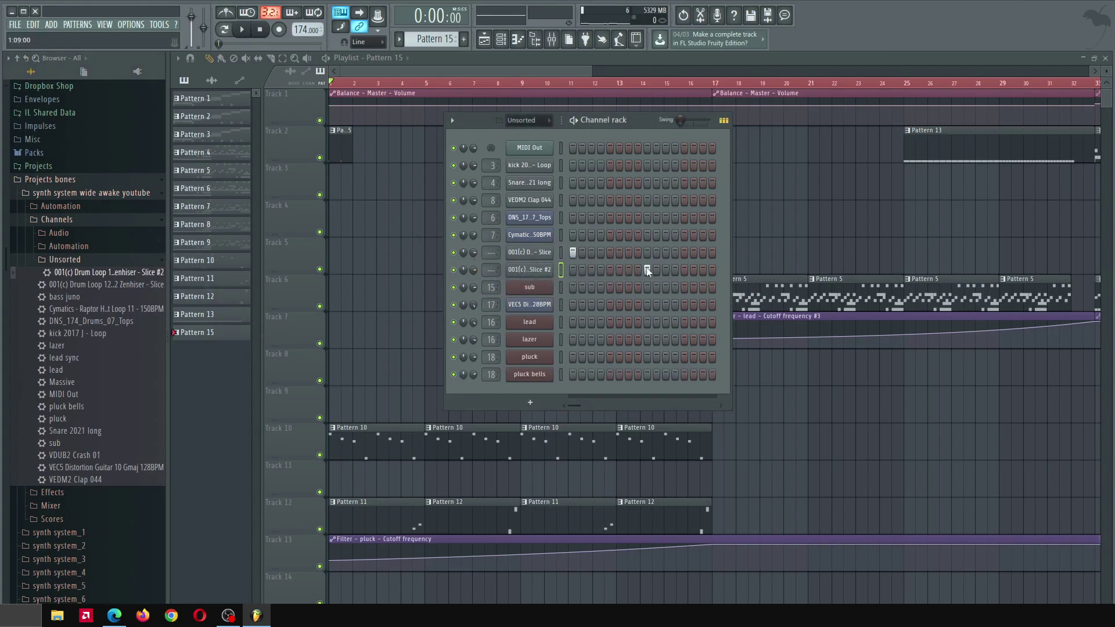
key("space")
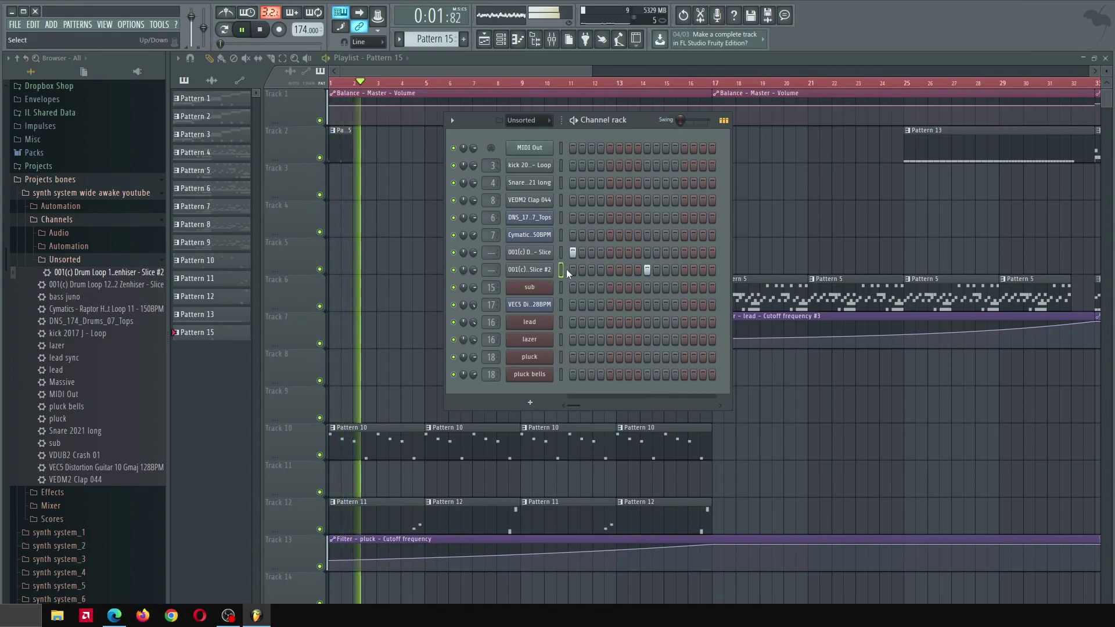
key("space")
Inspect the sampler settings of the two drum loop slice channels
left_click(530, 253)
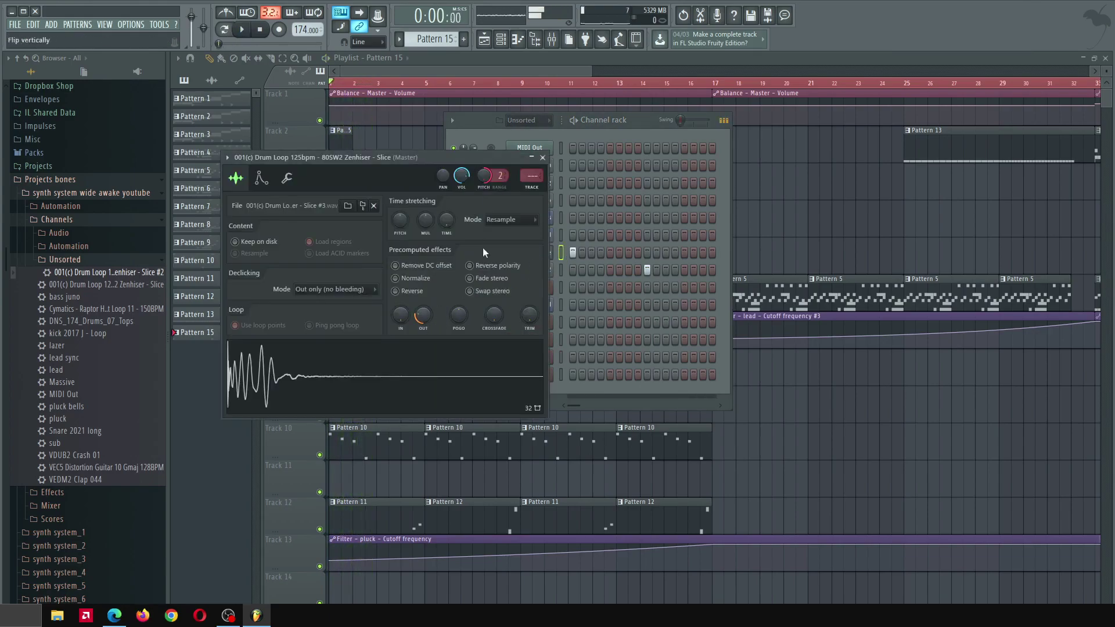
left_click(642, 132)
left_click(546, 272)
left_click(636, 128)
key("F12")
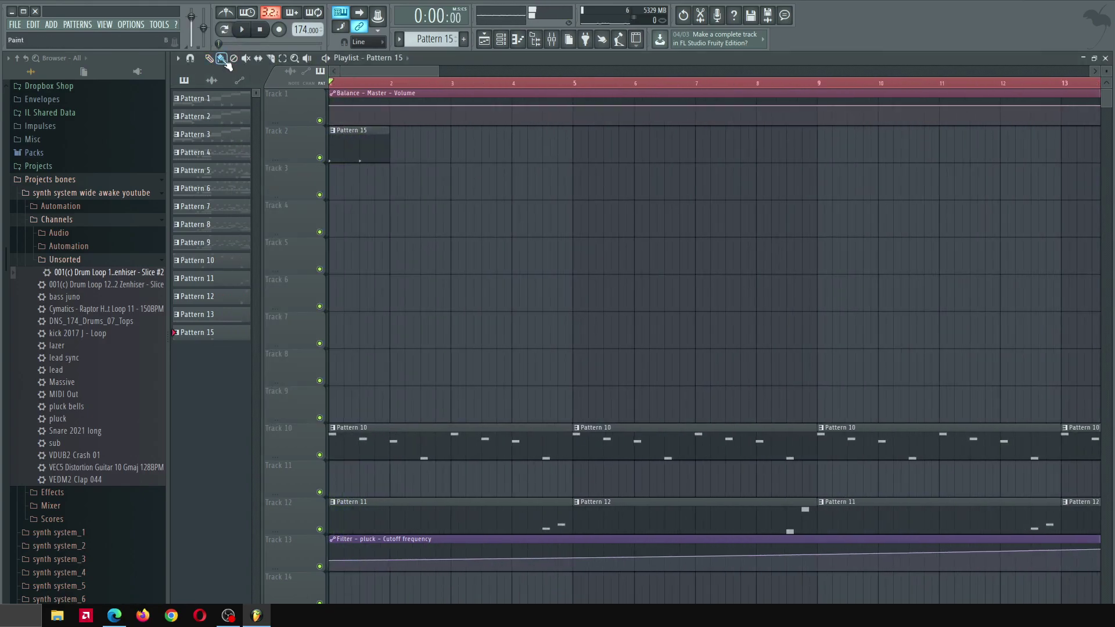
Repeat Pattern 15 along Track 2 from bar 1 up to bar 17 and play the start of the intro
scroll(348, 146, "down", 3)
left_click_drag(362, 149, 741, 159)
left_click(504, 46)
key("space")
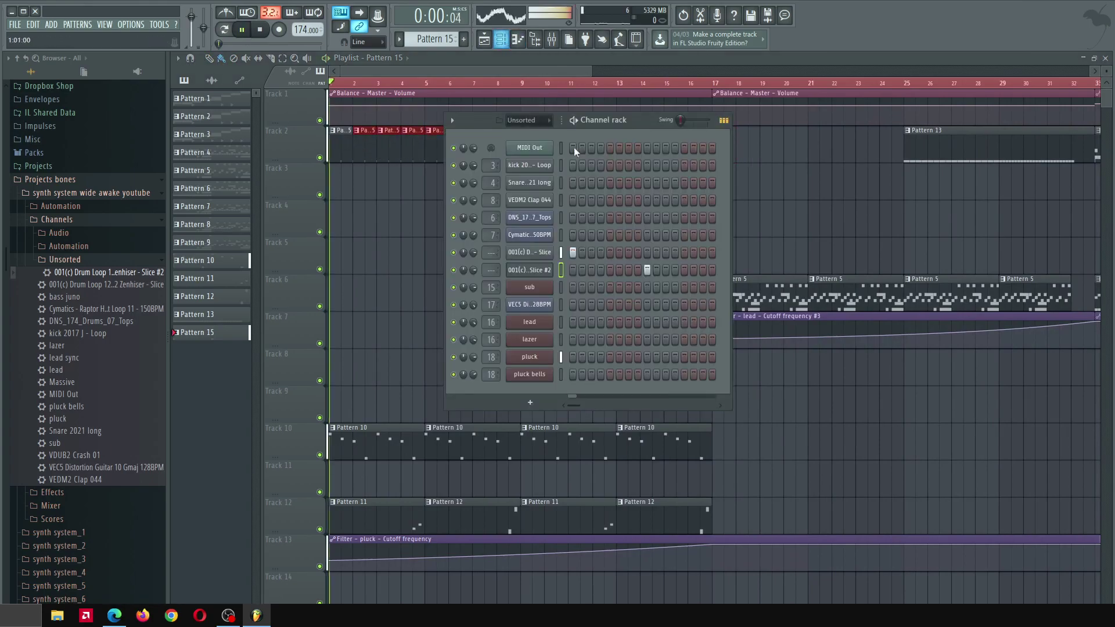
key("space")
Route the drum loop slice channels to mixer track 10
left_click(559, 41)
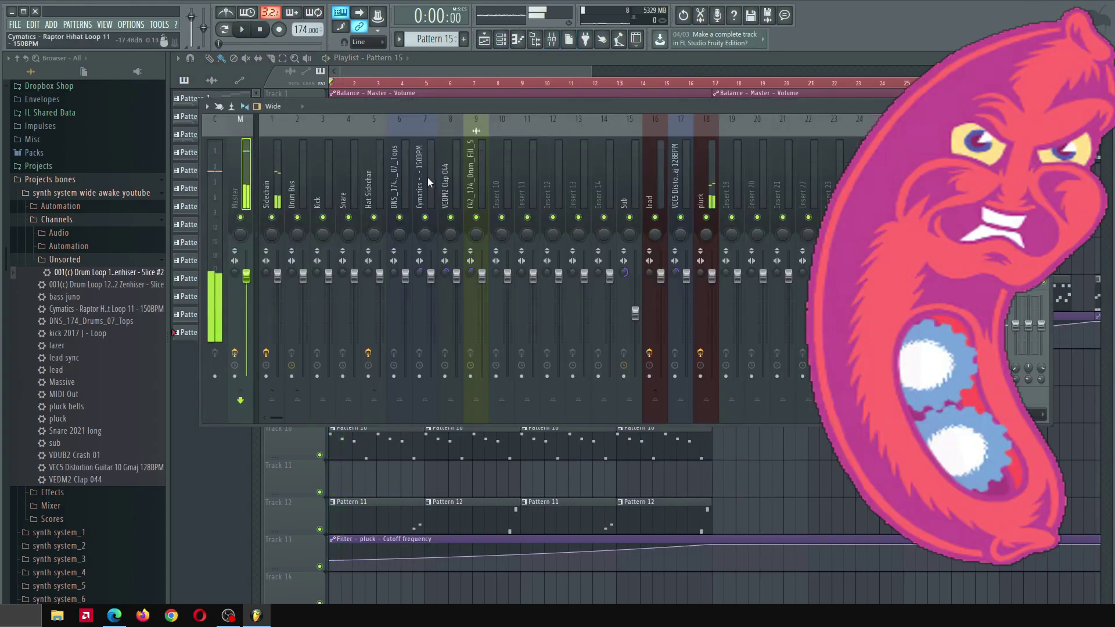
left_click(503, 175)
key("ctrl+l")
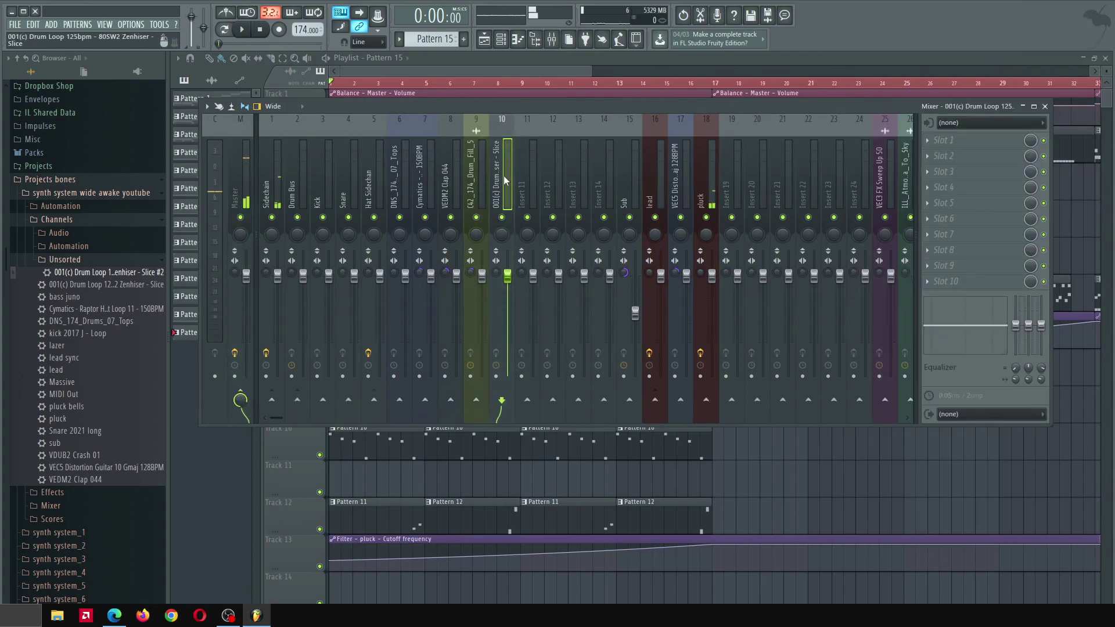
Load OTT in slot 4 of the drum slice mixer track and set its depth to 50%
left_click(927, 185)
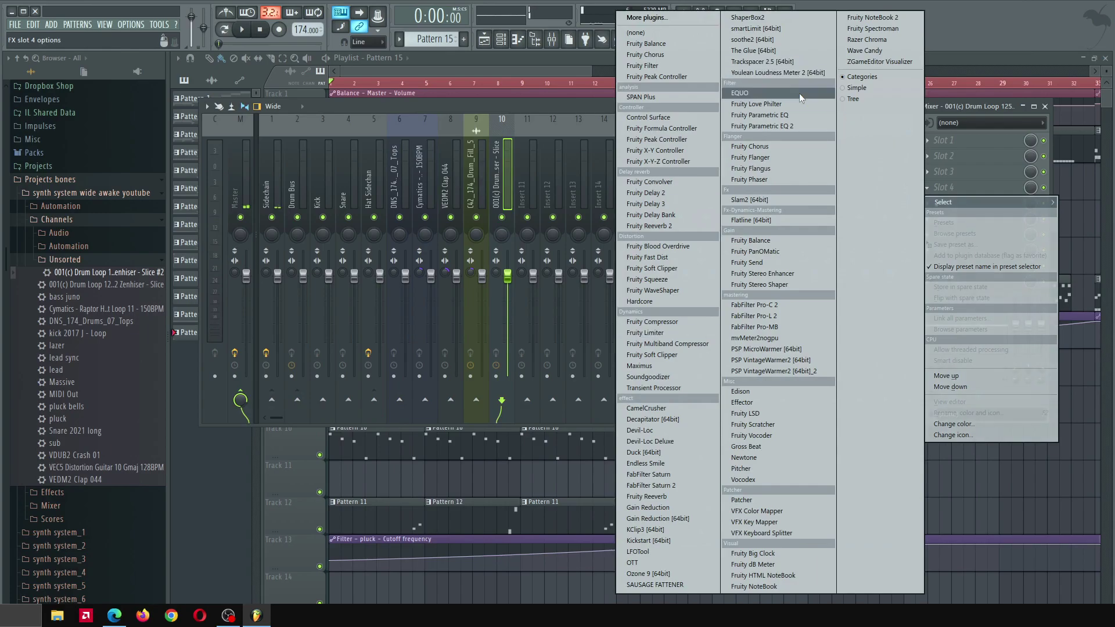
left_click(667, 562)
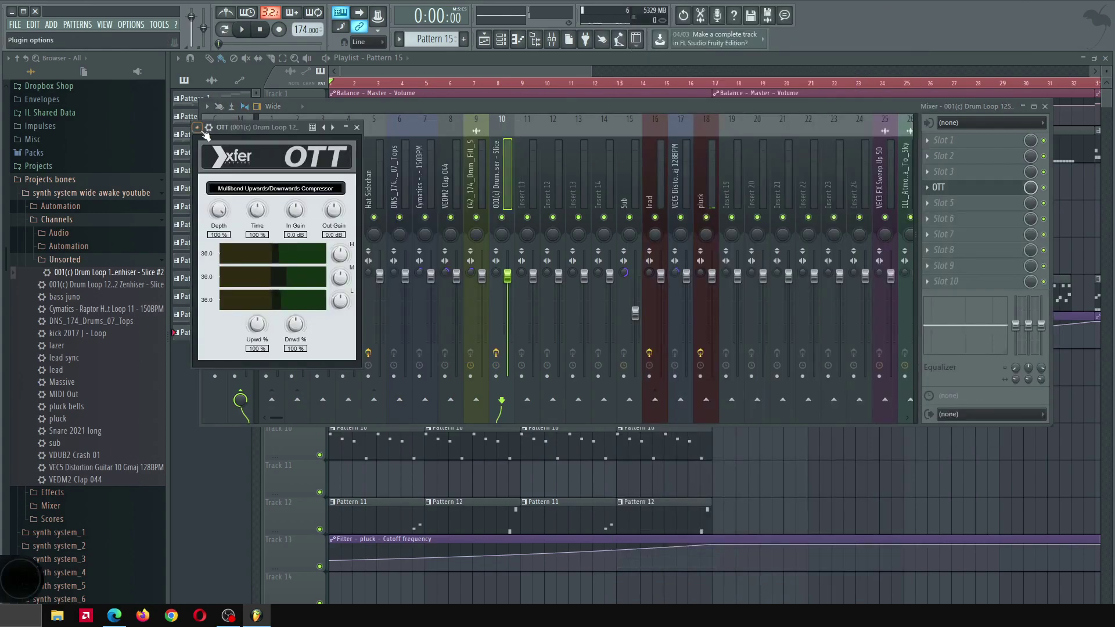
left_click(197, 127)
key("Escape")
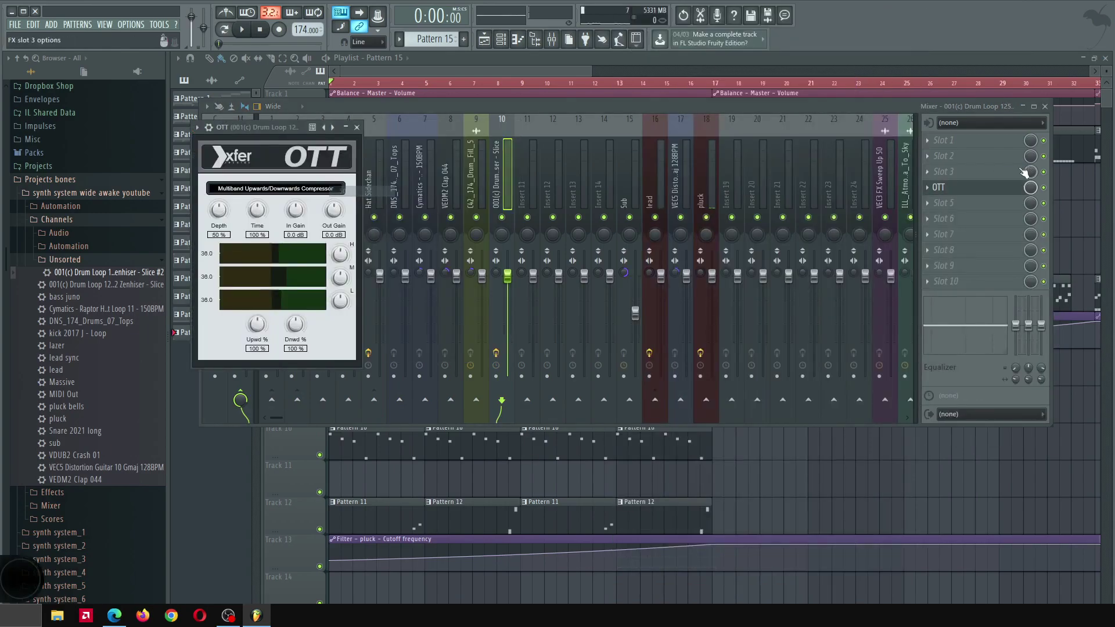
Add Fruity Reeverb before OTT with 703 Hz low cut, 4.9 sec decay and 39% reverb, and lower mixer track 10's volume slightly
left_click(927, 173)
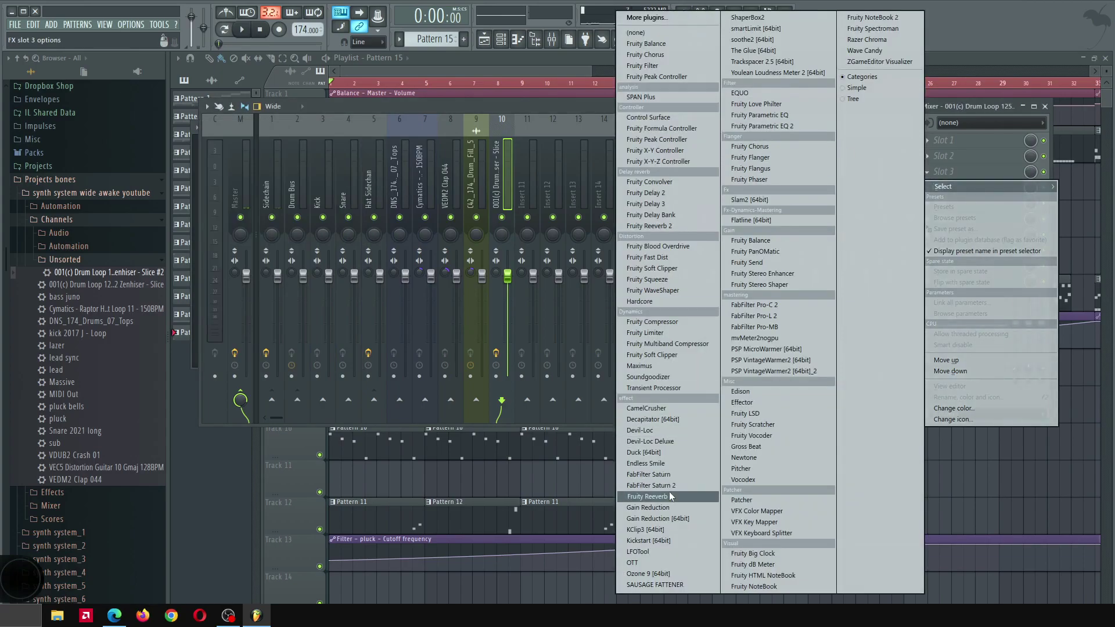
left_click(647, 497)
left_click_drag(252, 119, 480, 186)
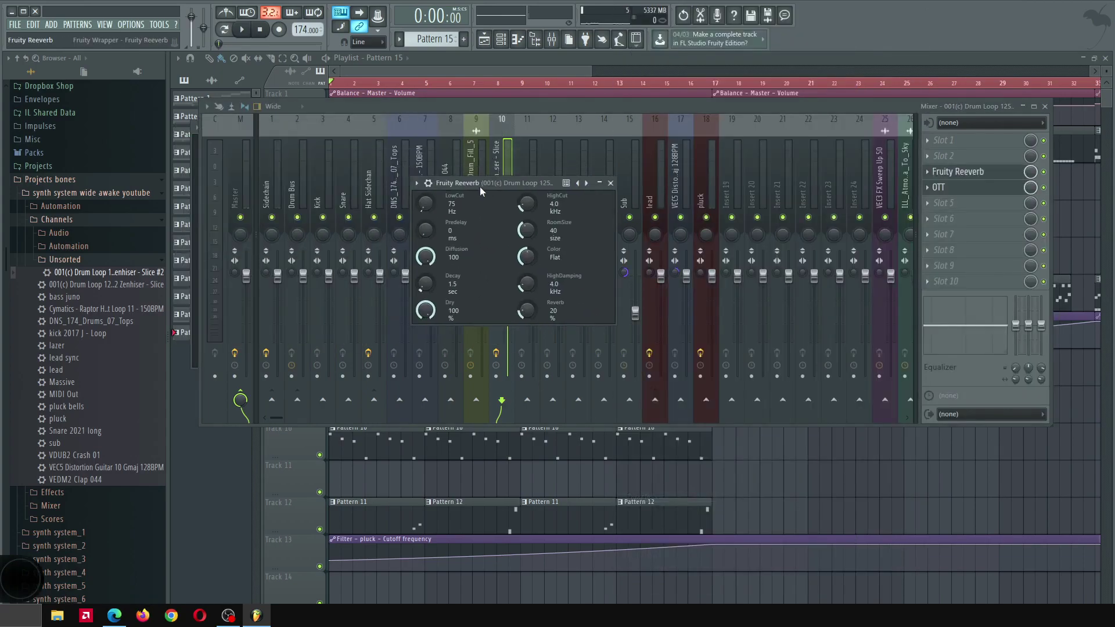
key("space")
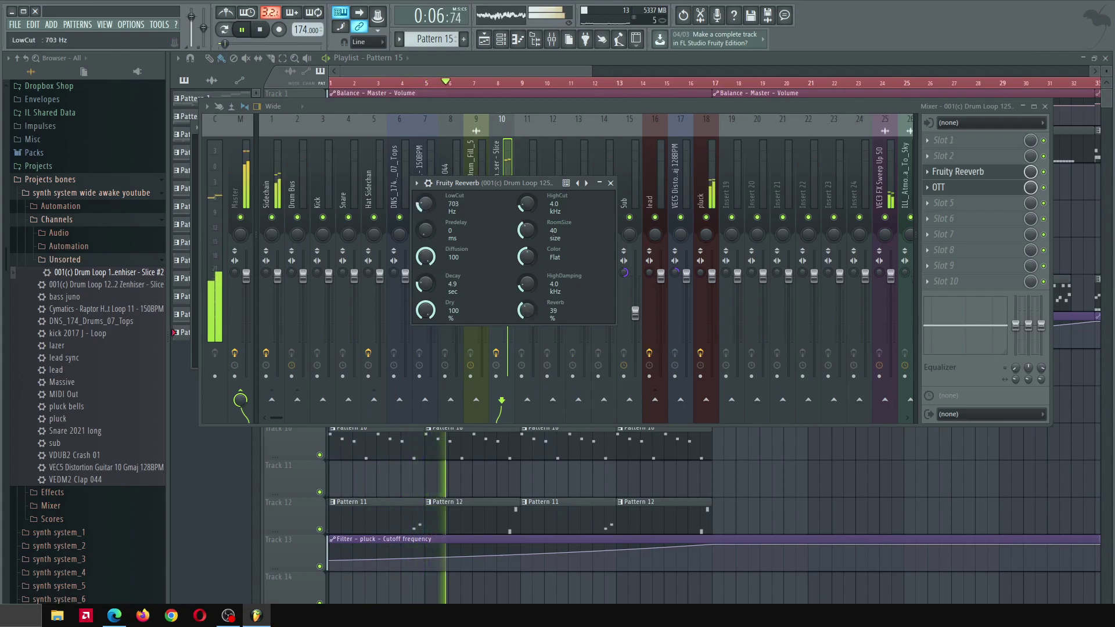
left_click(494, 121)
key("space")
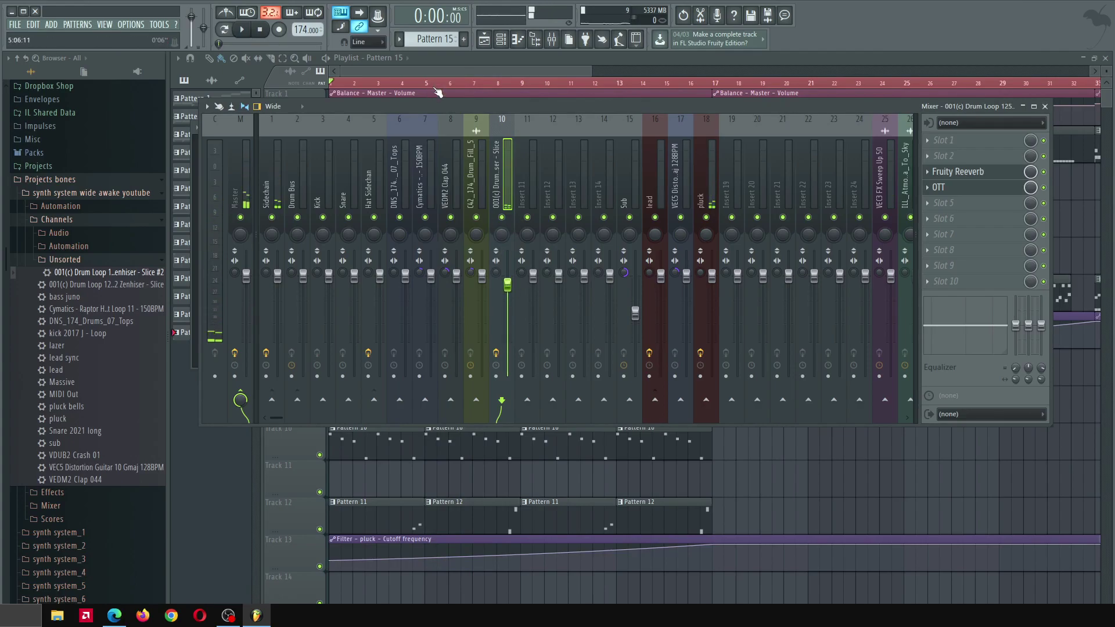
Add Fruity Filter in slot 7 of the drum slice mixer track and create an automation clip for its cutoff frequency
key("F9")
key("space")
scroll(418, 191, "down", 4)
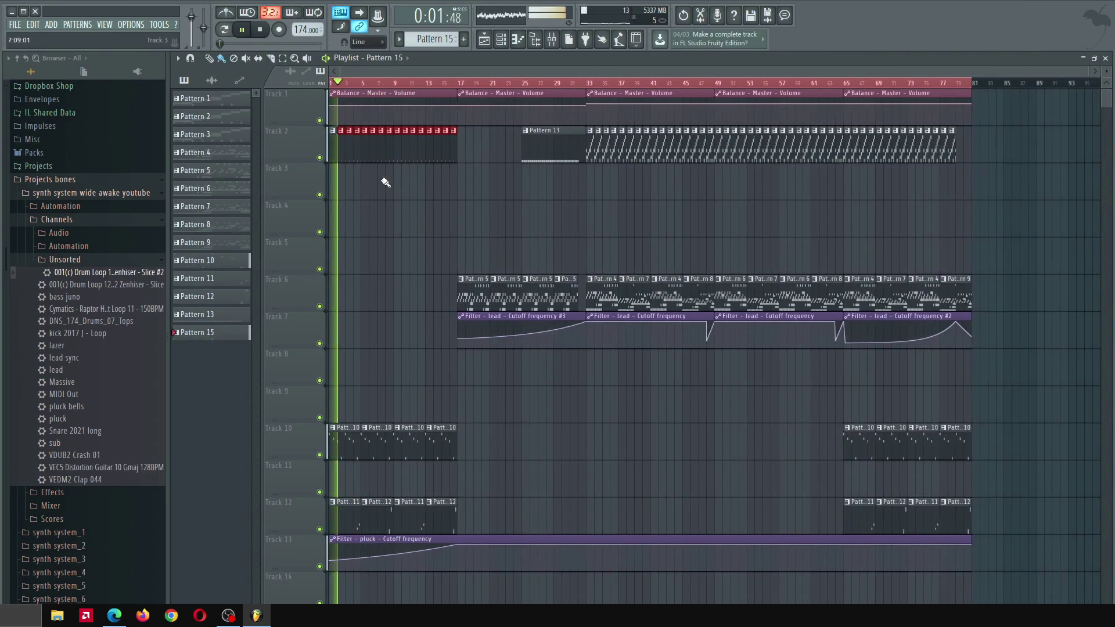
left_click(551, 39)
left_click(993, 238)
key("space")
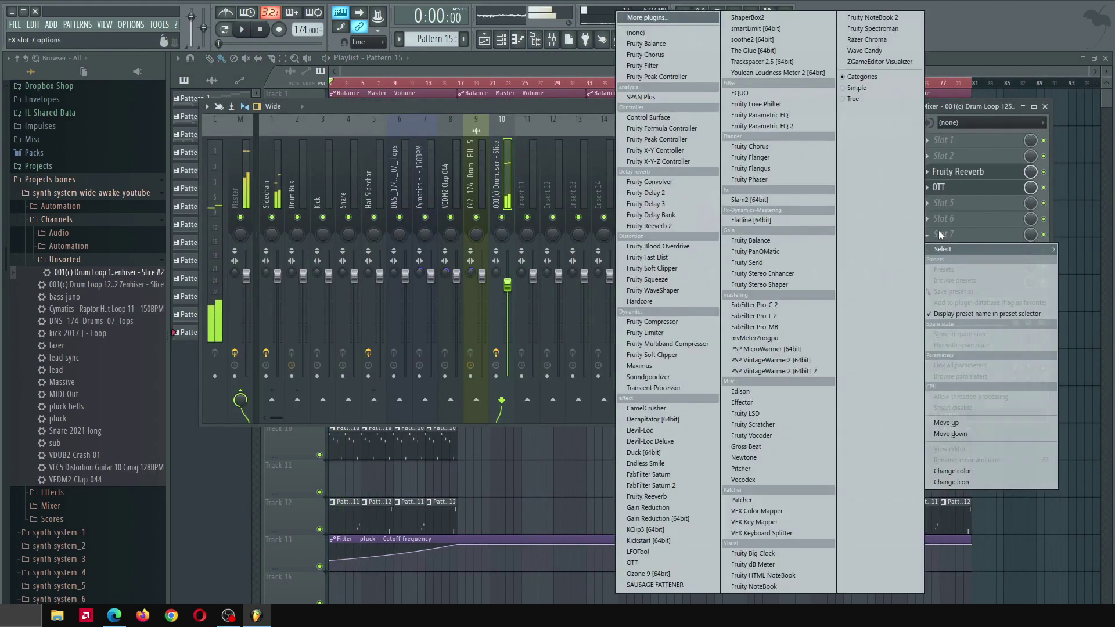
left_click(650, 182)
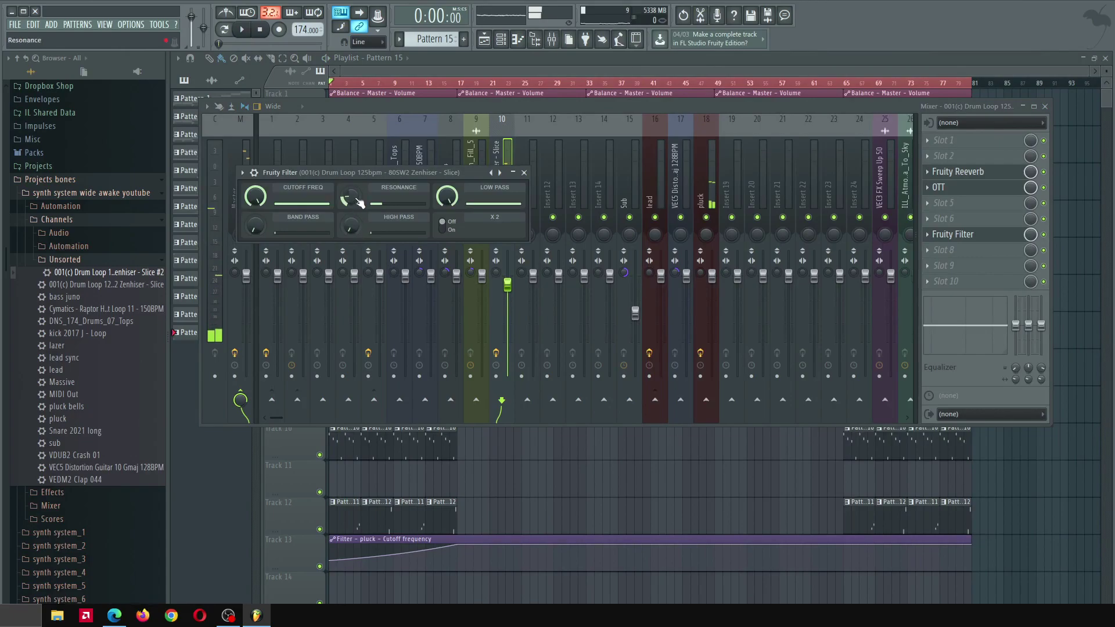
right_click(256, 196)
left_click(296, 267)
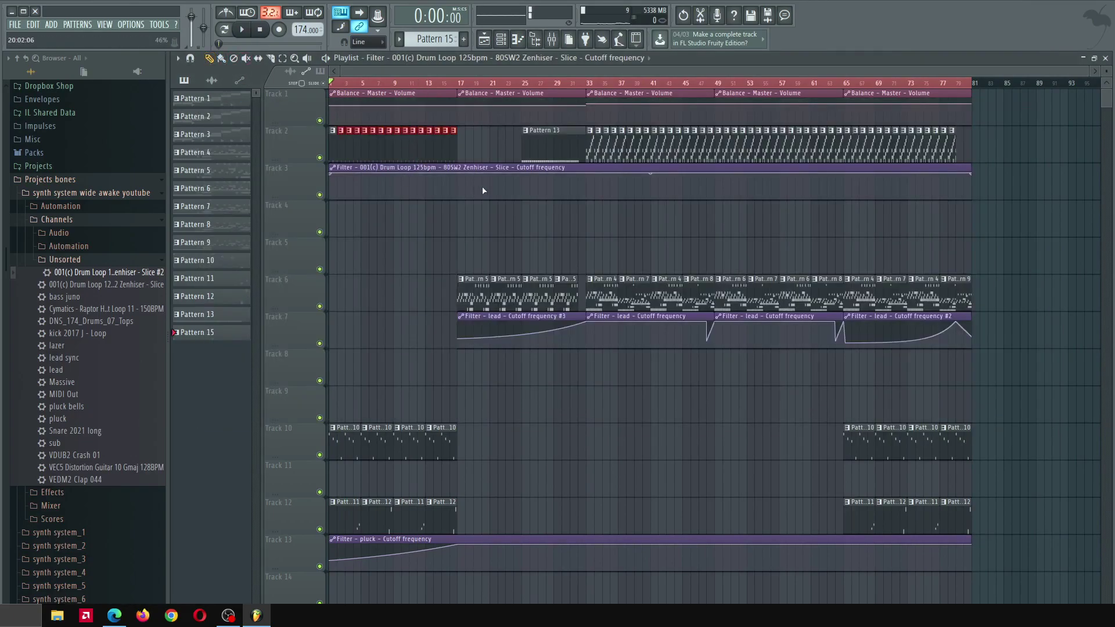
Shape the drum slice cutoff automation on Track 3 to rise gradually from bar 1 to bar 17, and play it
scroll(328, 176, "up", 4)
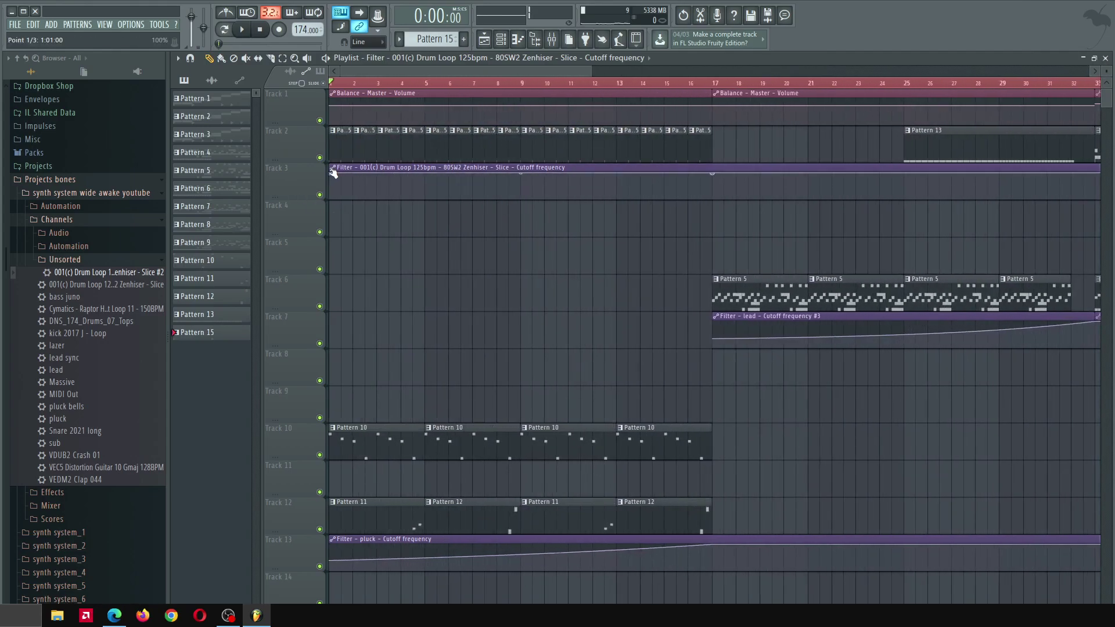
left_click_drag(334, 173, 332, 189)
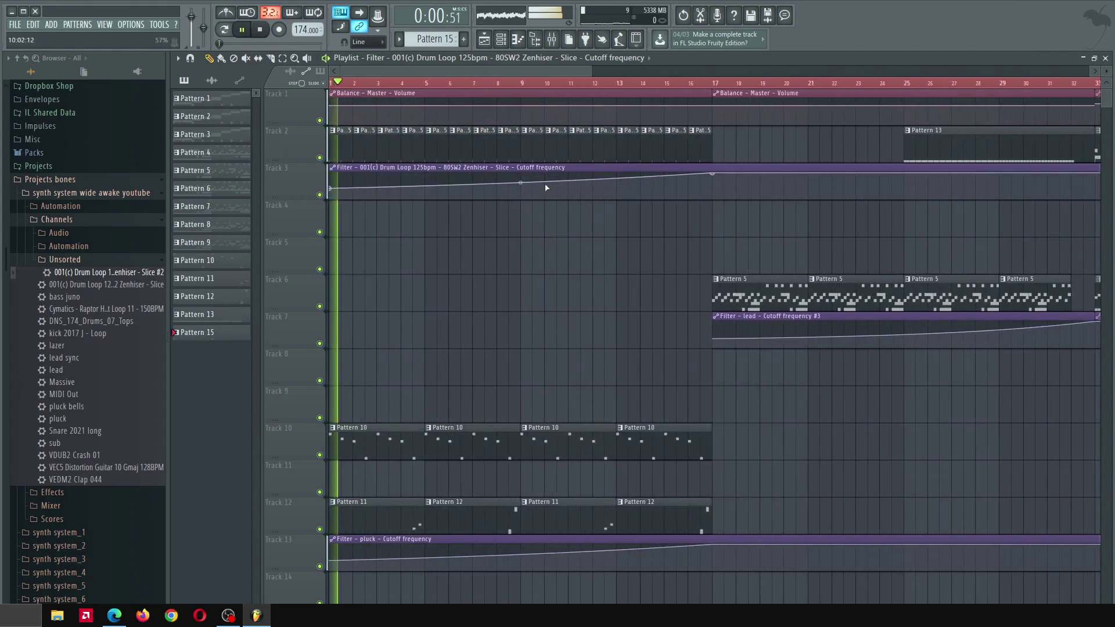
scroll(474, 281, "down", 3)
scroll(464, 279, "down", 8)
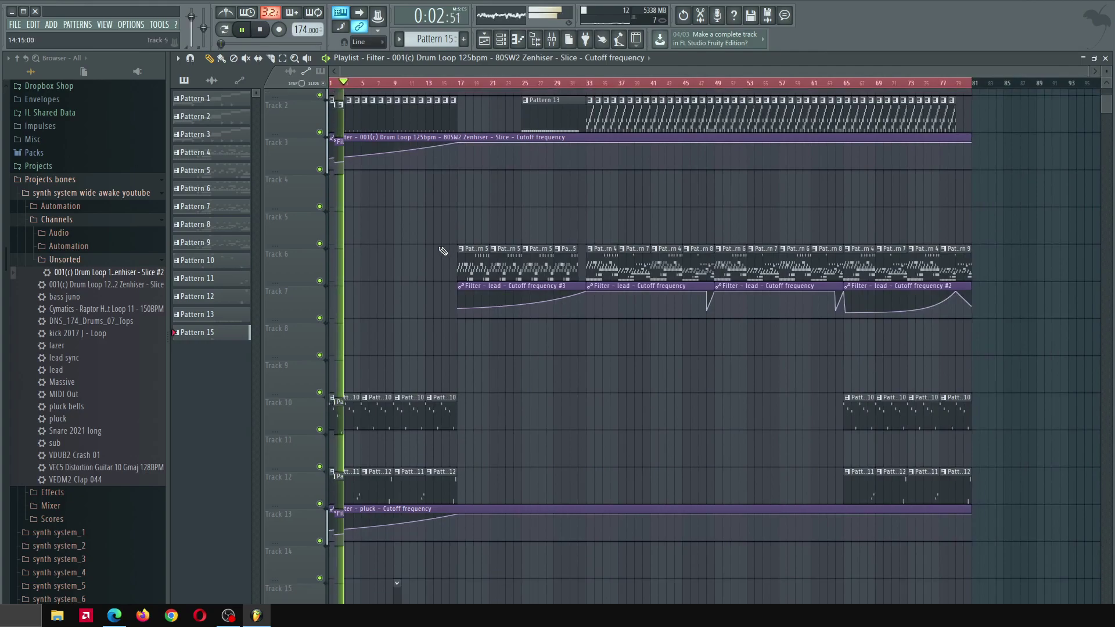
key("space")
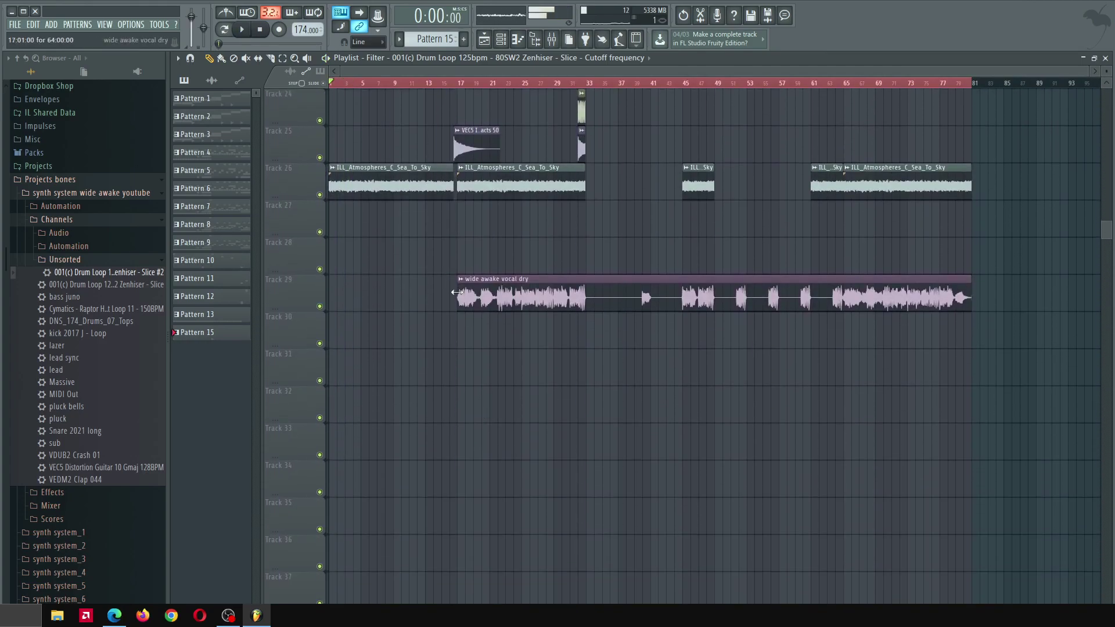
Extend the start of the wide awake vocal dry clip on Track 29 back to bar 1 and play it
left_click_drag(457, 292, 329, 292)
scroll(271, 326, "up", 5)
scroll(258, 250, "up", 3)
key("space")
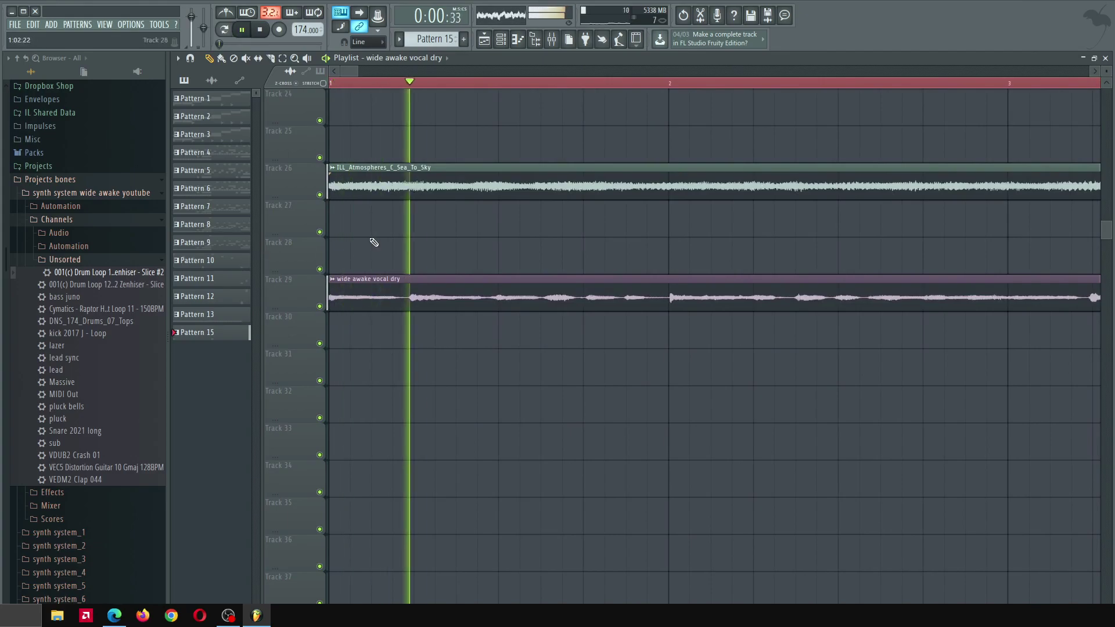
Examine the vocal waveform on Track 29 against the atmosphere clips through the intro, around bar 33 and around bar 65
scroll(378, 235, "down", 5)
scroll(411, 275, "up", 3)
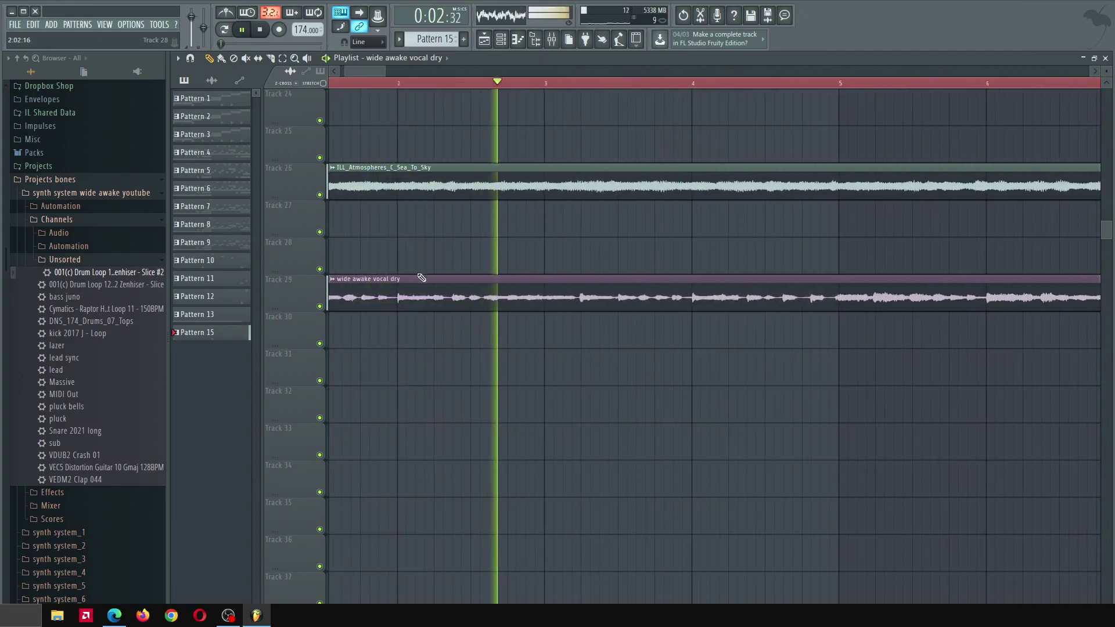
scroll(691, 281, "up", 3)
scroll(461, 236, "down", 6)
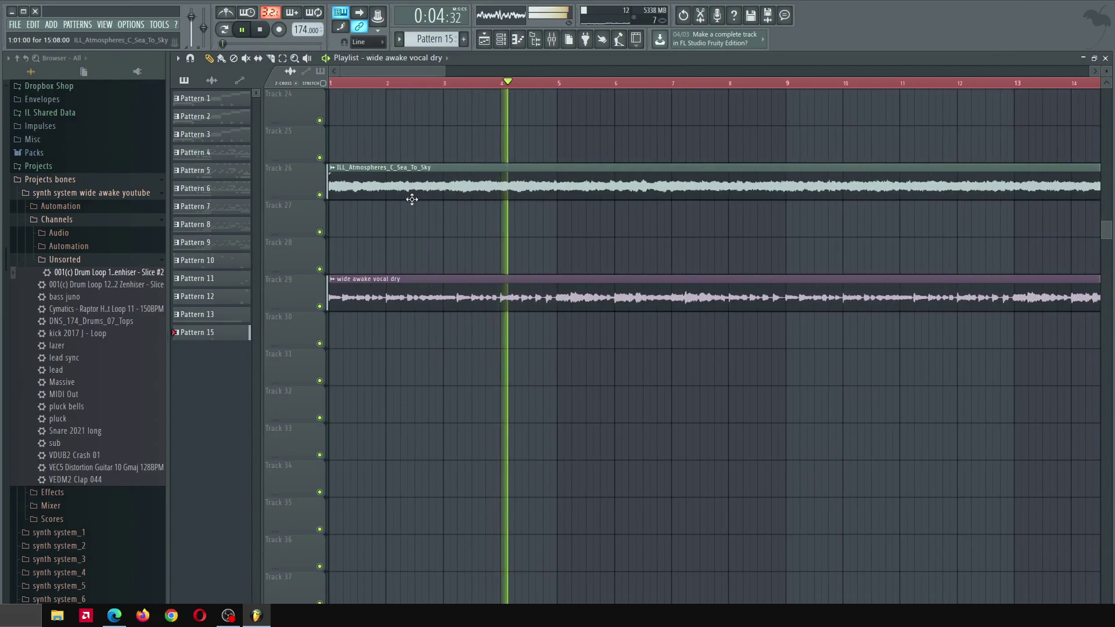
scroll(412, 199, "down", 5)
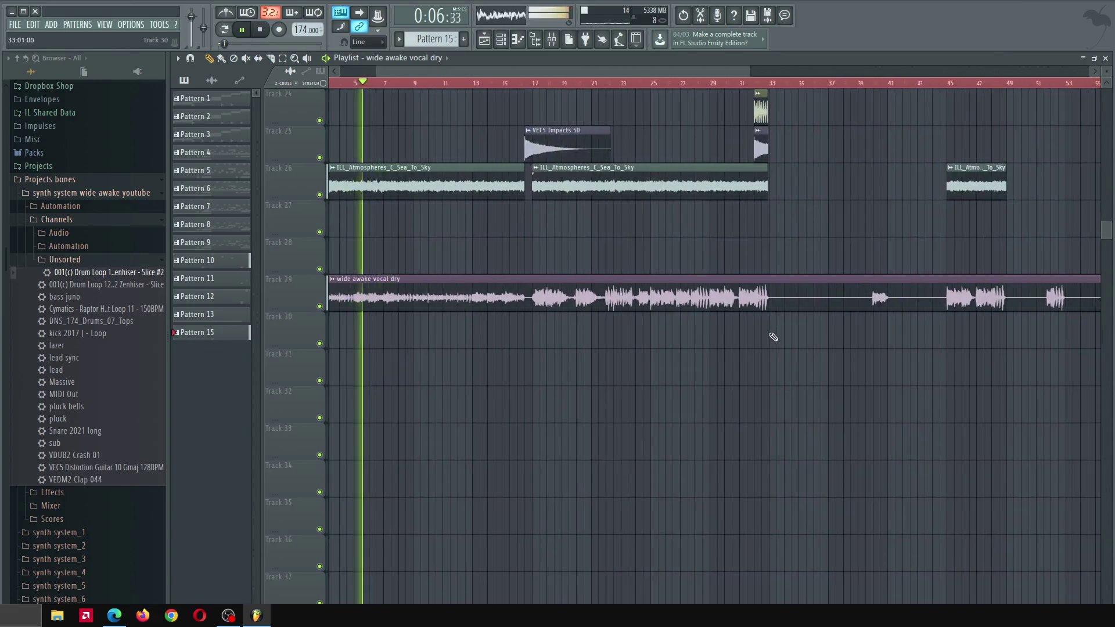
scroll(699, 316, "up", 6)
scroll(652, 302, "down", 8)
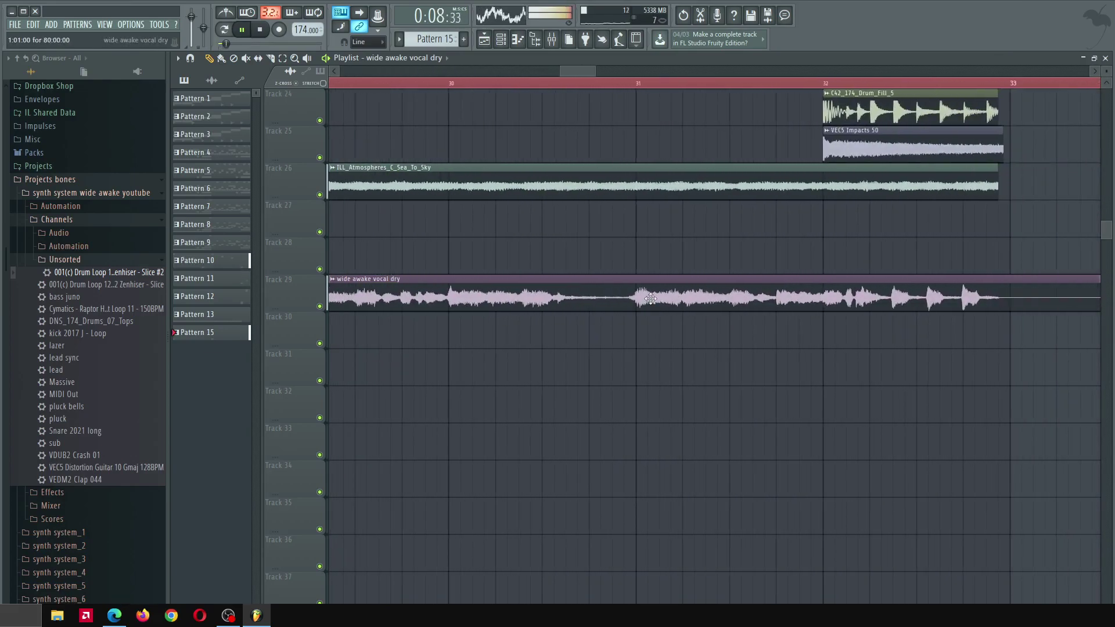
key("space")
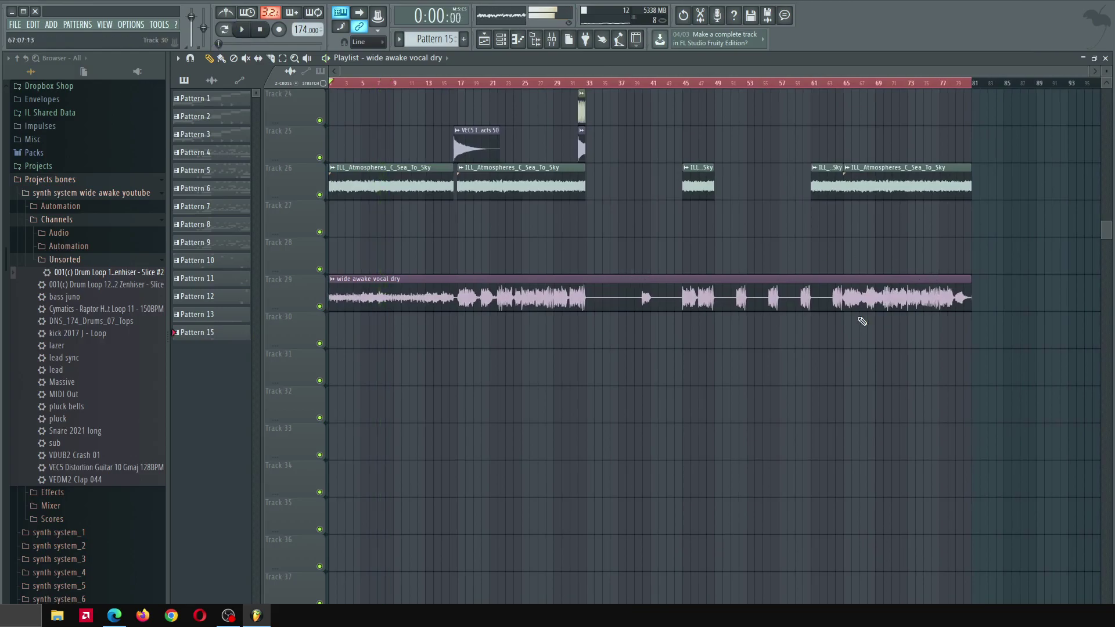
scroll(522, 288, "up", 8)
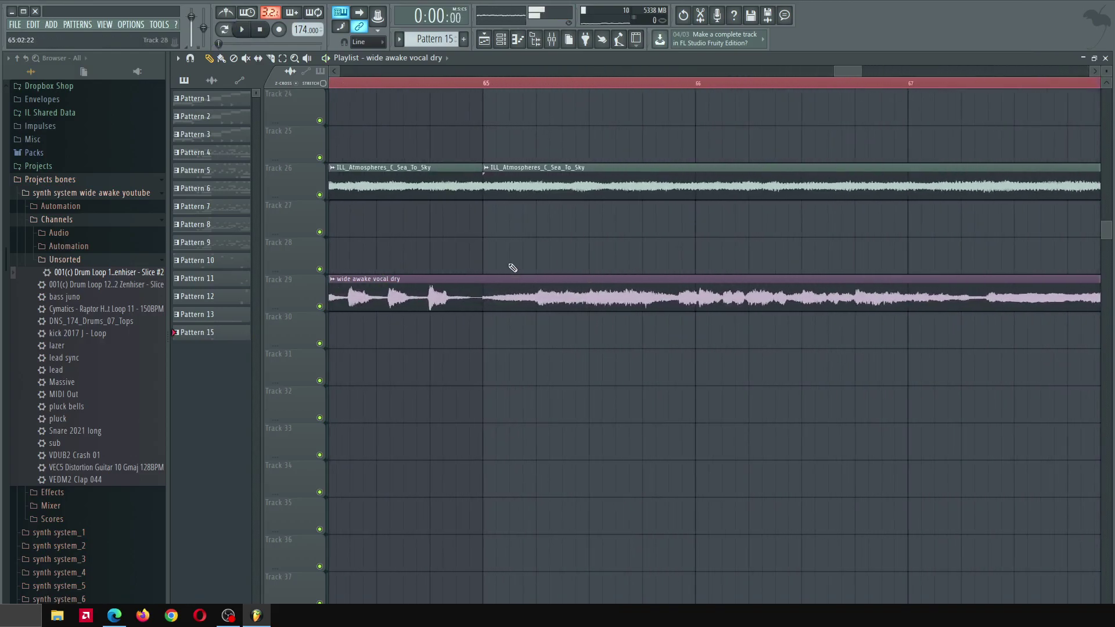
scroll(479, 212, "down", 2)
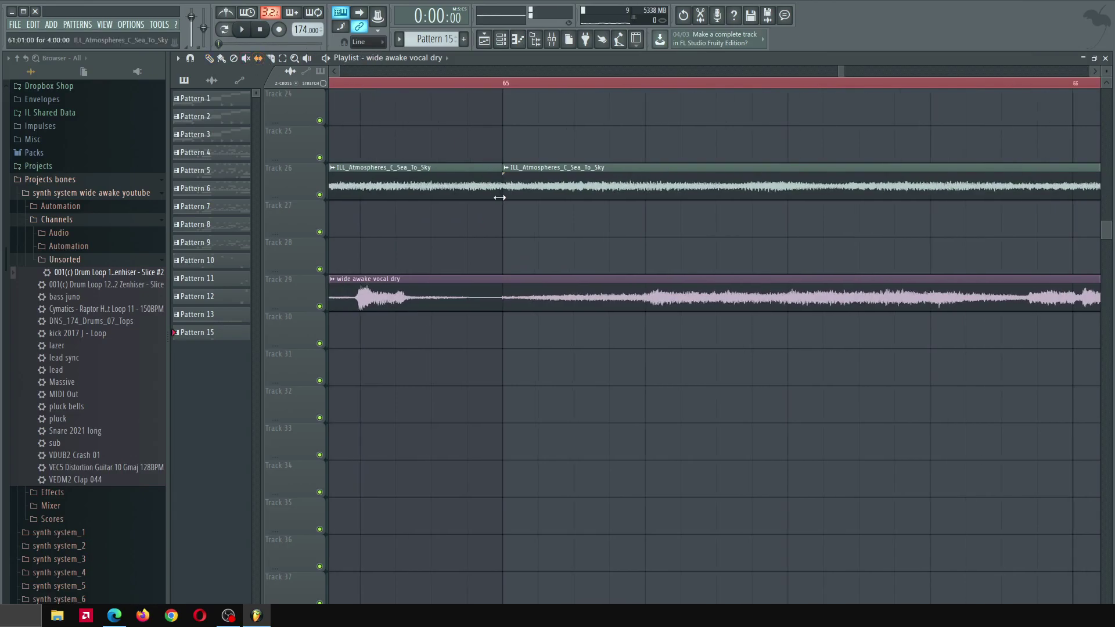
Nudge the wide awake vocal dry clip on Track 29 slightly later and play it from around bars 45 and 39
scroll(494, 164, "up", 3)
key("space")
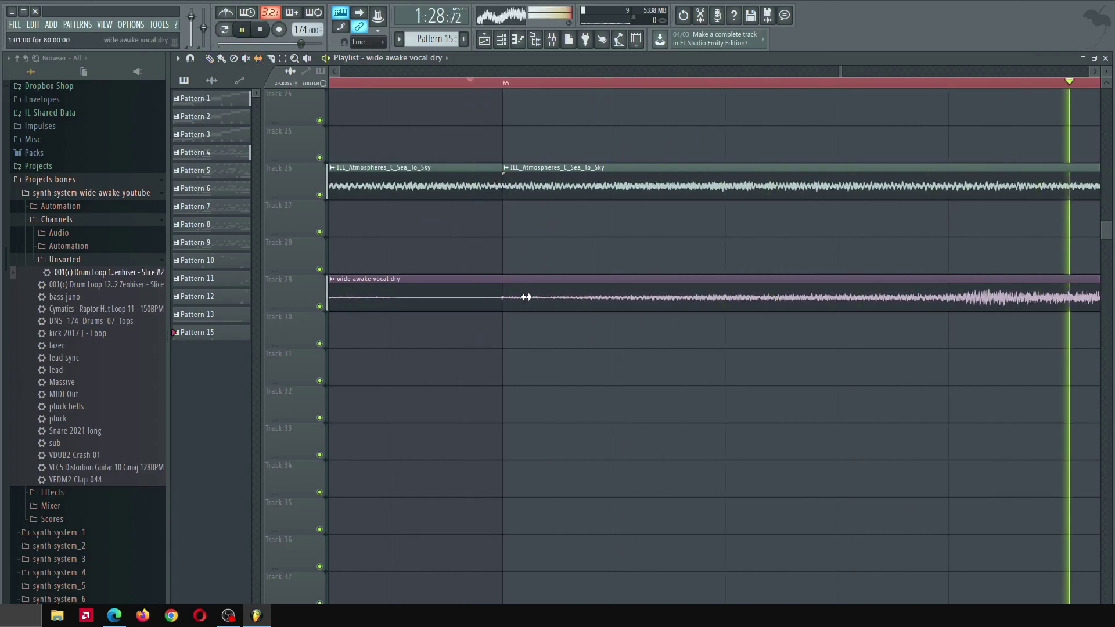
left_click_drag(515, 273, 530, 277)
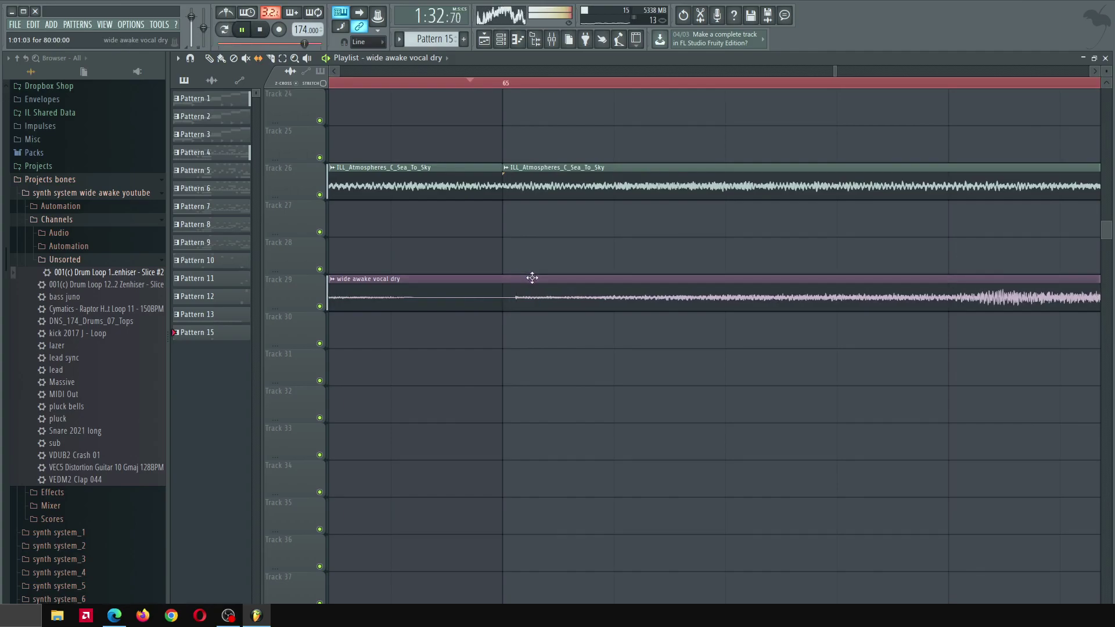
scroll(552, 228, "down", 5)
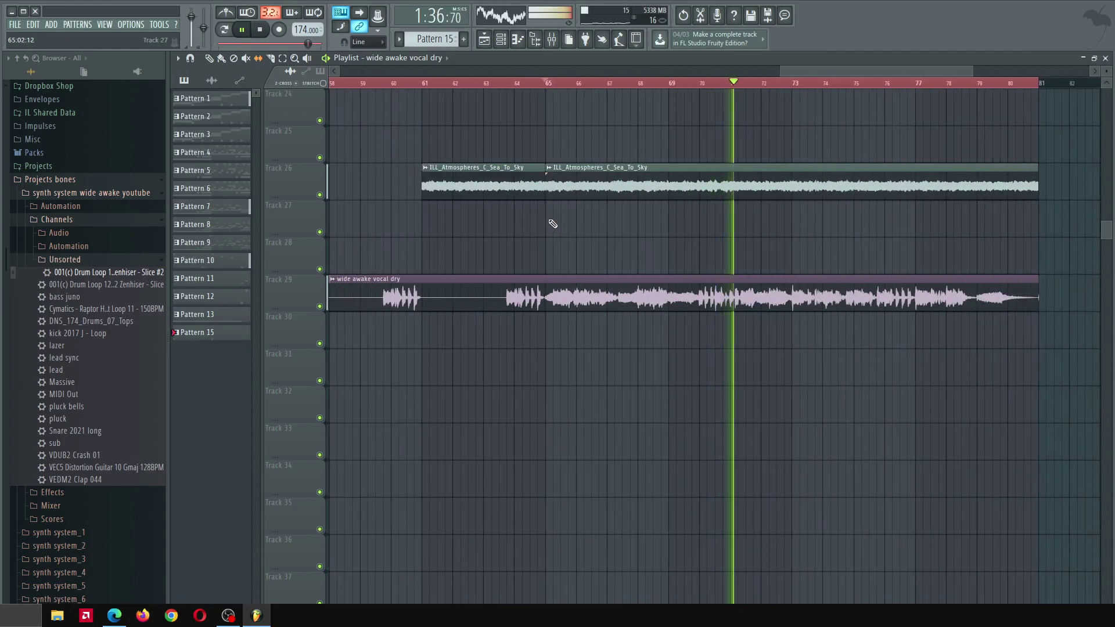
scroll(552, 223, "down", 4)
left_click(683, 83)
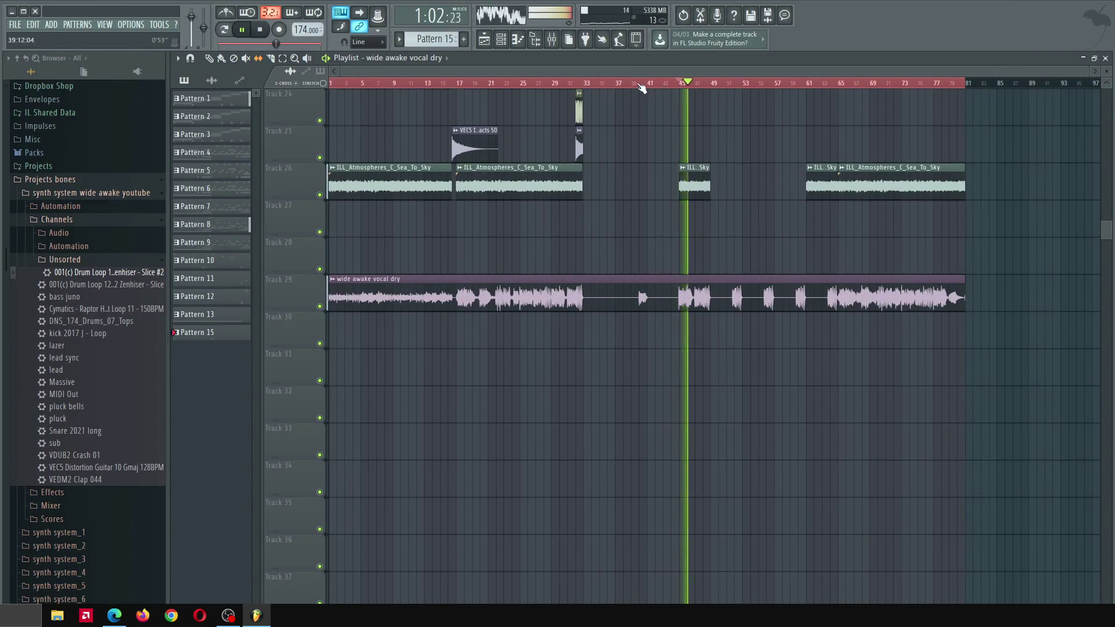
left_click(641, 83)
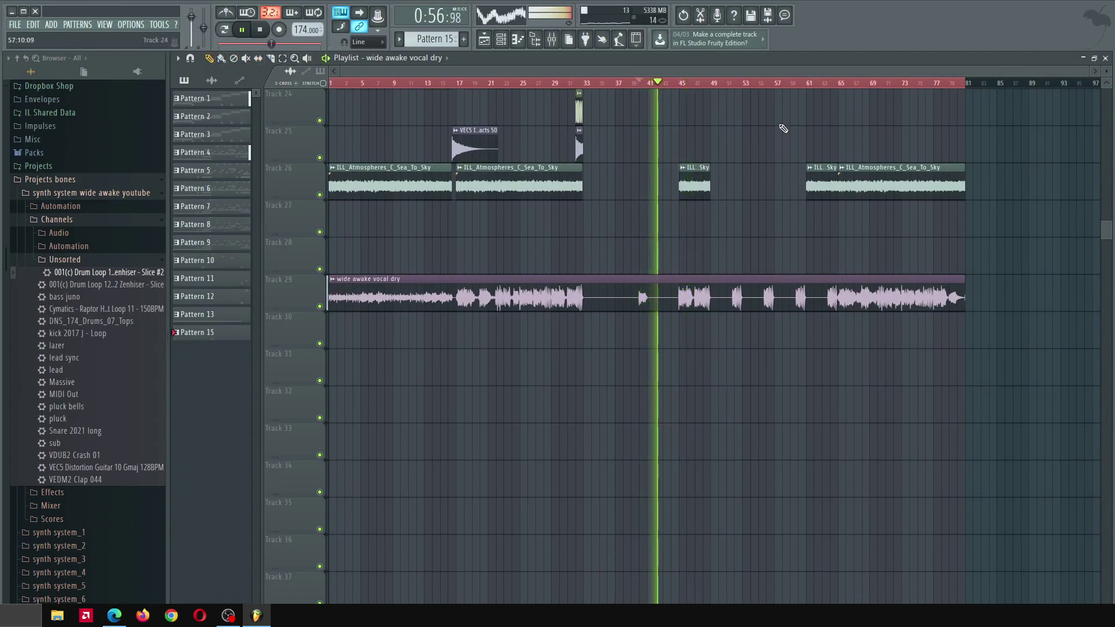
key("space")
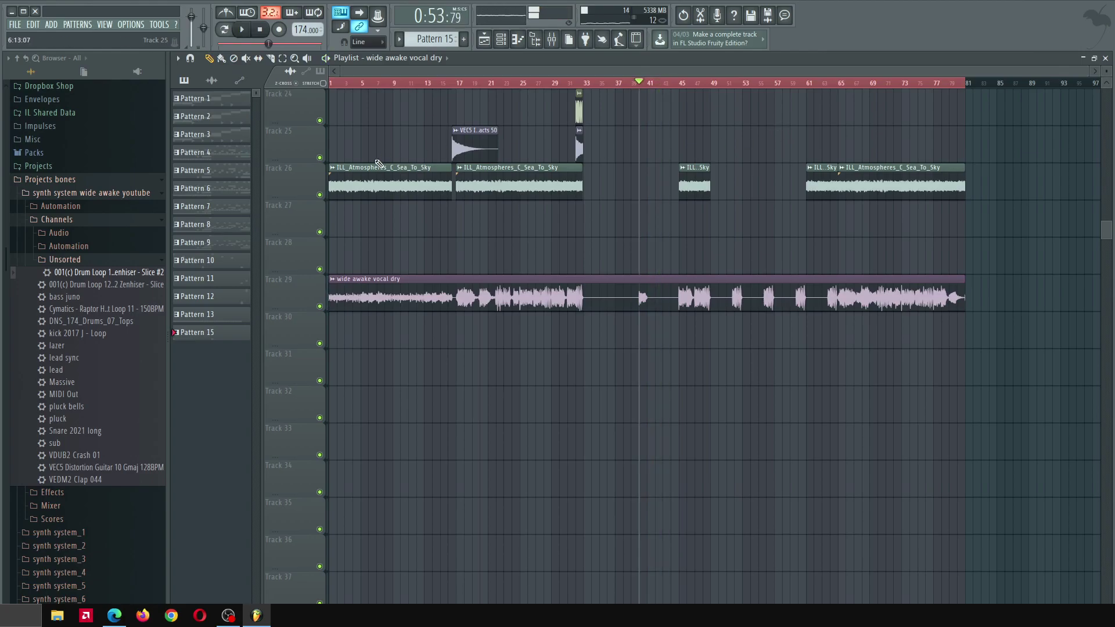
Add Fruity Filter in slot 7 of the wide awake vocal dry mixer track and create an automation clip for its cutoff frequency
left_click(552, 39)
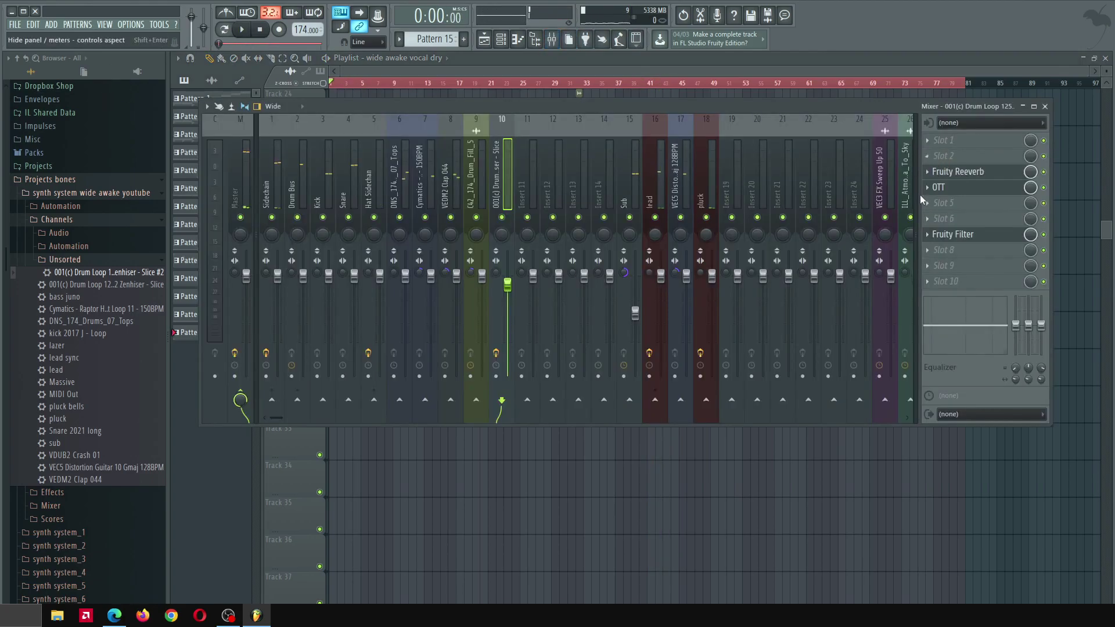
left_click(756, 172)
left_click(989, 243)
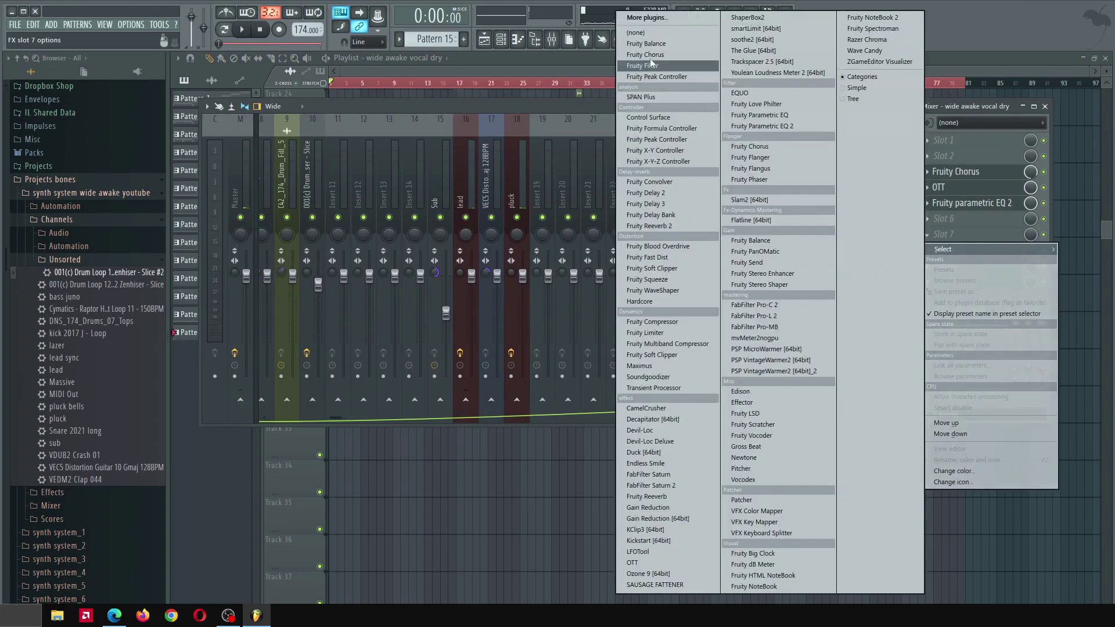
left_click(656, 174)
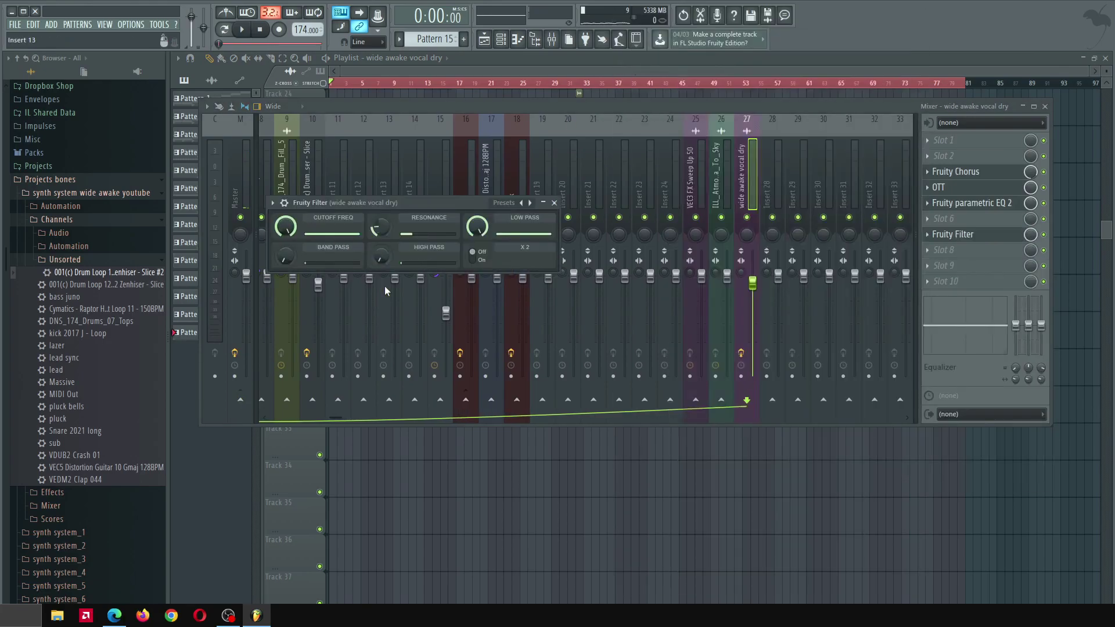
right_click(283, 227)
left_click(320, 297)
Move the vocal cutoff automation to Track 30 and shape it to rise from about 46% at bar 1 to full at bar 17 during playback
left_click(452, 70)
left_click_drag(422, 205, 416, 321)
key("space")
scroll(279, 341, "up", 2)
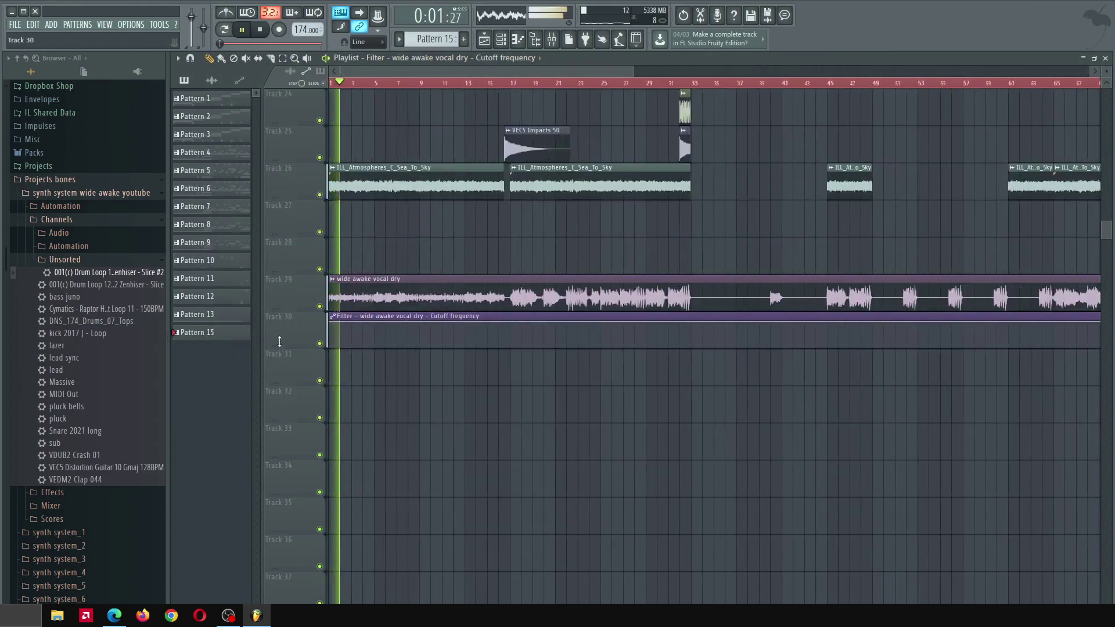
scroll(279, 341, "up", 2)
left_click(332, 318)
left_click(337, 323)
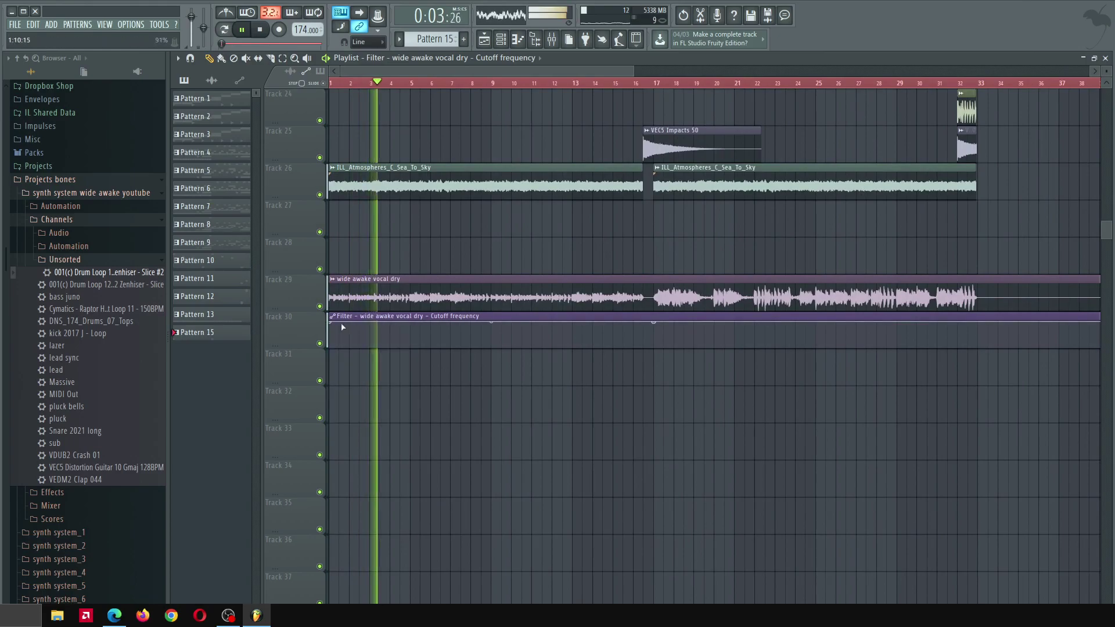
left_click_drag(342, 327, 341, 339)
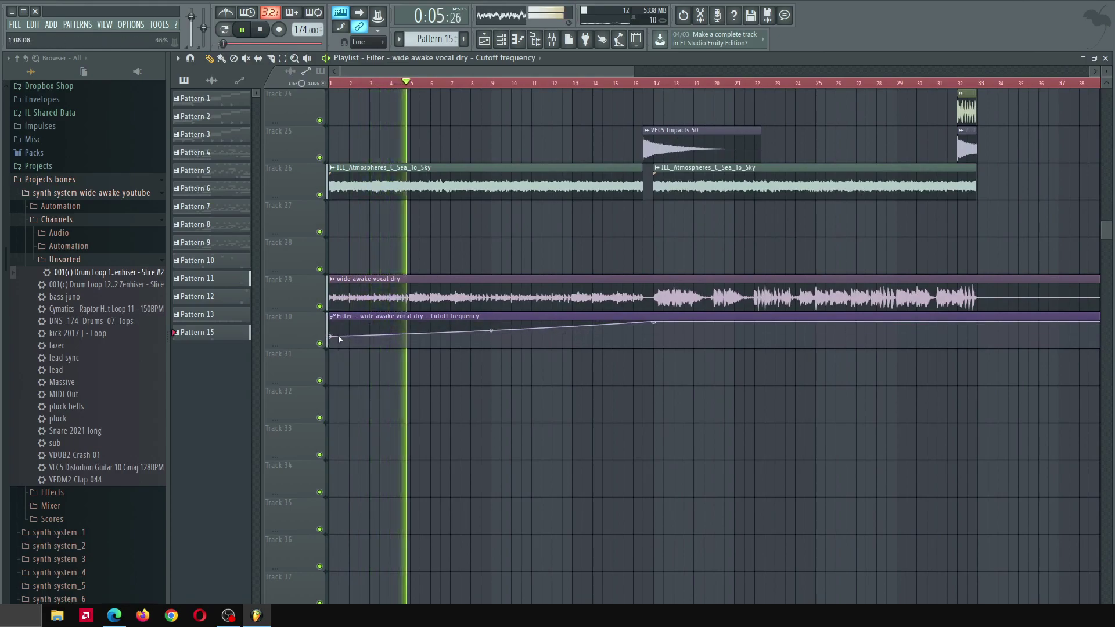
Shorten the last intro Pattern 10 clip on Track 10 to end slightly before bar 17 and listen to the intro
scroll(650, 218, "up", 5)
scroll(658, 199, "up", 1)
left_click_drag(653, 308, 642, 308)
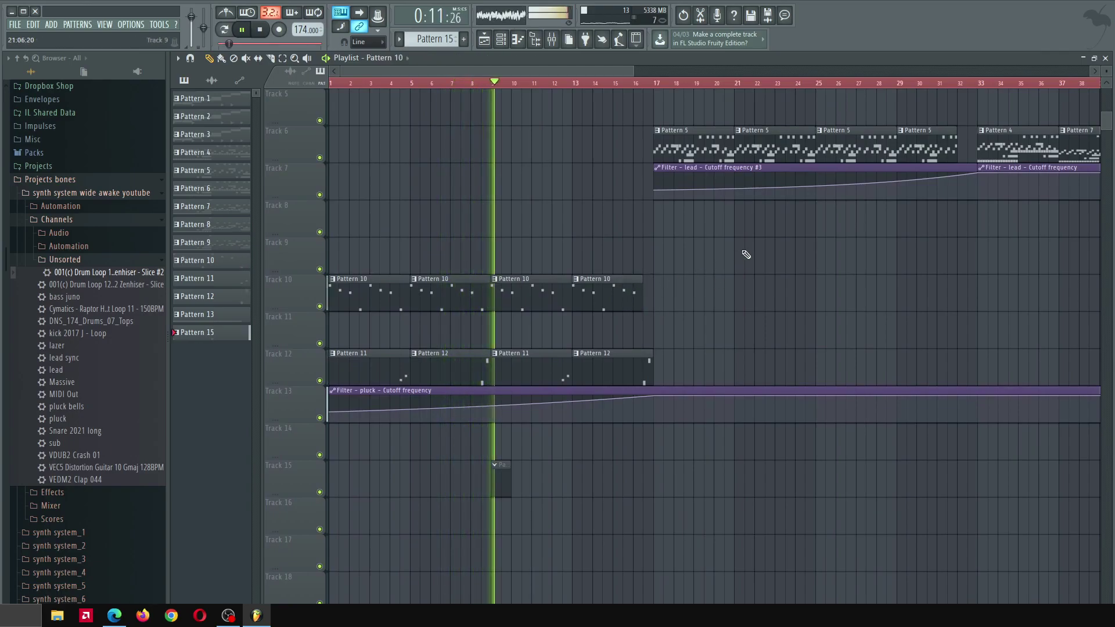
scroll(629, 238, "down", 4)
left_click_drag(1106, 119, 1103, 162)
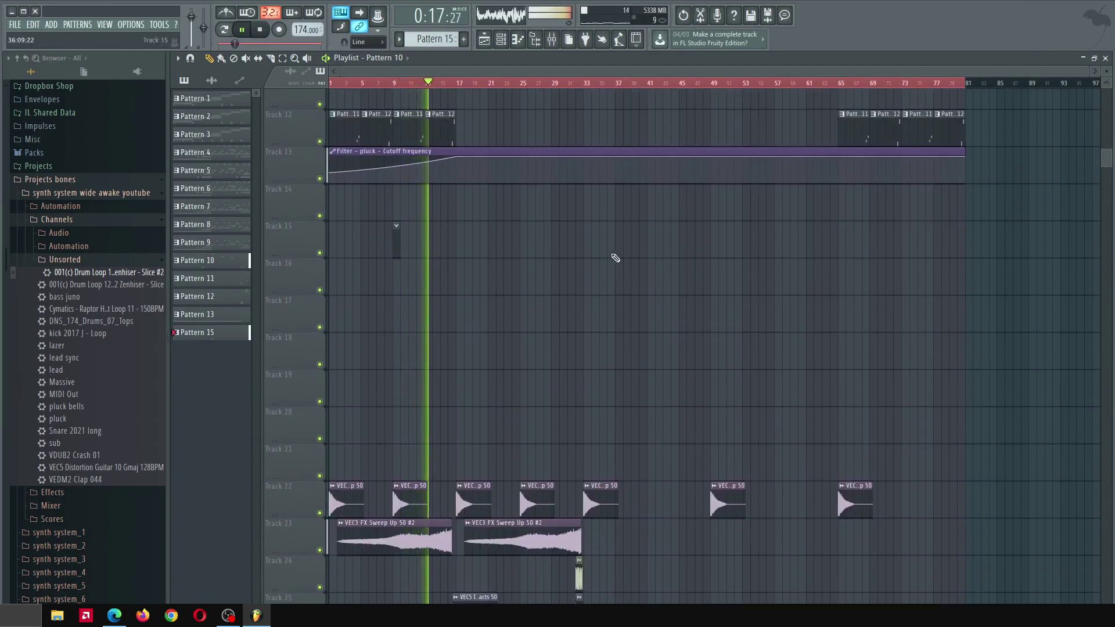
scroll(350, 281, "up", 4)
key("space")
Open the Pattern 14 clip at bar 9 on Track 15 and add the bass juno channel to the channel rack
double_click(483, 247)
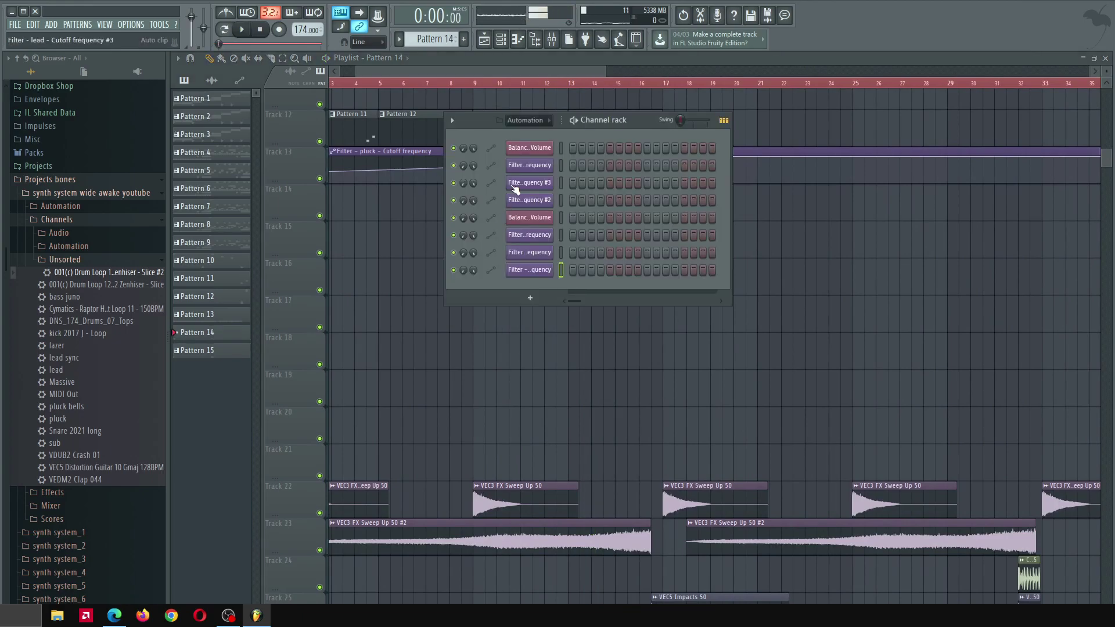
left_click(524, 169)
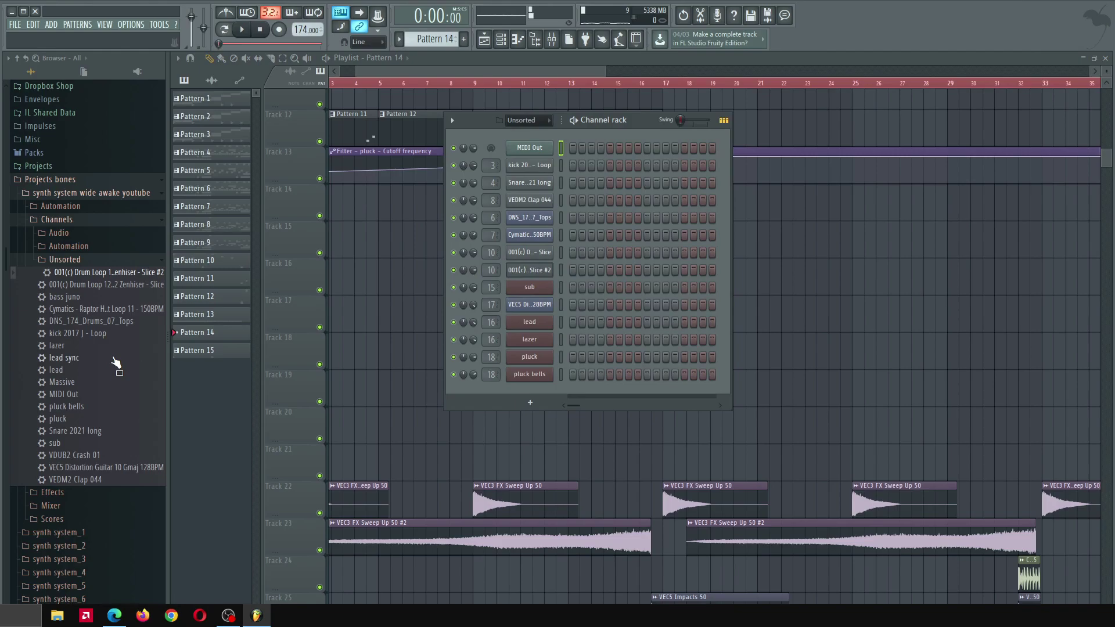
left_click(102, 298)
left_click_drag(516, 391, 526, 395)
left_click(659, 120)
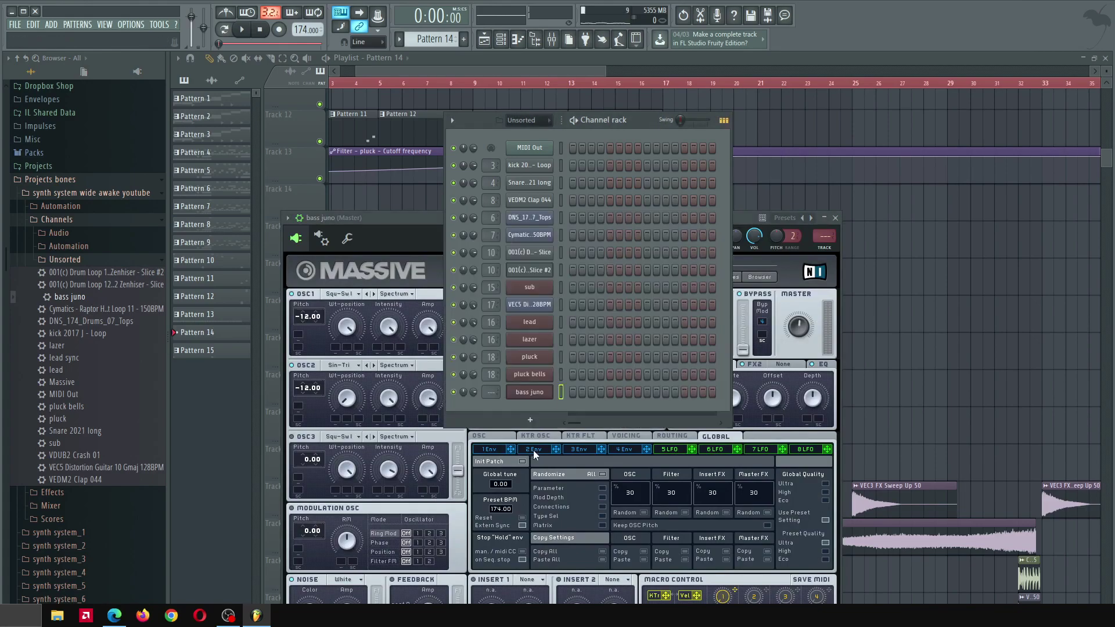
Fill the bass juno piano roll with repeated eighth notes on F#3 for bars 1 to 4 and B3 for bars 5 to 8
right_click(537, 393)
left_click(598, 391)
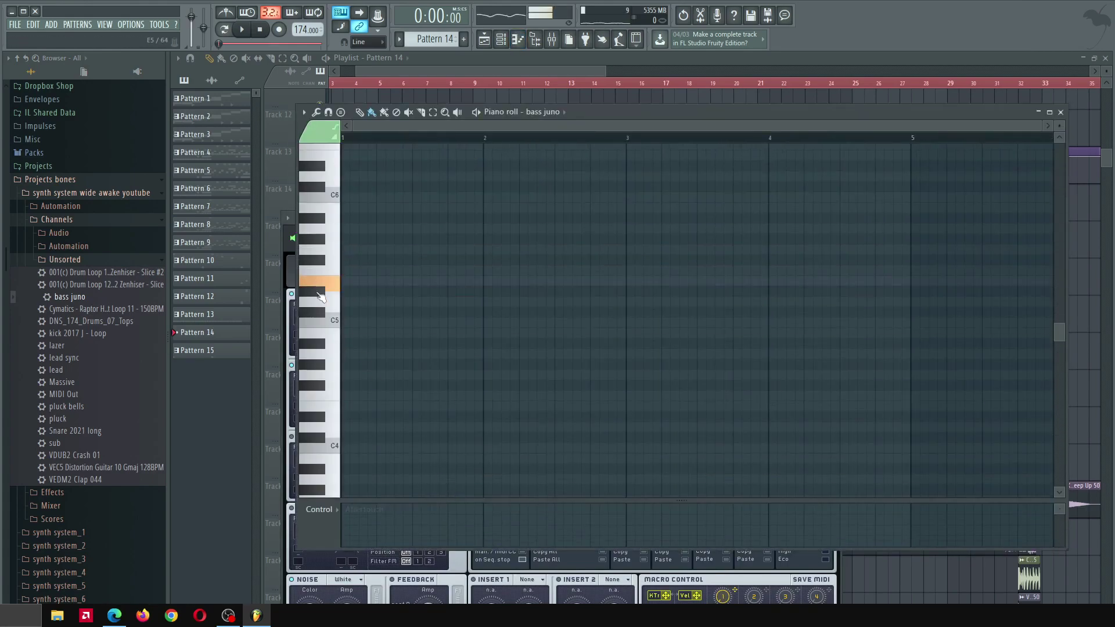
scroll(321, 297, "down", 4)
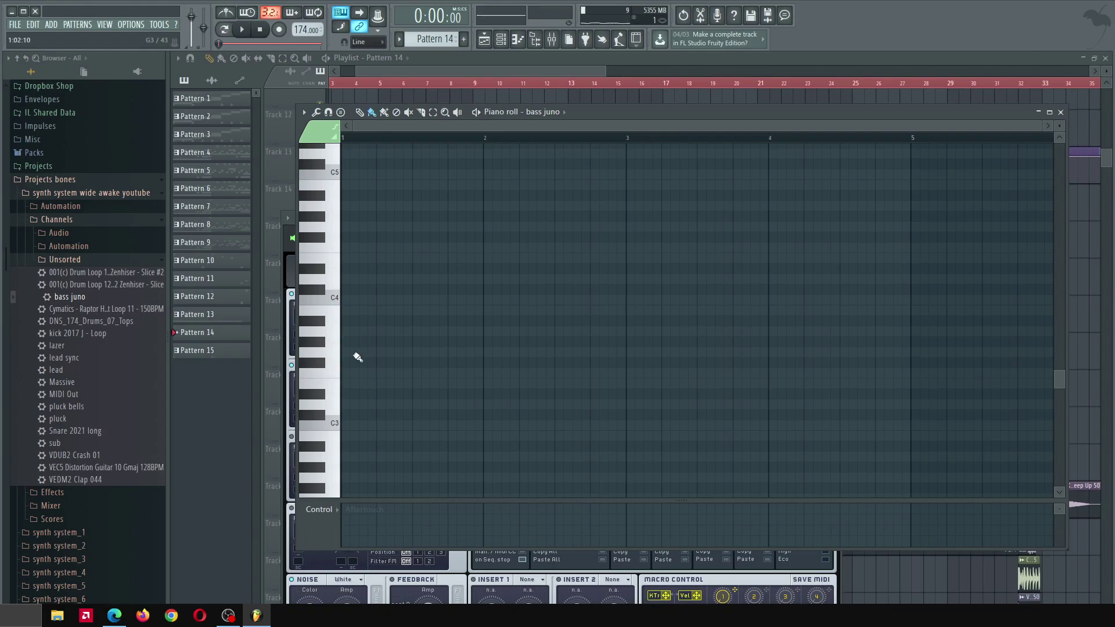
key("space")
left_click_drag(348, 363, 926, 361)
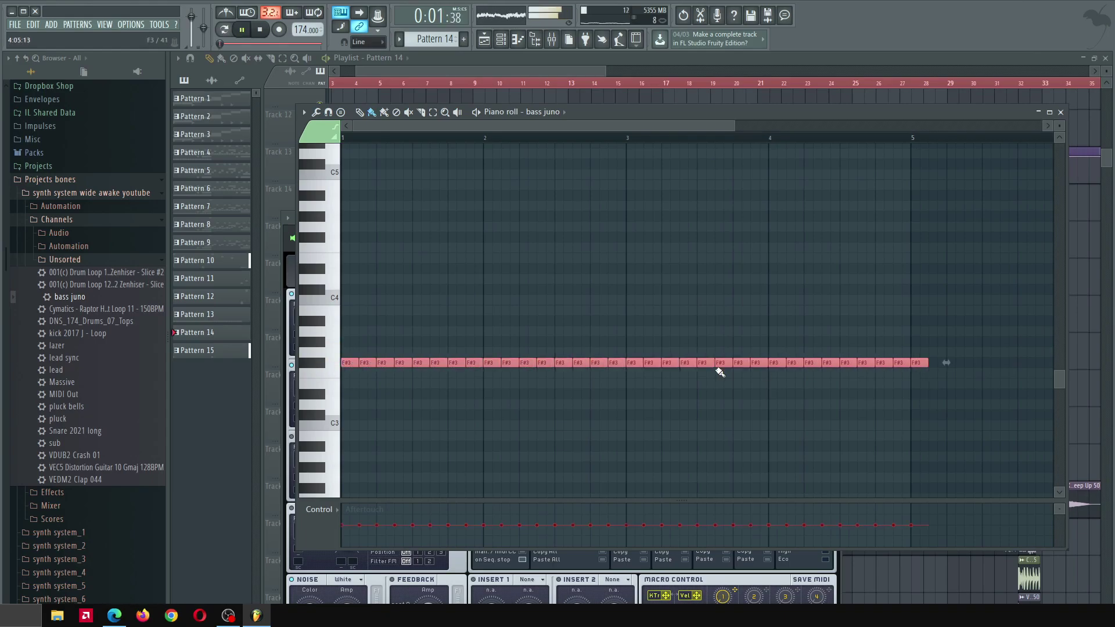
key("space")
scroll(384, 302, "down", 2)
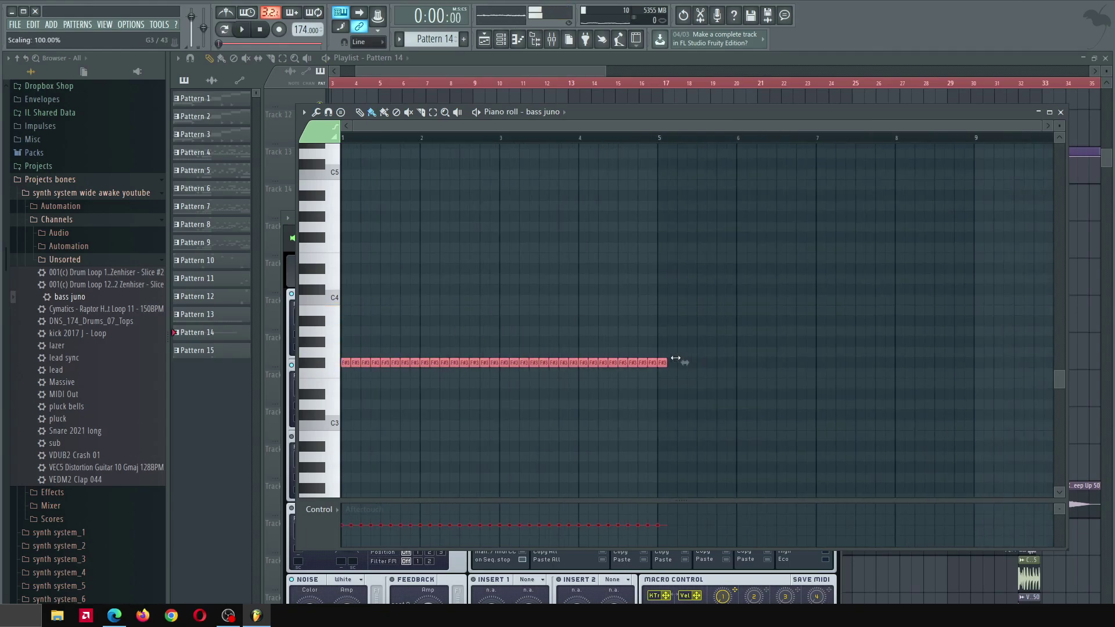
left_click_drag(659, 308, 975, 308)
key("F7")
Play the arrangement from bar 9 and check the bass juno notes of Pattern 14 in the piano roll
key("space")
left_click(480, 83)
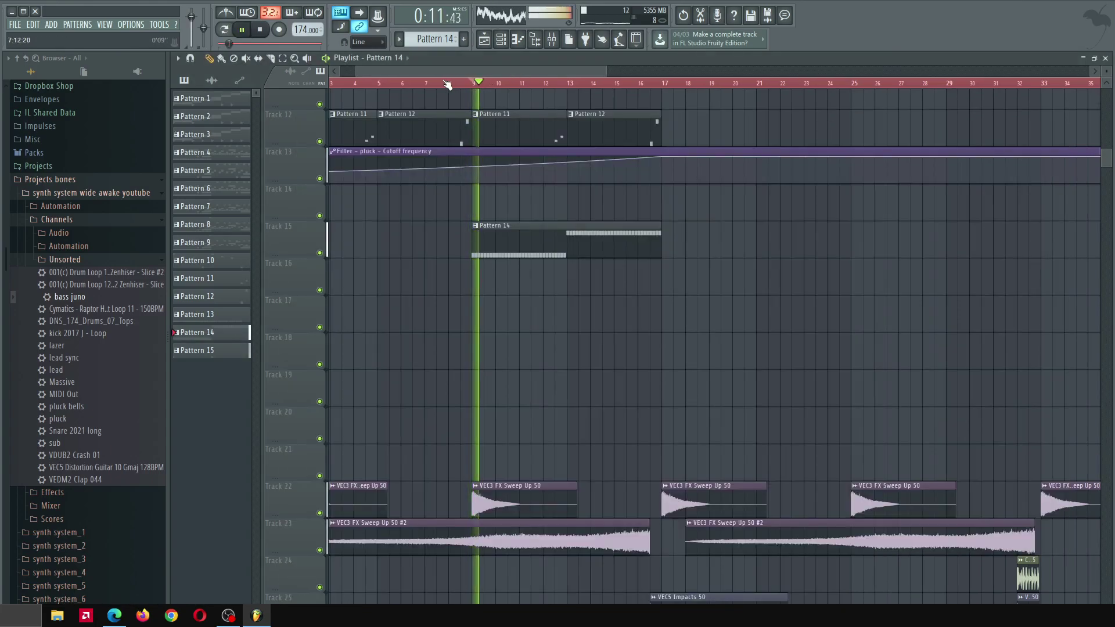
double_click(521, 224)
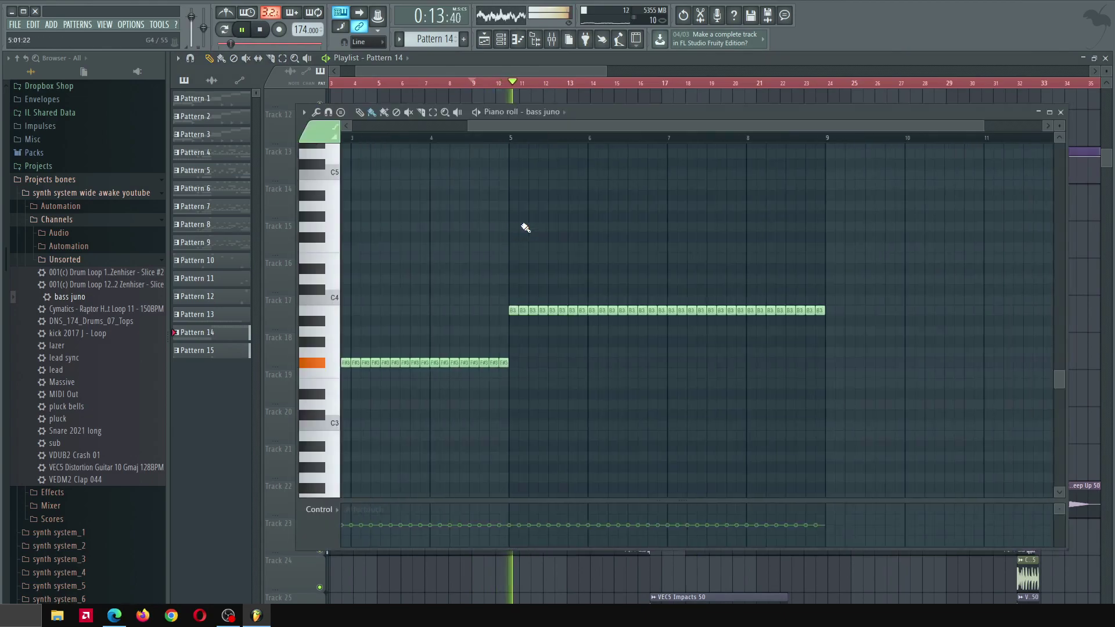
key("F7")
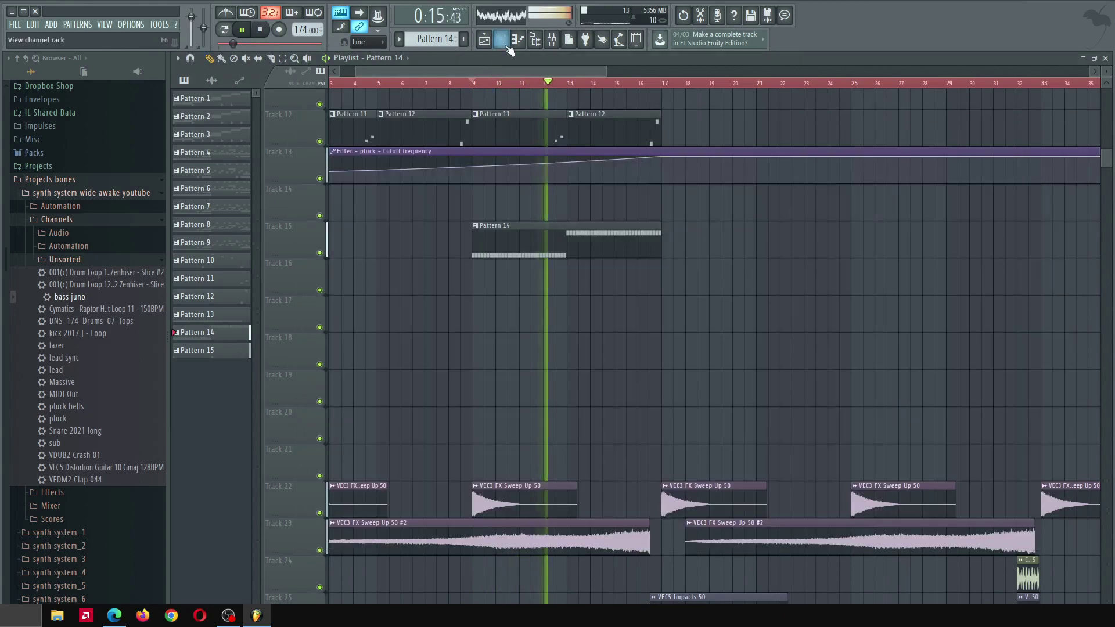
key("space")
Route the bass juno channel to mixer track 19 and load LFOTool in slot 5
key("F6")
left_click(545, 398)
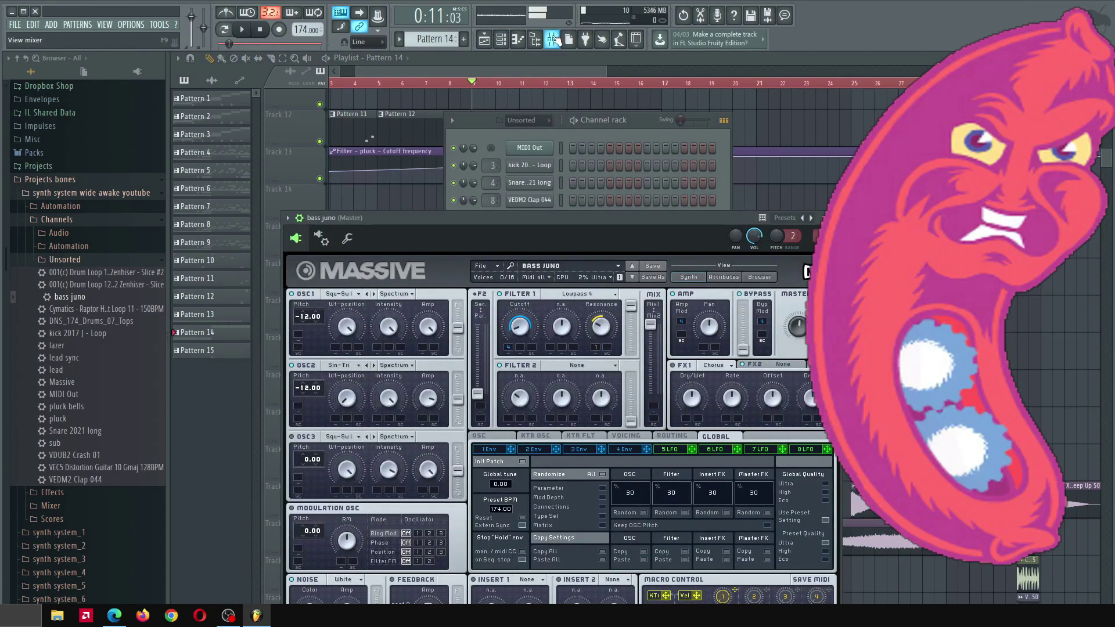
key("F9")
left_click(545, 168)
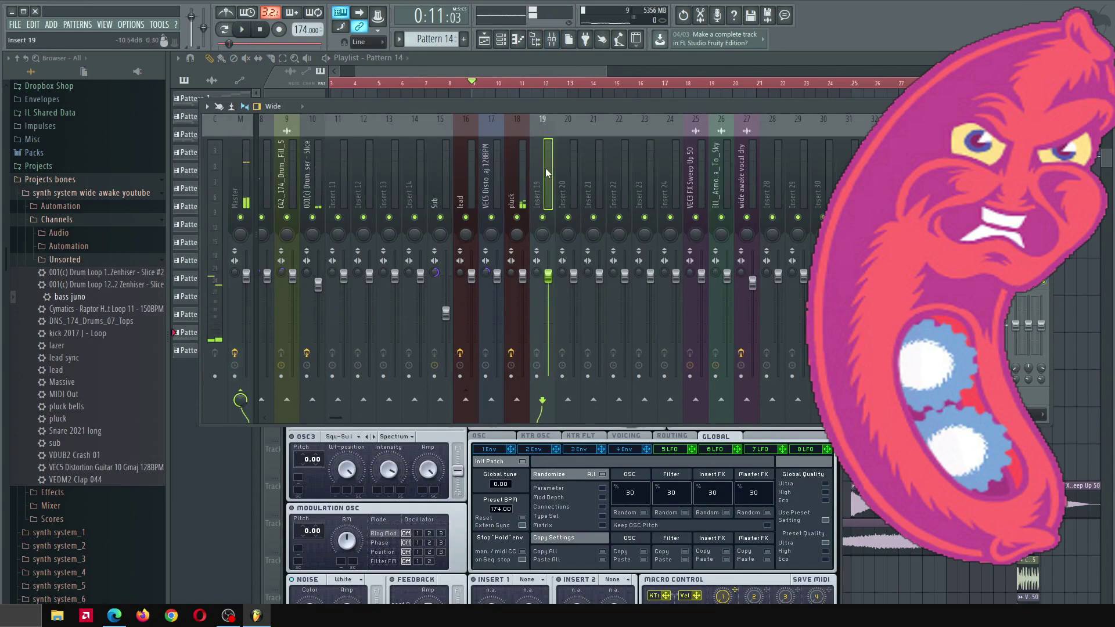
key("ctrl+l")
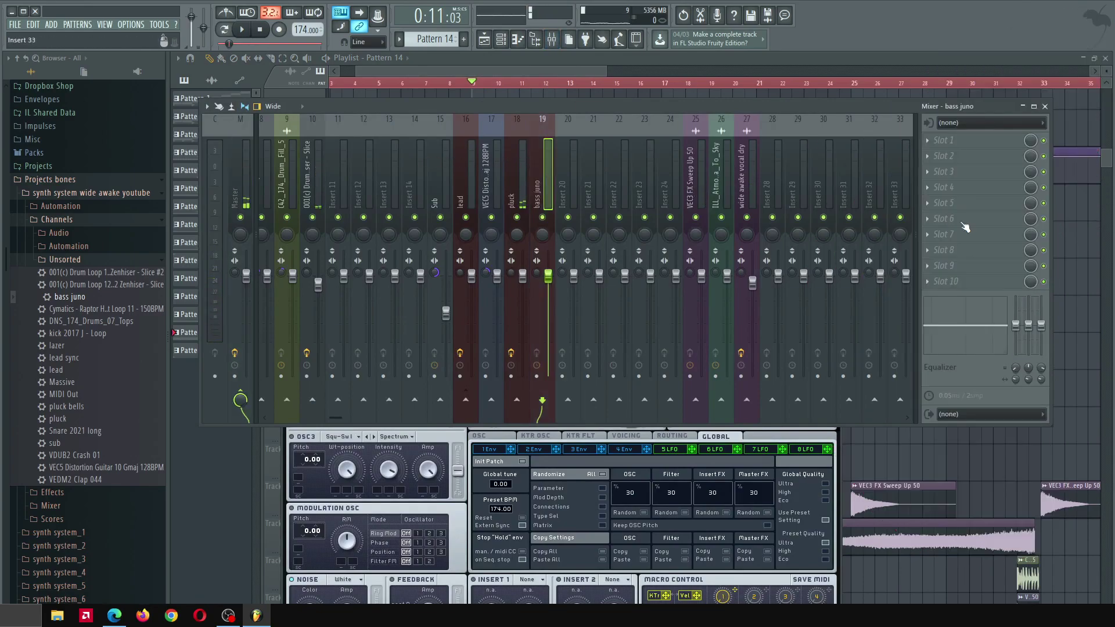
left_click(945, 202)
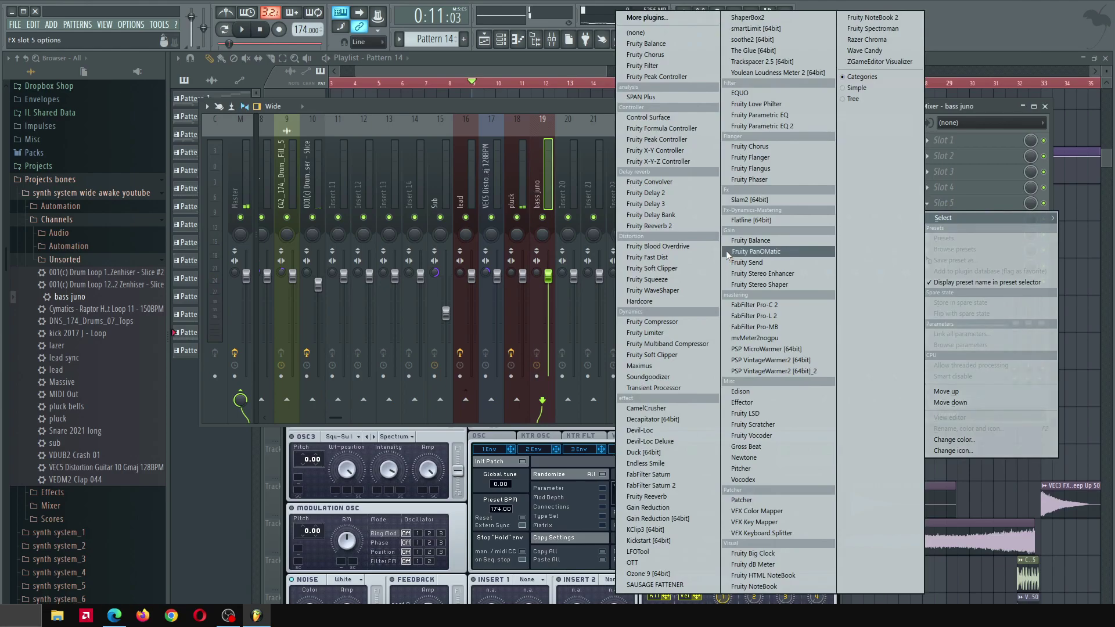
left_click(682, 551)
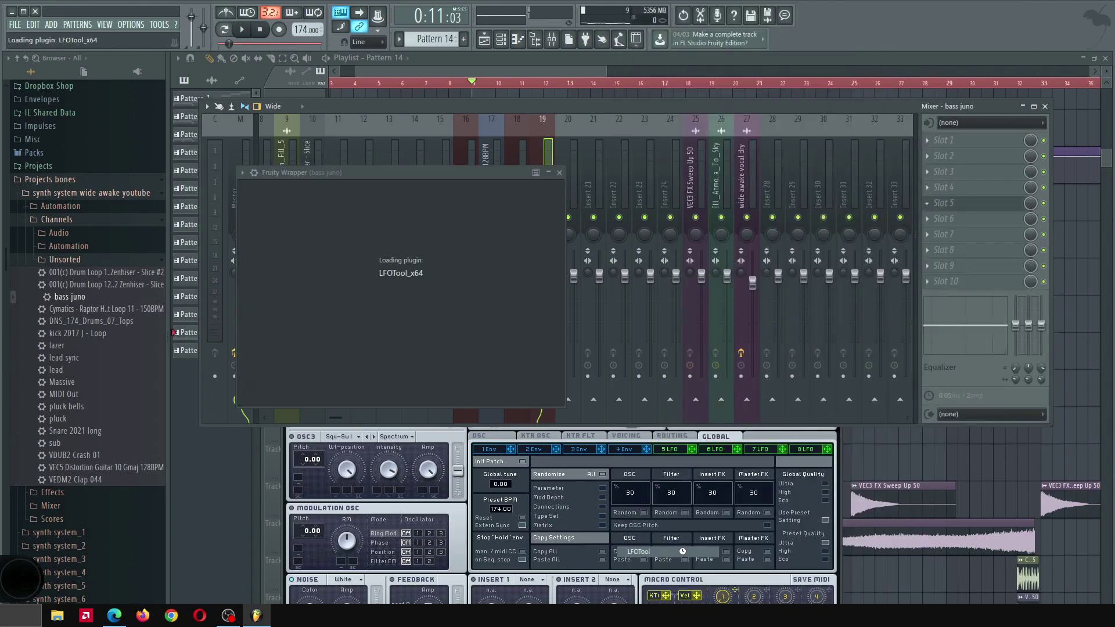
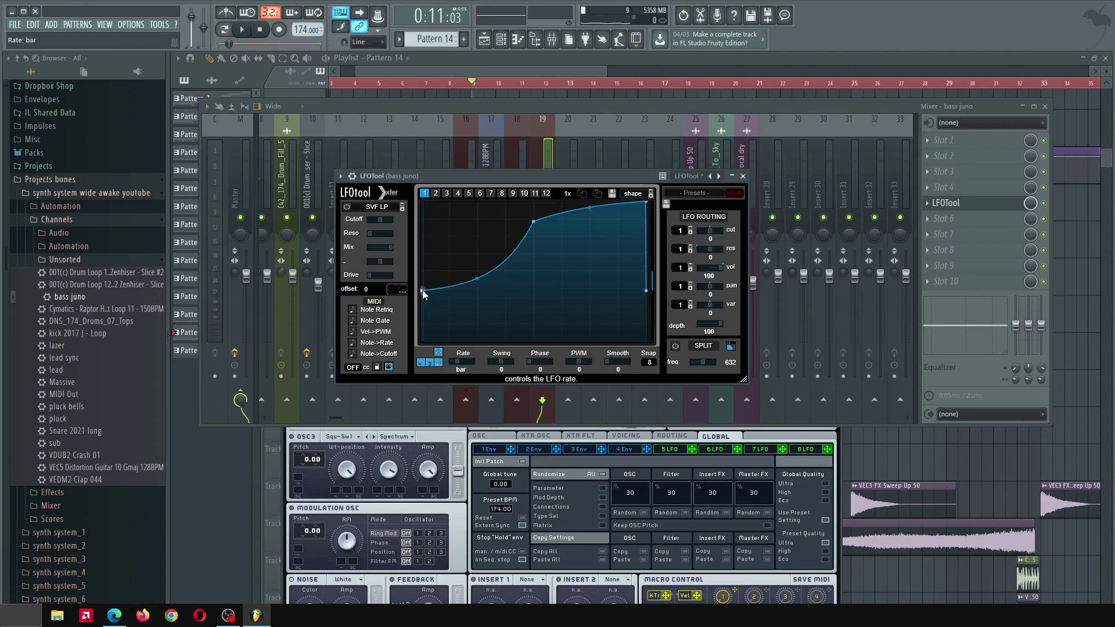
Reshape the bar-rate LFOTool graph into two ramps from 0 to 100%, starting at its beginning and midpoint, each followed by a full-level hold
left_click_drag(423, 292, 415, 358)
left_click(475, 201)
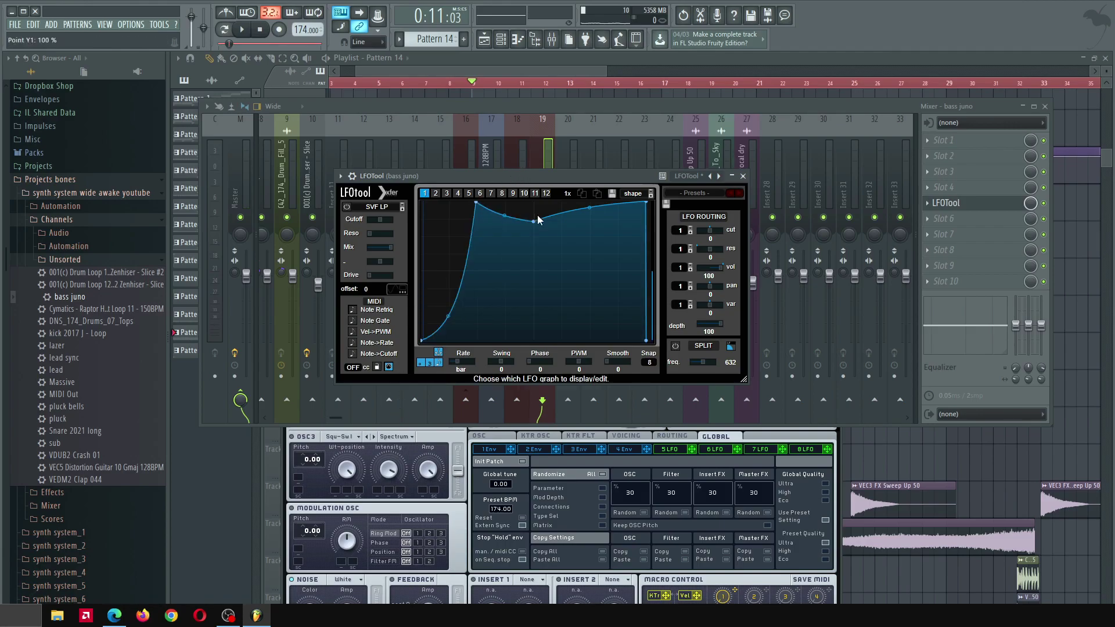
left_click_drag(534, 220, 535, 188)
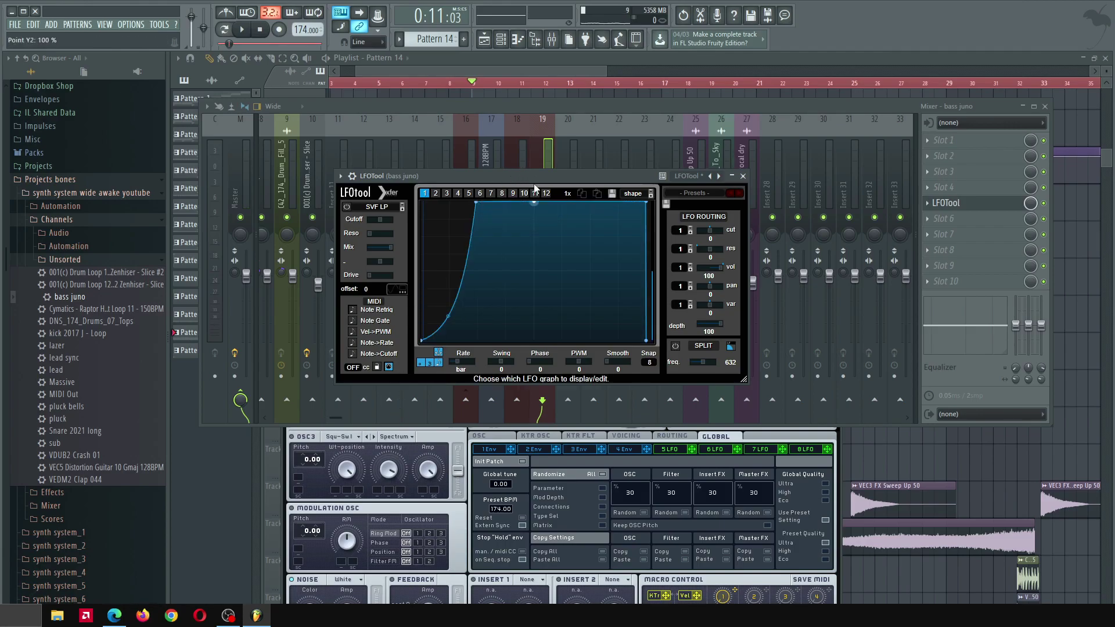
left_click(536, 336)
left_click_drag(534, 332, 534, 341)
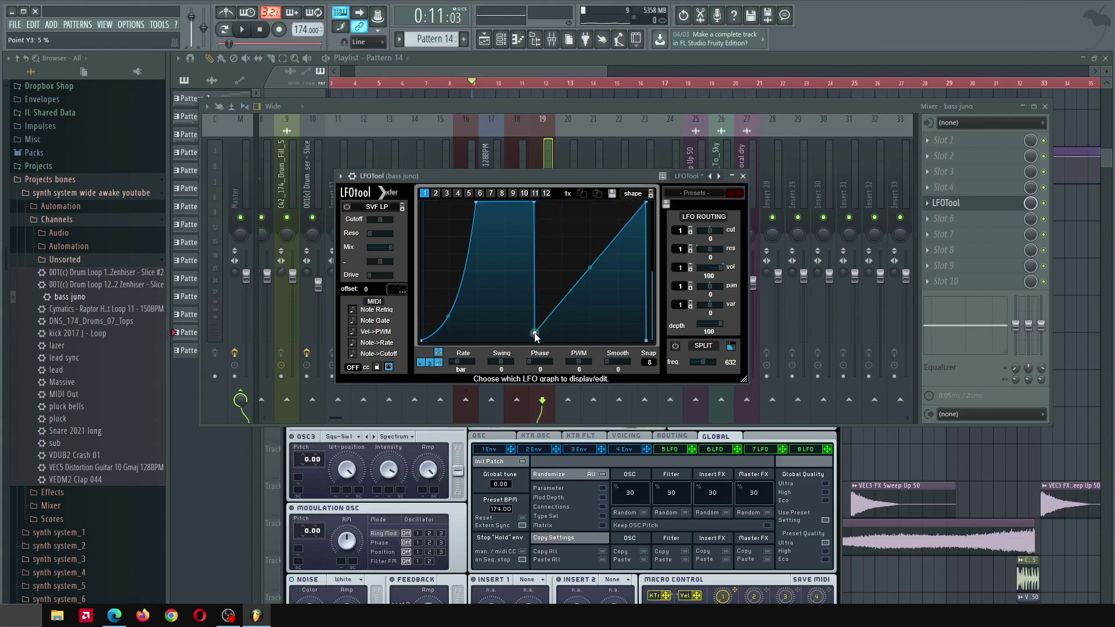
double_click(588, 203)
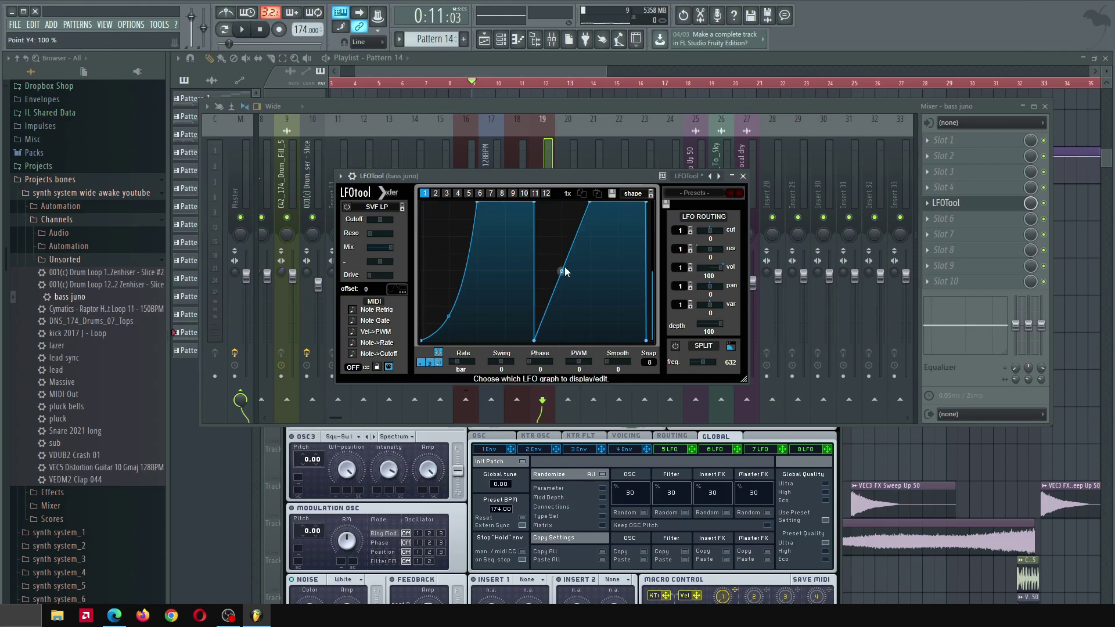
Play the bass juno part from bar 9 with the mixer open to judge its level and pumping
left_click(497, 38)
key("space")
left_click(552, 39)
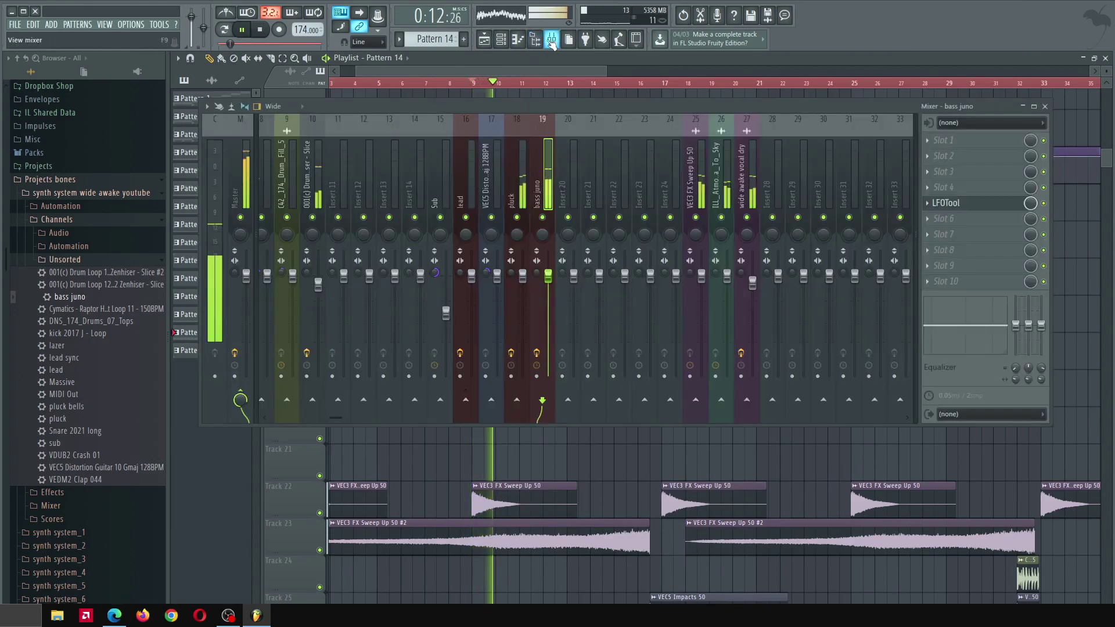
Play the arrangement from bar 1 and check the mixer and channel rack during playback
left_click(551, 39)
key("space")
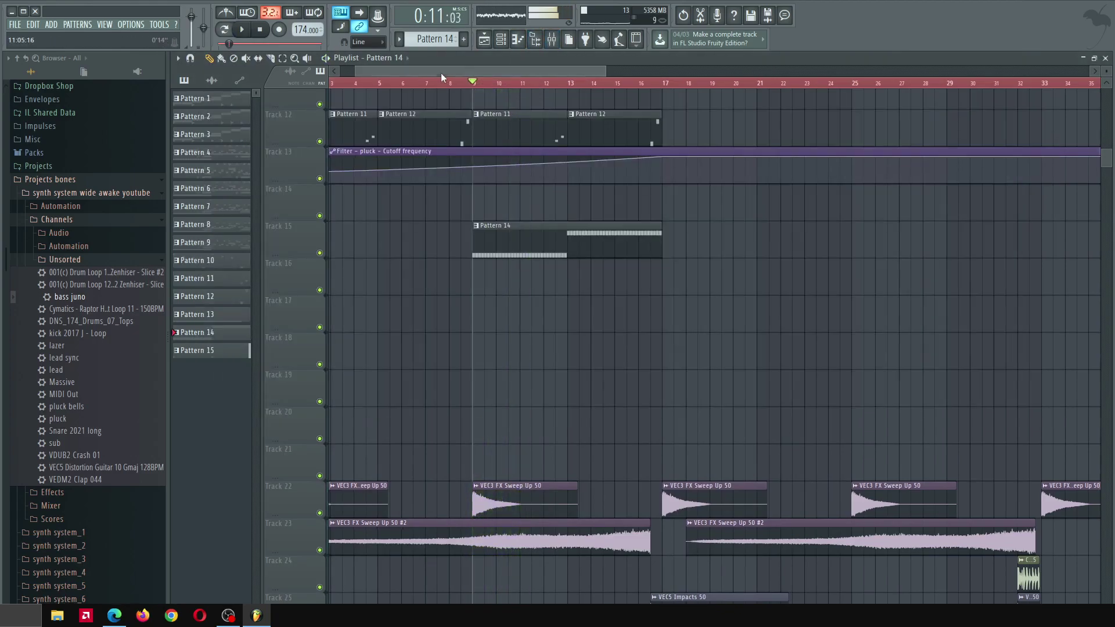
left_click_drag(444, 72, 329, 72)
left_click(331, 82)
key("space")
scroll(509, 110, "down", 3)
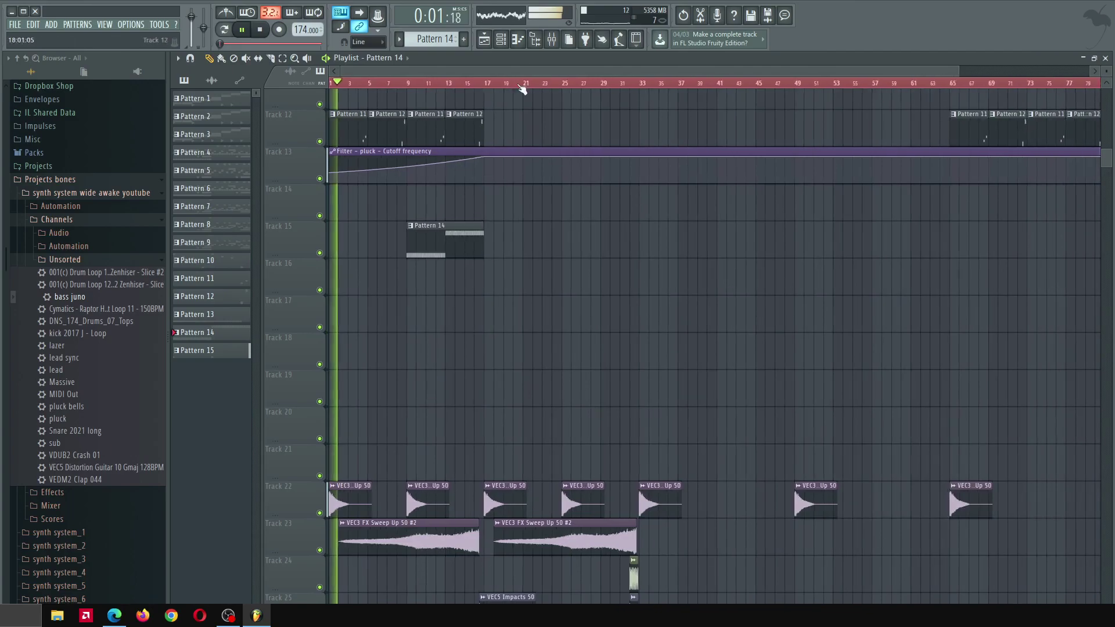
left_click(551, 40)
left_click(500, 39)
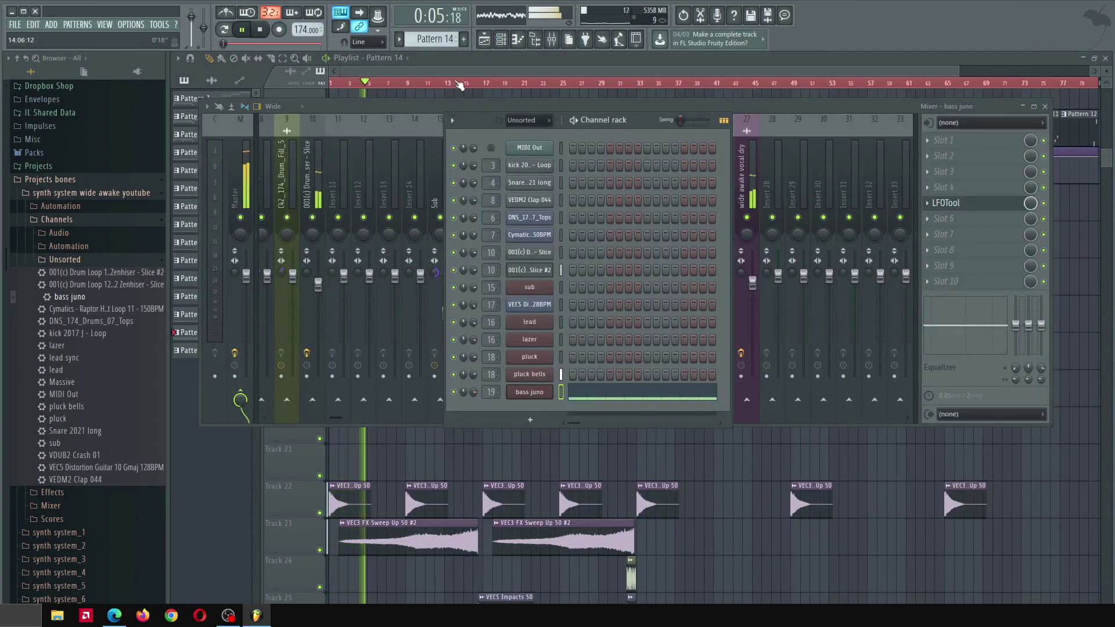
key("F12")
scroll(567, 311, "up", 2)
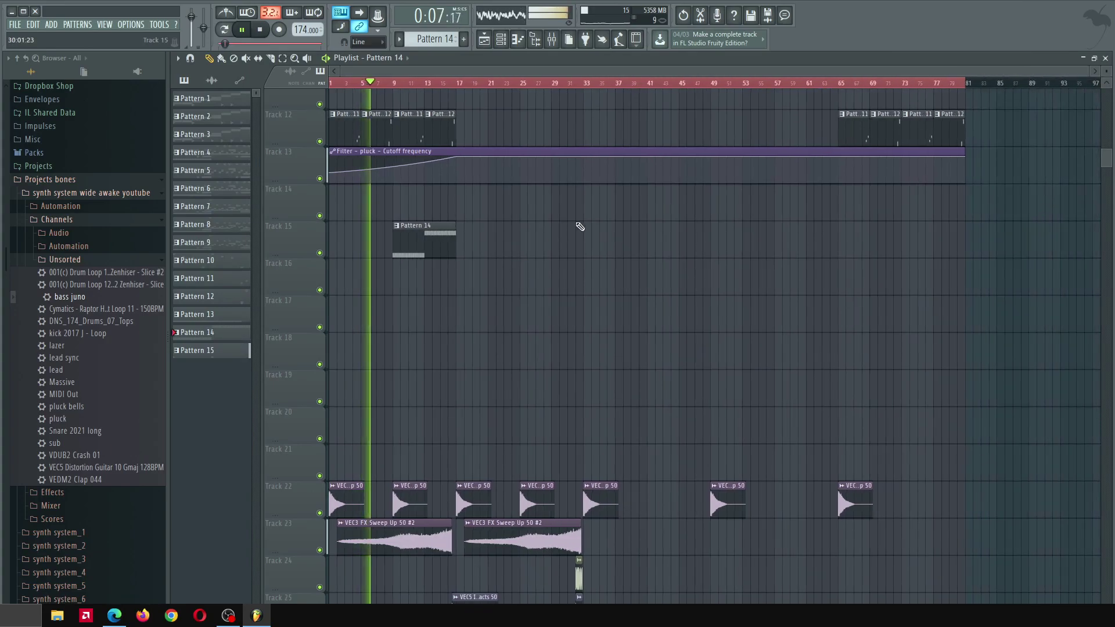
Inspect the Snare 2021 long channel settings and the VEDM2 Clap 044 mixer track while the intro plays
scroll(566, 229, "up", 5)
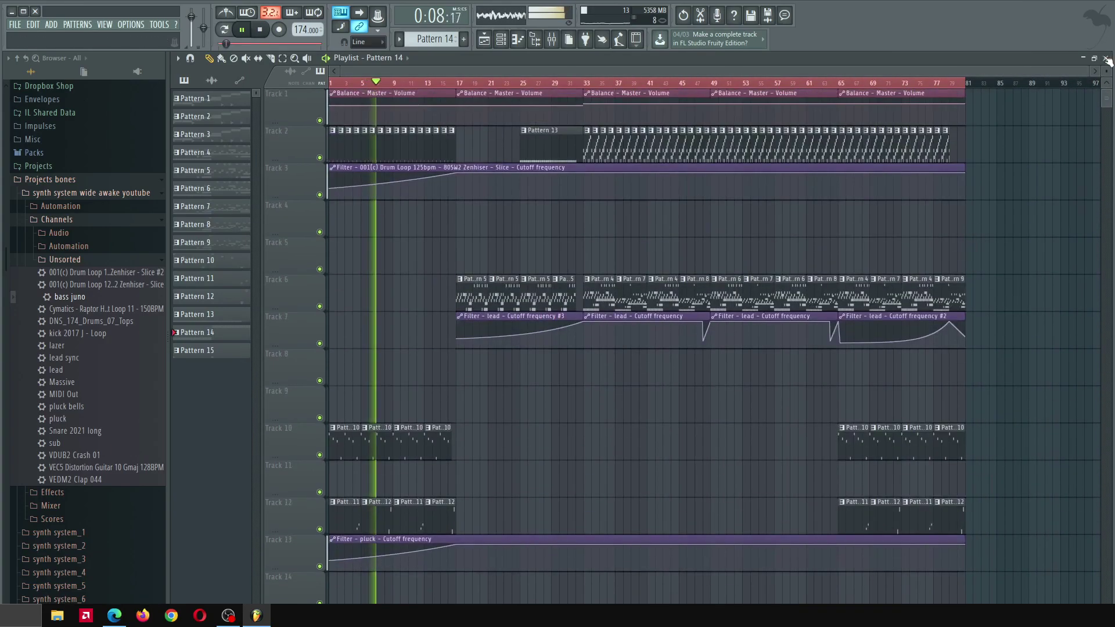
left_click(503, 40)
left_click(529, 183)
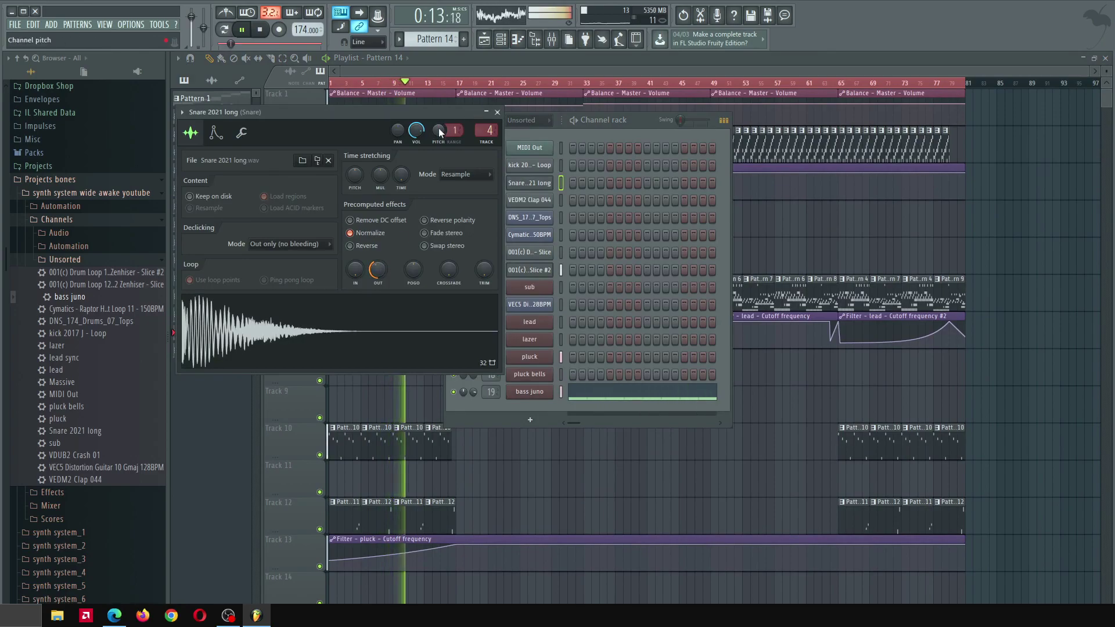
left_click(513, 131)
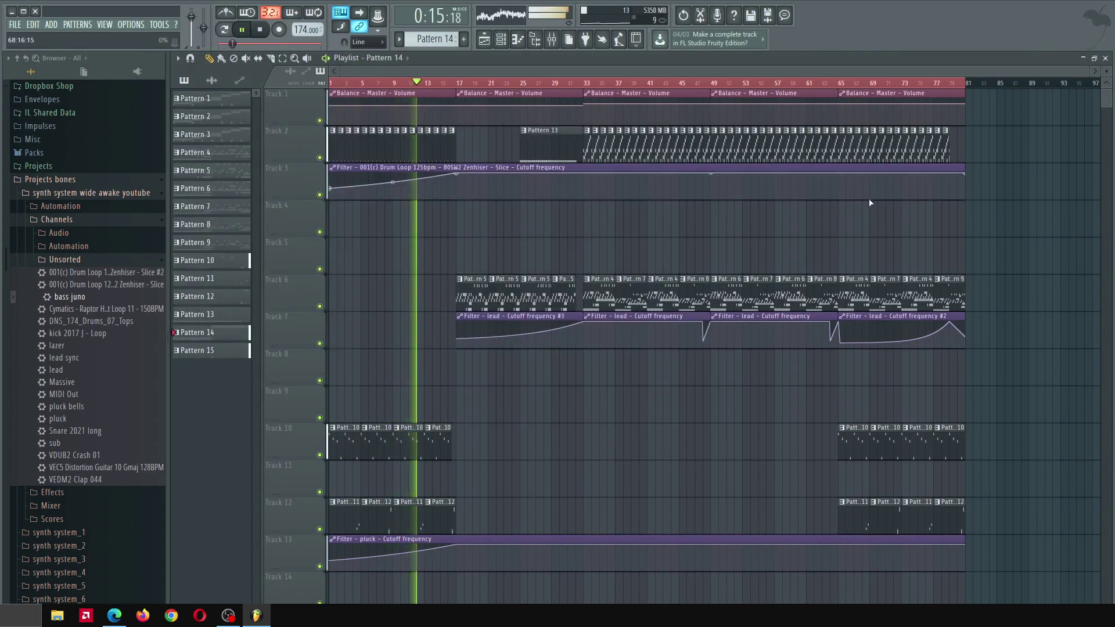
scroll(969, 112, "down", 3)
left_click(552, 39)
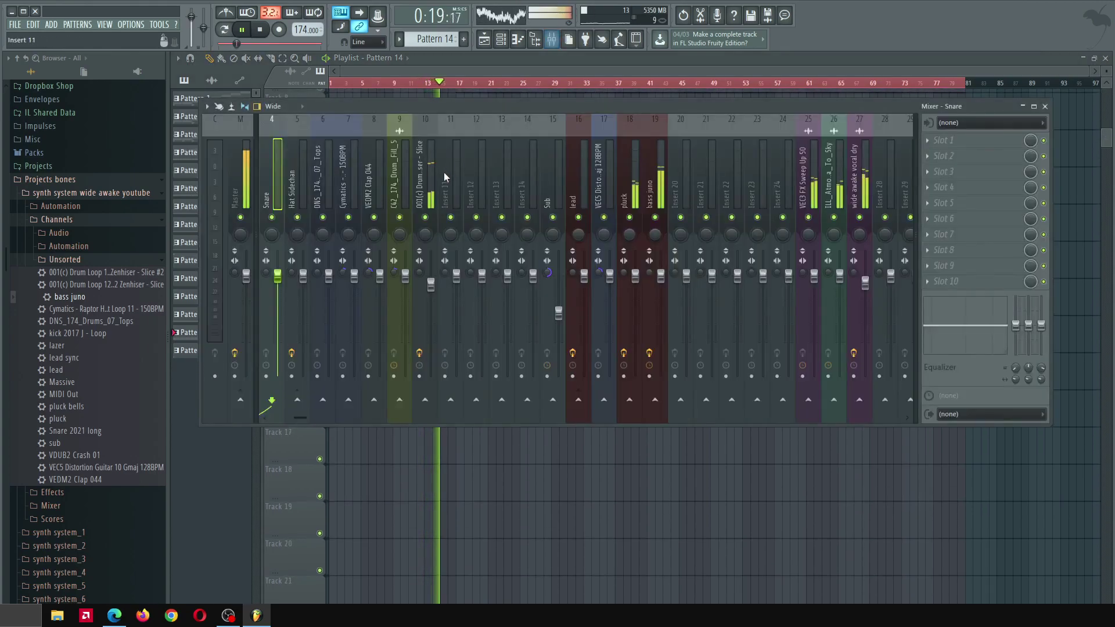
left_click(374, 182)
left_click(521, 71)
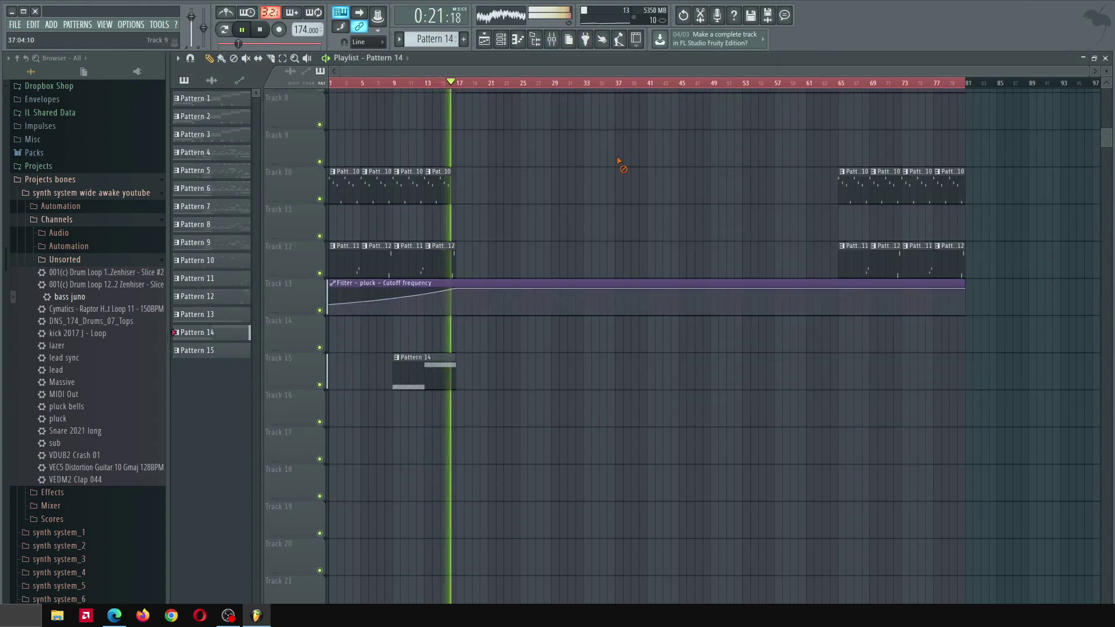
Trim the Pattern 14 clip on Track 15 to end with the last intro Pattern 10 clip, and play from bar 13
scroll(517, 323, "up", 5)
key("space")
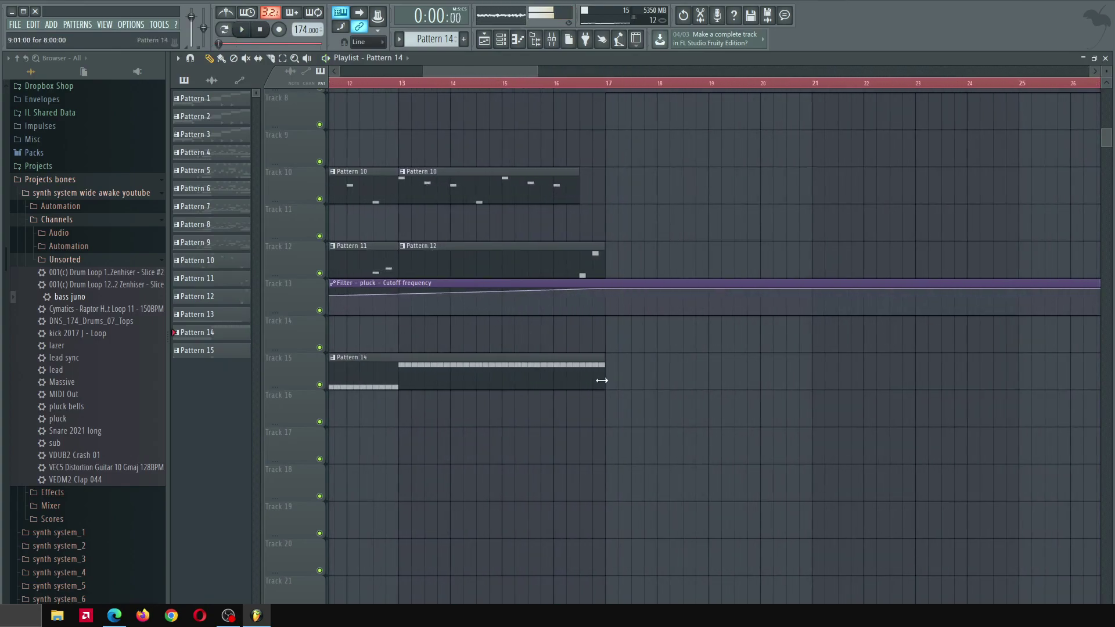
left_click(401, 86)
key("space")
Check the VEC5 Impacts 50 channel settings and its level on mixer track 25 as the intro's first impact plays
scroll(639, 290, "down", 5)
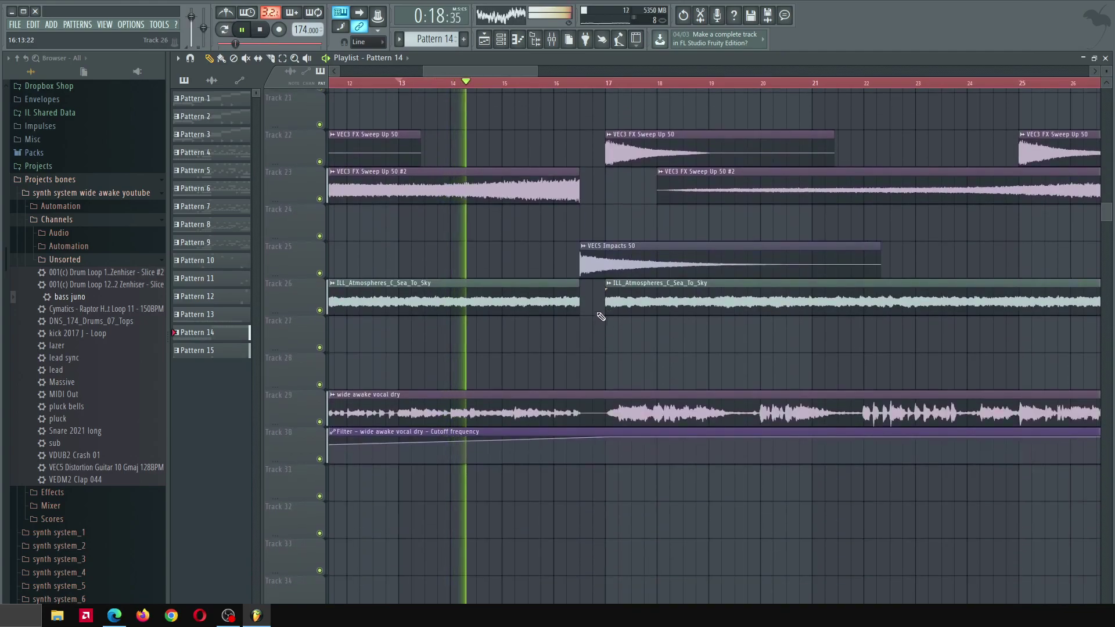
scroll(601, 316, "down", 6)
left_click(503, 246)
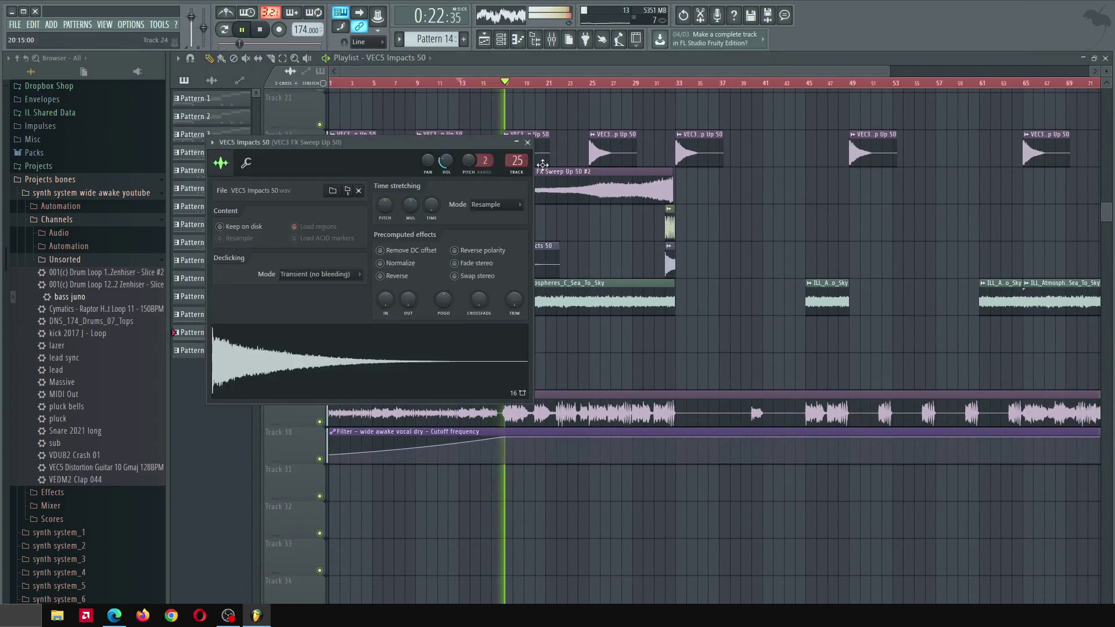
left_click(553, 46)
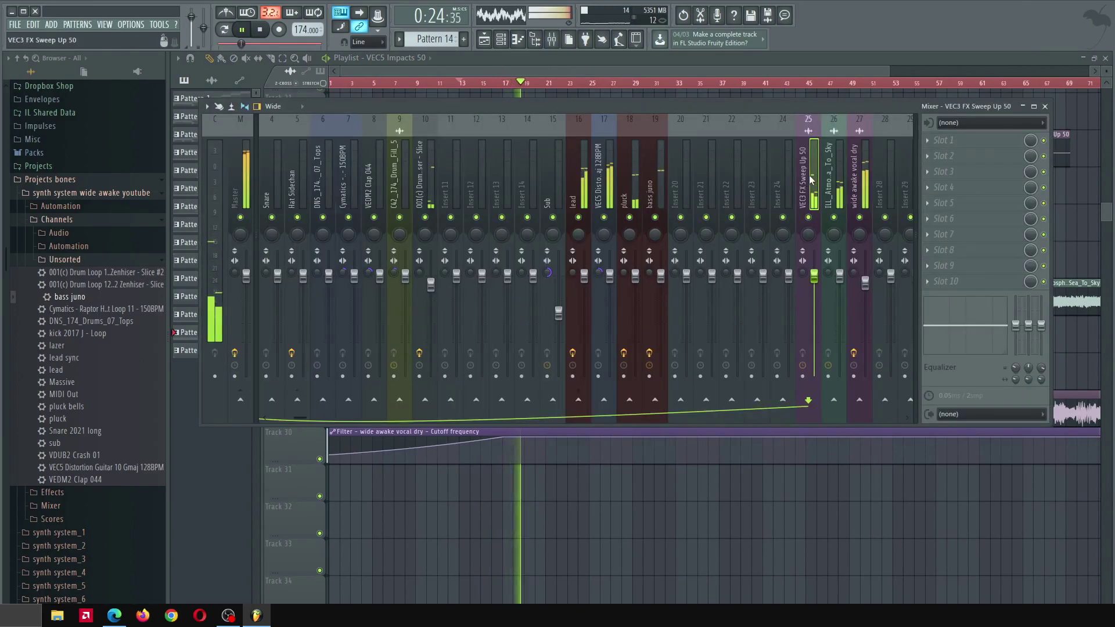
left_click(553, 71)
scroll(738, 217, "down", 2)
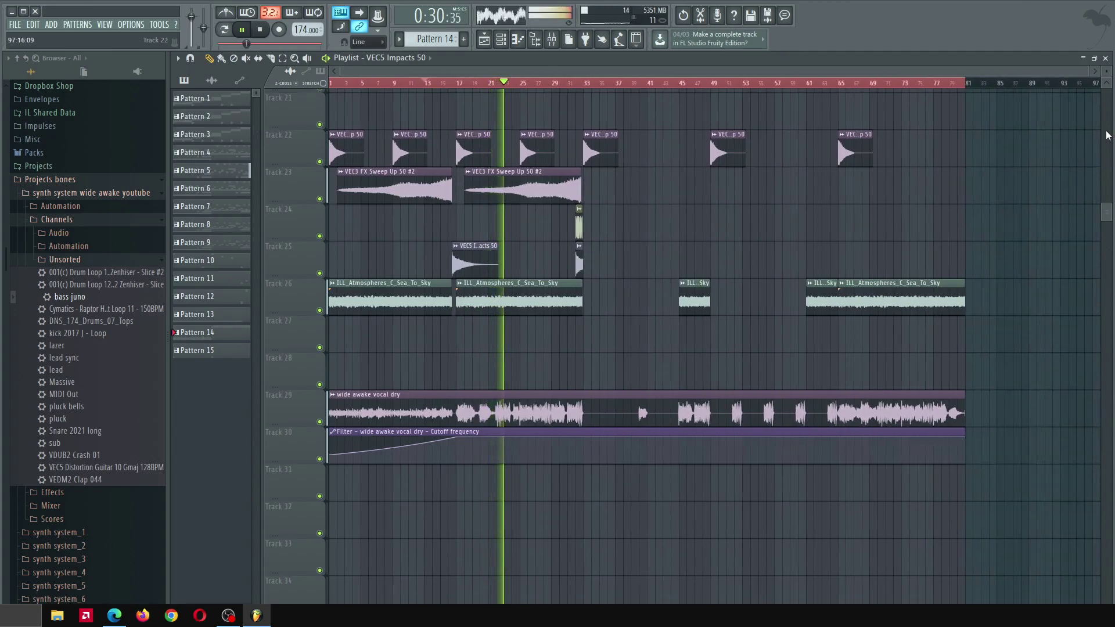
Listen to the transition into the drop at bar 33 while reviewing the playlist tracks, and stop playback
left_click_drag(1106, 212, 1106, 67)
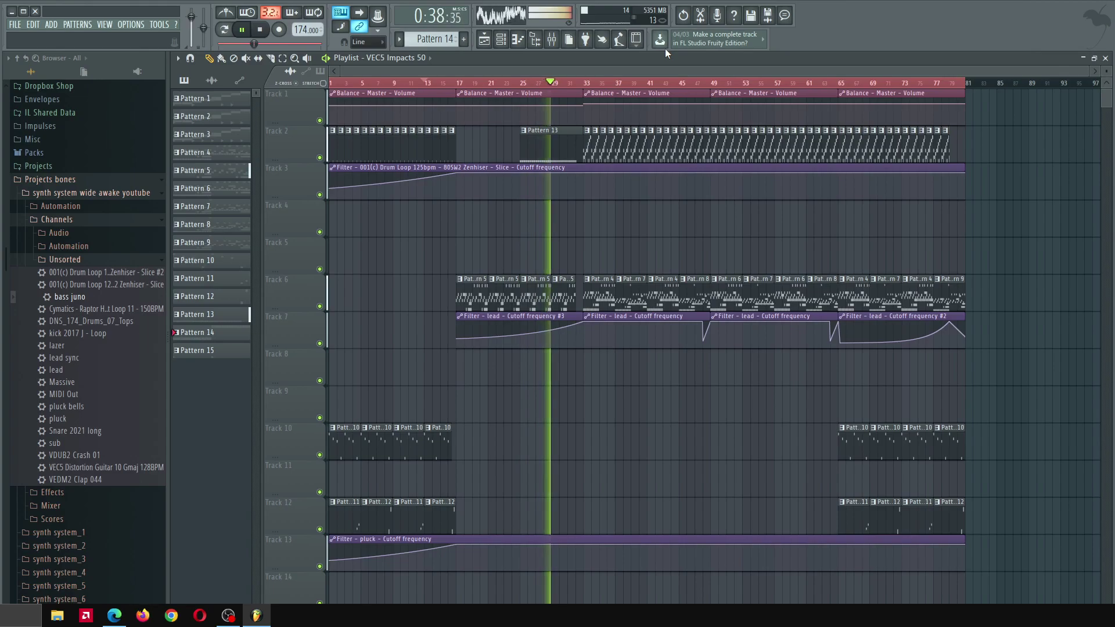
left_click_drag(1106, 97, 1108, 231)
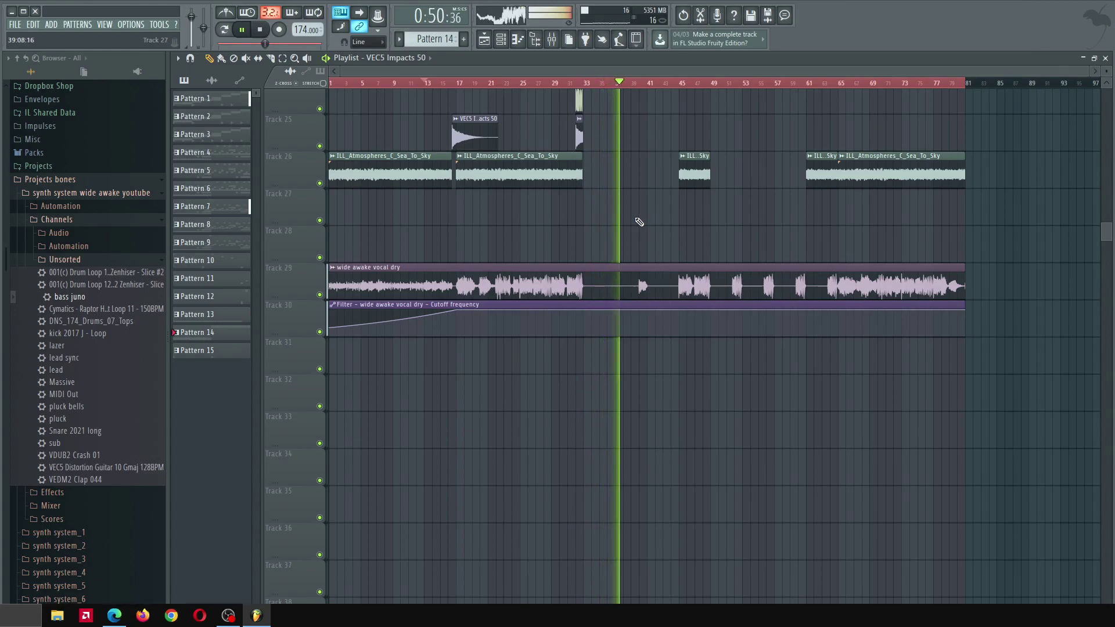
key("space")
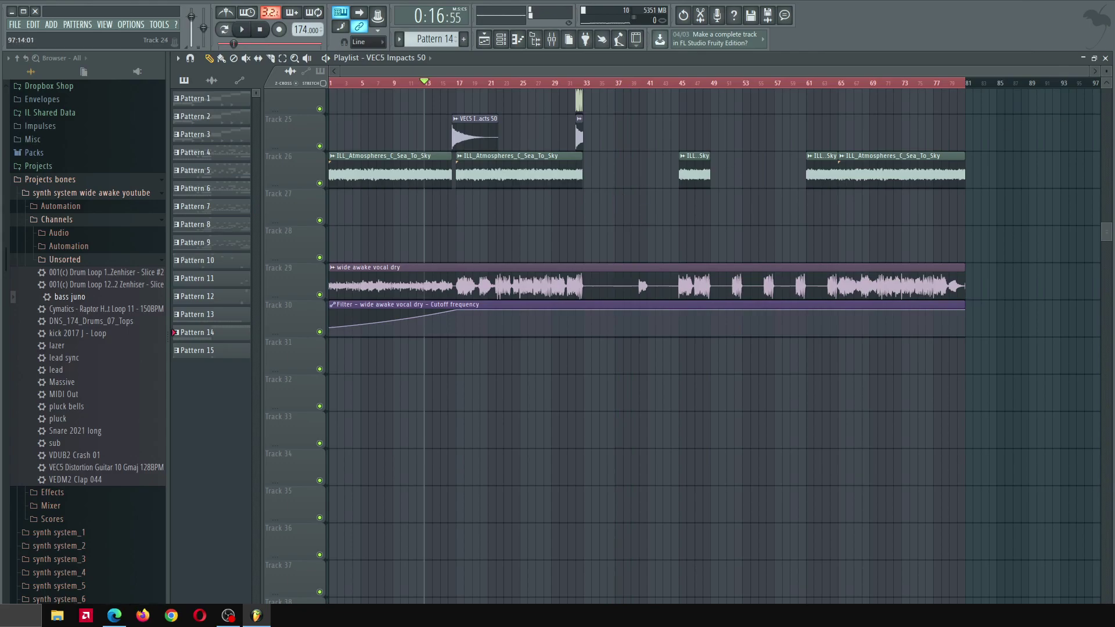
Duplicate all playlist clips so the copied arrangement starts at bar 81, and deselect them
left_click_drag(1107, 232, 1086, 24)
left_click_drag(1108, 69, 1108, 65)
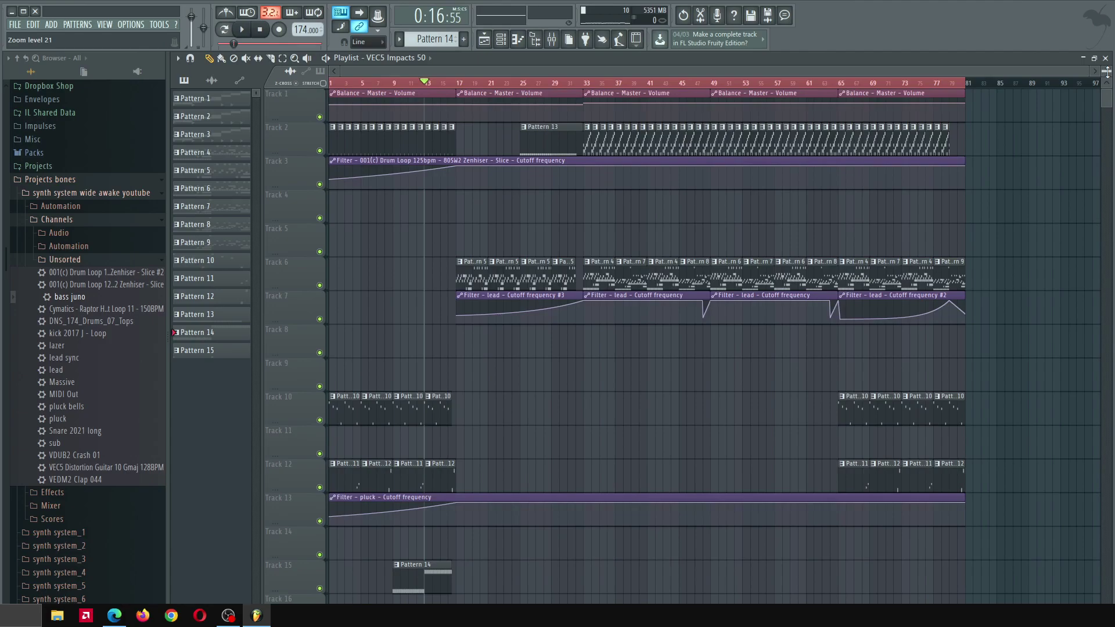
key("ctrl+a")
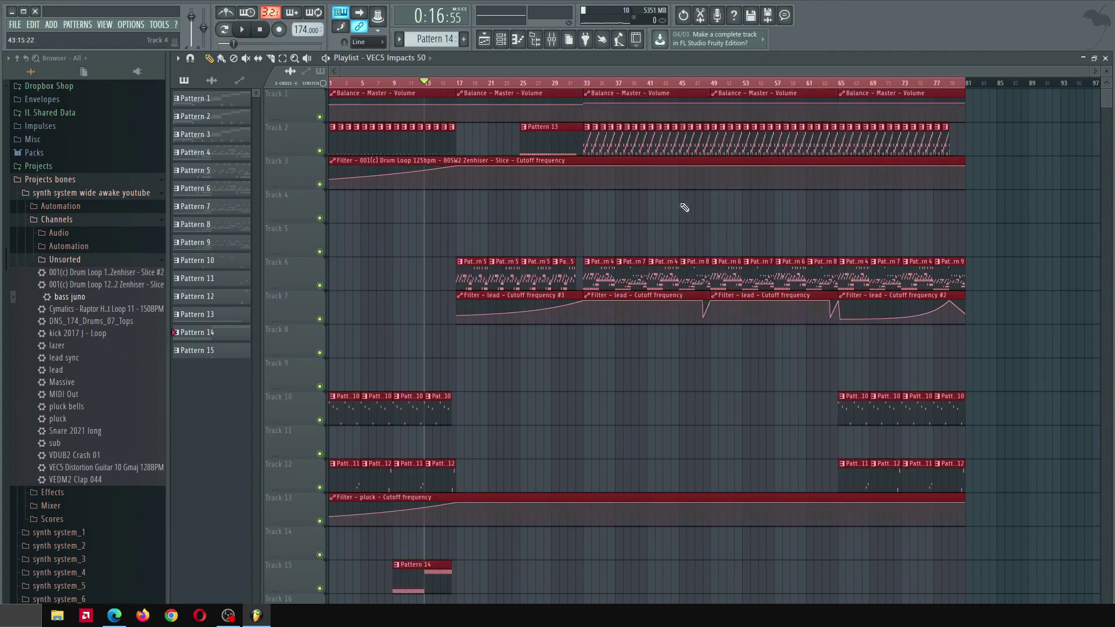
scroll(972, 207, "up", 10)
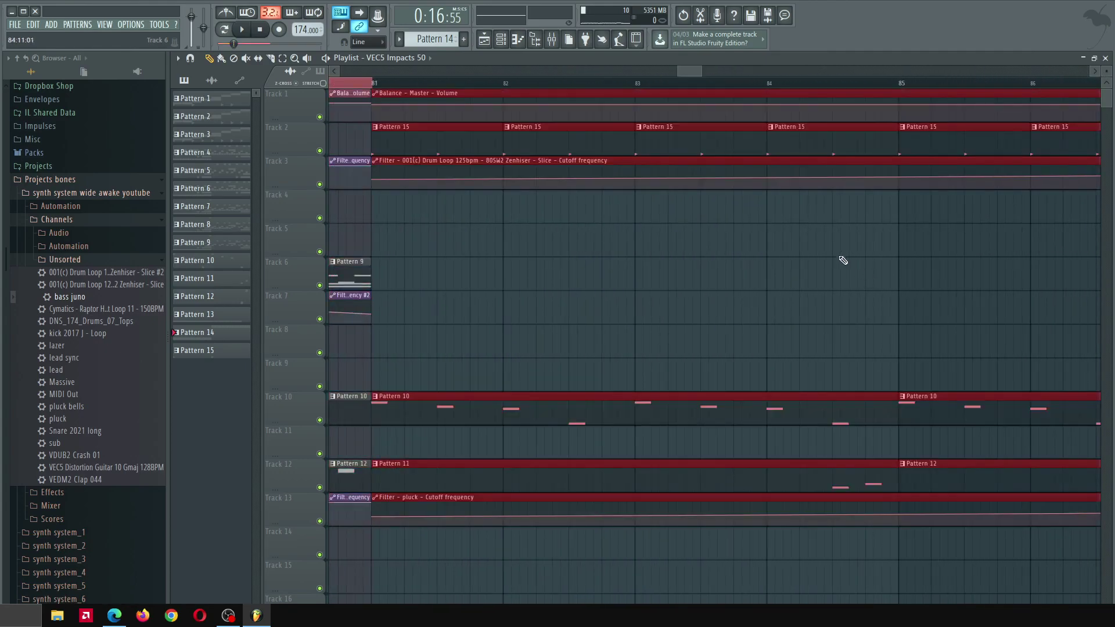
scroll(843, 260, "down", 10)
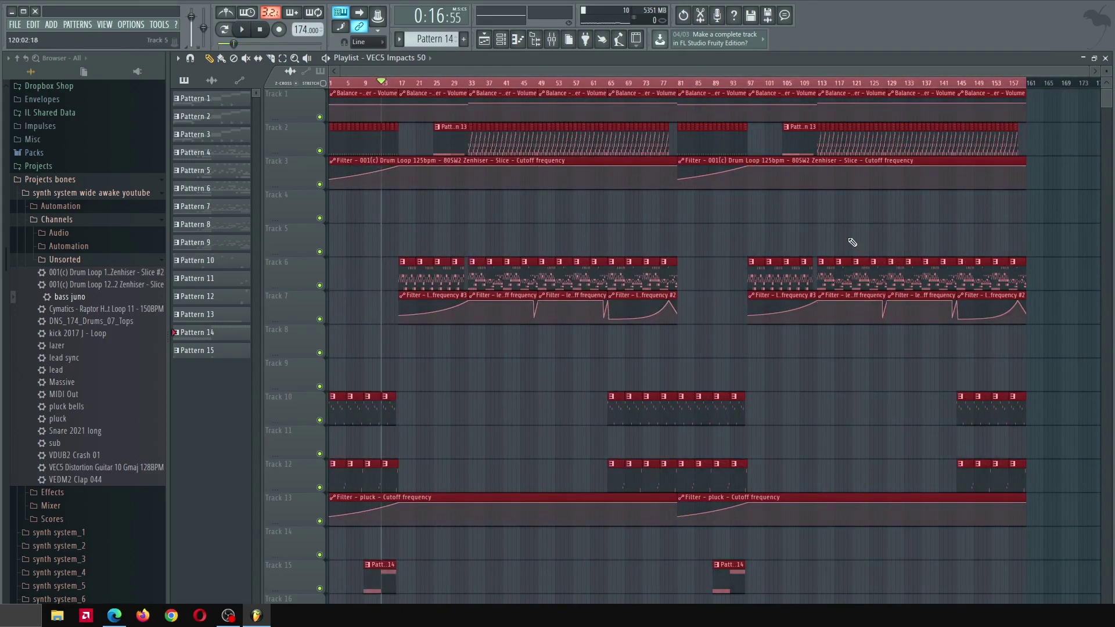
key("ctrl+d")
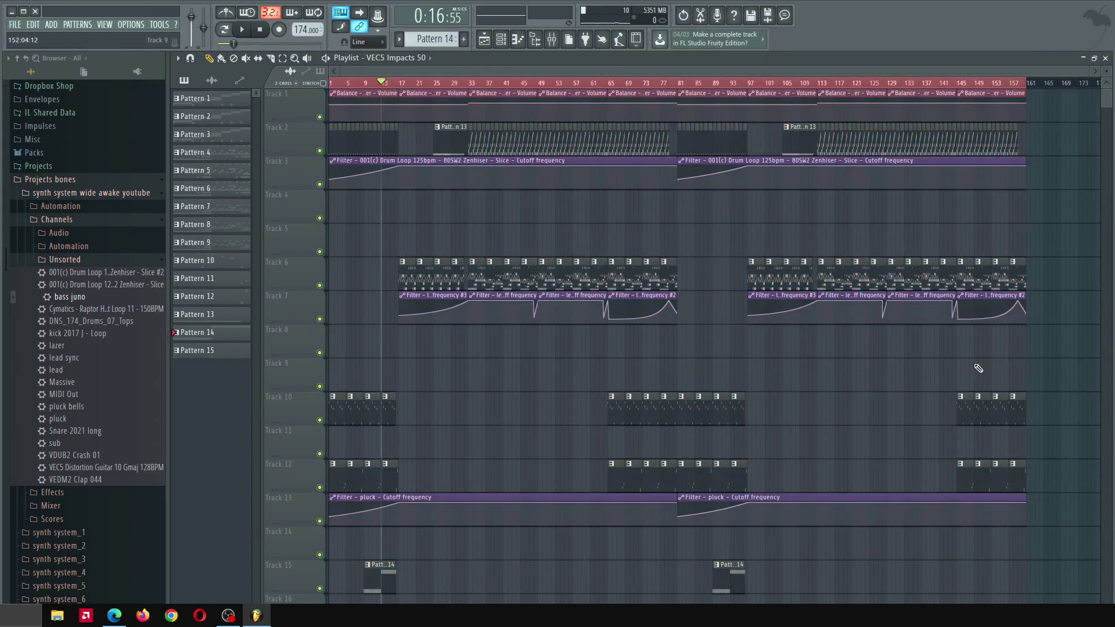
Add a VEC3 FX Sweep Up 50 clip on Track 22 at bar 161 and extend the last atmosphere clip to bar 169
scroll(991, 366, "down", 8)
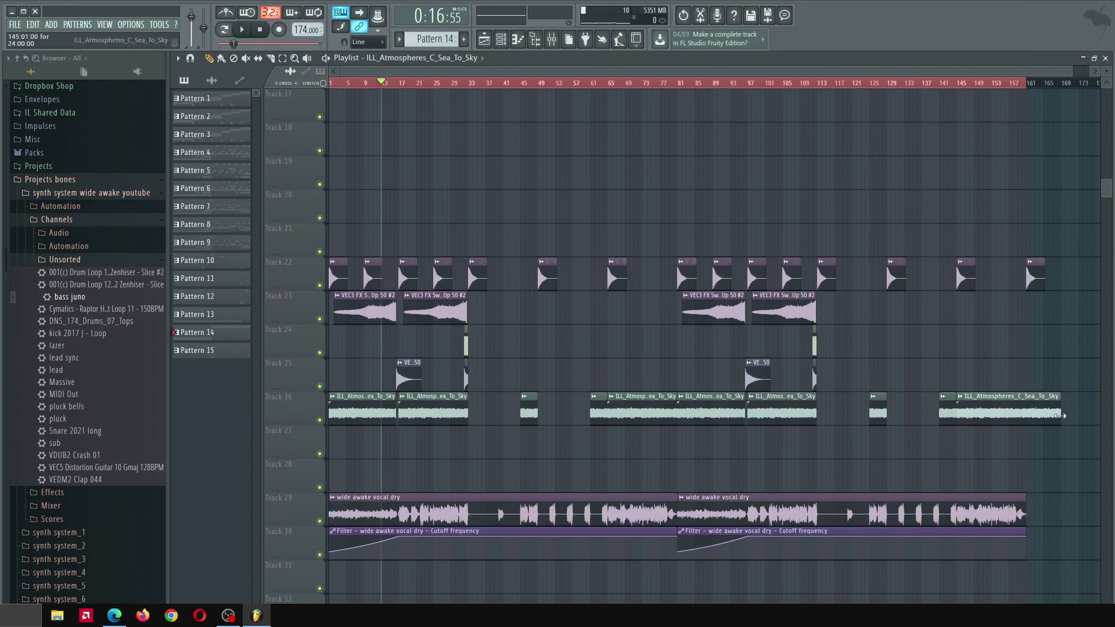
key("ctrl+a")
scroll(758, 266, "up", 8)
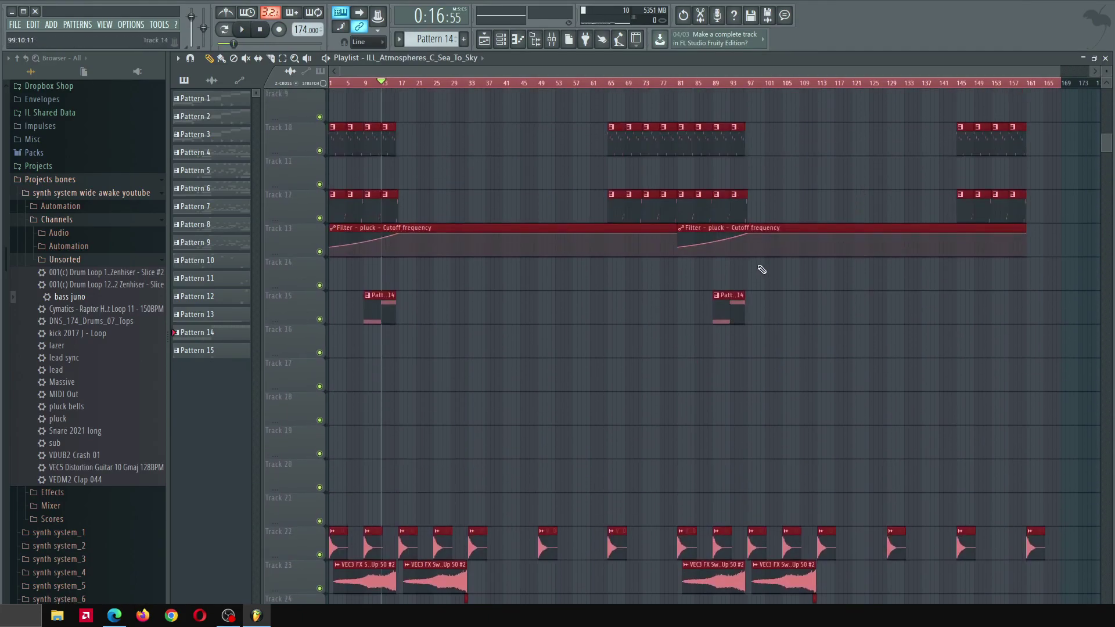
scroll(731, 359, "up", 5)
scroll(732, 359, "up", 2)
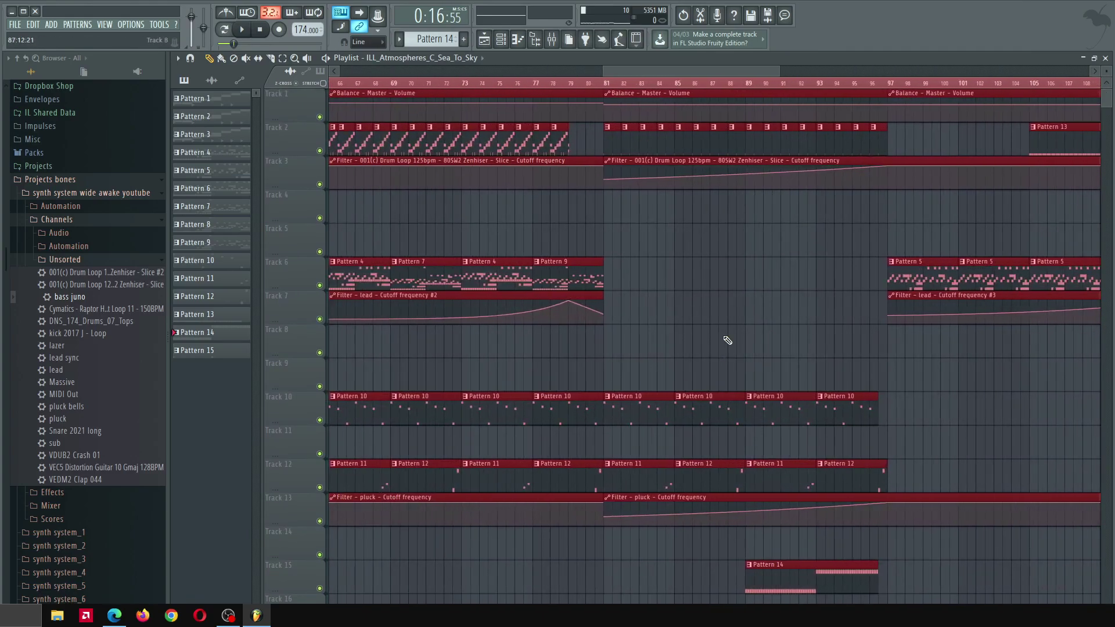
scroll(728, 340, "down", 5)
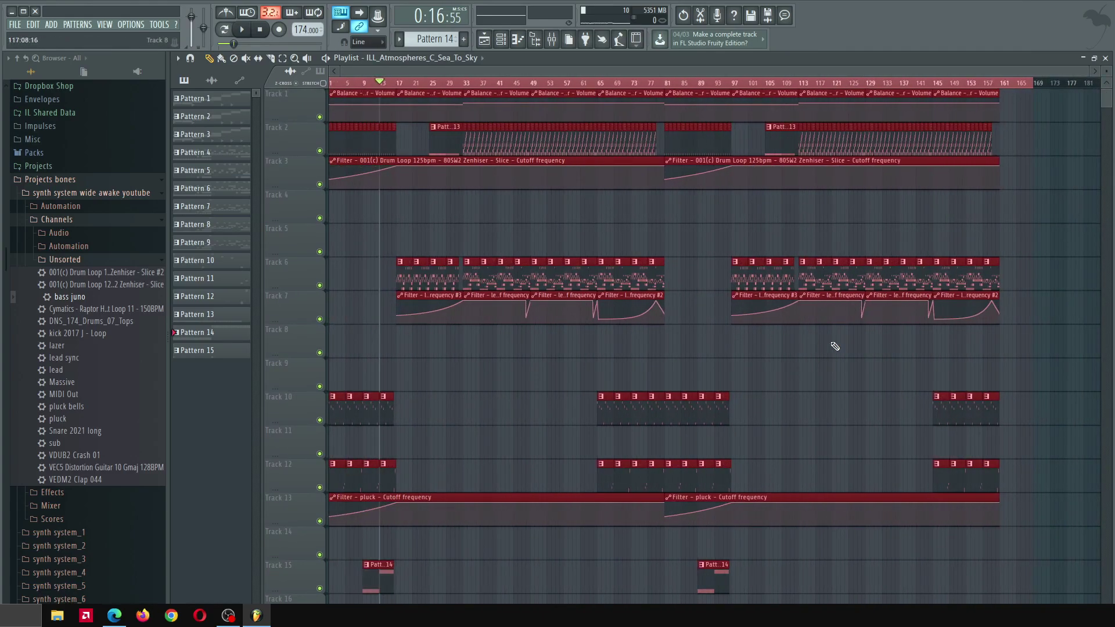
scroll(812, 343, "down", 6)
Load Fruity Filter in slot 5 of the ILL_Atmospheres_C_Sea_To_Sky mixer track
double_click(1008, 279)
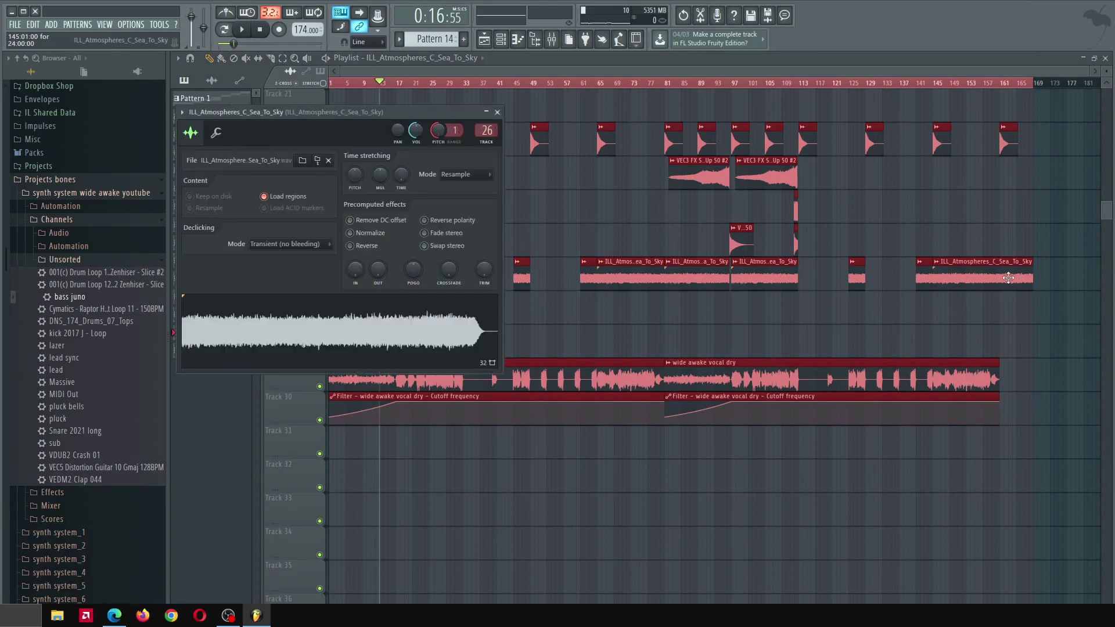
left_click(941, 188, "ctrl")
double_click(1005, 274)
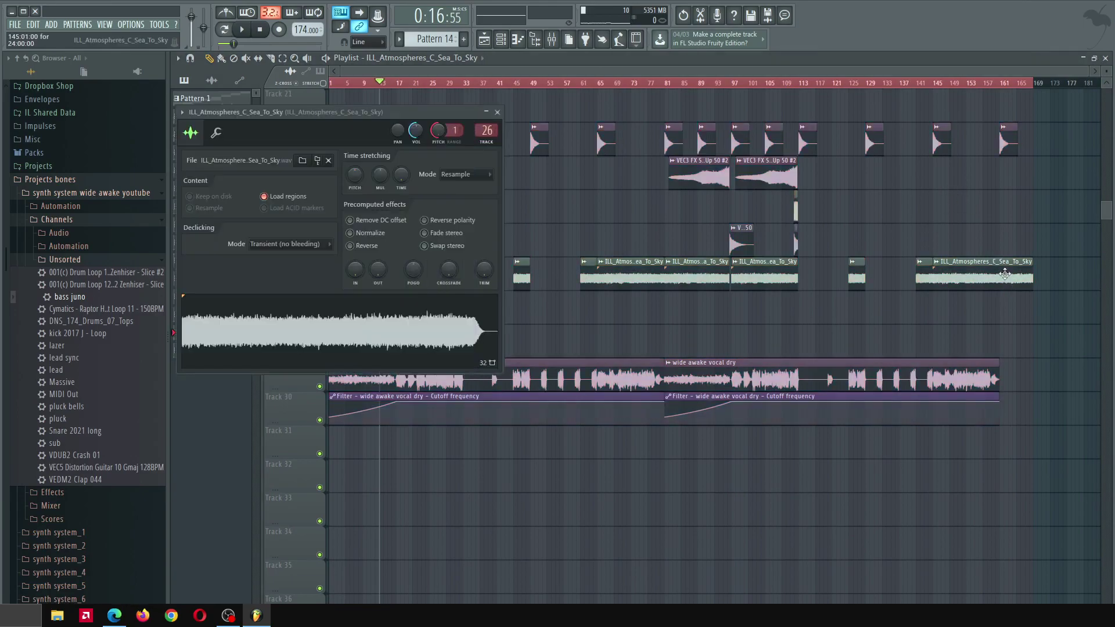
left_click(551, 39)
left_click(974, 212)
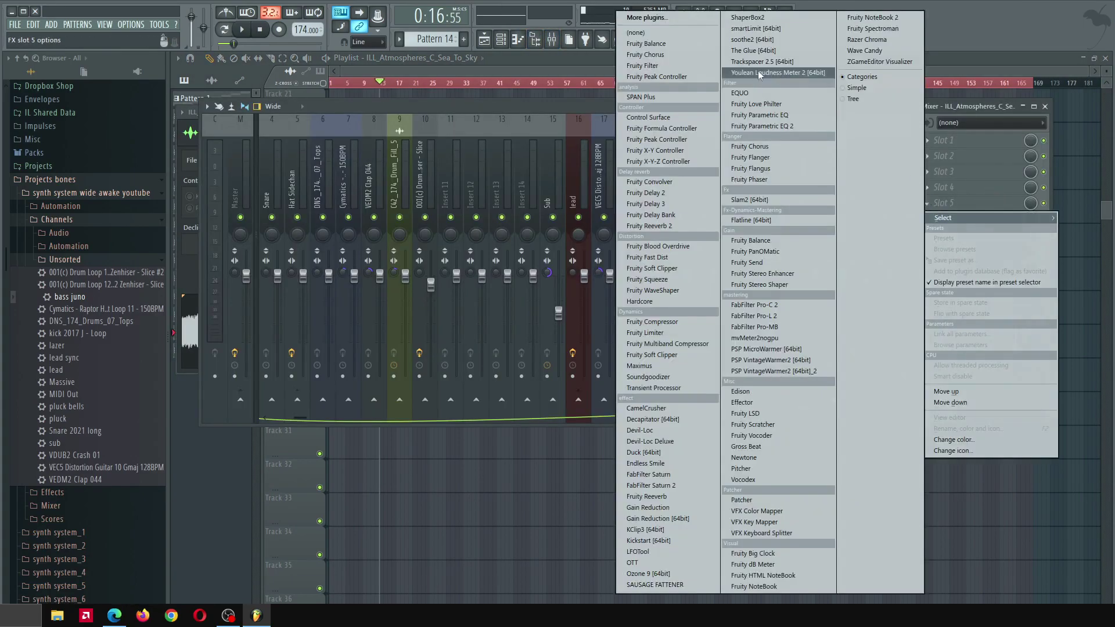
left_click(643, 66)
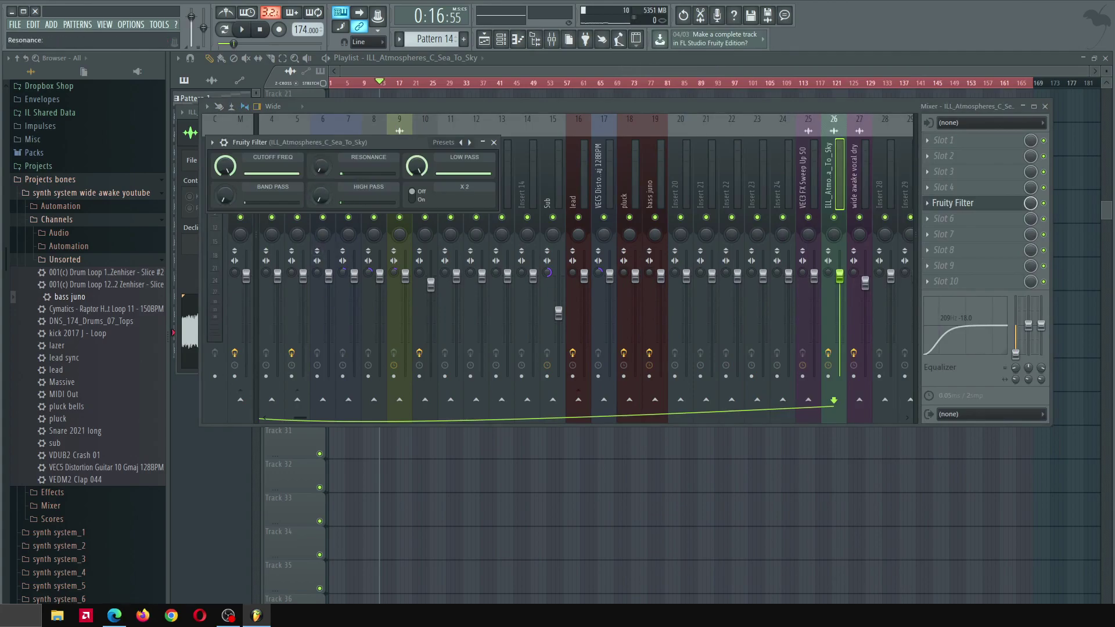
Create a cutoff automation clip for the atmosphere filter on Track 27 and ramp it down from bar 161 to bar 169
right_click(247, 176)
left_click(277, 240)
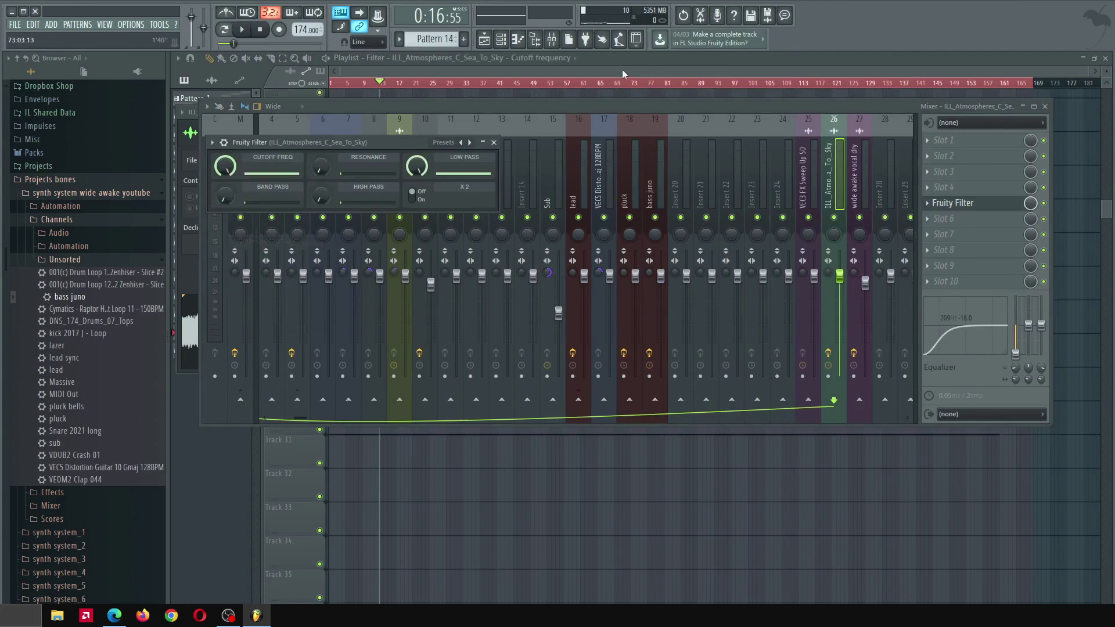
left_click_drag(799, 100, 784, 323)
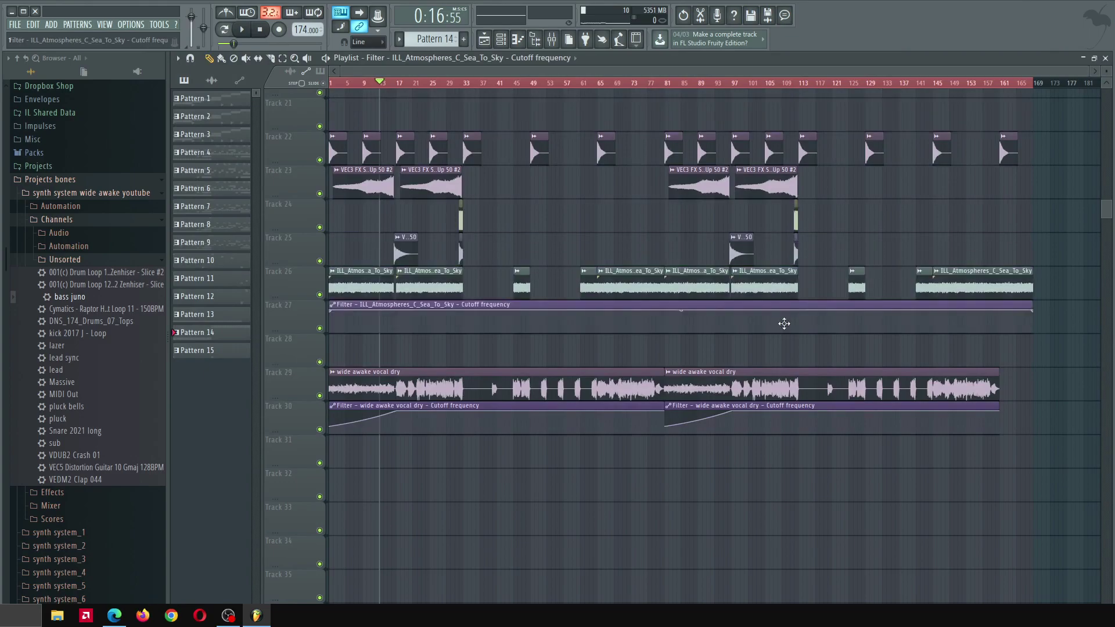
scroll(991, 343, "up", 10)
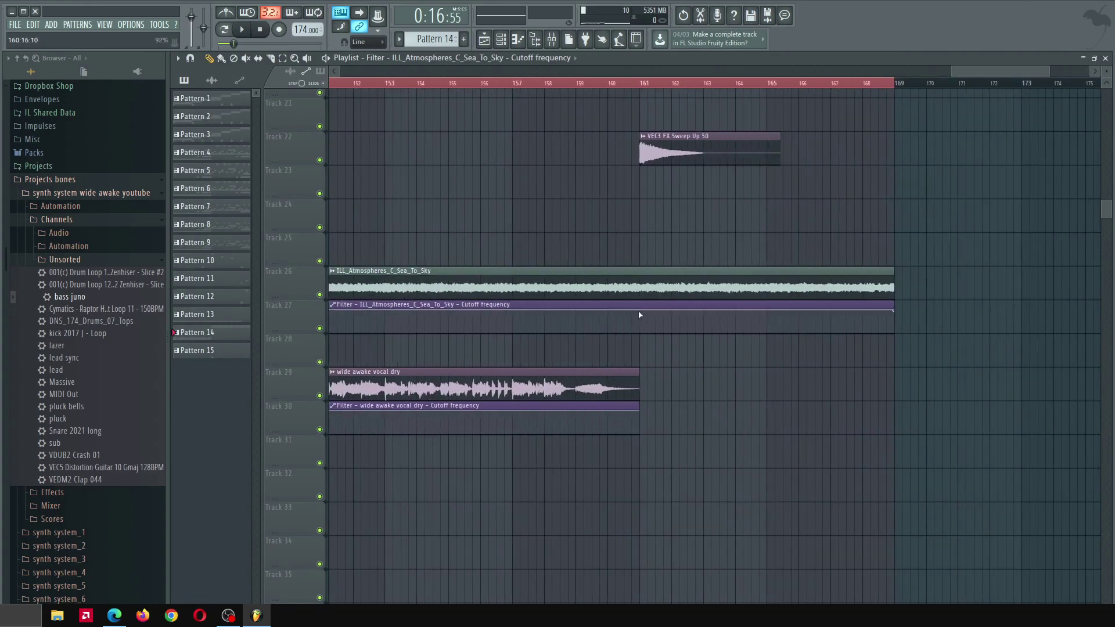
left_click_drag(894, 312, 895, 348)
Extend the second wide awake vocal dry clip and its cutoff automation to bar 169, with the cutoff falling from bar 161
left_click_drag(638, 389, 887, 417)
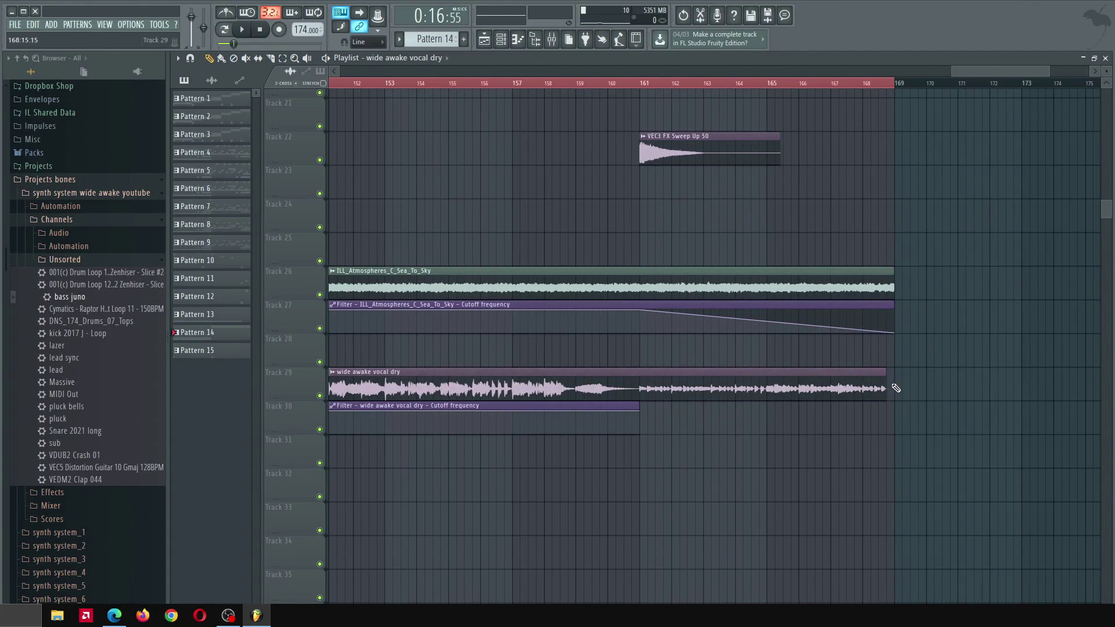
left_click_drag(637, 403, 894, 406)
scroll(826, 287, "down", 5)
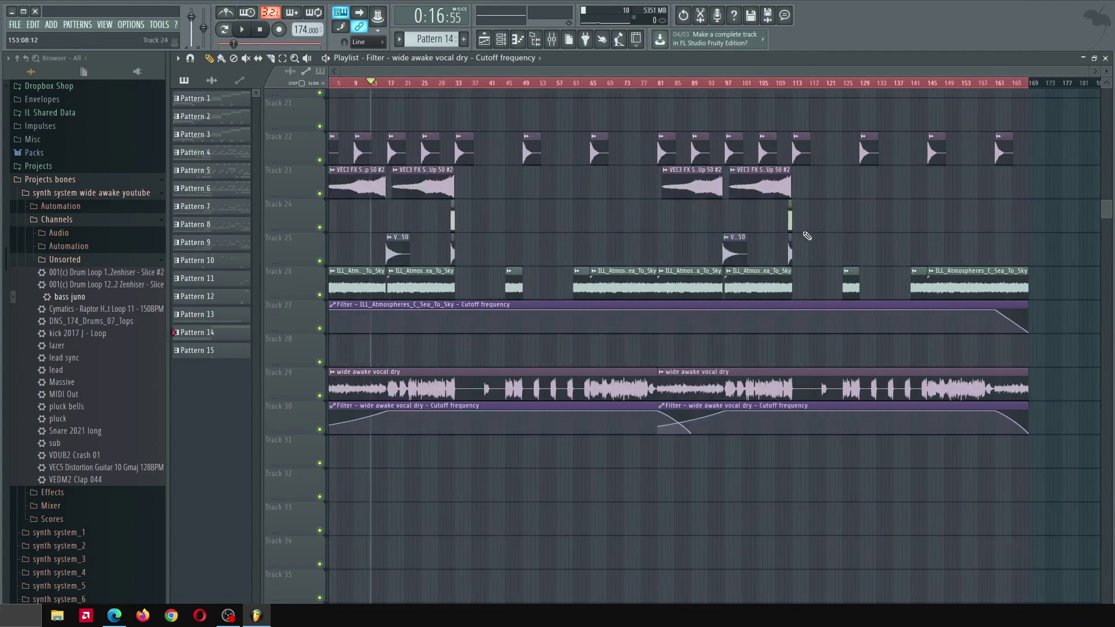
Make the pluck cutoff automation clip at bar 81 on Track 13 unique and flatten its opening rise to a fully open cutoff
right_click(1097, 140)
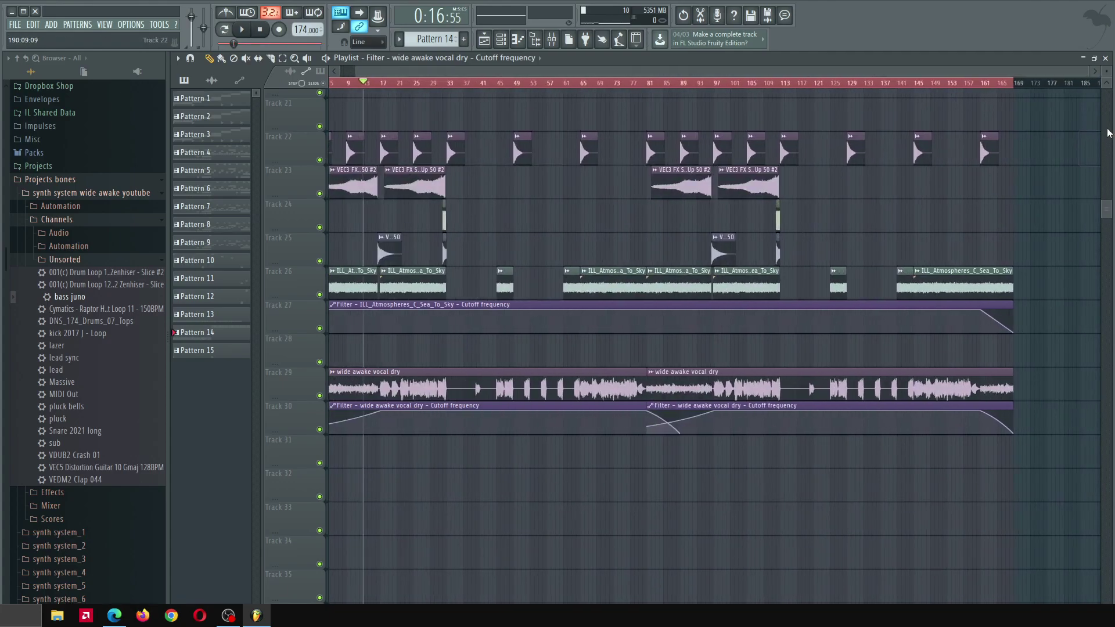
scroll(1107, 132, "up", 10)
scroll(686, 179, "up", 5)
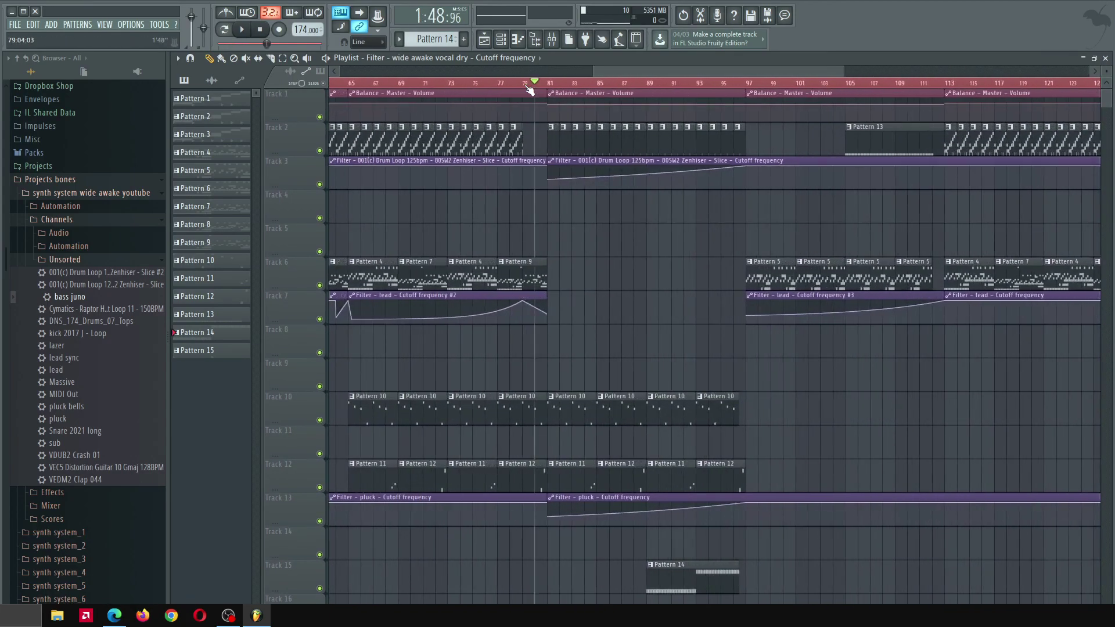
scroll(530, 93, "down", 3)
right_click(549, 401)
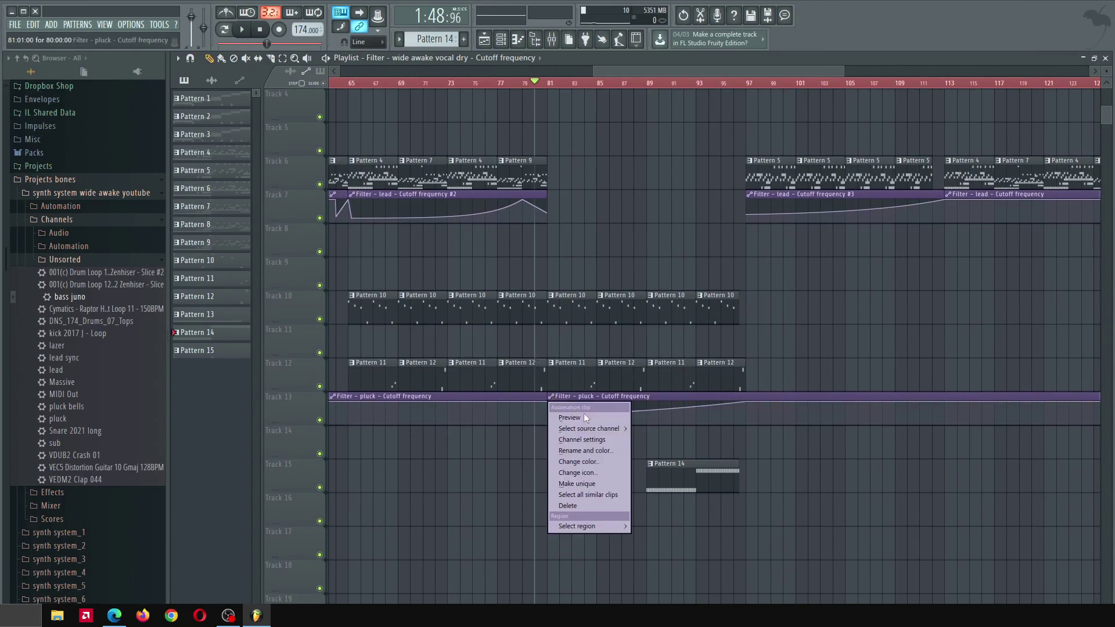
left_click(583, 484)
key("space")
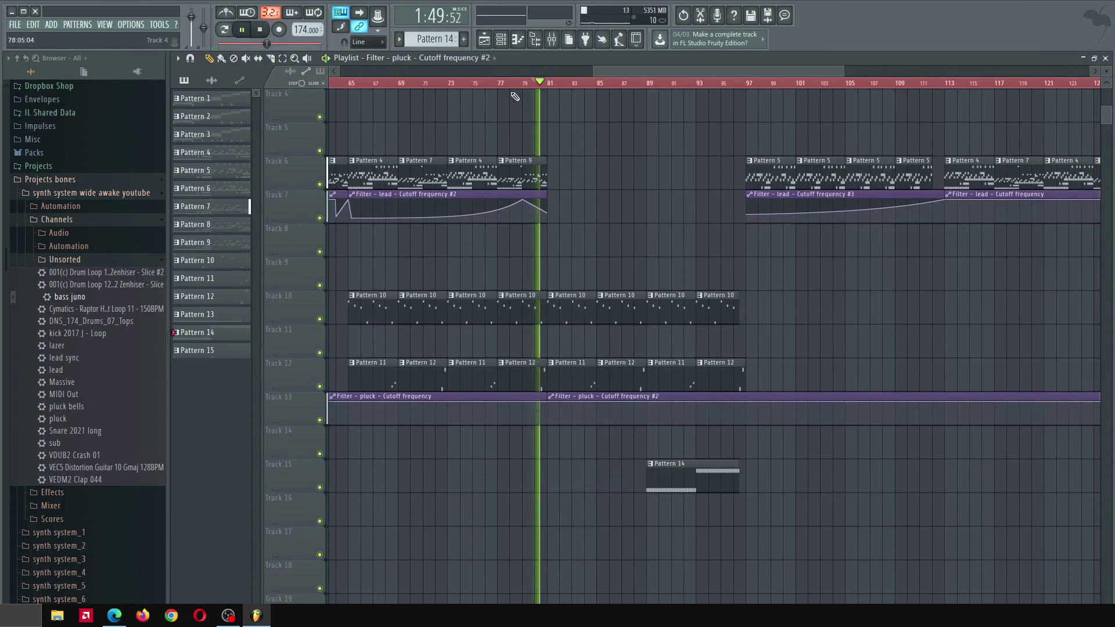
Place a VEC3 FX Sweep Up 50 #2 clip on Track 23 from bar 79 to bar 81 and play the transition
scroll(587, 448, "down", 11)
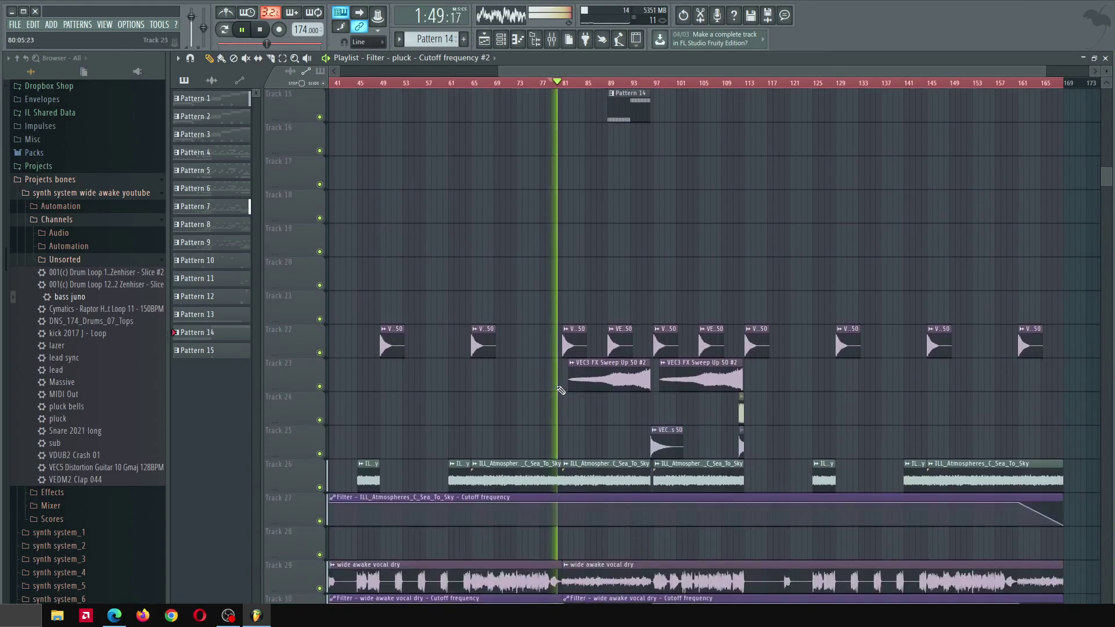
scroll(619, 368, "up", 2)
key("space")
left_click_drag(453, 412, 761, 390)
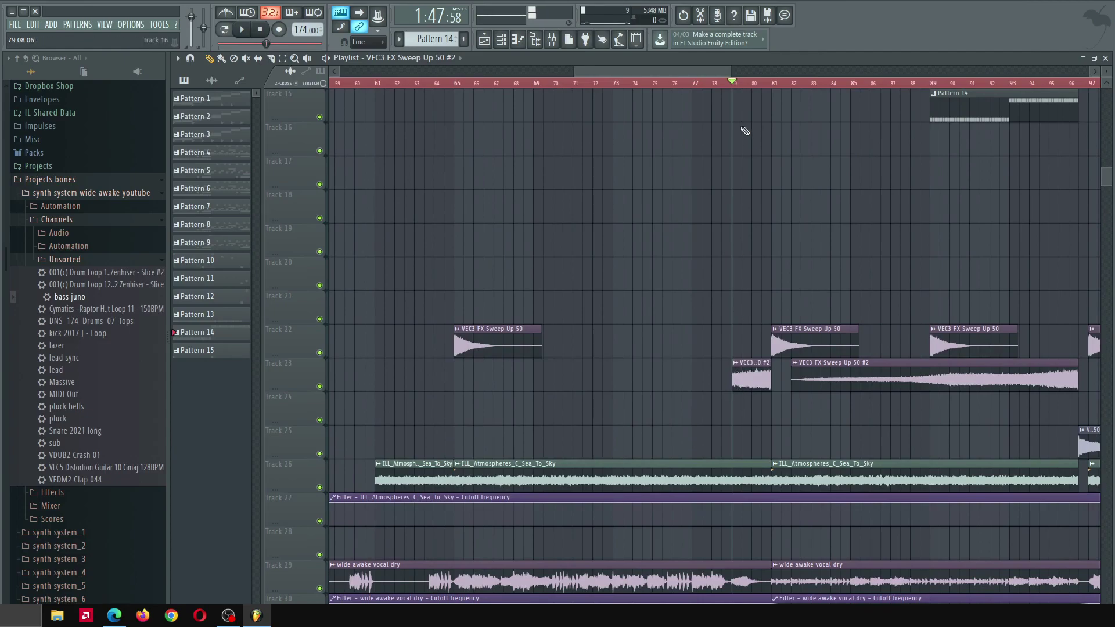
key("space")
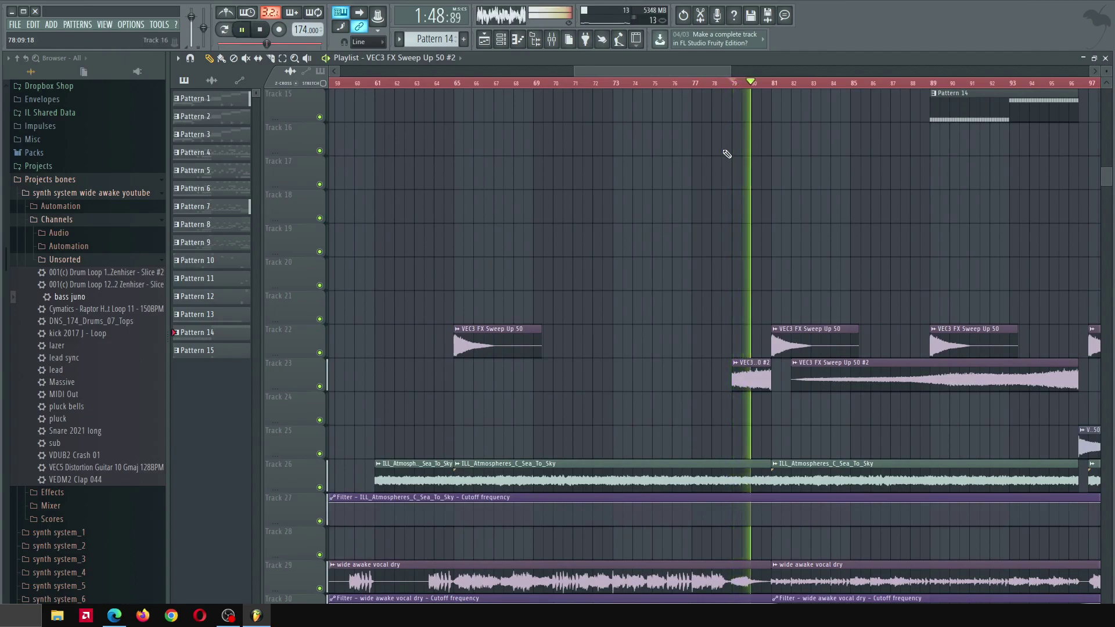
scroll(714, 228, "down", 3)
scroll(715, 228, "up", 2)
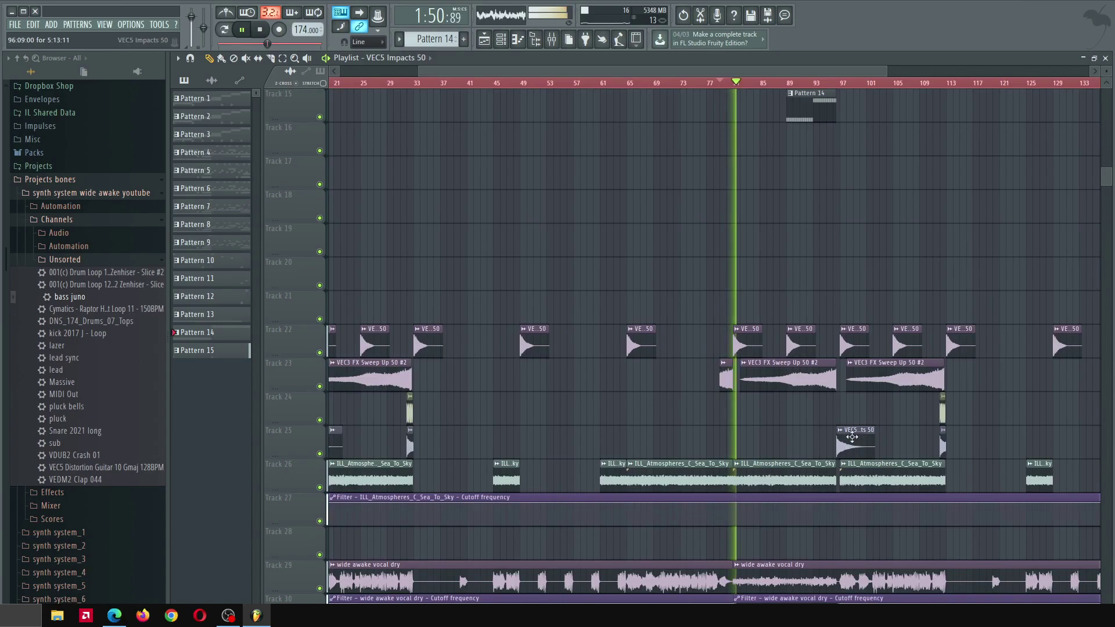
Place a VEC5 Impacts 50 clip on Track 25 at bar 80 and play the transition from bar 79
key("space")
scroll(744, 437, "up", 5)
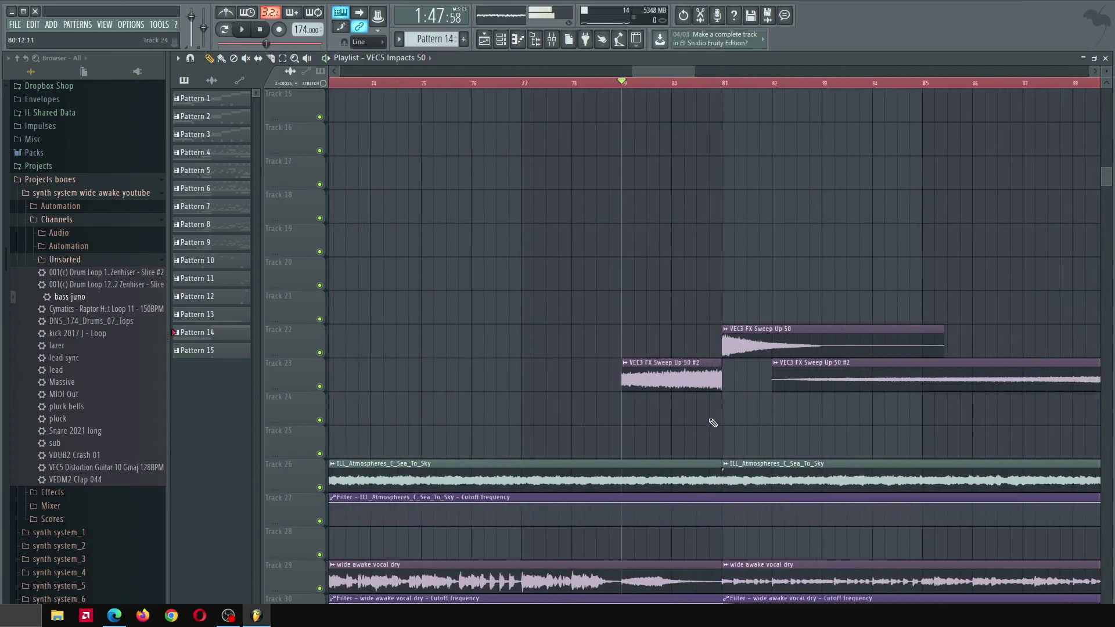
left_click(672, 447)
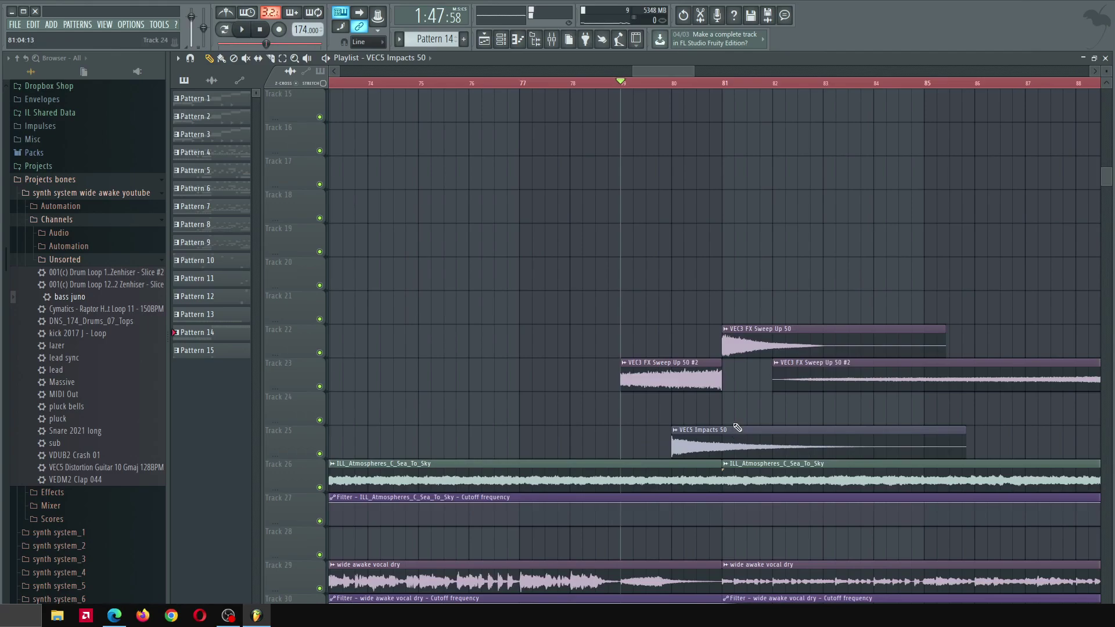
key("space")
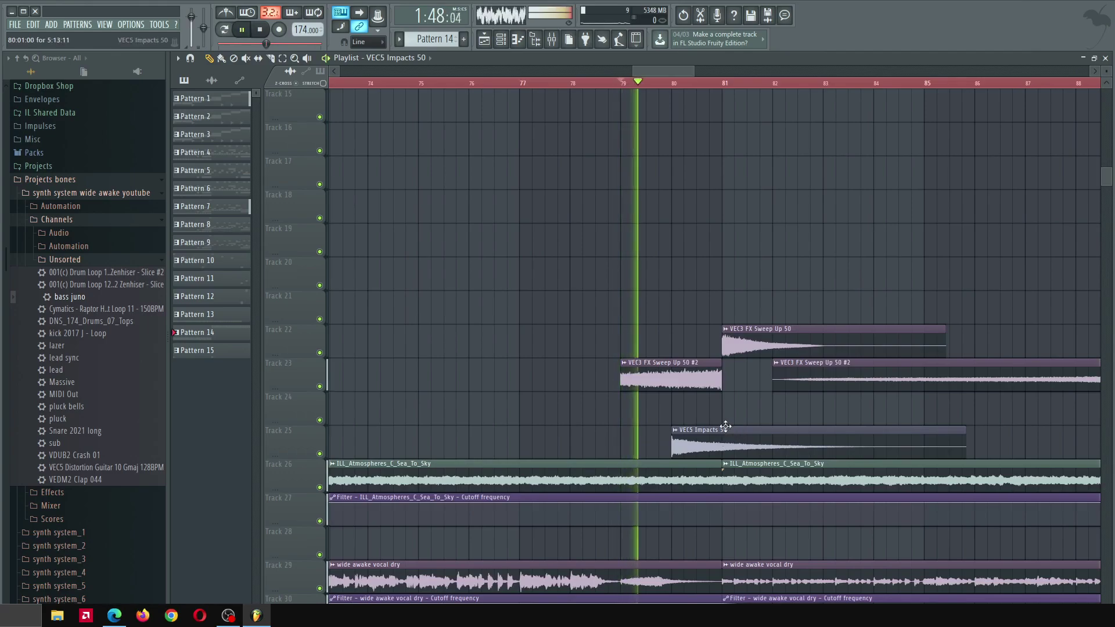
scroll(734, 233, "down", 1)
scroll(733, 233, "down", 4)
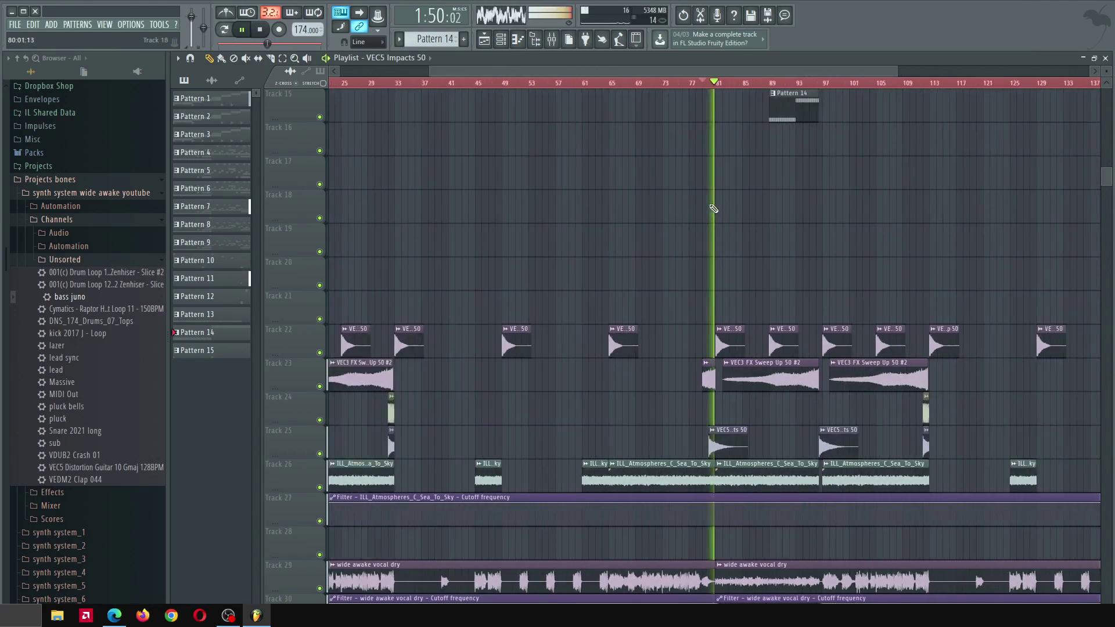
scroll(726, 393, "up", 3)
Add a Pattern 14 clip on Track 15 at bar 81 and extend it to bar 89
key("space")
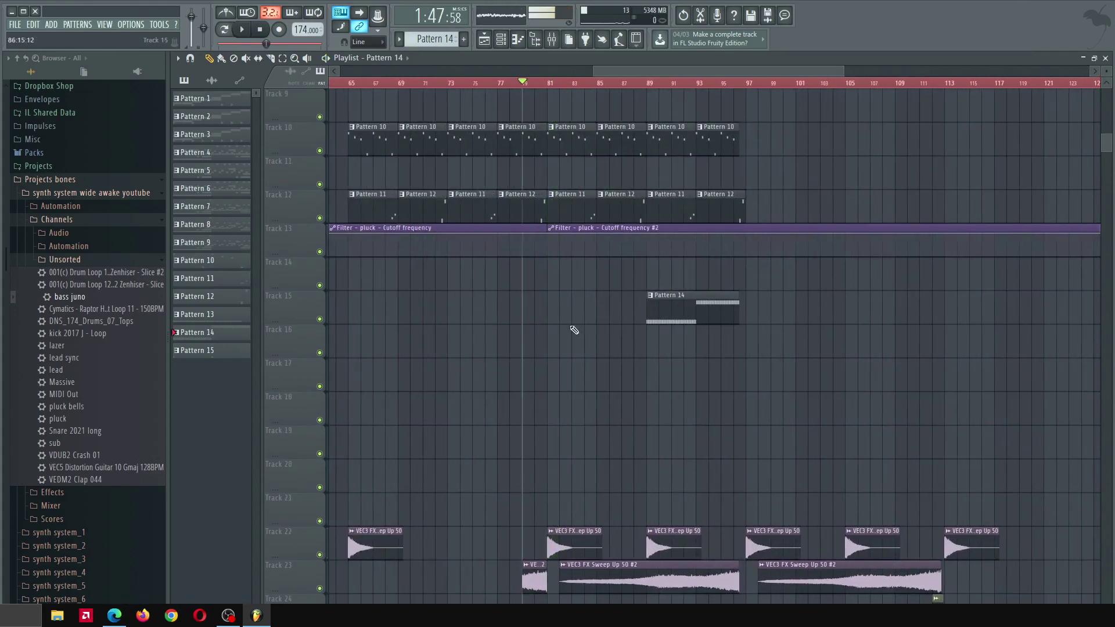
left_click(557, 303)
scroll(591, 309, "up", 3)
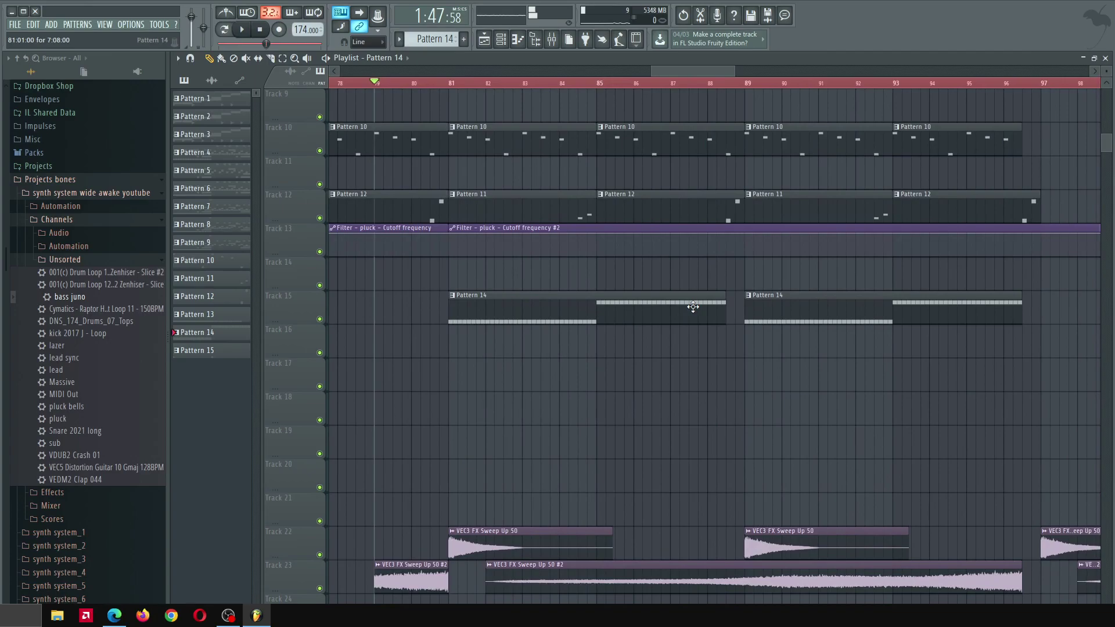
key("space")
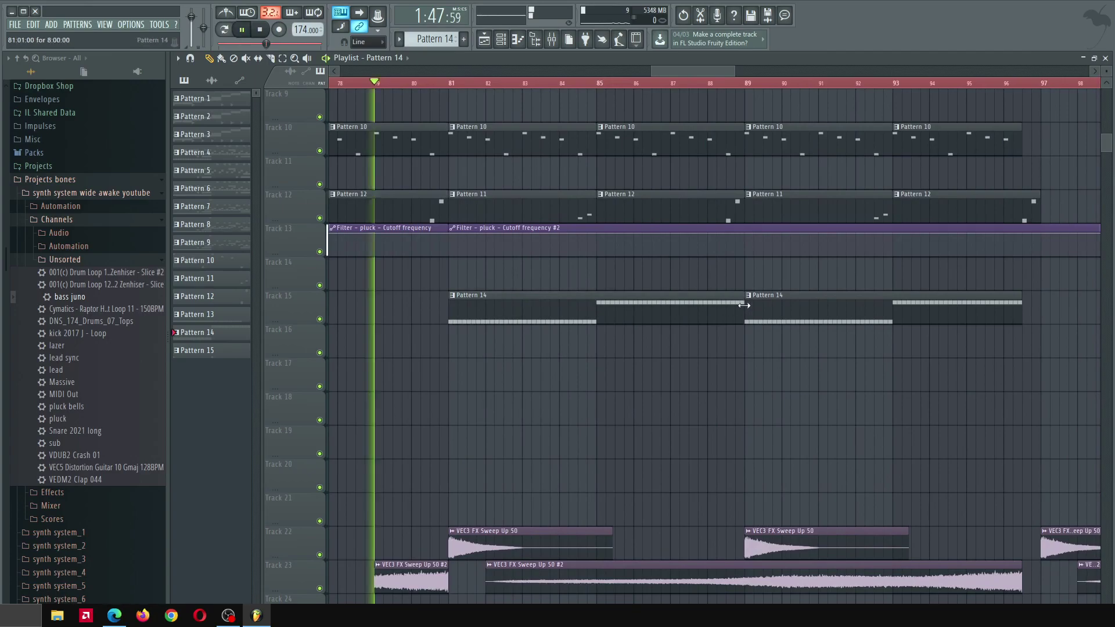
Make the drum loop cutoff automation clip at bar 81 on Track 3 unique and flatten its rise to an open cutoff
left_click_drag(1106, 142, 1105, 96)
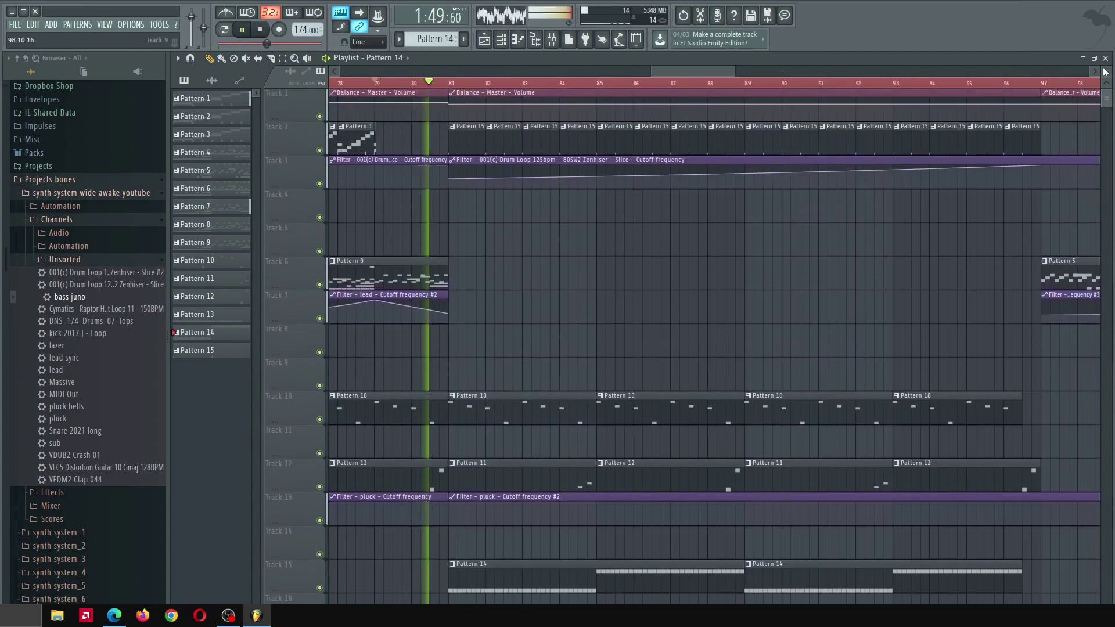
right_click(453, 164)
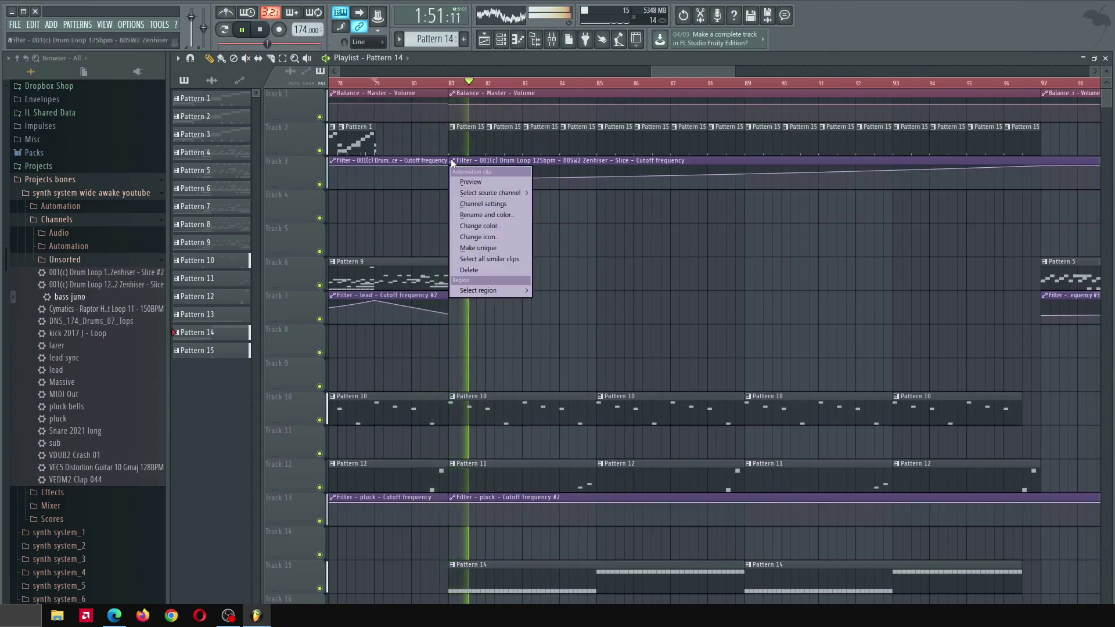
left_click(473, 248)
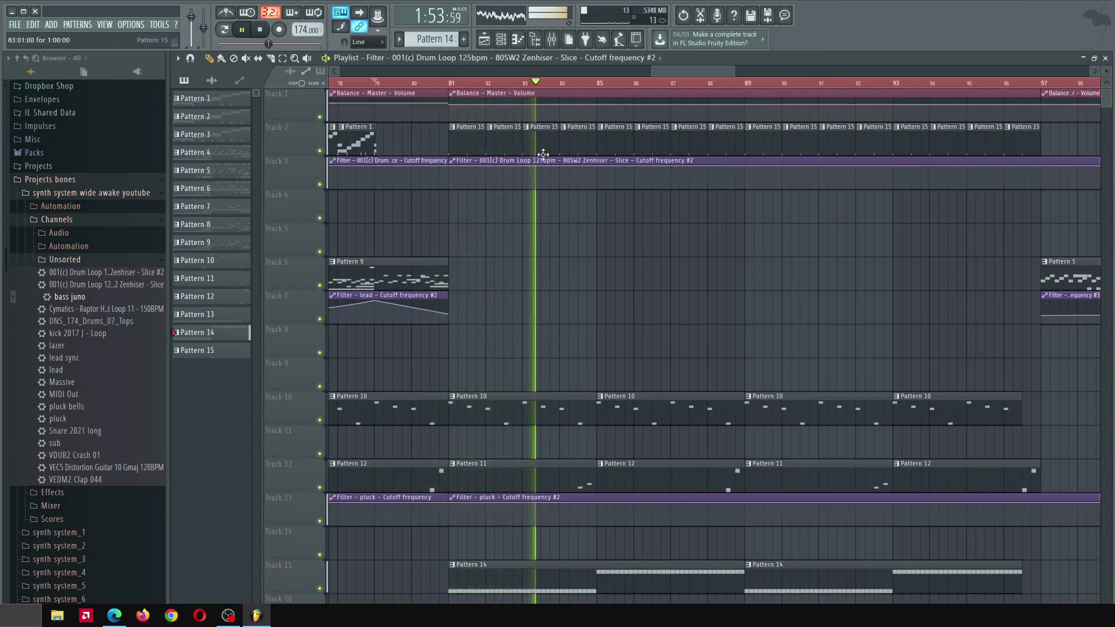
key("space")
key("space")
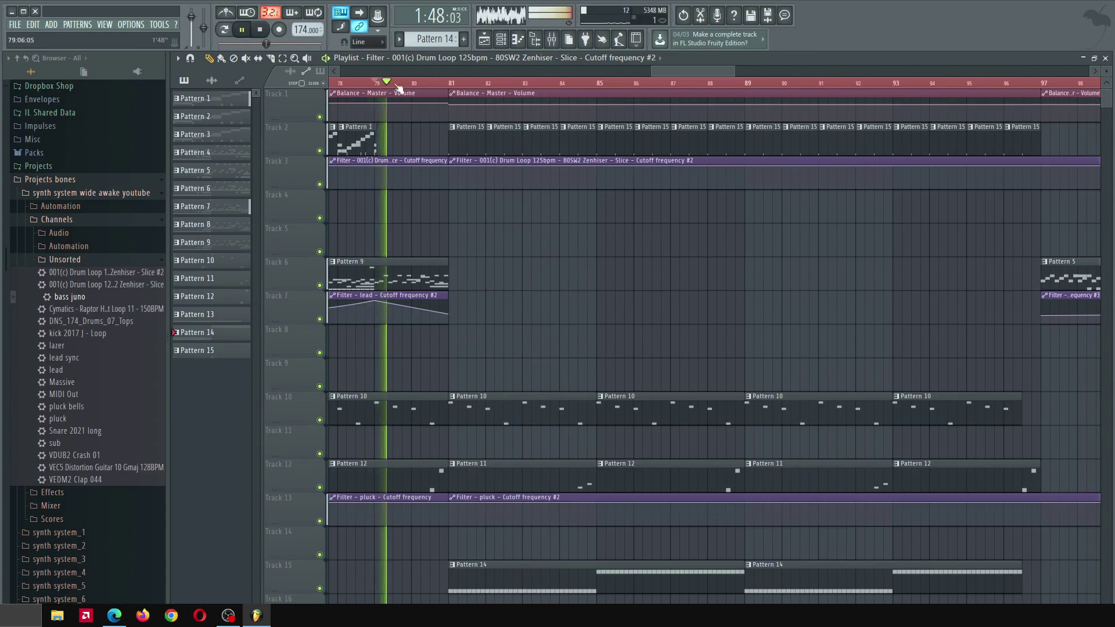
Remove the falling curve past bar 81 from the first wide awake vocal dry cutoff automation on Track 30, keeping it flat to bar 81
scroll(691, 258, "down", 5)
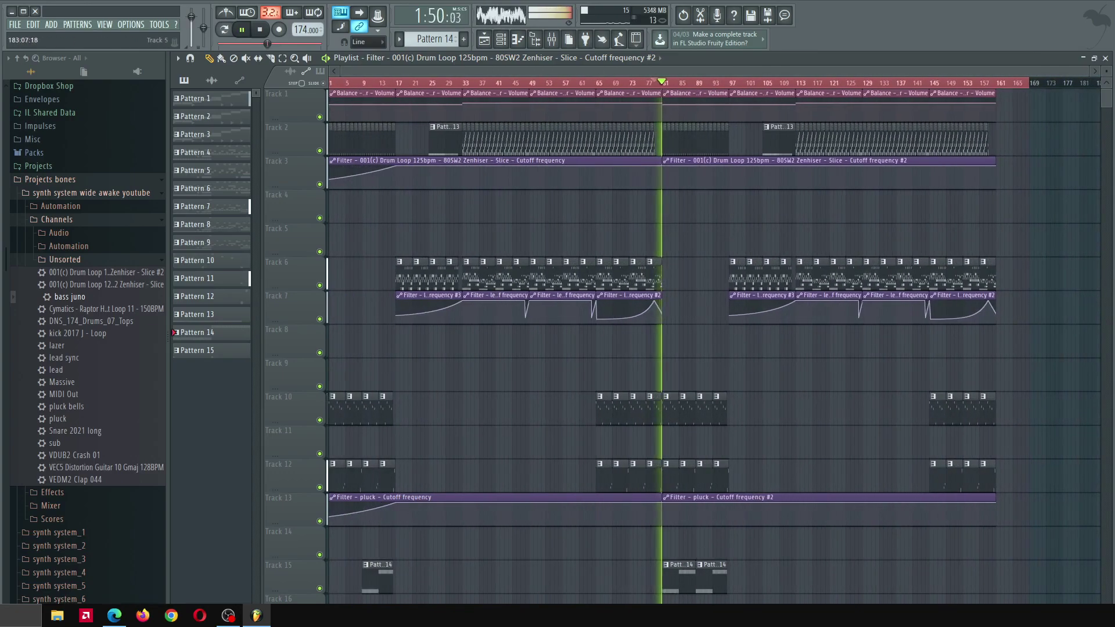
left_click(1106, 166)
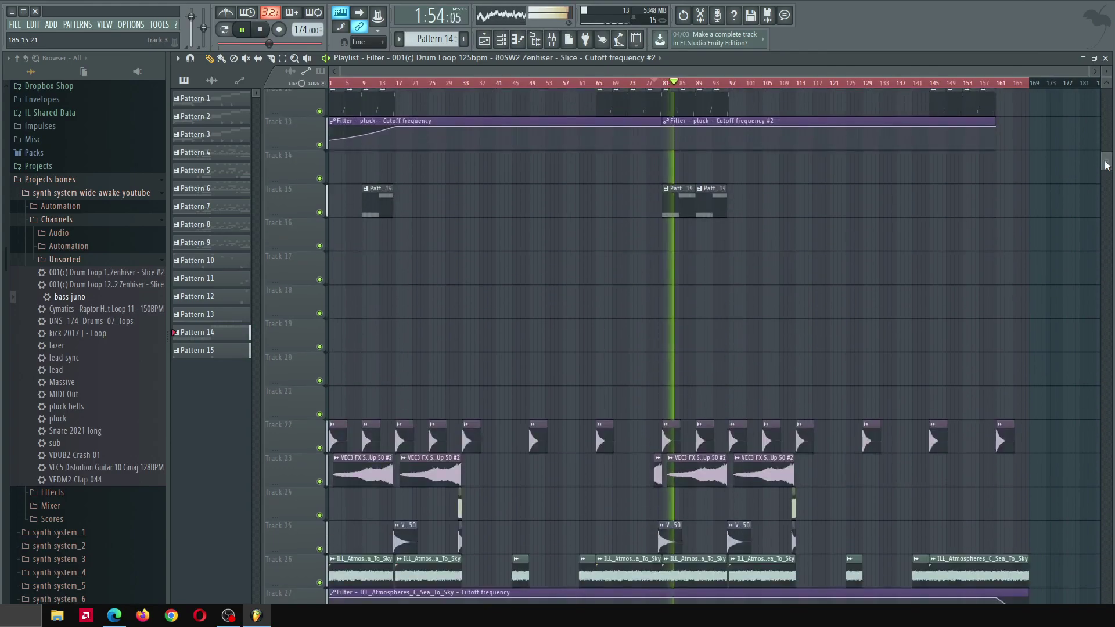
left_click_drag(1106, 165, 1111, 226)
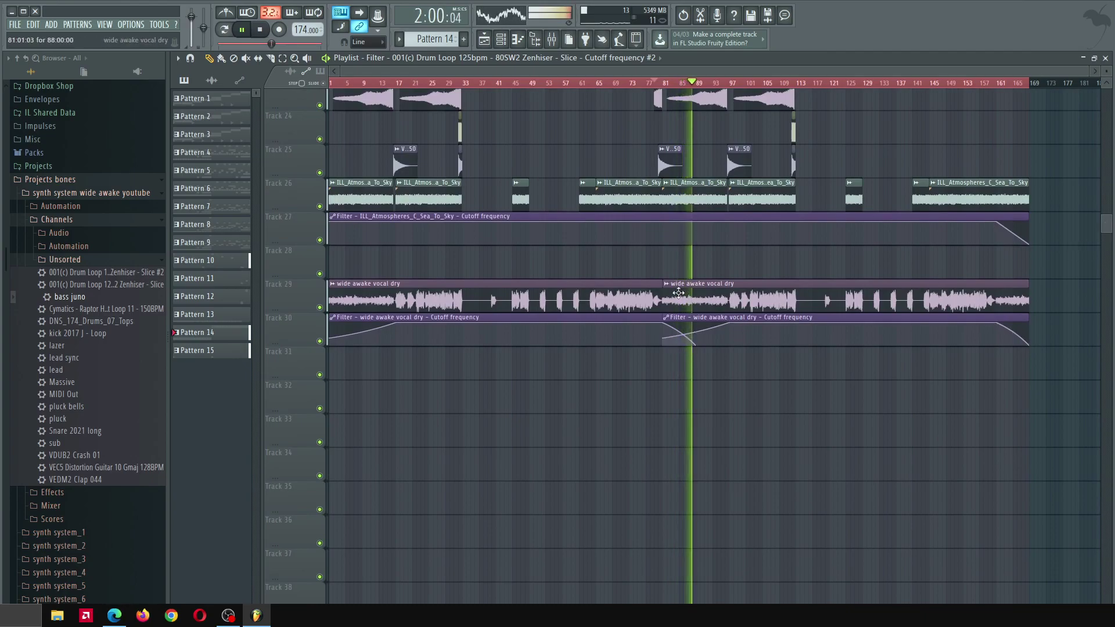
scroll(688, 348, "up", 5)
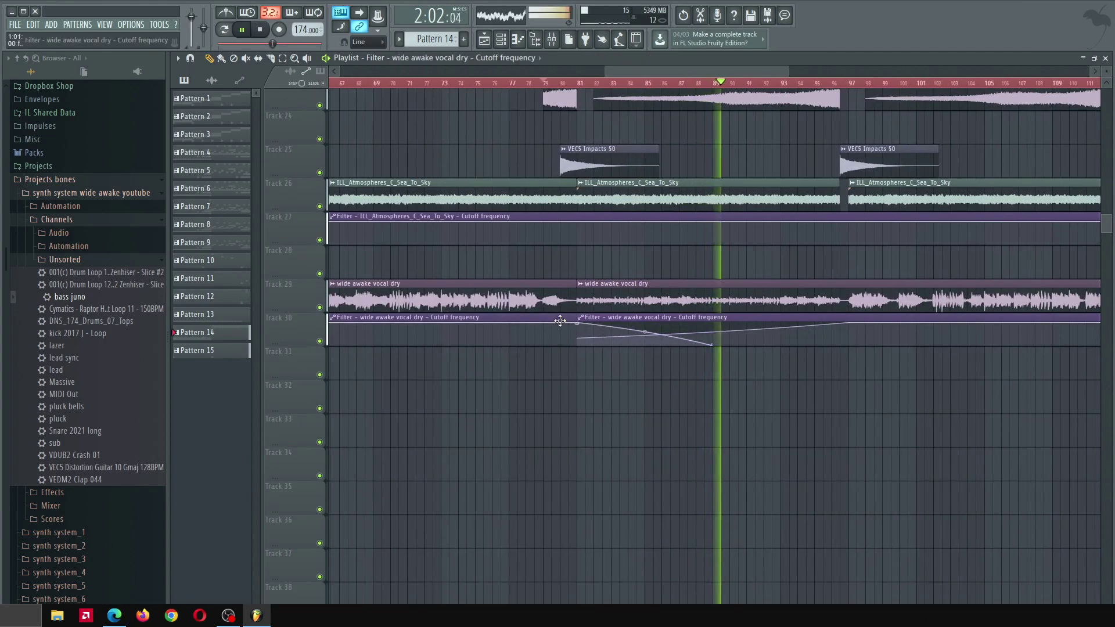
double_click(560, 320)
right_click(673, 398)
left_click_drag(528, 320, 520, 351)
left_click_drag(712, 352, 552, 317)
scroll(661, 241, "down", 5)
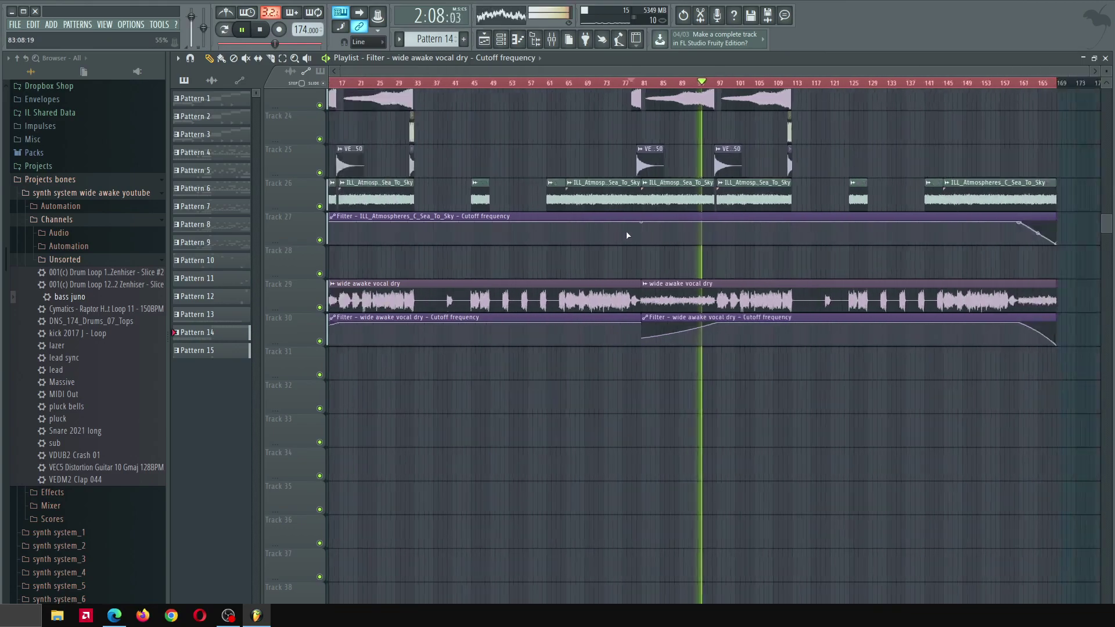
scroll(627, 235, "down", 1)
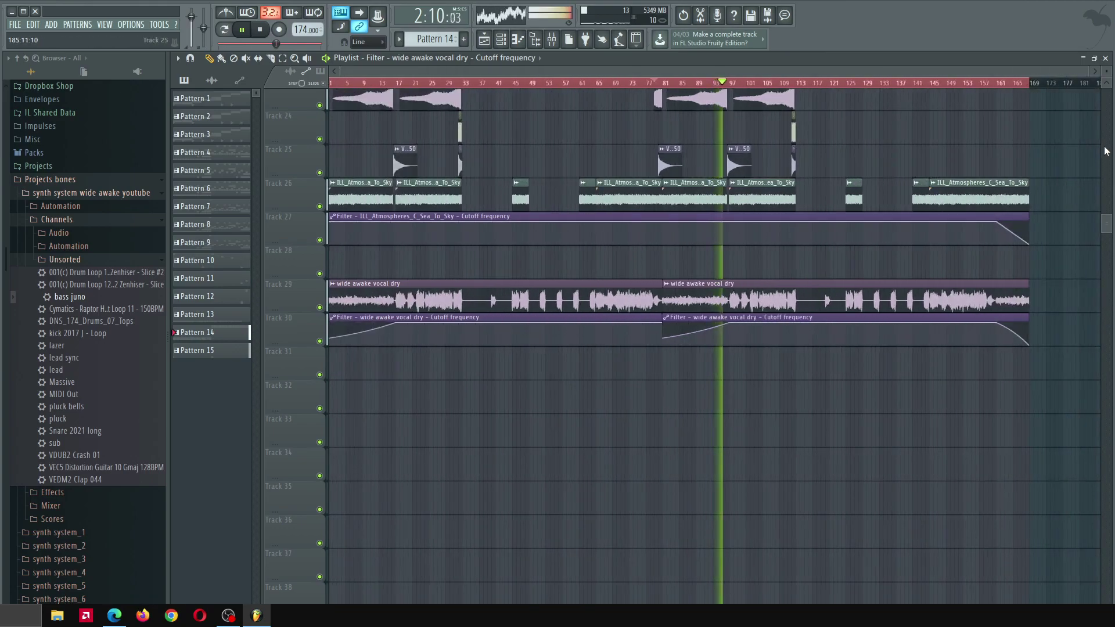
Play through the duplicated second half past bar 113, checking the mixer levels and the arrangement
scroll(1106, 151, "up", 8)
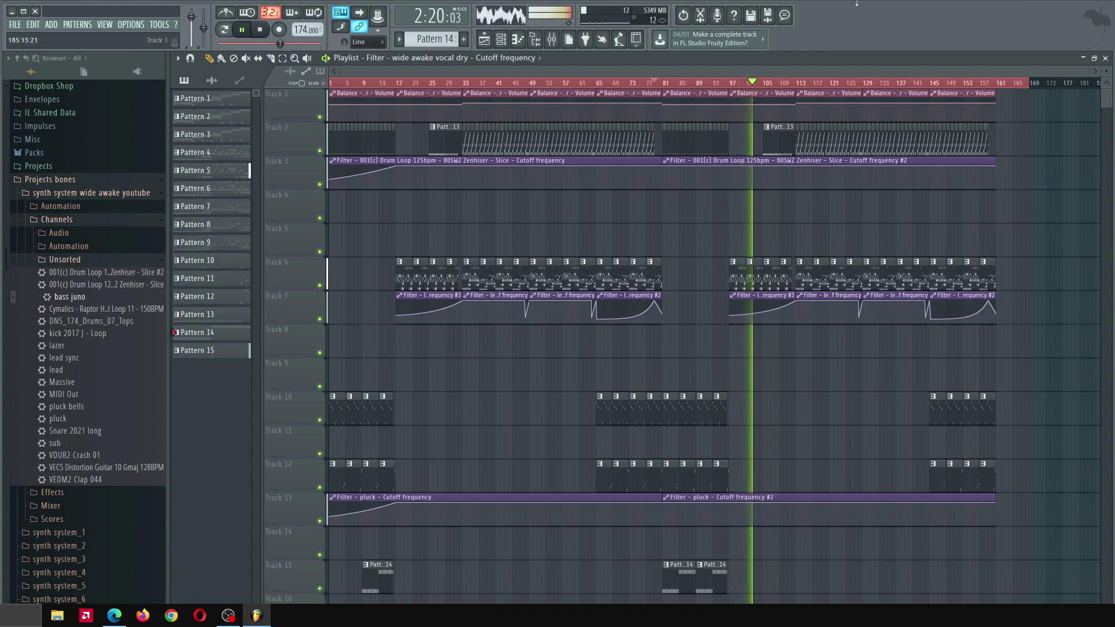
left_click(551, 39)
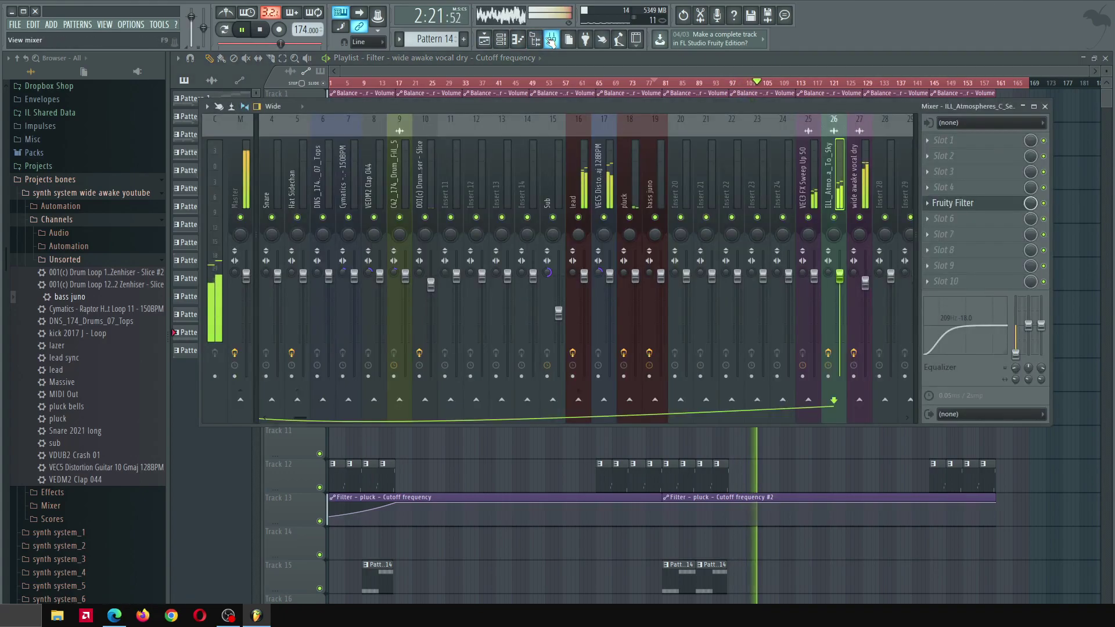
left_click(578, 71)
mouse_move(1106, 98)
left_mouse_down()
mouse_move(1107, 250)
mouse_move(1106, 97)
left_mouse_up()
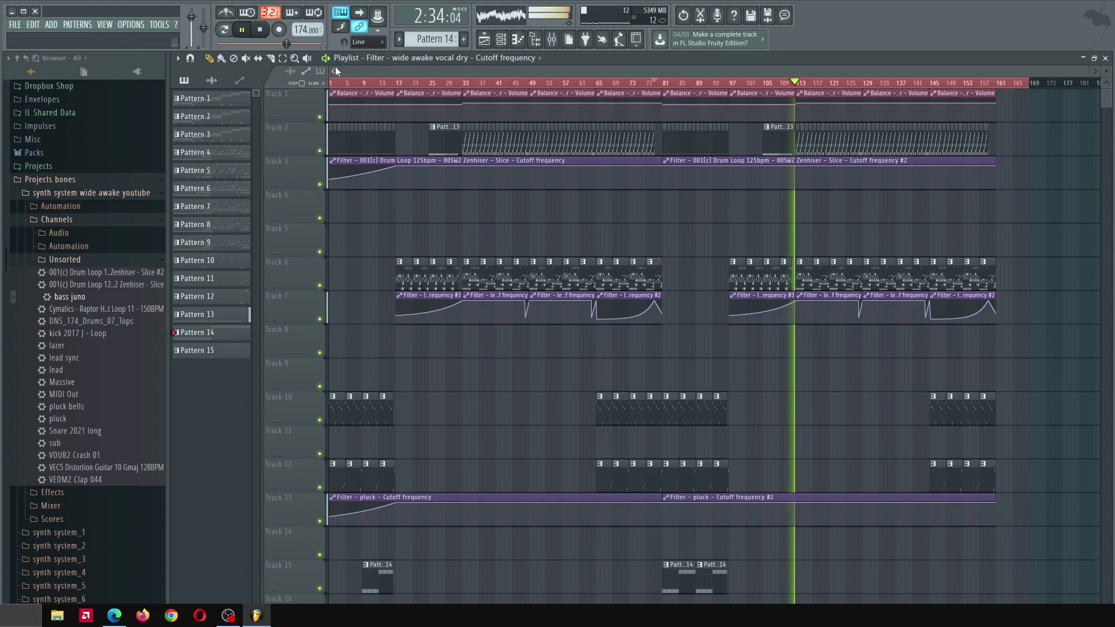
left_click(1109, 203)
scroll(754, 177, "up", 6)
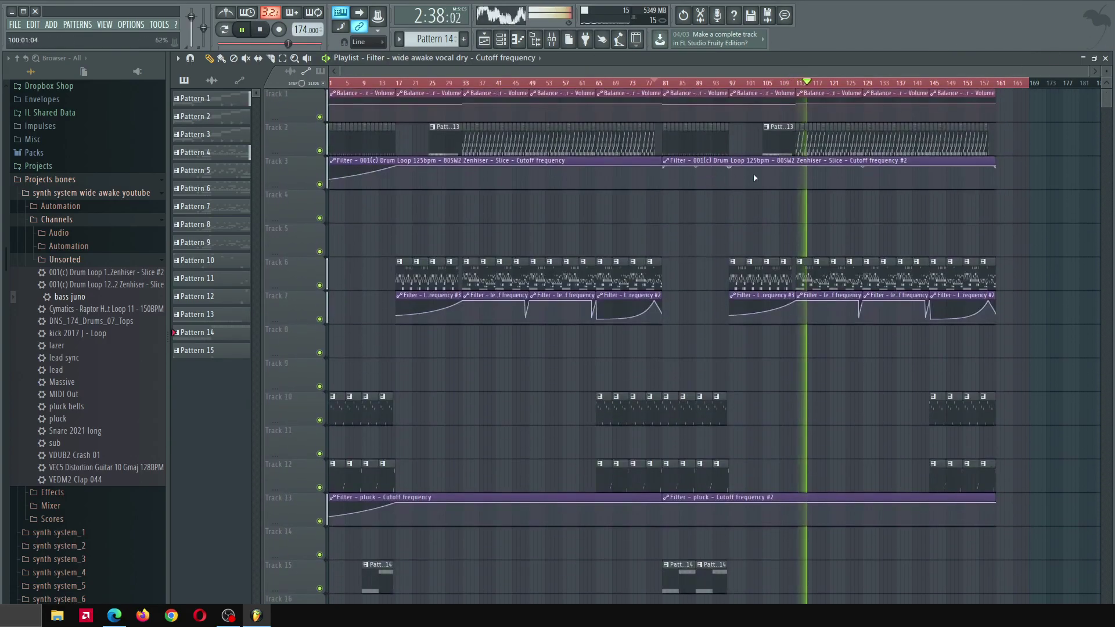
key("space")
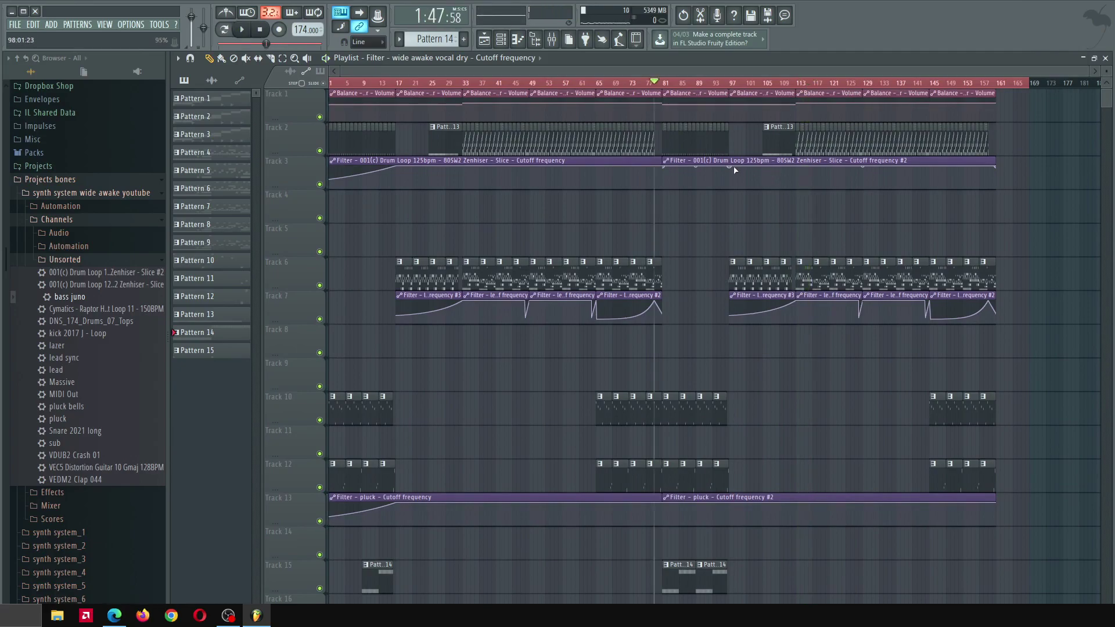
Select bars 33 to 49 in the playlist and bring up Youlean Loudness Meter 2 on the master track
scroll(453, 180, "up", 4)
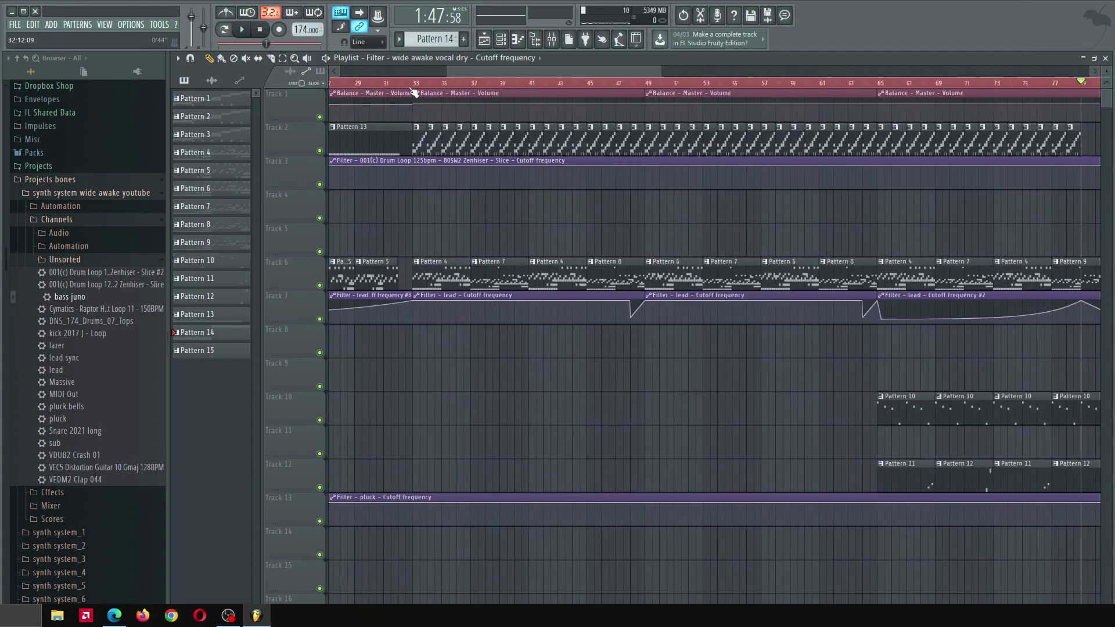
left_click_drag(413, 87, 649, 90)
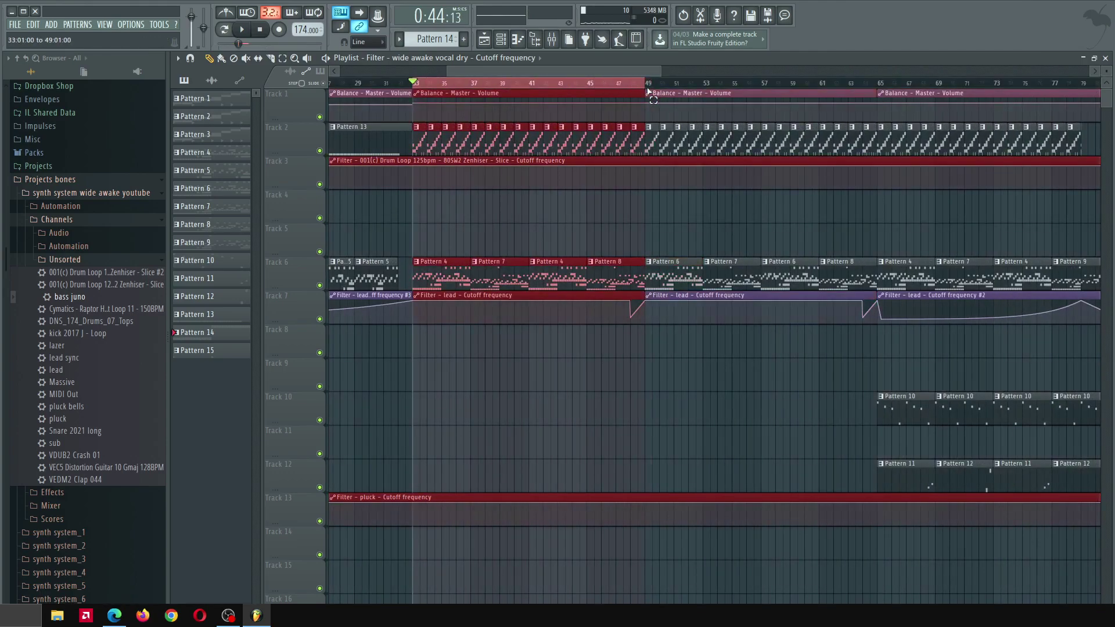
left_click(563, 38)
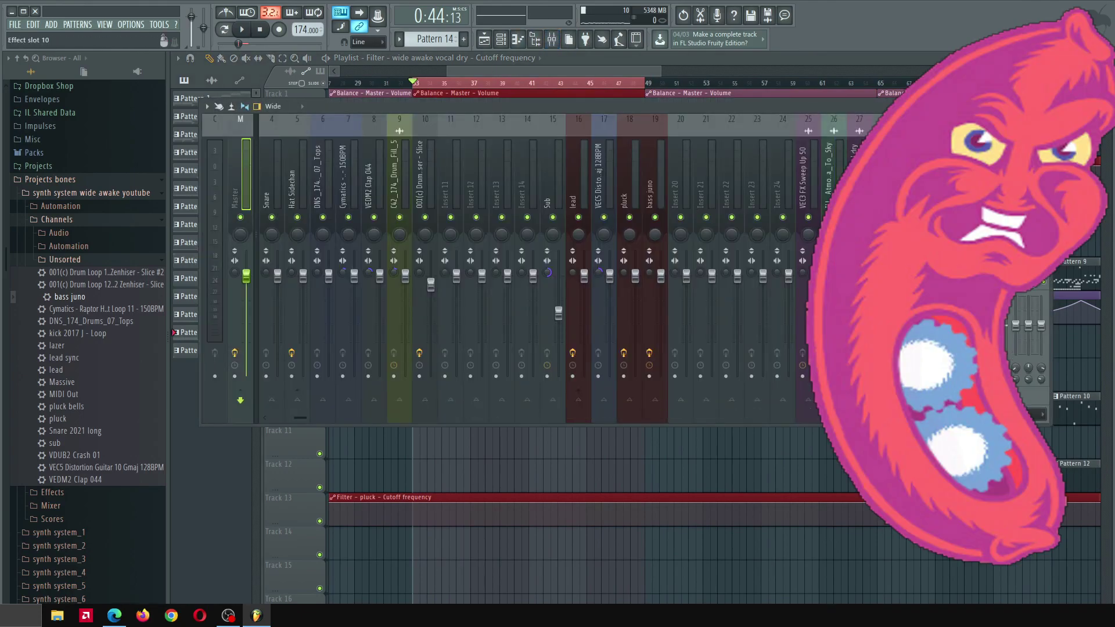
left_click(970, 282)
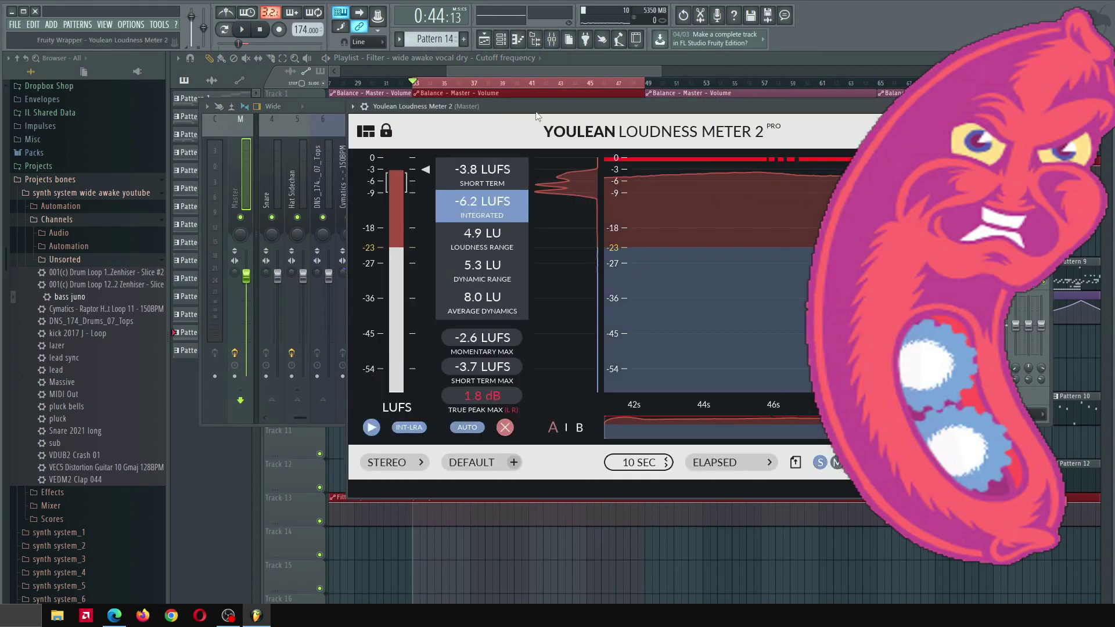
left_click_drag(535, 116, 527, 138)
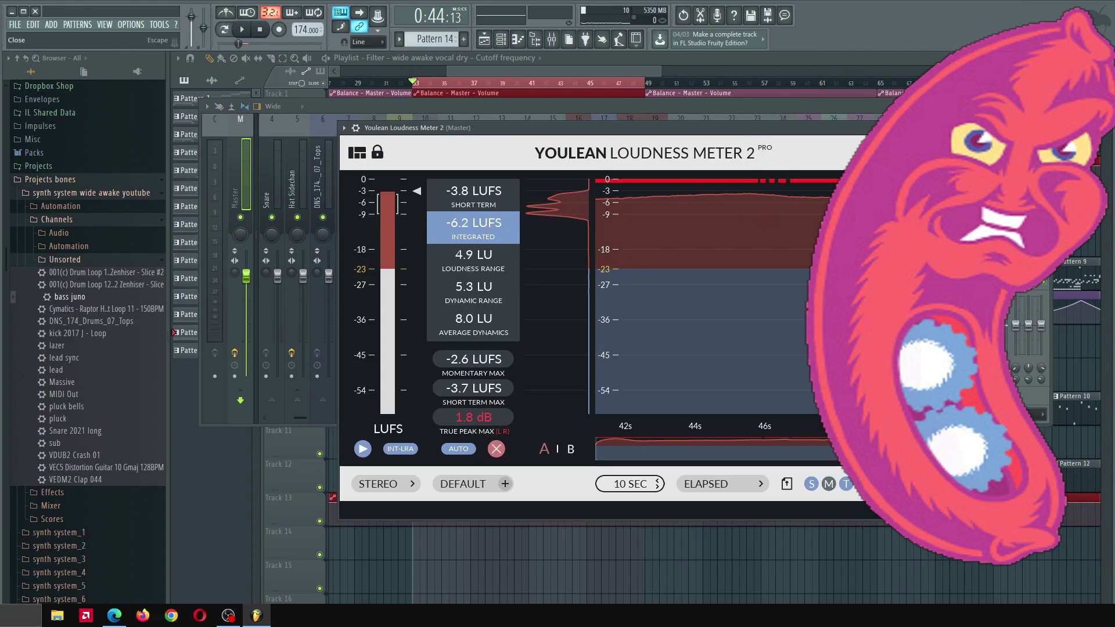
Play bars 33 to 49 to measure their loudness in Youlean Loudness Meter 2, and close the meter
left_click(1044, 106)
mouse_move(544, 130)
left_mouse_down()
mouse_move(567, 121)
mouse_move(541, 128)
left_mouse_up()
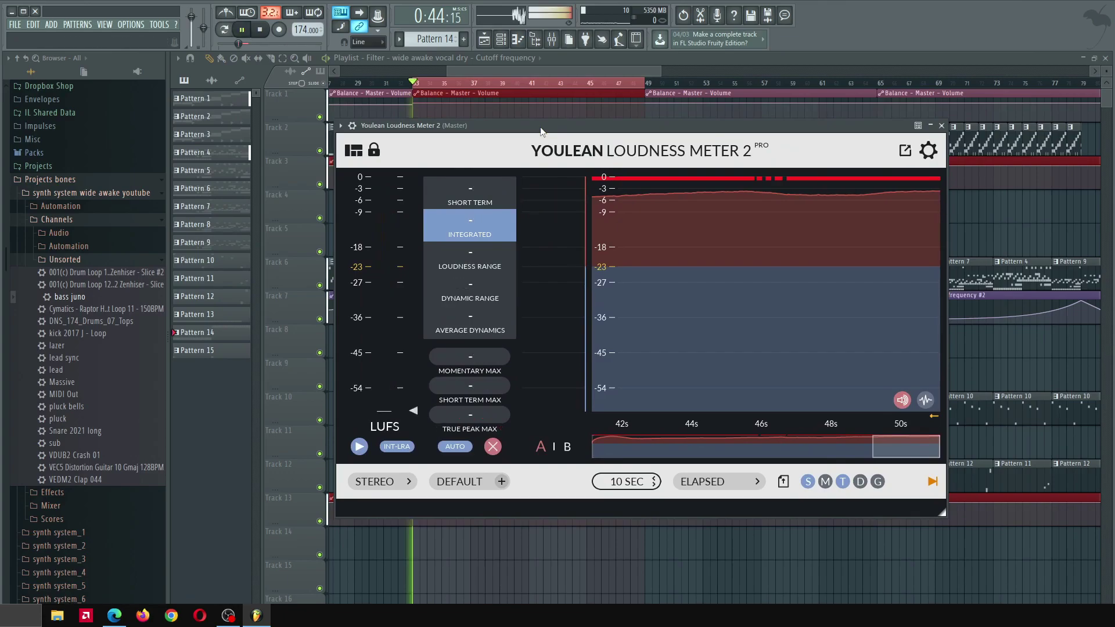
key("space")
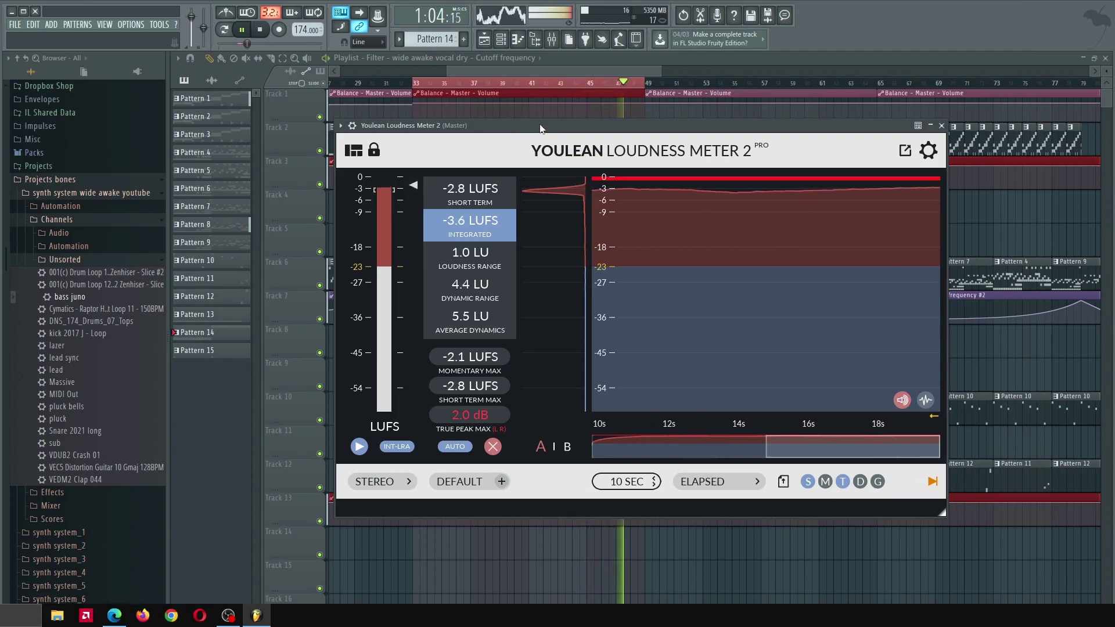
key("space")
left_click(941, 125)
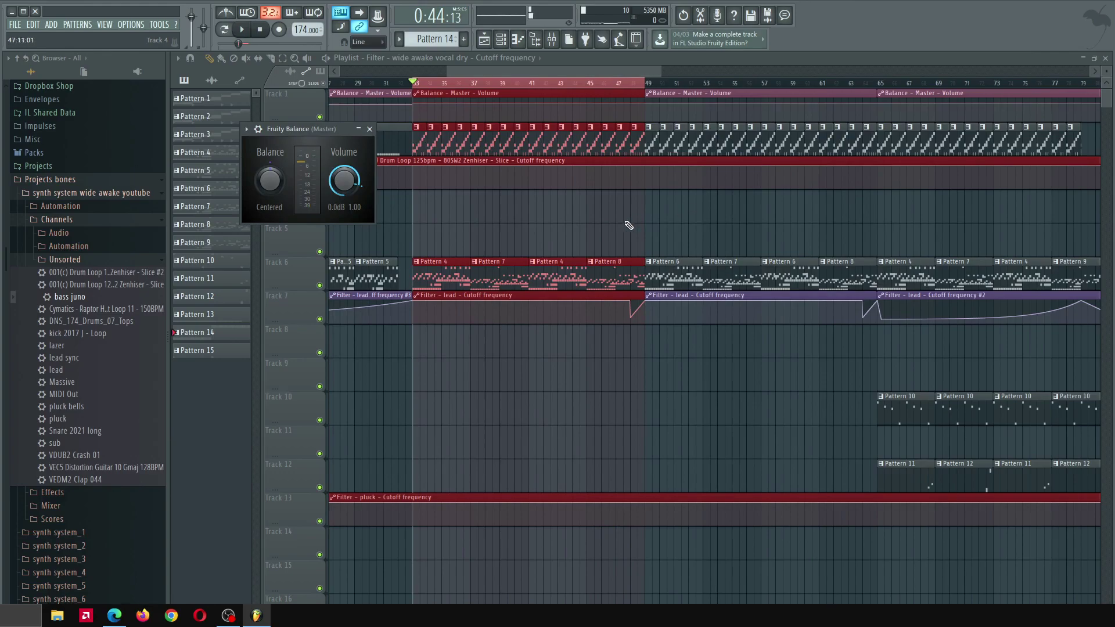
Replace the bars 33 to 49 time selection with the whole arrangement up to bar 169, leaving no clips selected
left_click(589, 223)
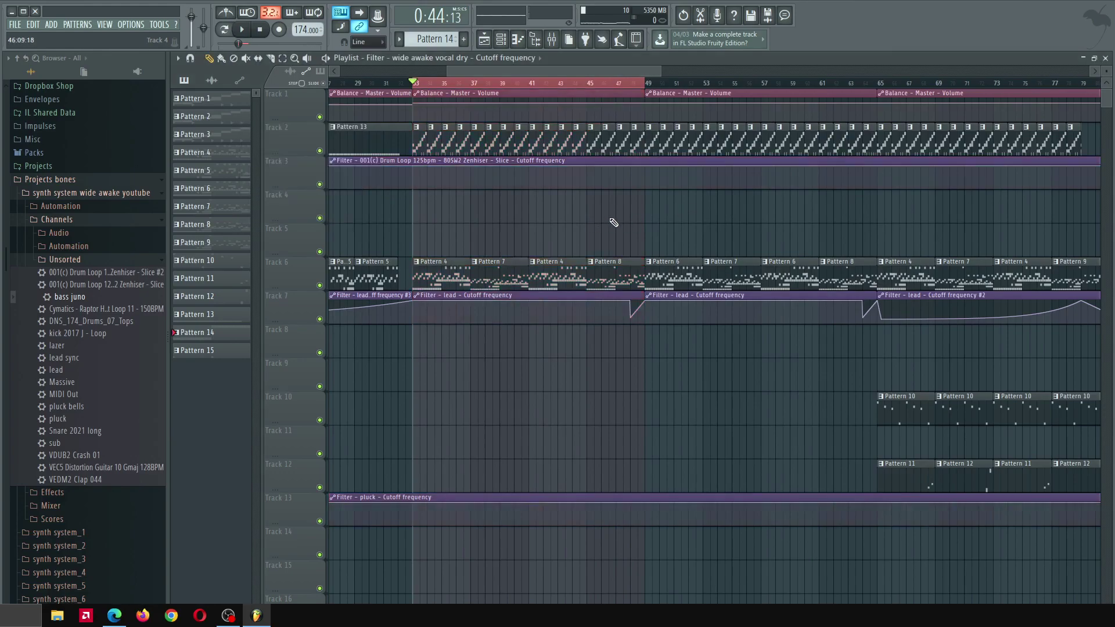
scroll(613, 222, "down", 6)
key("ctrl+a")
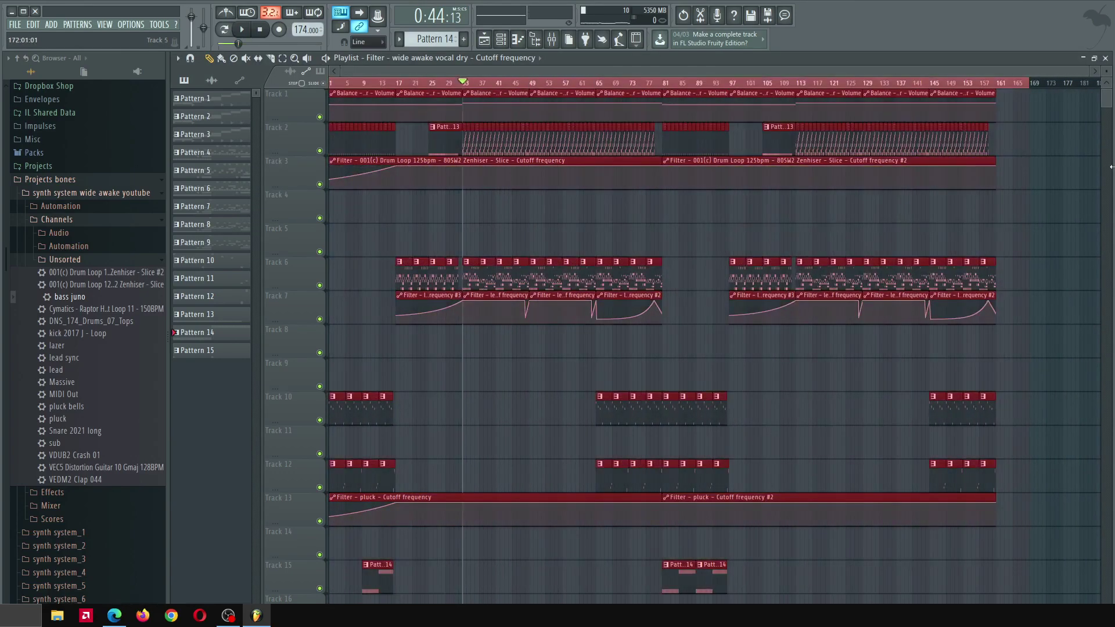
scroll(1106, 175, "down", 8)
left_click(885, 446)
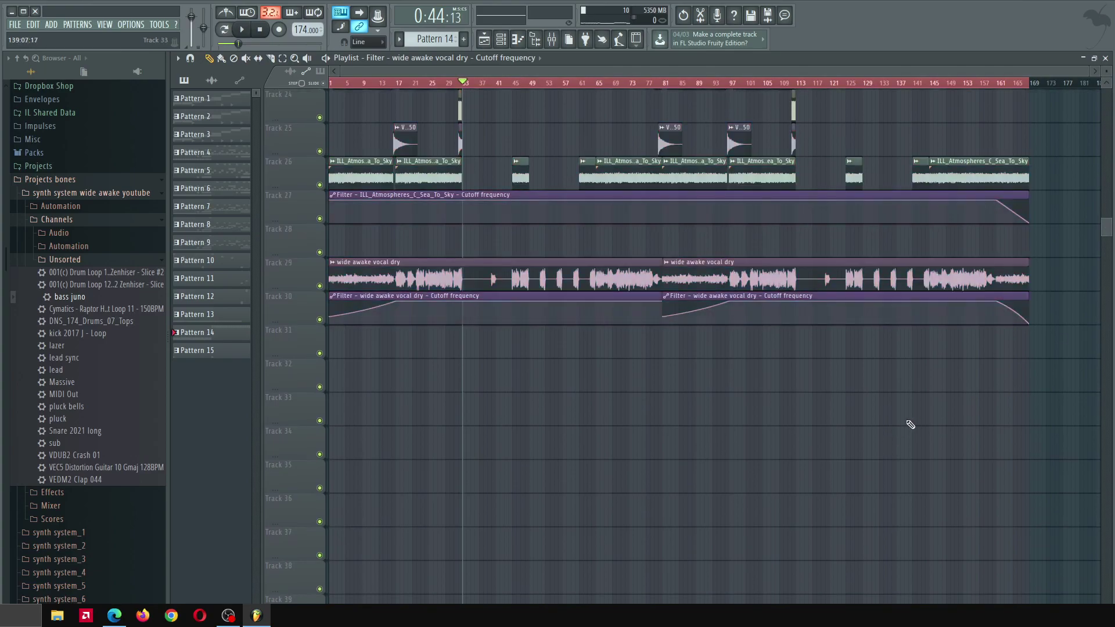
Look through the mixer's bass, sweep, atmosphere, vocal and lead inserts and the master channel for their effects
left_click(549, 48)
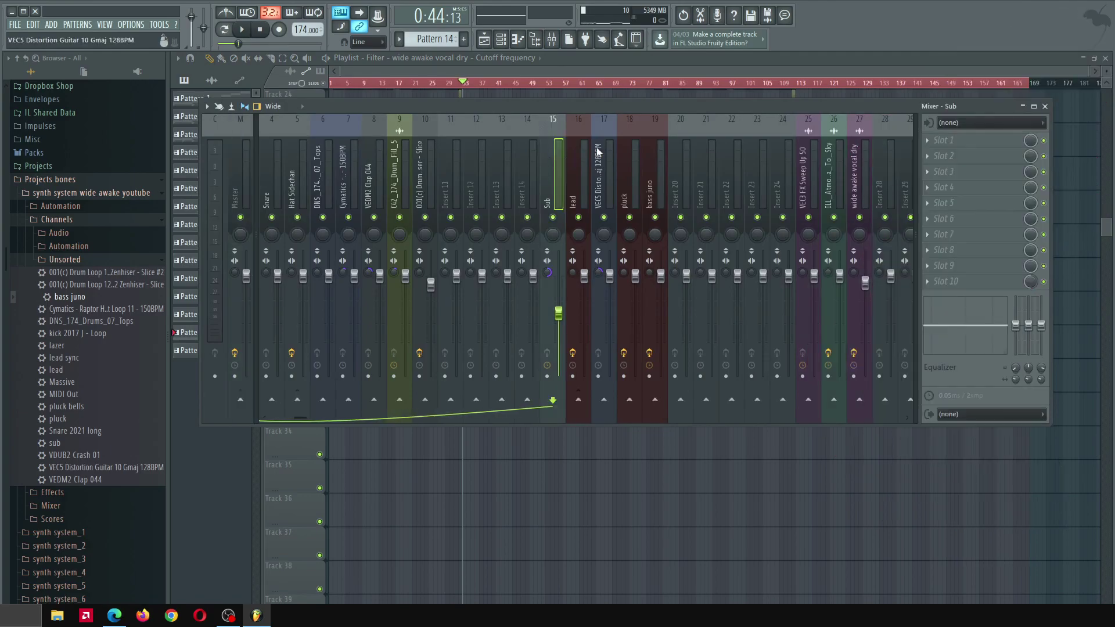
left_click(643, 164)
left_click(805, 162)
left_click(831, 160)
left_click(859, 157)
left_click(579, 175)
scroll(527, 184, "up", 3)
left_click(237, 172)
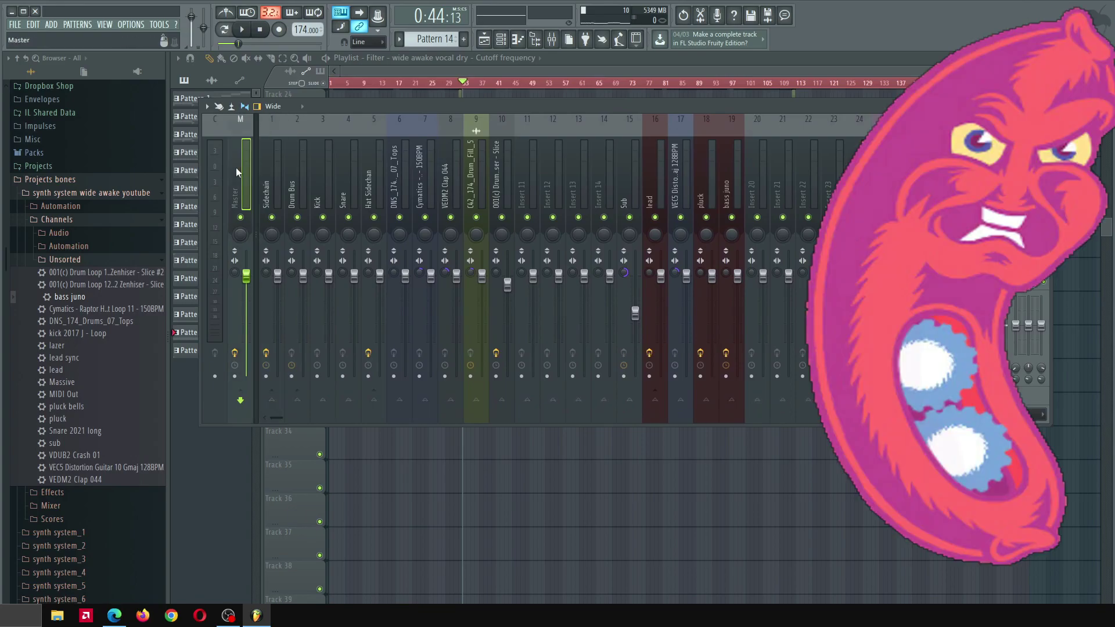
left_click(454, 72)
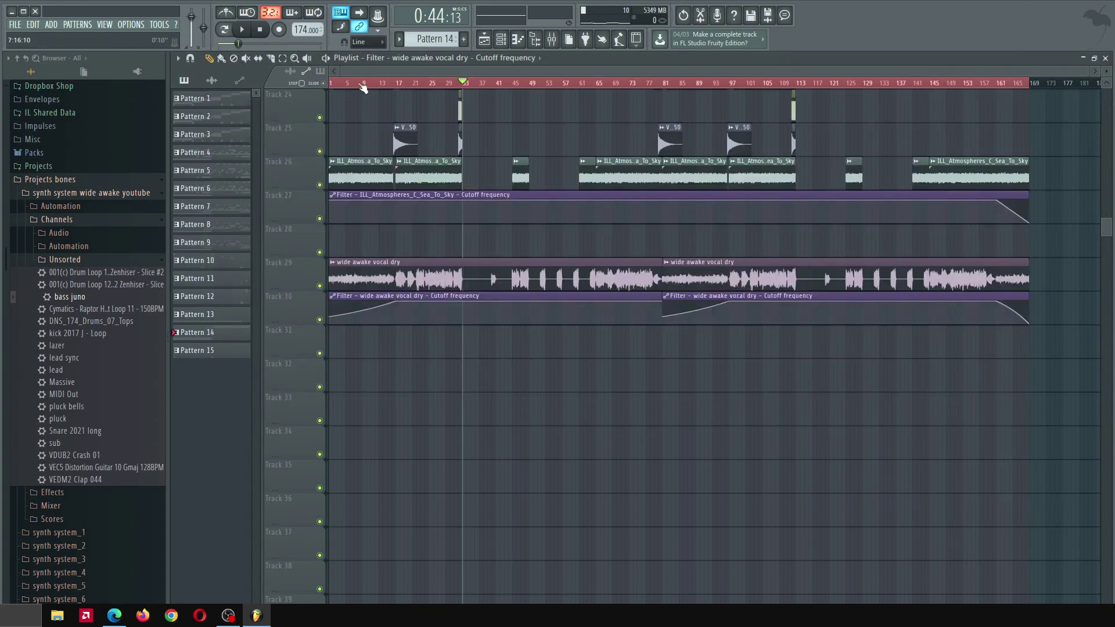
Play the full arrangement from bar 1, following the clips on the upper playlist tracks
left_click_drag(361, 87, 148, 112)
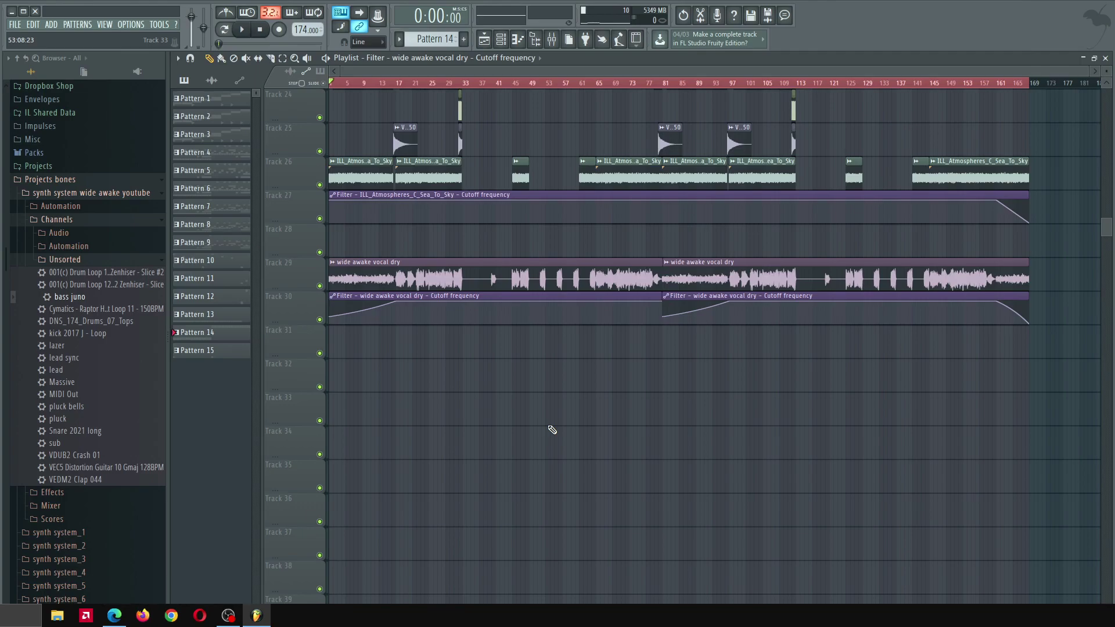
key("space")
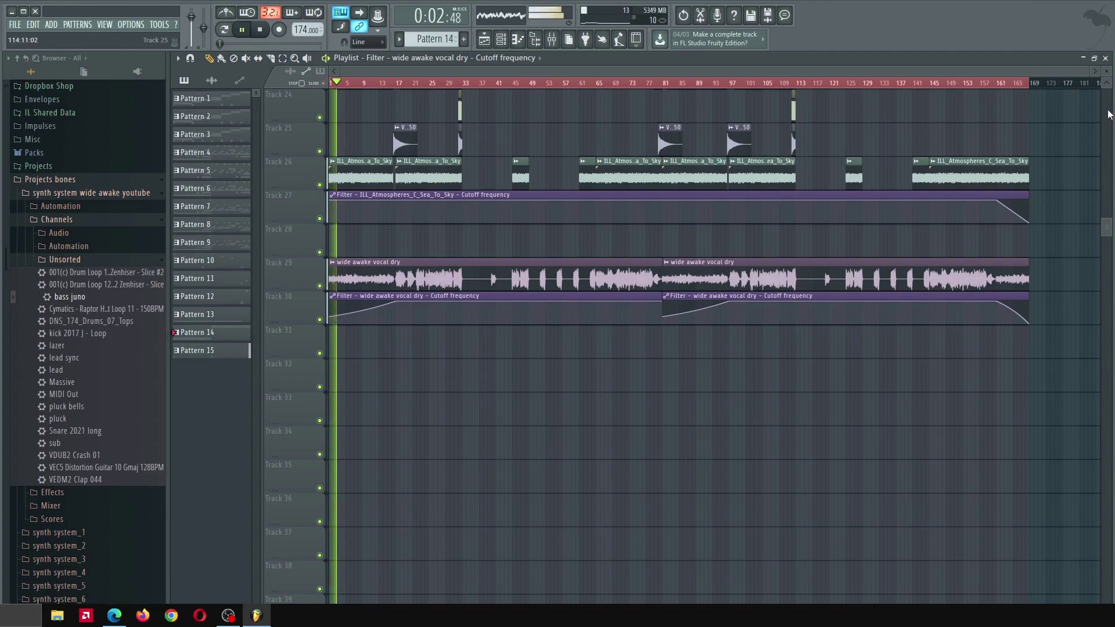
scroll(709, 345, "up", 8)
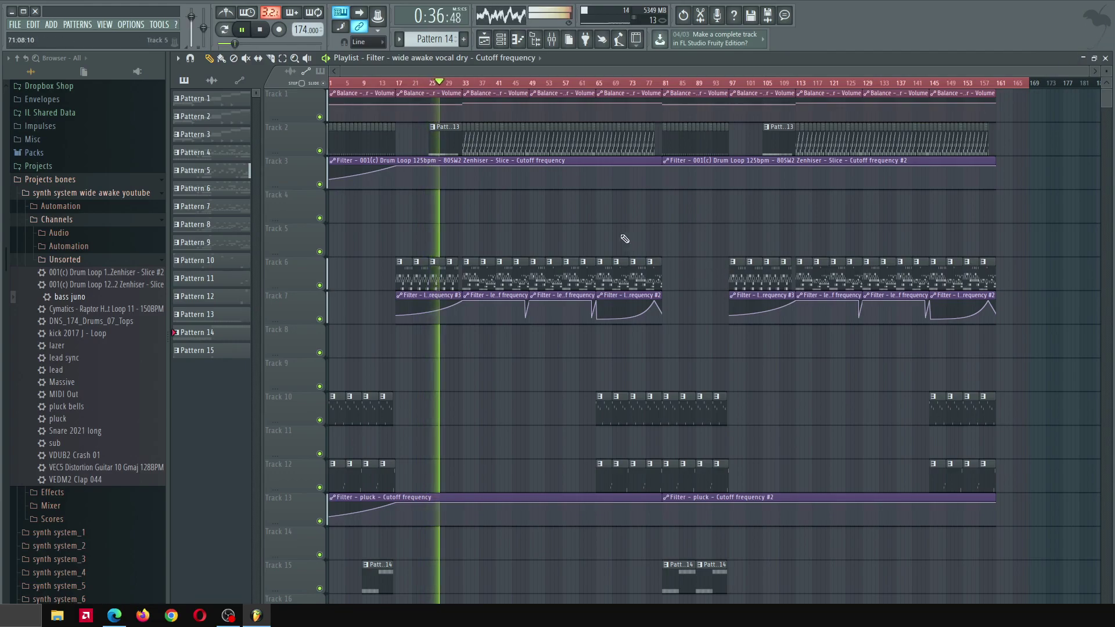
left_click_drag(1106, 99, 1107, 69)
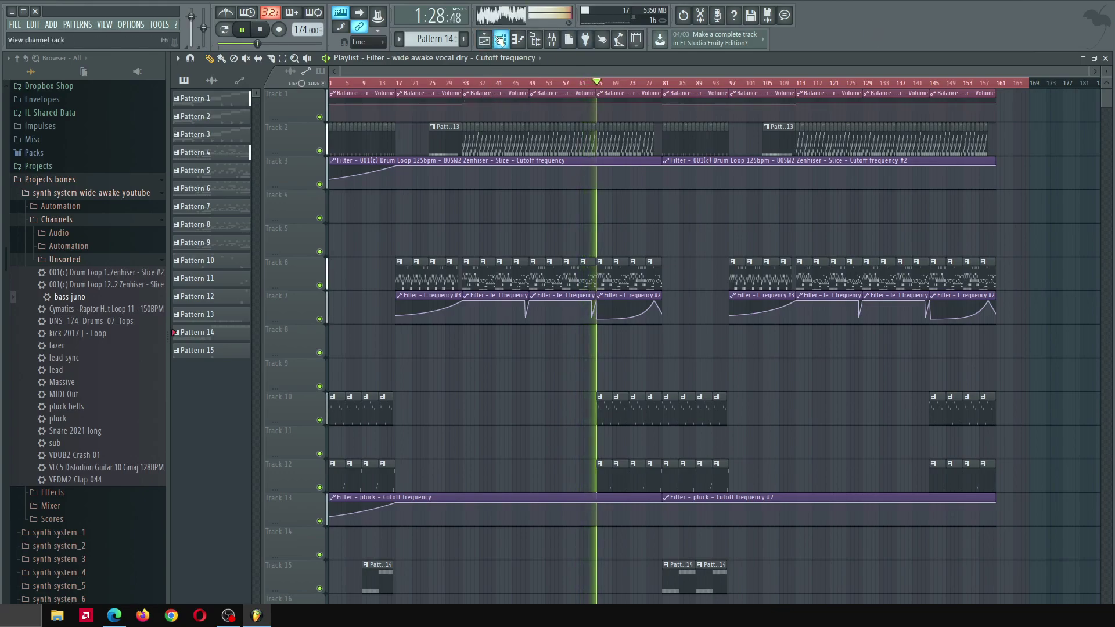
Show the Unsorted channels in the channel rack and examine the lead's Massive patch, including its voicing and oscillator settings
left_click(500, 39)
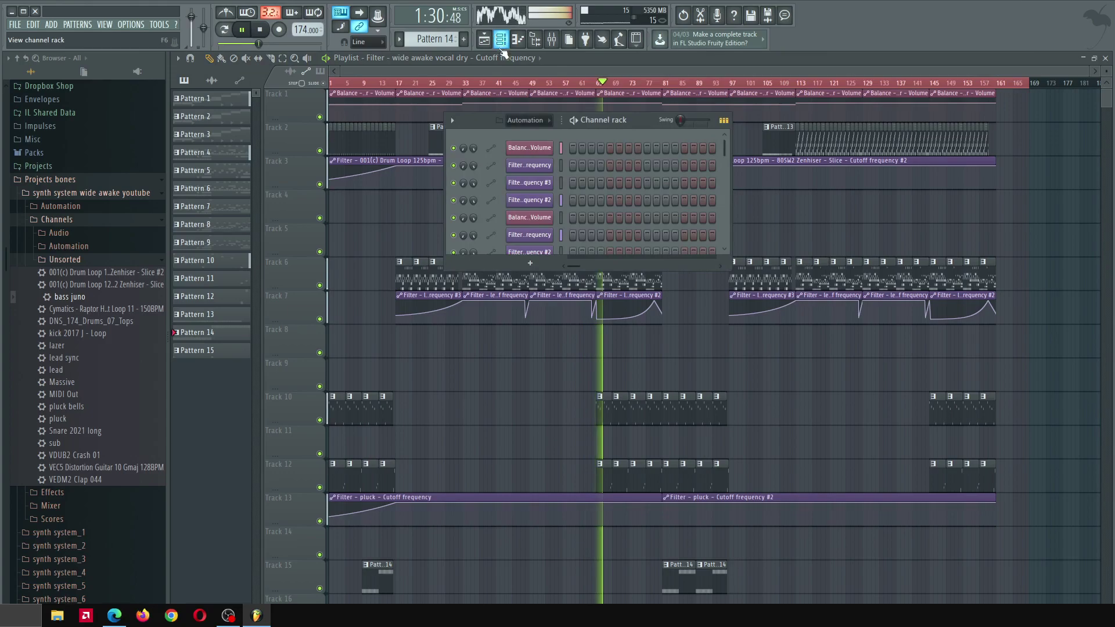
left_click(543, 122)
left_click(534, 166)
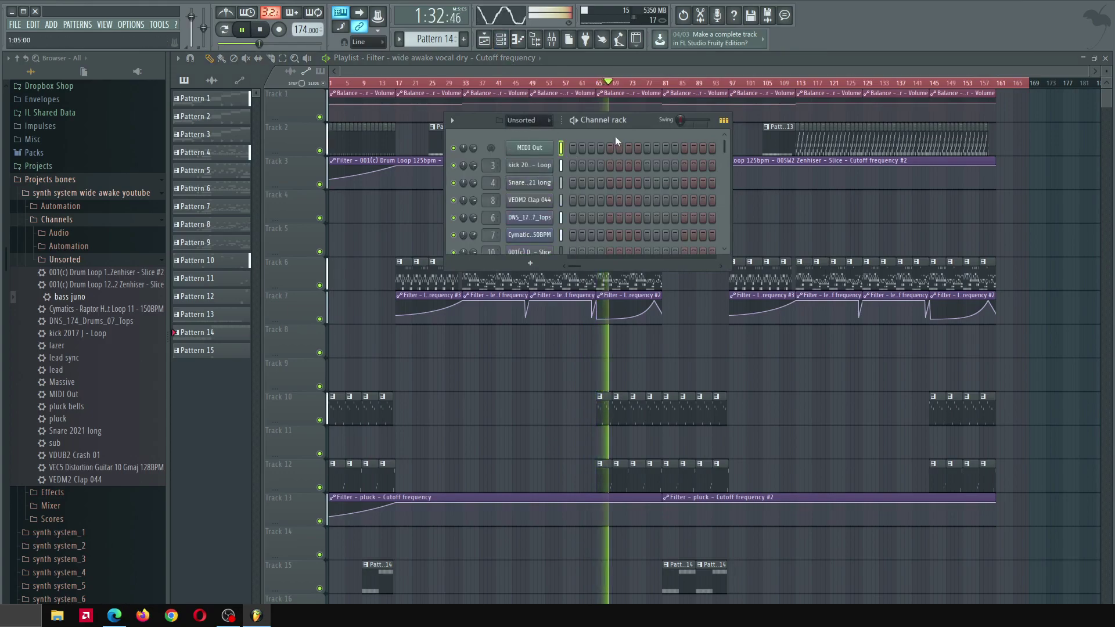
left_click(526, 328)
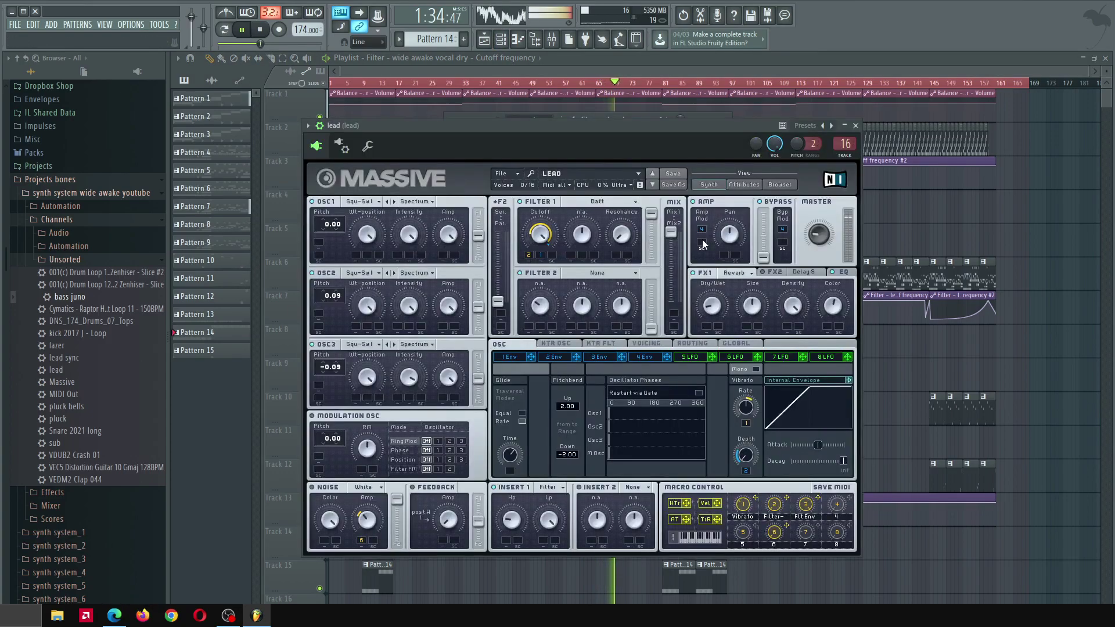
left_click_drag(554, 145, 582, 119)
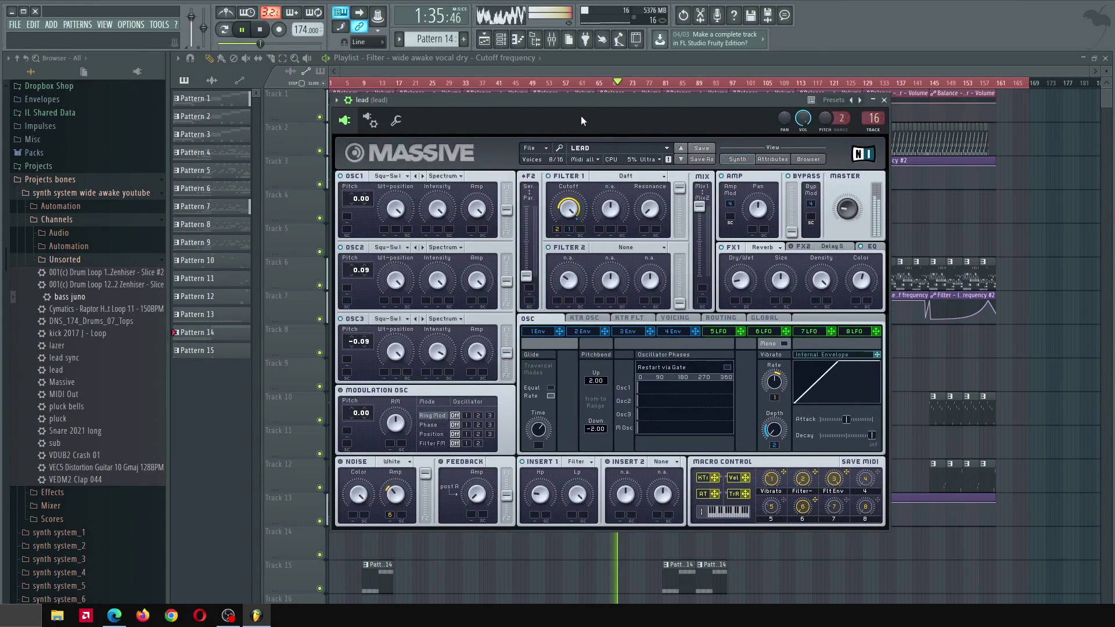
left_click(676, 318)
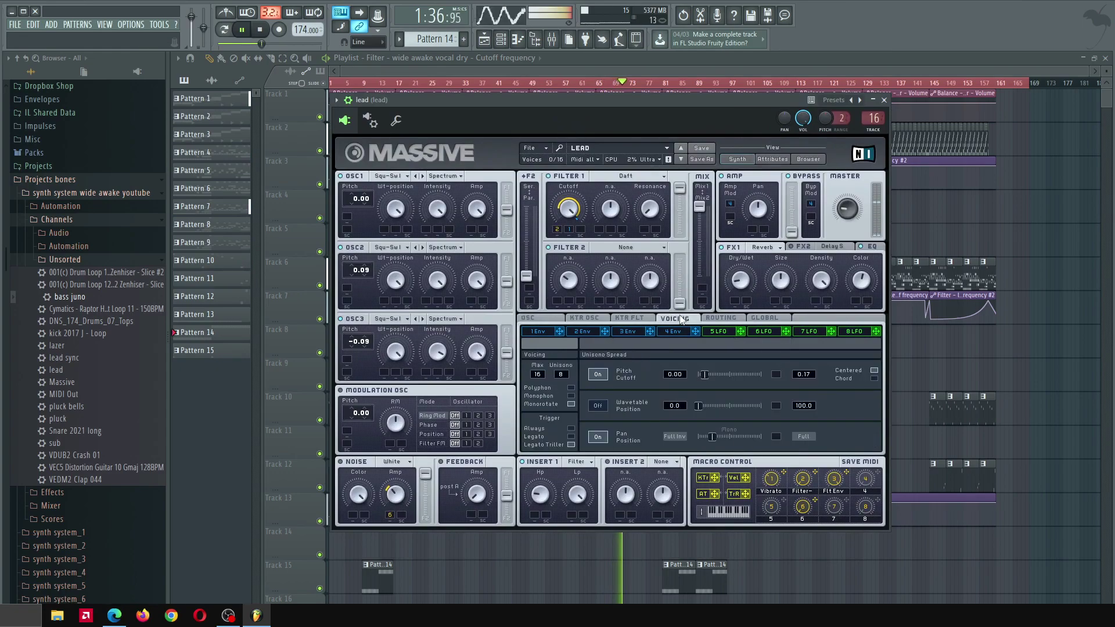
left_click(532, 319)
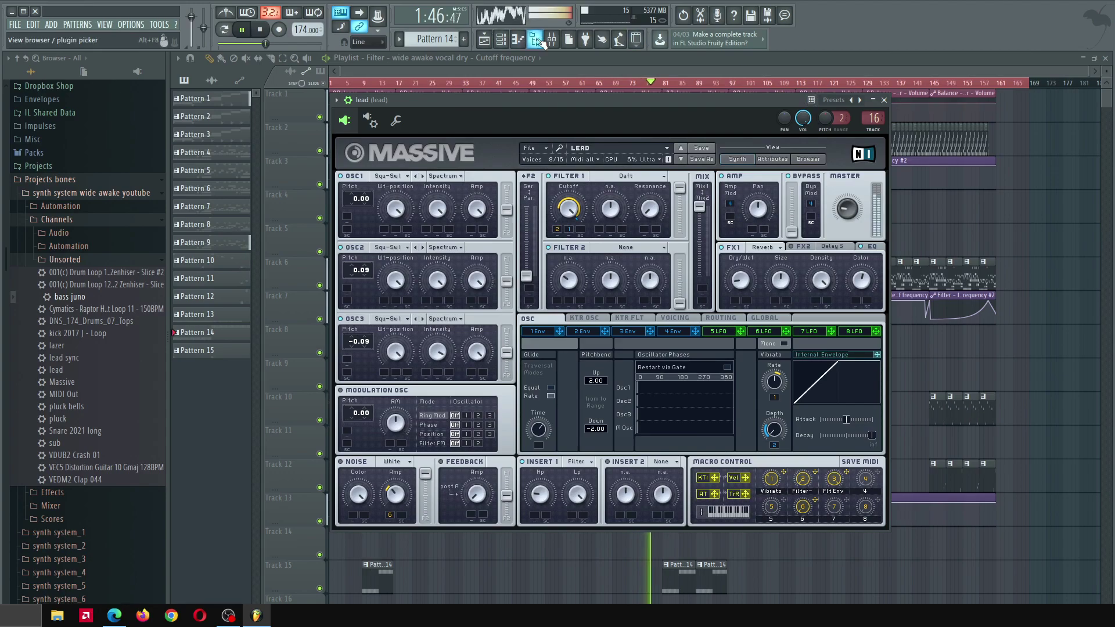
left_click(883, 100)
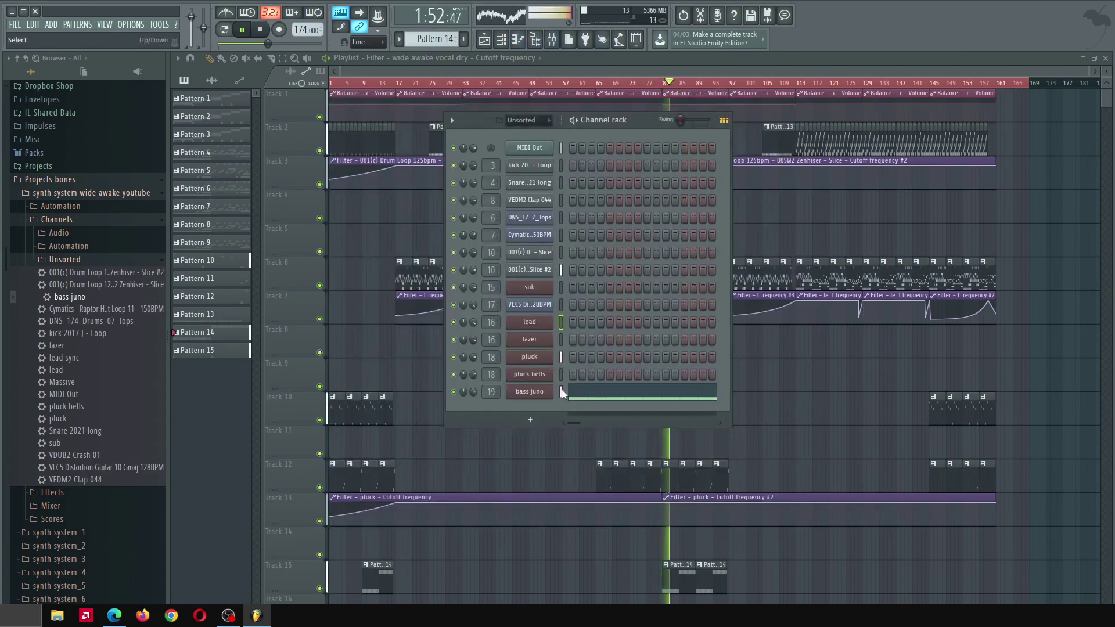
Examine the Massive patches of the bass juno and pluck channels, and return to the playlist
left_click(535, 382)
left_click(619, 134)
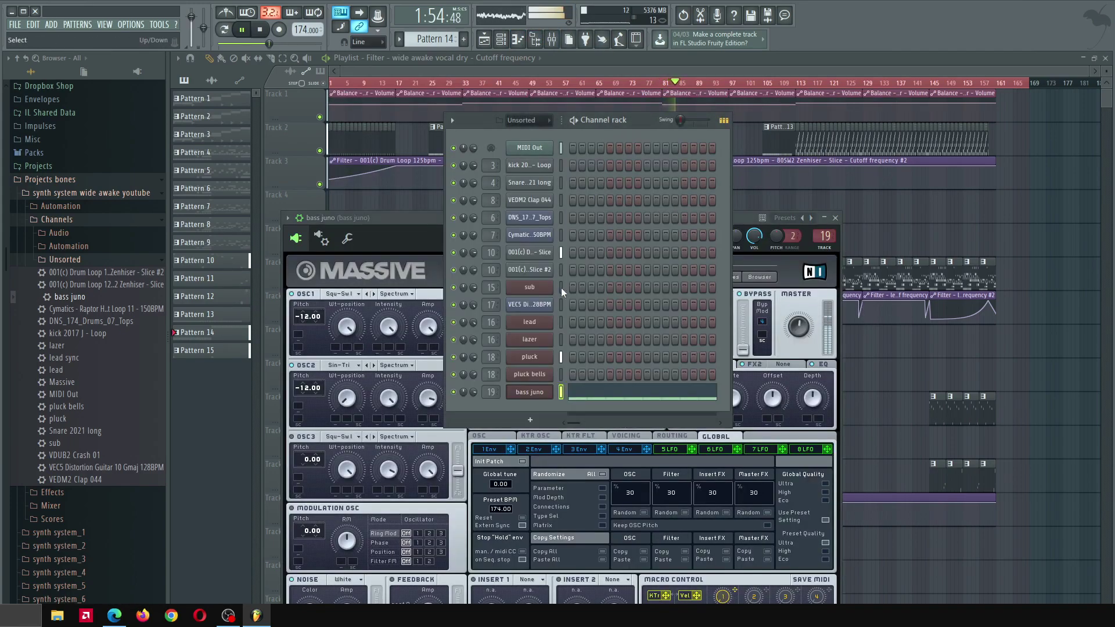
left_click(529, 361)
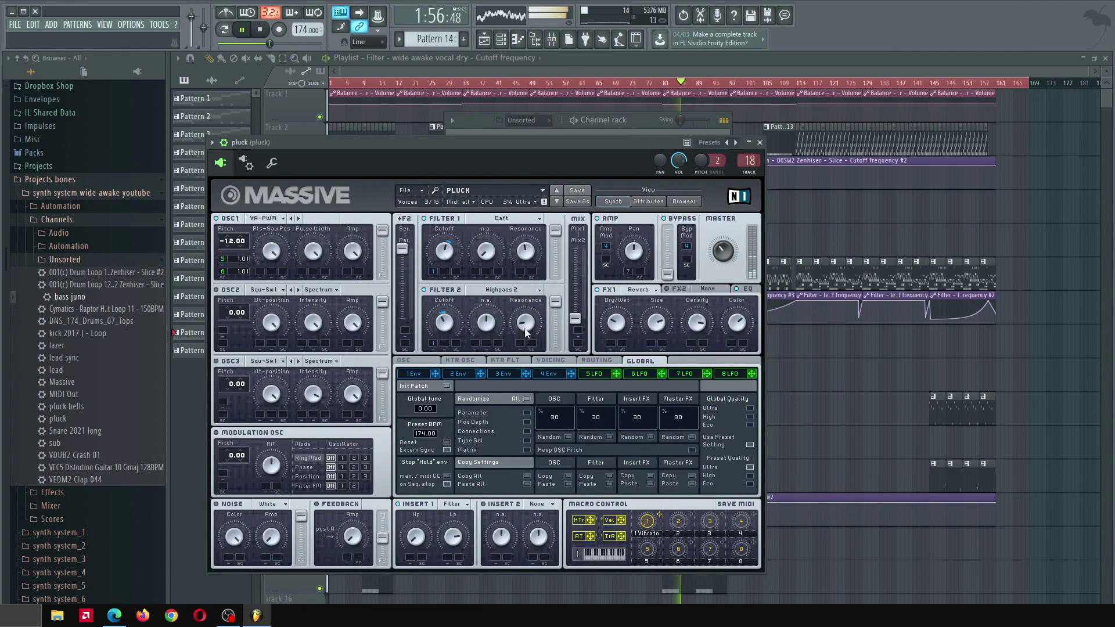
left_click(645, 121)
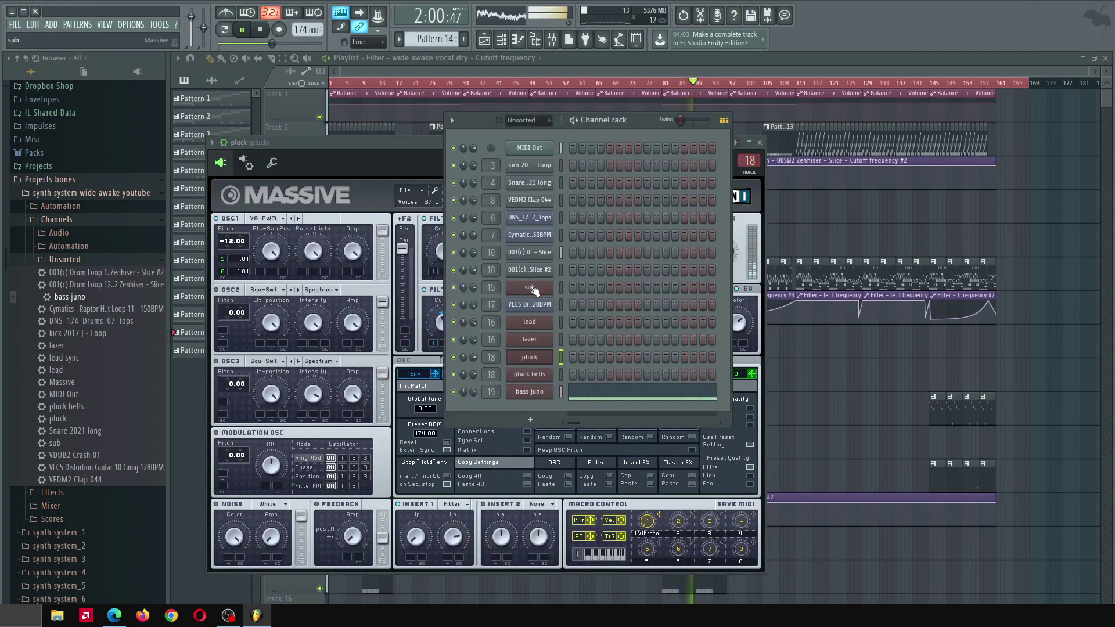
left_click(621, 62)
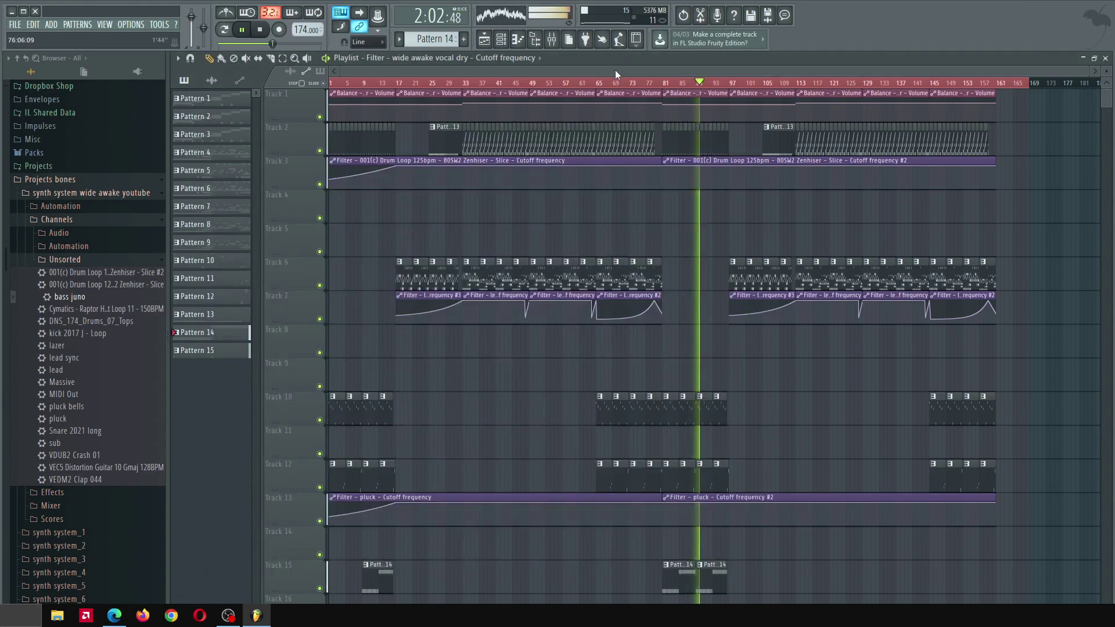